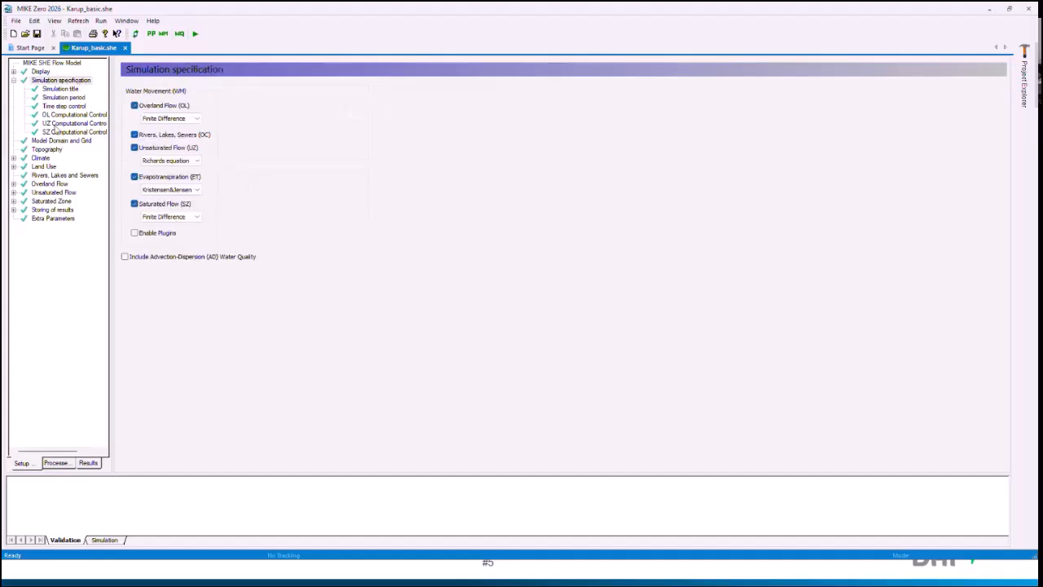
Step: Review the model domain and grid settings and the grid series output items in the results storage setup
click(53, 141)
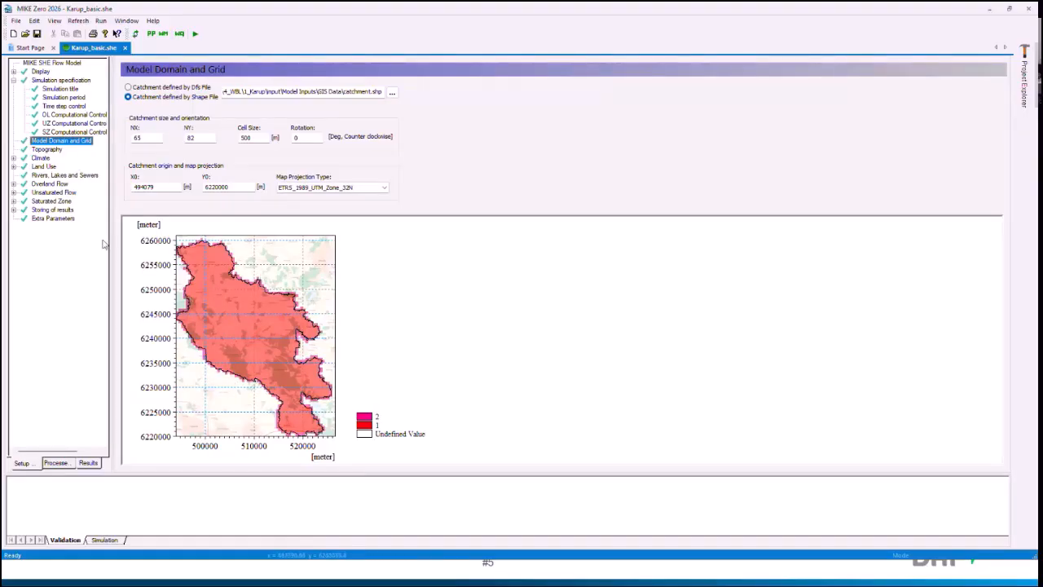
double_click(63, 211)
click(73, 236)
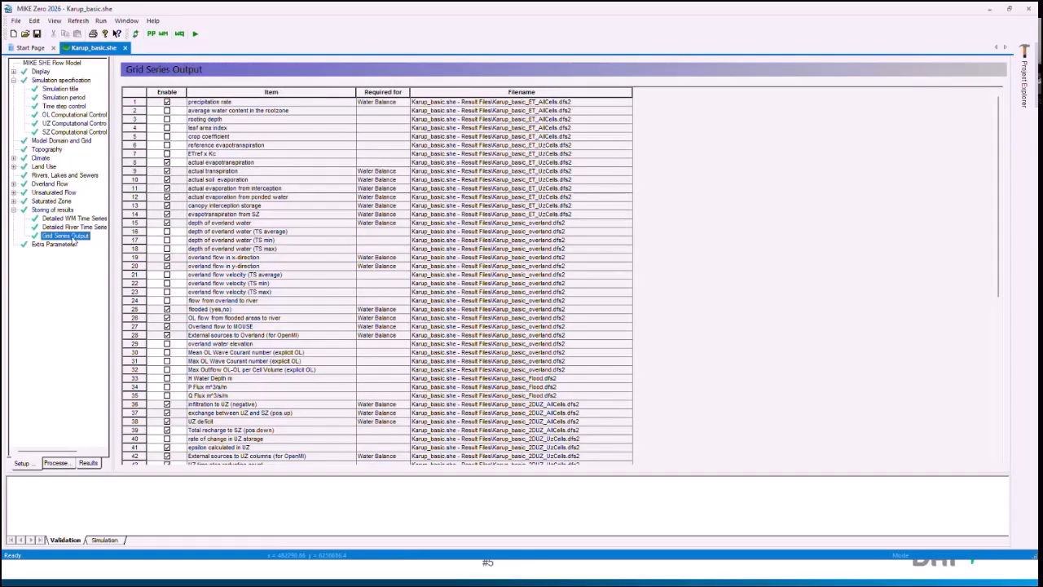
Step: Turn storing of water balance off and on again, comparing the enabled grid series output items each time
click(57, 211)
click(147, 179)
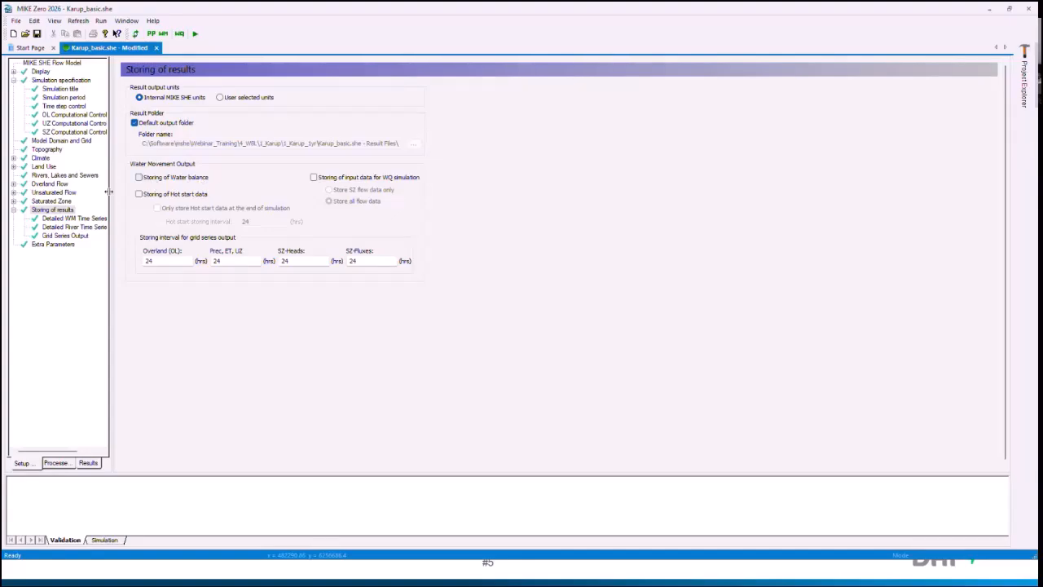
click(73, 237)
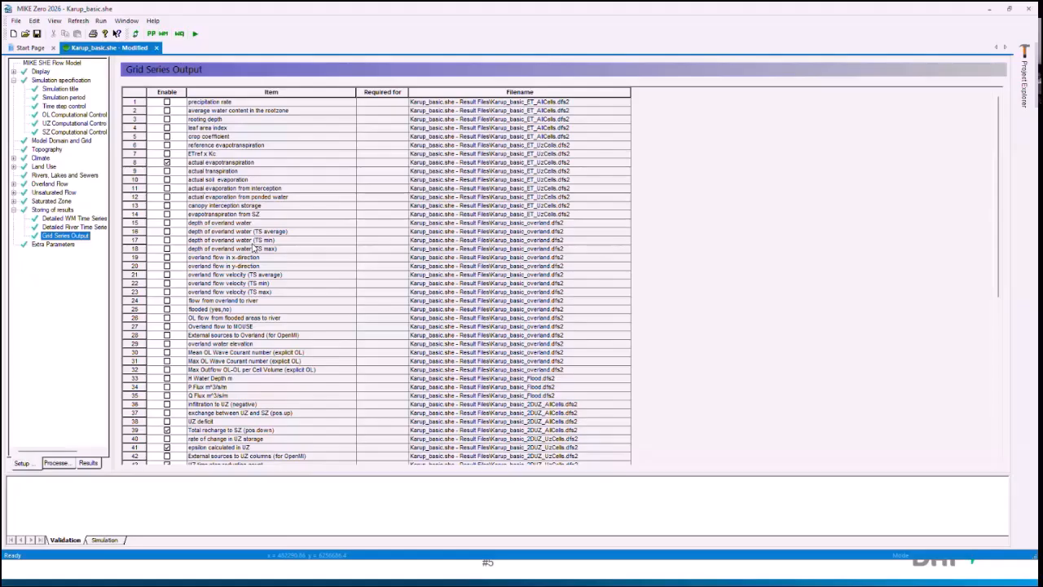
click(52, 210)
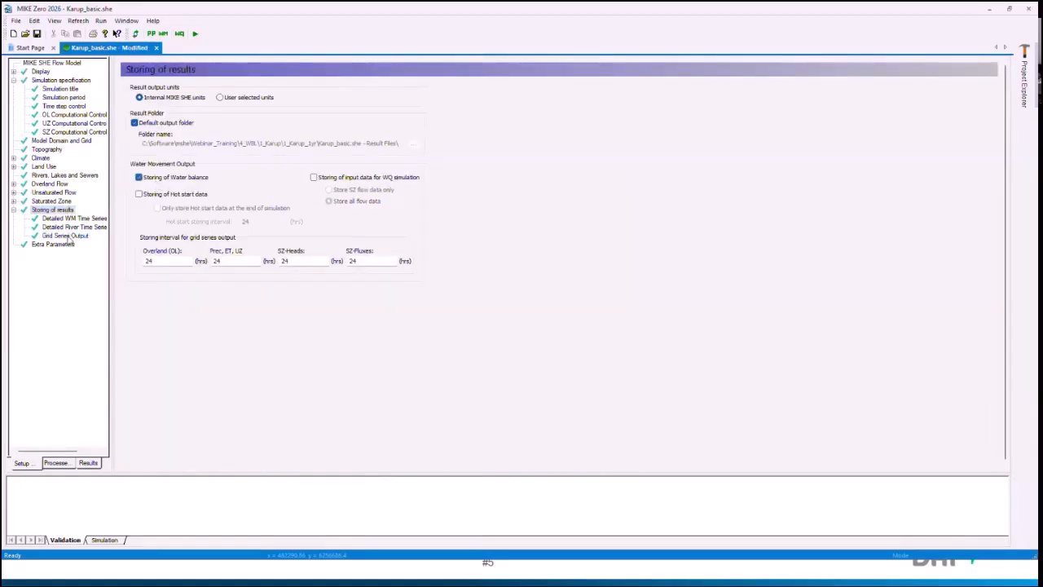
click(65, 236)
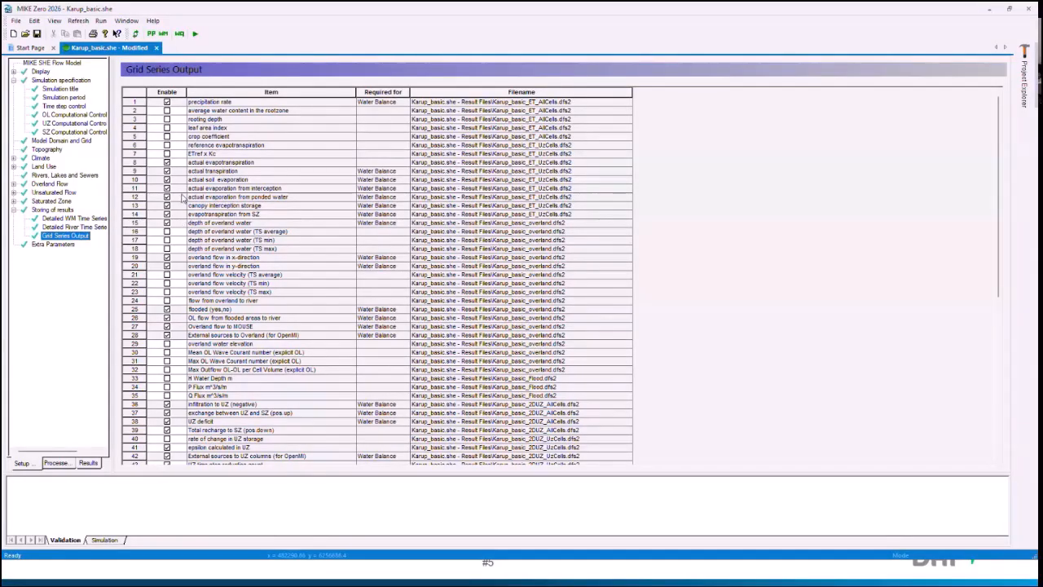
Step: Review the simulation period settings of the flow model
click(73, 98)
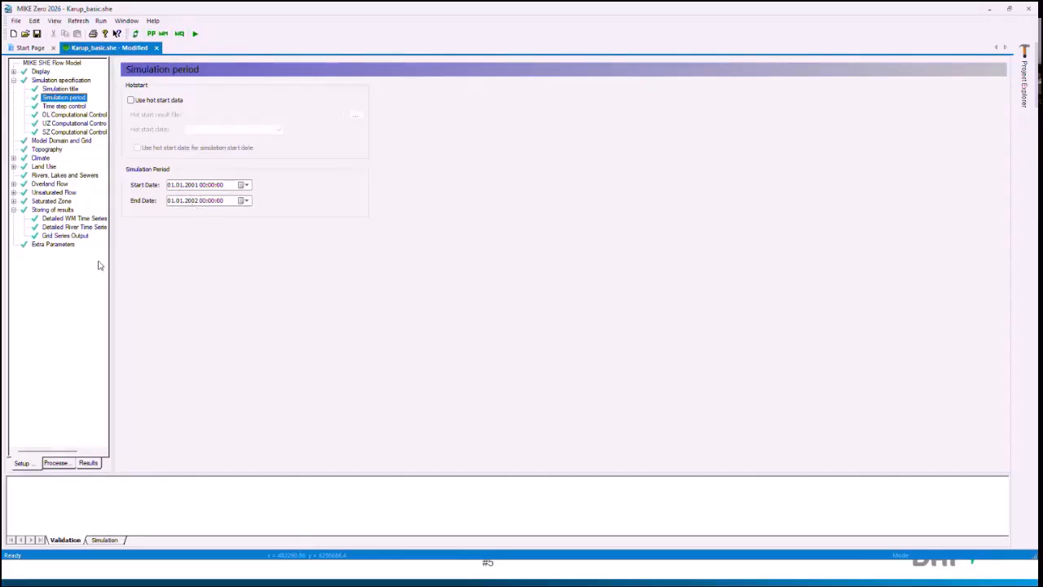
Step: Create a new MIKE SHE Water Balance Calculation document
click(13, 34)
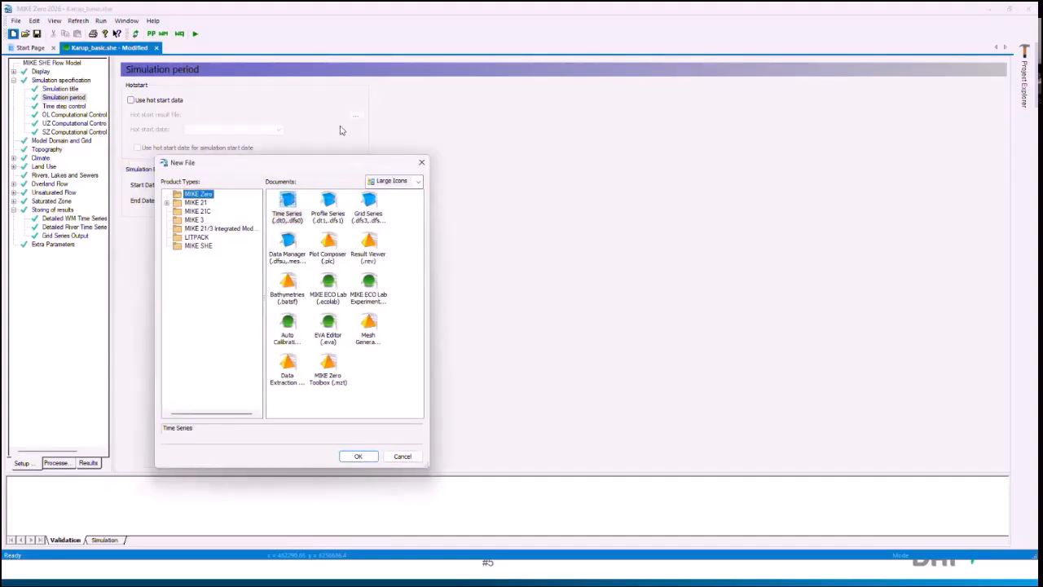
click(199, 245)
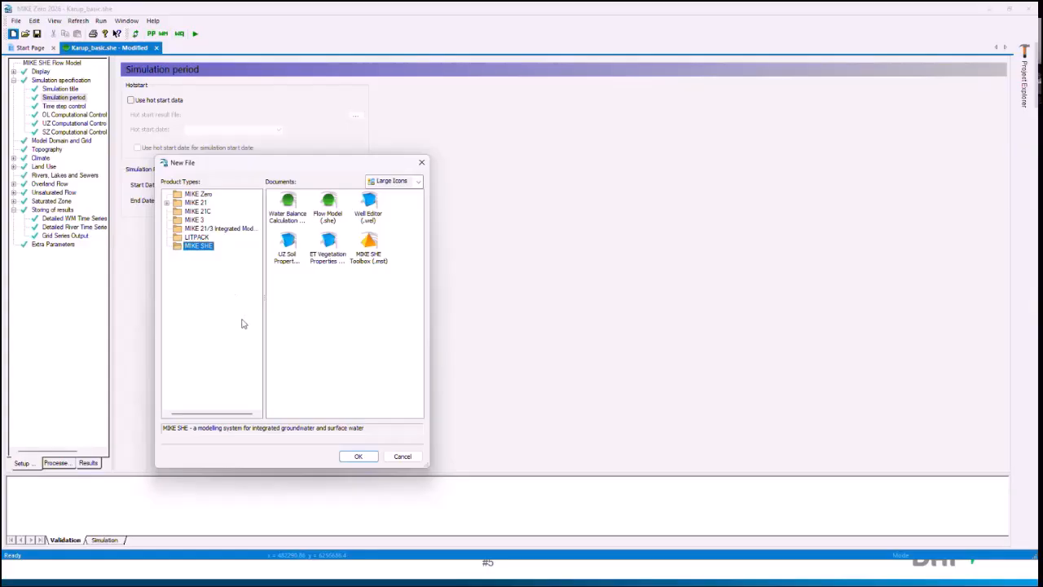
click(324, 209)
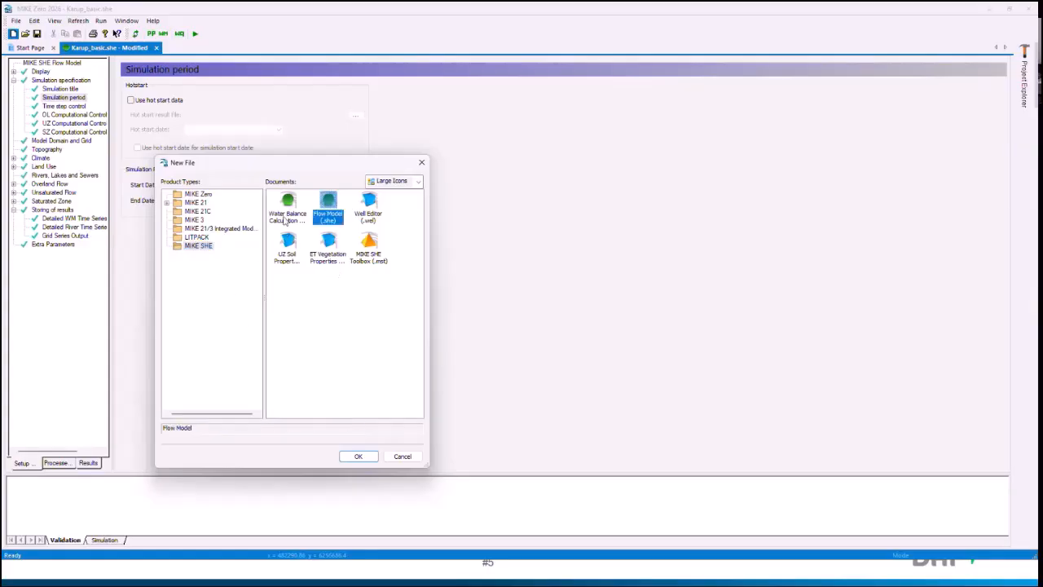
click(286, 217)
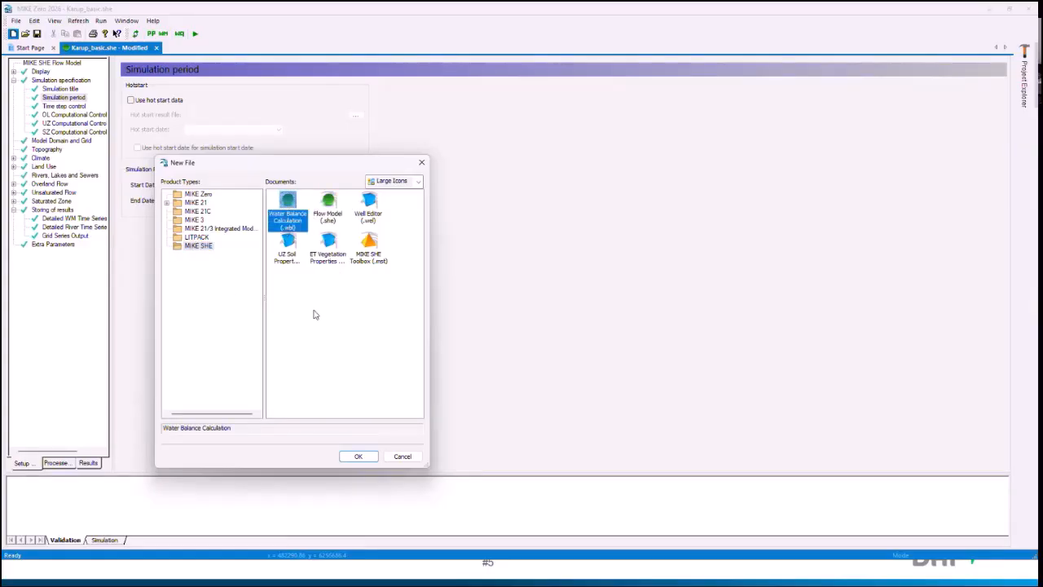
click(358, 457)
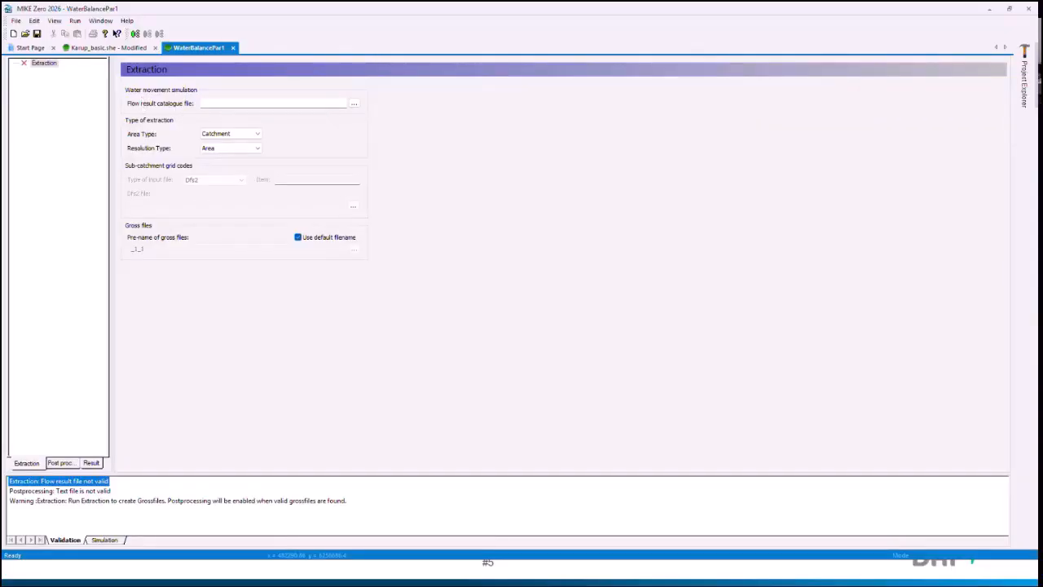
Step: Switch to File Explorer and look through the Karup_basic.she - Result Files folder inside 1_Karup_1yr, widening the name column
key(alt+Tab)
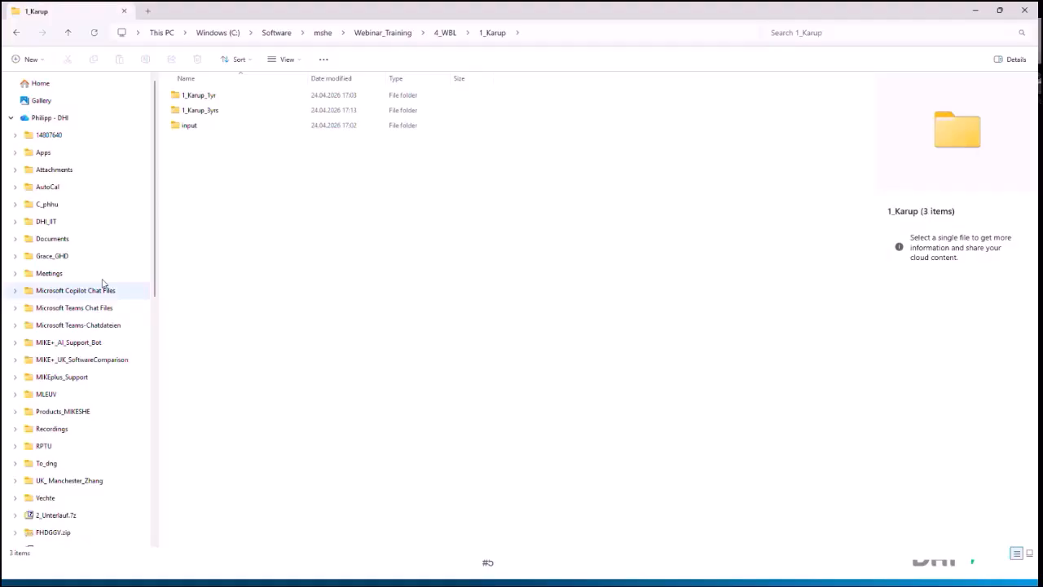
double_click(220, 96)
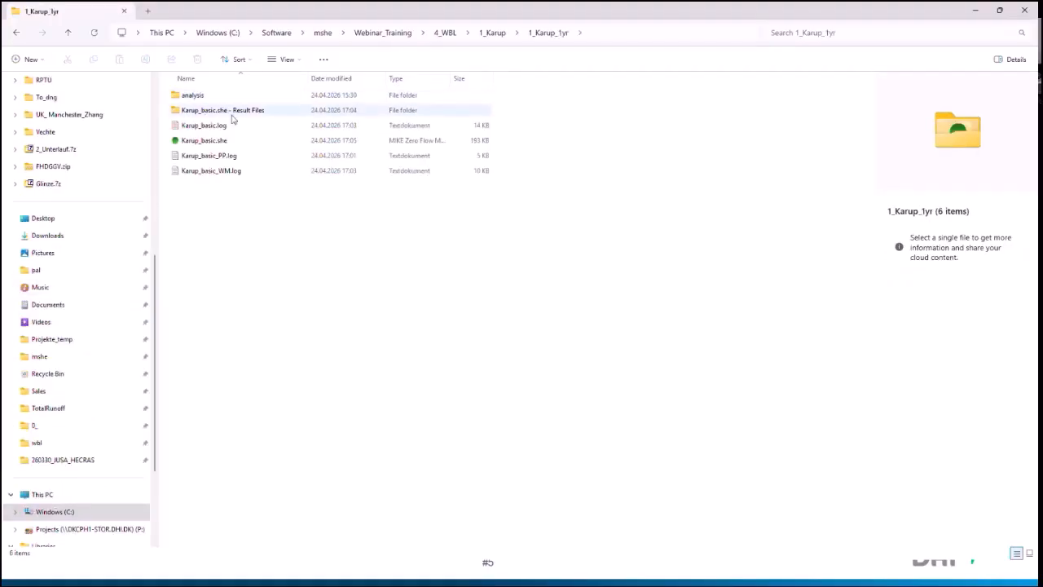
click(232, 140)
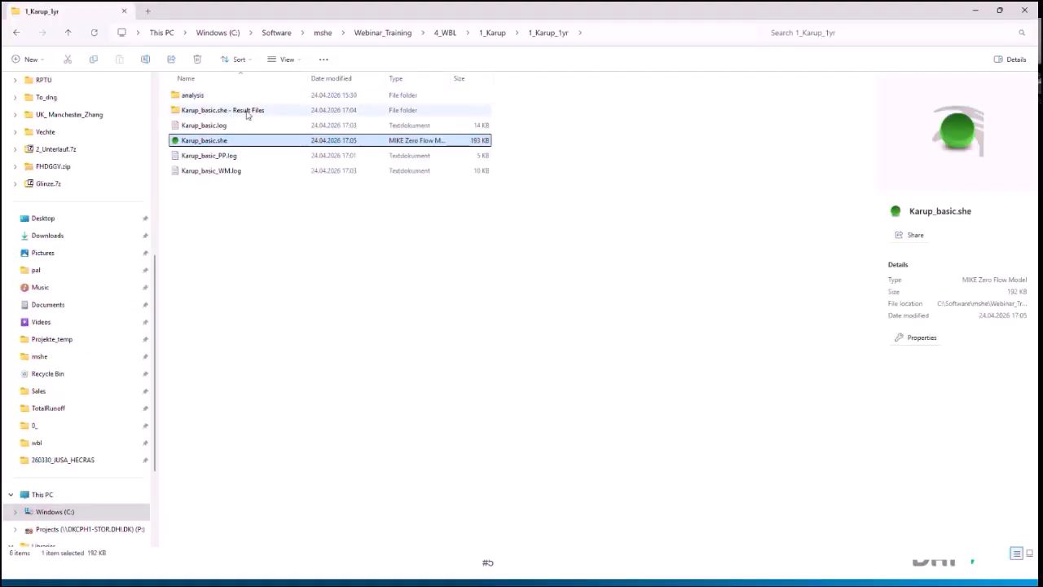
double_click(247, 113)
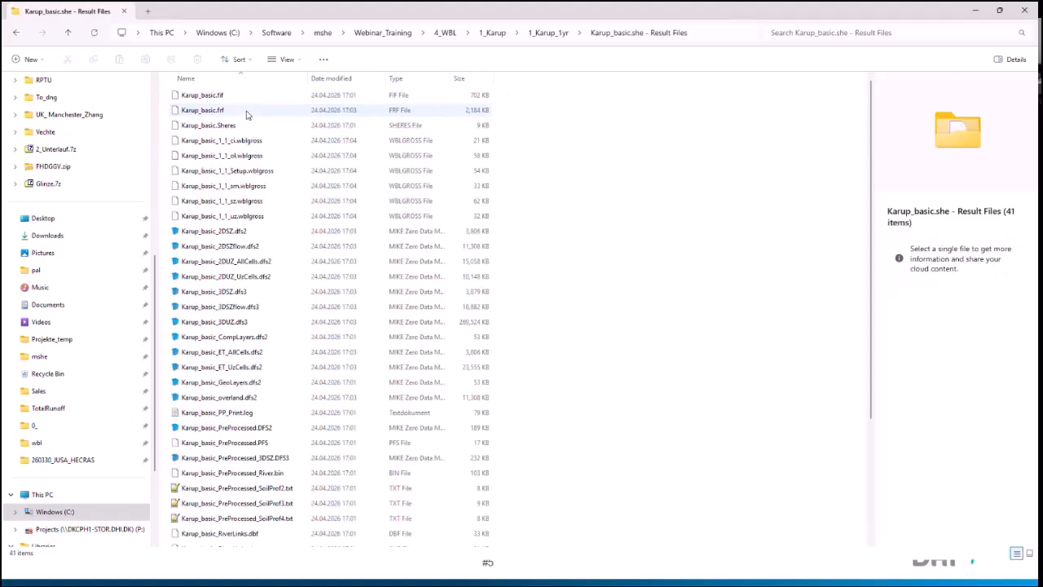
drag(307, 78, 477, 78)
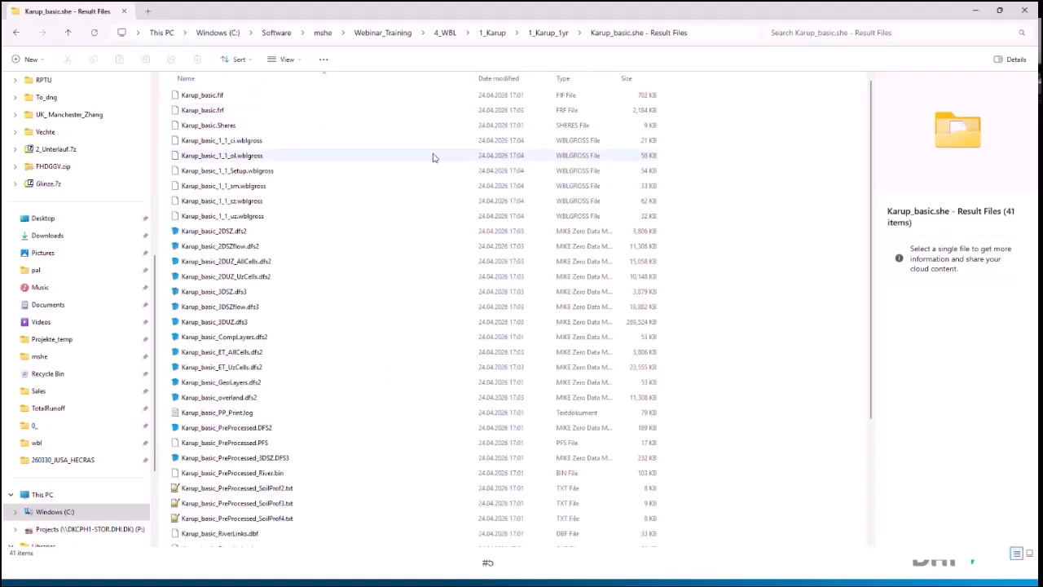
scroll(432, 157, down, 4)
scroll(285, 278, up, 4)
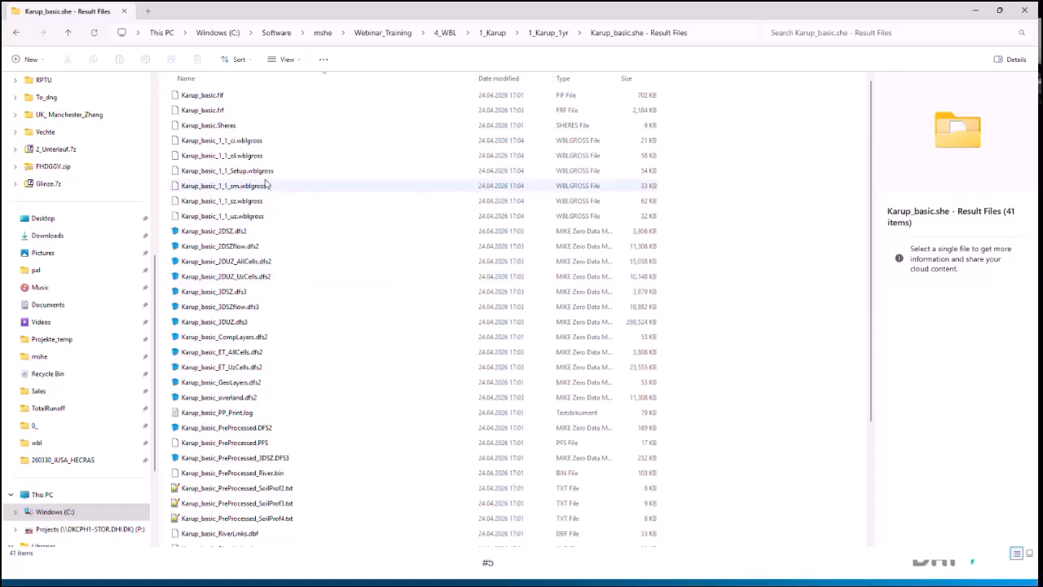
Step: Open Karup_basic.Sheres in Notepad++, examine its listed result files and data sections, and close it
click(233, 127)
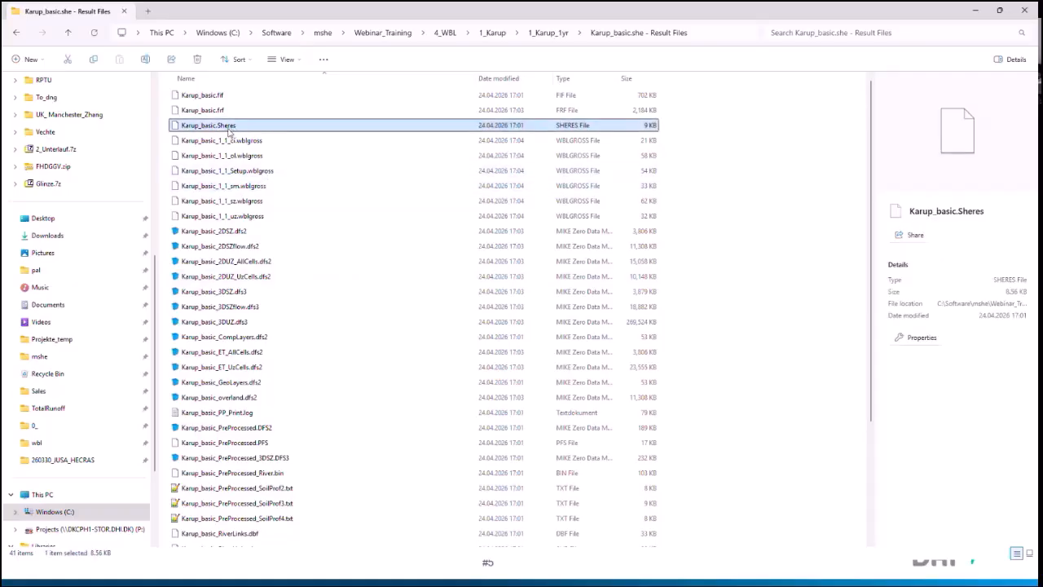
right_click(227, 130)
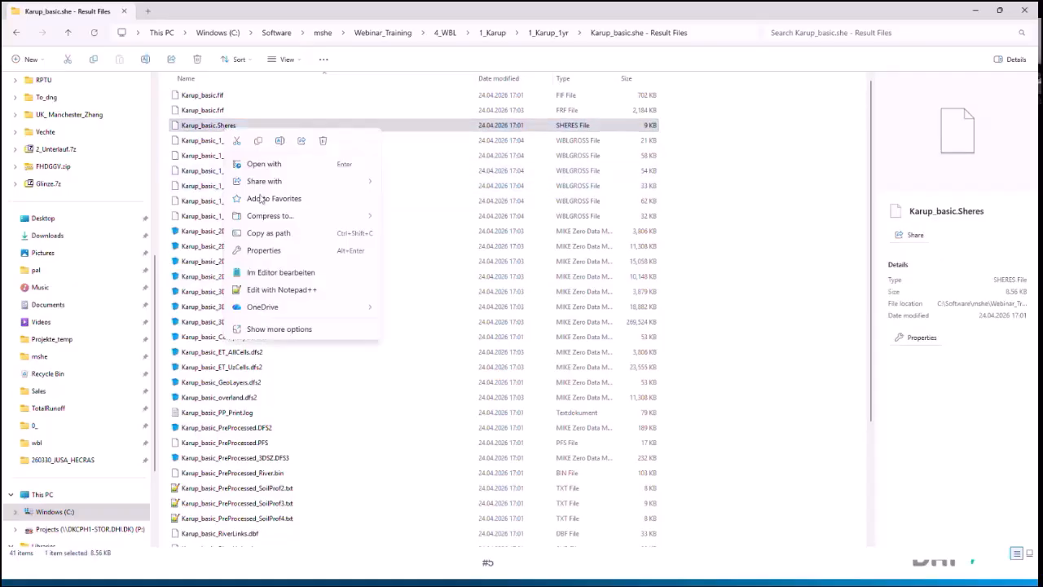
click(268, 291)
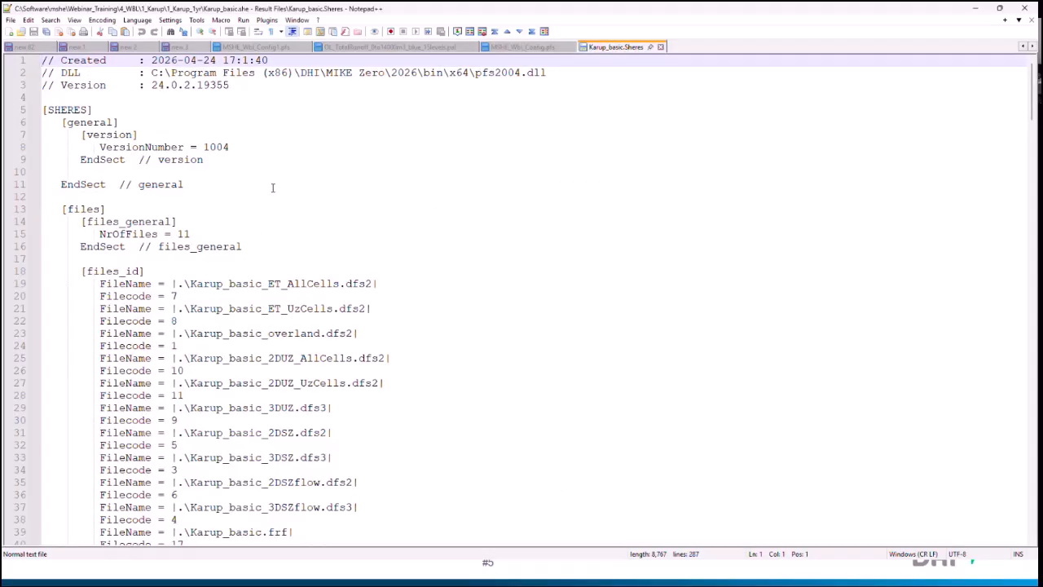
scroll(273, 187, down, 4)
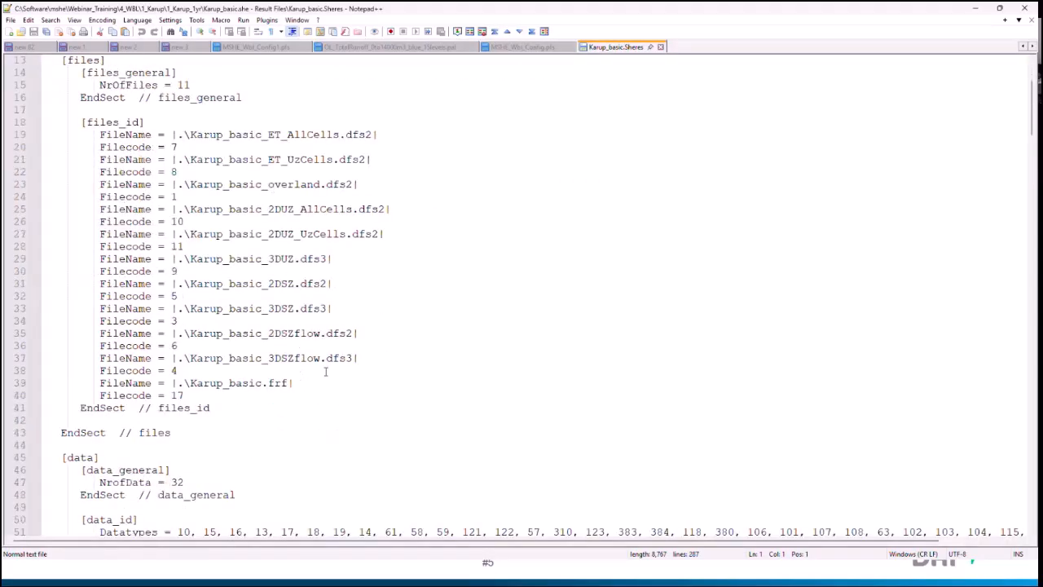
scroll(202, 272, up, 2)
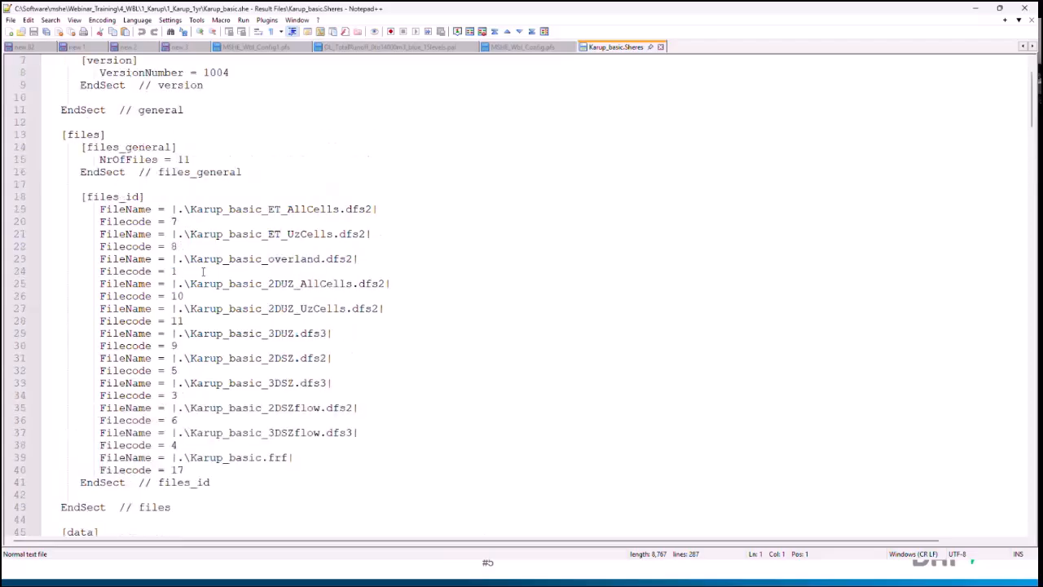
scroll(199, 269, down, 13)
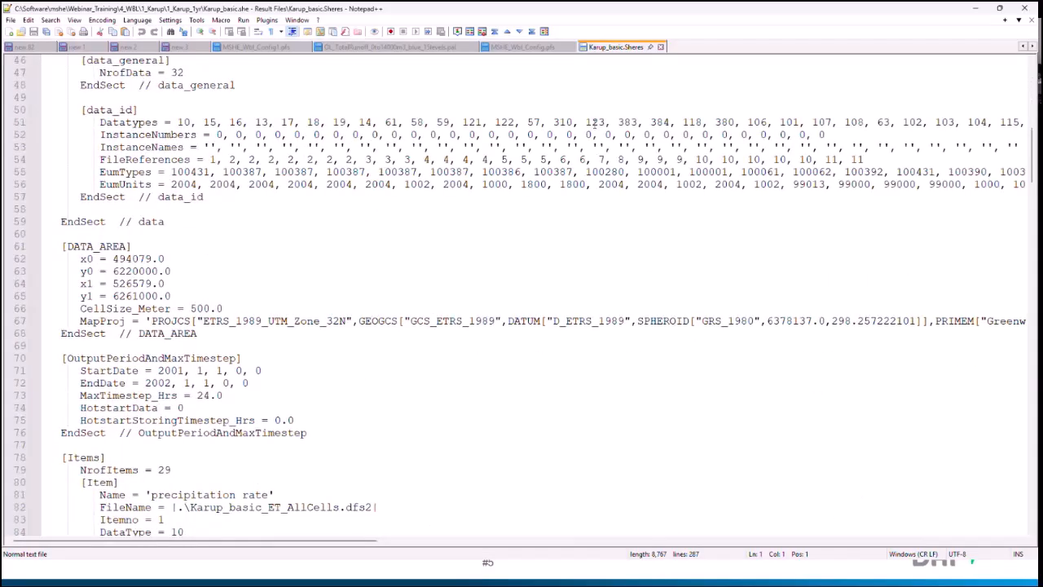
click(661, 47)
click(975, 8)
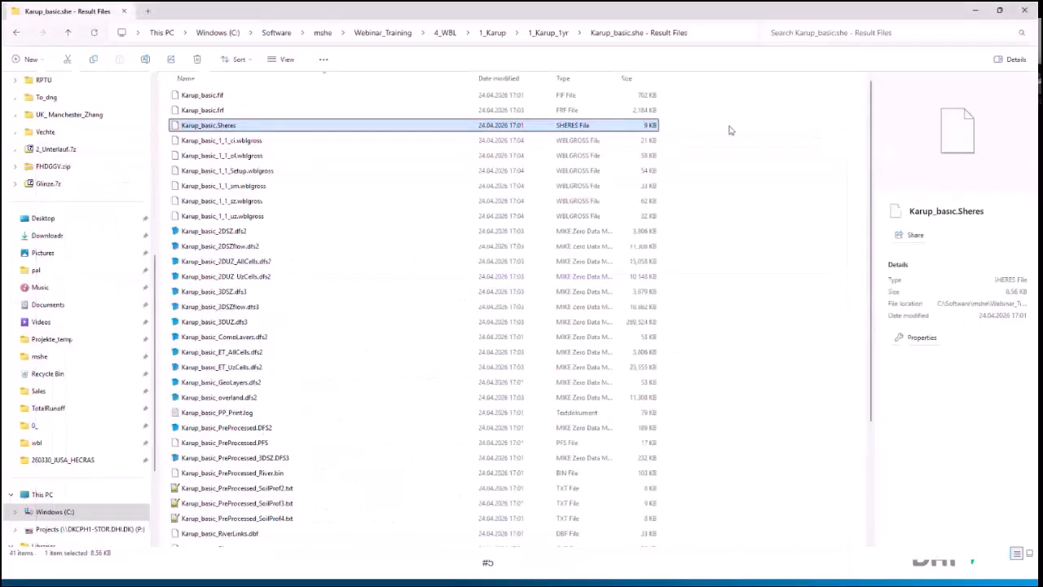
Step: Return to MIKE Zero and set the flow result catalogue file to Karup_basic.Sheres from the 1_Karup_1yr result folder
click(709, 33)
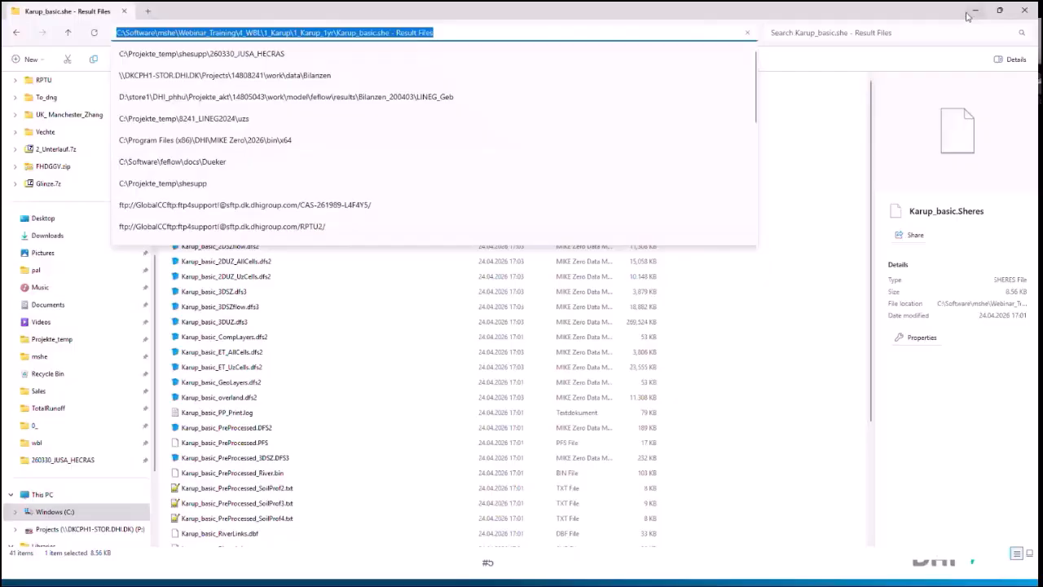
click(975, 10)
click(355, 104)
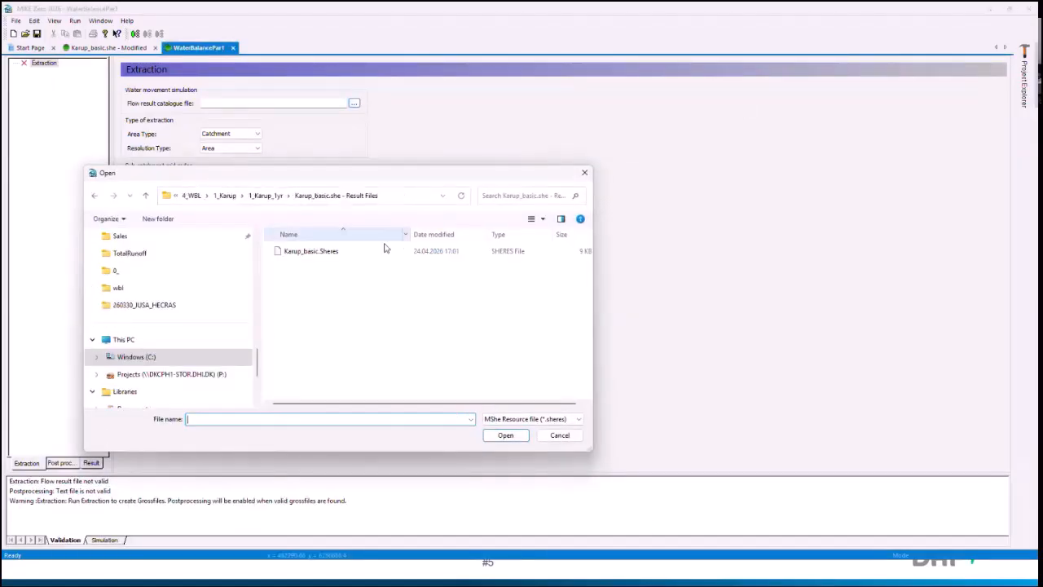
click(309, 251)
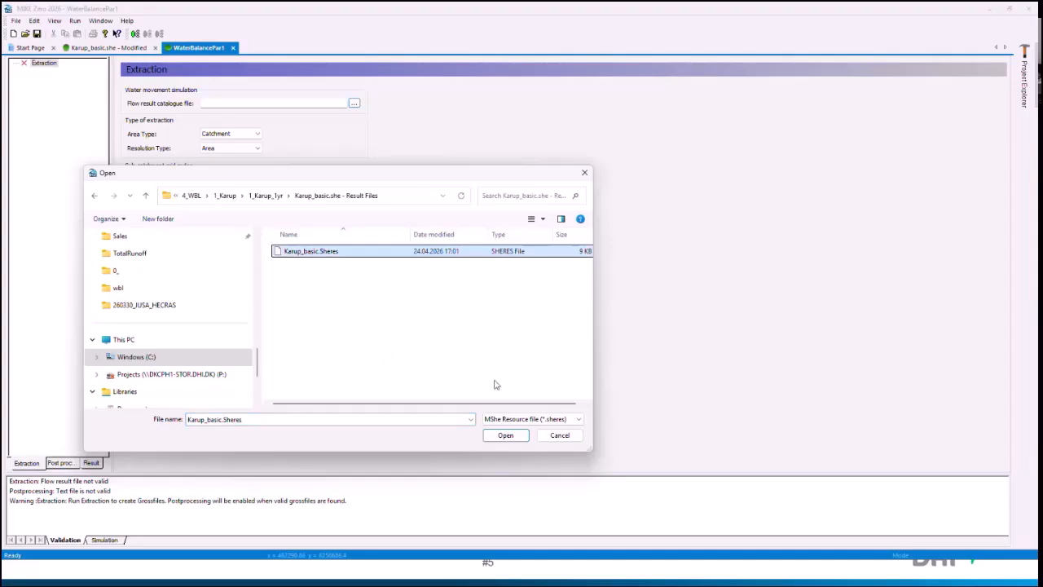
click(505, 435)
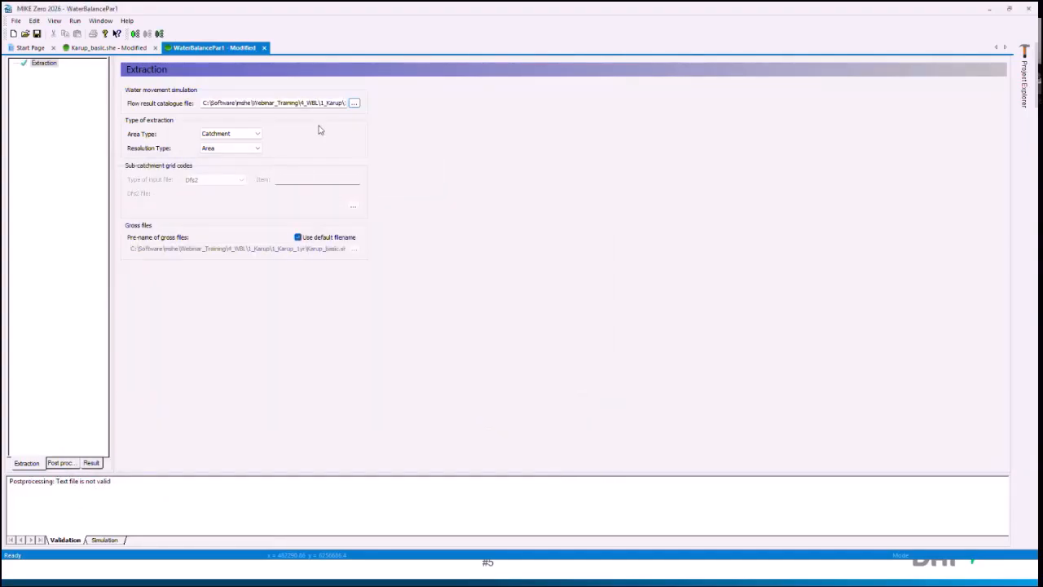
Step: Try the Sub-Catchment area type with Dfs2 as the input file type, and set the area type back to Catchment
click(257, 134)
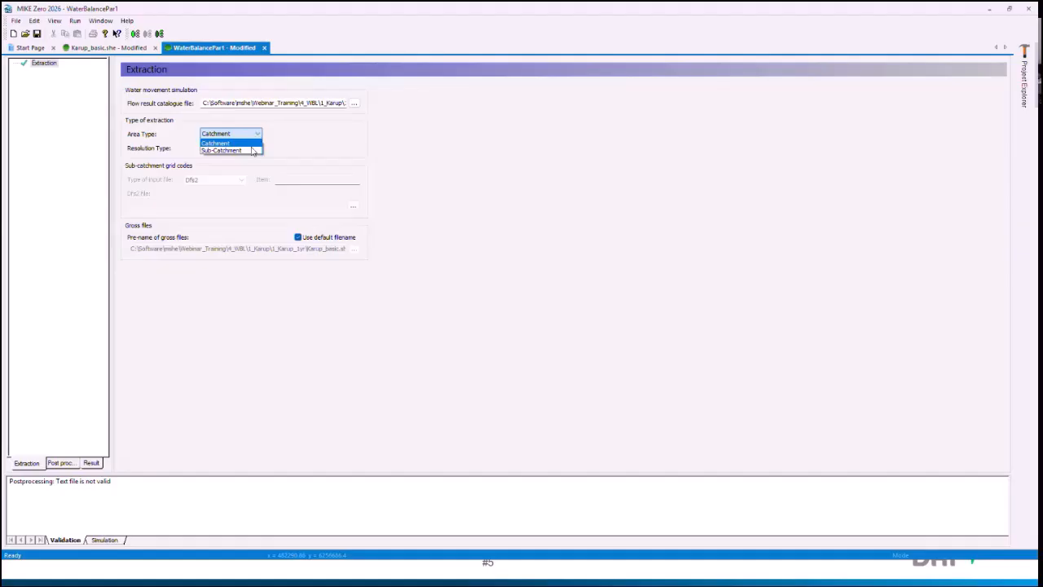
click(243, 151)
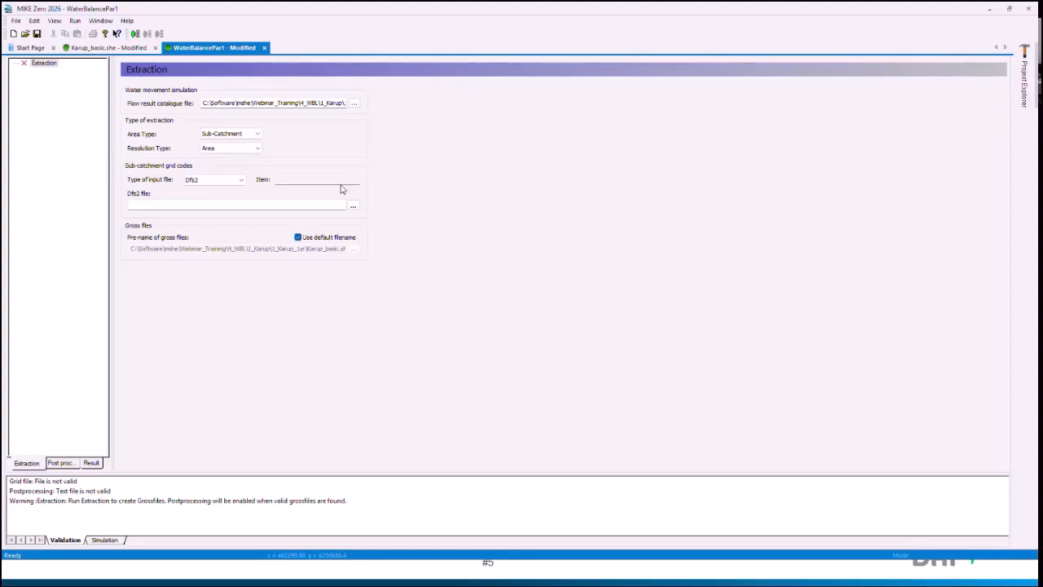
click(204, 183)
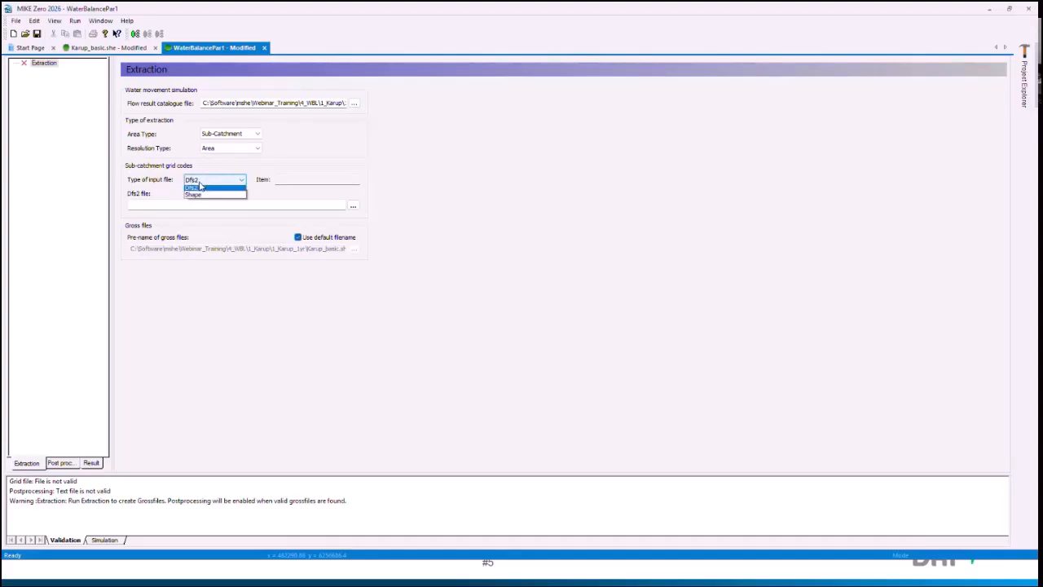
click(205, 189)
click(230, 134)
click(224, 141)
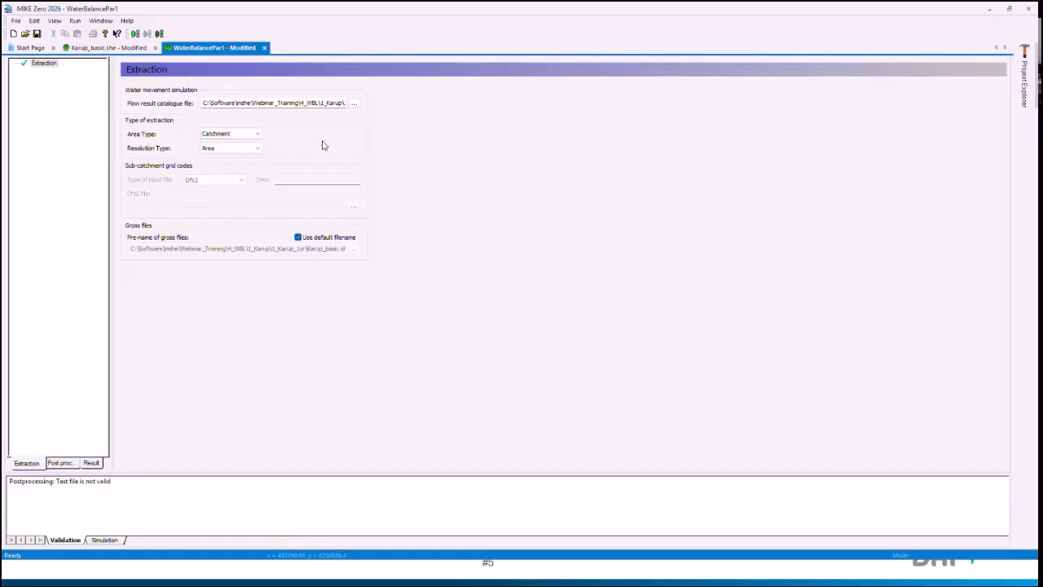
Step: Try the Single-cell resolution type for the extraction and set it back to Area
click(236, 148)
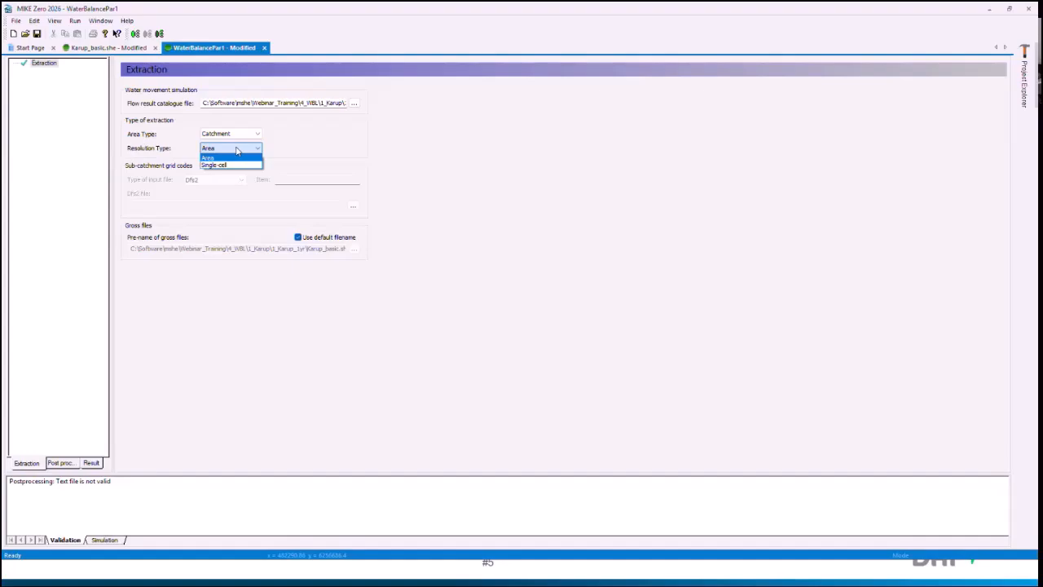
click(236, 164)
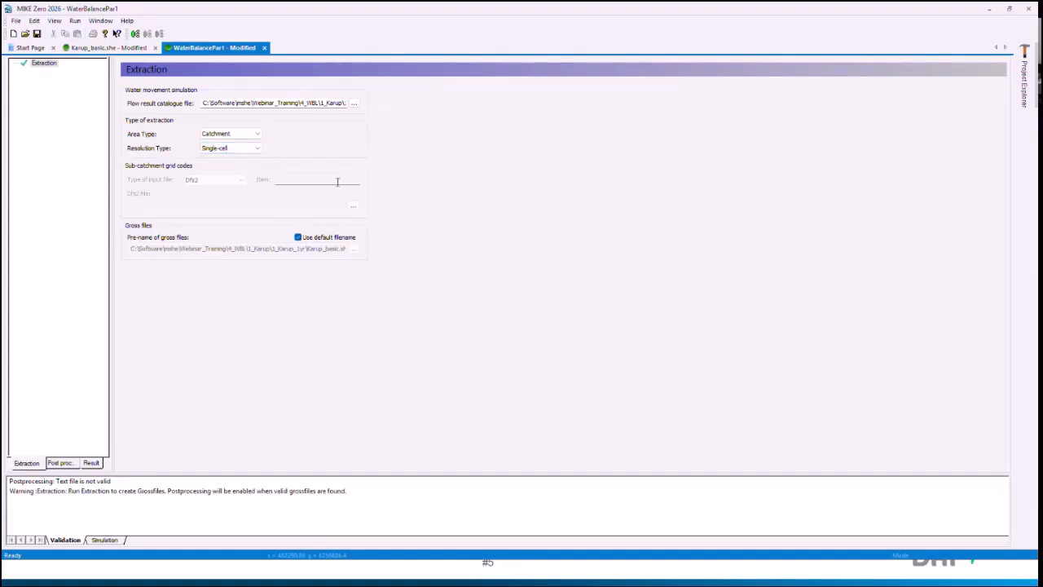
click(252, 149)
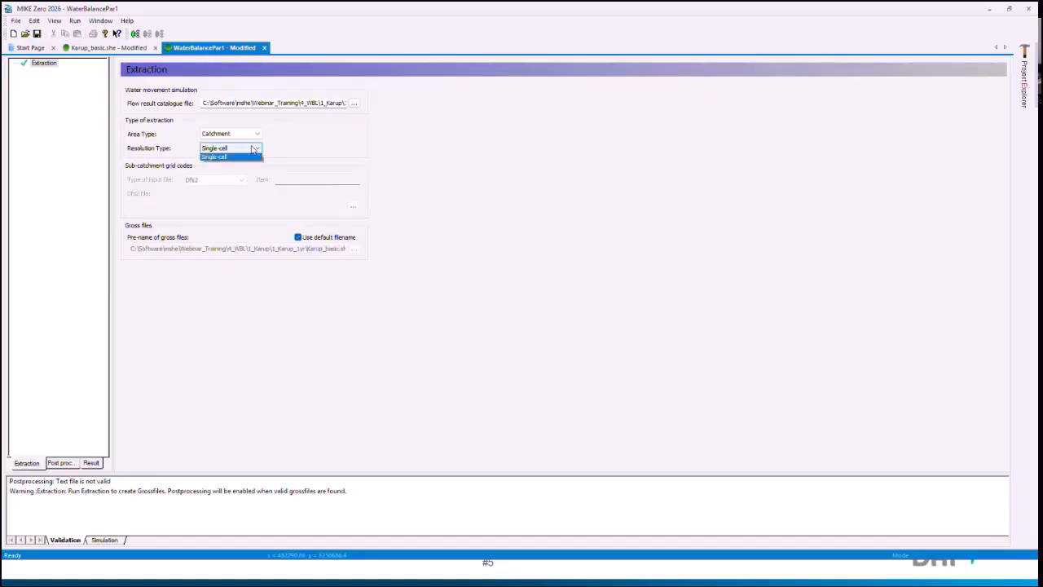
click(246, 164)
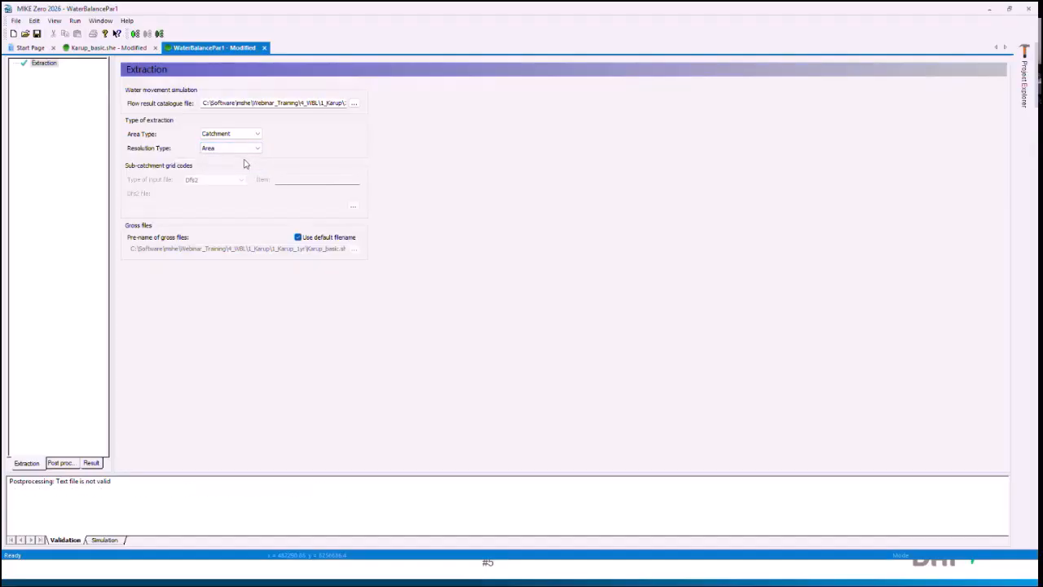
Step: Enlarge the message area and run the extraction, saving the setup as WaterBalancePar2.wbl in the analysis\wbl folder of 1_Karup_1yr
drag(233, 473, 218, 351)
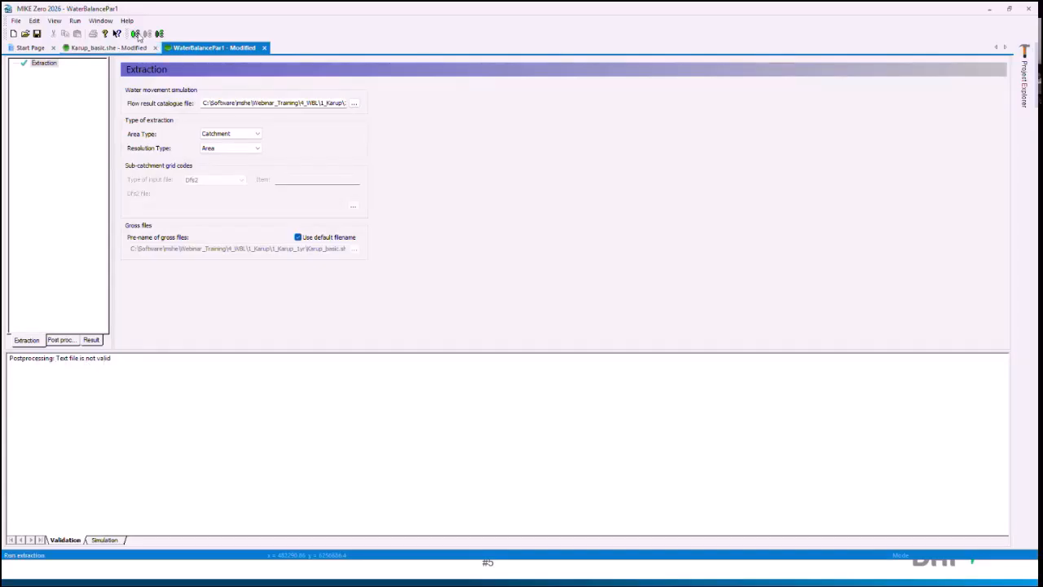
click(137, 36)
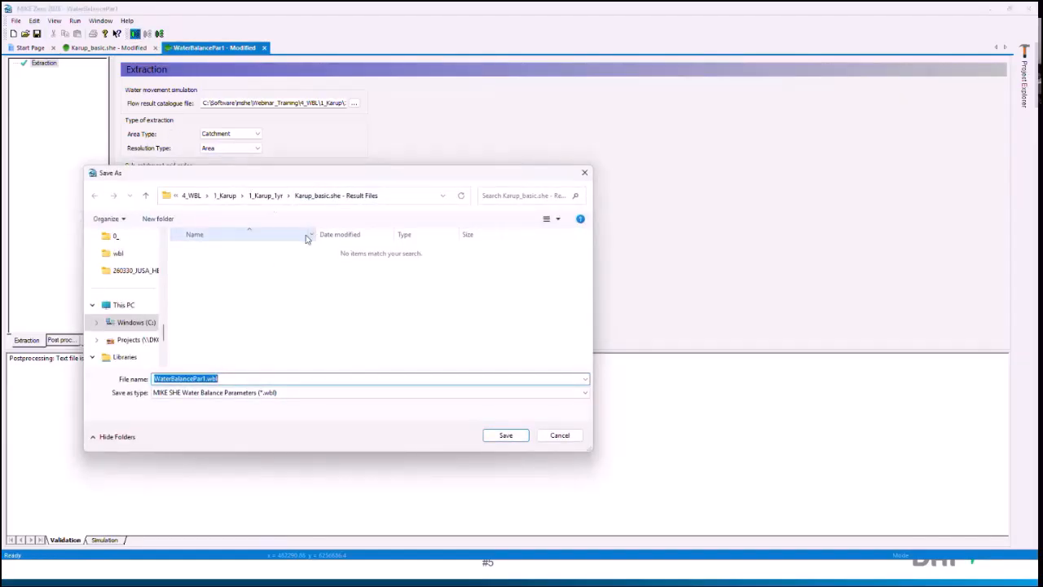
click(282, 200)
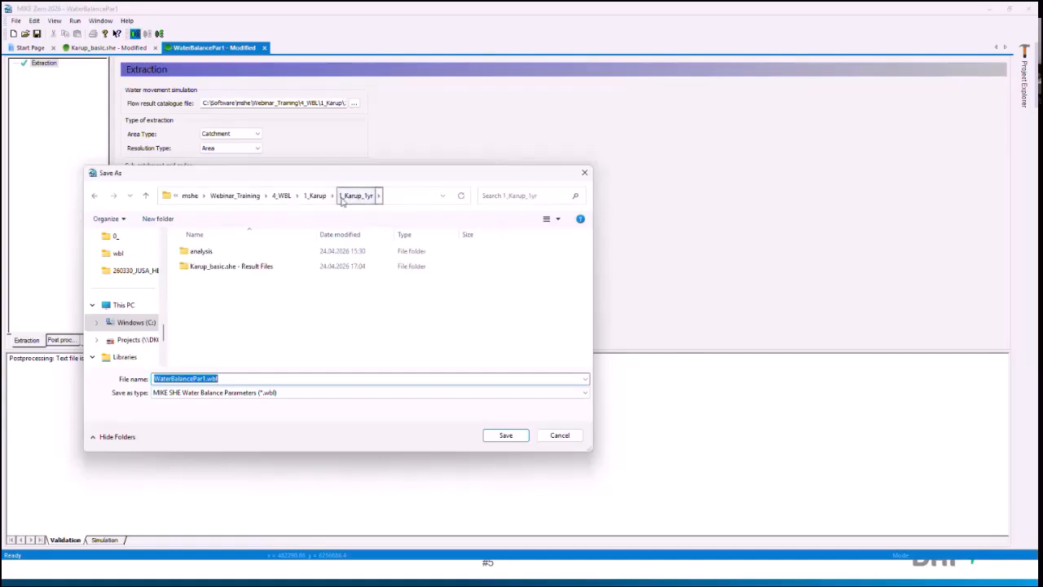
double_click(198, 253)
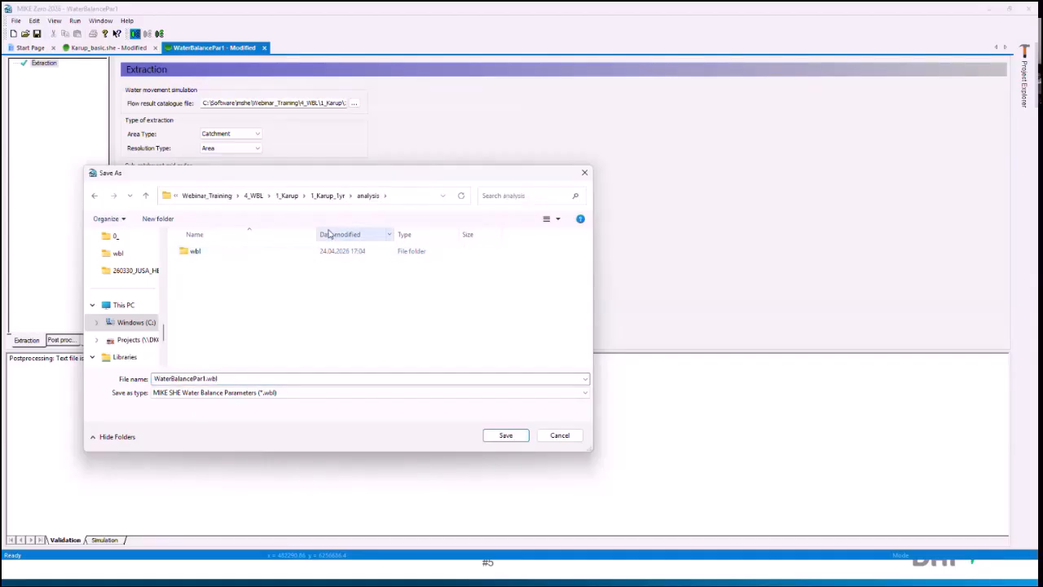
double_click(209, 259)
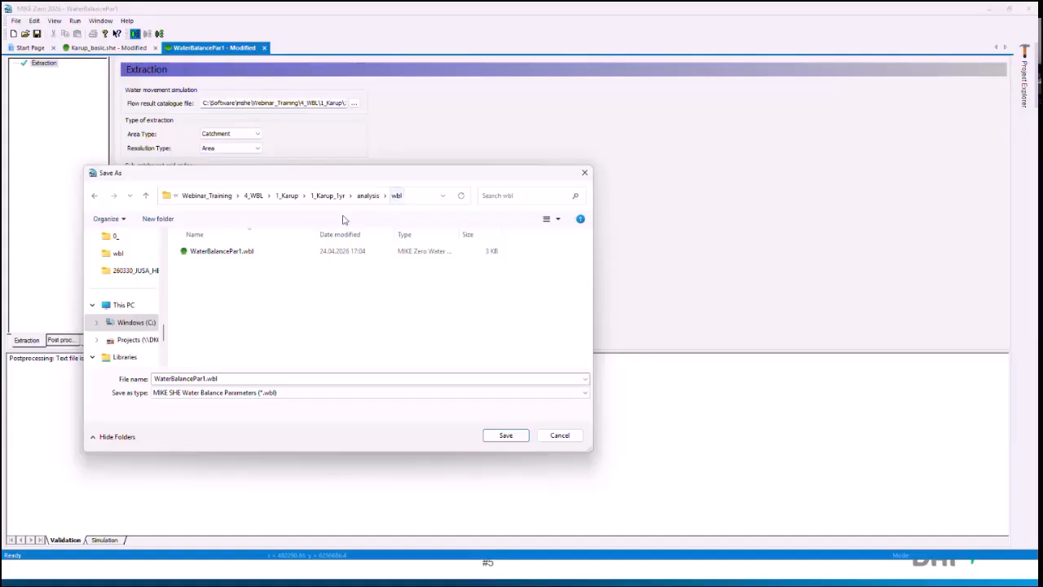
click(205, 378)
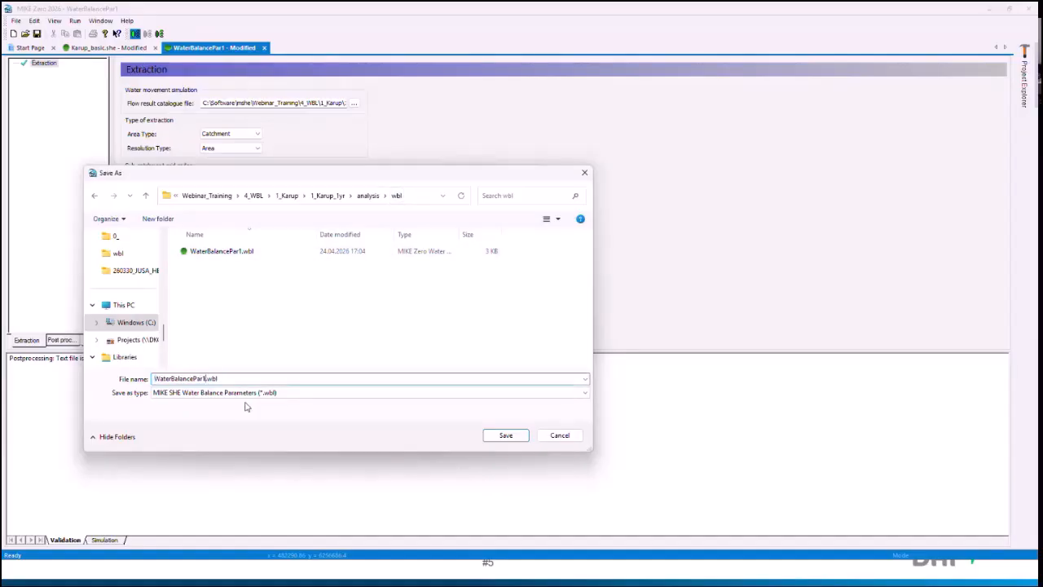
key(BackSpace)
text(2)
key(Return)
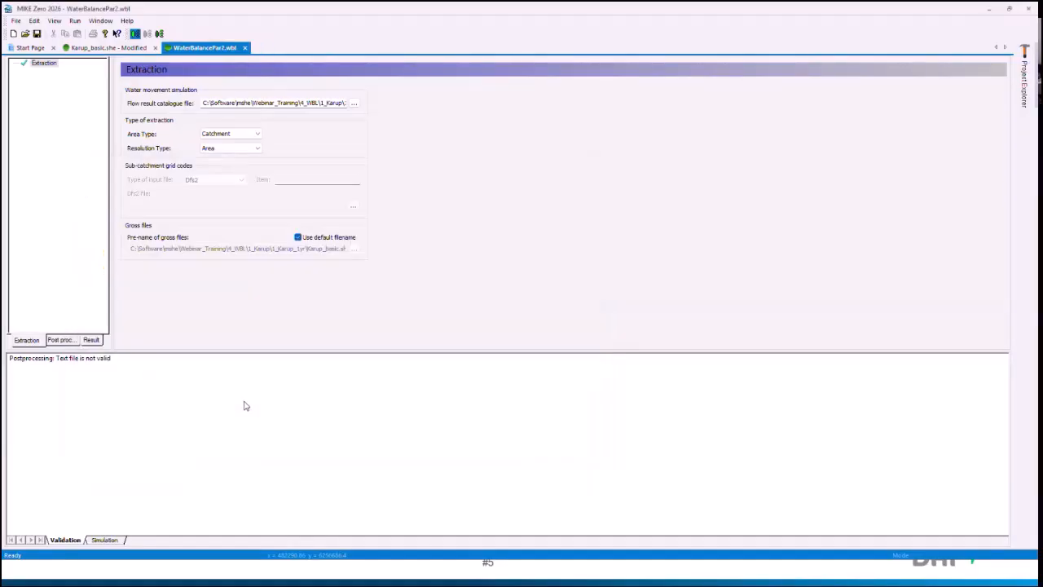
click(529, 355)
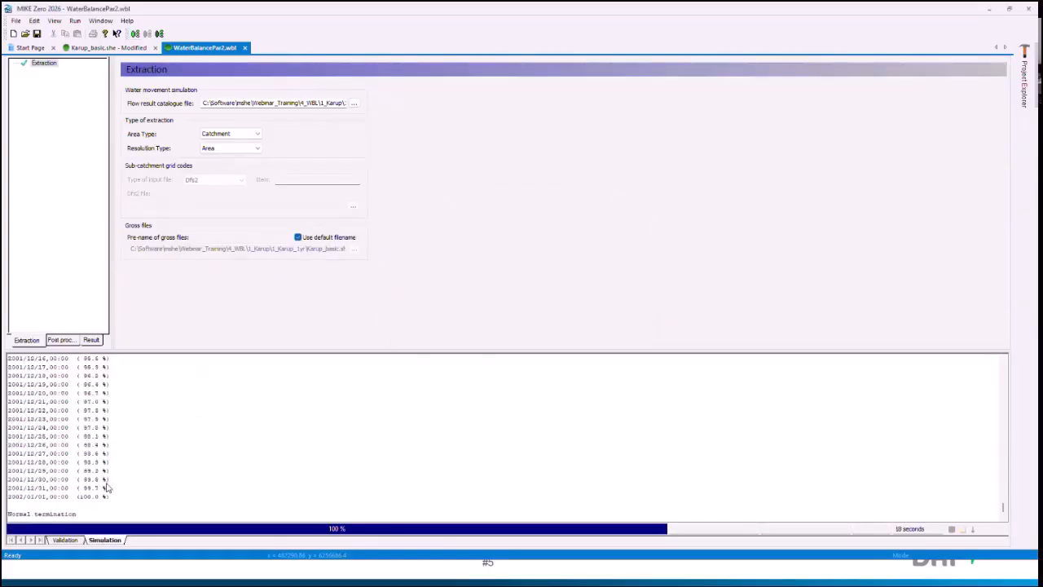
Step: Review the resolution type options, and highlight the Karup_basic_1_1 .wblgross files from ci to uz in File Explorer's result folder
click(218, 149)
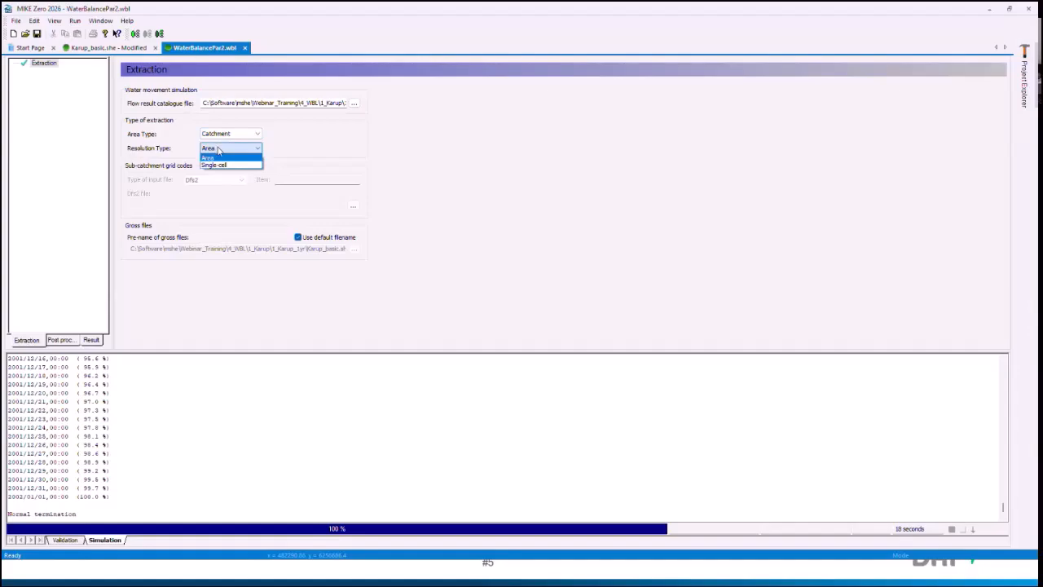
click(212, 158)
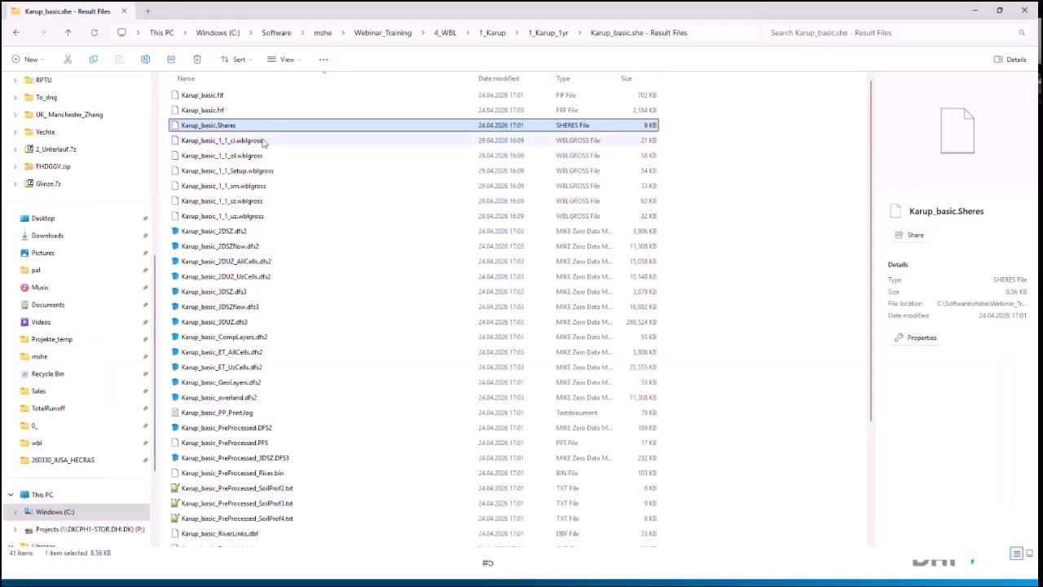
click(222, 140)
shift+click(244, 216)
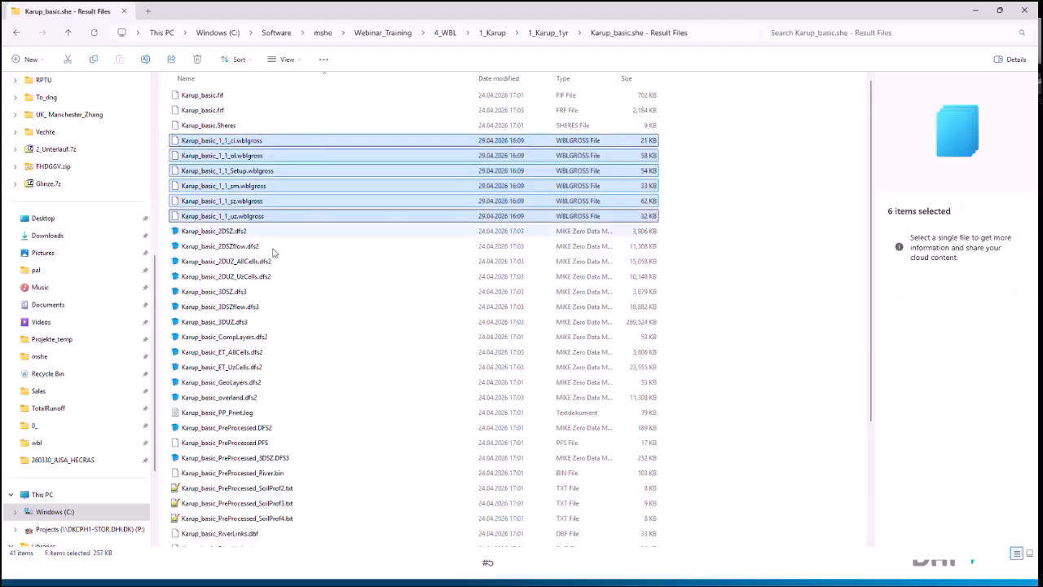
click(974, 10)
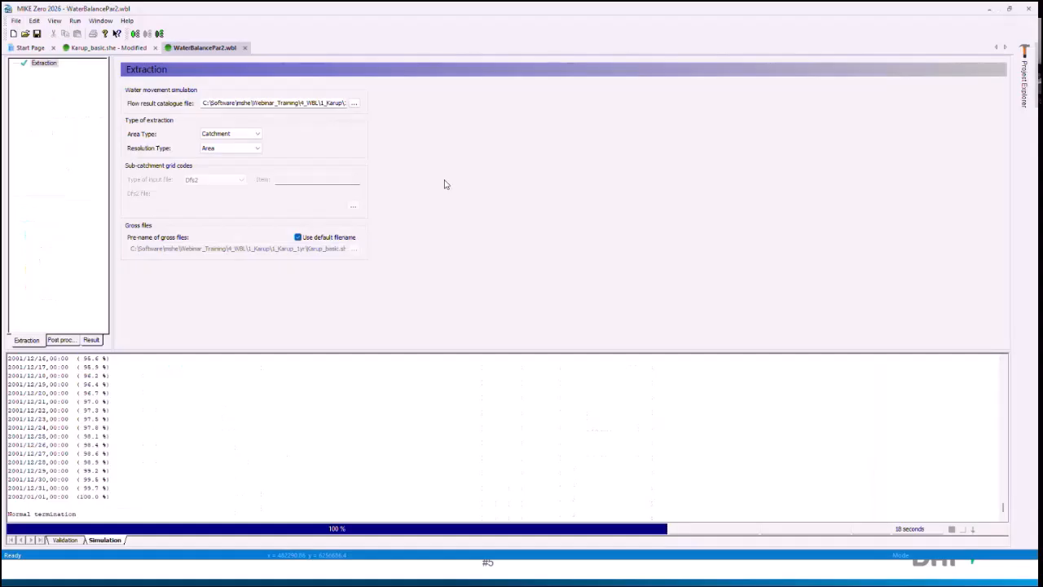
Step: Open the postprocessing setup in MIKE Zero and view the settings of its single postprocessing entry
click(63, 339)
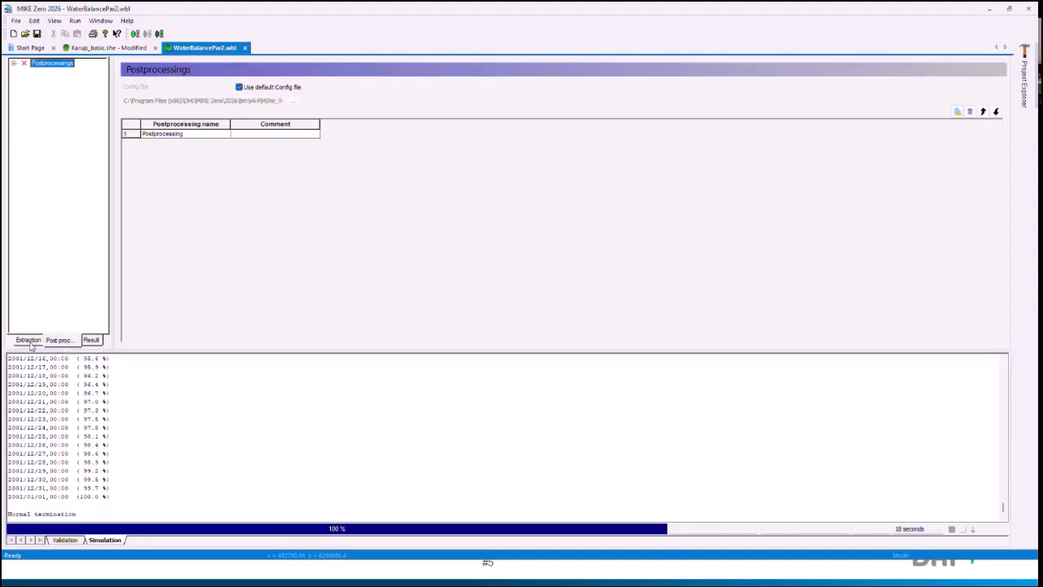
click(13, 64)
click(59, 72)
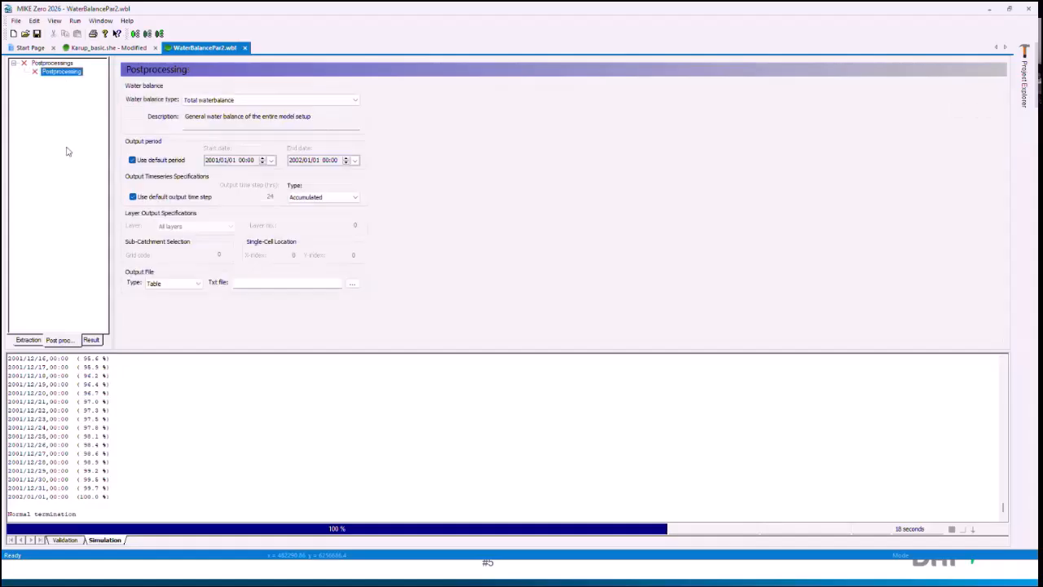
Step: Add eleven more entries to the postprocessings list
click(55, 64)
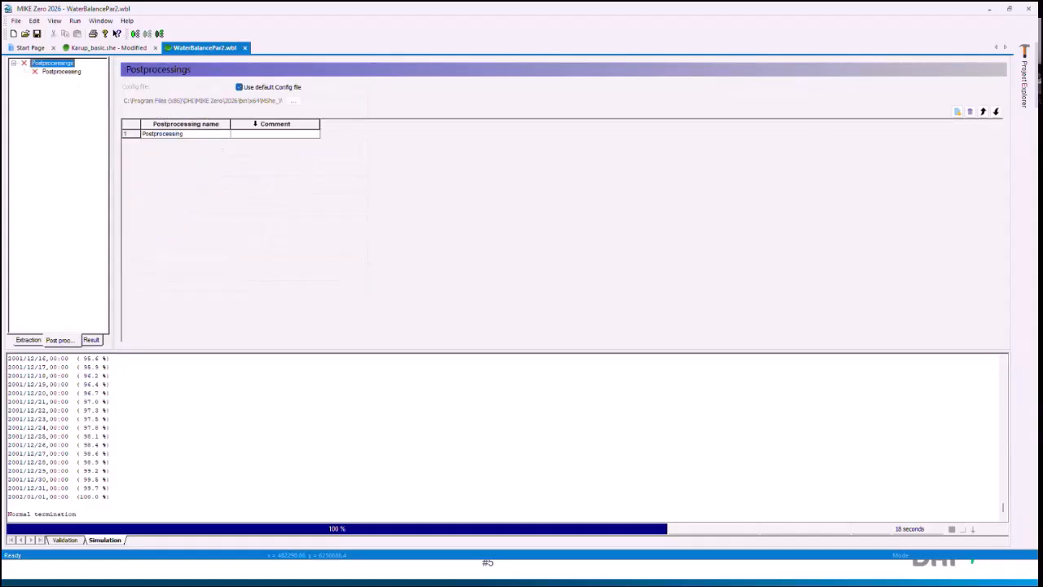
click(957, 114)
click(957, 114)
double_click(958, 114)
double_click(958, 114)
click(957, 114)
click(957, 114)
click(957, 114)
double_click(958, 114)
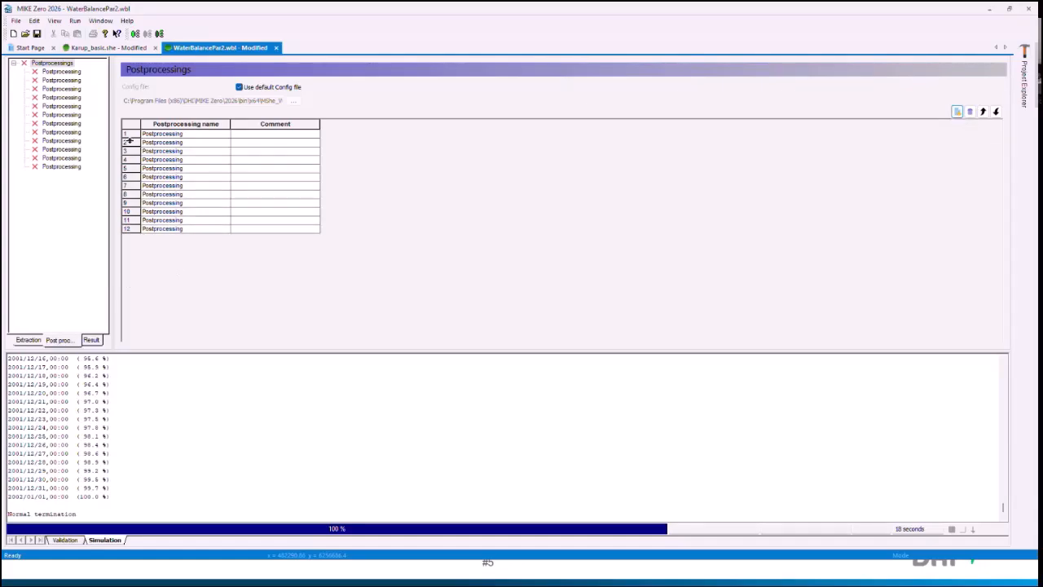
Step: Review the area type and resolution type options in the extraction settings, keeping Catchment and Area
click(28, 340)
click(233, 135)
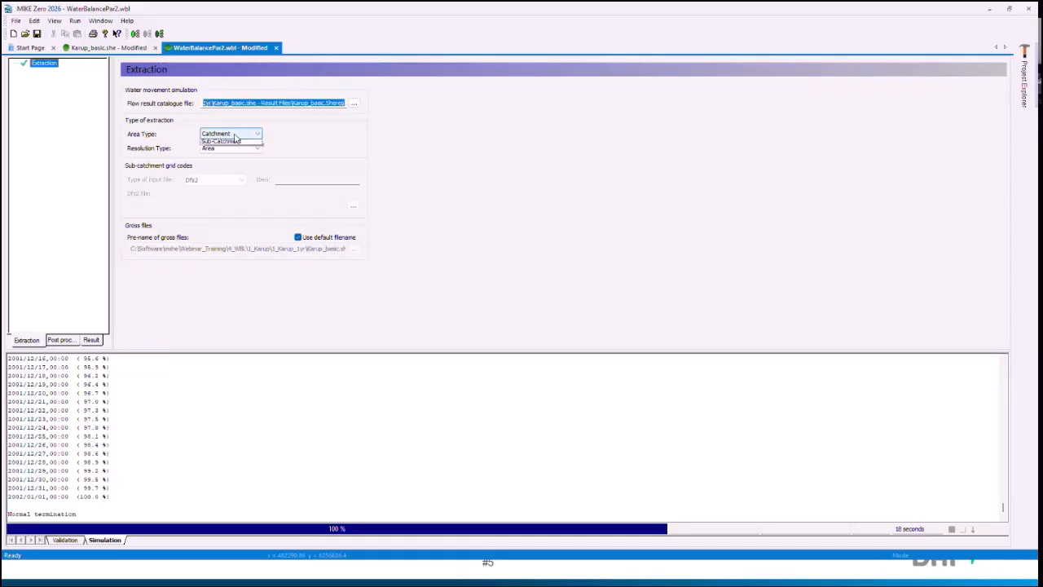
click(234, 136)
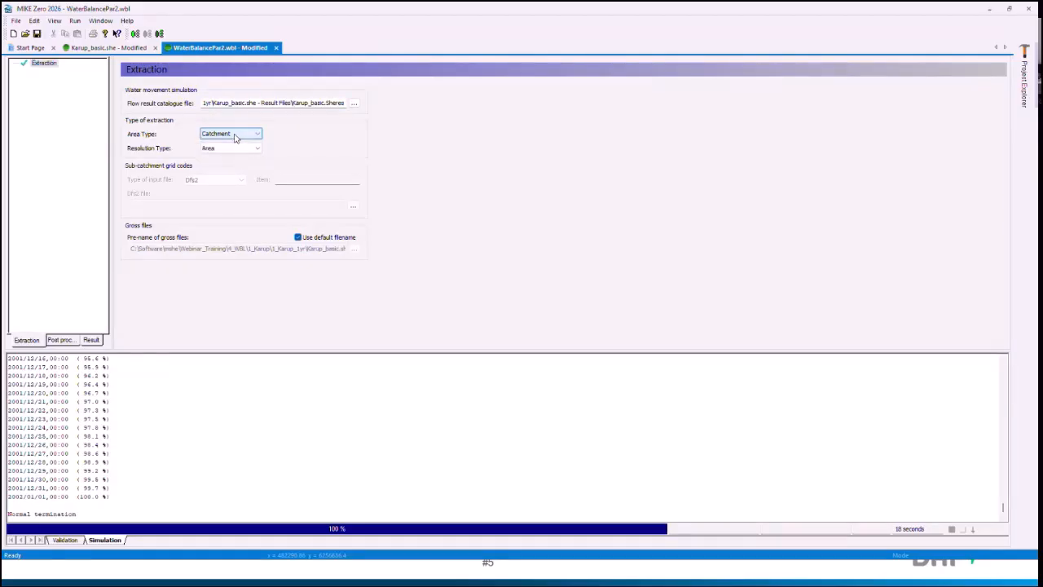
click(242, 150)
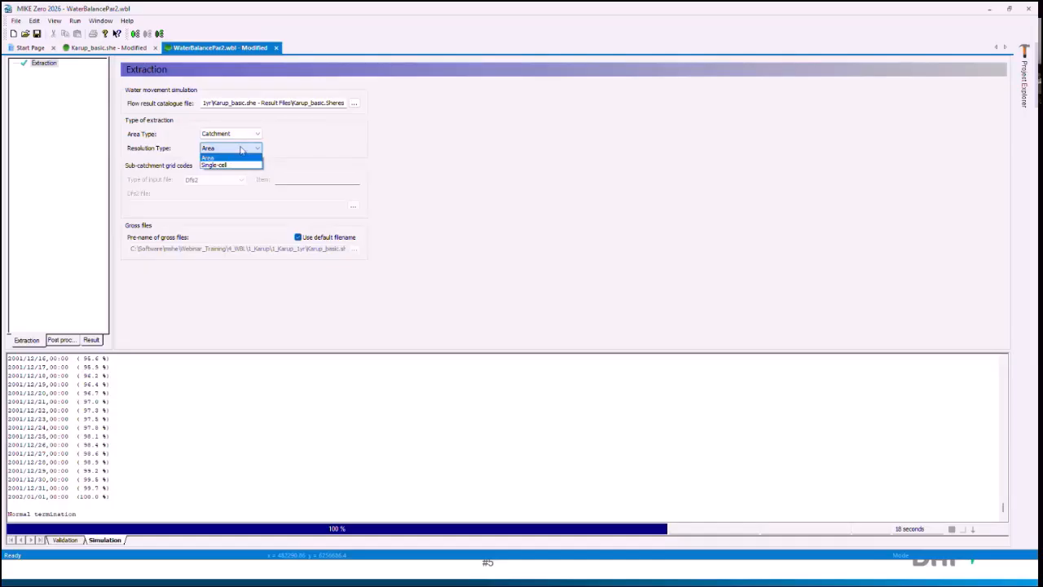
click(224, 156)
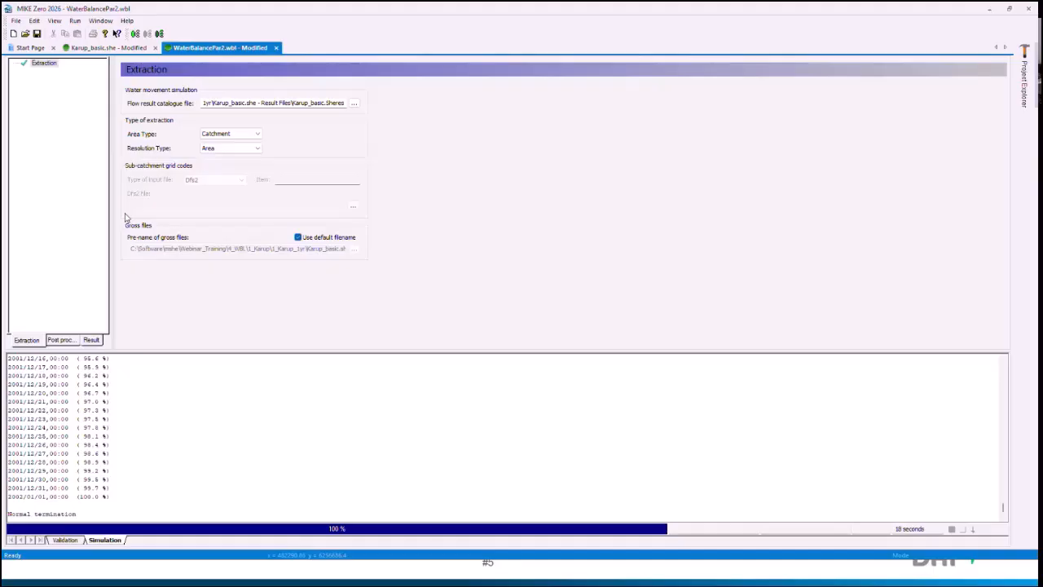
Step: Delete postprocessing entries 2 to 12, keeping only the first one
click(64, 340)
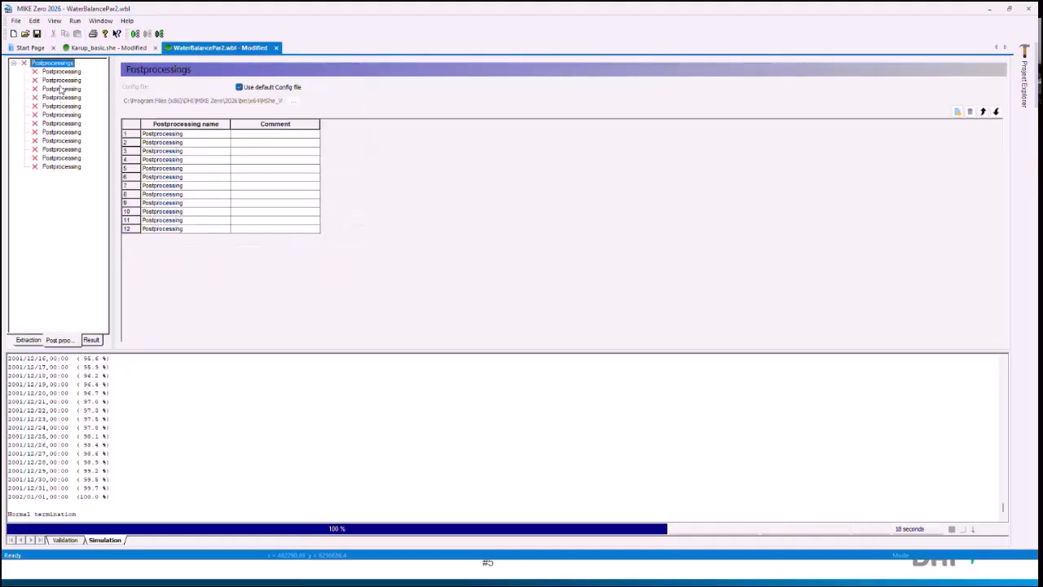
drag(127, 141, 136, 244)
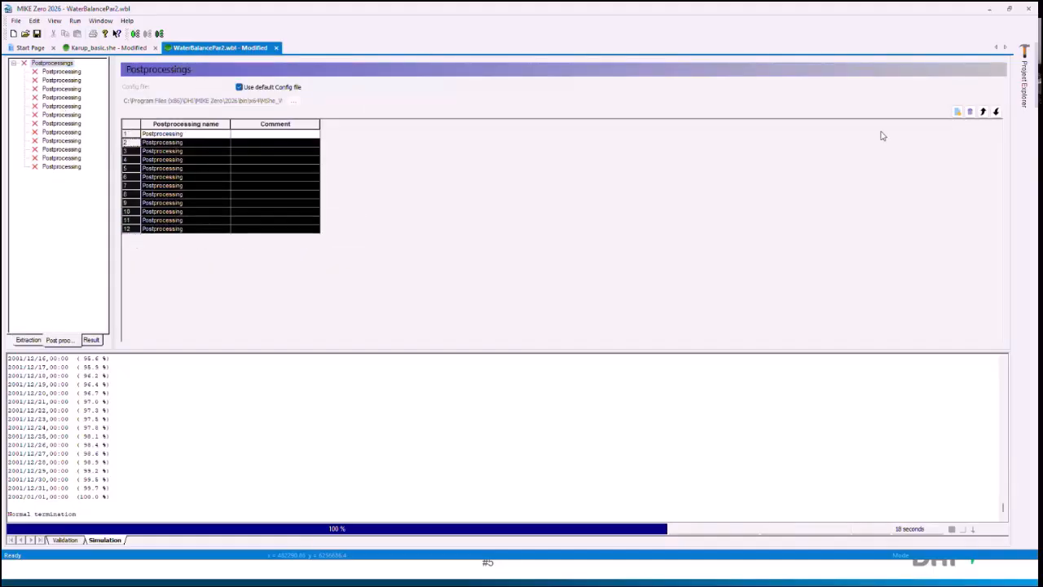
click(970, 112)
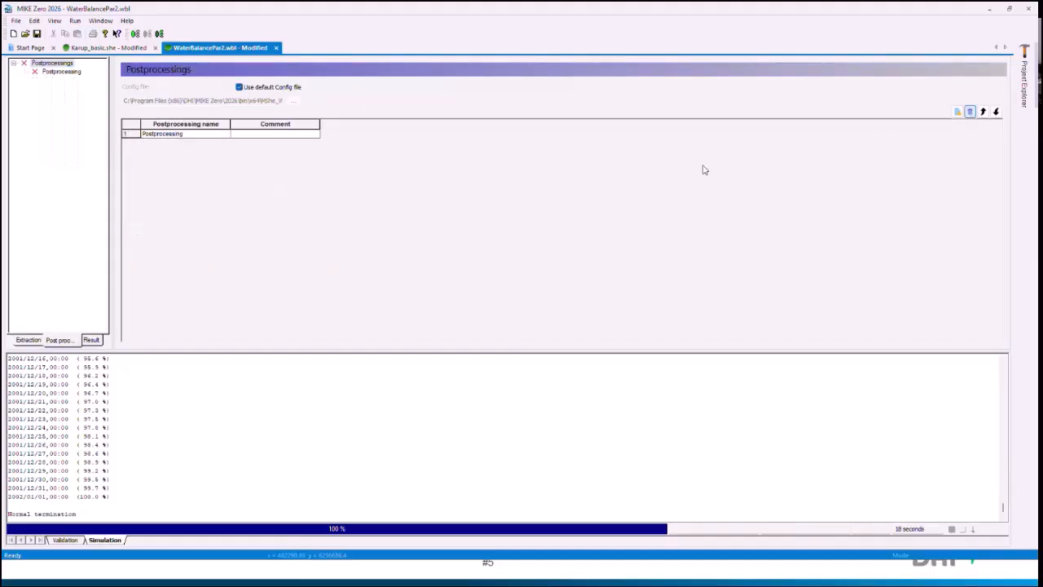
Step: Rename the remaining postprocessing entry as Chart_TotalWBL
click(60, 72)
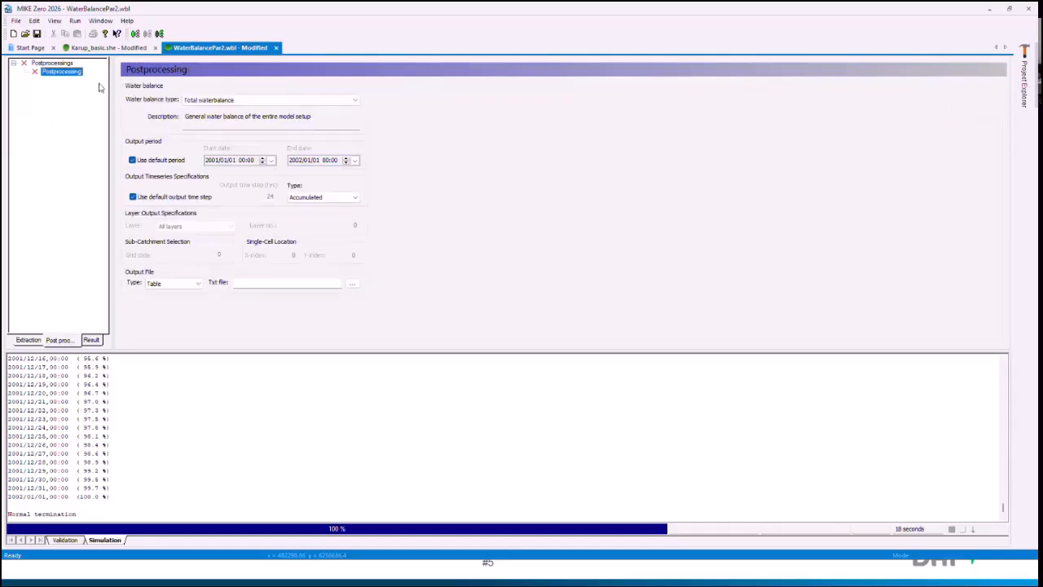
click(52, 63)
click(205, 135)
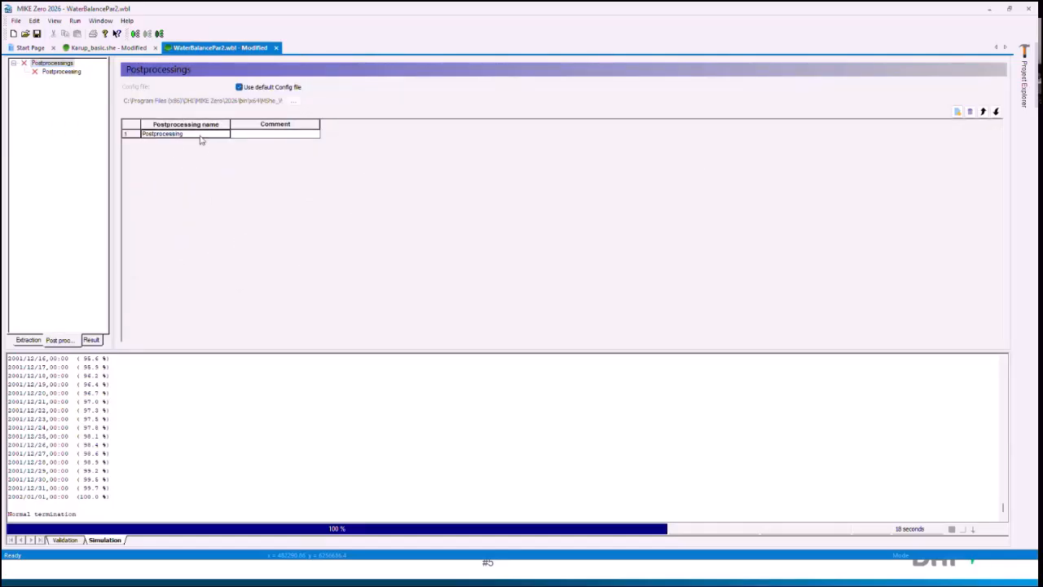
text(Chart_TotalWBL)
Step: Look through the water balance types for Chart_TotalWBL and set the type to Chart output: Total water balance
click(51, 74)
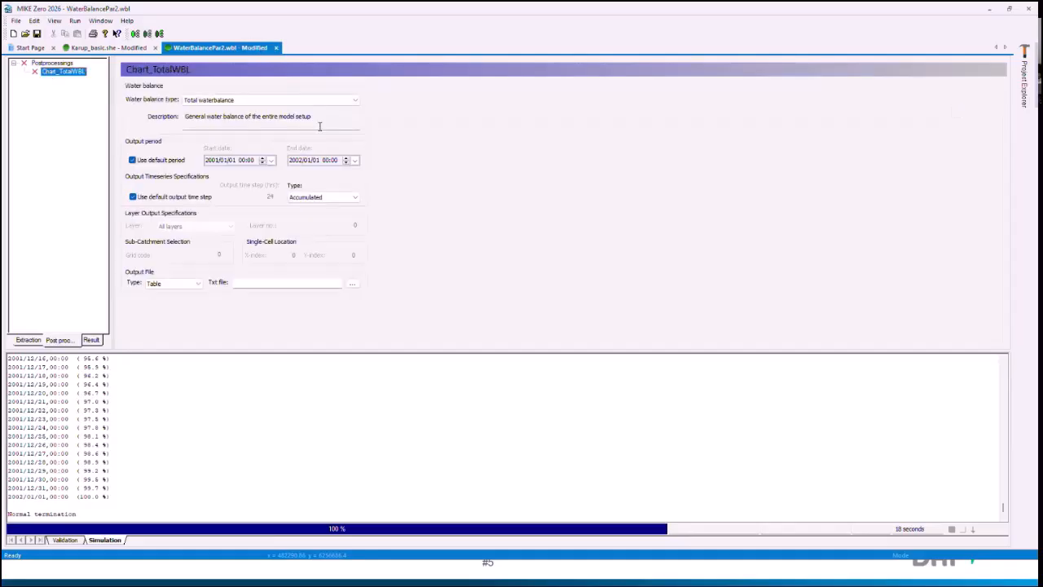
click(249, 99)
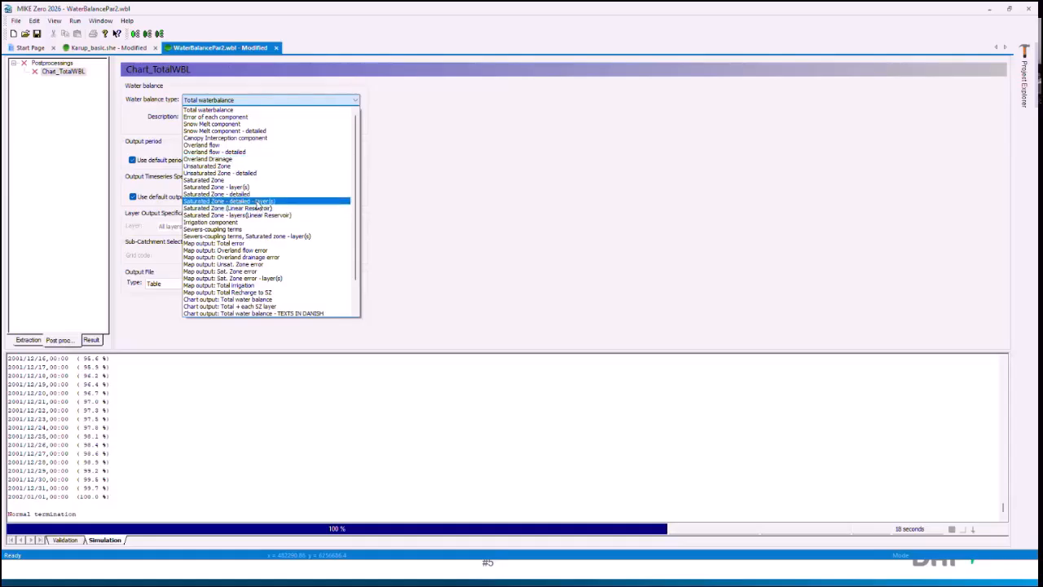
scroll(258, 206, down, 2)
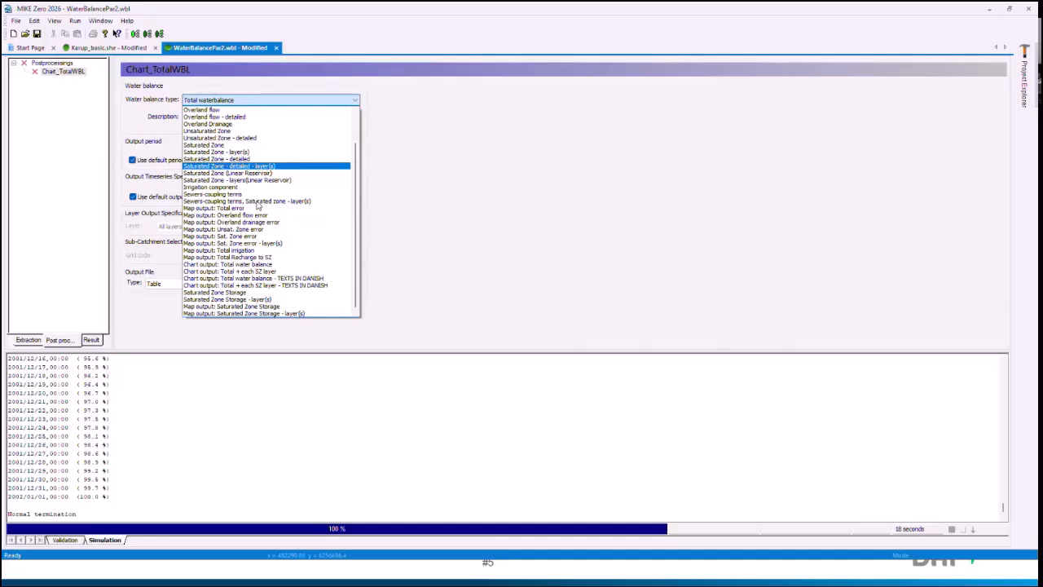
scroll(261, 178, up, 1)
scroll(261, 178, up, 1)
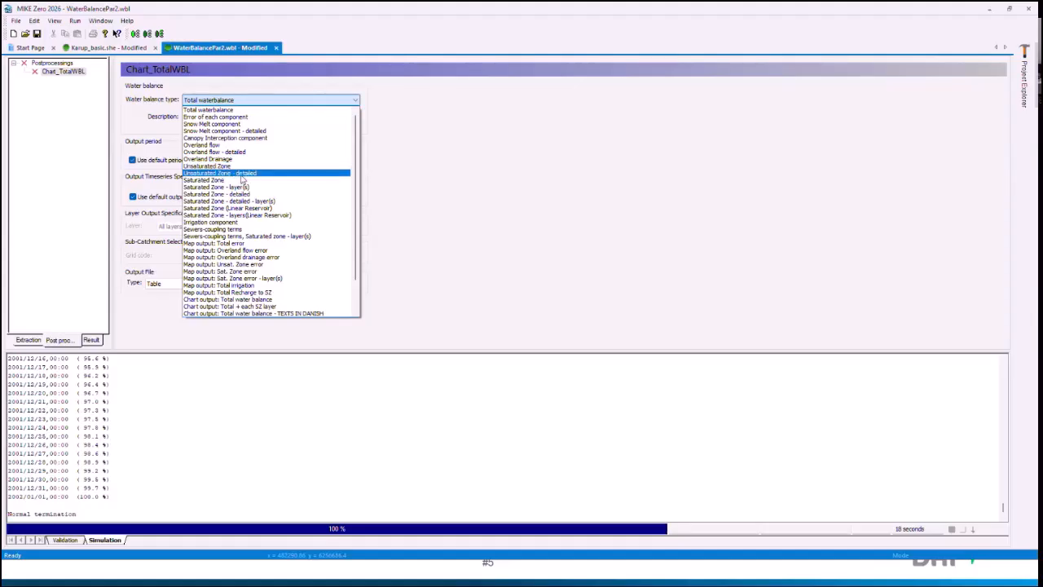
scroll(242, 178, down, 3)
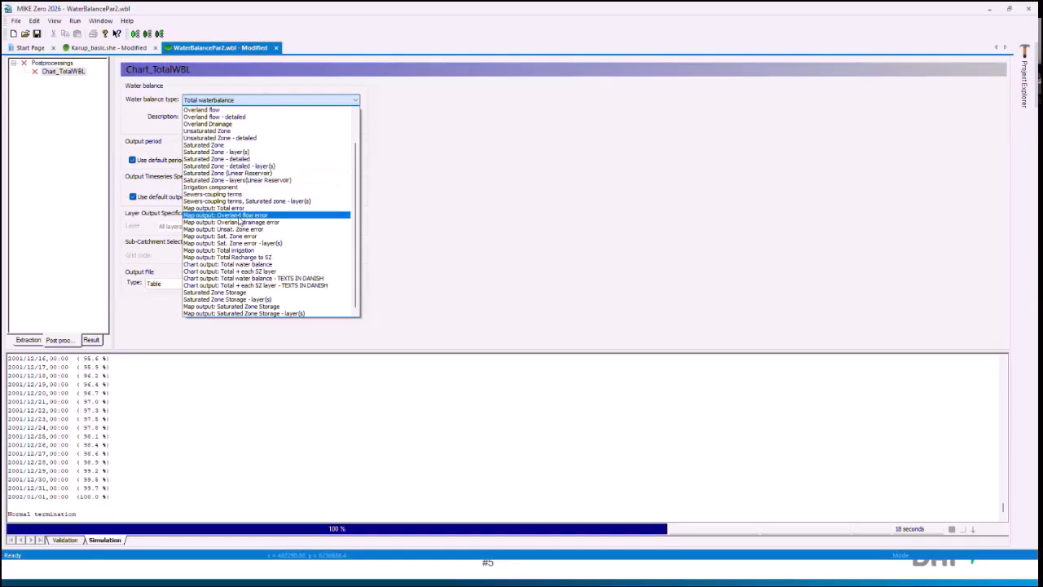
click(232, 265)
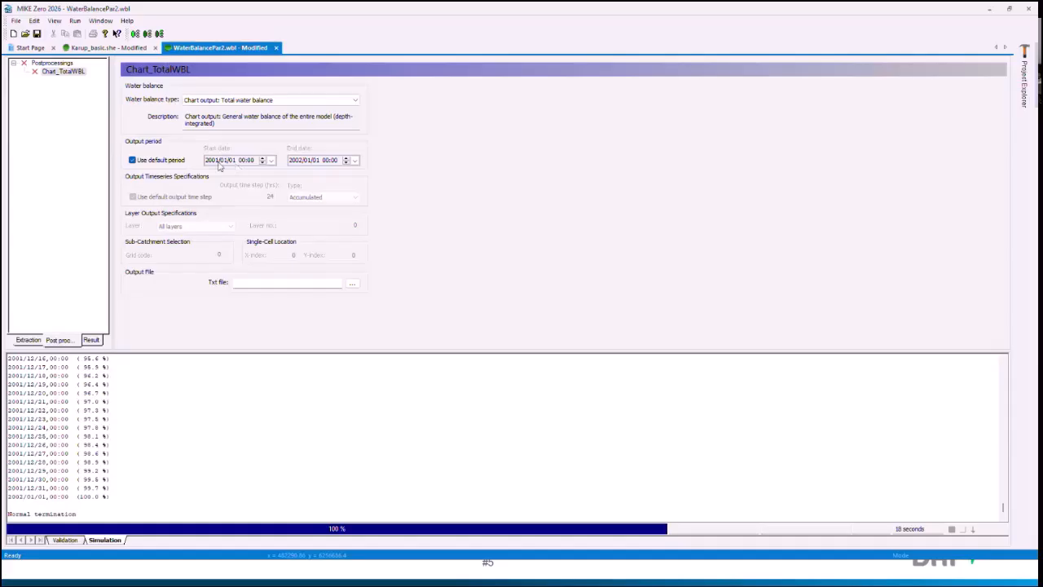
Step: Try out a custom output period, restore the default period, and switch the water balance type to Total waterbalance with the default output time step
click(132, 159)
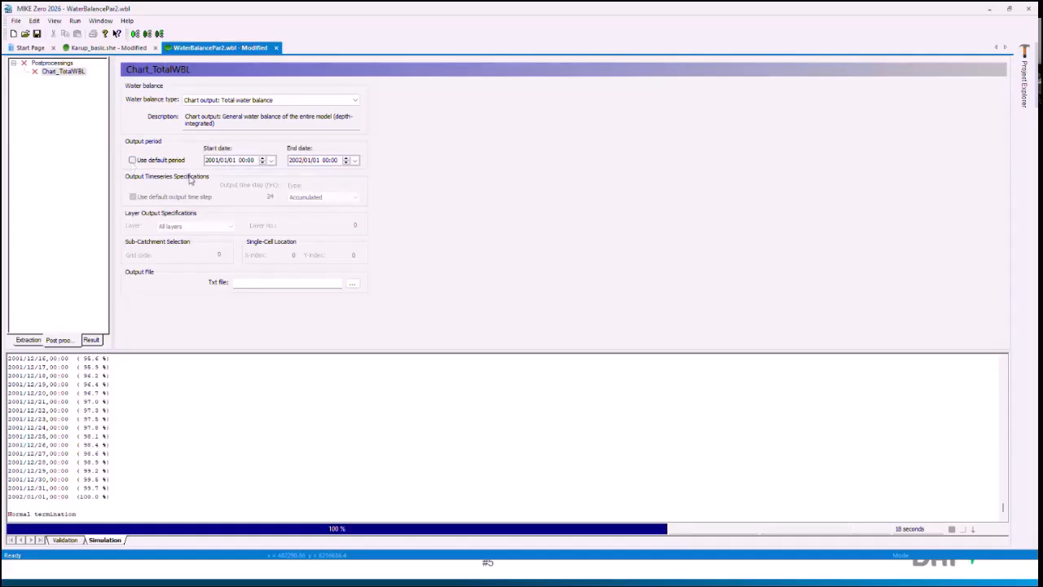
click(132, 161)
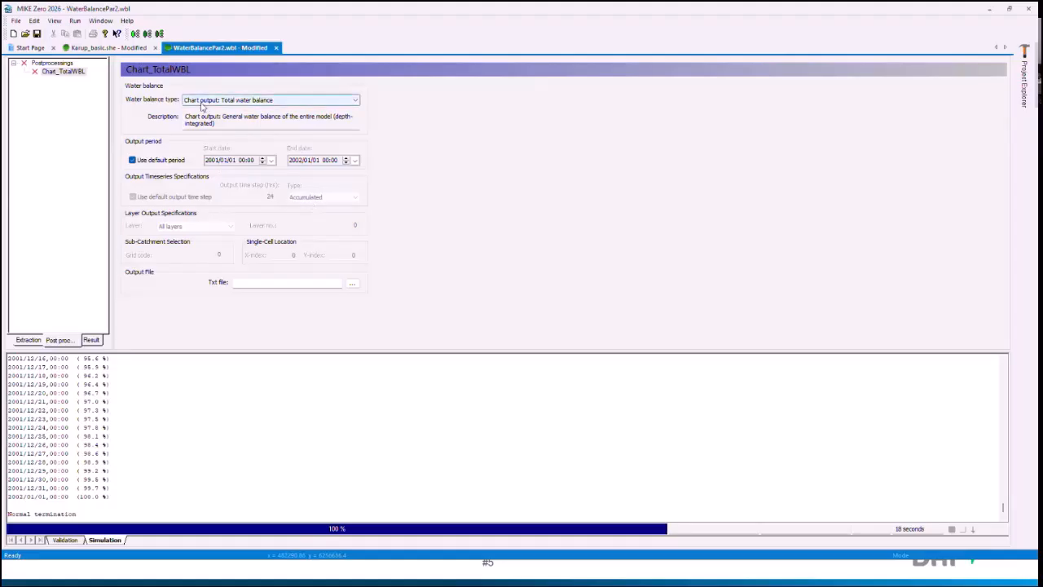
click(202, 100)
scroll(217, 163, up, 3)
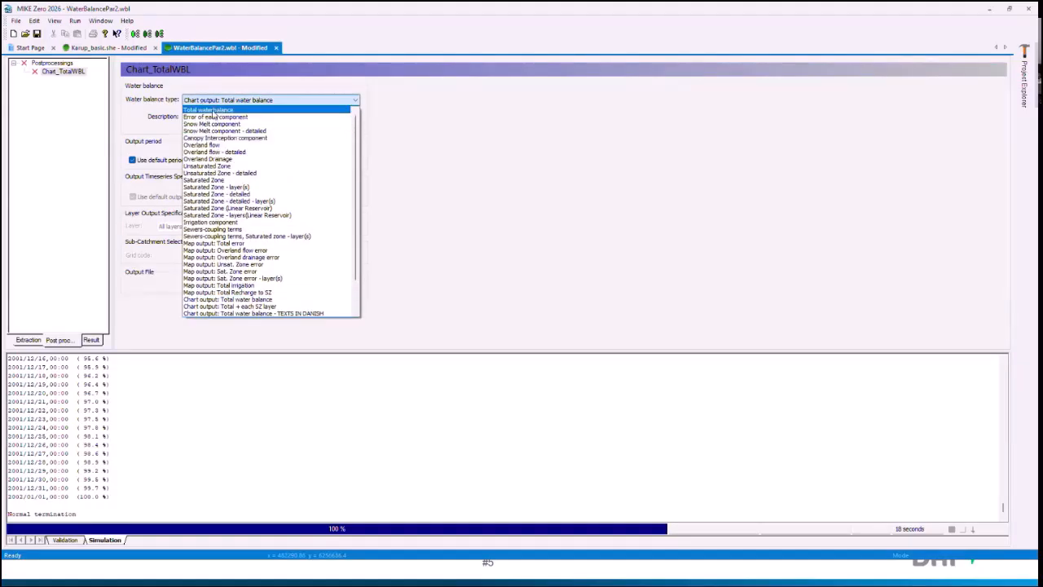
click(217, 109)
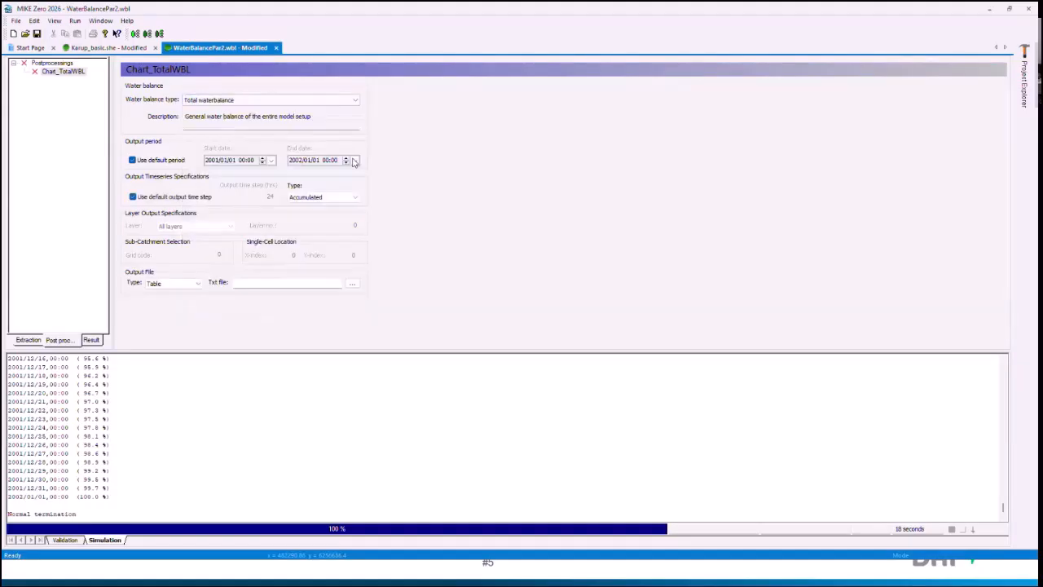
click(173, 202)
click(196, 200)
Step: Check the grid series storing intervals in the Storing of results settings of Karup_basic.she, and return to WaterBalancePar2.wbl
click(106, 49)
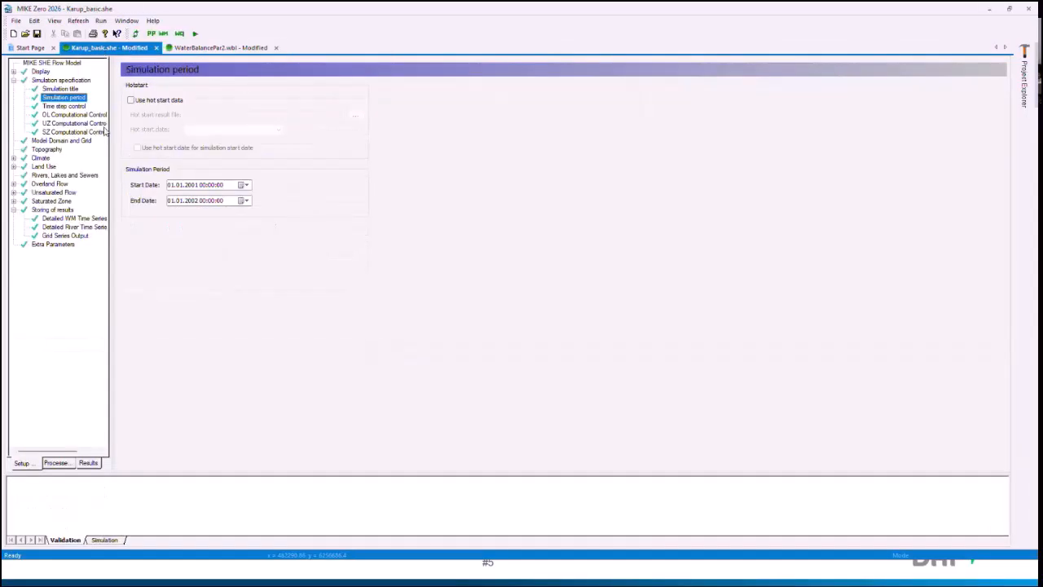
click(57, 210)
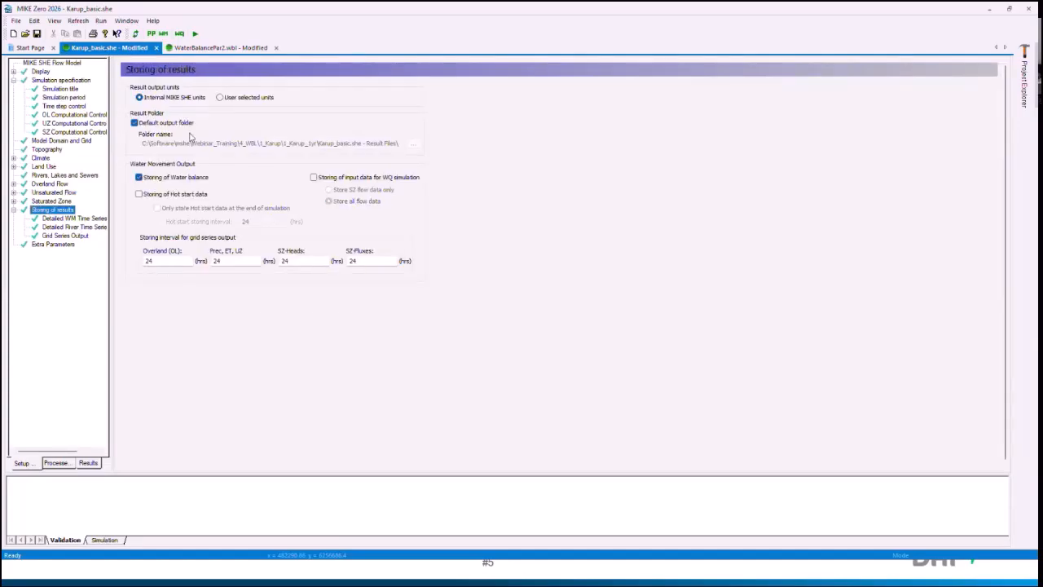
click(218, 48)
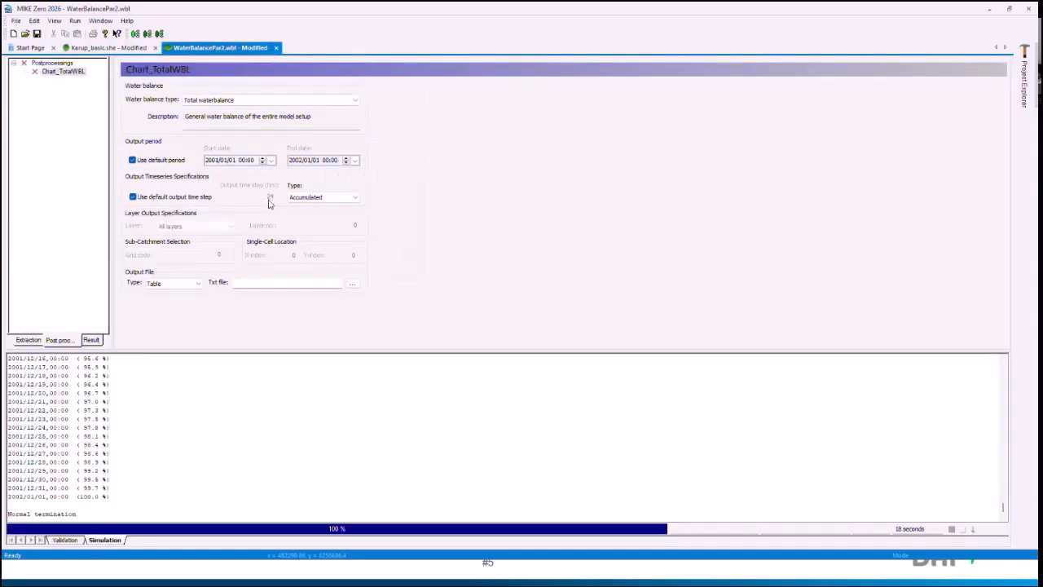
Step: Review the time series types and try the Time series file output, keeping the Accumulated type and Table output
click(332, 198)
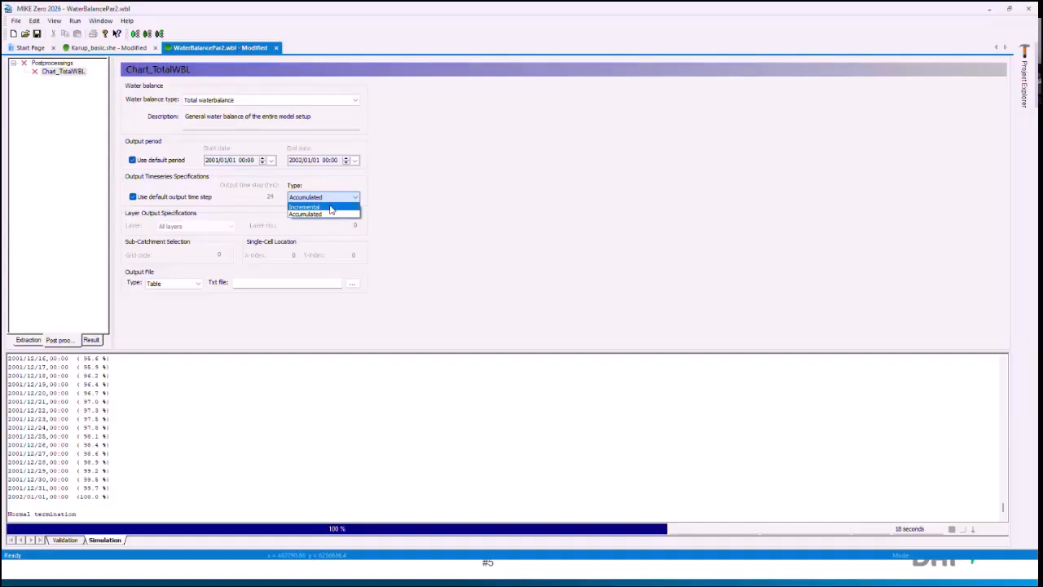
click(316, 214)
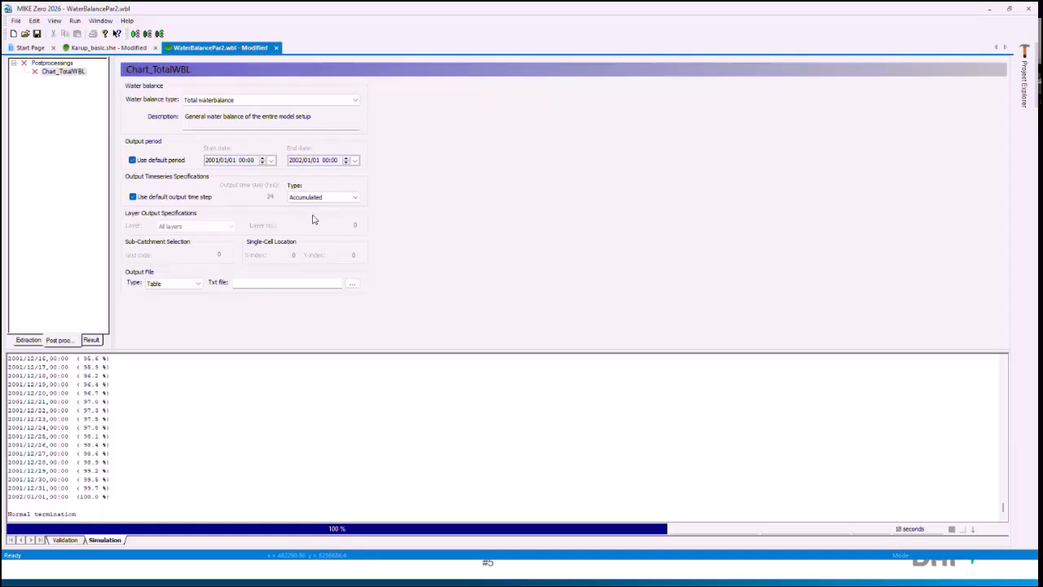
click(197, 284)
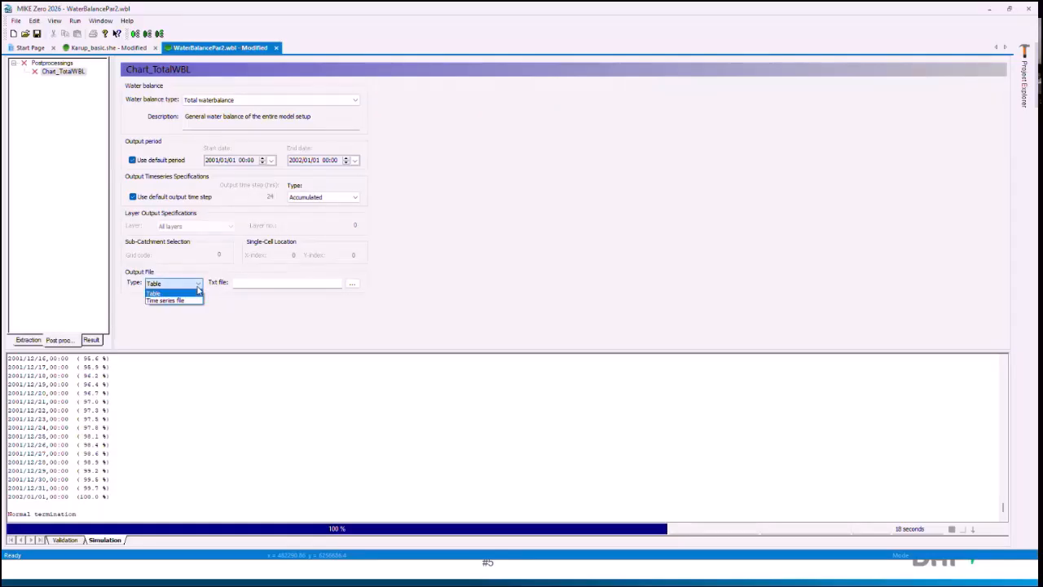
click(181, 300)
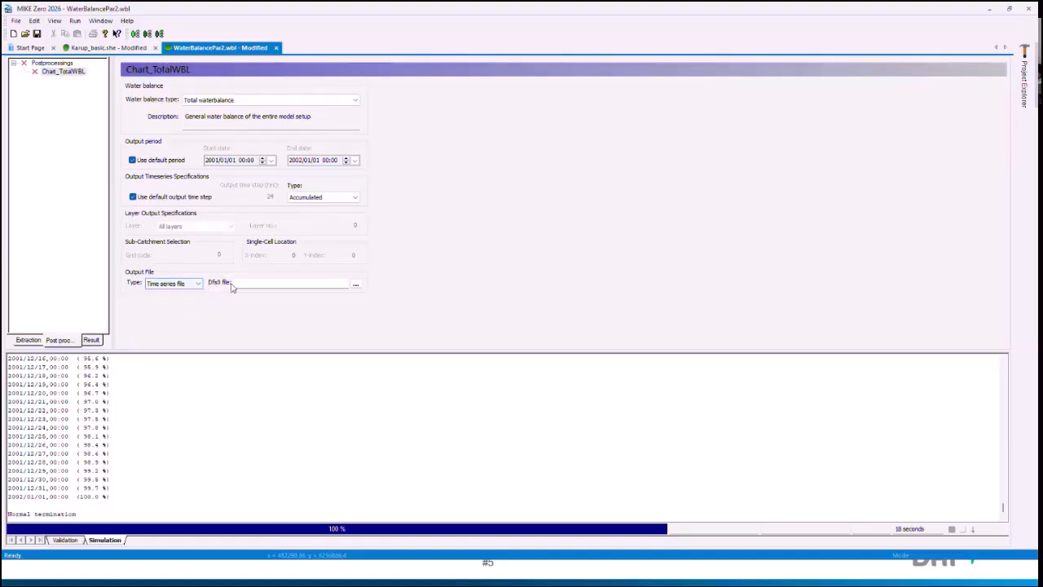
click(186, 283)
click(169, 307)
Step: Set the water balance type of Chart_TotalWBL to Chart output: Total water balance
click(208, 100)
scroll(228, 204, down, 3)
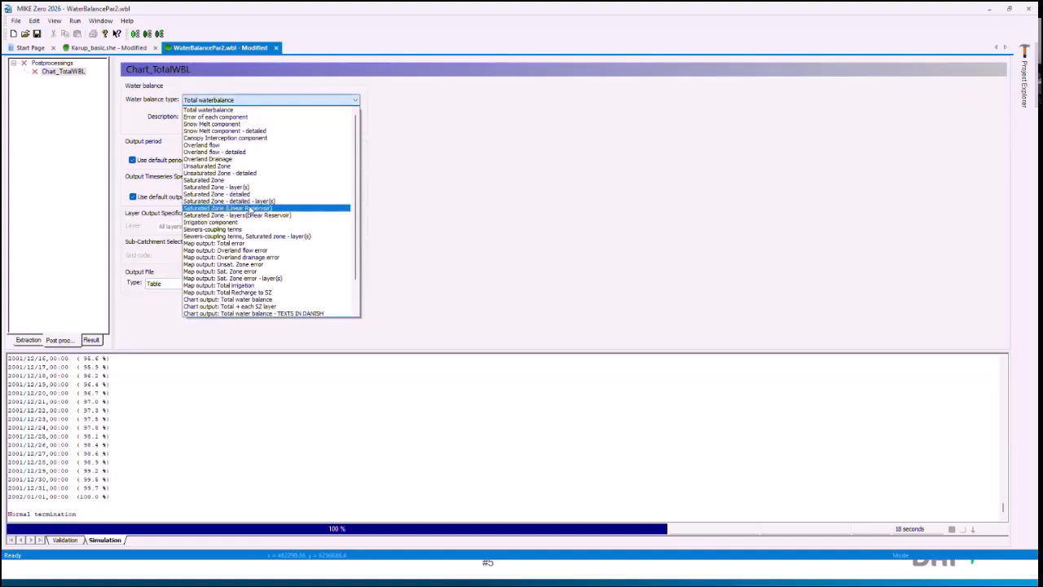
click(228, 264)
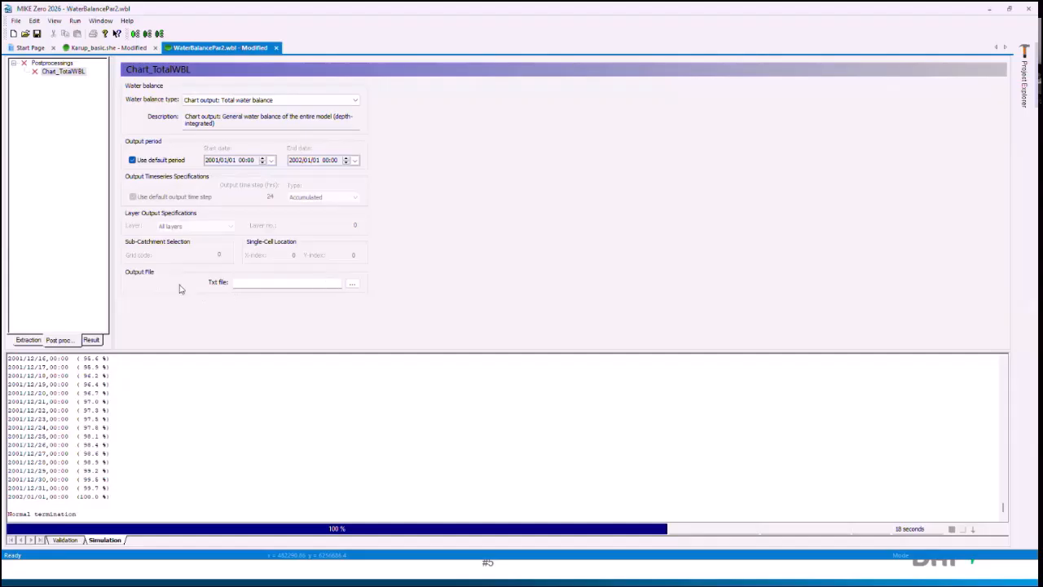
Step: Set the output text file to Catchment_TotWBL_Chart_1yr_test.txt in the wbl folder, basing the name on the existing chart file
click(352, 283)
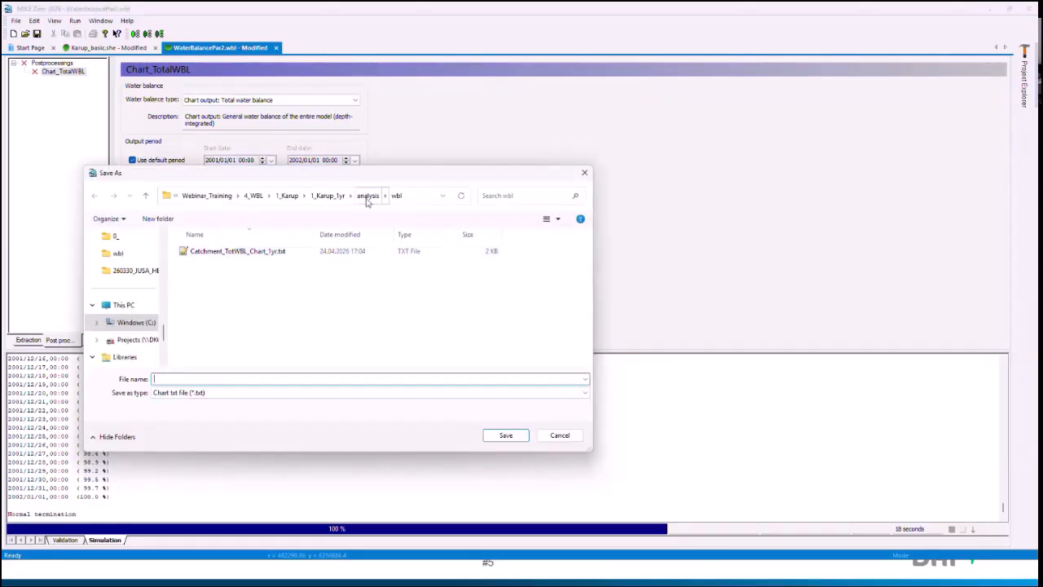
click(285, 252)
double_click(239, 381)
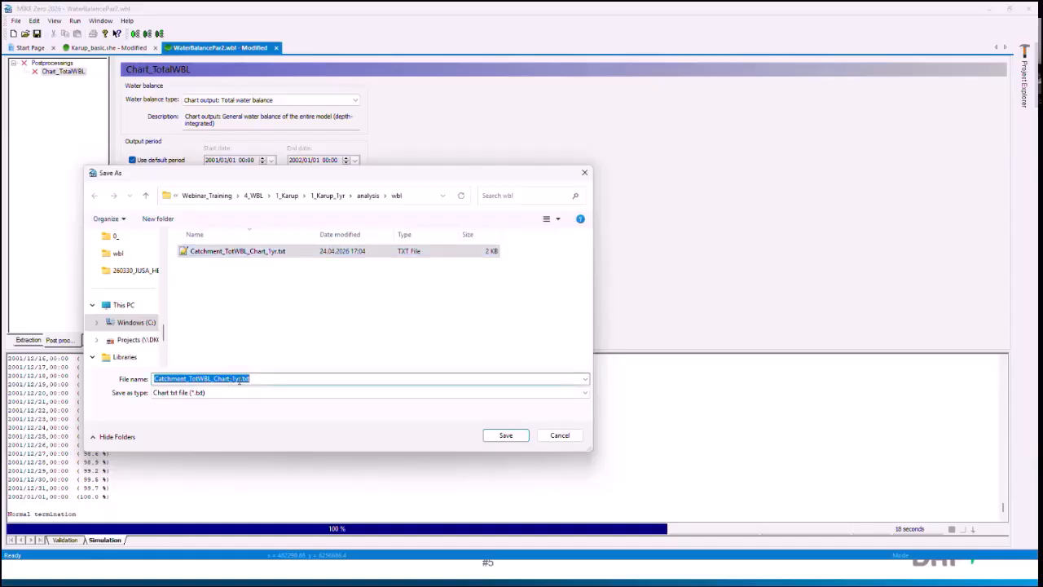
click(242, 380)
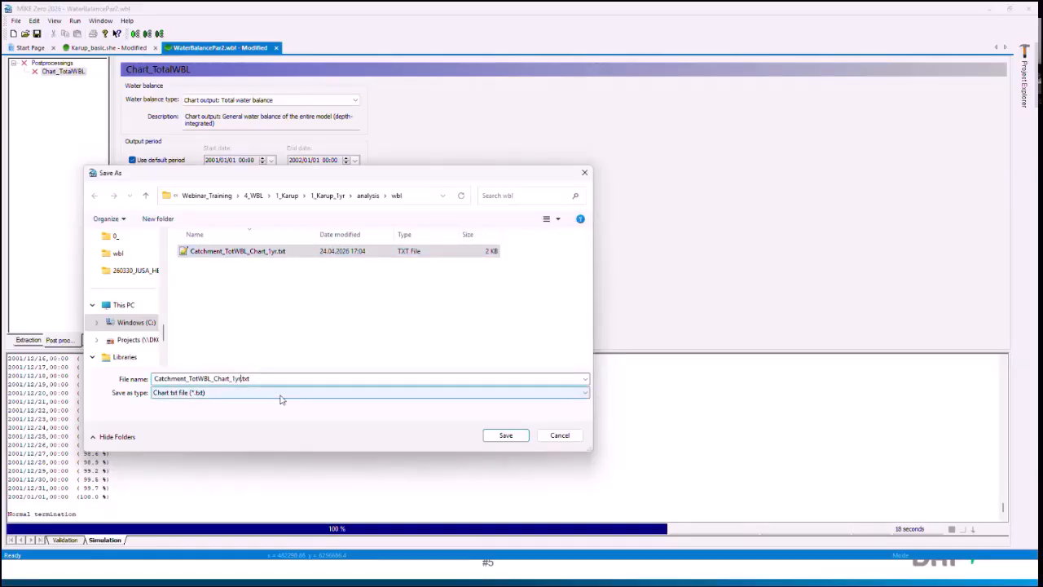
text(_test)
key(Return)
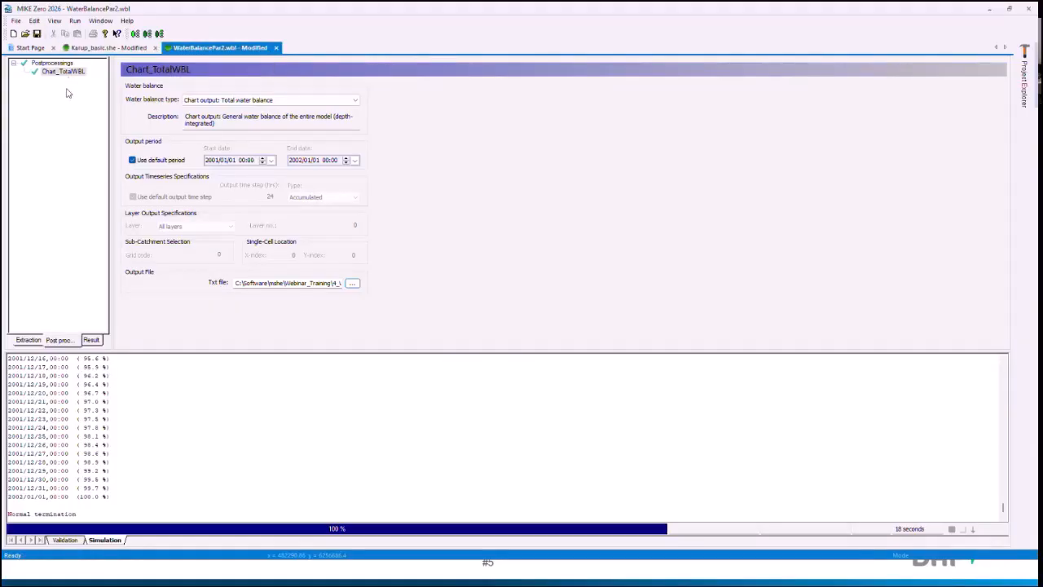
Step: Run only the Chart_TotalWBL postprocessing, saving the water balance setup
click(148, 37)
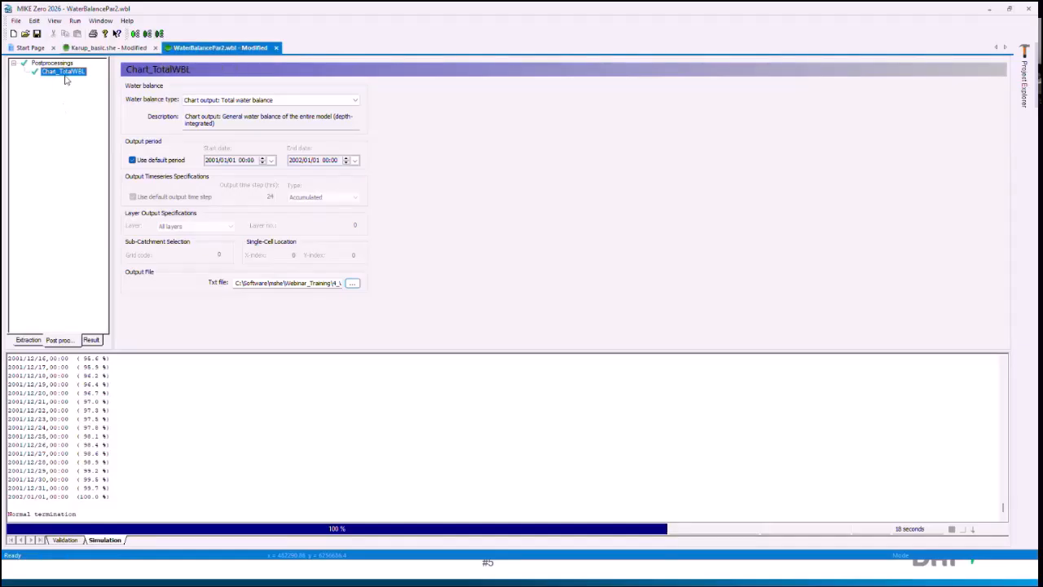
click(147, 35)
click(529, 360)
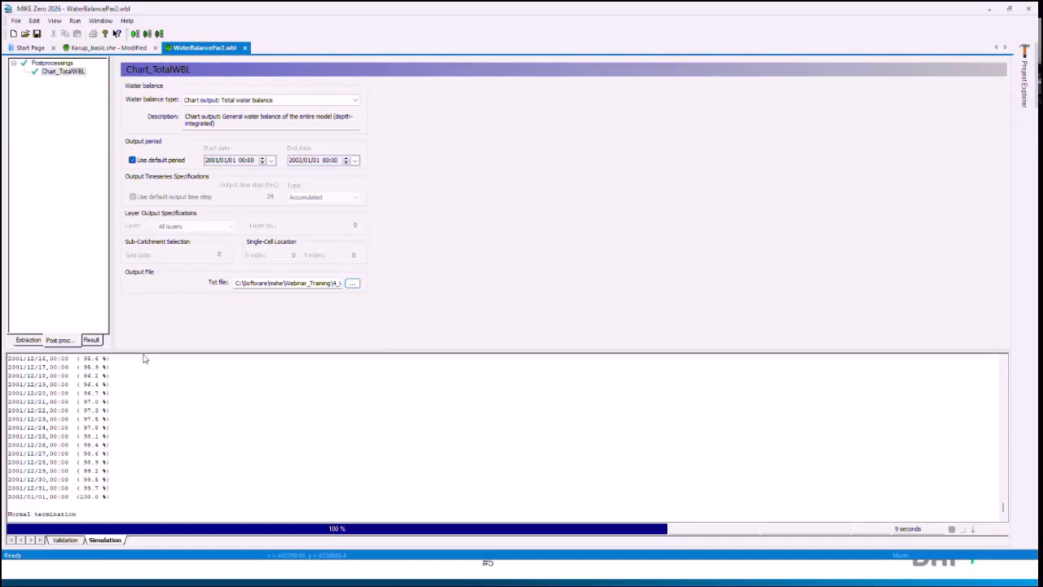
Step: Open the Chart_TotalWBL result file to view the total water balance chart
click(89, 341)
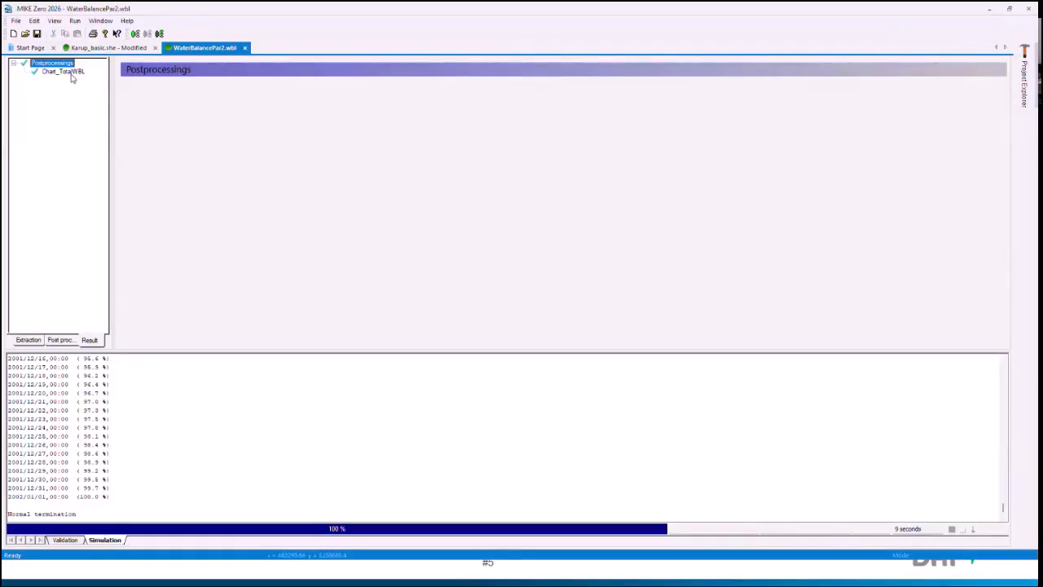
click(72, 74)
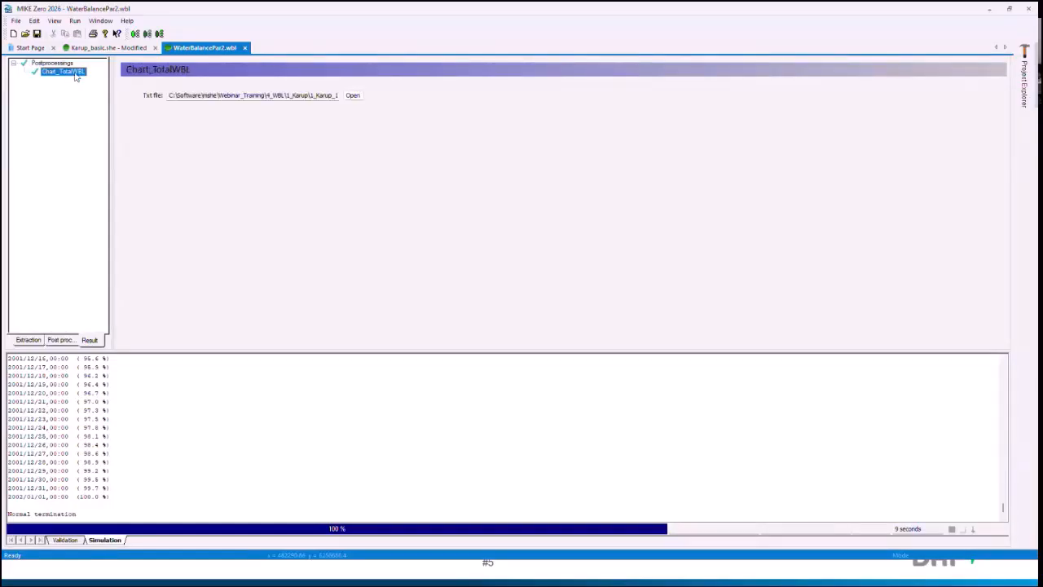
click(353, 96)
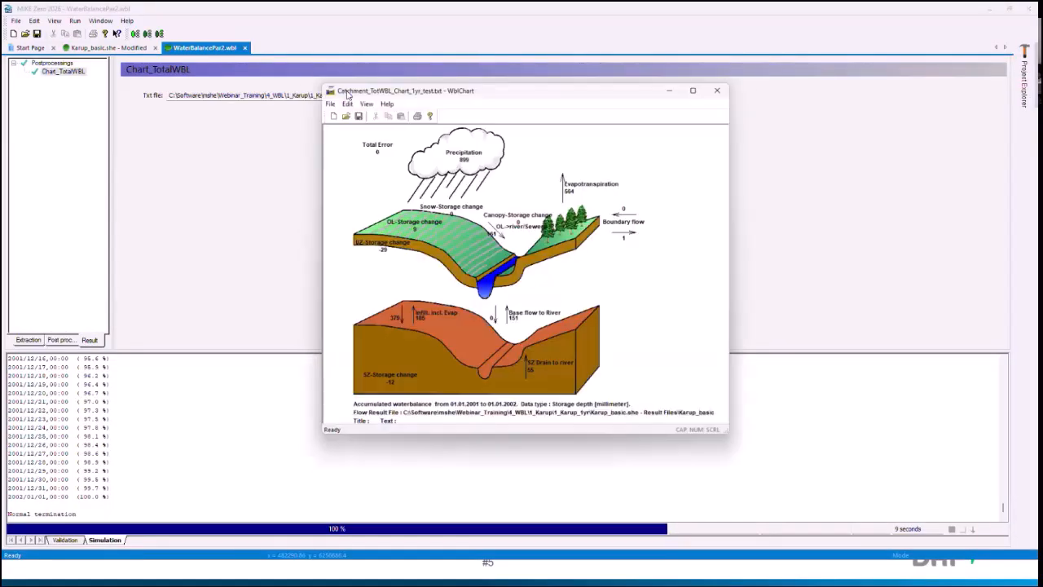
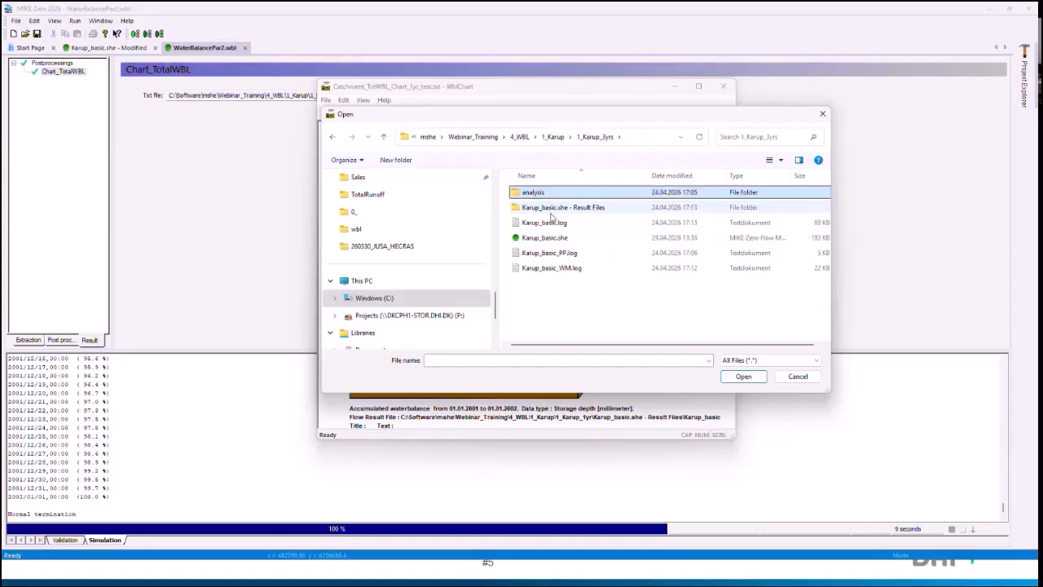
Step: Open the three-year model's chart file Catchment_TotWBL_Chart_1yr.txt from the analysis\wbl folder of 1_Karup_3yrs
click(553, 136)
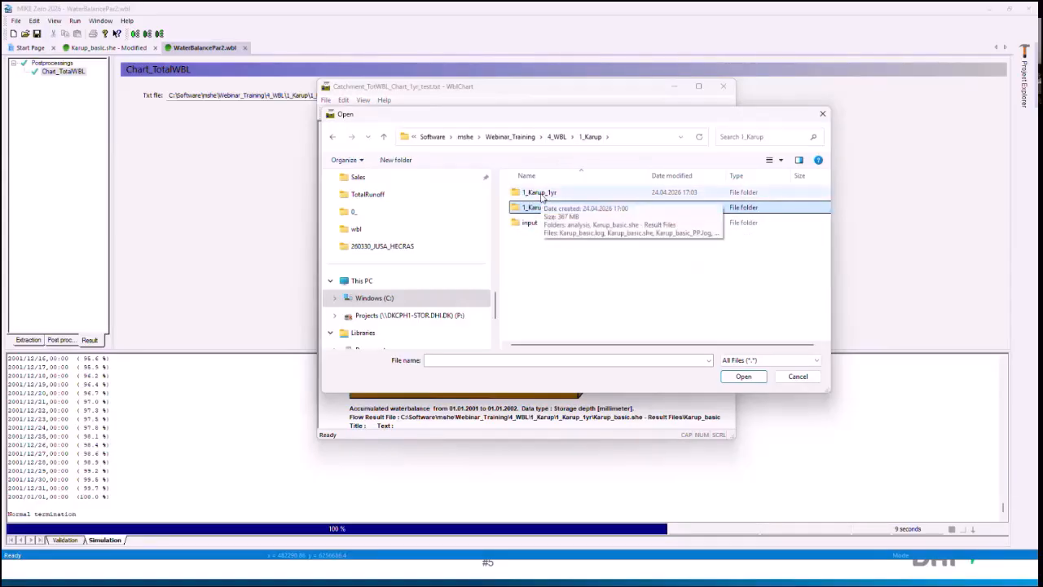
double_click(542, 194)
click(544, 193)
double_click(542, 193)
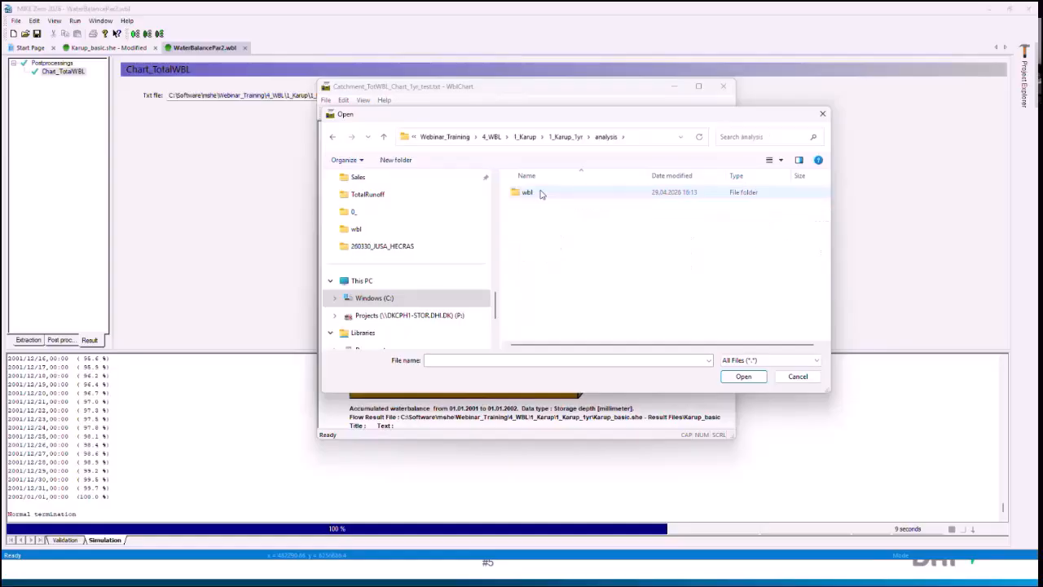
click(528, 136)
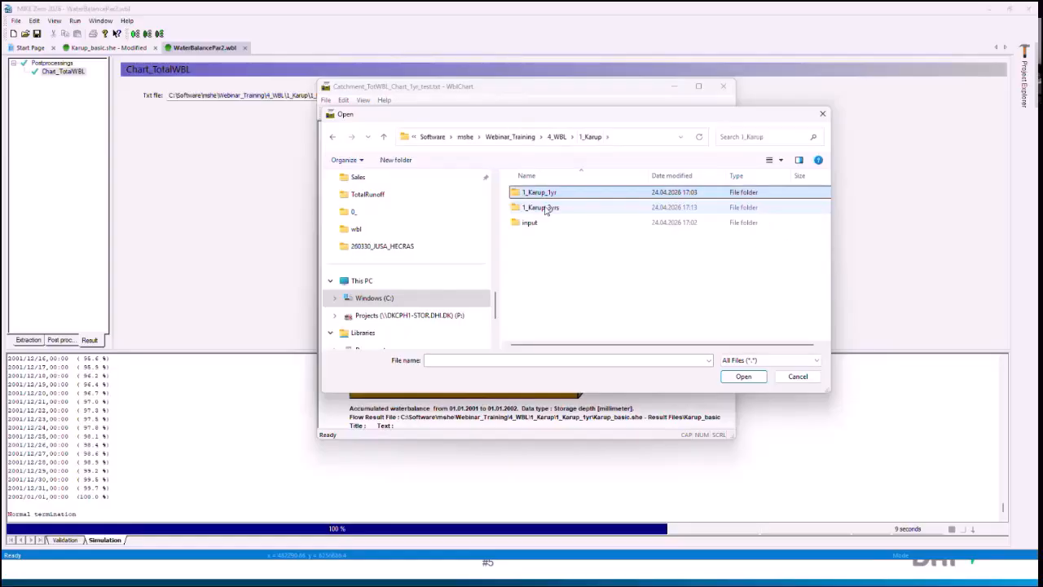
double_click(542, 207)
double_click(530, 193)
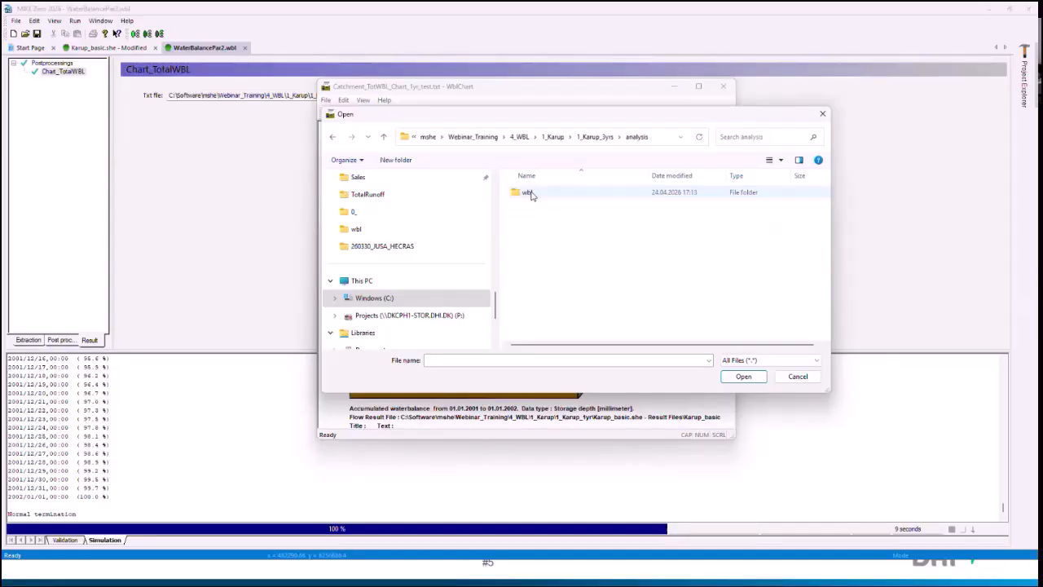
double_click(528, 194)
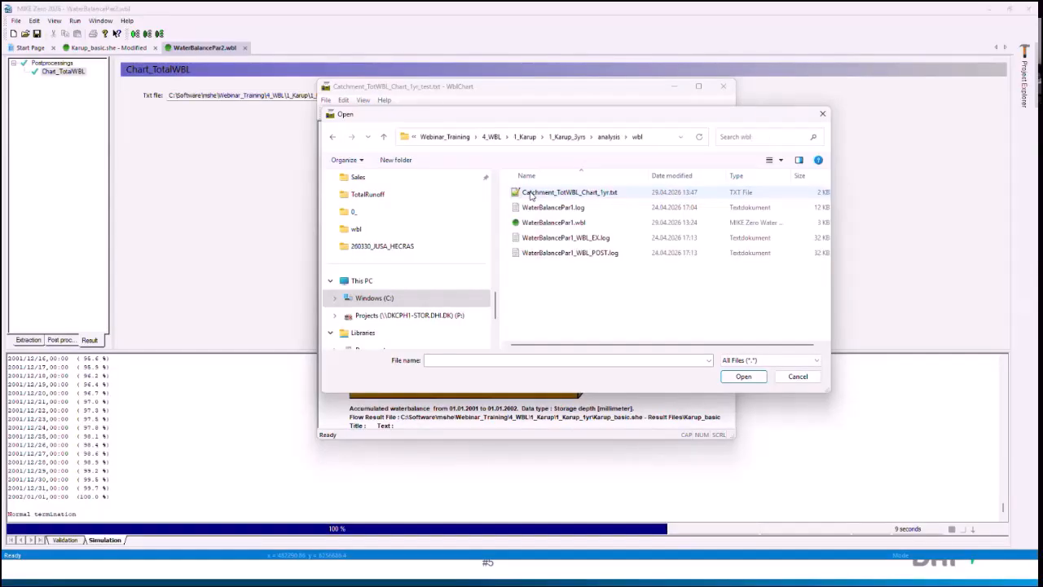
double_click(575, 192)
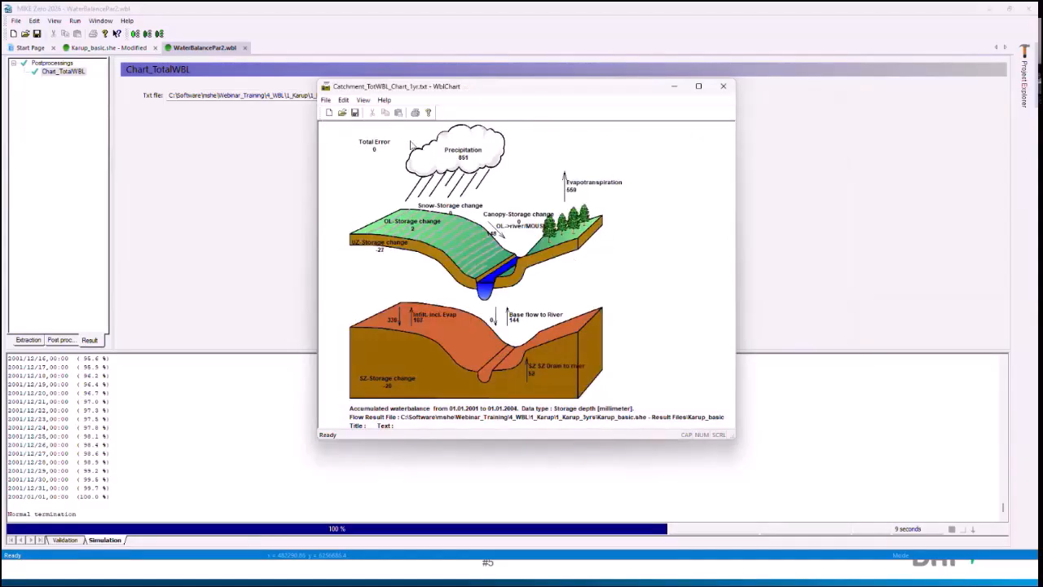
Step: Open Catchment_TotWBL_Chart_1yr.txt from the analysis\wbl folder of 1_Karup_1yr, view its water balance chart, and close the chart viewer
click(343, 113)
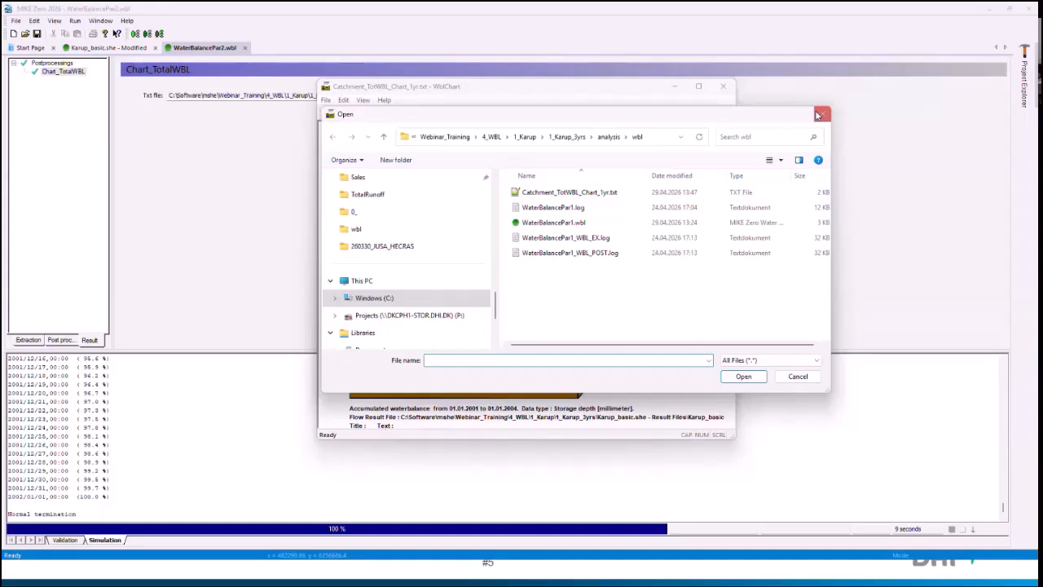
click(525, 136)
double_click(538, 194)
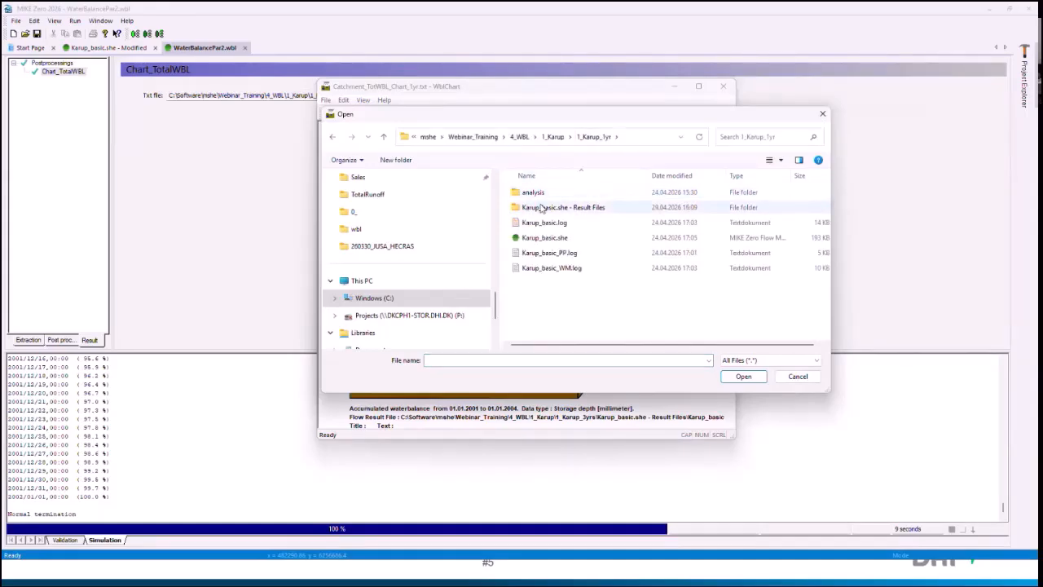
double_click(538, 193)
double_click(543, 193)
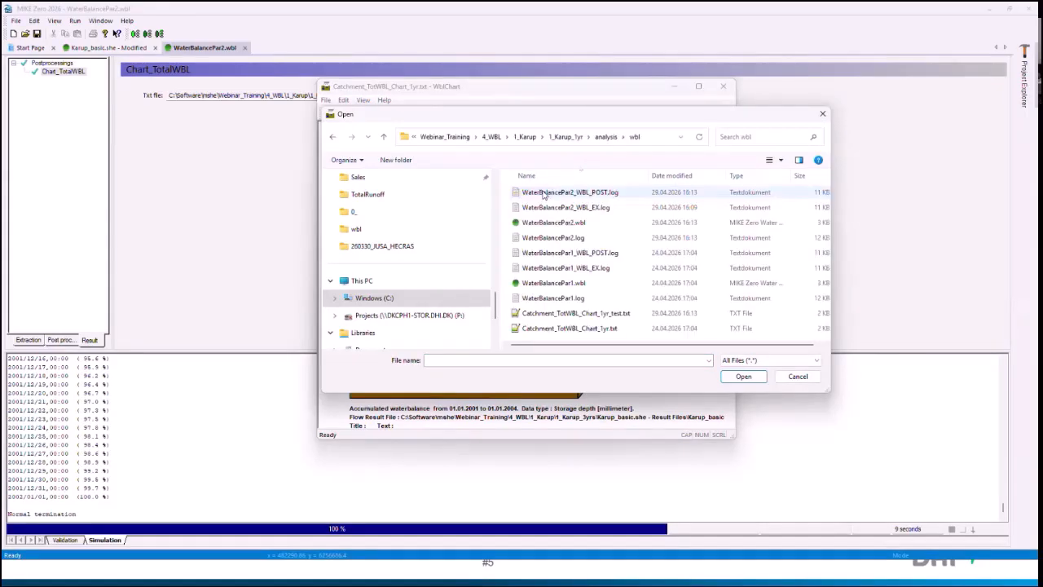
scroll(557, 285, down, 1)
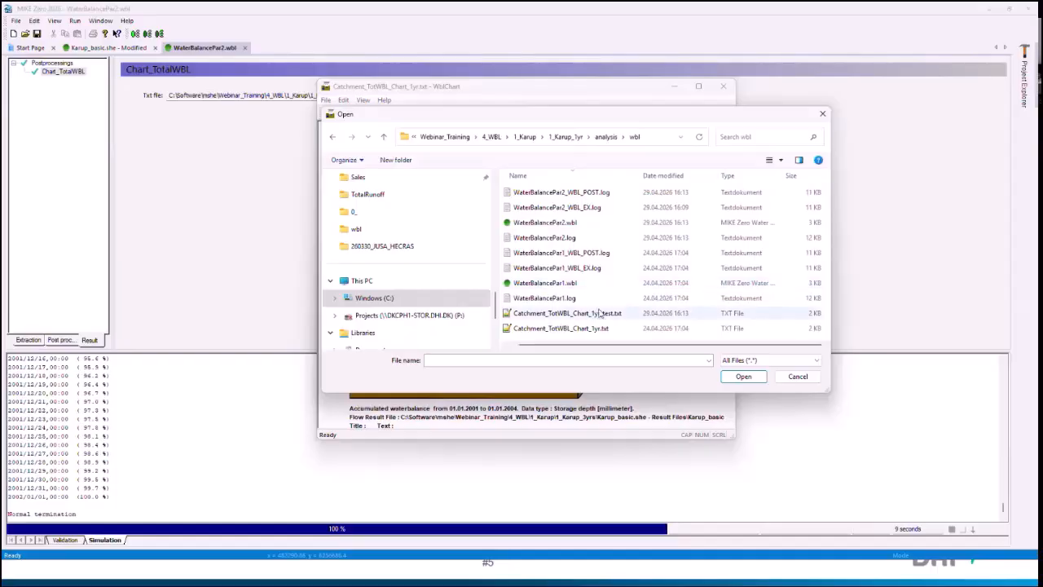
double_click(575, 327)
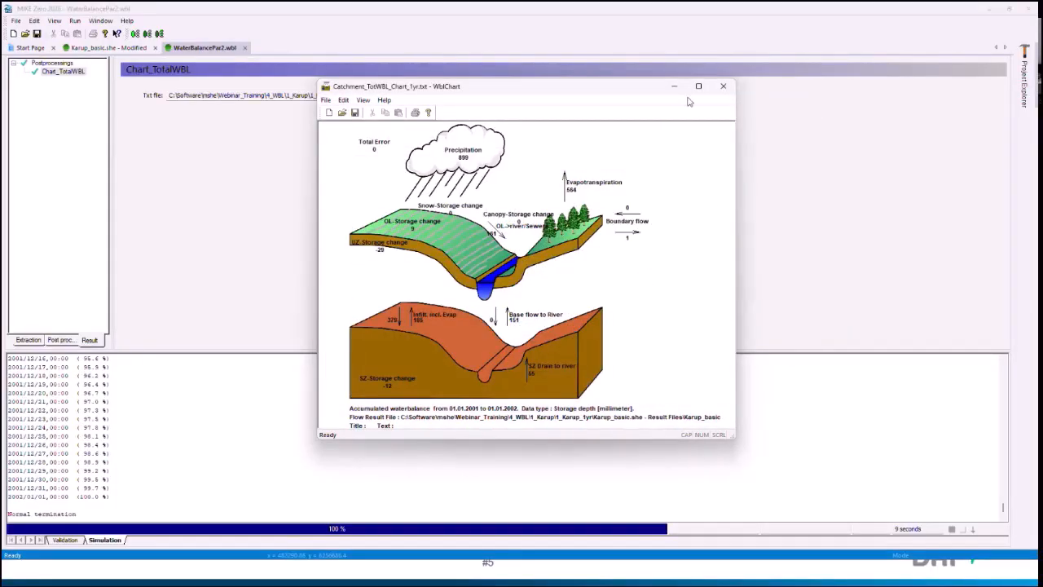
click(722, 86)
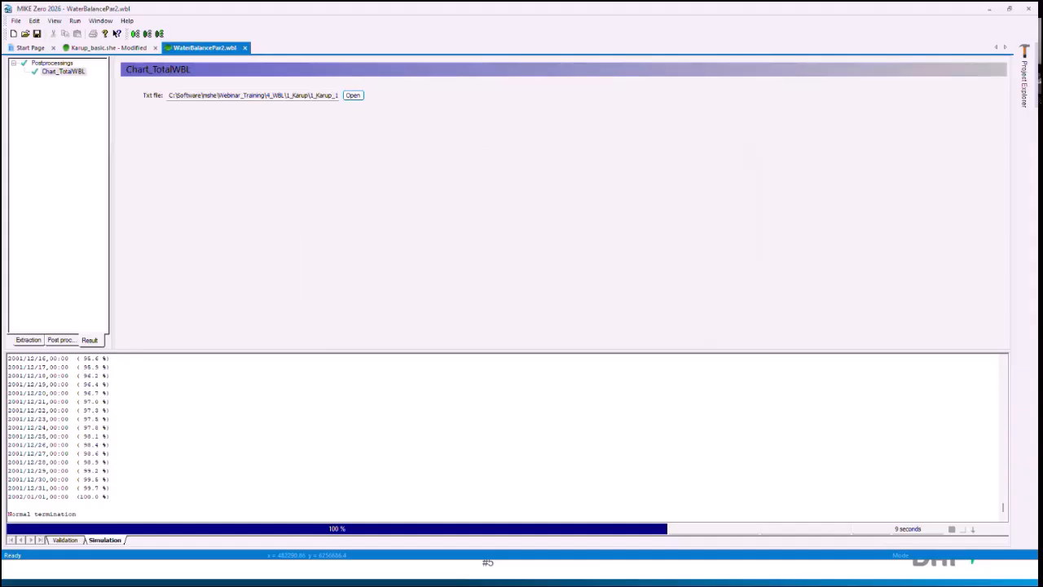
Step: Switch to File Explorer and go to the folder C:\Program Files (x86)\DHI\MIKE Zero\2026\bin\x64
key(alt+Tab)
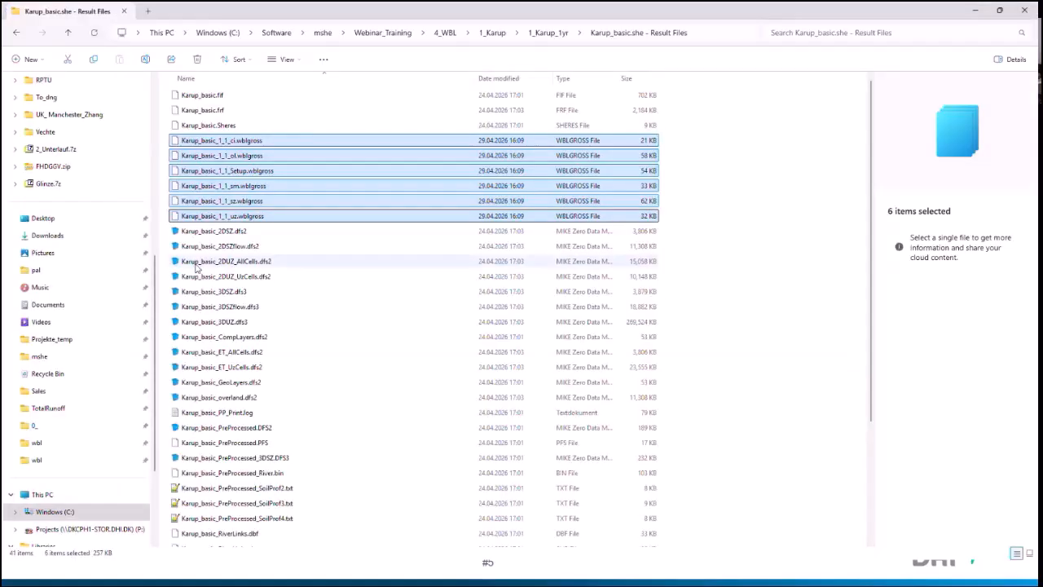
click(196, 264)
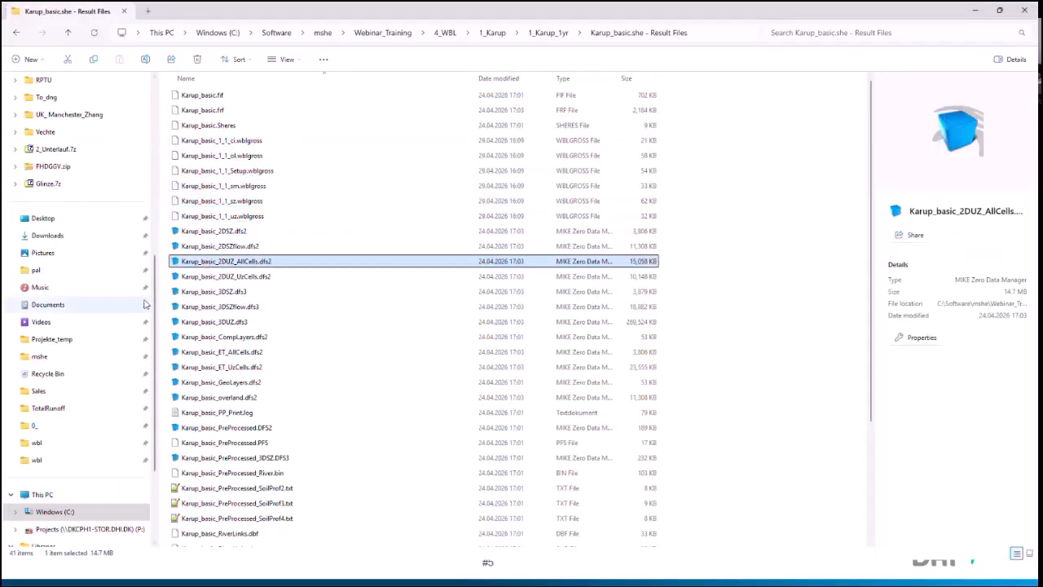
click(59, 514)
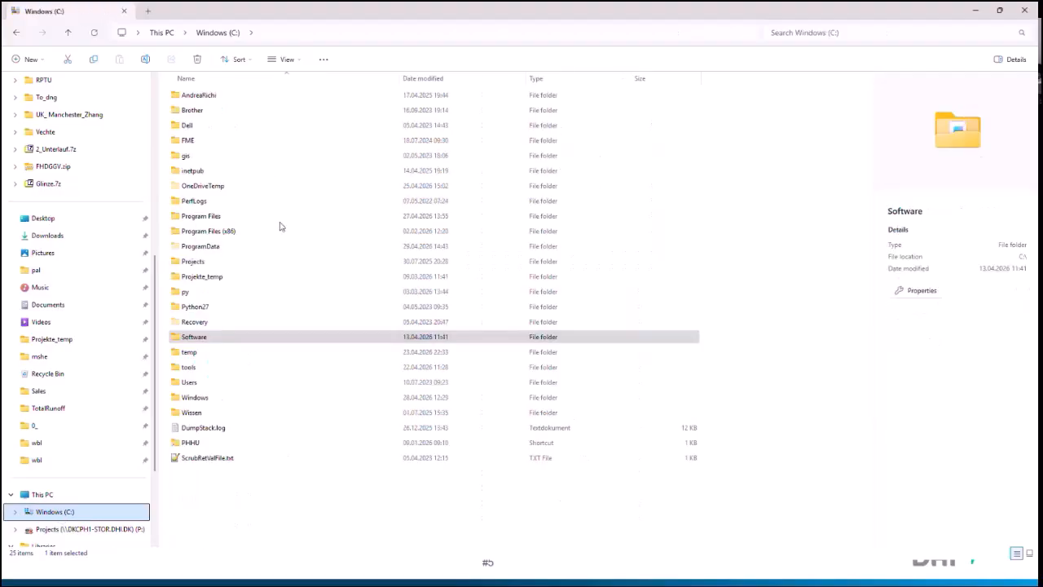
double_click(229, 231)
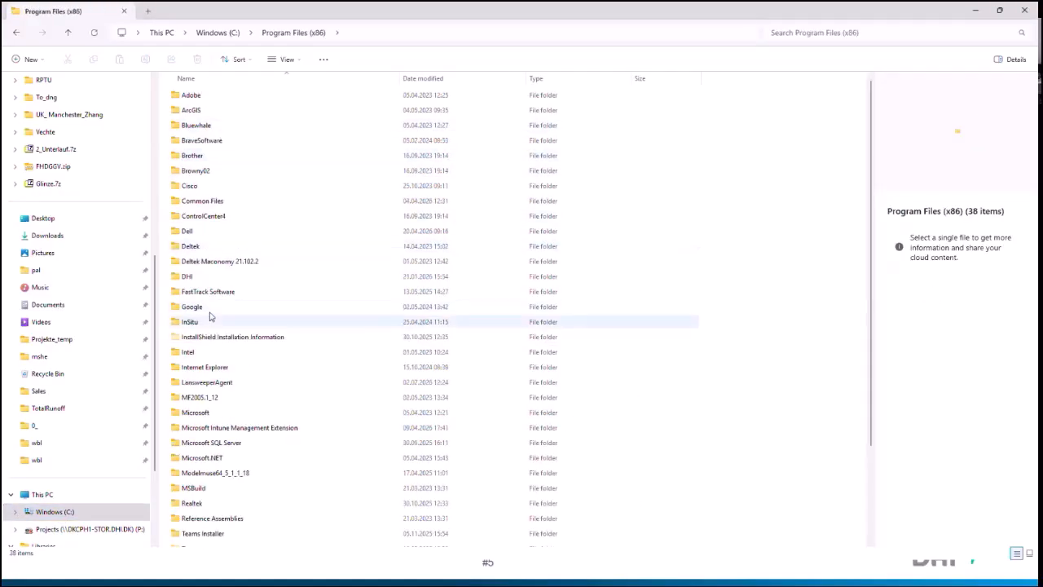
double_click(191, 276)
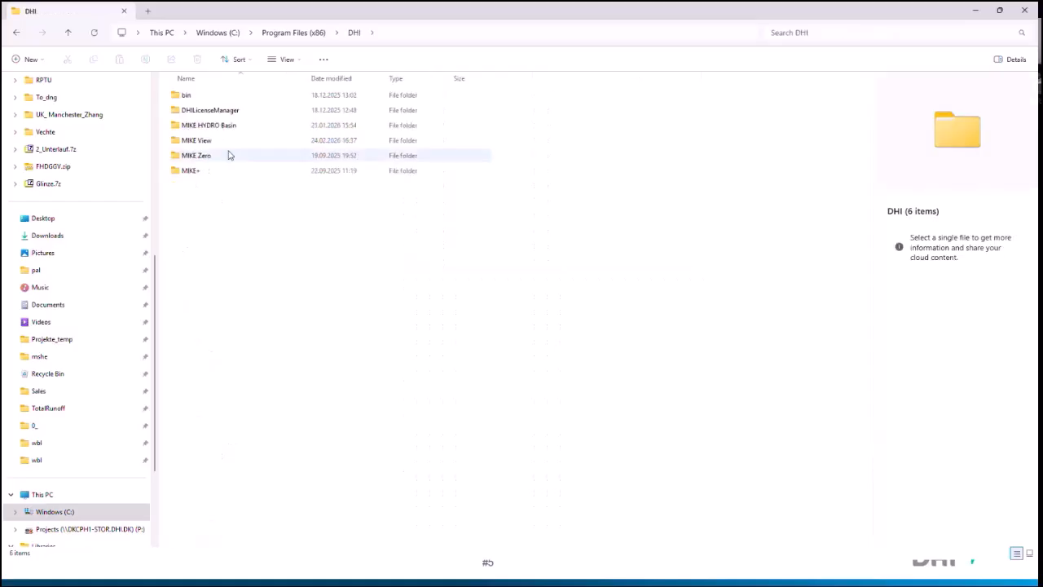
double_click(213, 155)
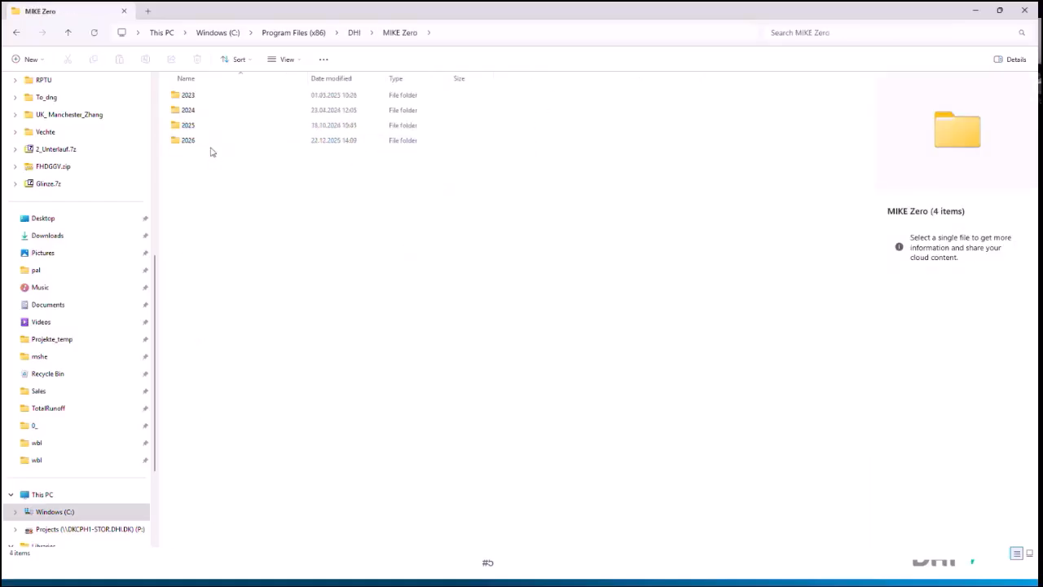
double_click(205, 141)
double_click(204, 110)
click(206, 97)
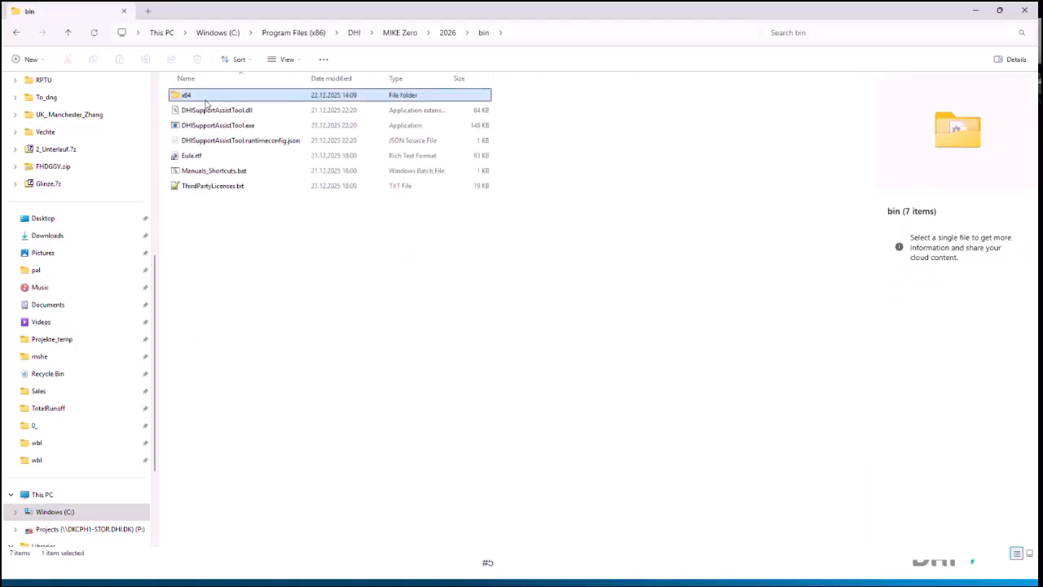
double_click(206, 98)
Step: Search the x64 folder for *.exe and find the MIKE SHE water balance programs in the list
click(780, 31)
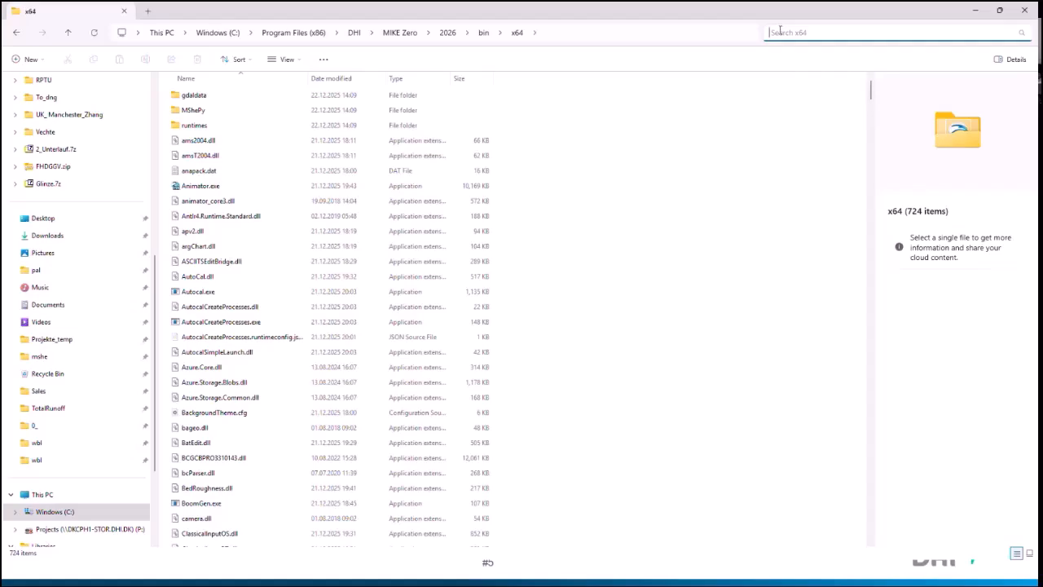
text(*.exe)
key(Return)
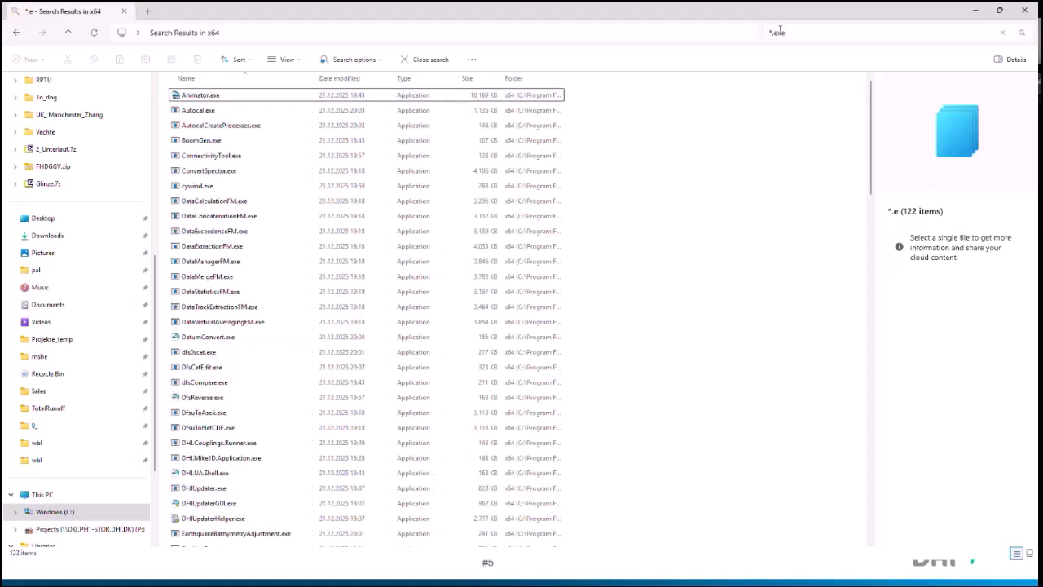
click(332, 277)
scroll(341, 283, down, 5)
scroll(341, 283, down, 8)
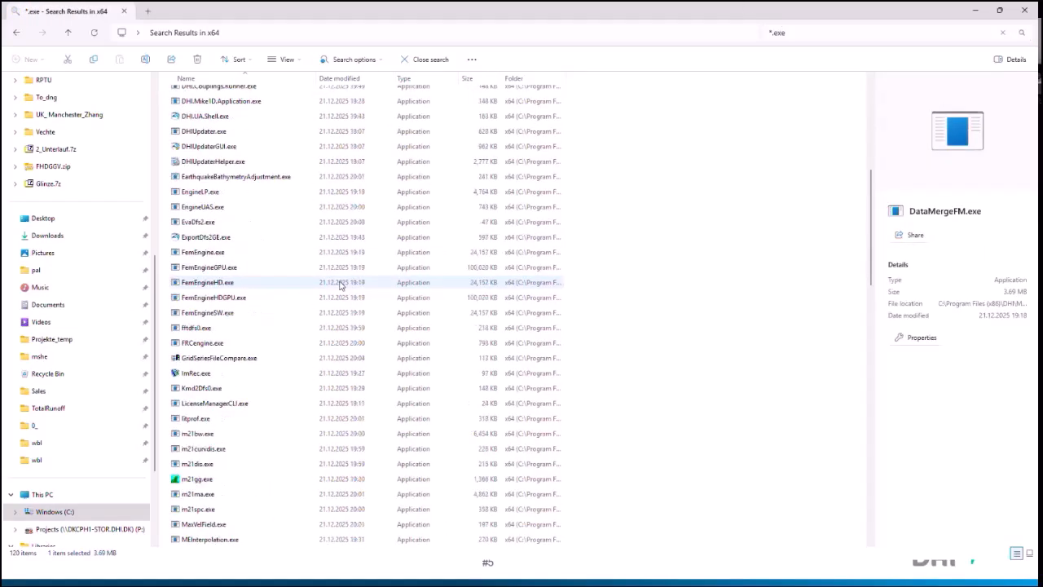
scroll(340, 284, down, 4)
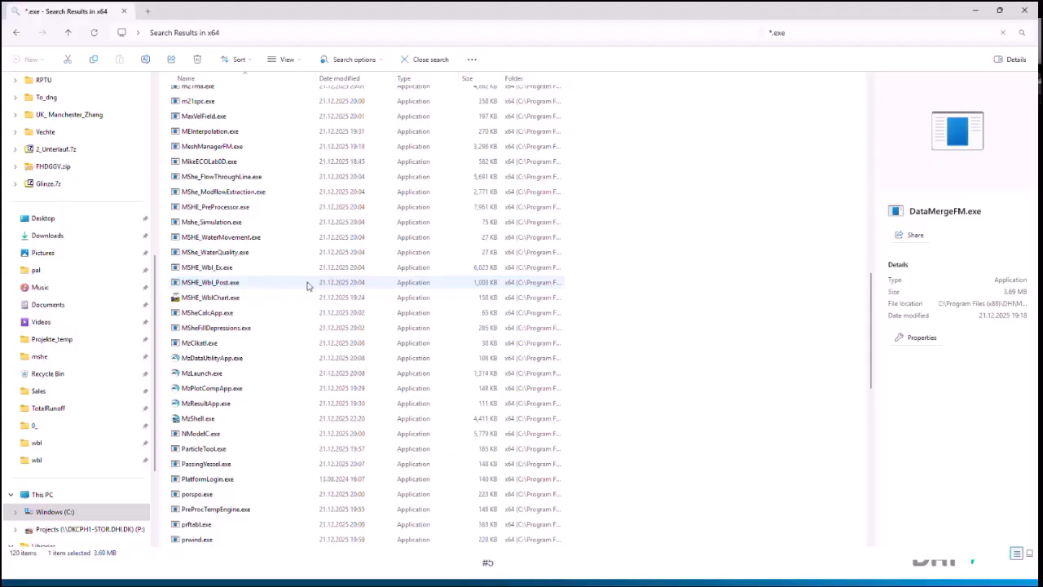
Step: Launch MSHE_WblChart.exe on its own, check its dialog for opening chart files, and close the viewer
double_click(227, 299)
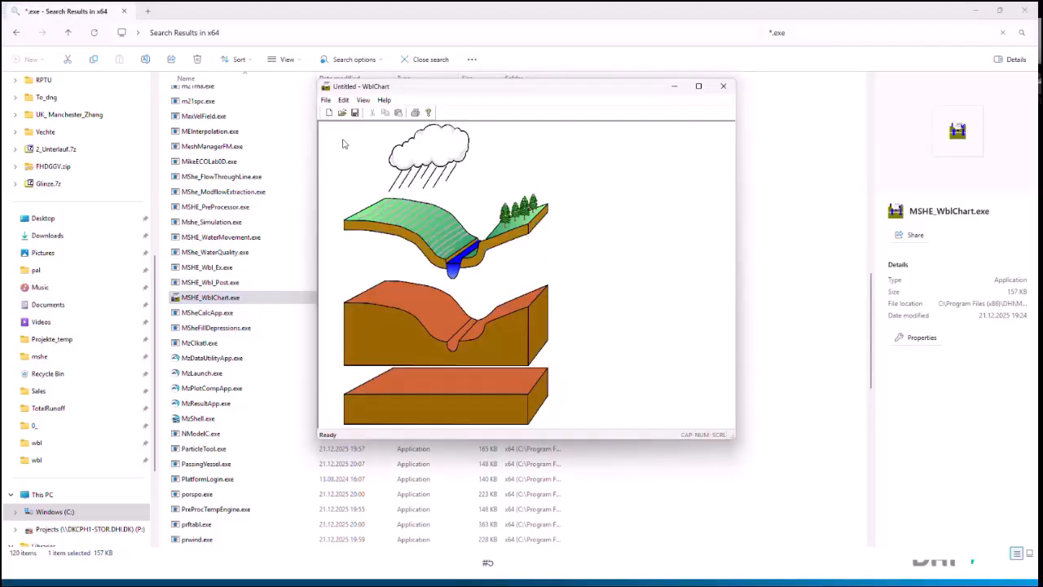
click(343, 114)
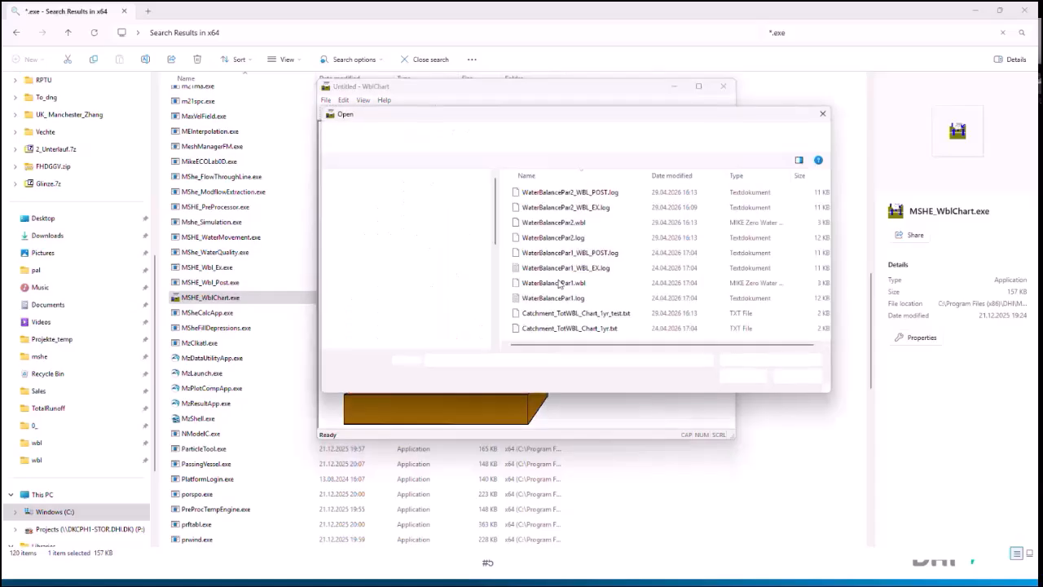
click(822, 113)
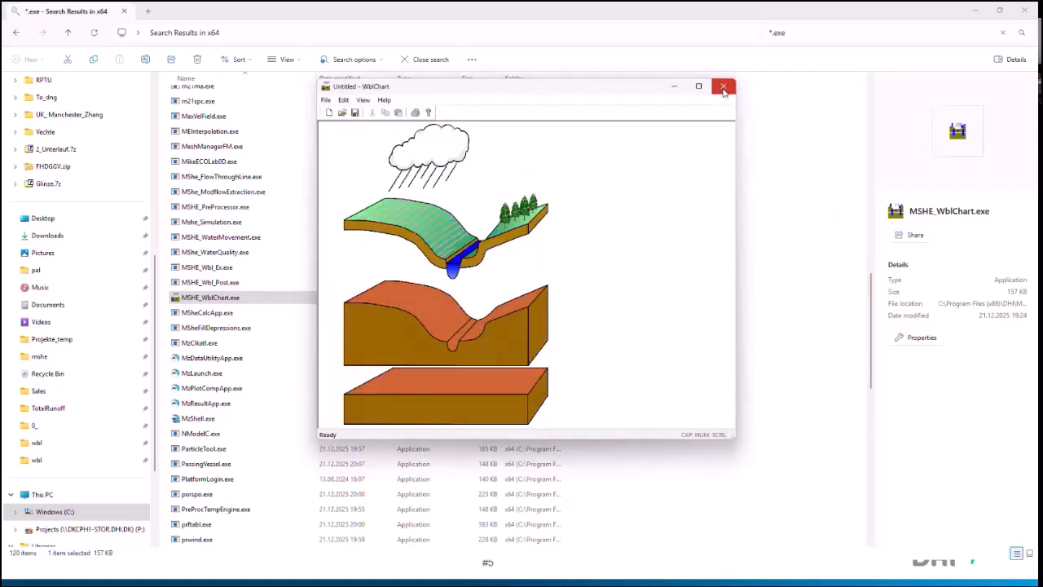
click(722, 87)
Step: Search the x64 folder for *.pfs and select the water balance configuration file MSHE_Wbl_Config.pfs
drag(774, 33, 797, 29)
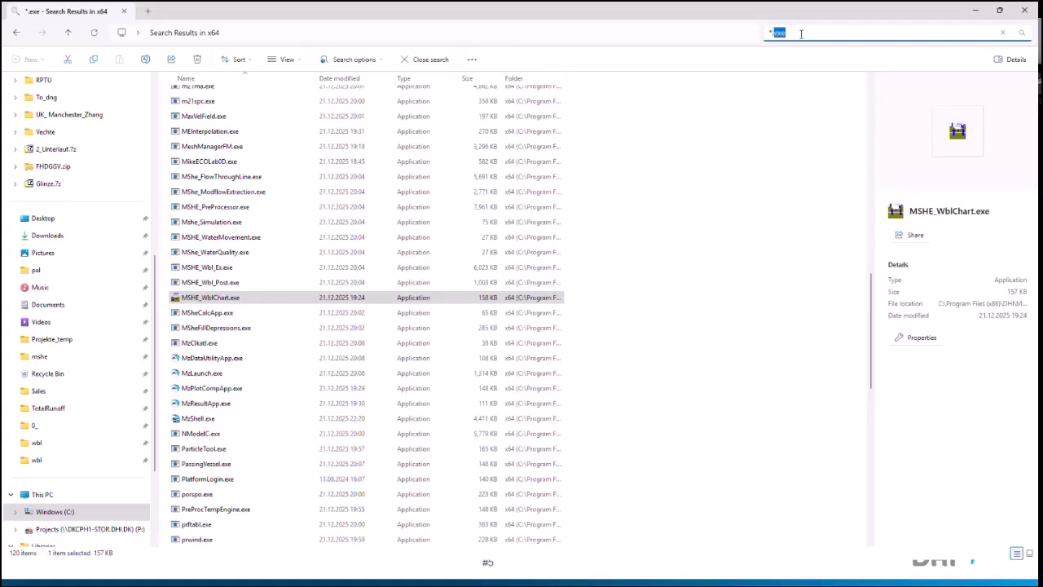
text(pfs)
key(Return)
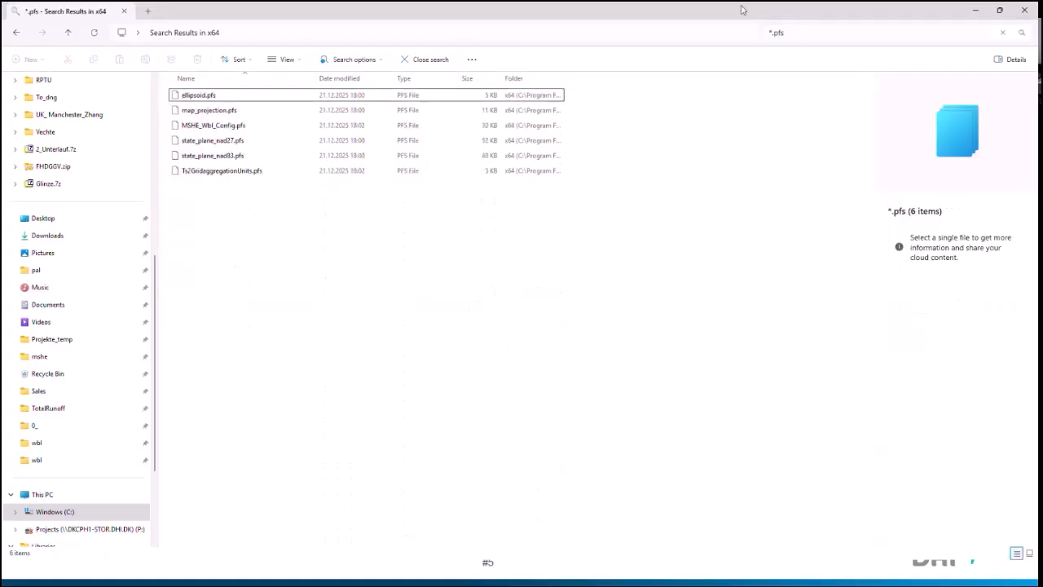
click(214, 124)
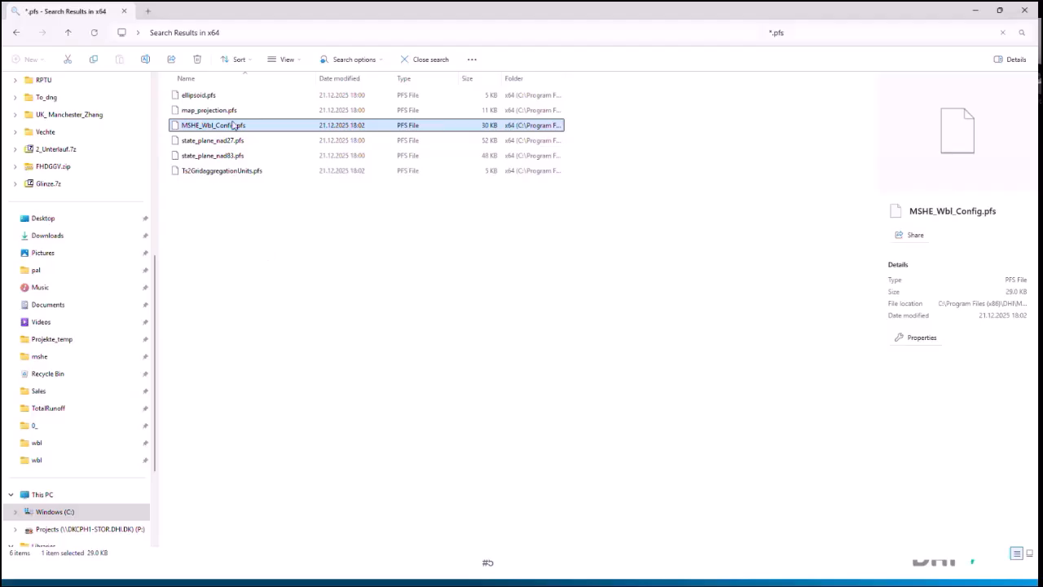
mouse_move(233, 132)
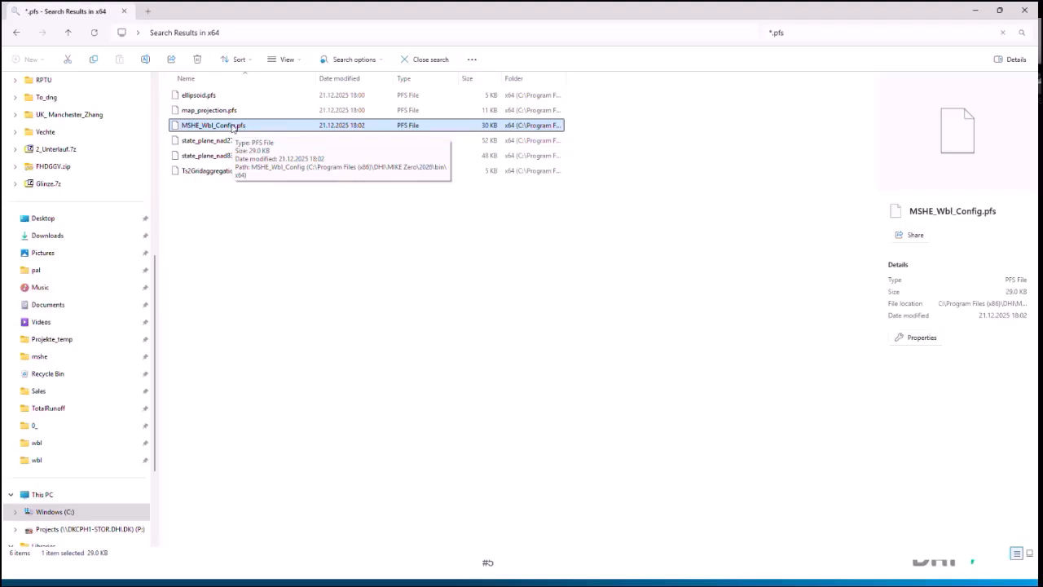
Step: Go to the one-year Karup model's water balance folder, 4_WBL\1_Karup\1_Karup_1yr\analysis\wbl
click(65, 425)
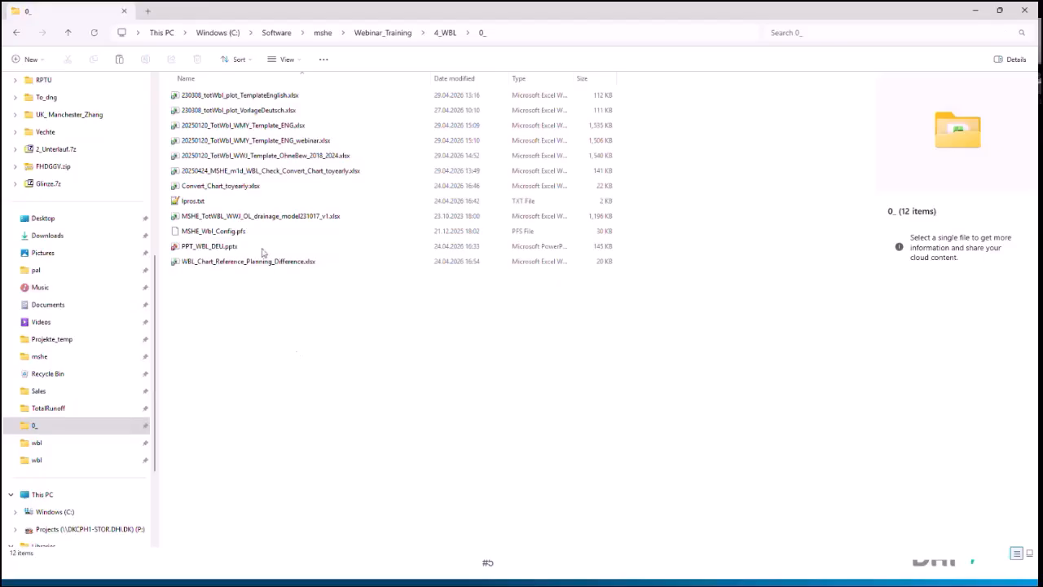
click(439, 36)
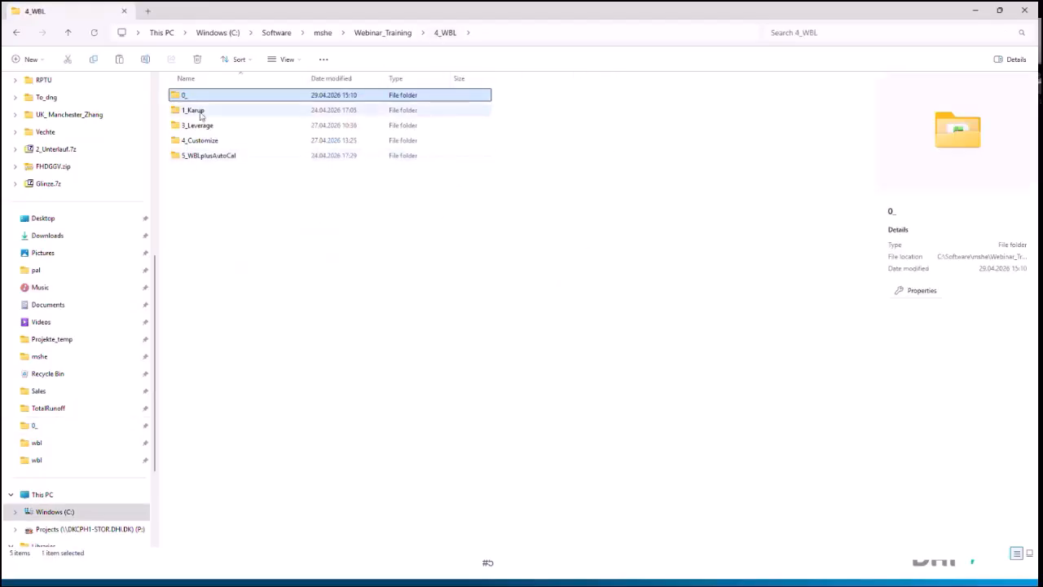
double_click(201, 116)
click(202, 98)
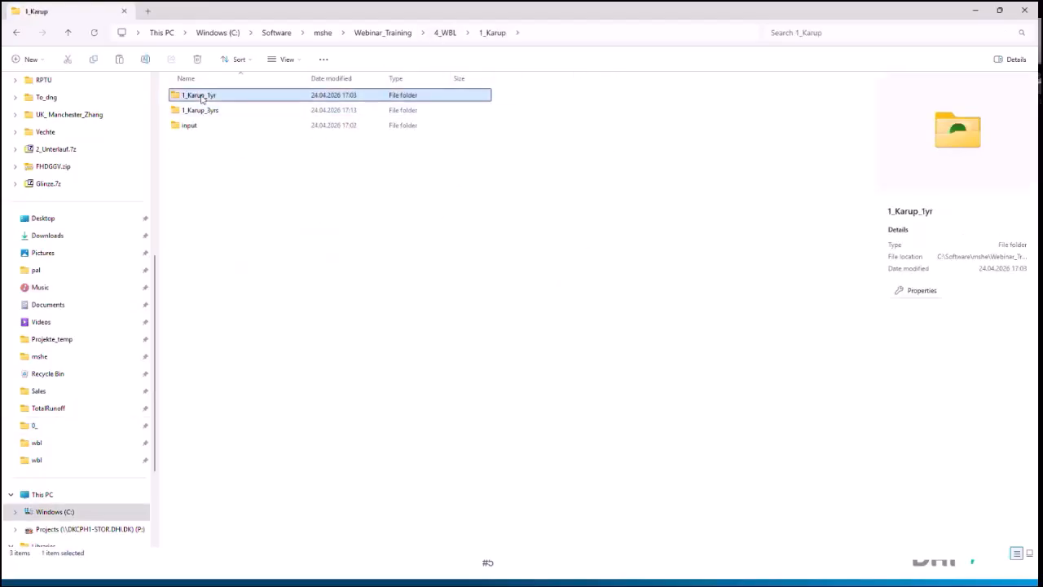
double_click(201, 98)
click(201, 98)
double_click(203, 100)
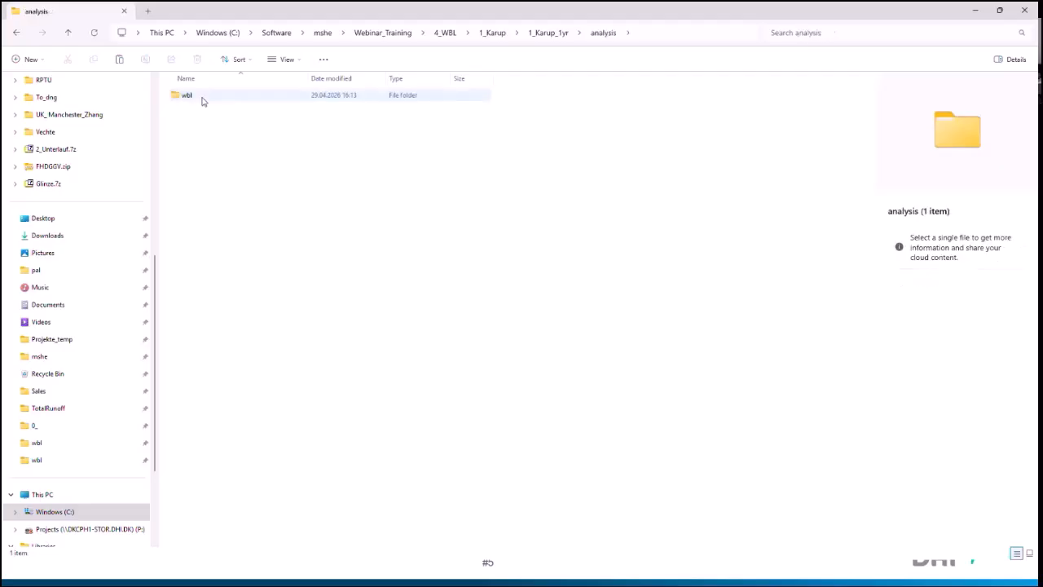
double_click(202, 99)
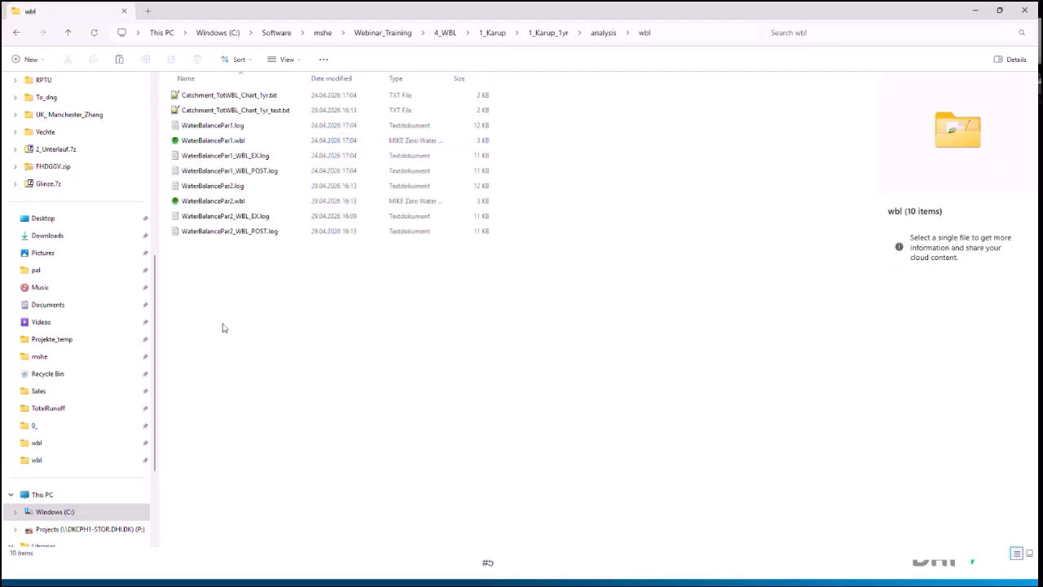
Step: Paste the copied MSHE_Wbl_Config.pfs into the one-year Karup model's wbl folder
key(ctrl+v)
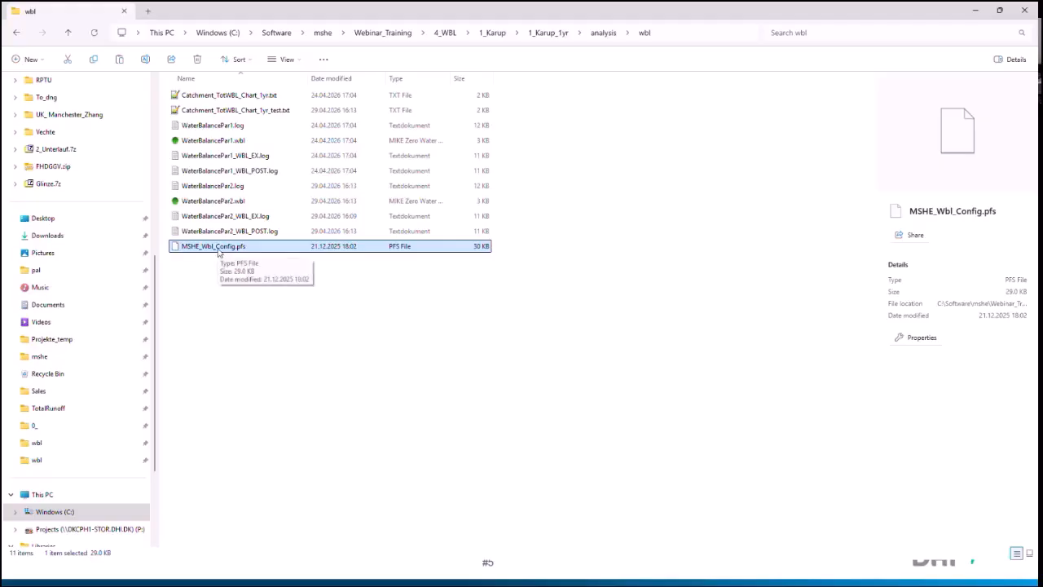
click(226, 273)
scroll(151, 236, up, 7)
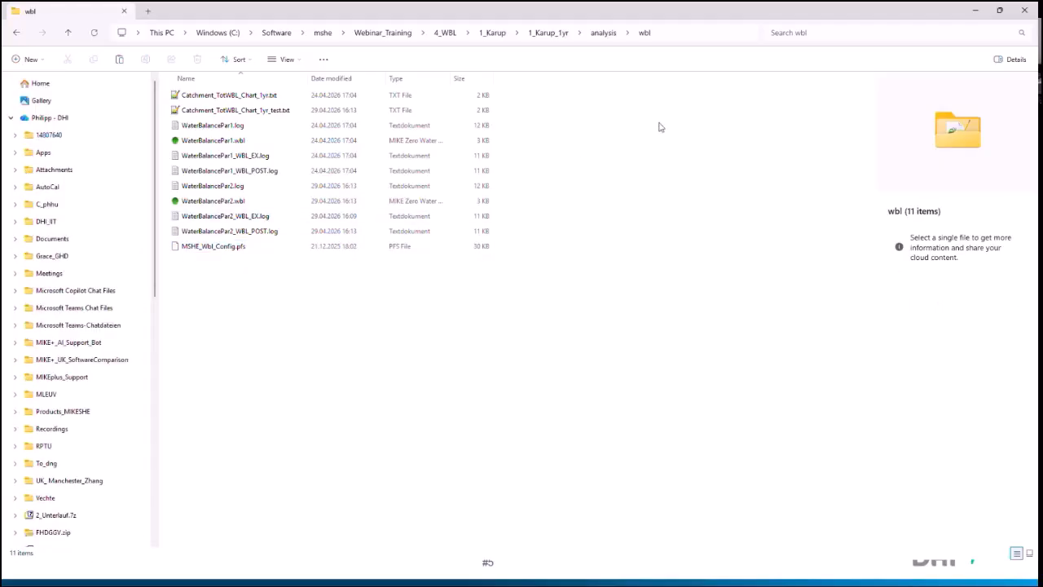
Step: Switch to MIKE Zero and close the WaterBalancePar2.wbl document, leaving Karup_basic.she open
click(963, 13)
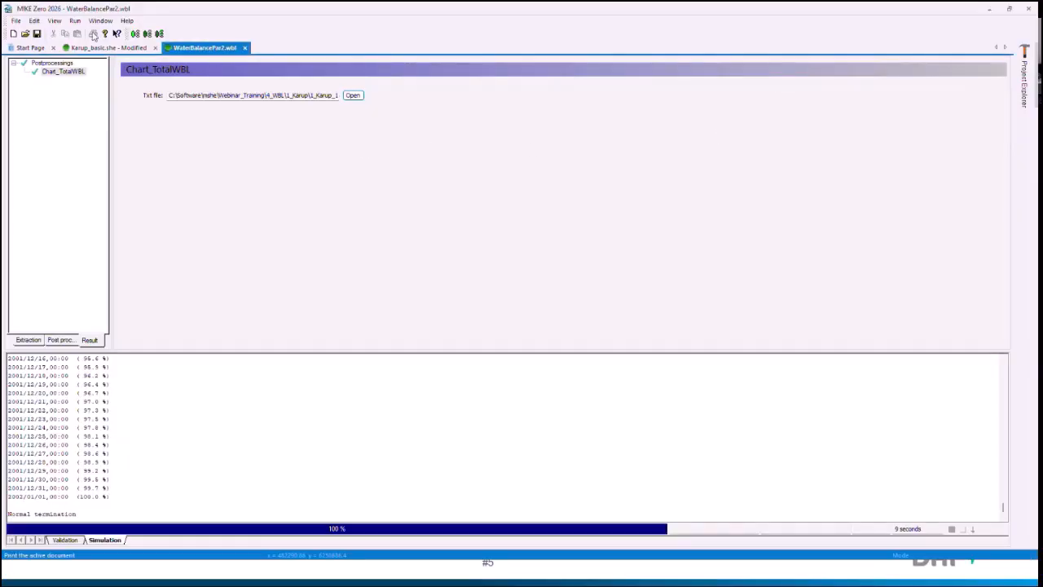
click(123, 47)
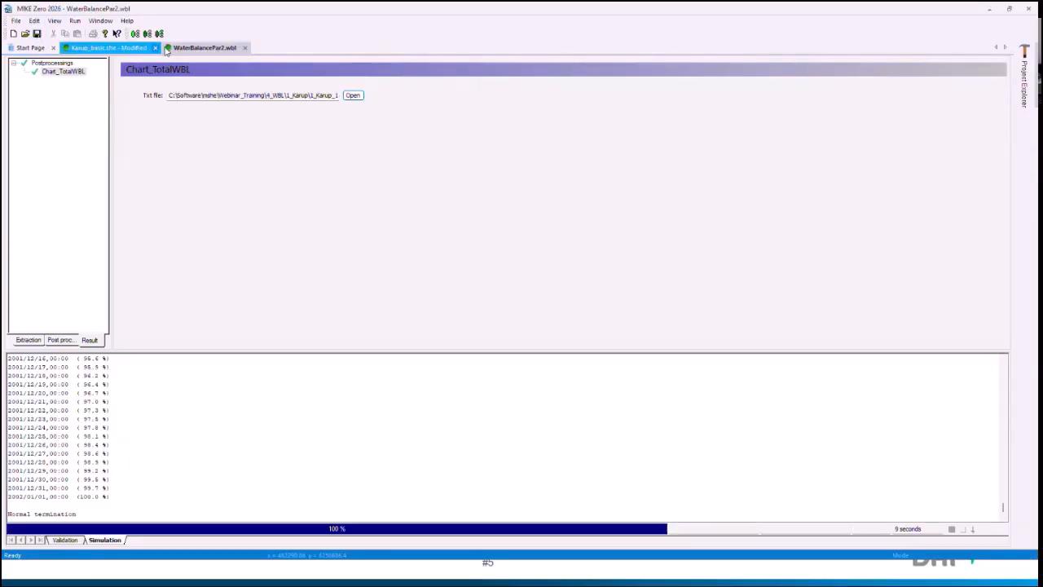
click(245, 48)
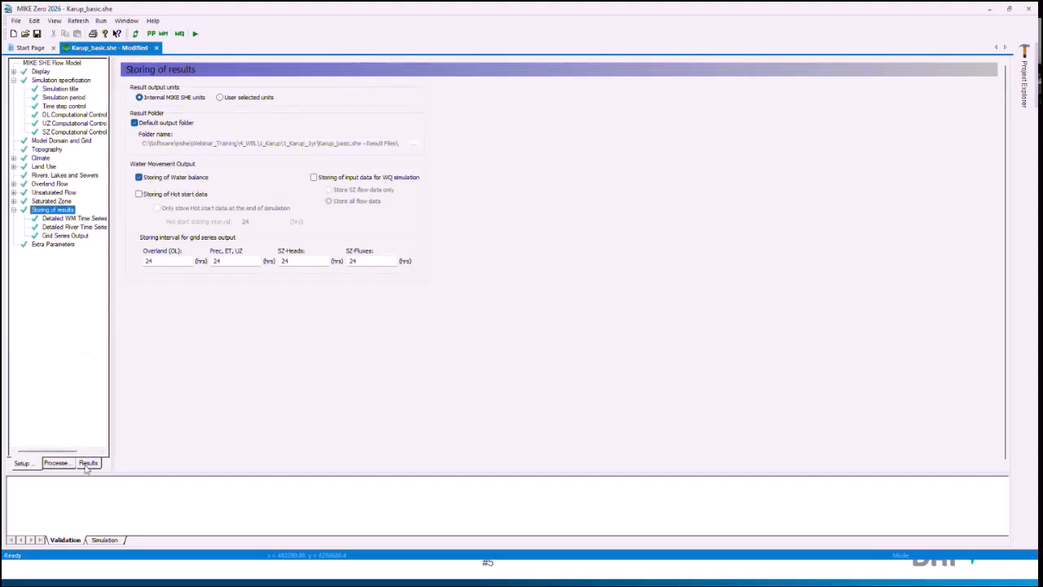
Step: Go through the post-processing results of Karup_basic.she, from Simulation Statistics to the list of water balance configuration files
click(87, 463)
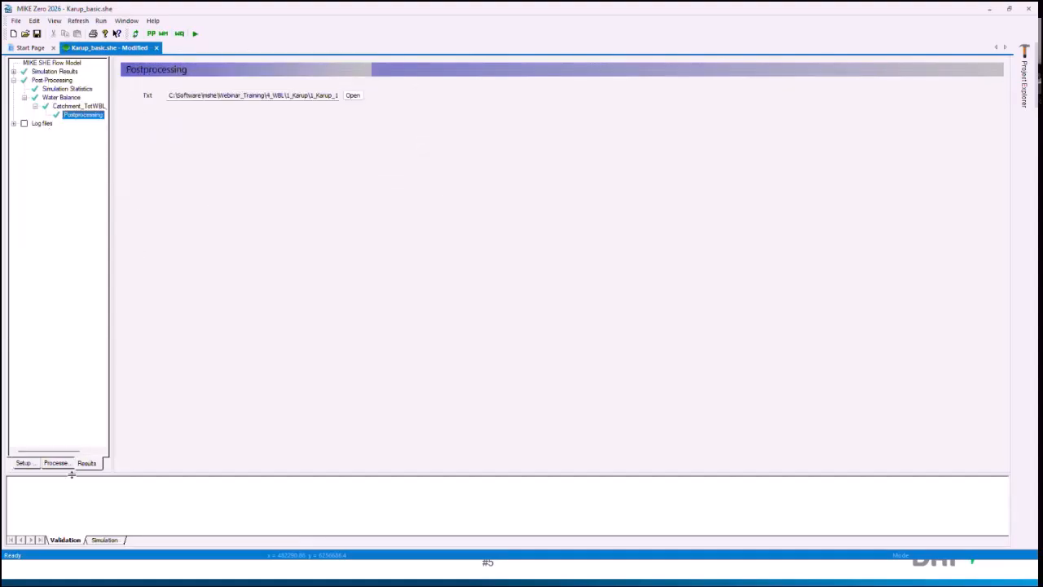
click(52, 80)
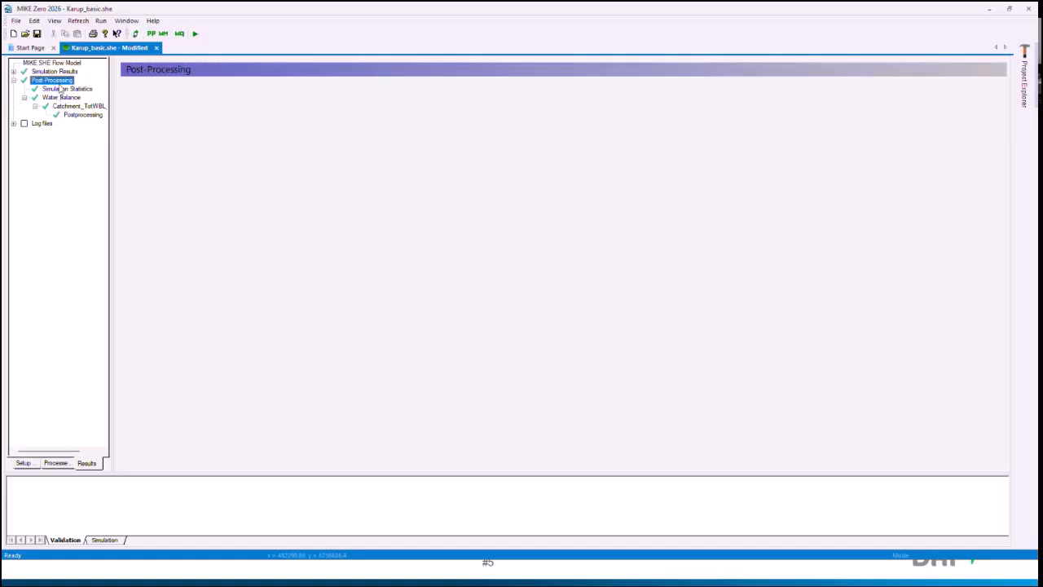
click(62, 89)
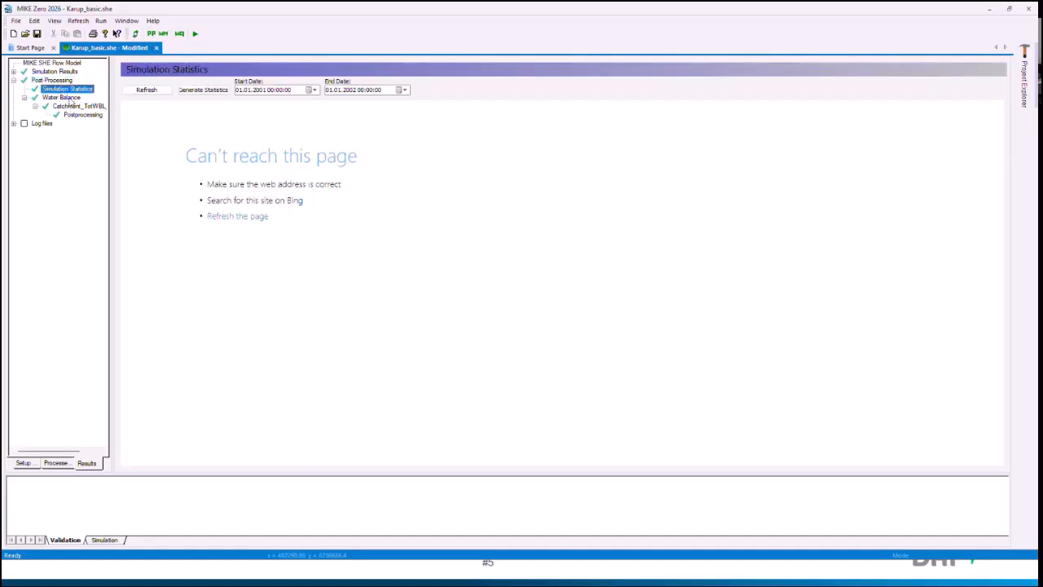
click(69, 98)
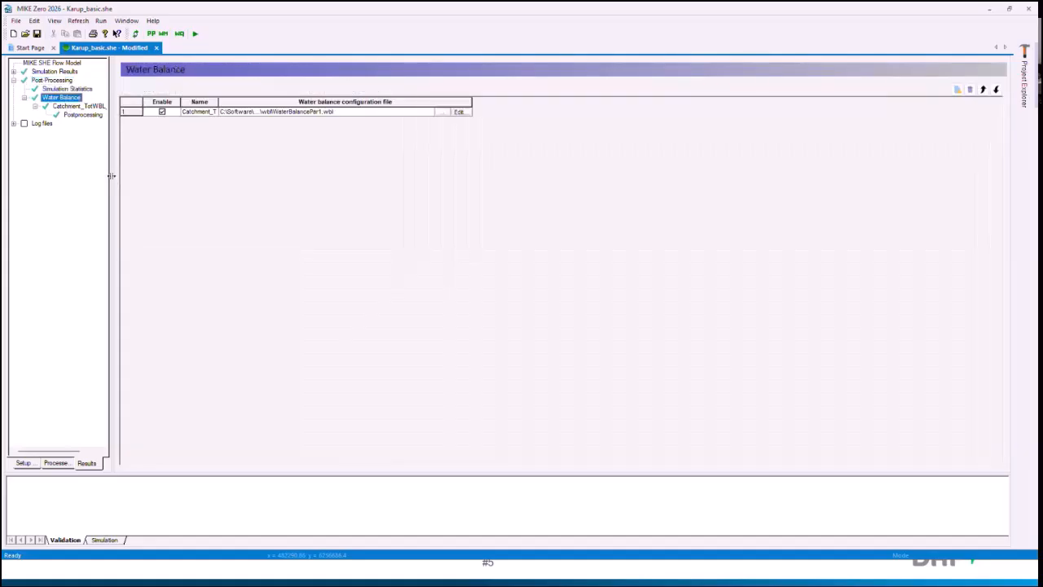
Step: Add three empty water balance entries below the existing one and delete them again
triple_click(958, 88)
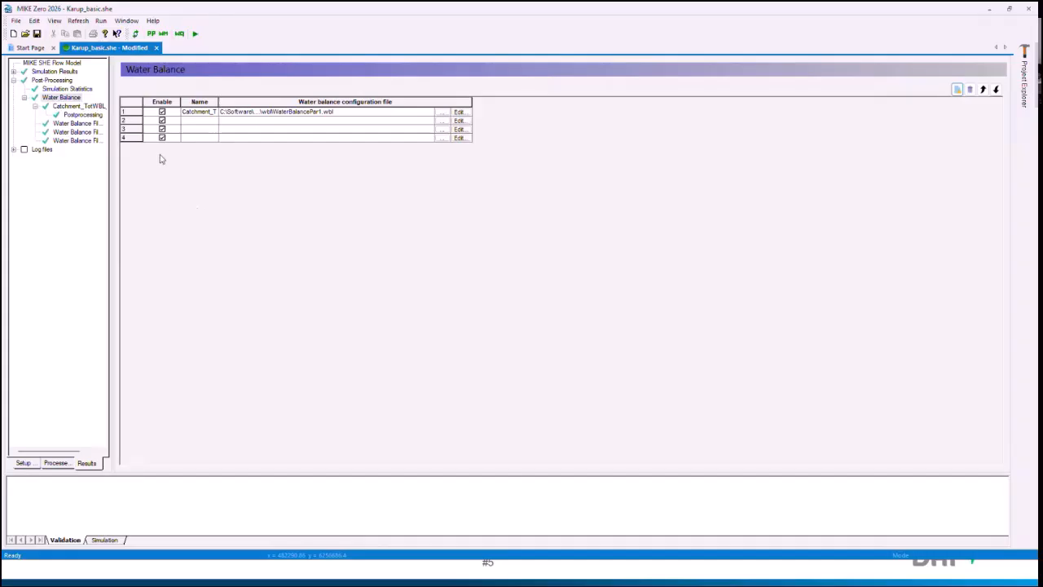
click(131, 123)
drag(131, 123, 132, 138)
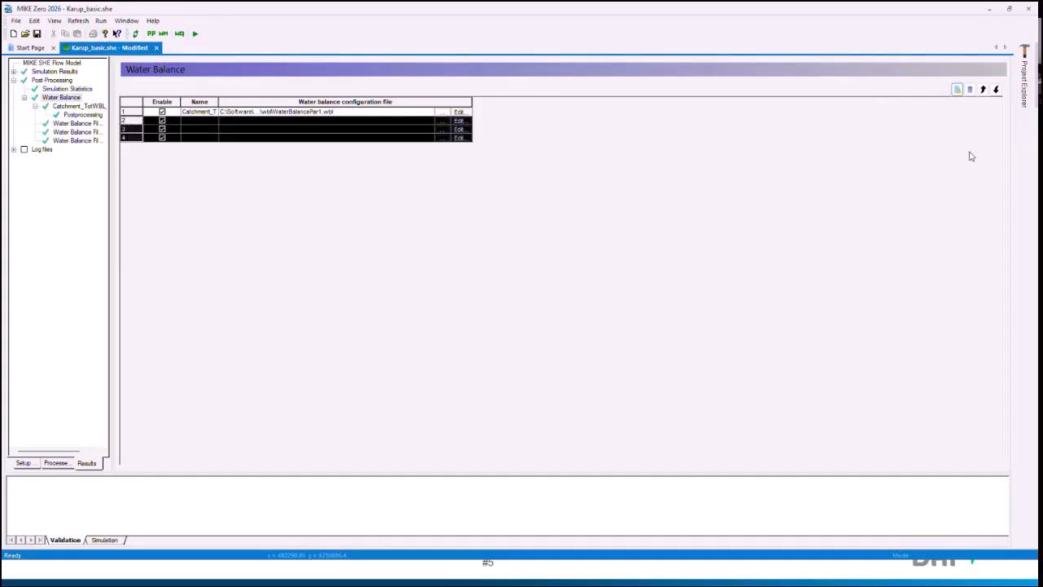
click(970, 89)
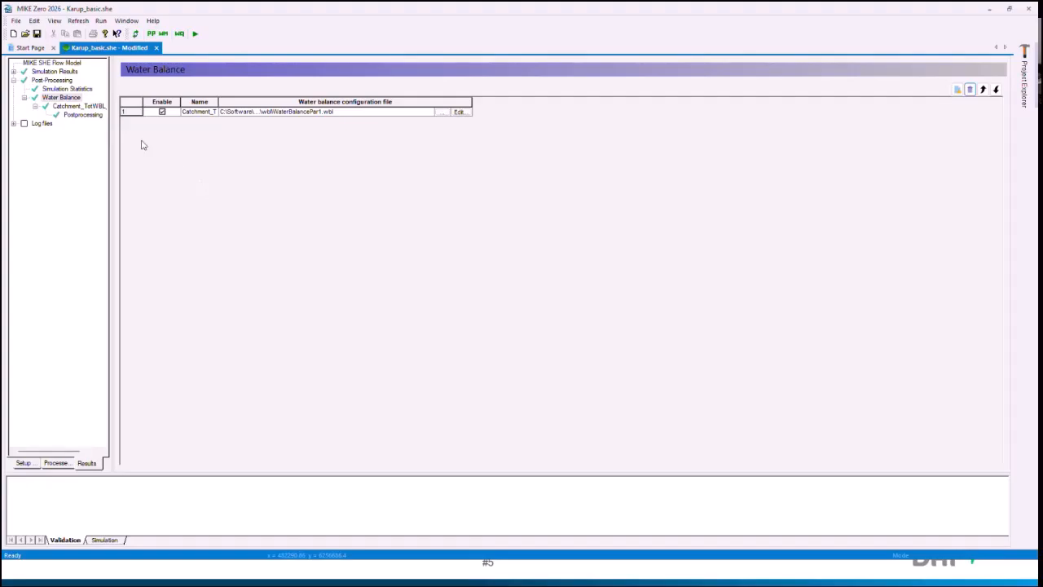
Step: View the total water balance chart from the catchment's postprocessing results, then exit MIKE Zero and save the changes to Karup_basic.she
click(89, 110)
click(88, 115)
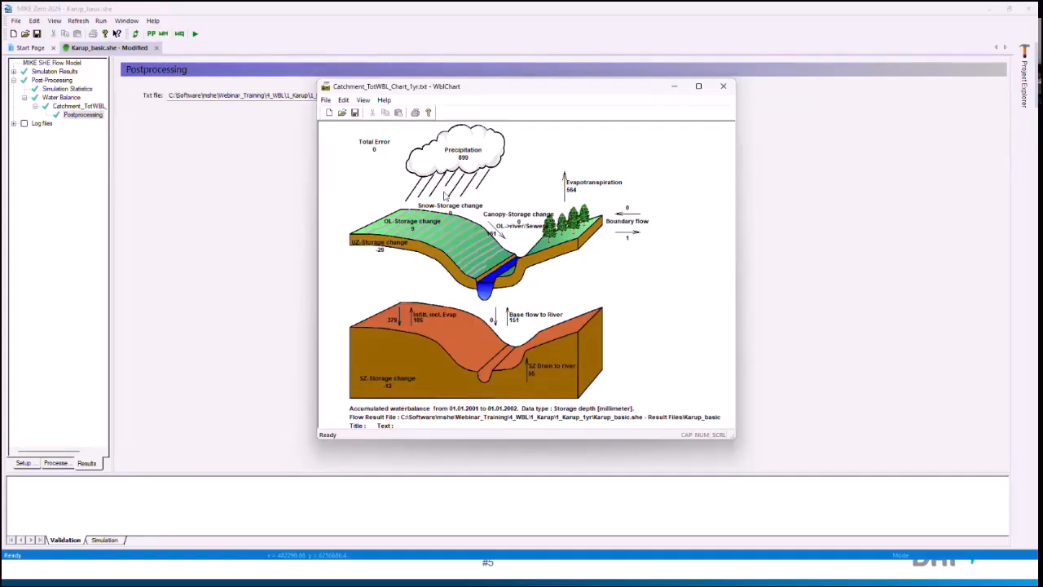
click(726, 88)
click(1029, 10)
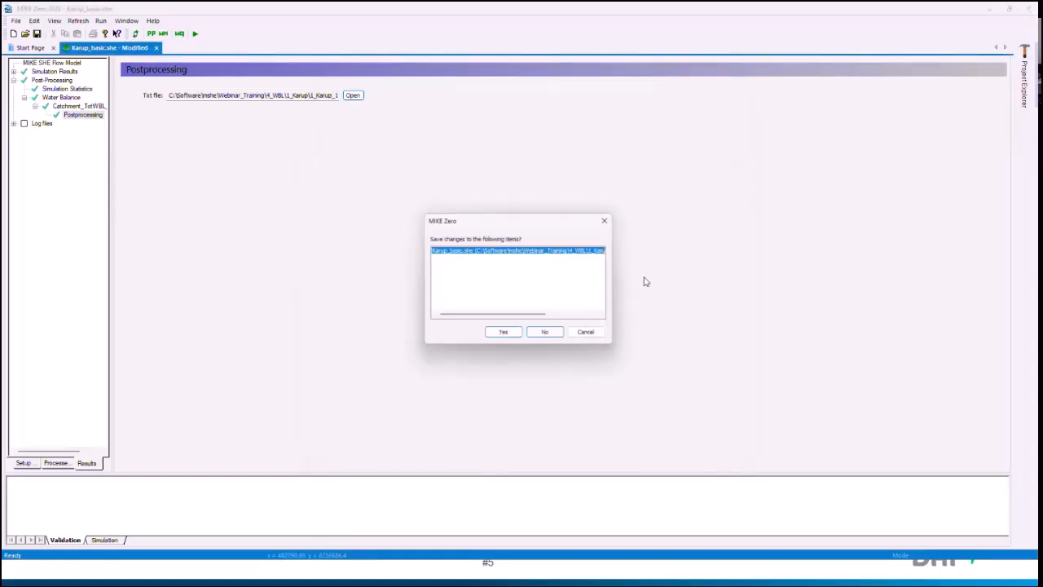
click(504, 332)
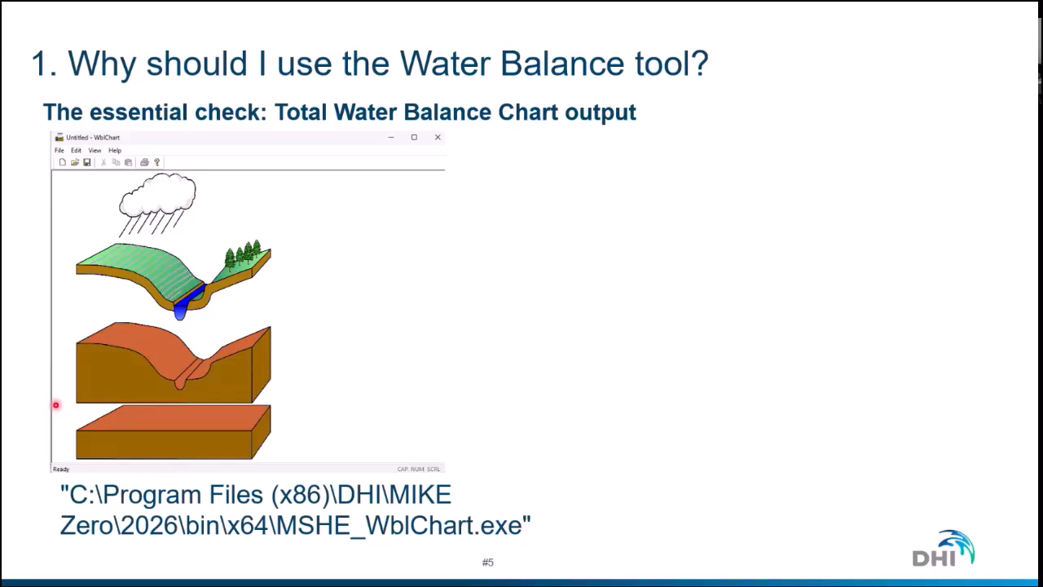
Step: Duplicate the 1_Karup_1yr model folder within 1_Karup and rename the copy 1_Karup_3yr_test
key(alt+Tab)
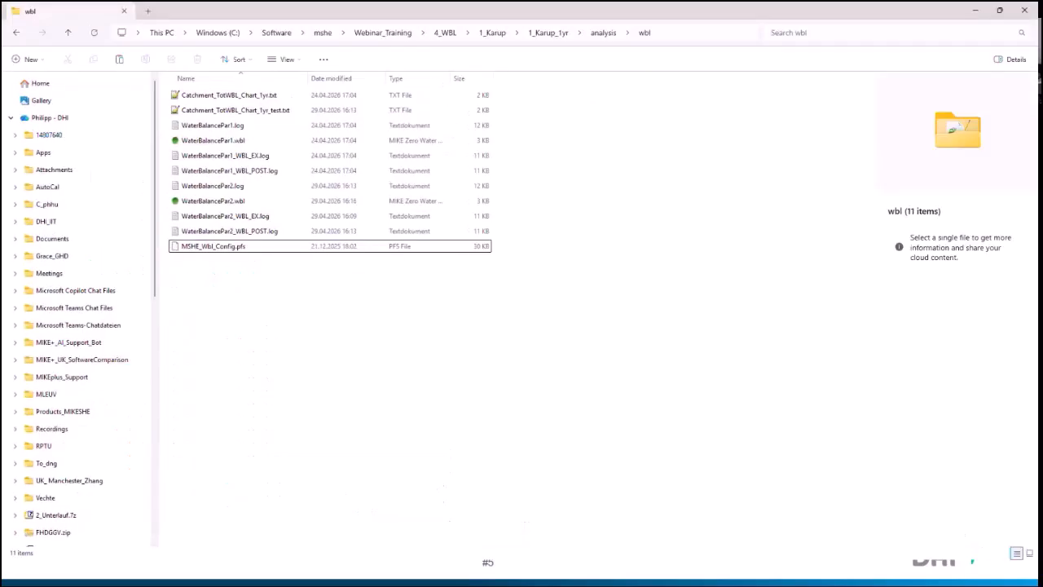
click(481, 41)
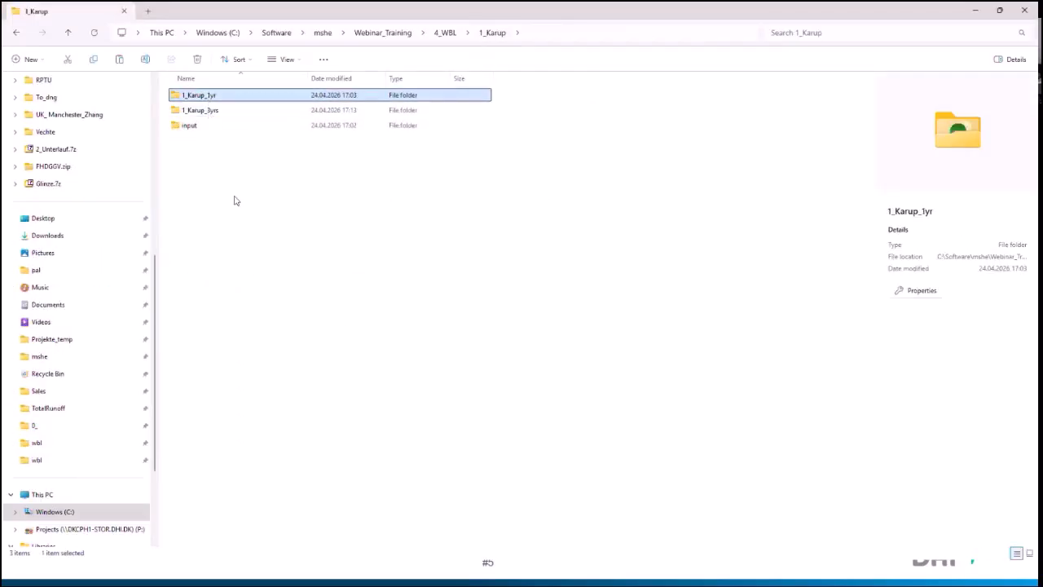
key(ctrl+c)
key(ctrl+v)
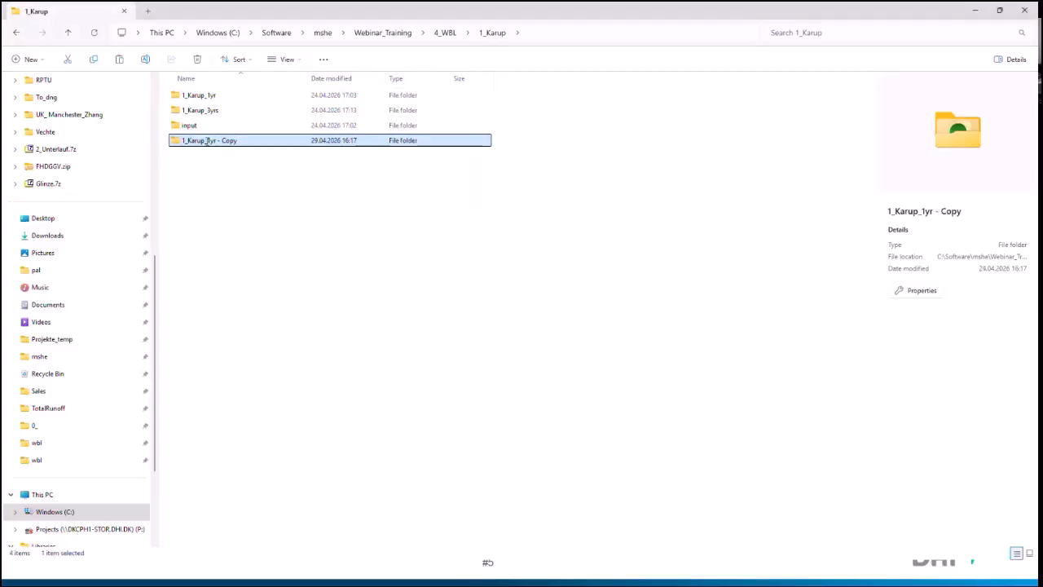
click(209, 141)
click(210, 140)
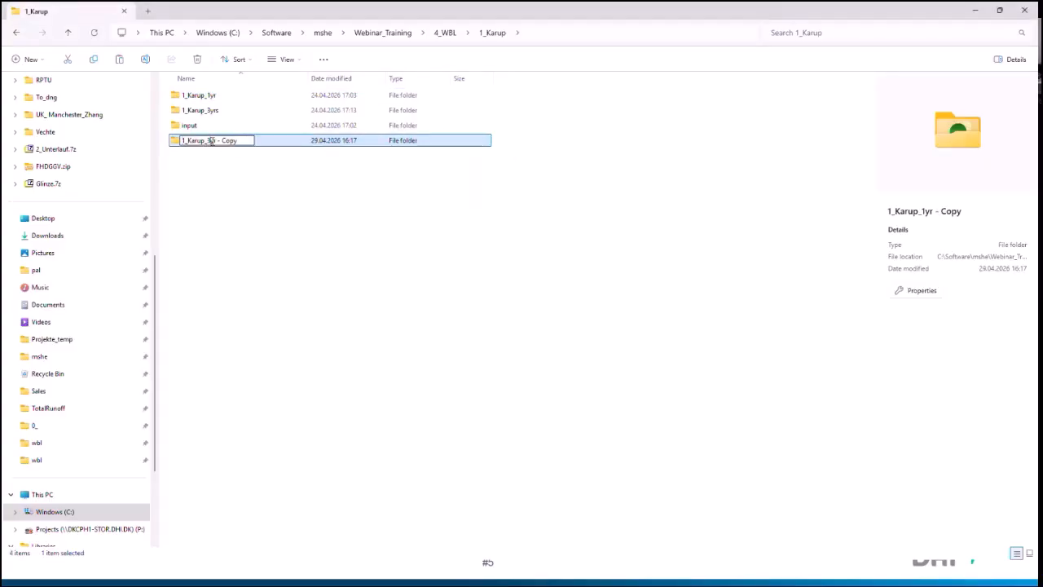
key(shift+End)
key(BackSpace)
text(_test)
key(Return)
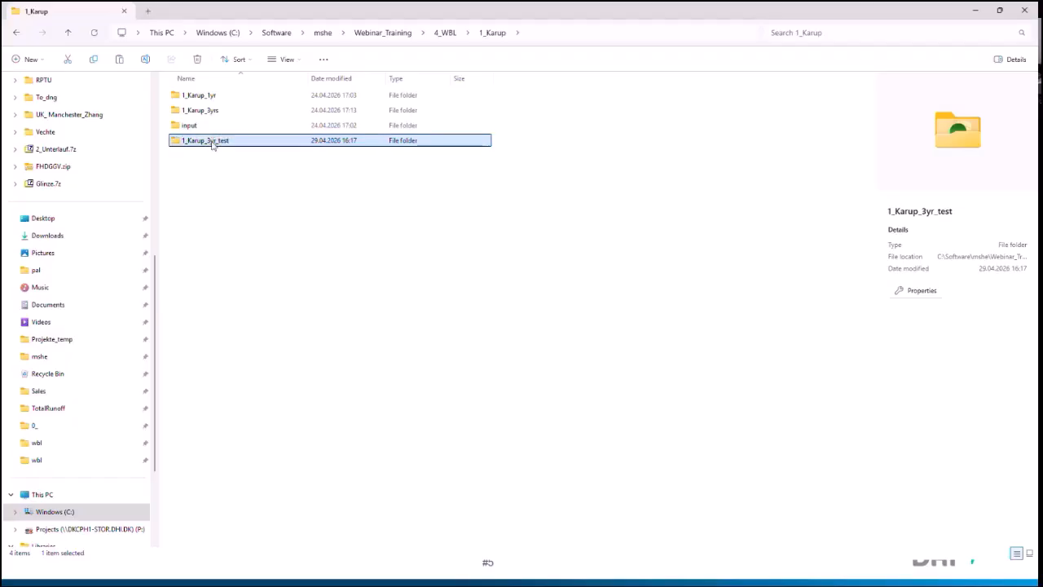
Step: Open Karup_basic.she from the 1_Karup_3yr_test folder and set the simulation period's end date to 01.01.2004
double_click(212, 143)
click(210, 141)
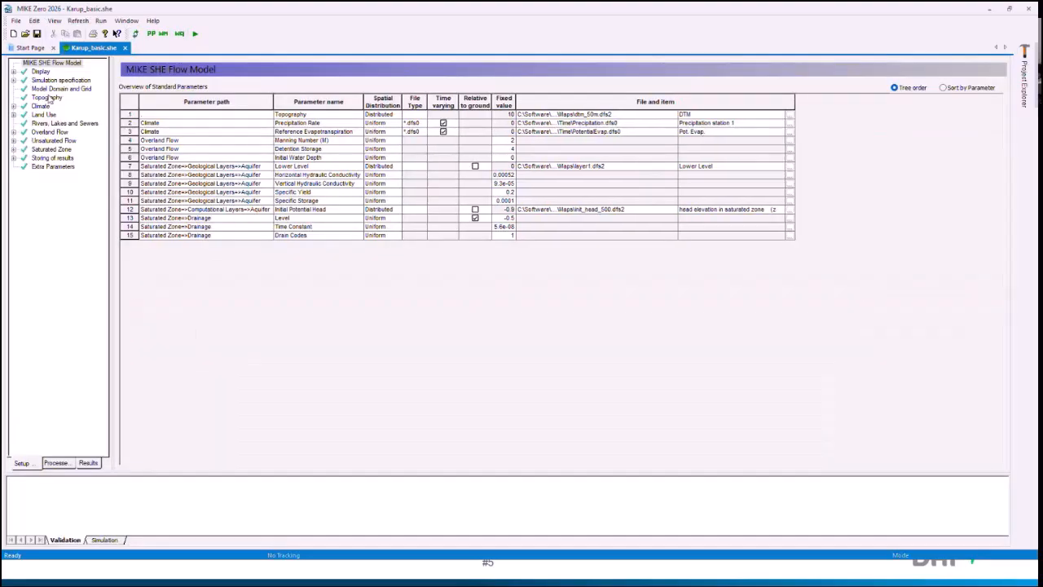
double_click(54, 80)
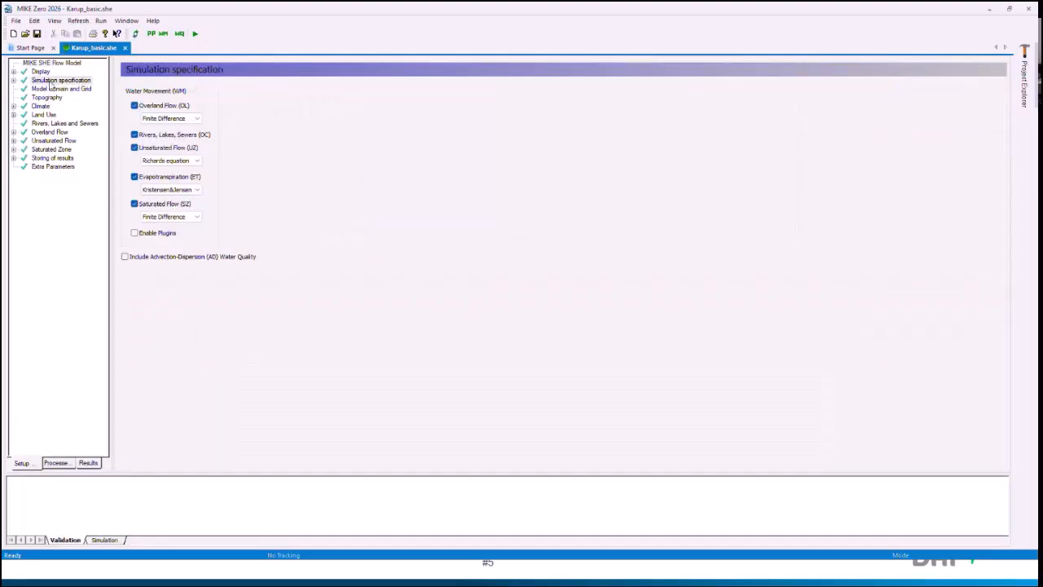
click(65, 97)
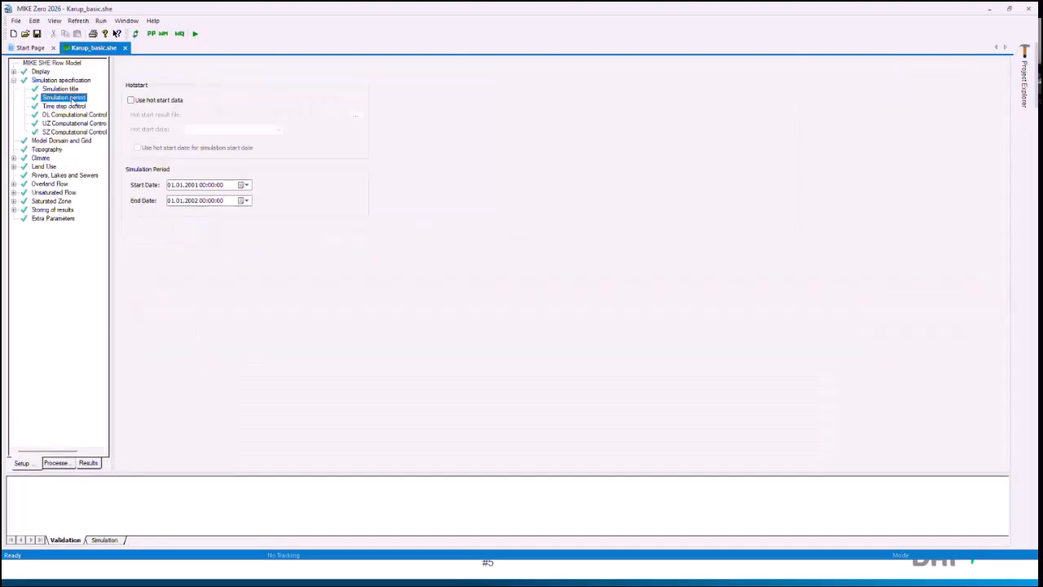
click(193, 204)
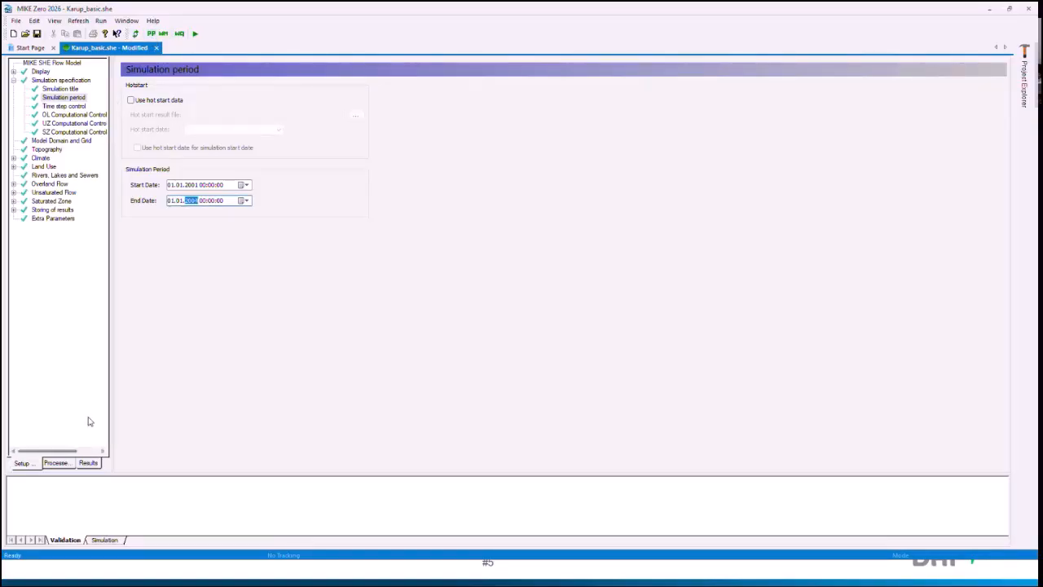
Step: Open the total water balance chart from the copied model's water balance postprocessing results, check its period and result file, and close it
click(88, 462)
click(54, 72)
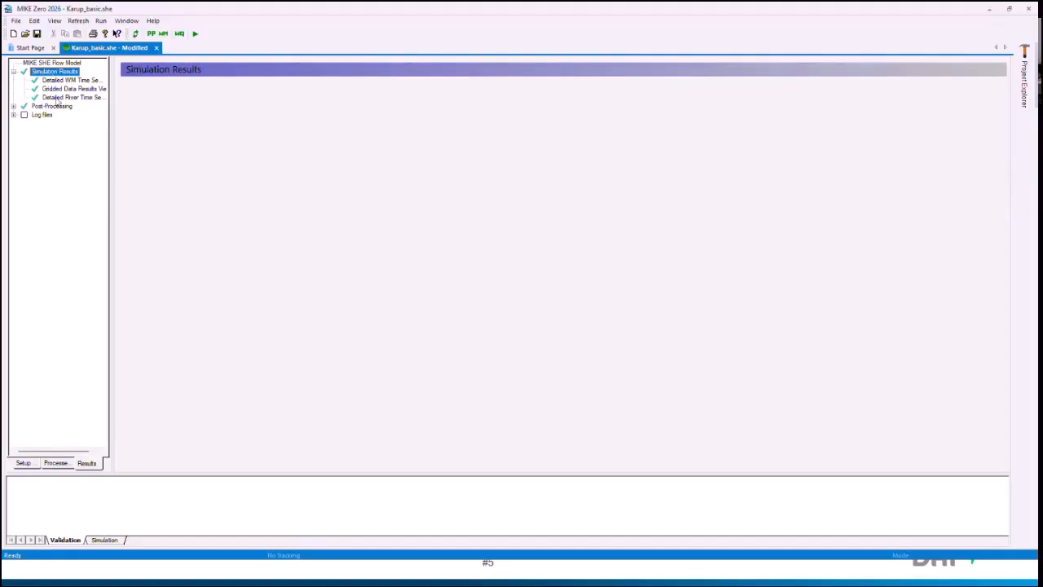
double_click(53, 106)
double_click(60, 123)
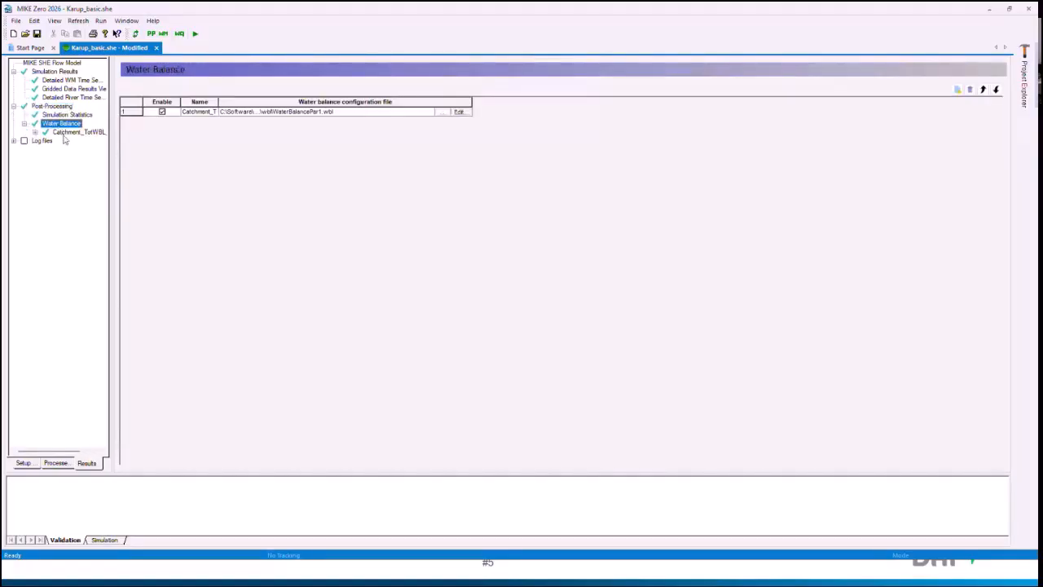
double_click(72, 132)
click(82, 140)
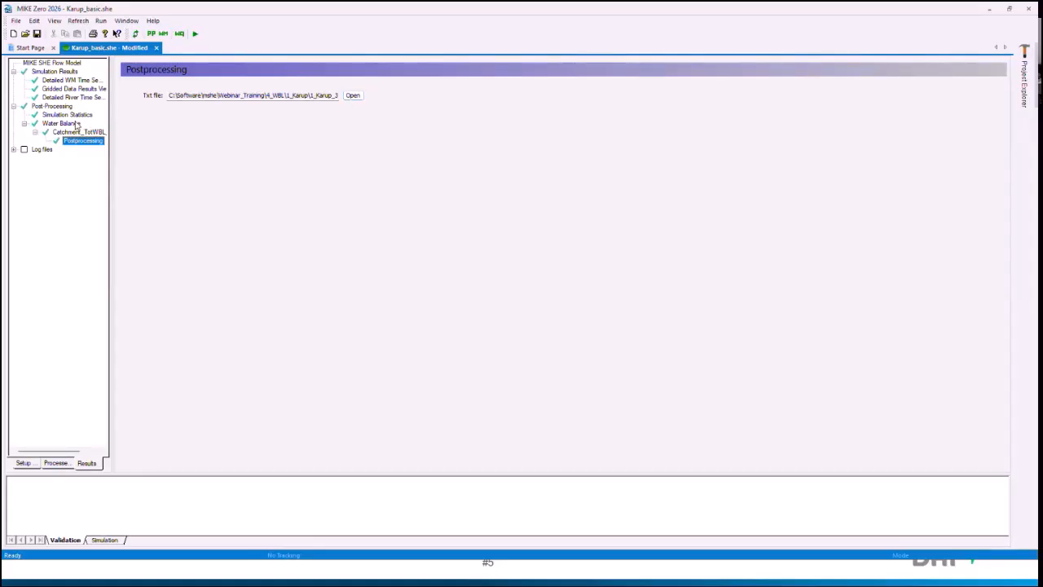
click(352, 95)
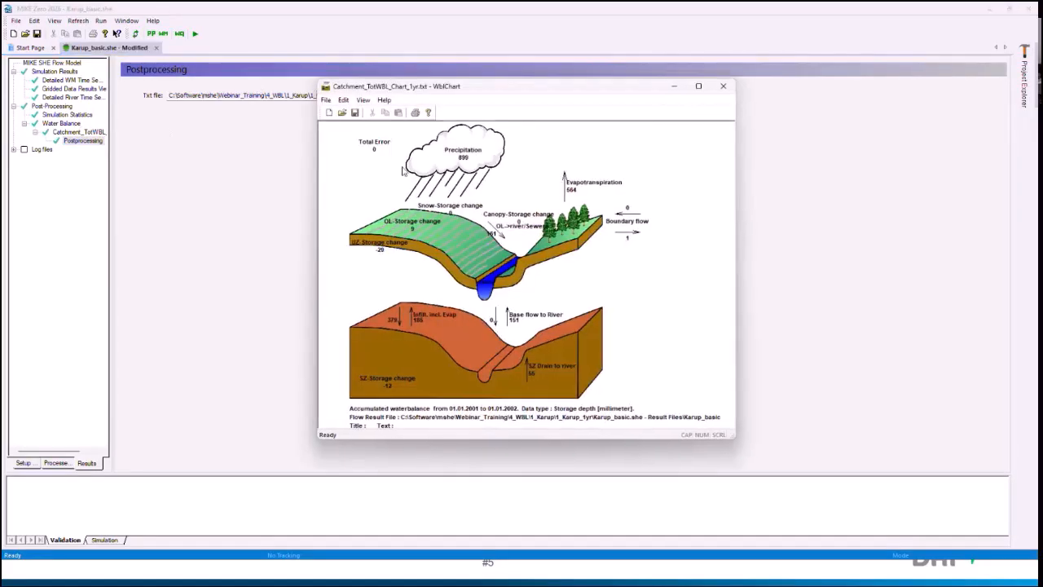
click(722, 85)
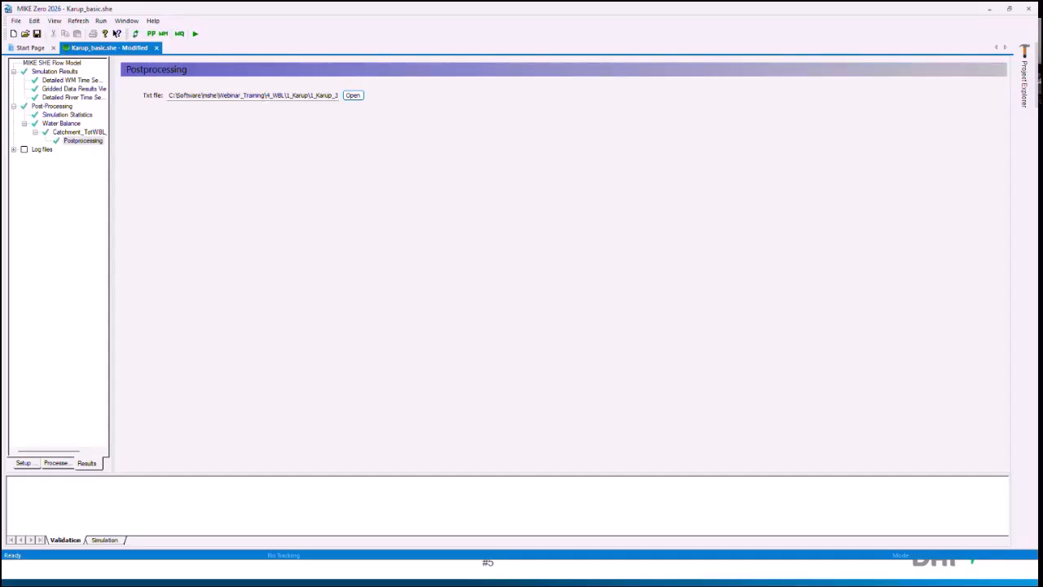
key(alt+Tab)
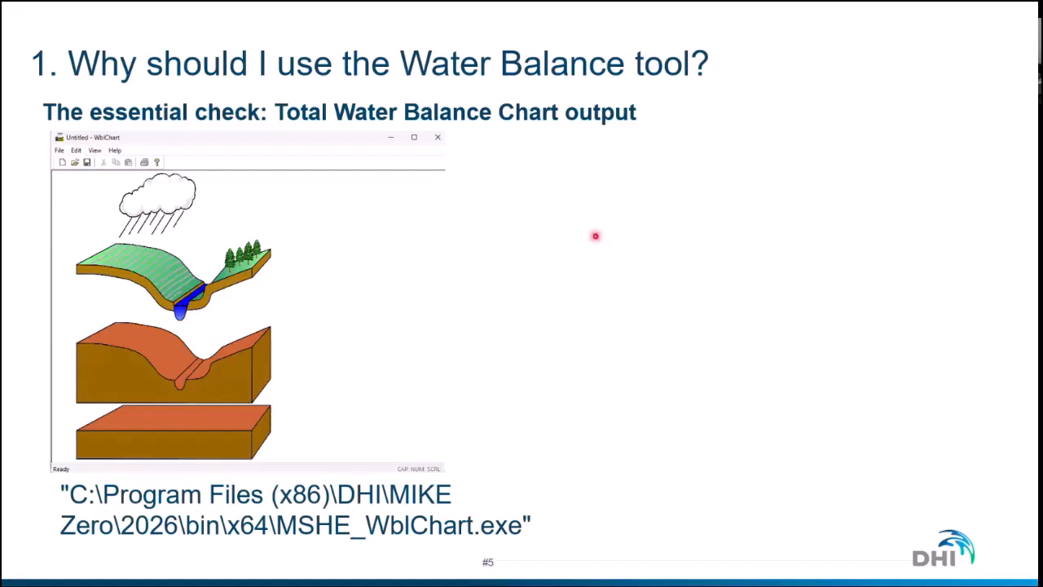
click(595, 236)
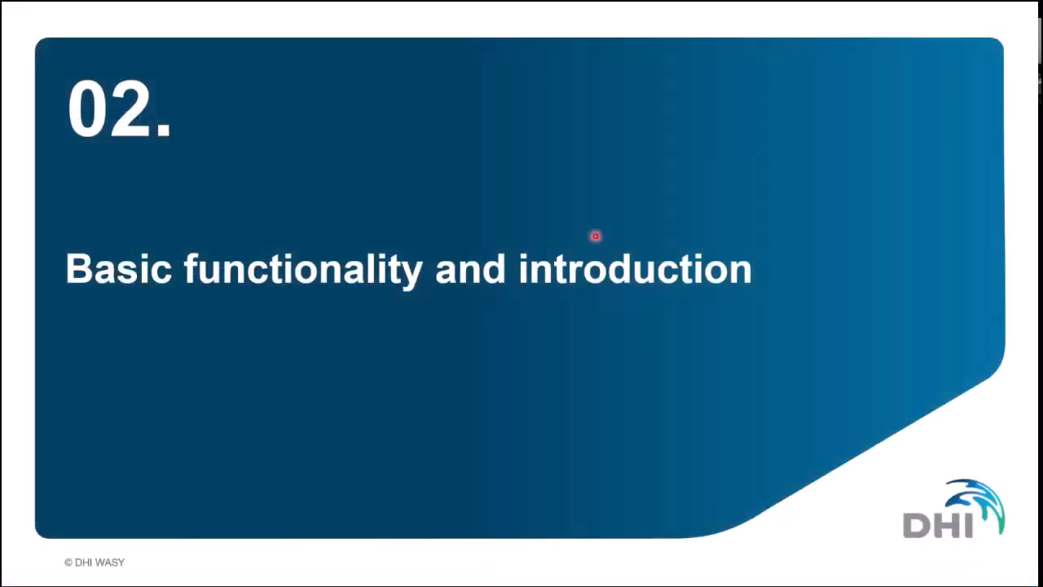
click(596, 235)
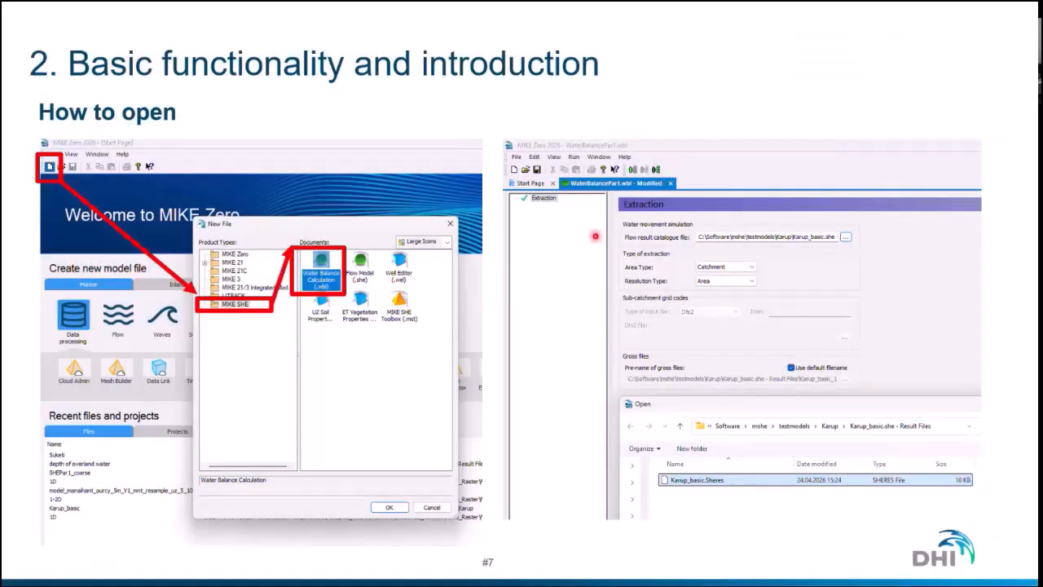
click(595, 236)
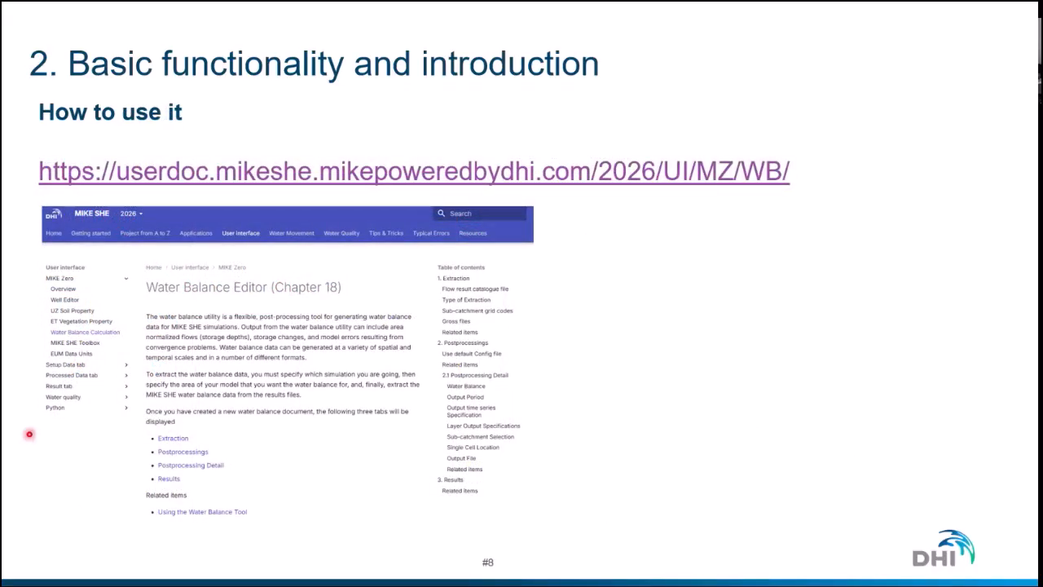
Step: Switch to the browser and return to the beginning of the Using the Water Balance Tool (Chapter 6) documentation page
key(alt+Tab)
click(77, 7)
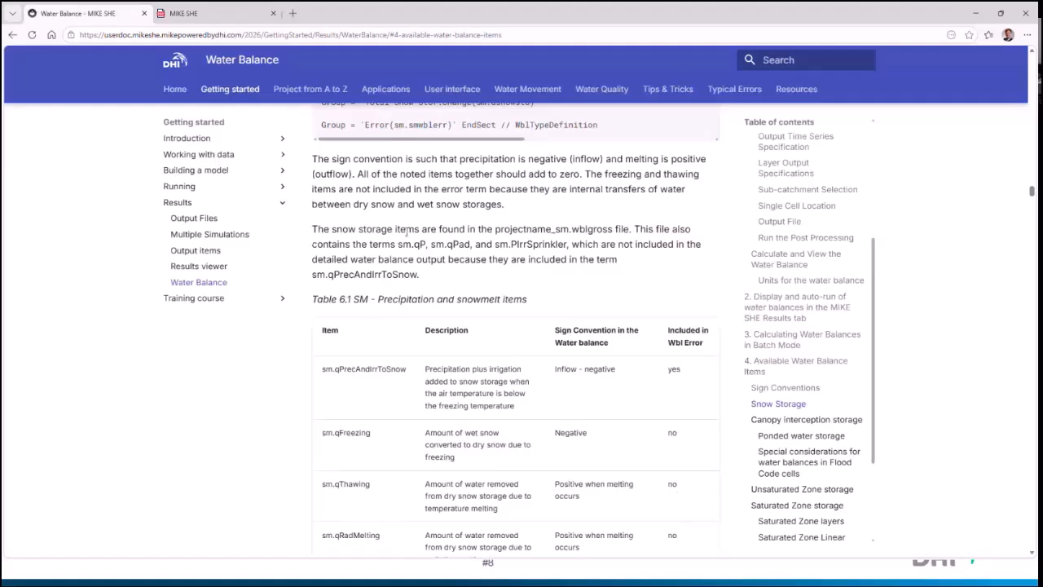
scroll(407, 233, up, 15)
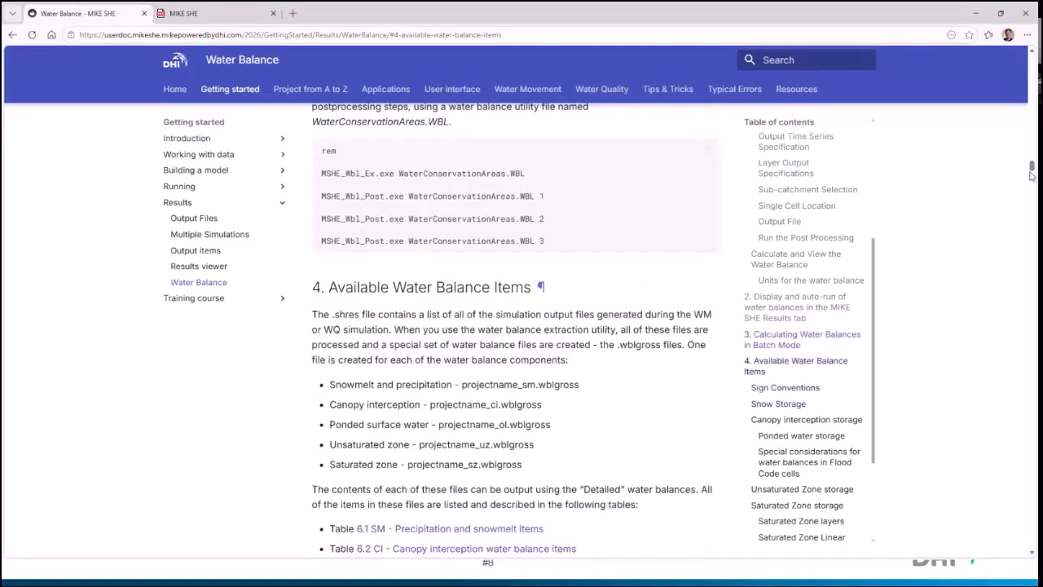
scroll(545, 243, up, 10)
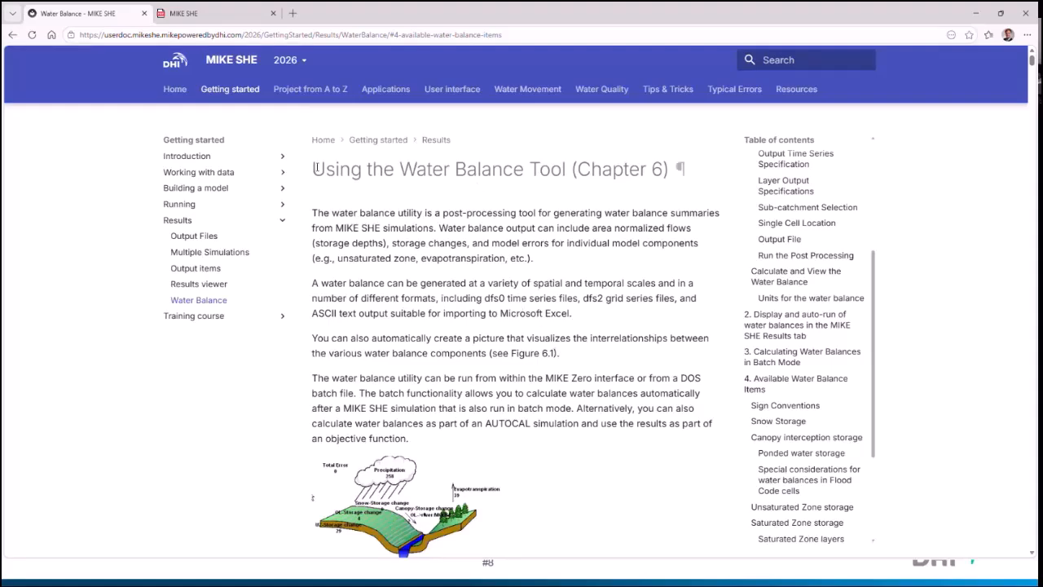
drag(312, 168, 689, 170)
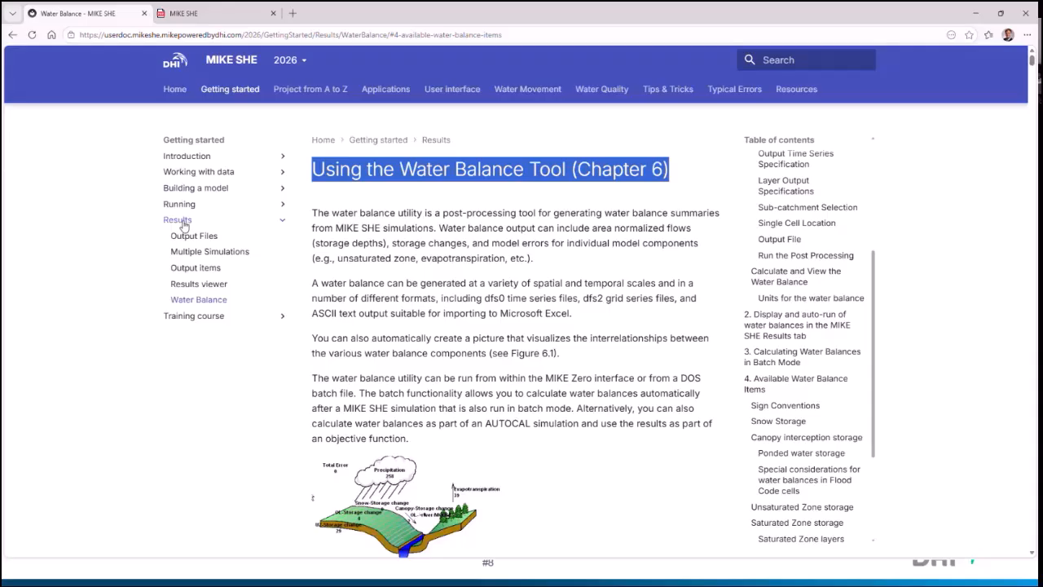
click(603, 323)
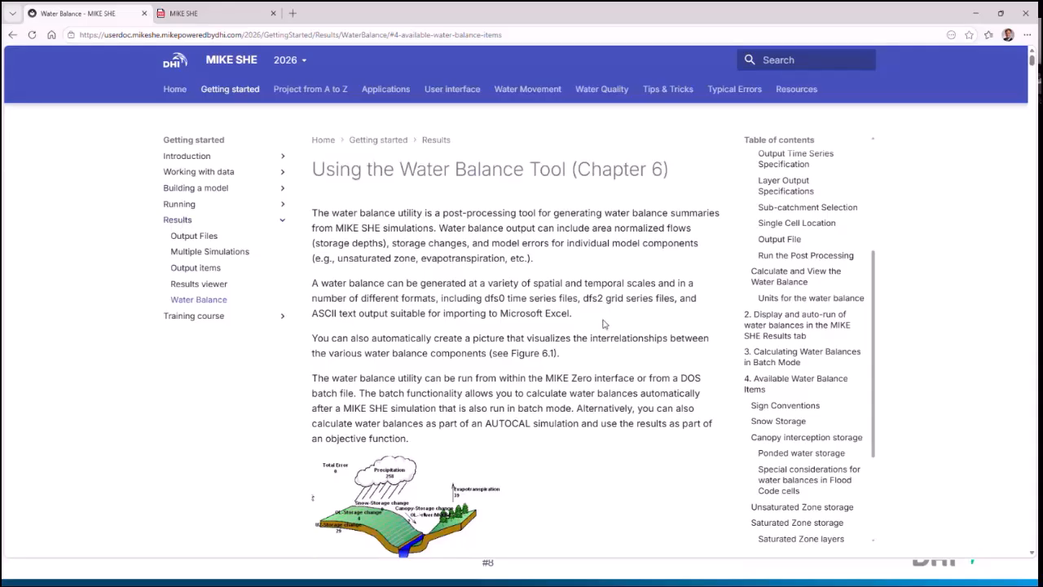
Step: Read through the documentation on creating a water balance, from data extraction and postprocessing specifications to running the postprocessing and viewing results
scroll(603, 323, down, 5)
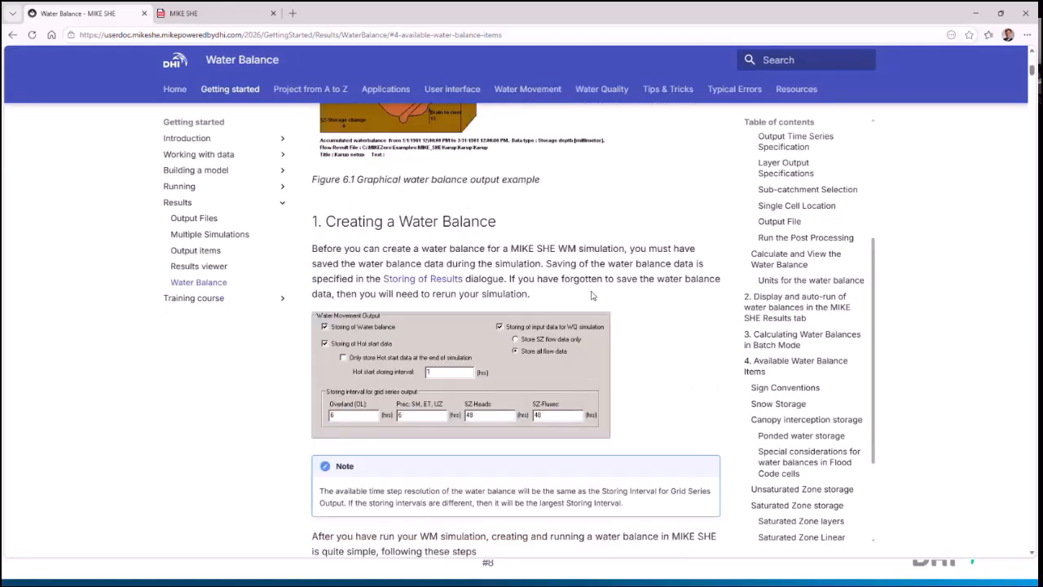
scroll(593, 296, down, 1)
scroll(529, 268, down, 4)
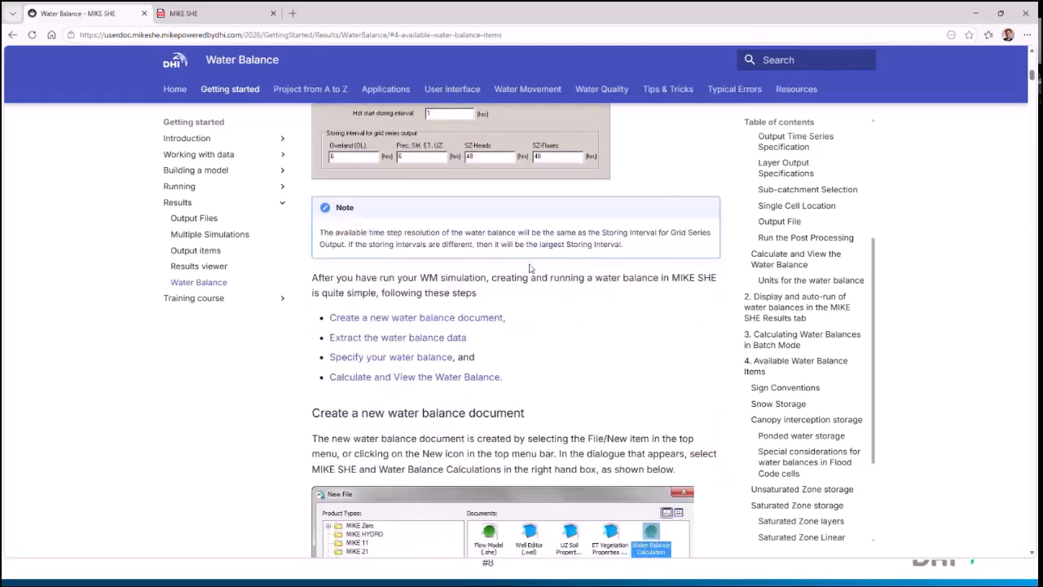
scroll(528, 268, down, 8)
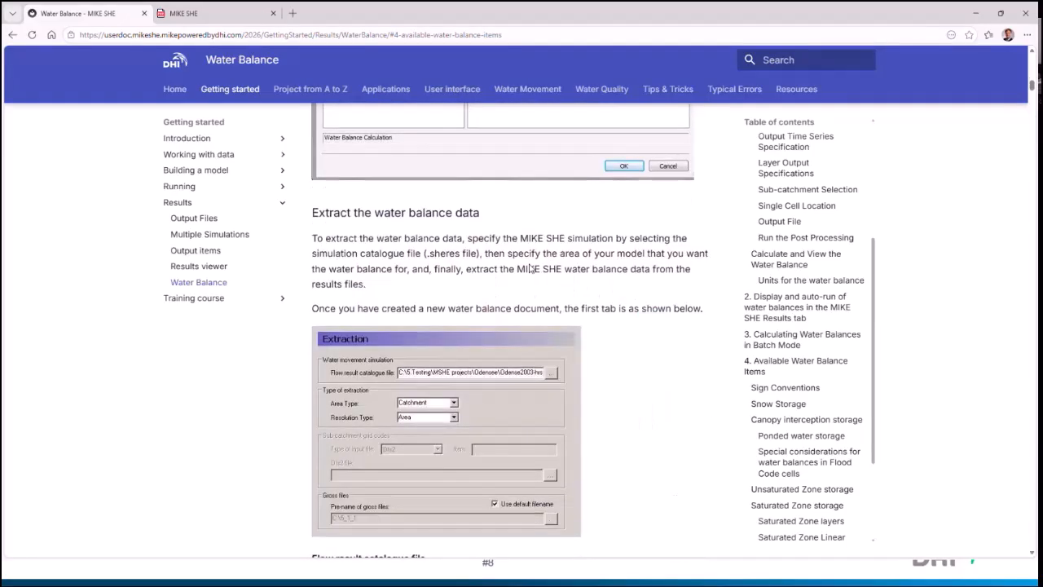
scroll(529, 268, down, 2)
scroll(528, 268, down, 9)
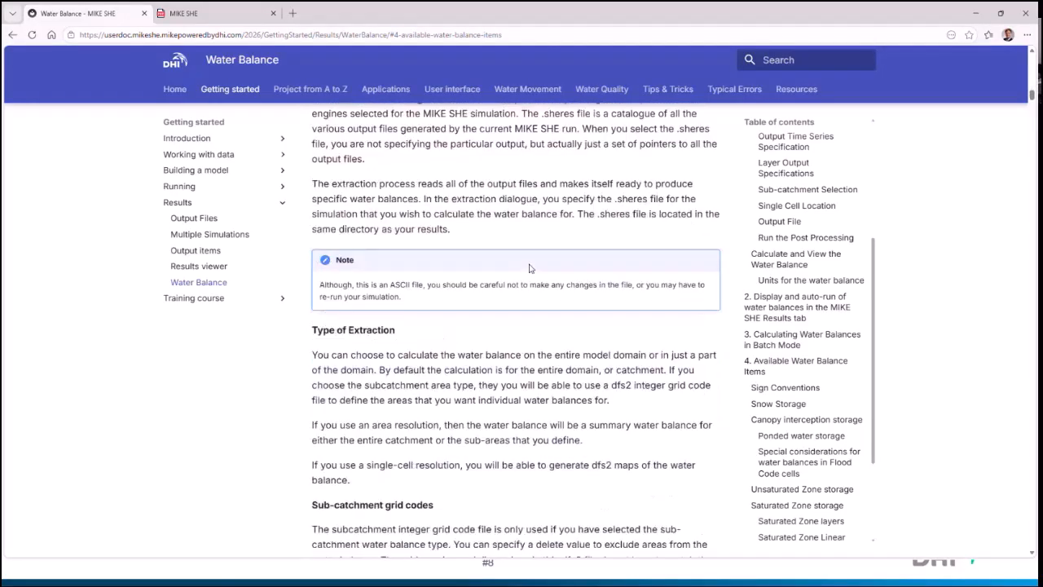
scroll(439, 263, down, 3)
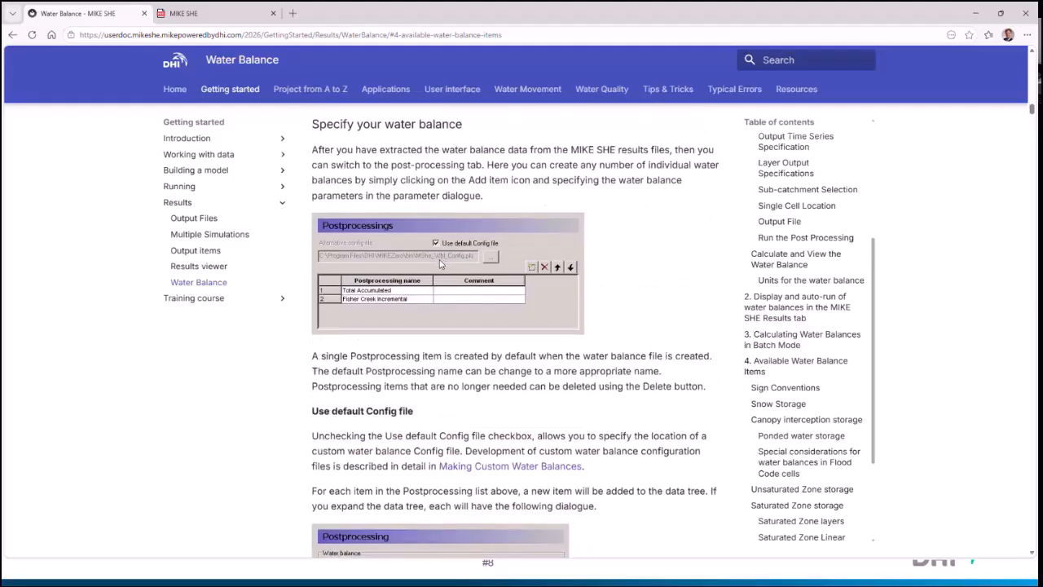
scroll(439, 263, down, 6)
scroll(447, 303, down, 4)
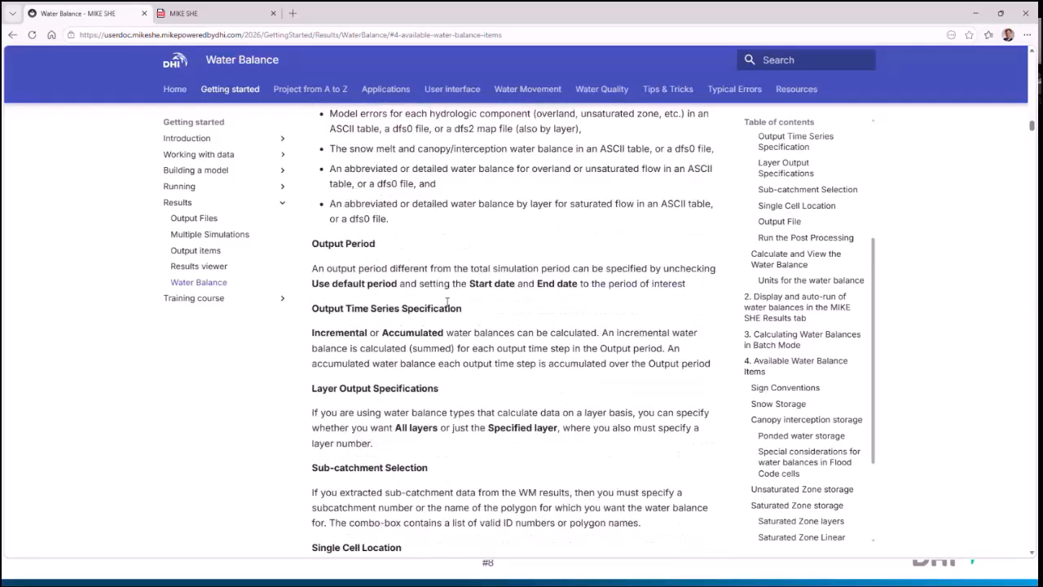
scroll(447, 303, down, 3)
scroll(447, 303, down, 9)
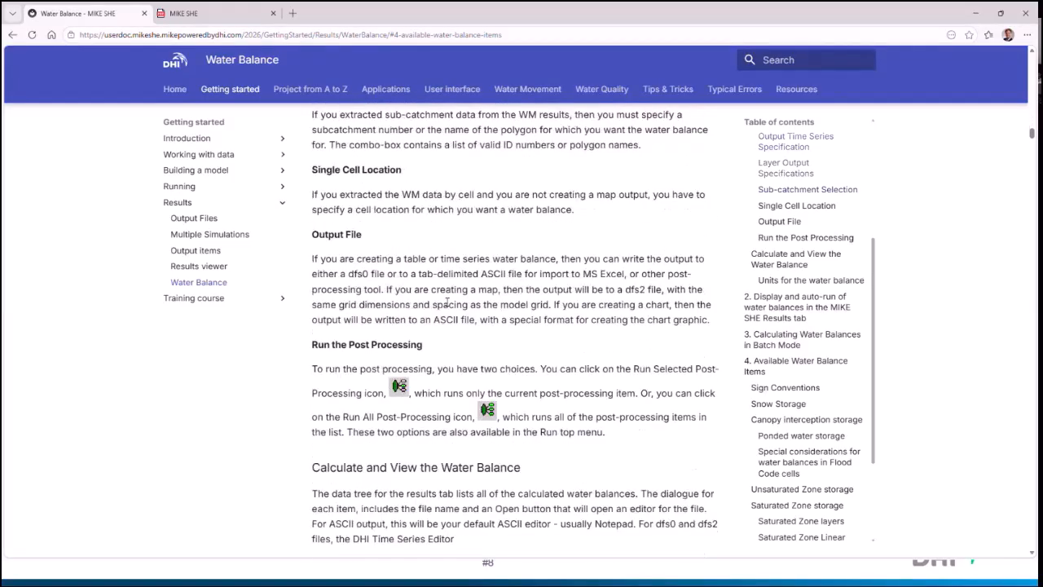
scroll(447, 302, down, 7)
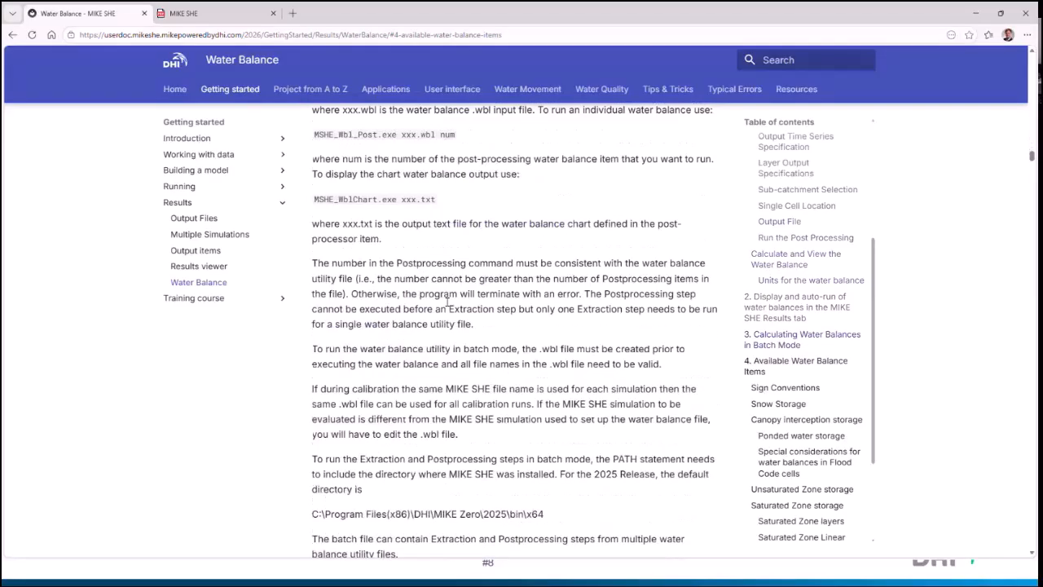
Step: Review the Calculating Water Balances in Batch Mode section, including its extraction, postprocessing and chart executables
scroll(446, 302, up, 6)
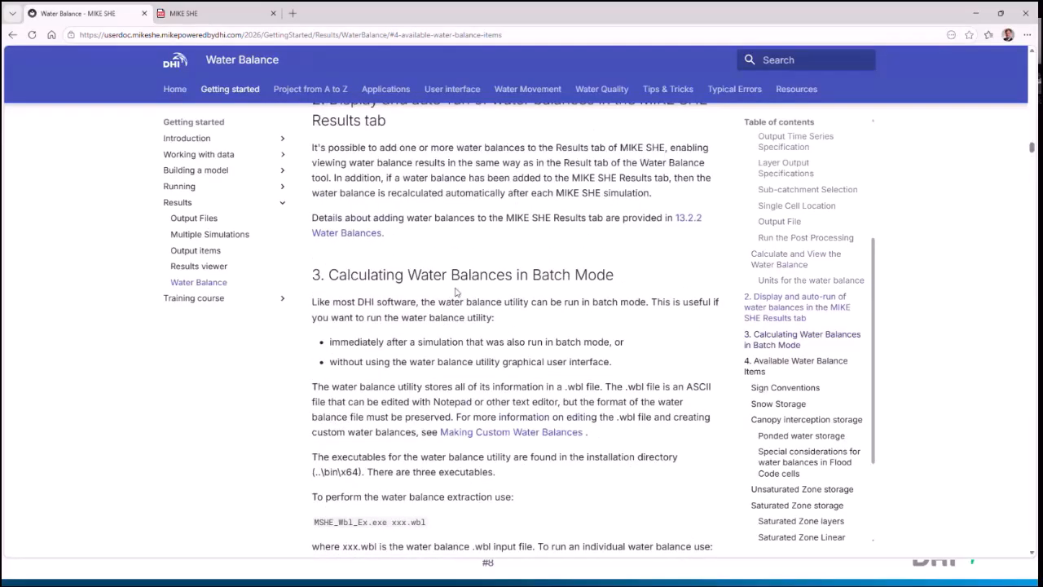
drag(325, 275, 590, 303)
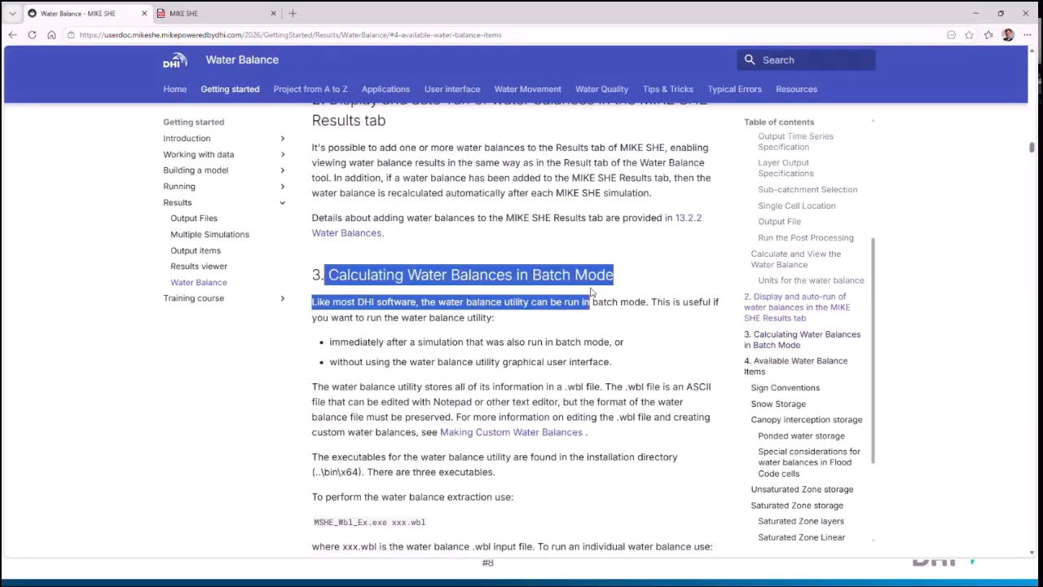
click(459, 340)
scroll(502, 403, down, 4)
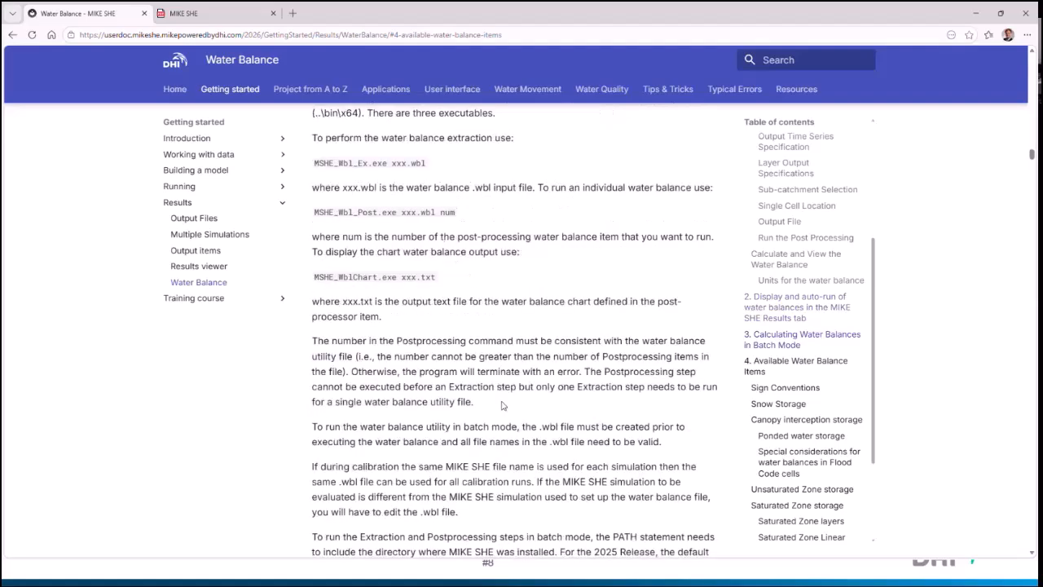
Step: Examine the Available Water Balance Items section and the precipitation and snowmelt items in Table 6.1, then minimize the browser
scroll(502, 405, down, 7)
scroll(502, 405, down, 2)
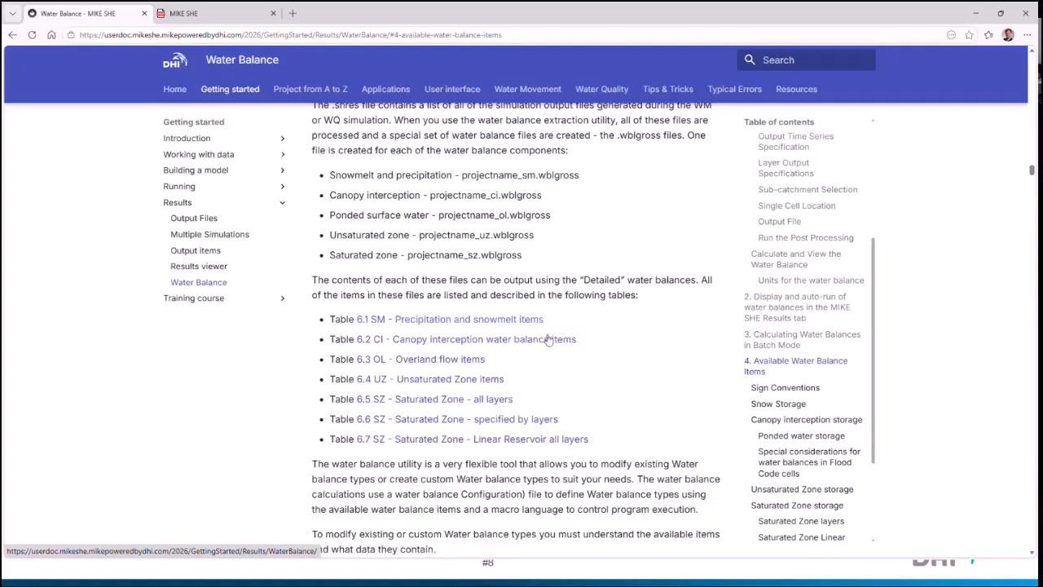
scroll(568, 353, down, 3)
scroll(568, 353, down, 6)
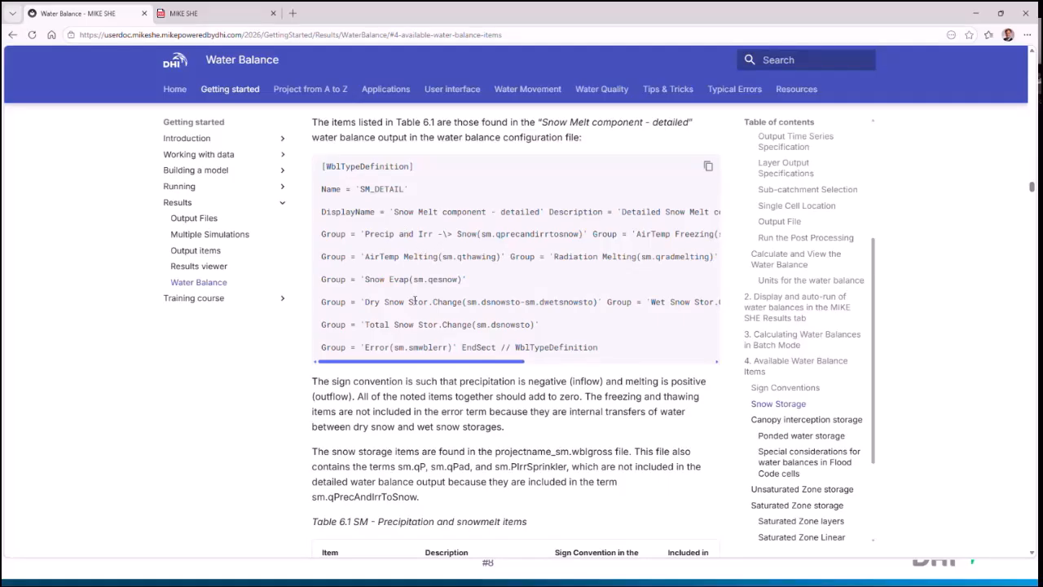
scroll(414, 301, down, 3)
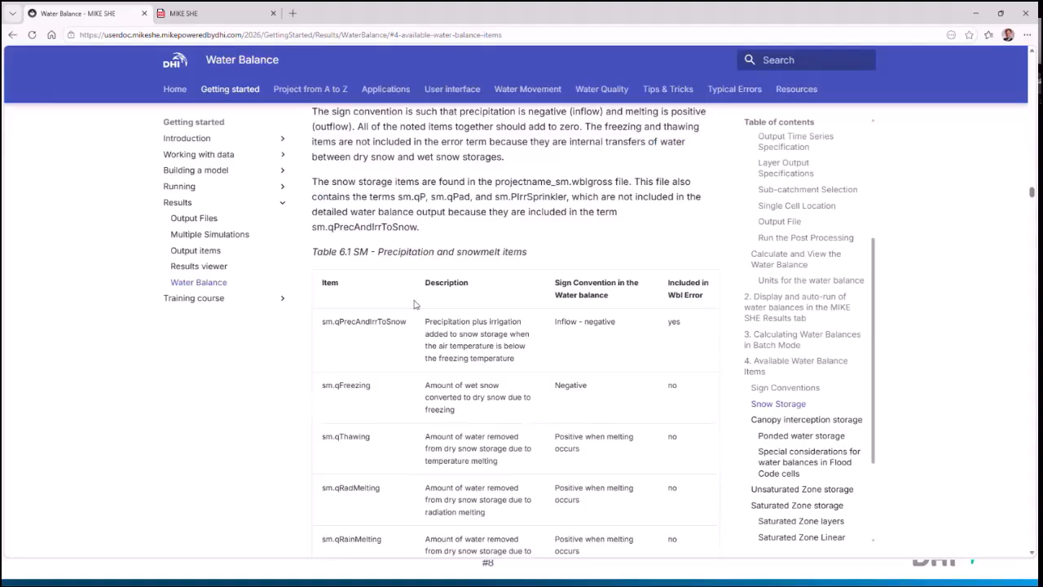
scroll(412, 307, down, 1)
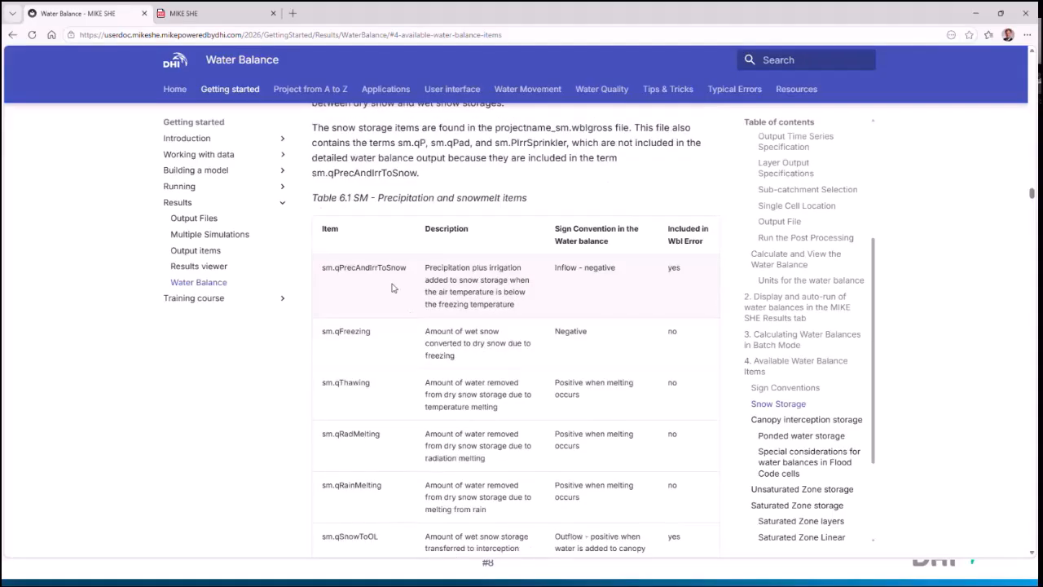
drag(323, 269, 408, 271)
click(406, 271)
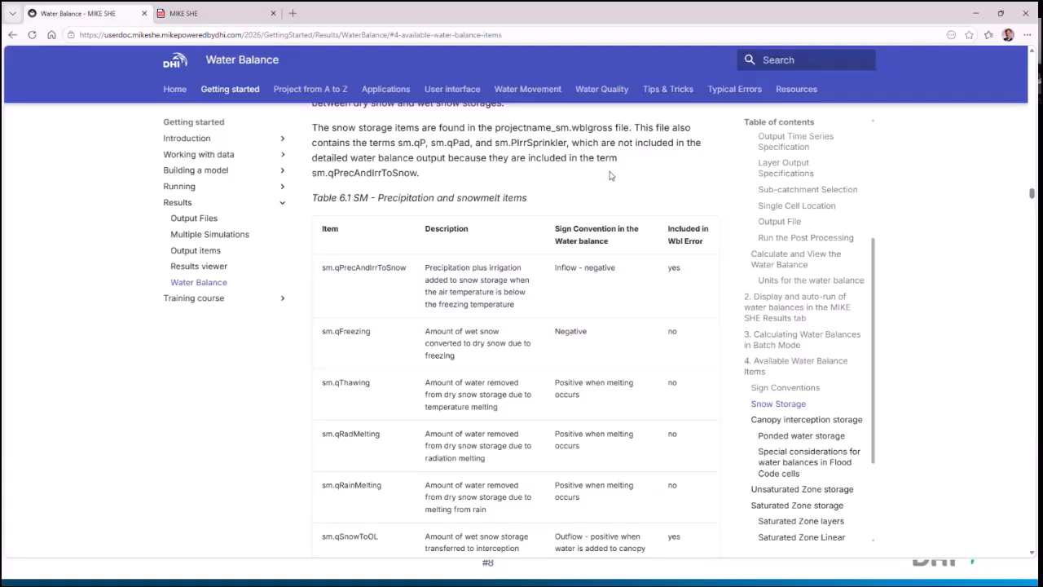
click(979, 15)
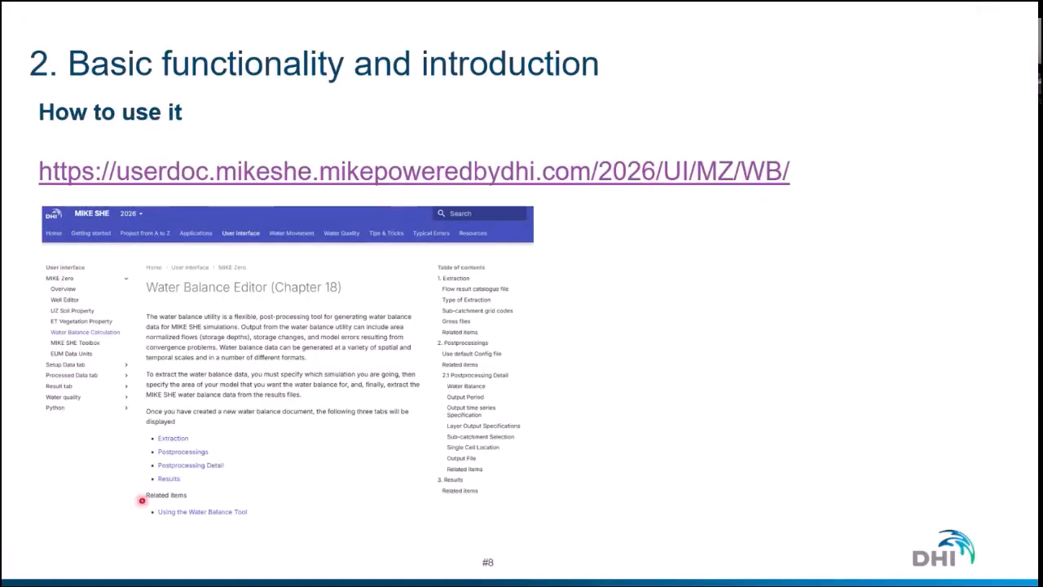
Step: Switch to the remote desktop session and sign in with the account password
key(alt+Tab)
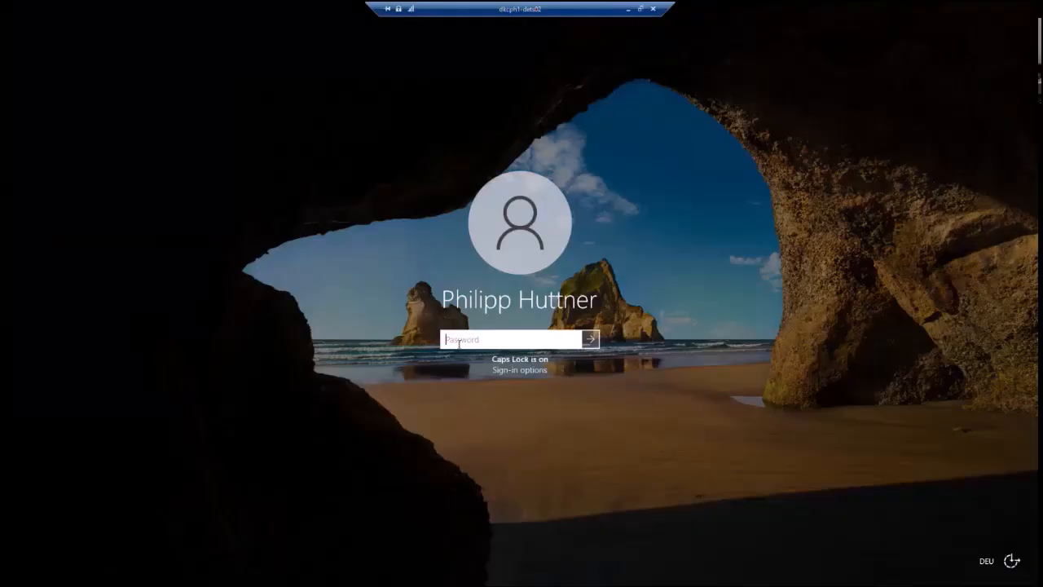
text(*************)
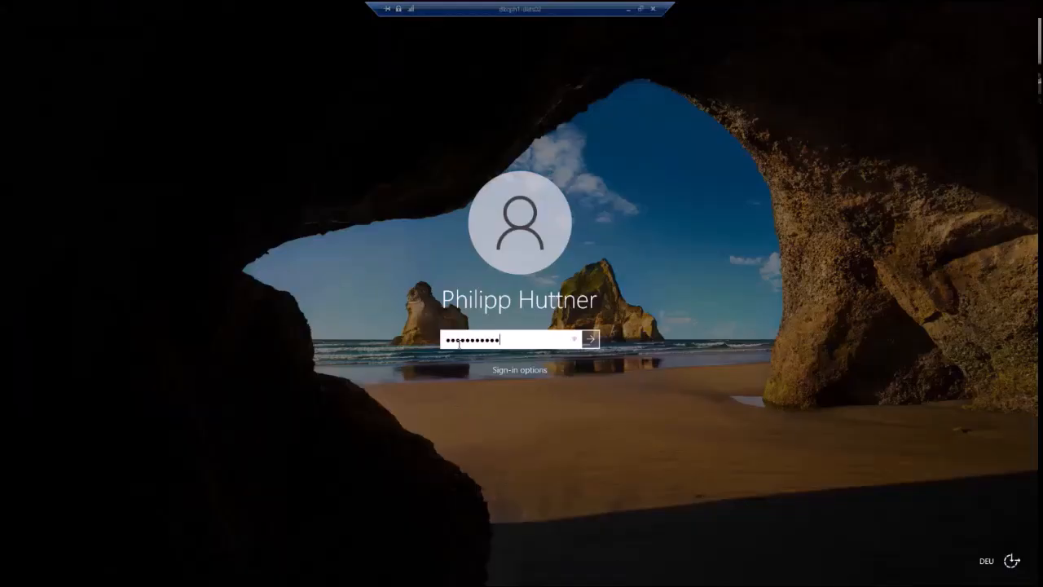
key(Return)
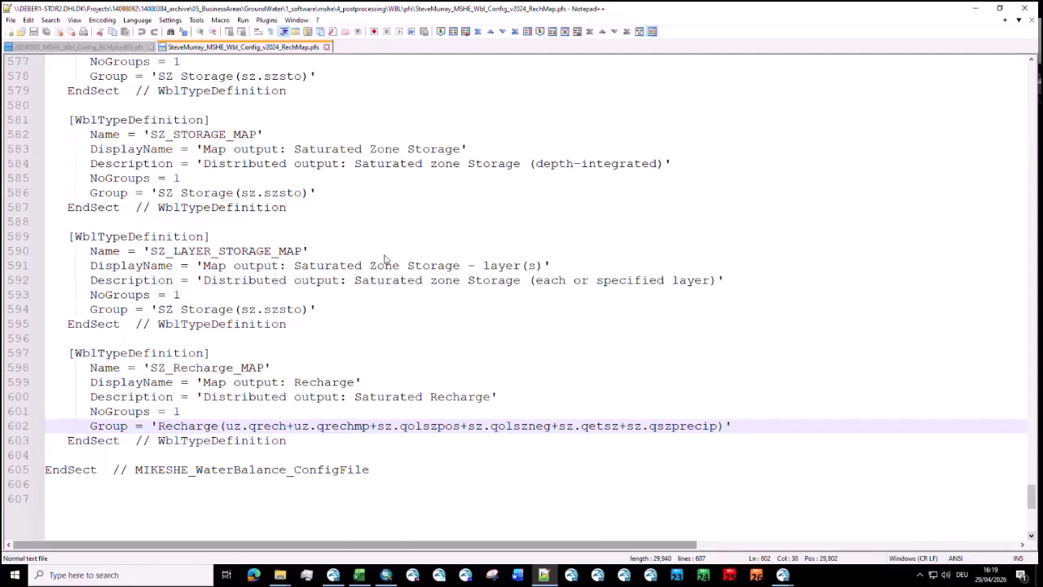
Step: Switch to model.she in MIKE Zero and view its Model Domain and Grid and Topography setup data
drag(384, 256, 556, 2)
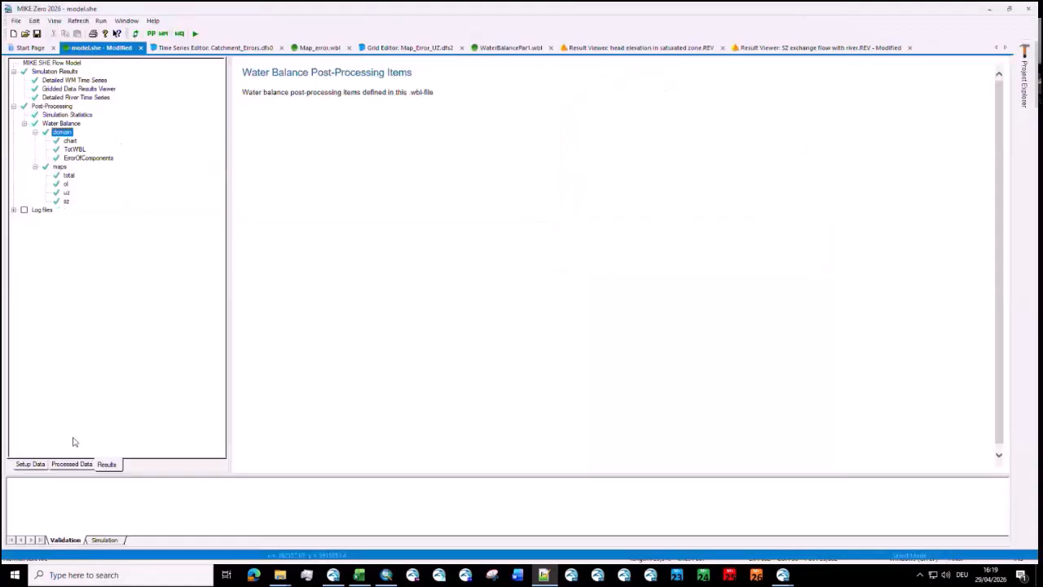
click(33, 465)
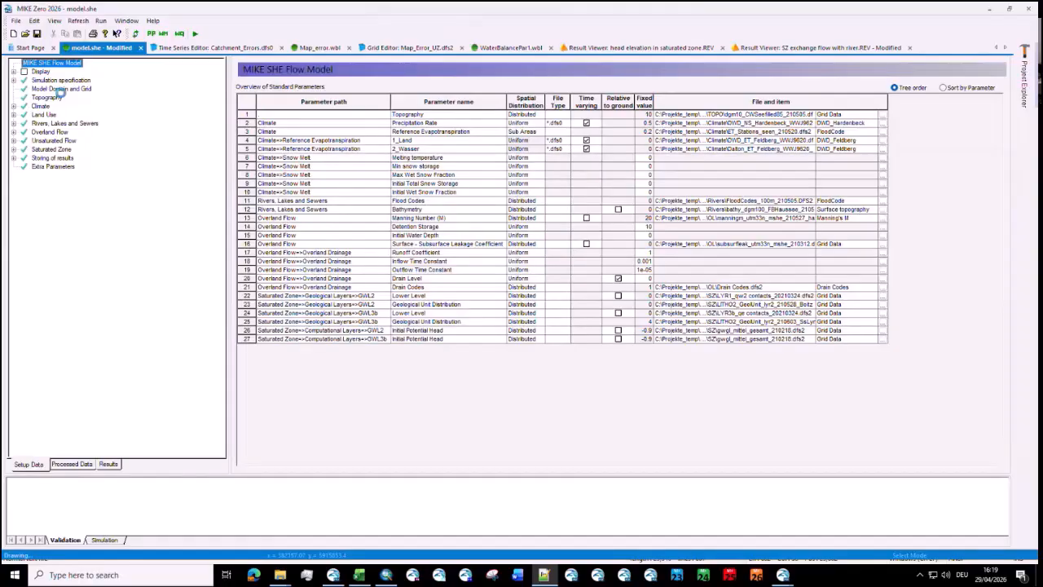
click(61, 89)
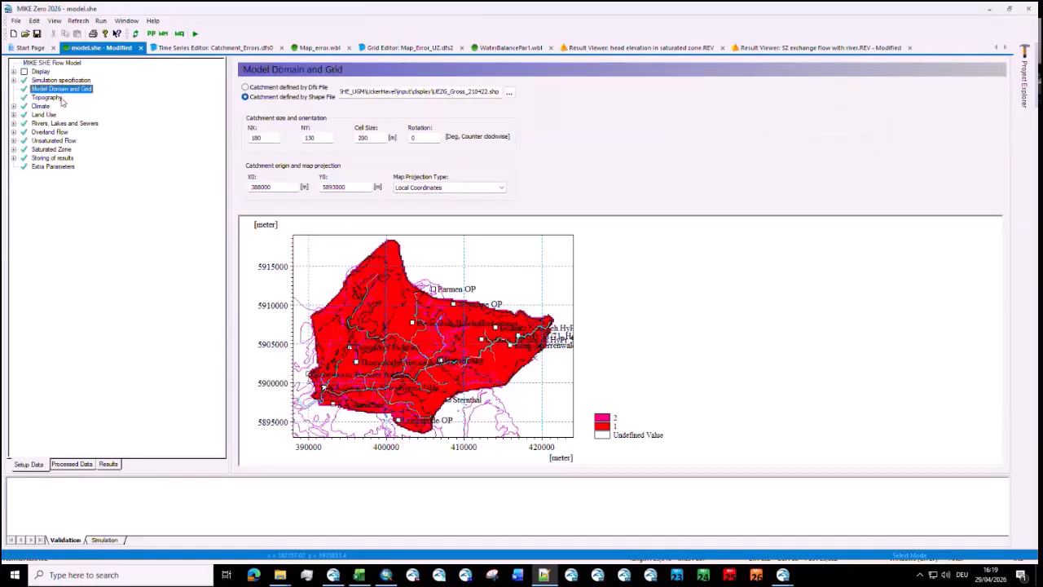
click(47, 97)
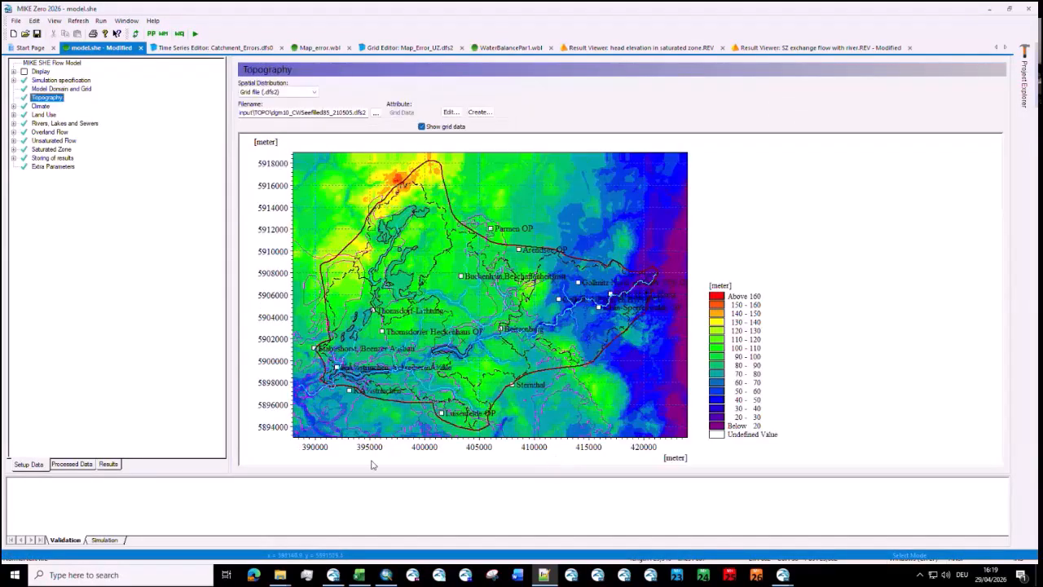
Step: Switch to the Grid Editor window showing ezg_dhi_utm33n_210126_100m.dfs2 and widen the map view to examine the subcatchment grid codes
drag(363, 540, 363, 547)
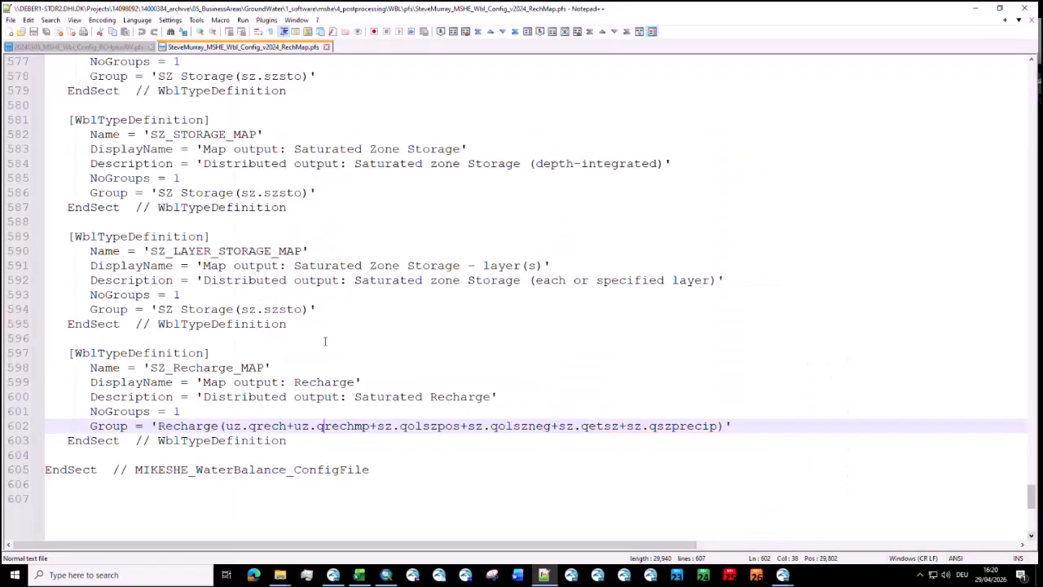
click(286, 575)
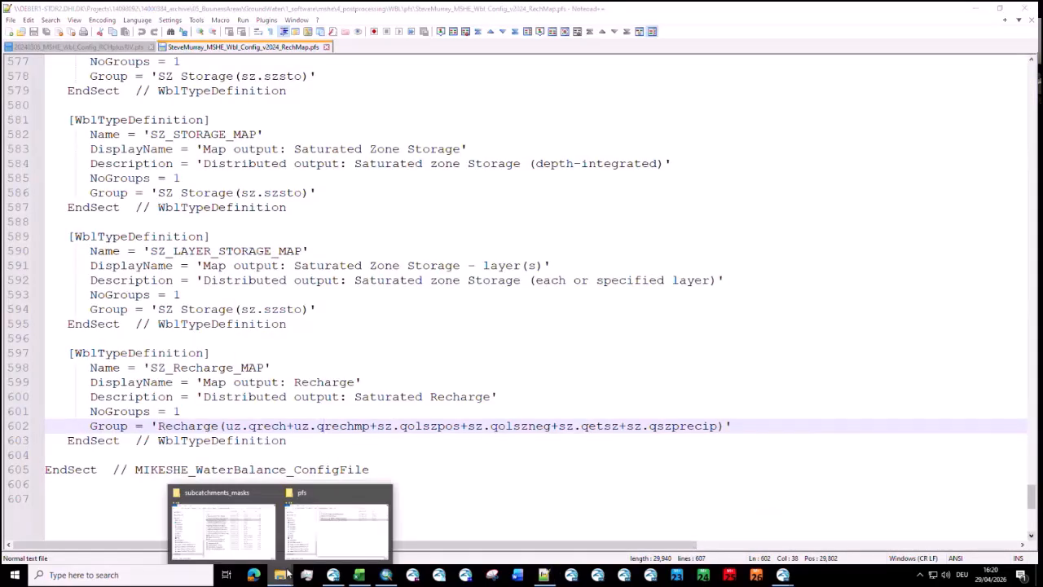
click(603, 399)
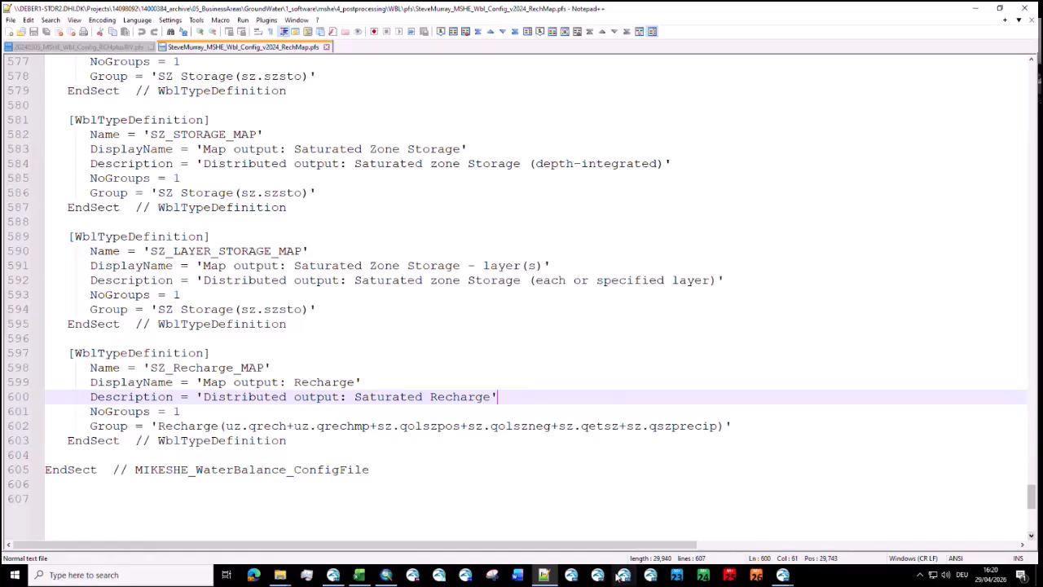
key(alt+Tab)
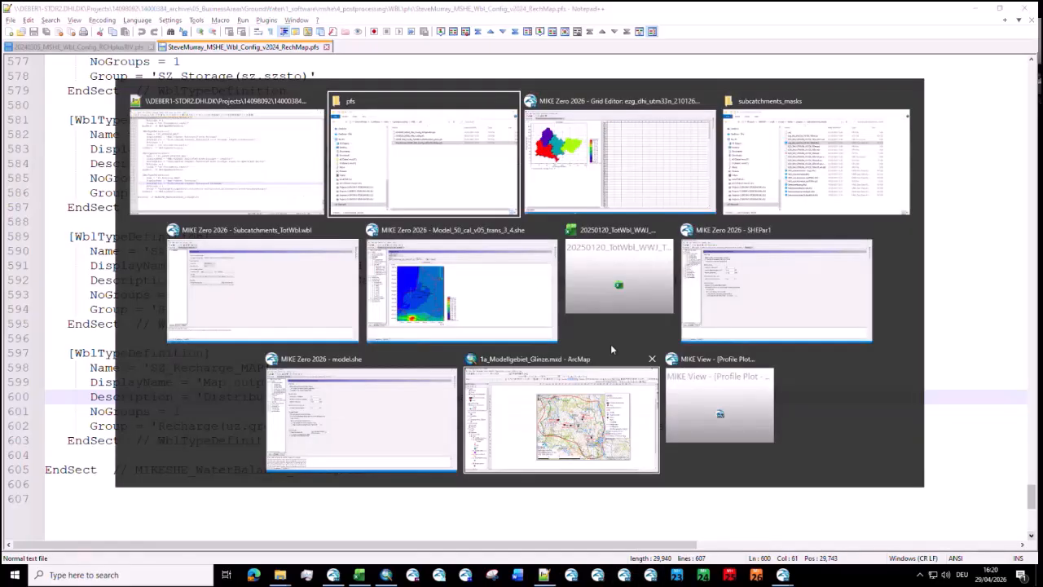
key(alt+Tab)
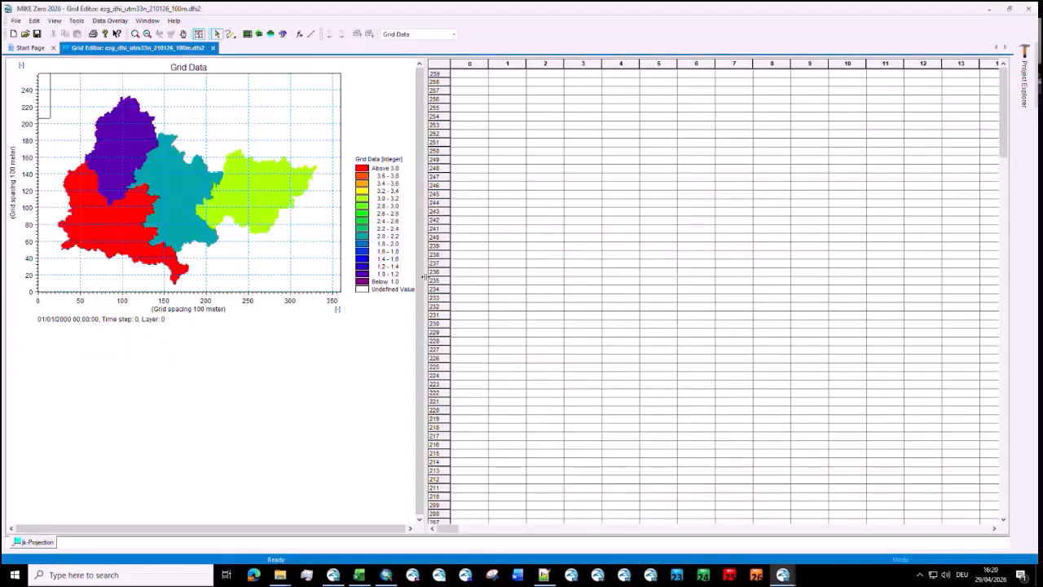
drag(425, 277, 772, 261)
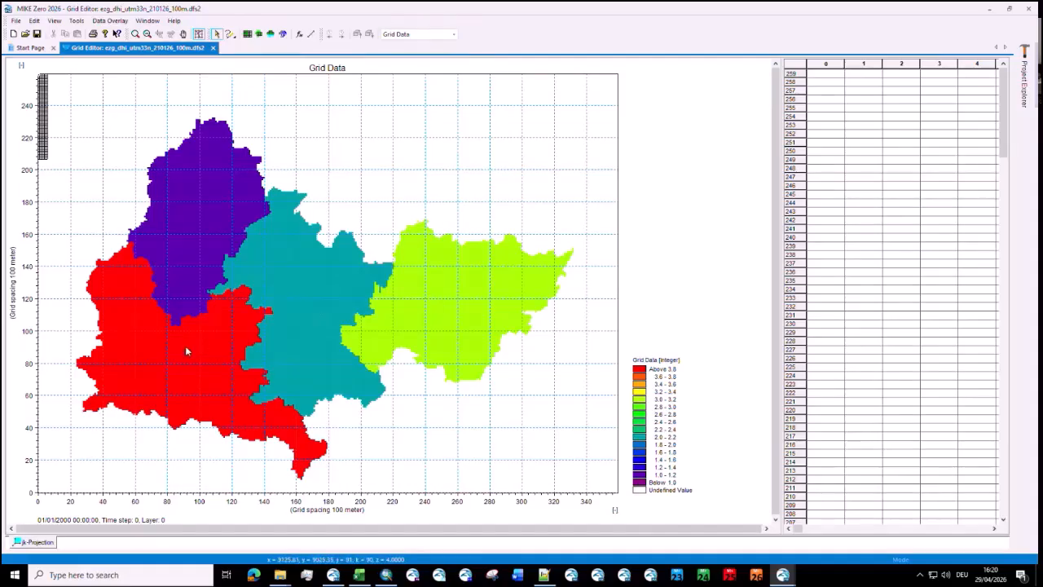
Step: Switch to the Subcatchments_TotWbl.wbl window and view the end of the flow result catalogue file path in the Extraction settings
key(alt+Tab)
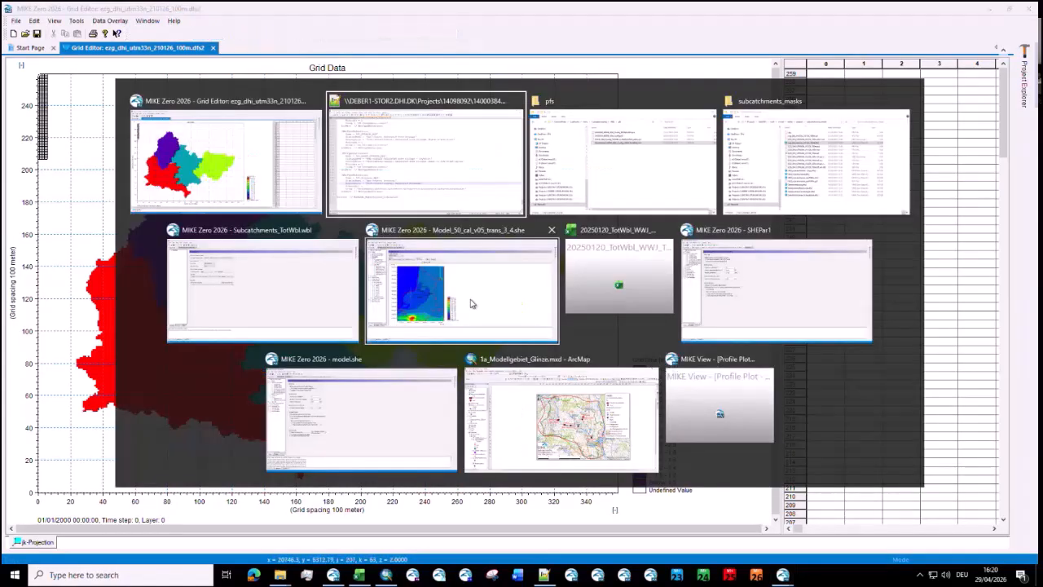
key(alt+Tab)
key(alt+Tab)
key(alt+Tab)
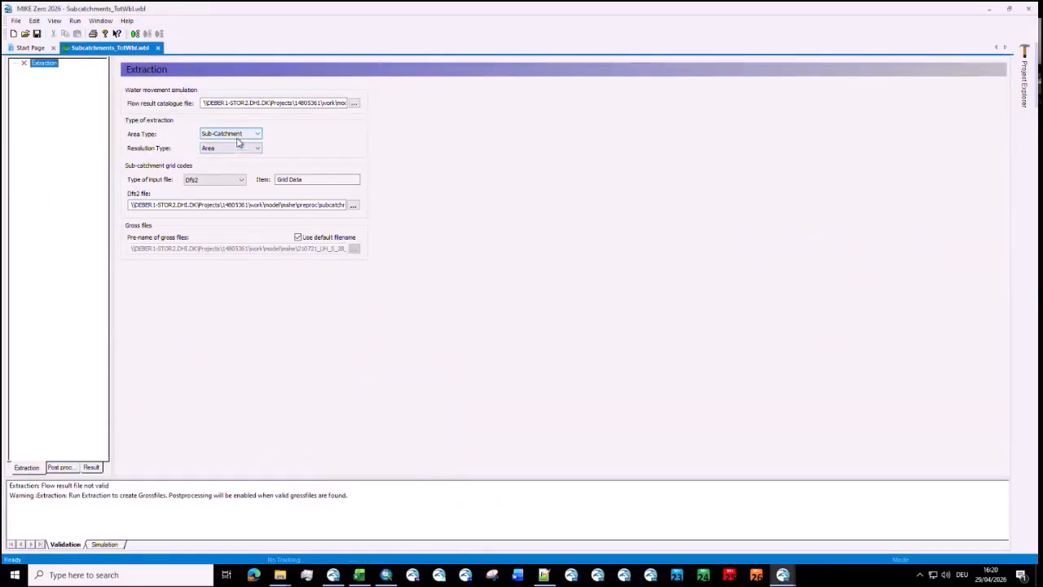
drag(298, 103, 399, 104)
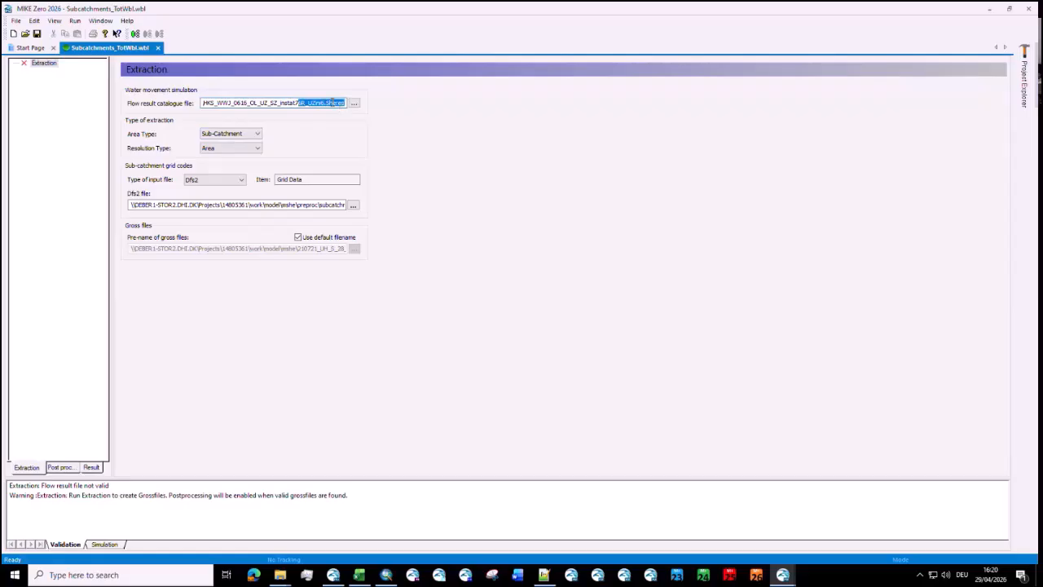
click(334, 104)
Step: Check the area type, resolution type and sub-catchment grid code dfs2 file of the extraction
click(251, 137)
click(251, 137)
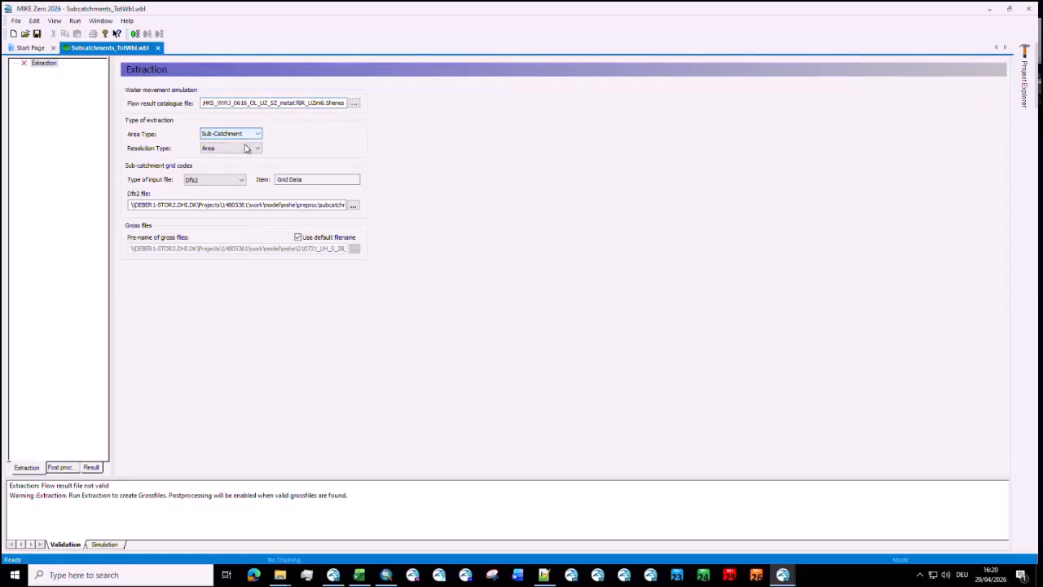
click(246, 149)
drag(284, 205, 341, 204)
click(324, 204)
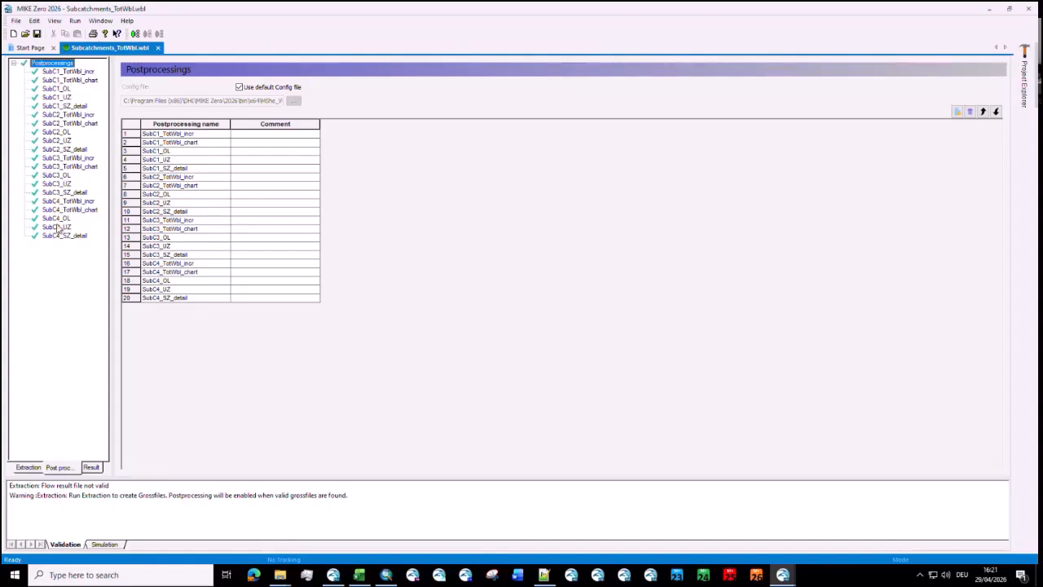
Step: Open the SubC1_TotWbl_incr postprocessing, select Incremental as its output type and check its sub-catchment grid code
click(91, 73)
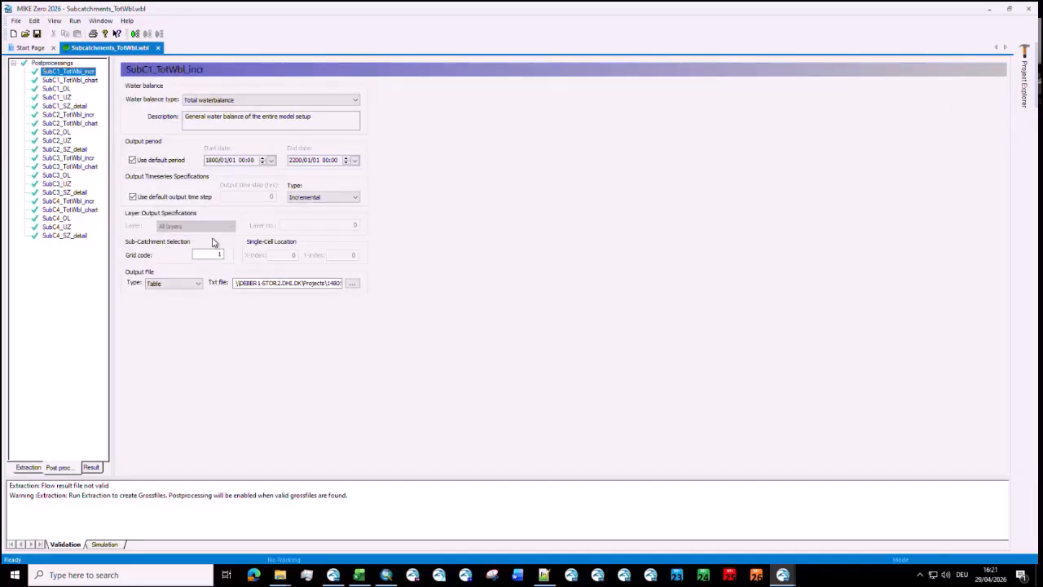
click(312, 198)
click(312, 206)
click(208, 255)
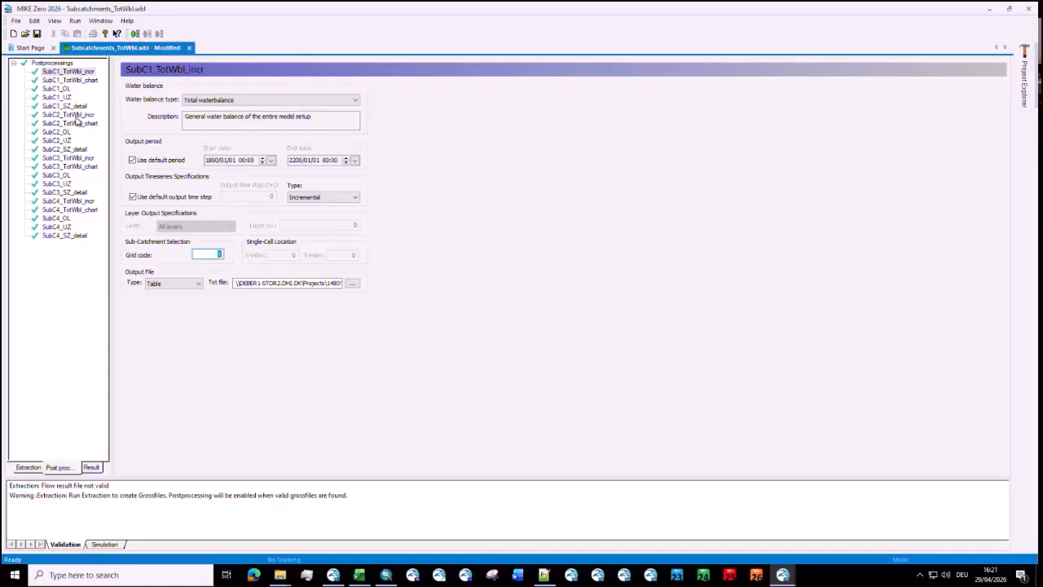
Step: Open the SubC2_TotWbl_incr postprocessing and check its sub-catchment grid code and output text file name
click(75, 115)
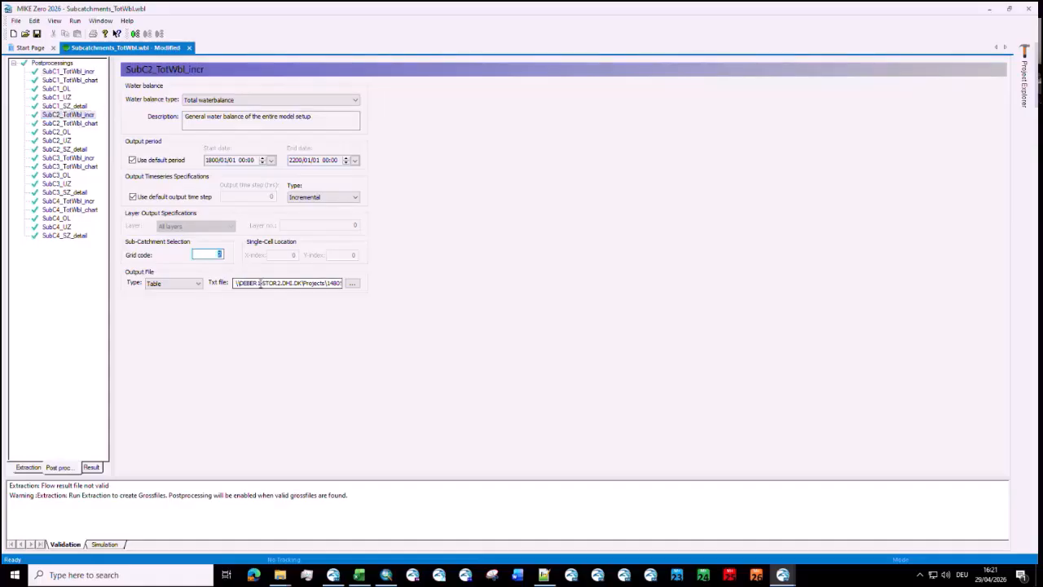
drag(272, 284, 410, 295)
click(313, 286)
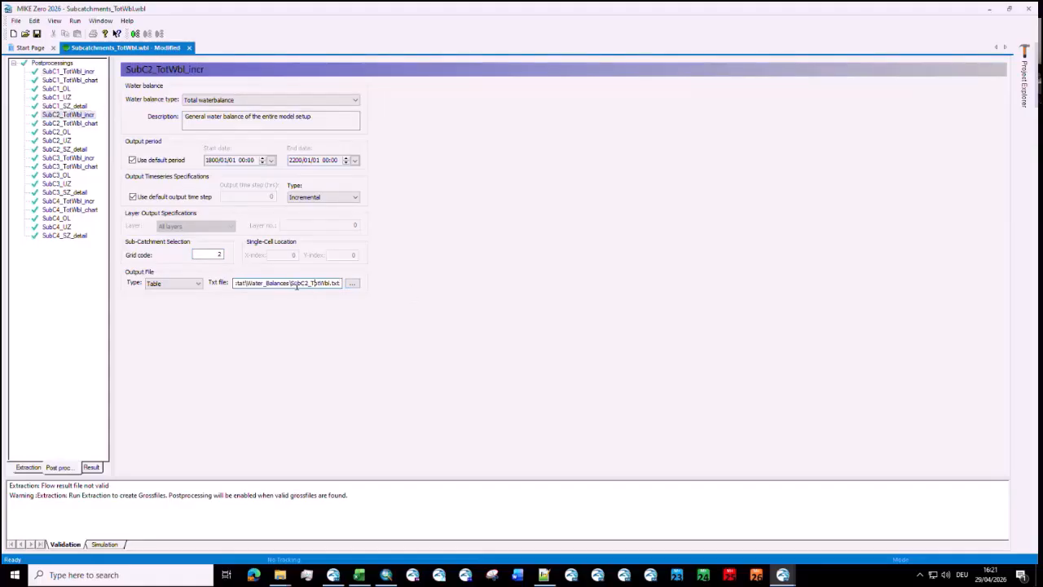
drag(290, 284, 315, 283)
click(316, 284)
Step: View the settings of the SubC1_TotWbl_chart, SubC1_OL, SubC1_UZ and SubC1_SZ_detail postprocessings
click(76, 82)
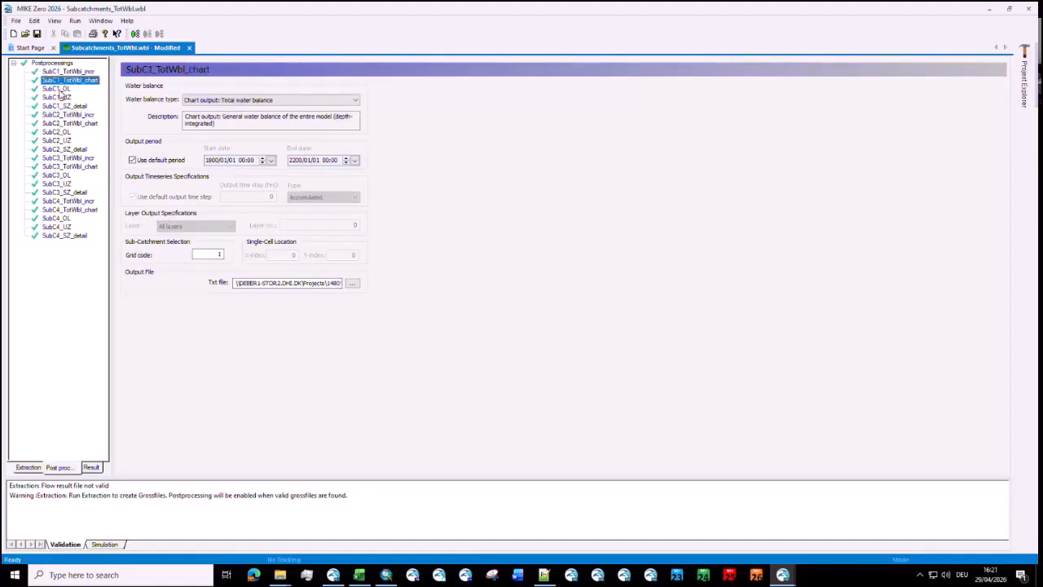
click(59, 90)
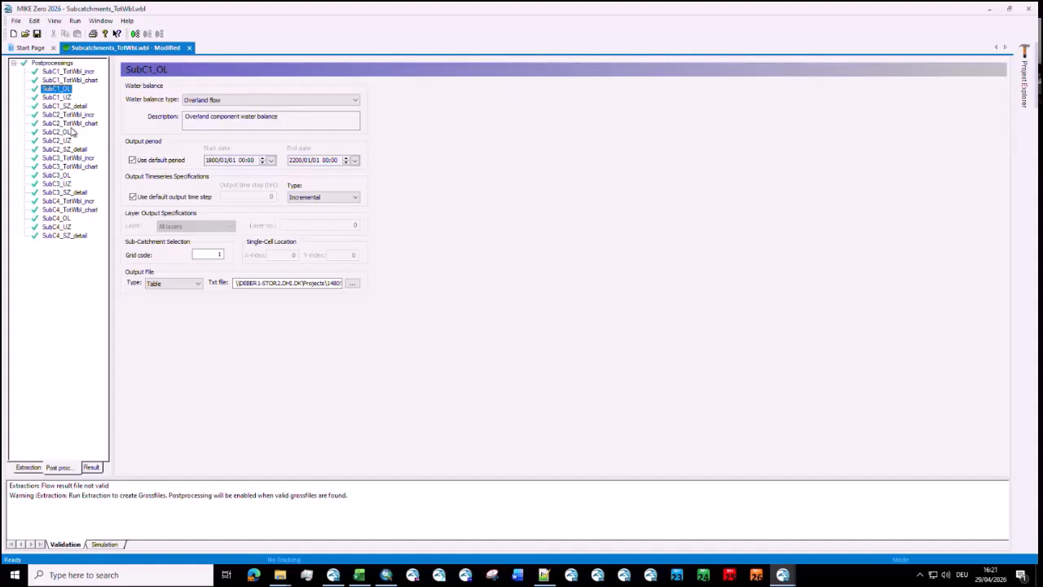
click(69, 98)
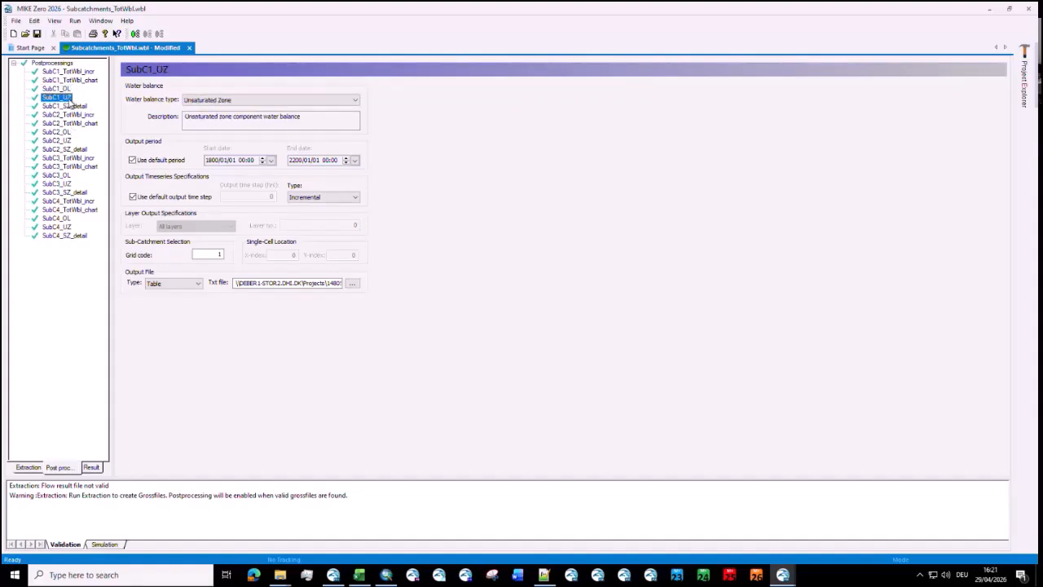
click(69, 106)
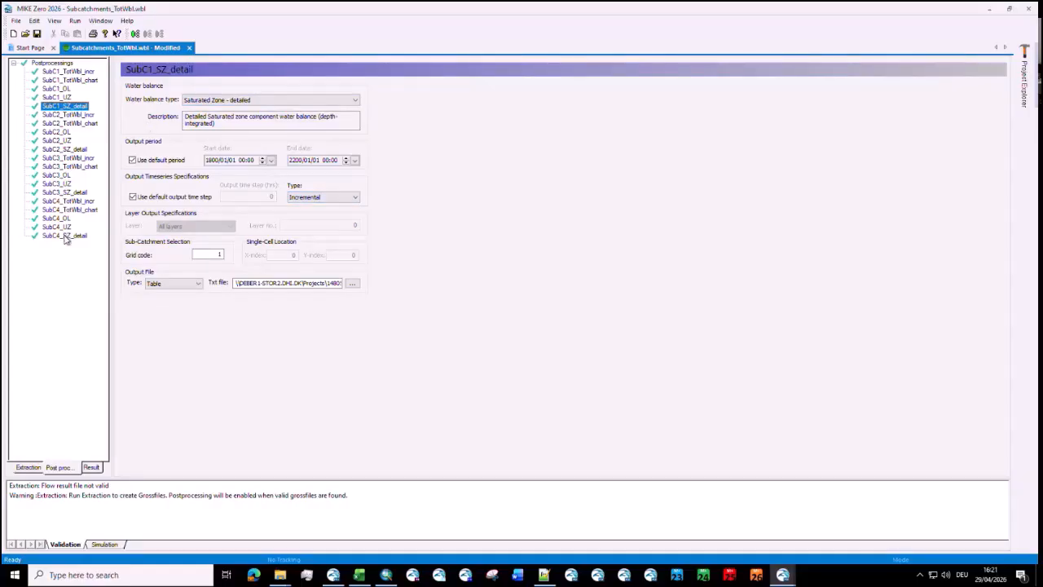
Step: Bring up the subcatchments_masks folder window and go up to the mshe model folder
click(280, 575)
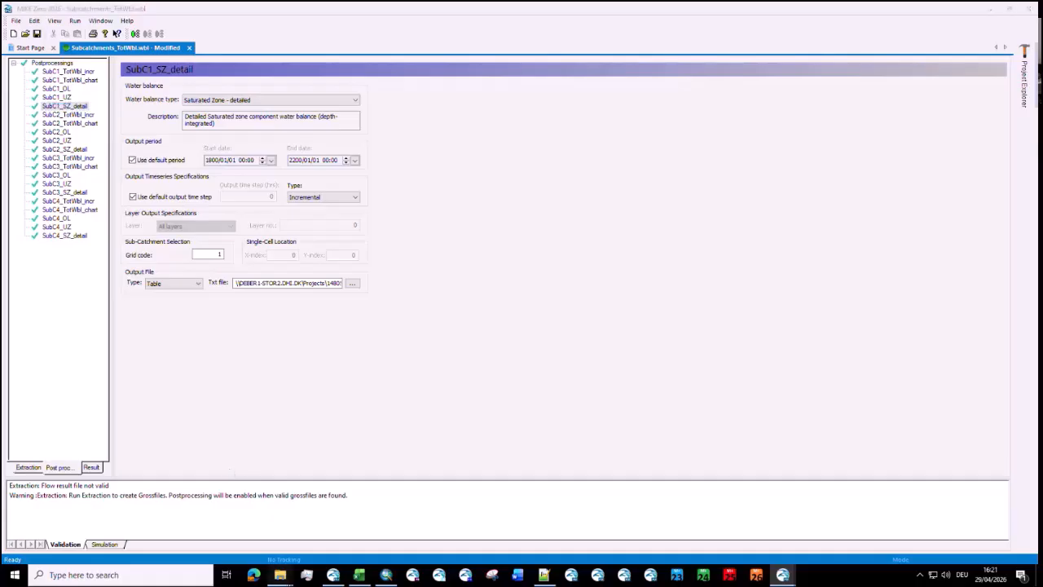
click(268, 530)
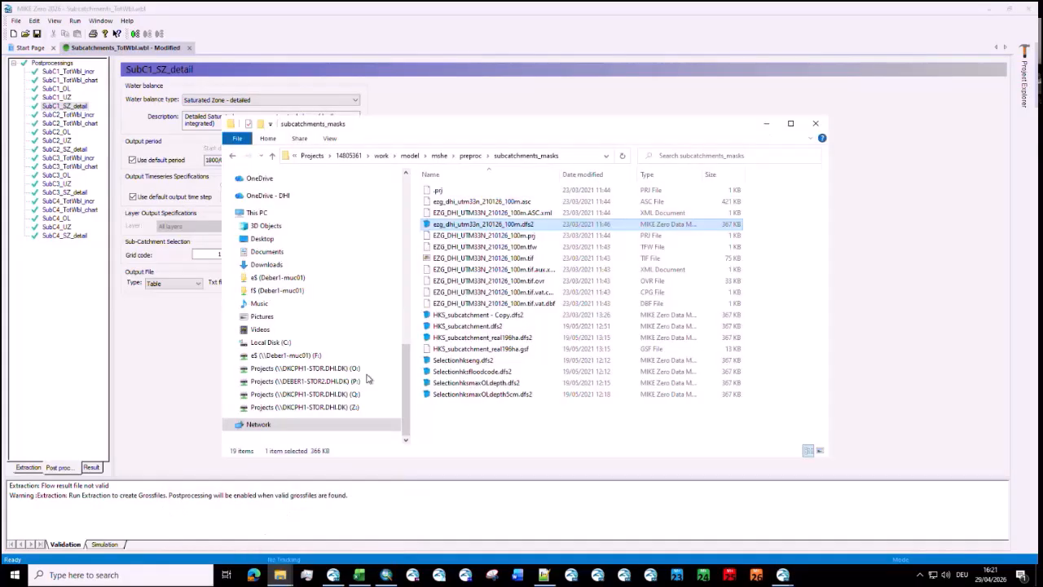
click(442, 159)
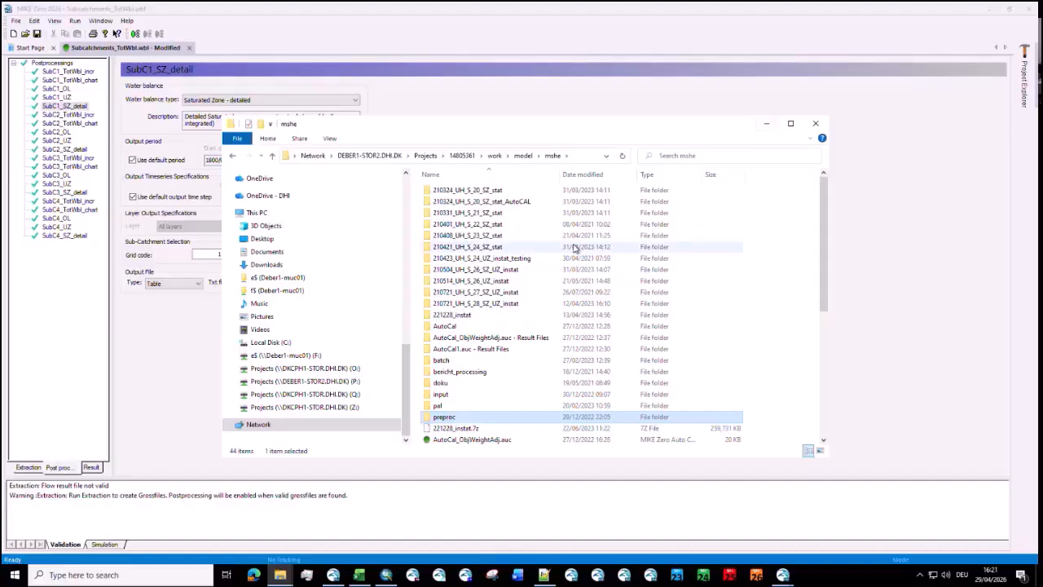
Step: Switch to the local 1_Karup_3yr_test folder, go to analysis\wbl and open WaterBalancePar1.wbl in Notepad++
click(114, 98)
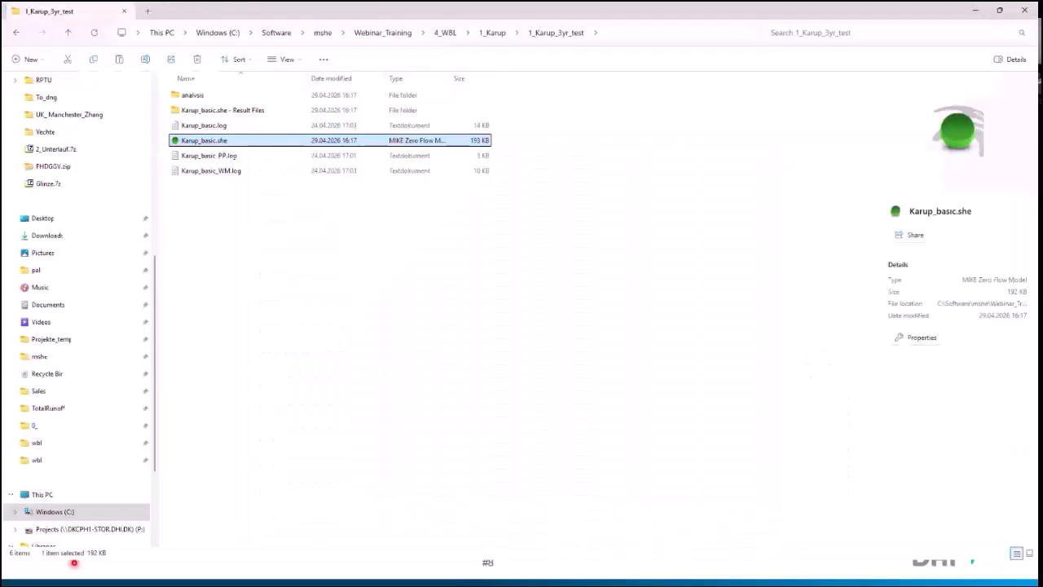
click(249, 133)
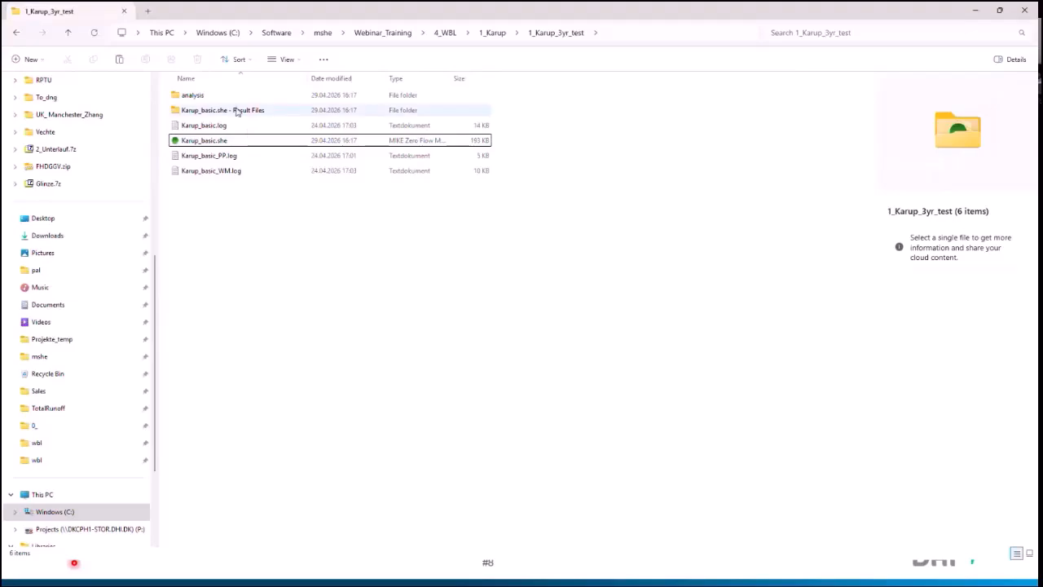
double_click(233, 100)
double_click(225, 102)
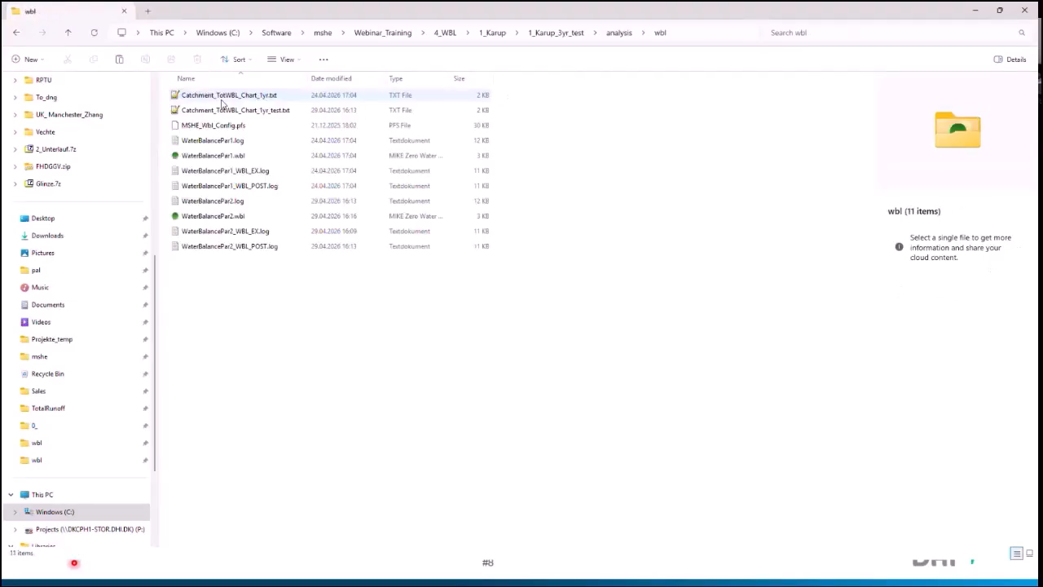
click(219, 155)
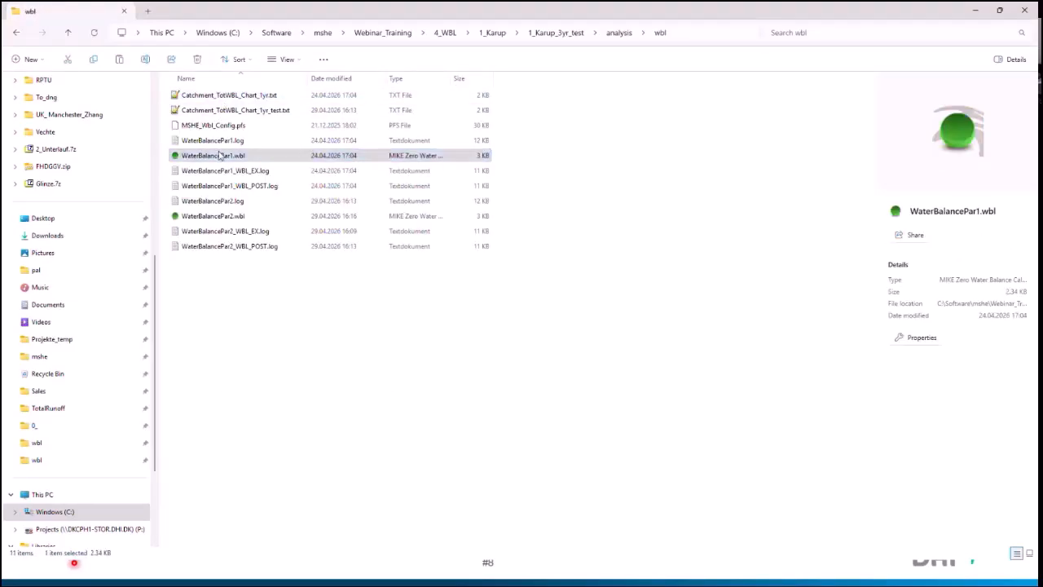
right_click(220, 155)
click(271, 335)
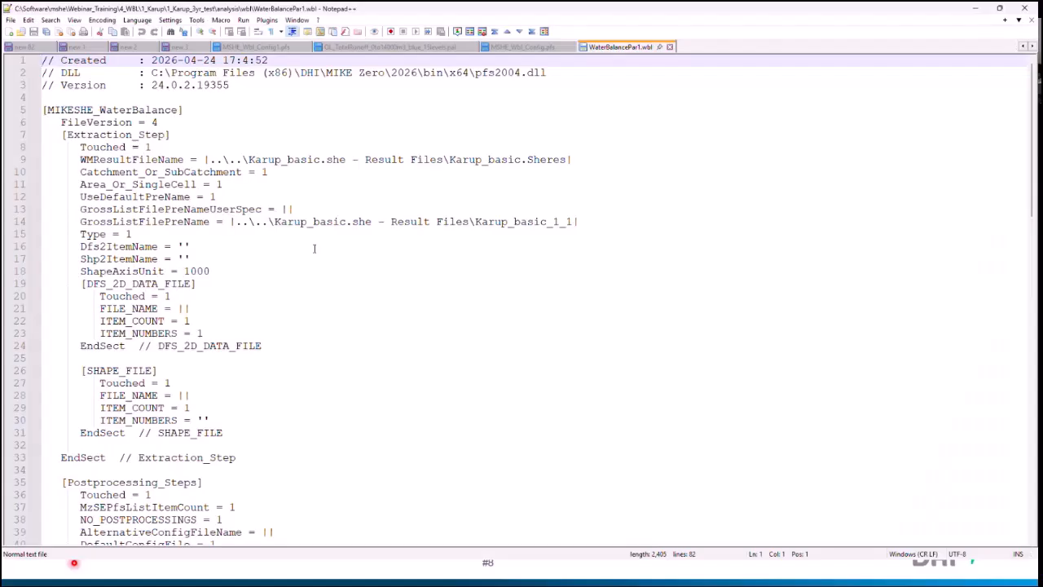
Step: Examine the postprocessing parameters in WaterBalancePar1.wbl, close the file and minimize Notepad++
scroll(323, 245, down, 1)
scroll(323, 245, down, 11)
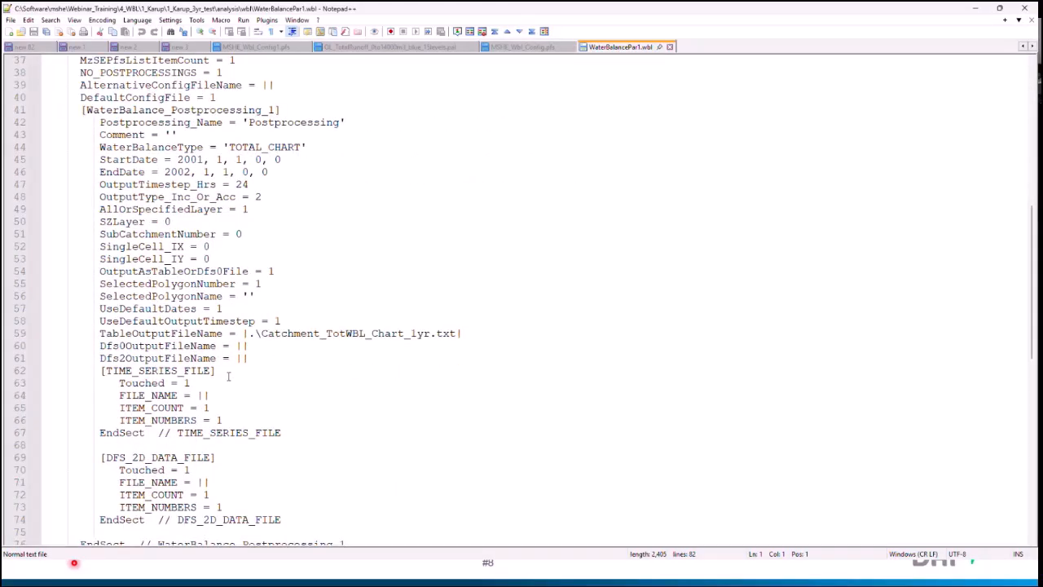
scroll(229, 375, up, 2)
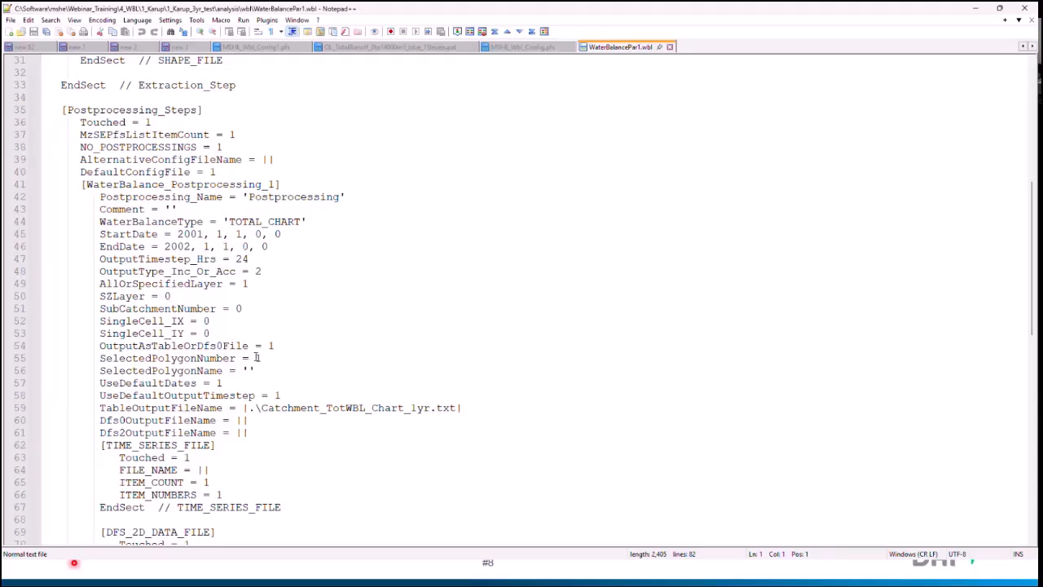
click(668, 48)
click(975, 8)
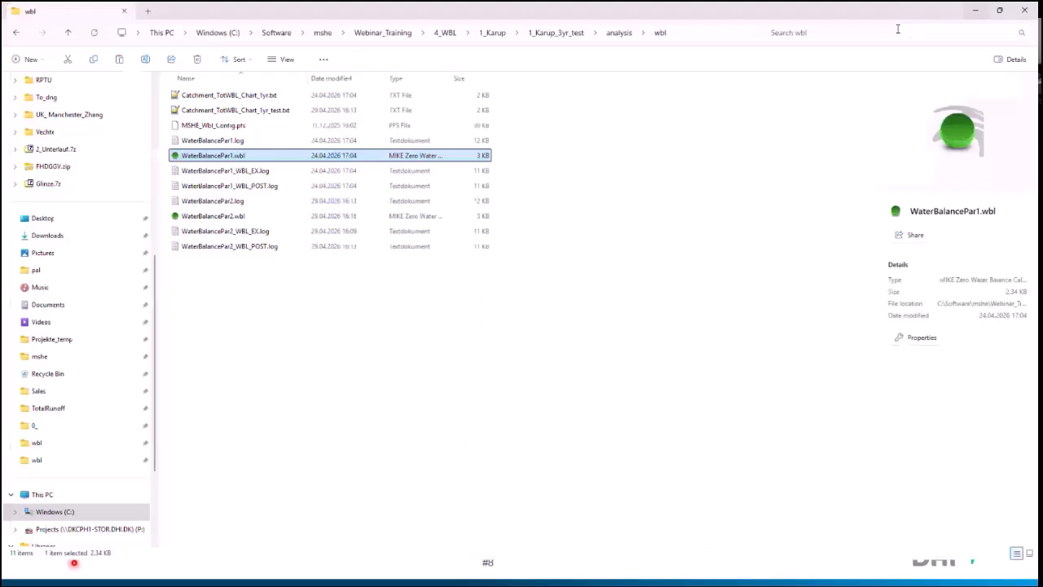
Step: Return to the remote session, switch to the PDF report and examine the yearly Gesamtbilanz bar chart in Abbildung 8-1
click(317, 337)
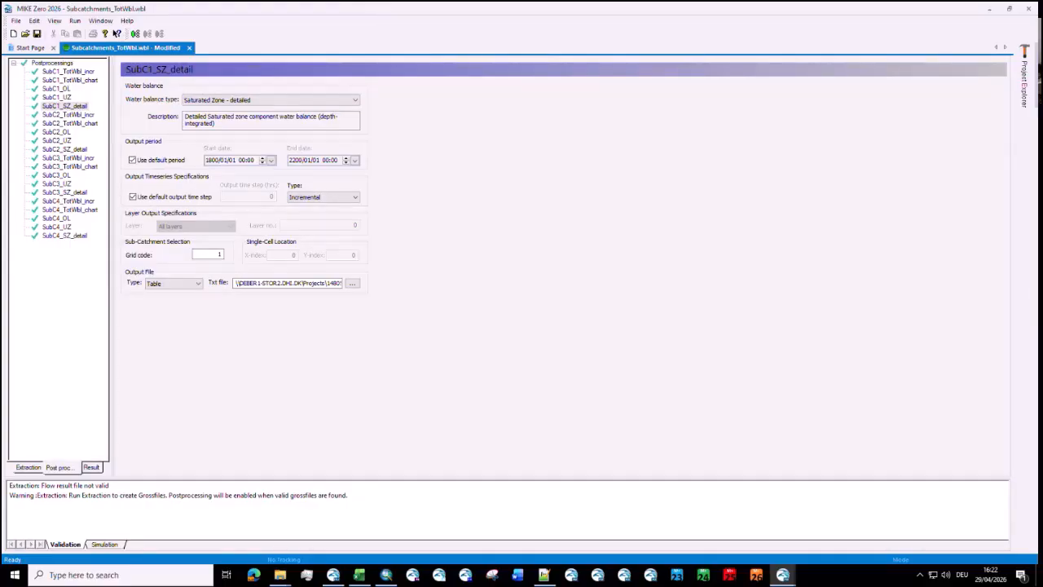
key(alt+Tab)
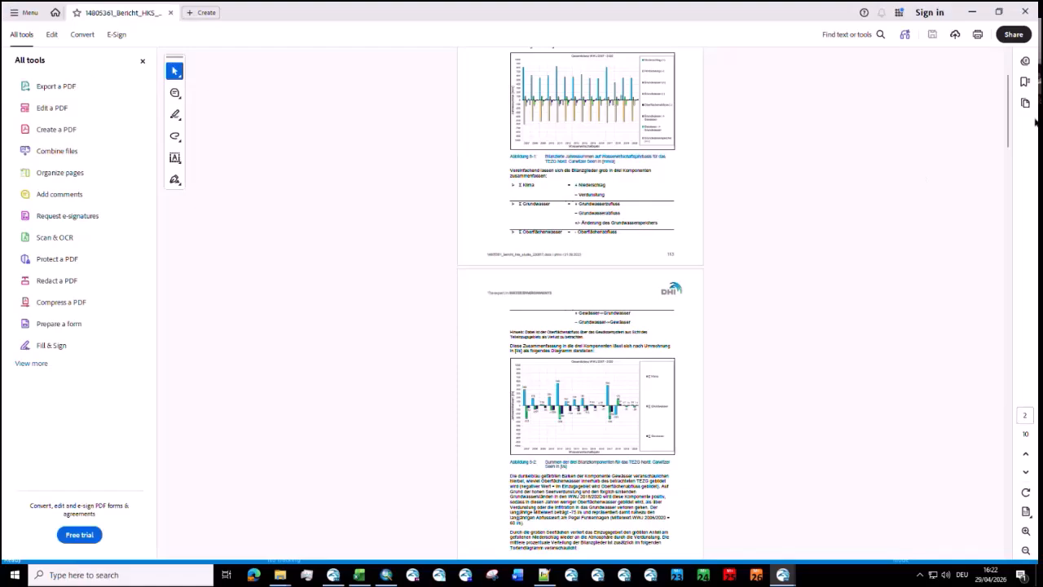
scroll(643, 89, up, 3)
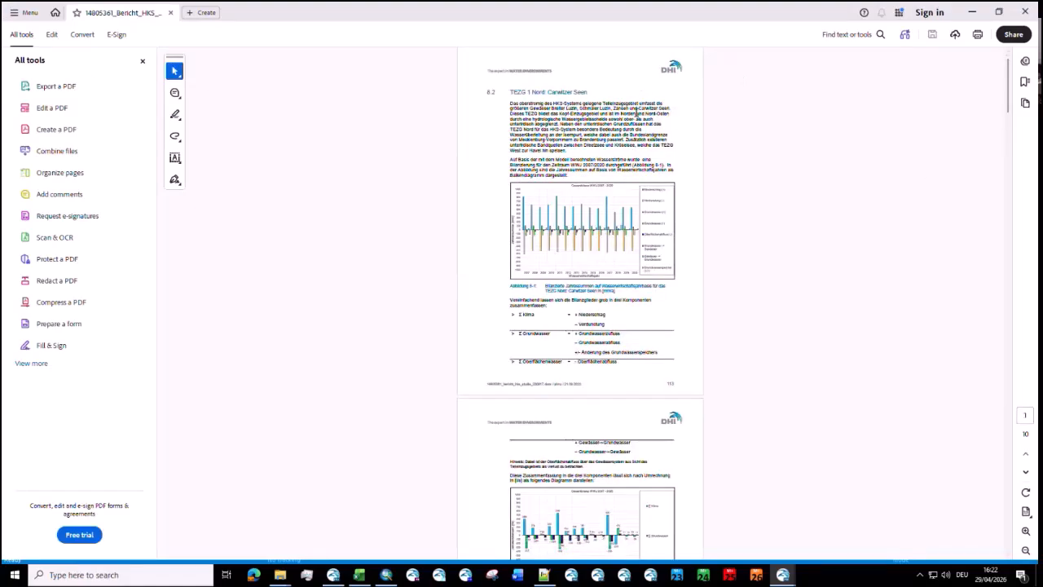
ctrl+scroll(638, 114, up, 3)
ctrl+scroll(638, 162, up, 1)
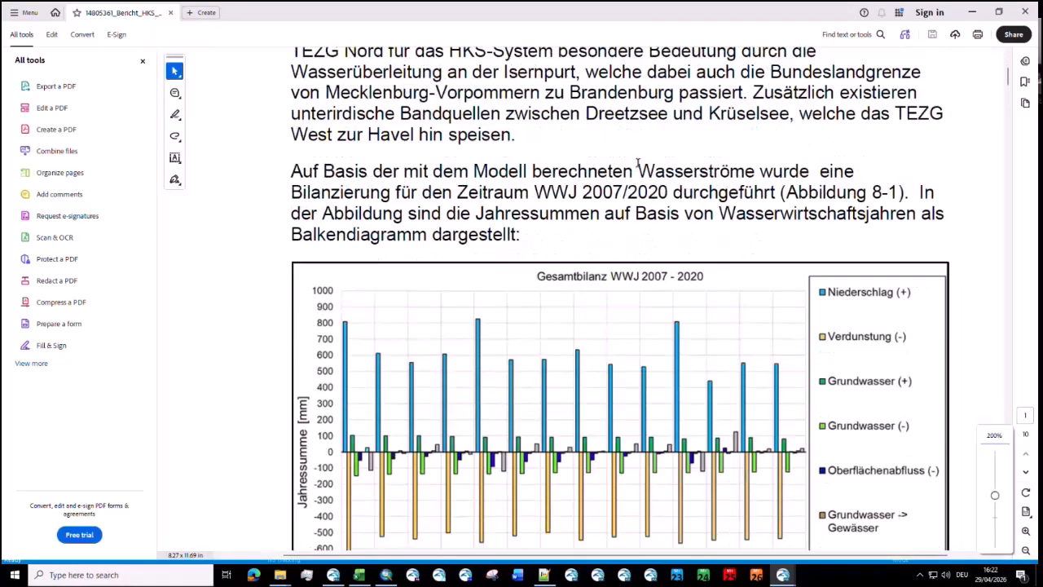
scroll(638, 163, down, 3)
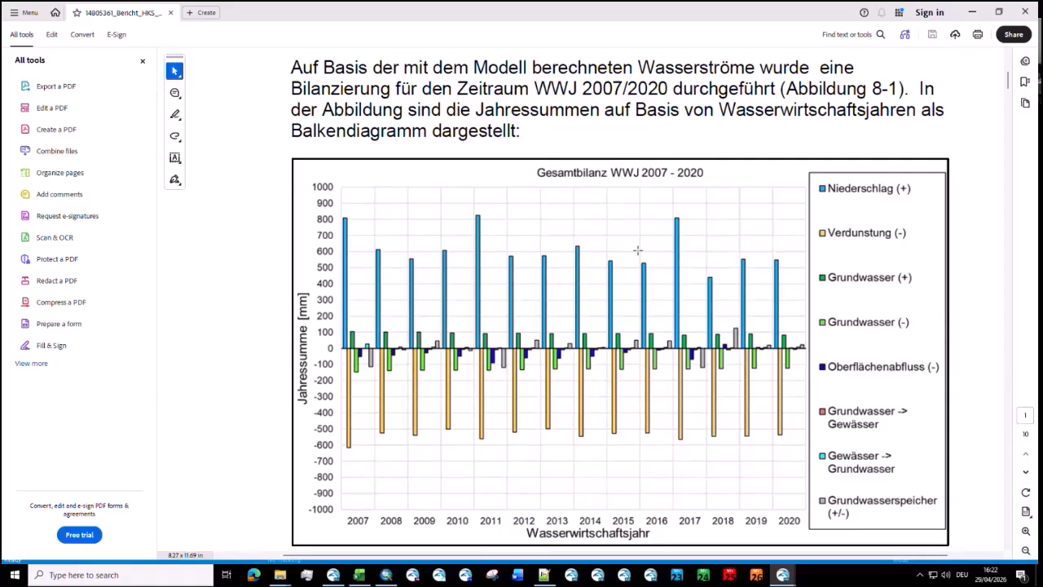
scroll(637, 250, down, 1)
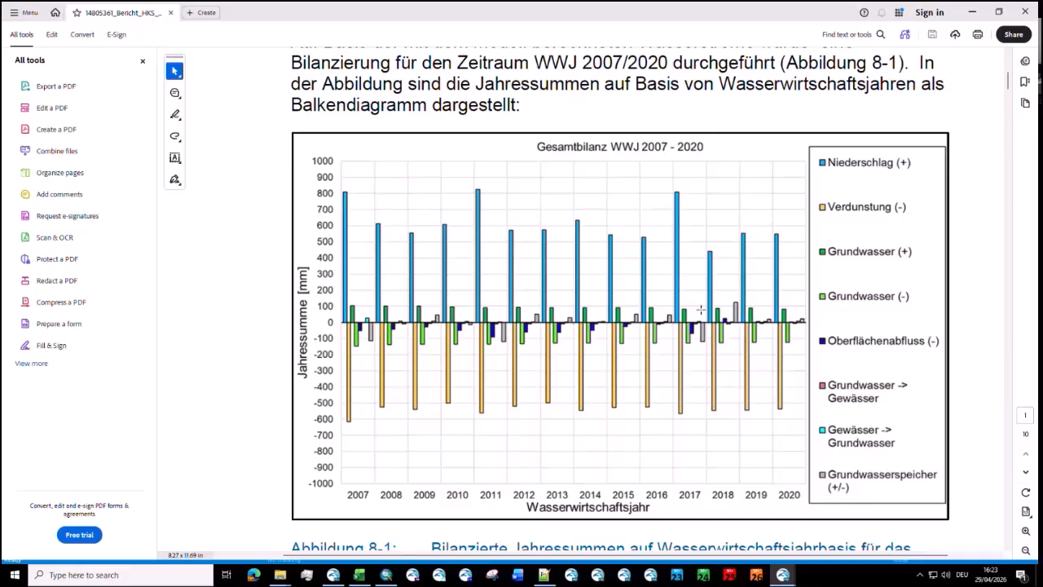
Step: Examine the Abbildung 8-2 bar chart summarizing the Klima, Grundwasser and Gewässer balance components on the next report page
scroll(705, 351, down, 5)
ctrl+scroll(706, 334, down, 2)
scroll(705, 322, down, 3)
scroll(706, 312, down, 10)
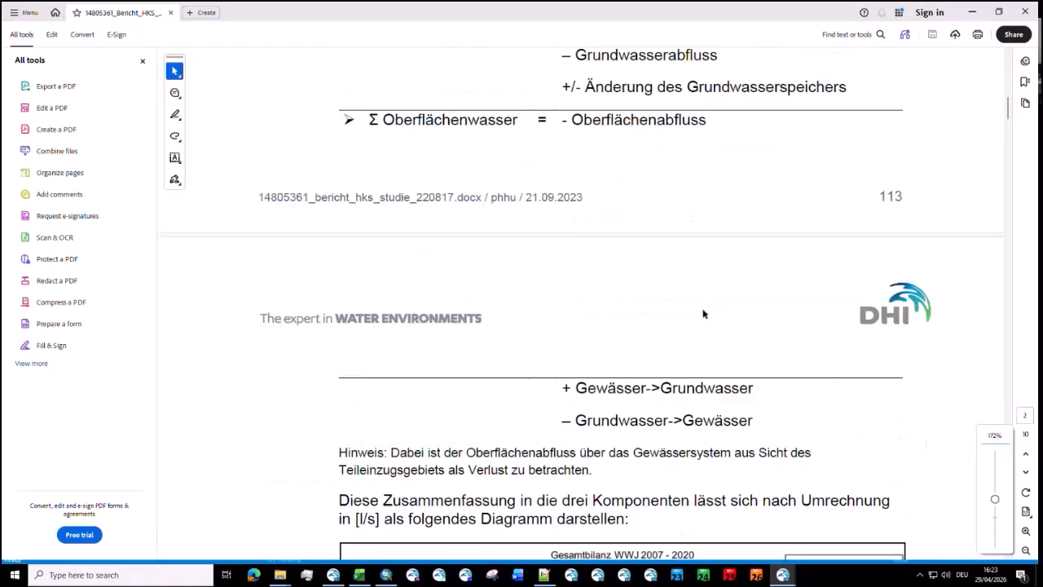
ctrl+scroll(722, 359, up, 1)
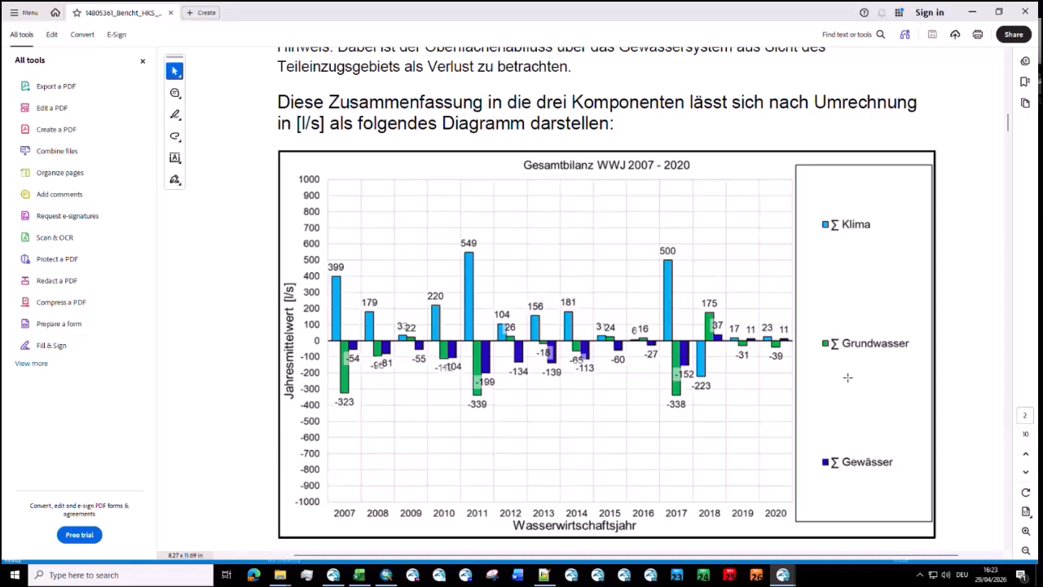
ctrl+scroll(600, 368, down, 1)
ctrl+scroll(577, 348, down, 1)
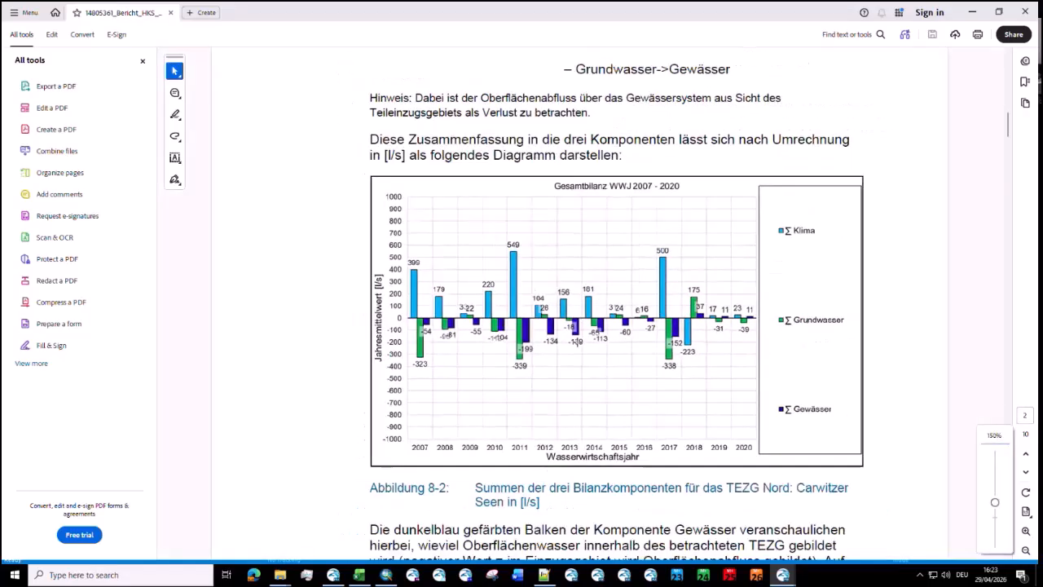
Step: Examine the Abbildung 8-3 pie chart of percentage inflow and outflow shares
scroll(579, 338, down, 10)
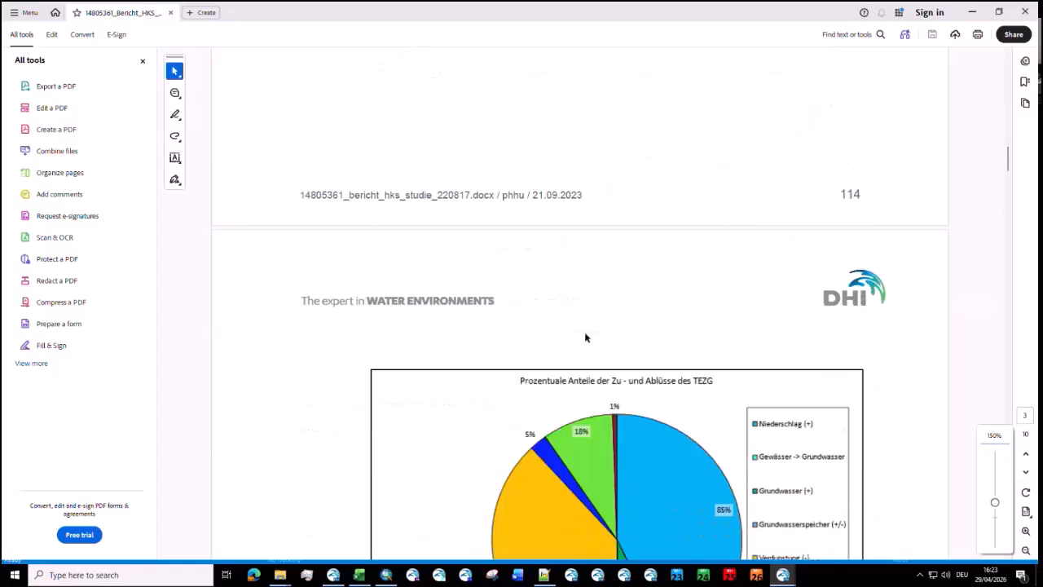
scroll(584, 331, down, 4)
ctrl+scroll(636, 314, up, 1)
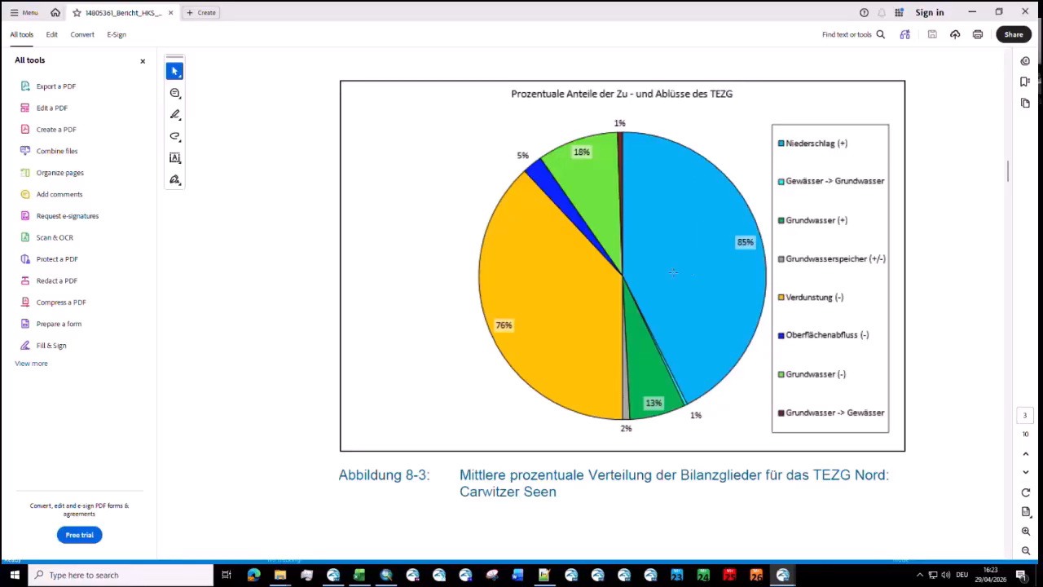
Step: Examine the TEZG Mitte balance charts in Abbildung 8-4 to 8-6 of the report and minimize the PDF
scroll(682, 295, down, 3)
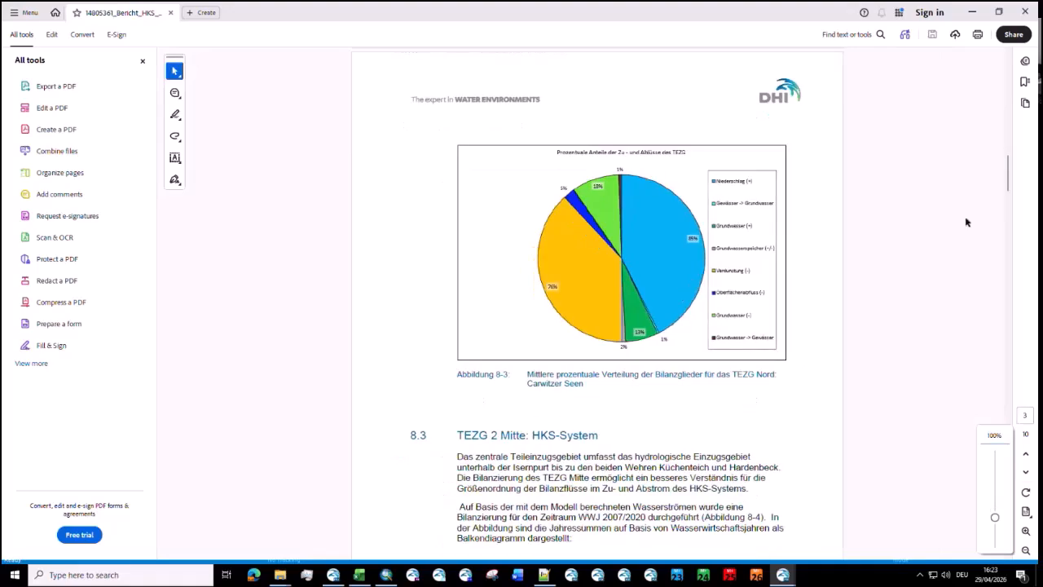
scroll(609, 278, down, 15)
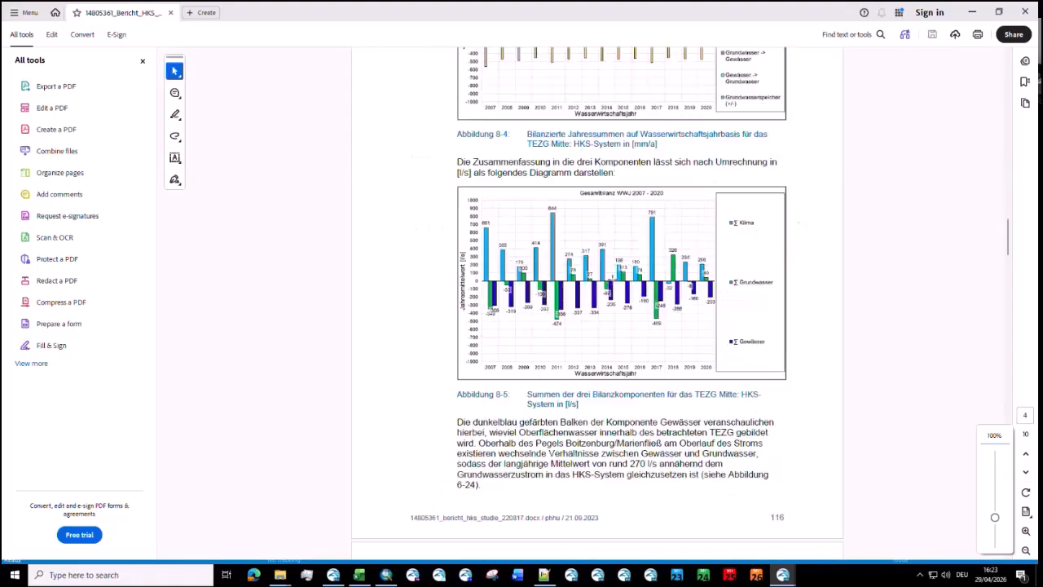
scroll(613, 280, down, 5)
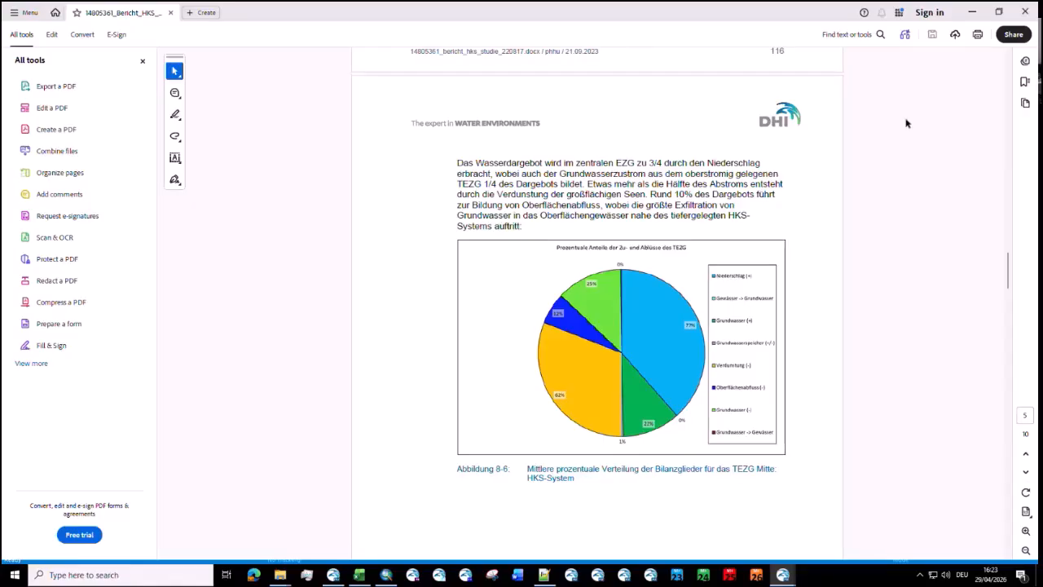
click(975, 12)
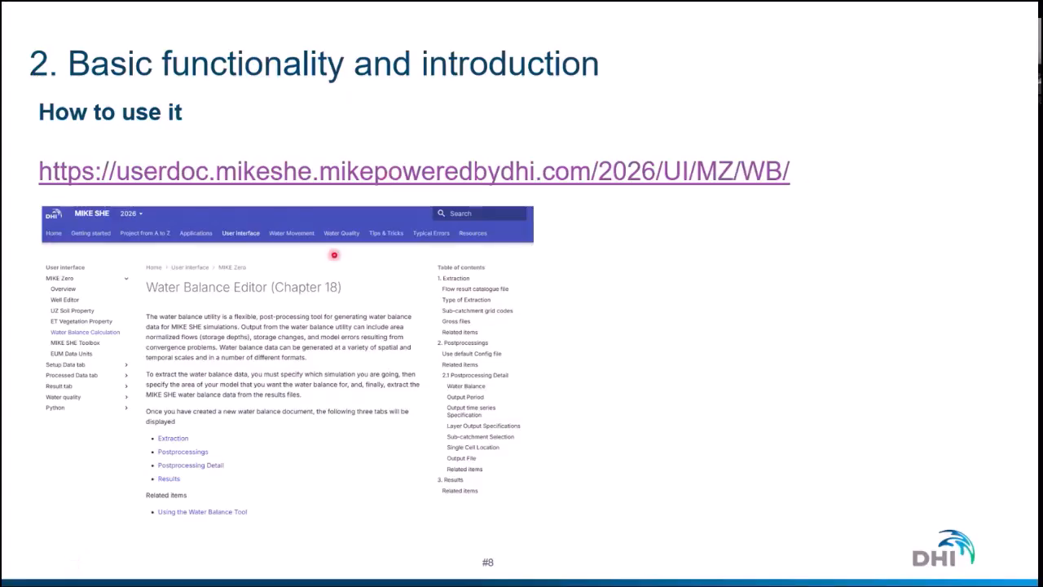
Step: Advance to the debugging slide, switch to MIKE Zero and examine the total water balance chart of WaterBalancePar1.wbl, closing it when done
key(Right)
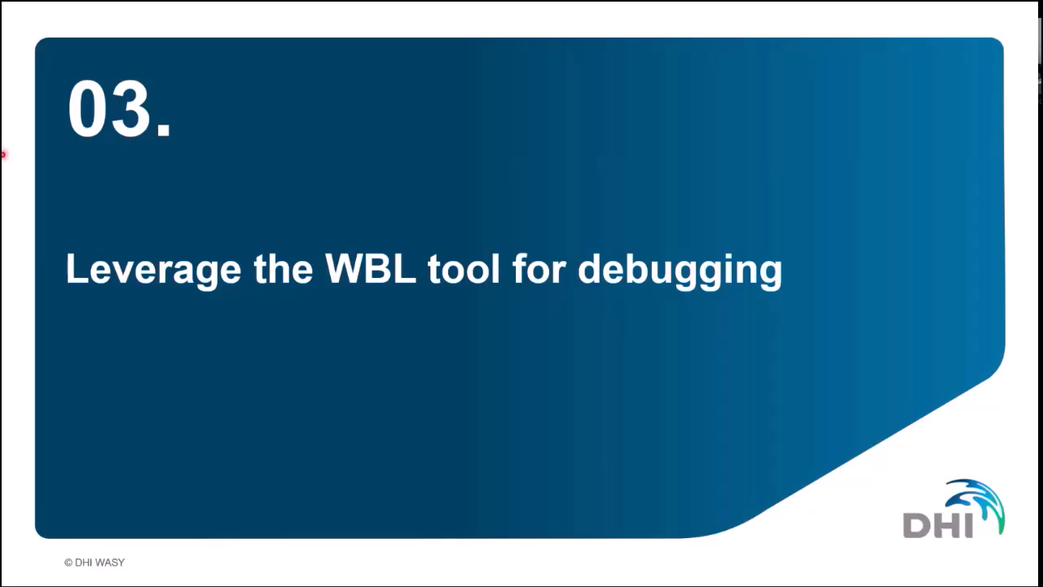
key(alt+Tab)
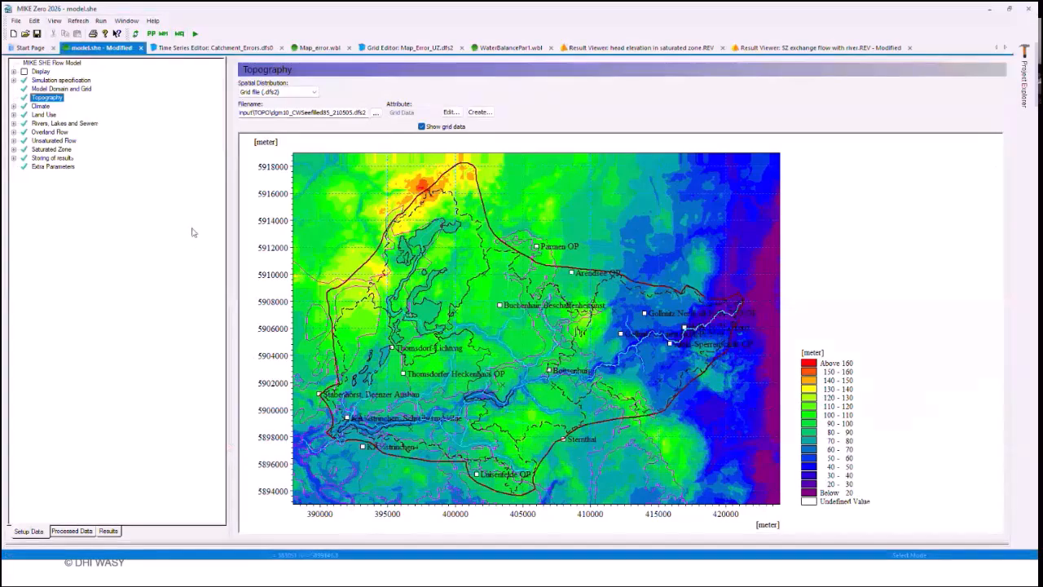
click(317, 48)
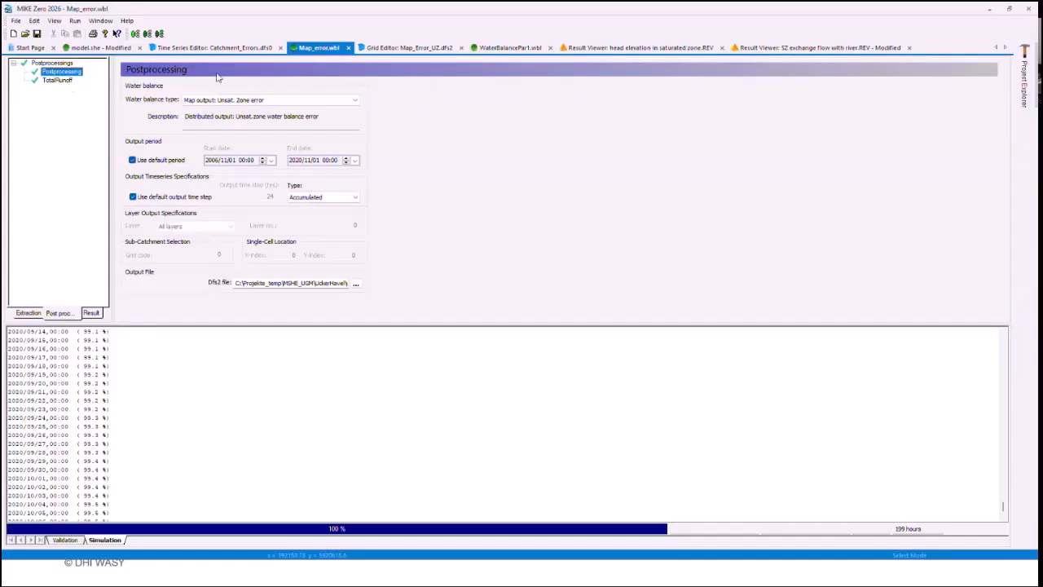
click(510, 47)
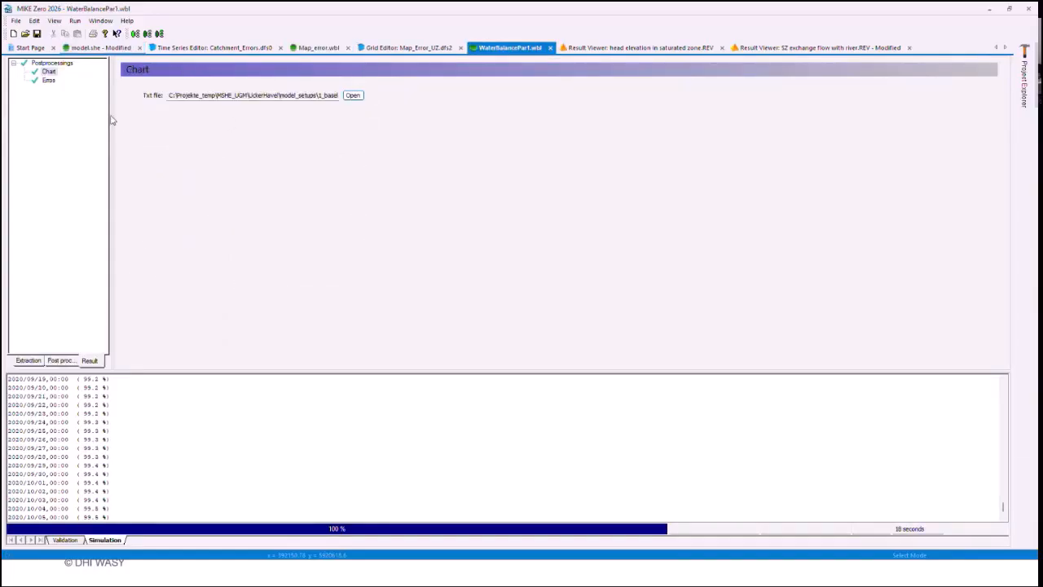
click(356, 96)
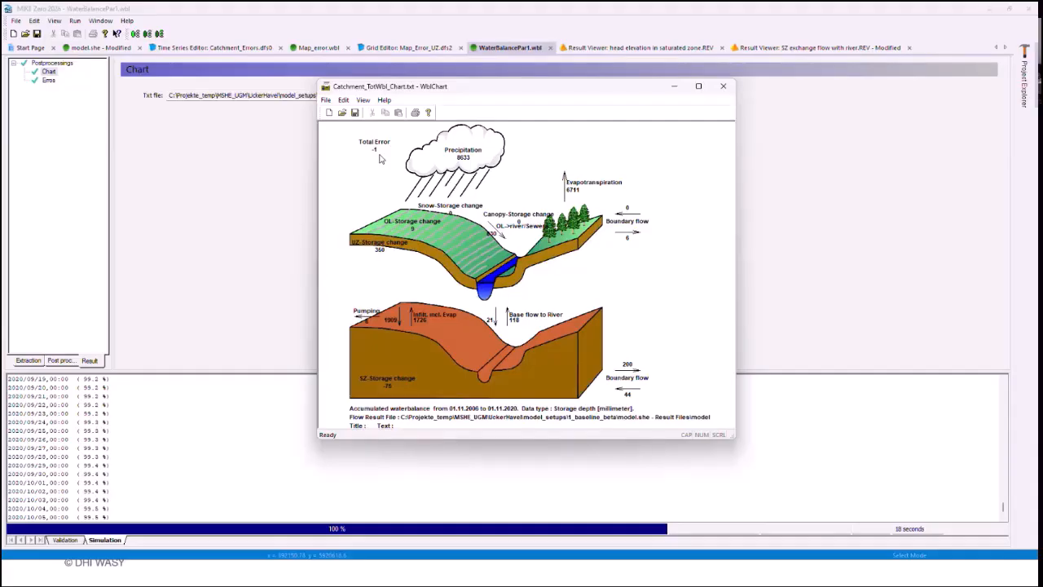
click(723, 85)
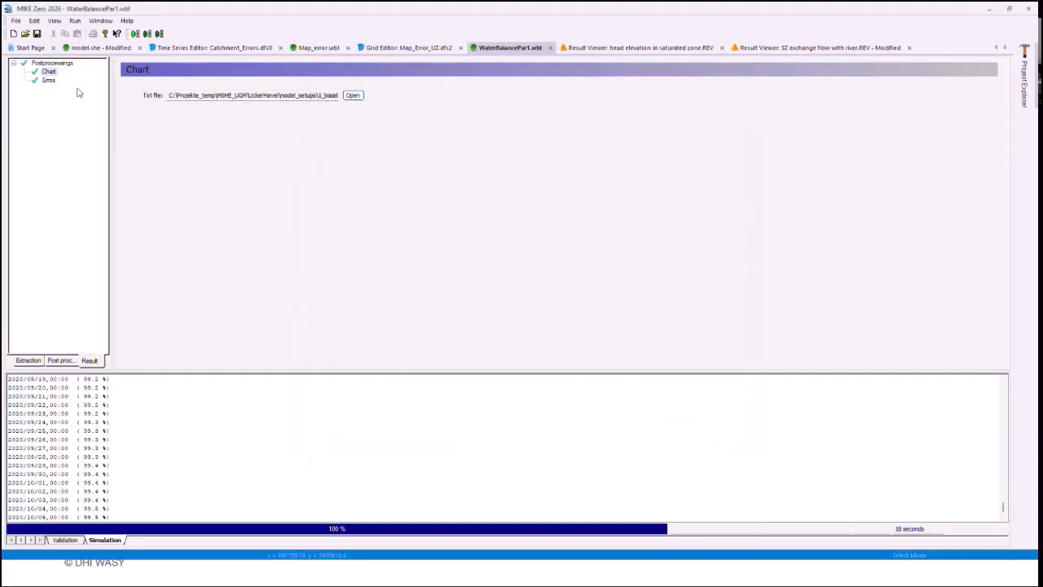
Step: Review the catchment extraction settings and the Erros postprocessing with its Error of each component type and time series file output
click(39, 363)
click(225, 135)
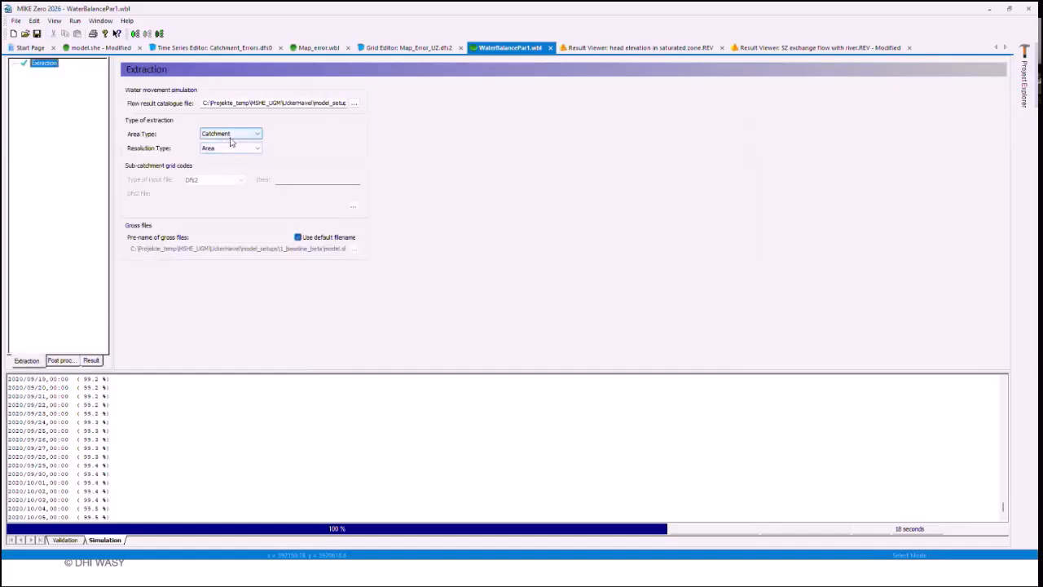
click(62, 359)
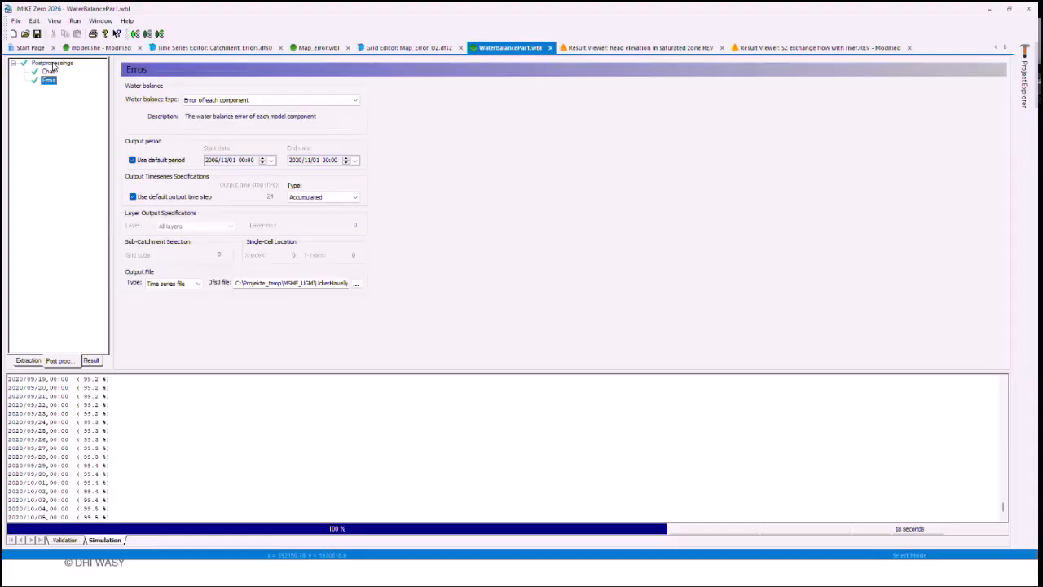
click(218, 102)
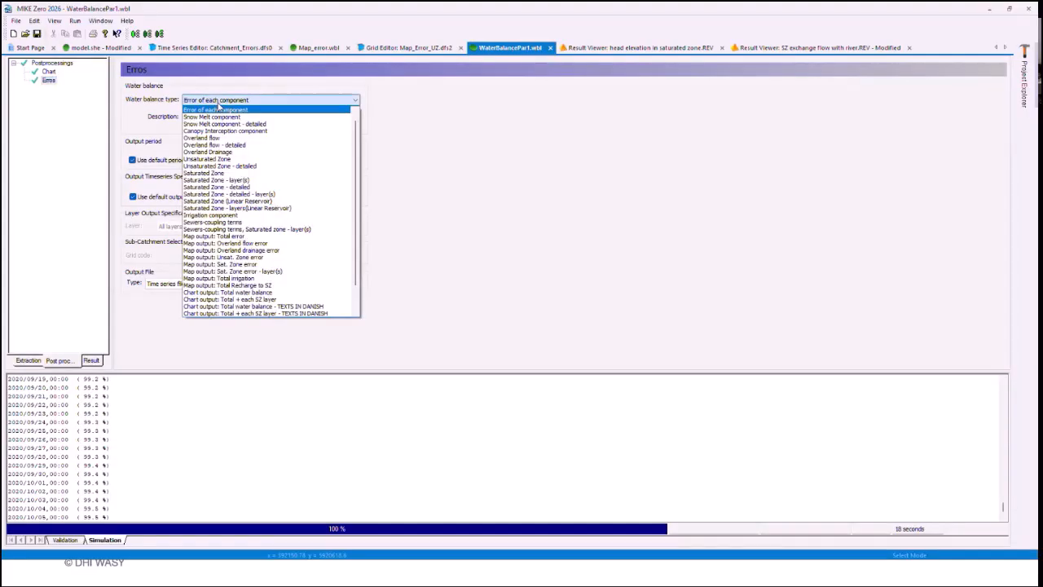
click(221, 110)
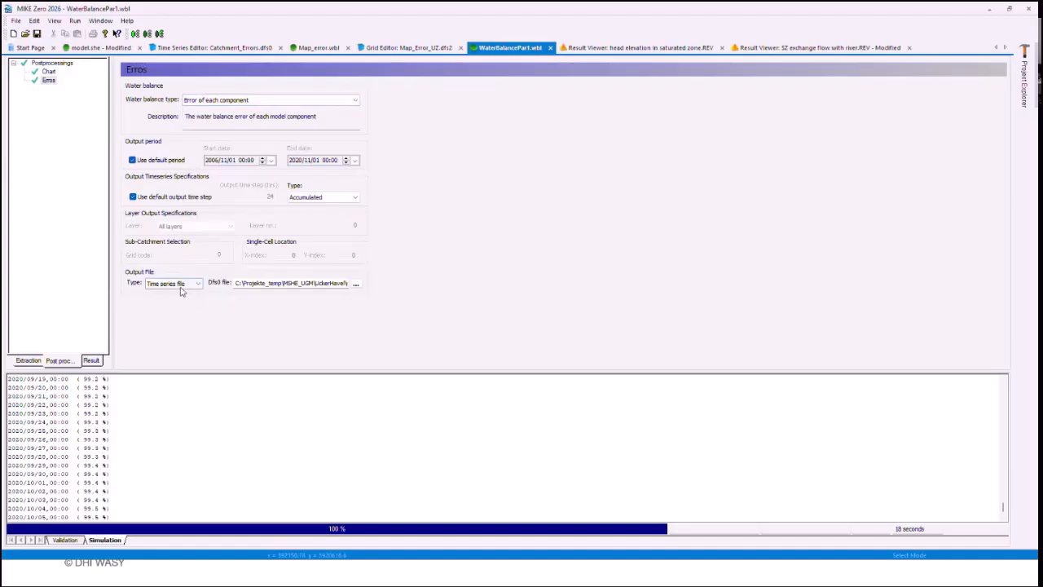
click(181, 287)
click(183, 291)
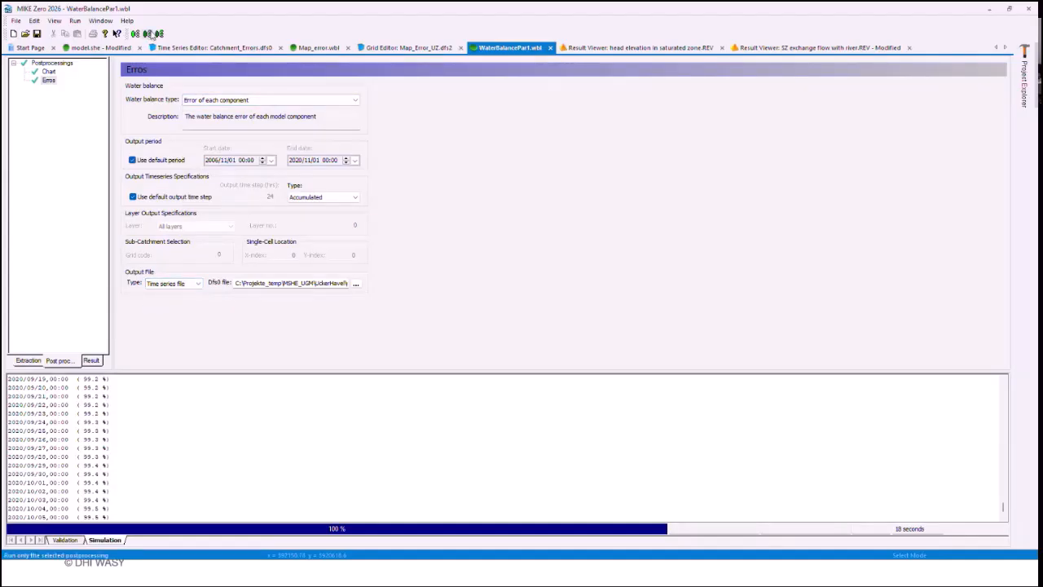
Step: Display the Erros result time series in WaterBalancePar1.wbl and open its time series file
click(93, 357)
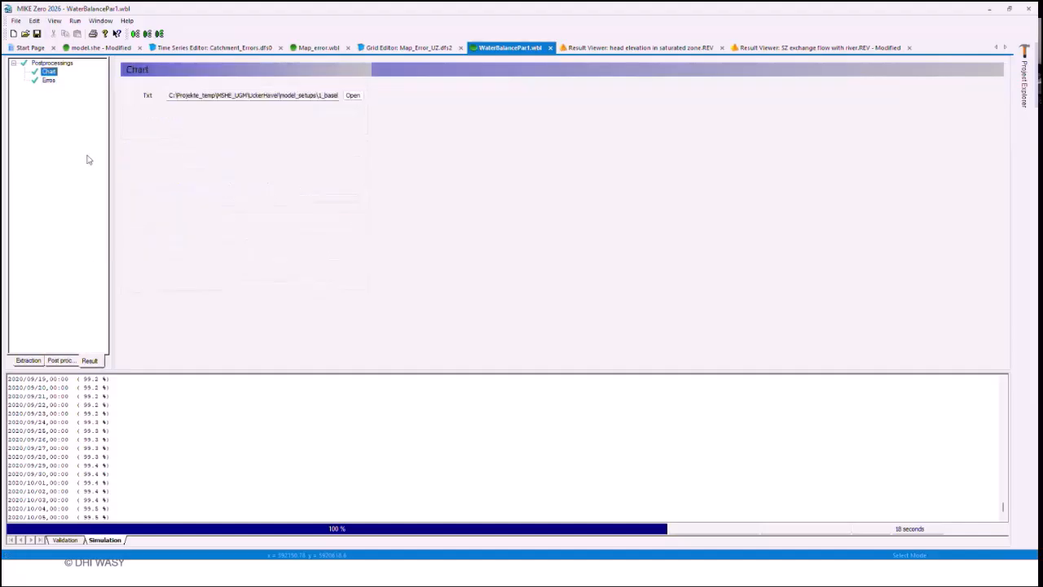
click(49, 81)
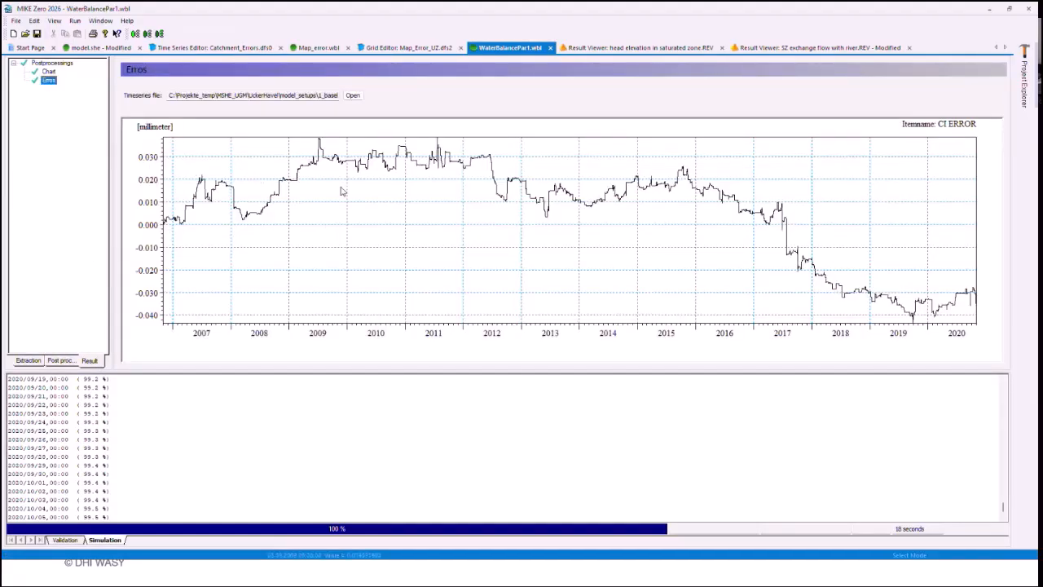
click(353, 96)
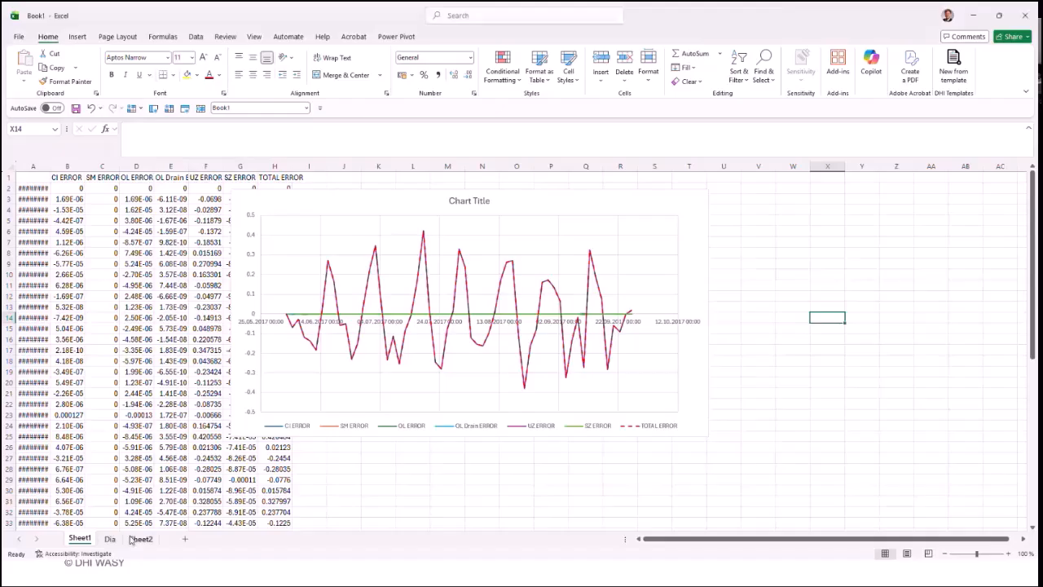
Step: In the Book1 Excel workbook, go to the start of Sheet2 and autofit the error columns B to H
click(135, 539)
click(281, 317)
key(ctrl+Up)
key(ctrl+Left)
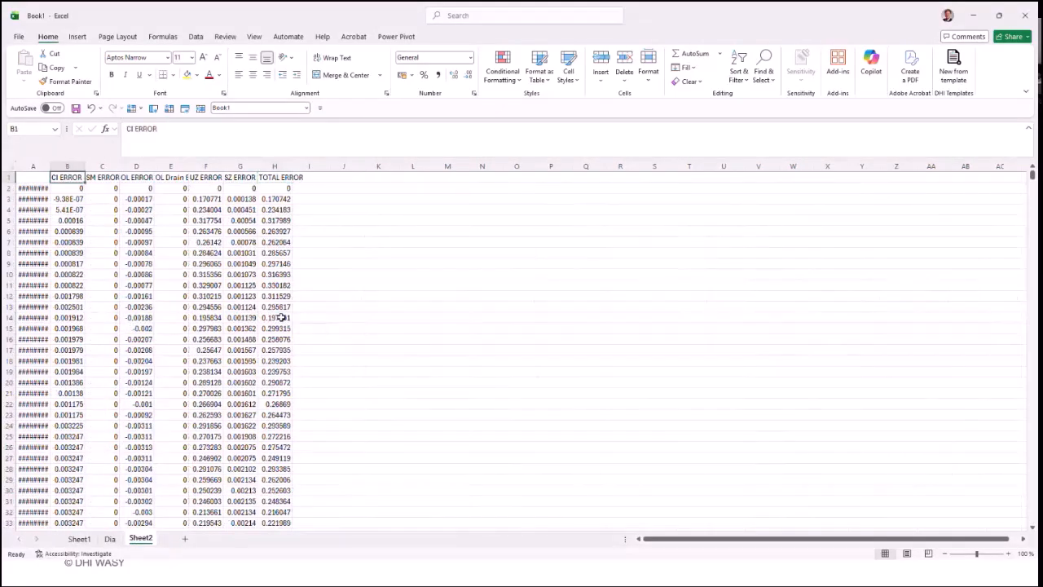
drag(68, 166, 285, 167)
double_click(291, 166)
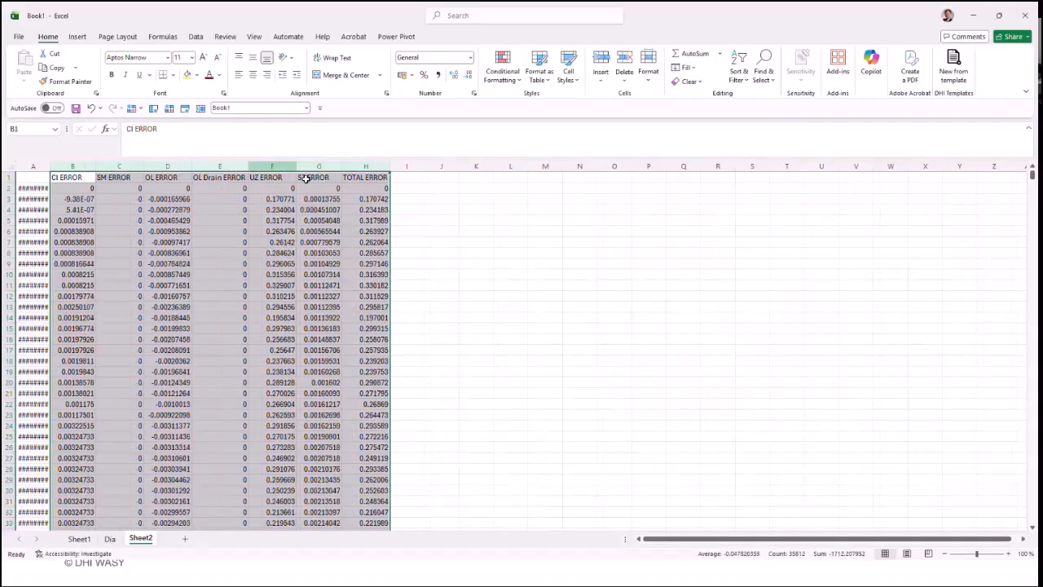
click(544, 252)
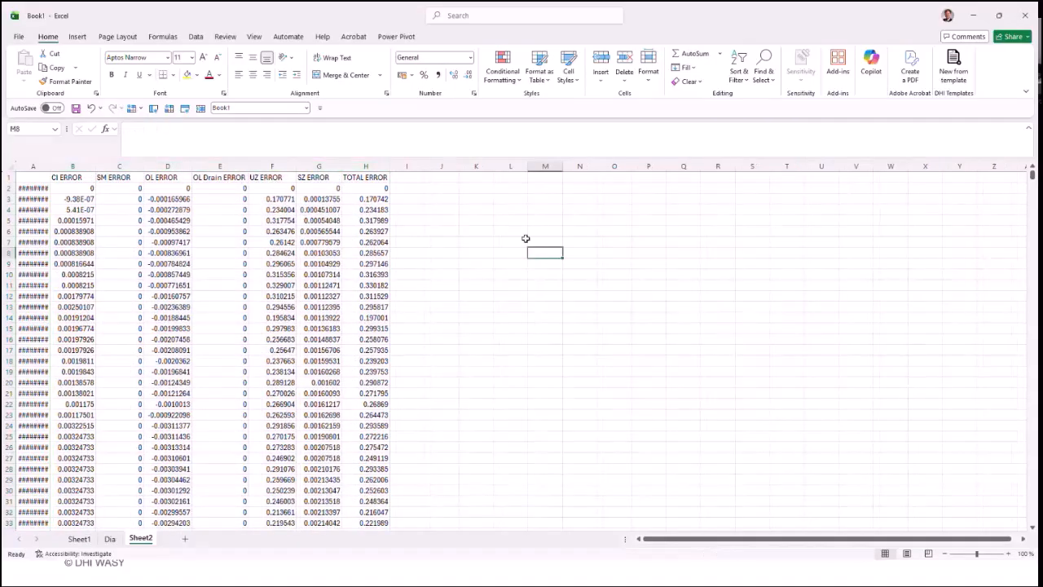
Step: Inspect the SM, CI, OL, OL Drain, UZ, SZ and TOTAL ERROR columns on Sheet2 one after another
click(112, 166)
click(75, 166)
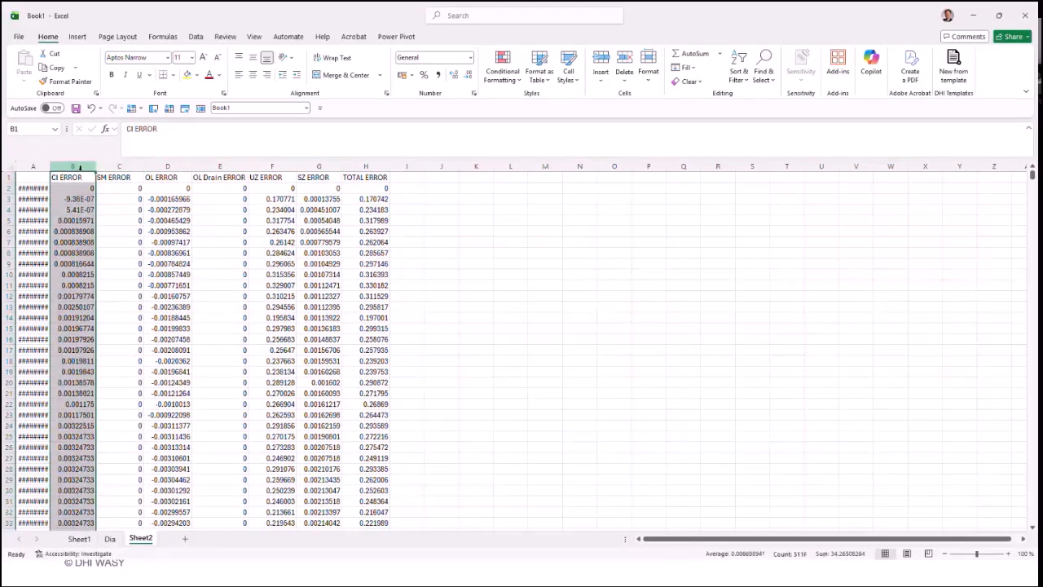
click(170, 166)
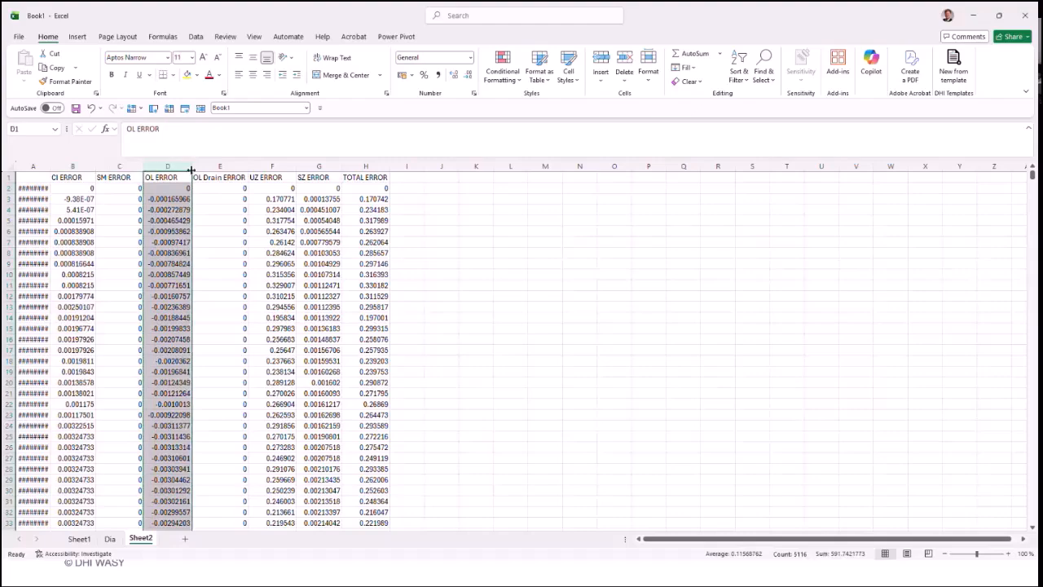
click(220, 167)
click(272, 166)
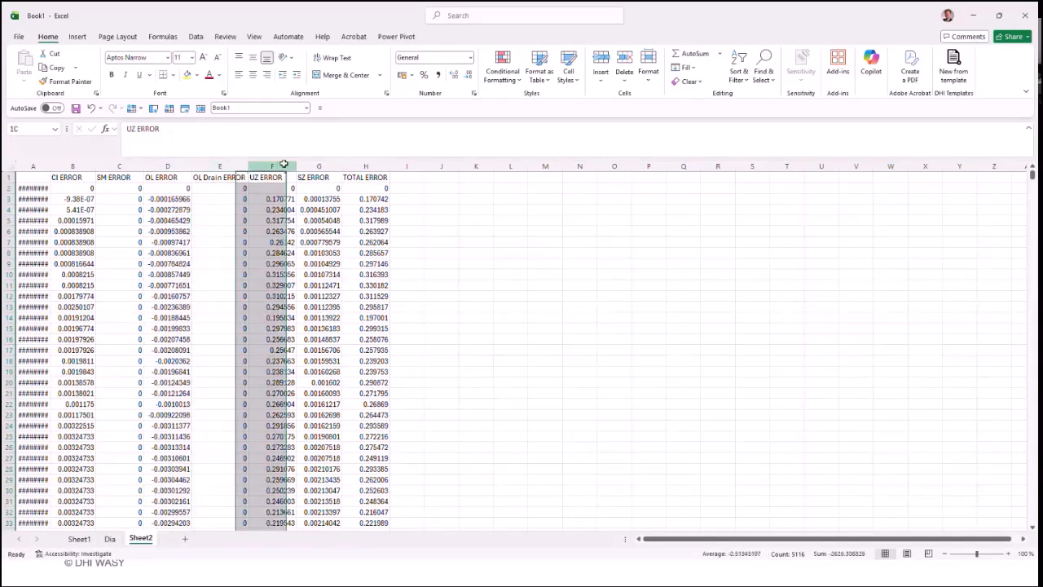
click(318, 167)
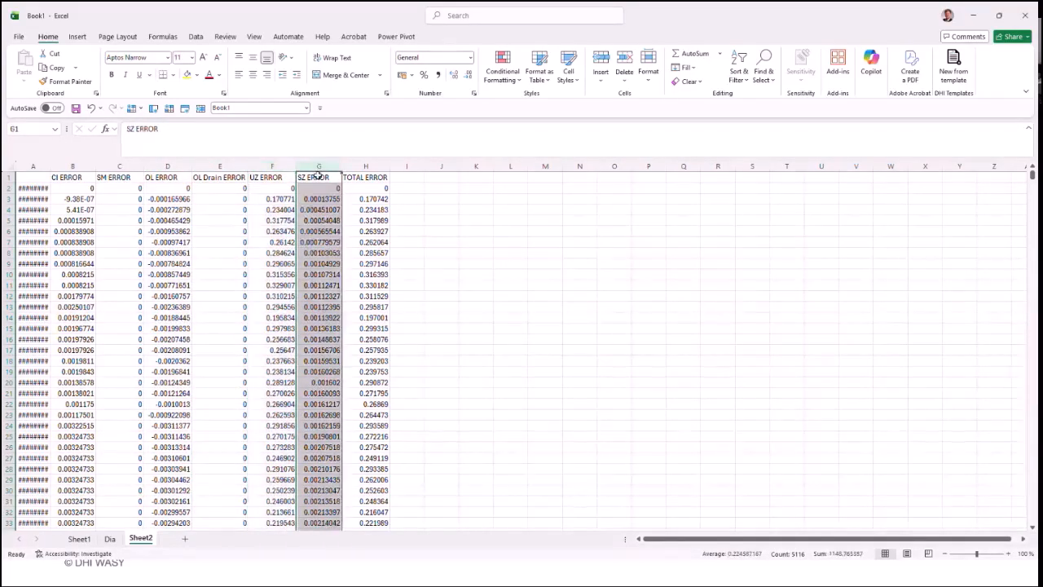
click(377, 167)
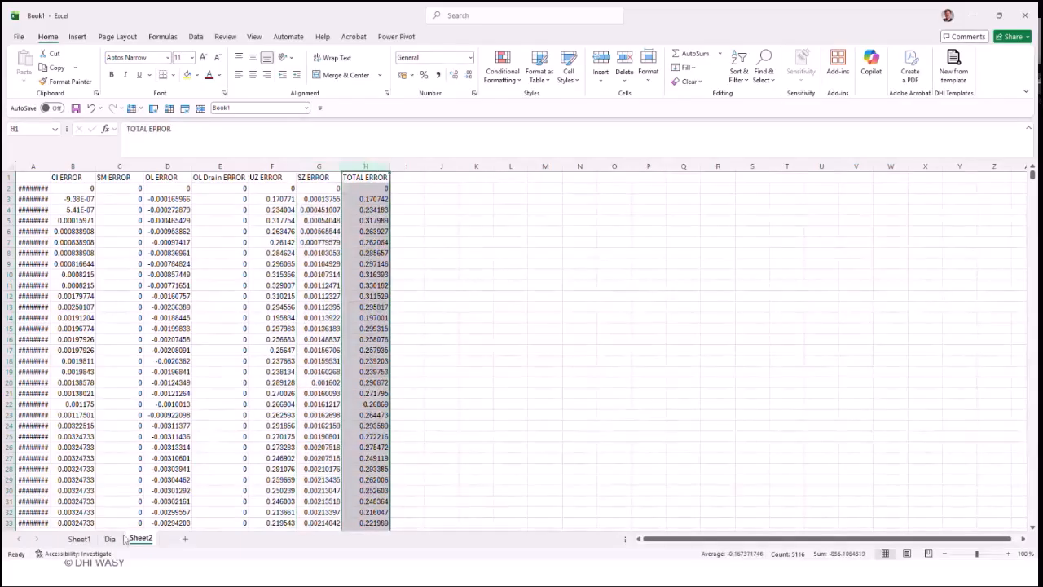
Step: On the Dia chart sheet, format the TOTAL ERROR series as a solid red line
click(110, 538)
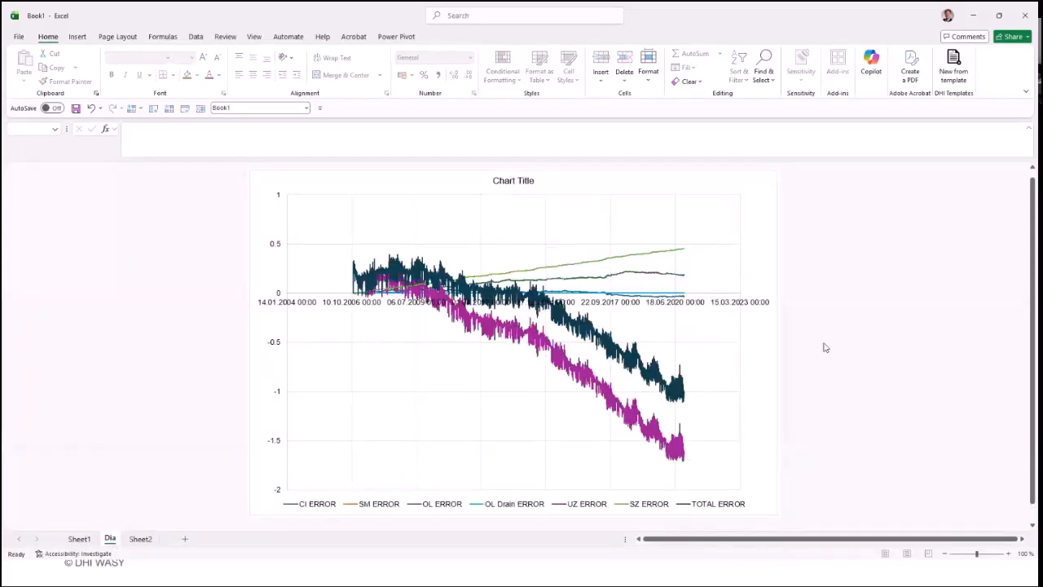
click(673, 392)
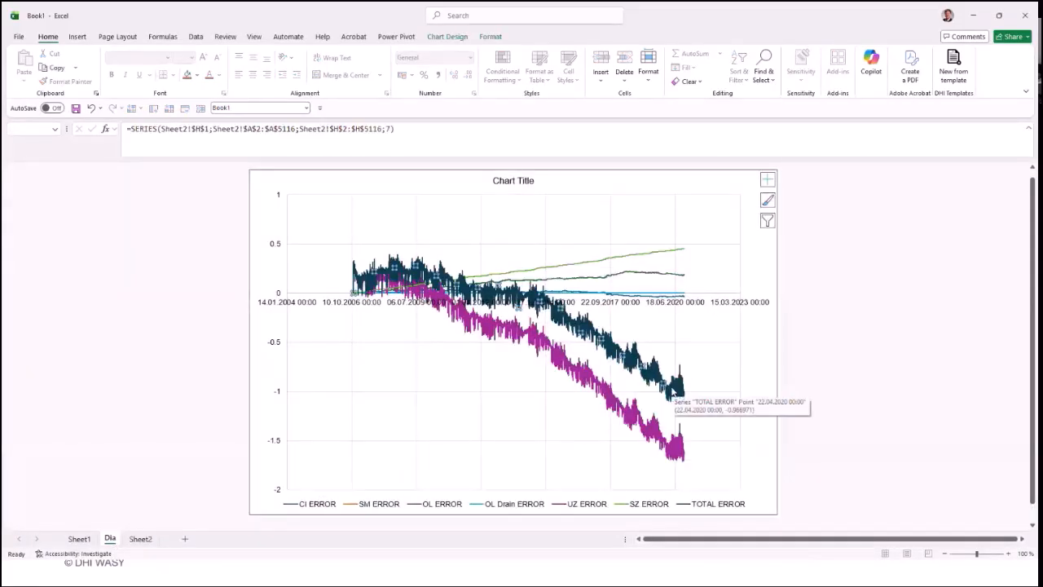
right_click(673, 392)
click(713, 504)
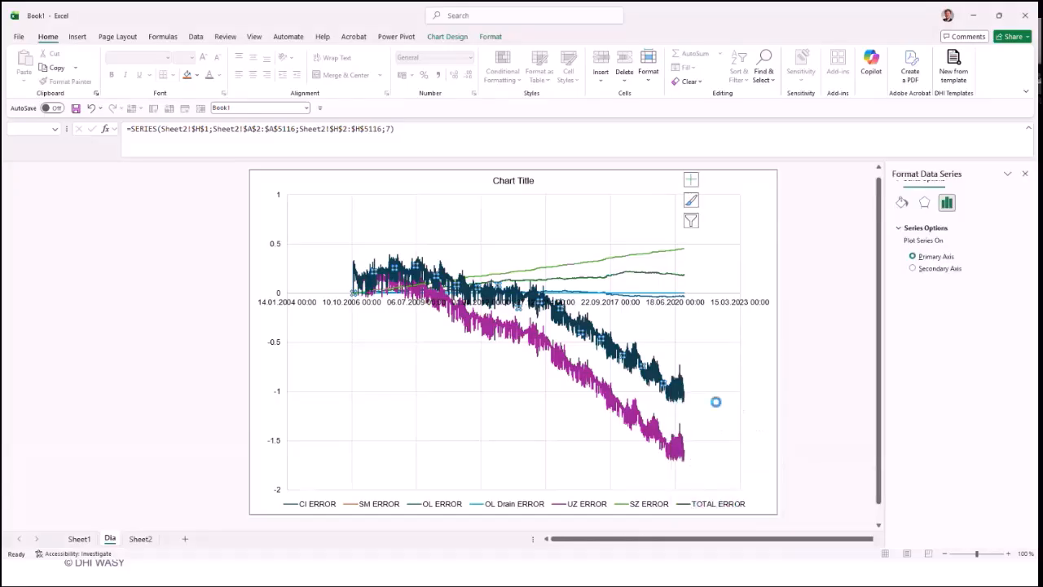
click(902, 218)
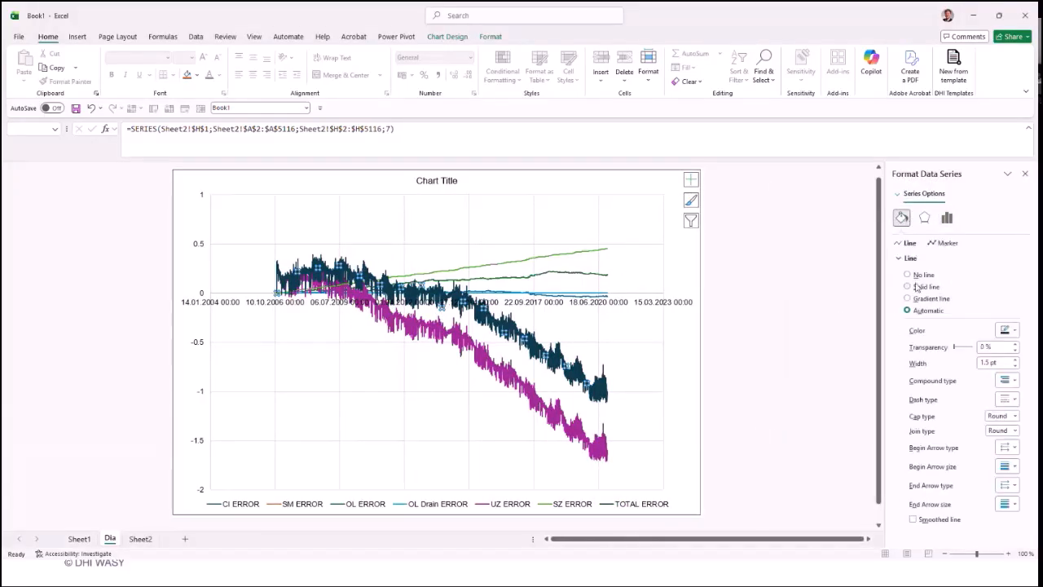
click(918, 286)
click(502, 313)
click(1007, 329)
click(911, 489)
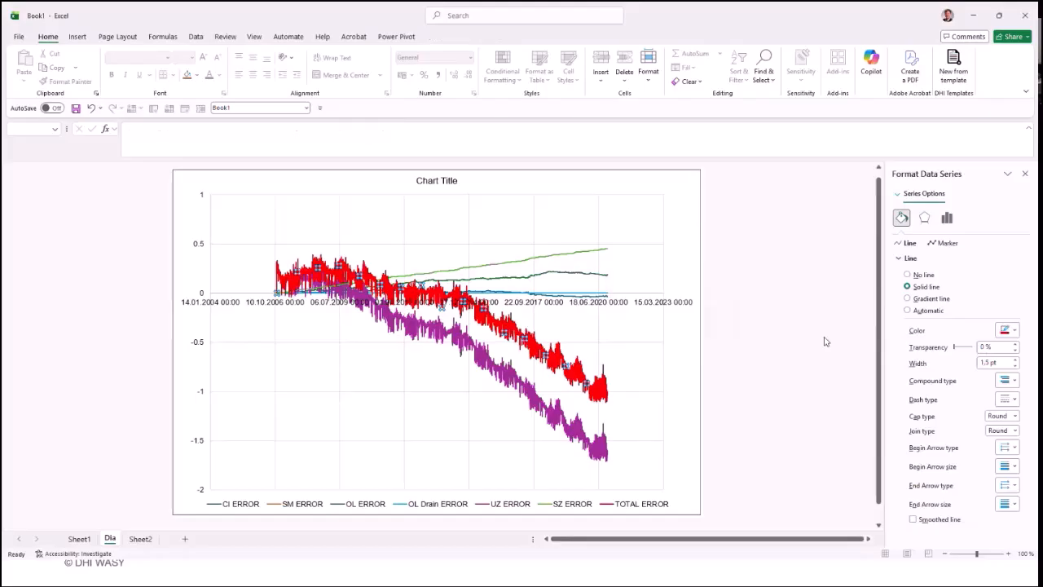
click(721, 338)
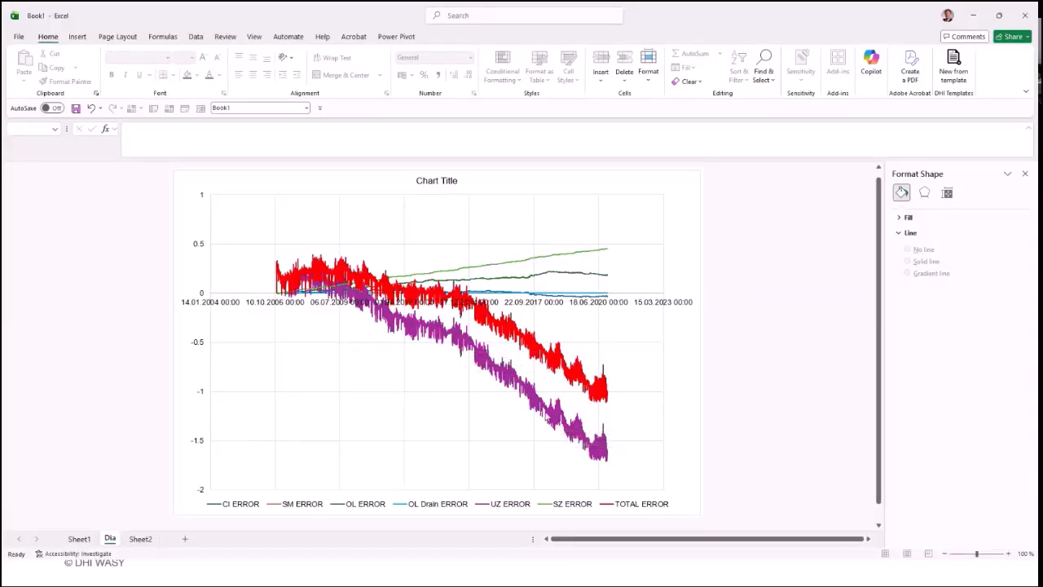
Step: Format the UZ ERROR series on the Dia chart sheet as a solid green line
click(537, 414)
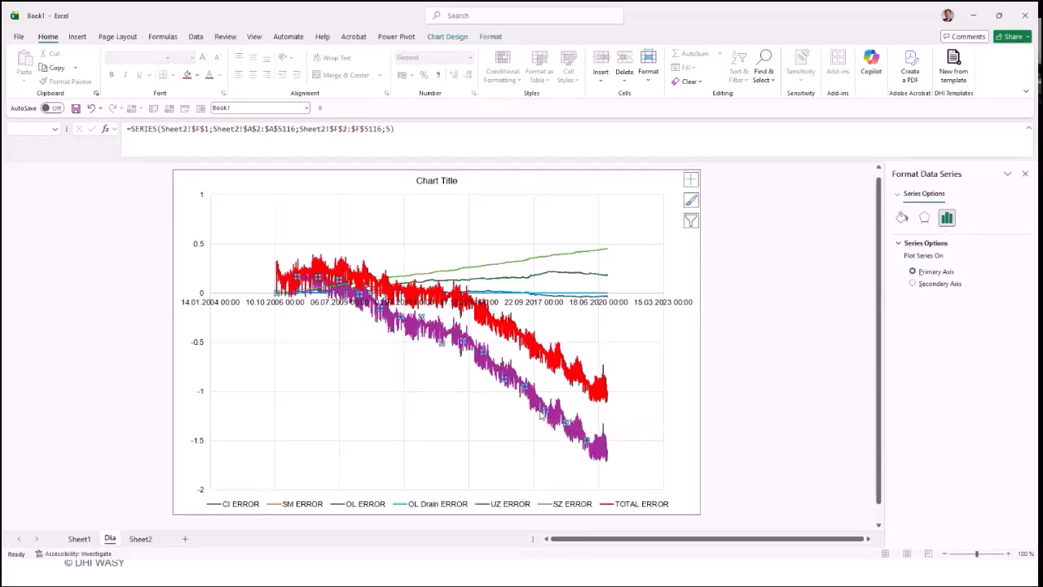
mouse_move(541, 414)
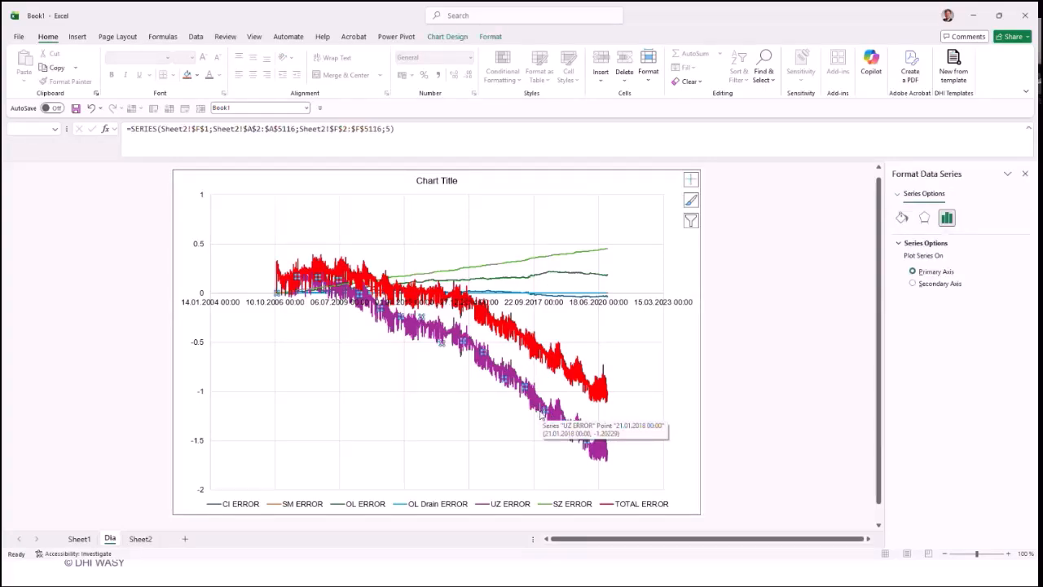
click(902, 217)
click(918, 286)
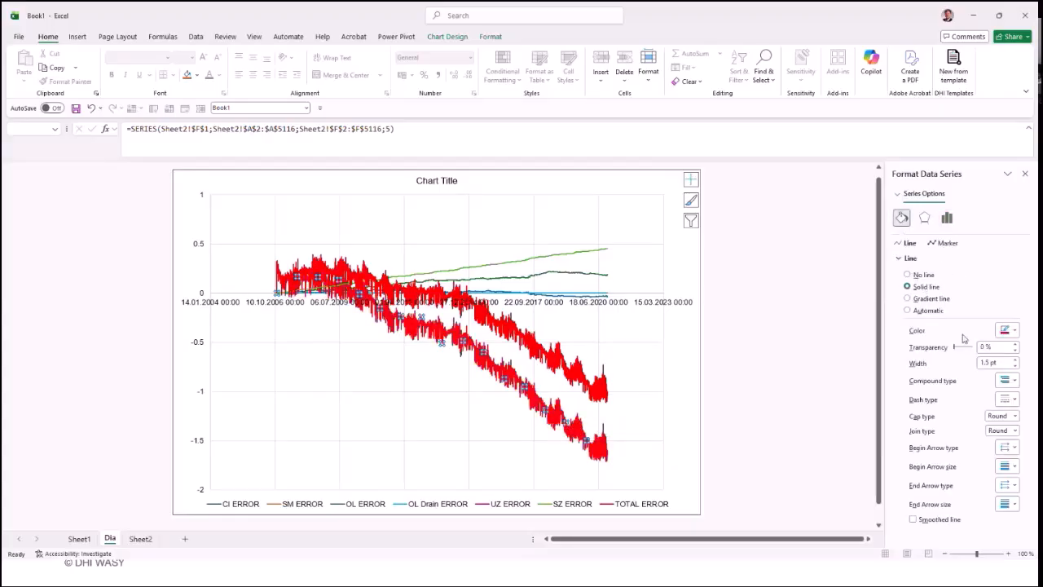
click(1007, 330)
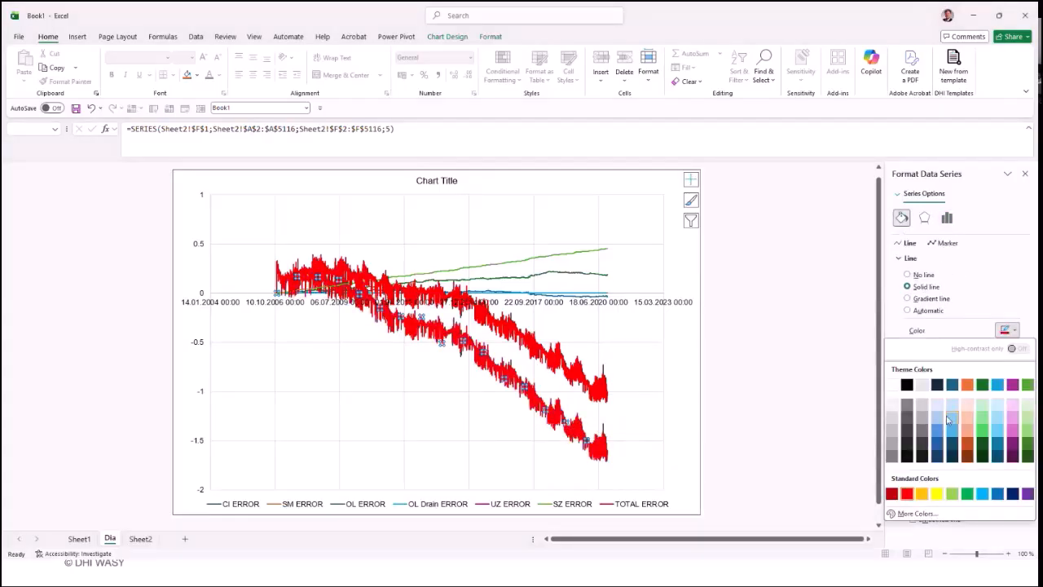
click(967, 494)
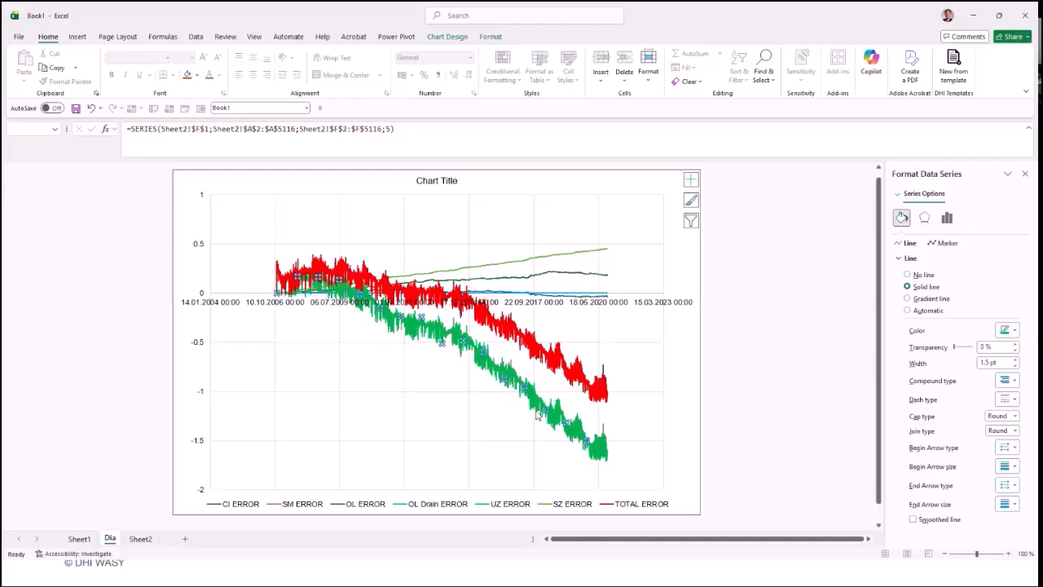
mouse_move(537, 416)
Step: Switch to MIKE Zero and review the flow result catalogue file, area type and resolution type in the Map_error.wbl extraction settings
key(alt+Tab)
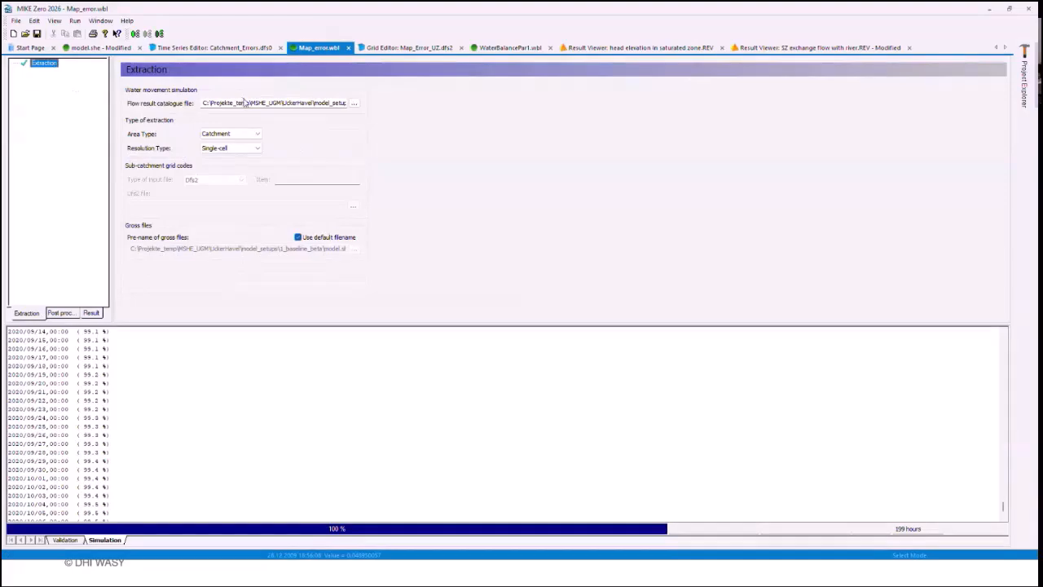
drag(243, 103, 360, 103)
click(334, 107)
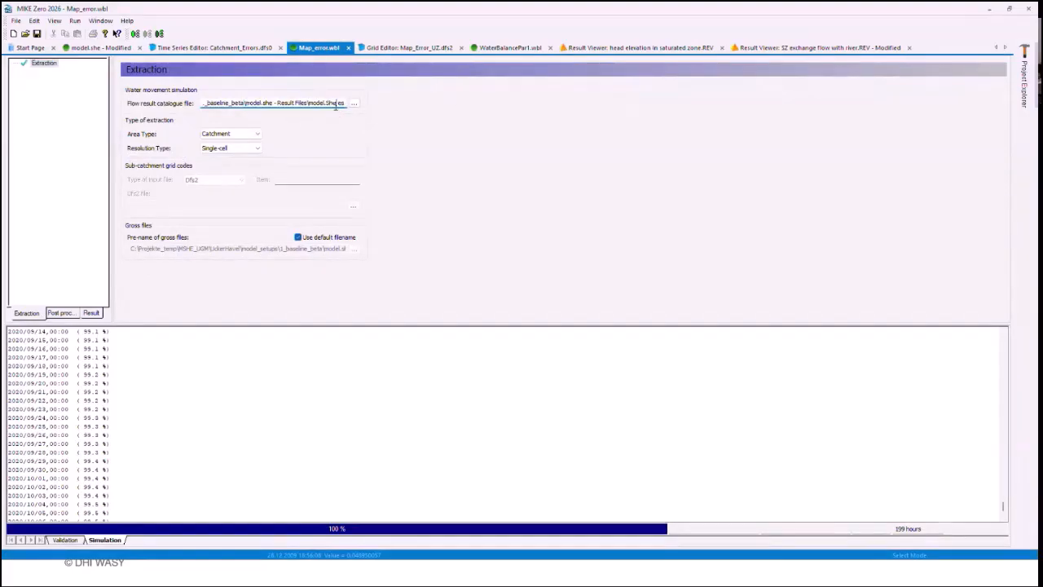
click(250, 136)
click(237, 149)
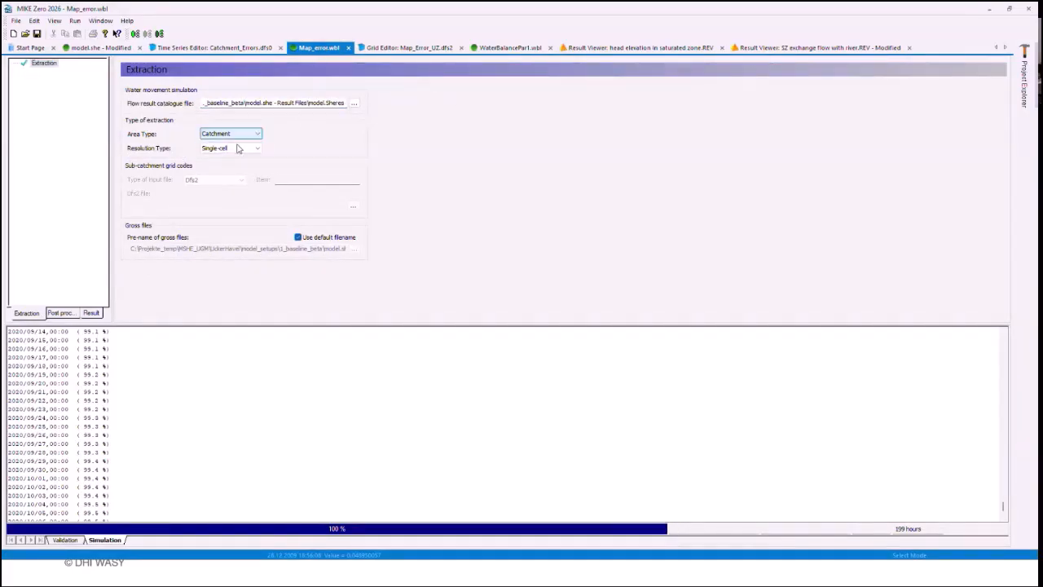
click(235, 149)
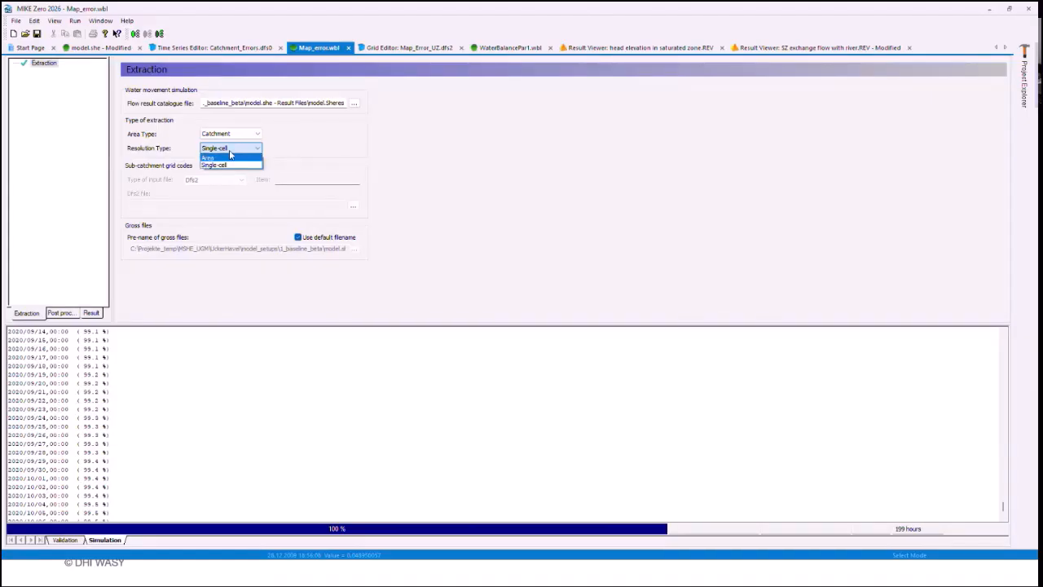
click(230, 150)
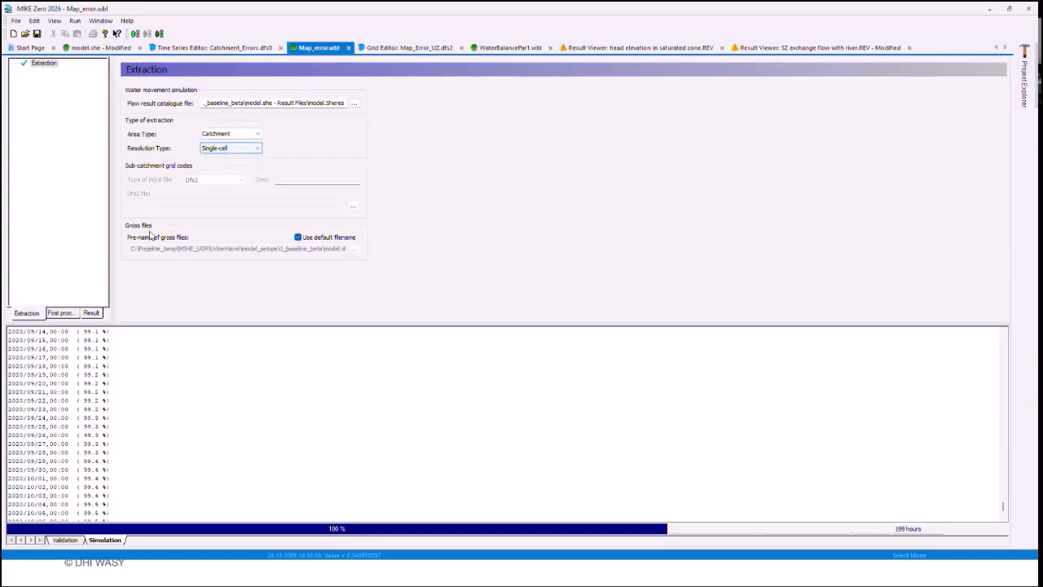
Step: Look through the water balance types available for the Postprocessing item in Map_error.wbl, keeping Map output: Unsat. Zone error
click(71, 312)
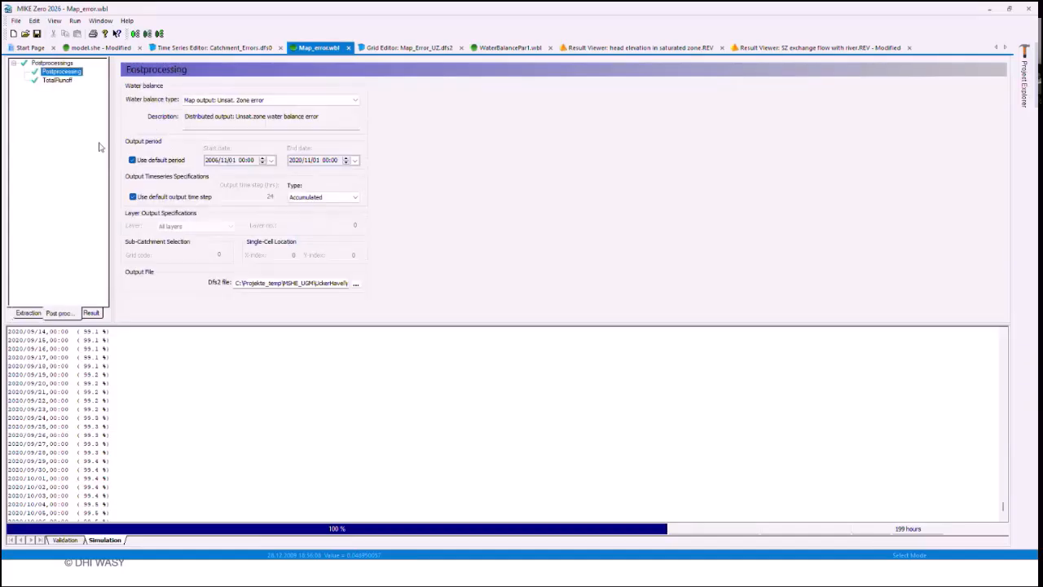
click(237, 103)
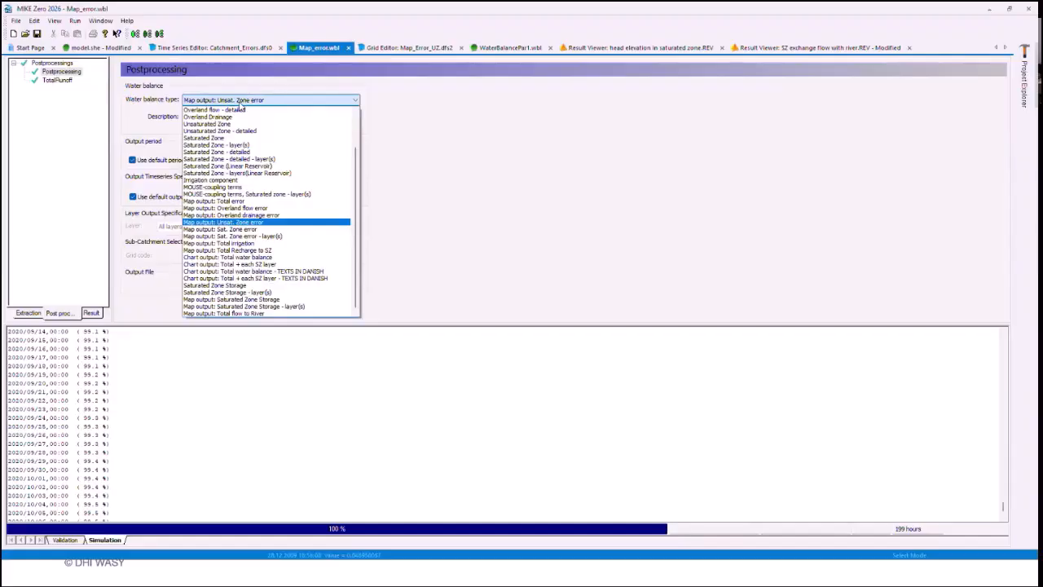
scroll(239, 113, up, 2)
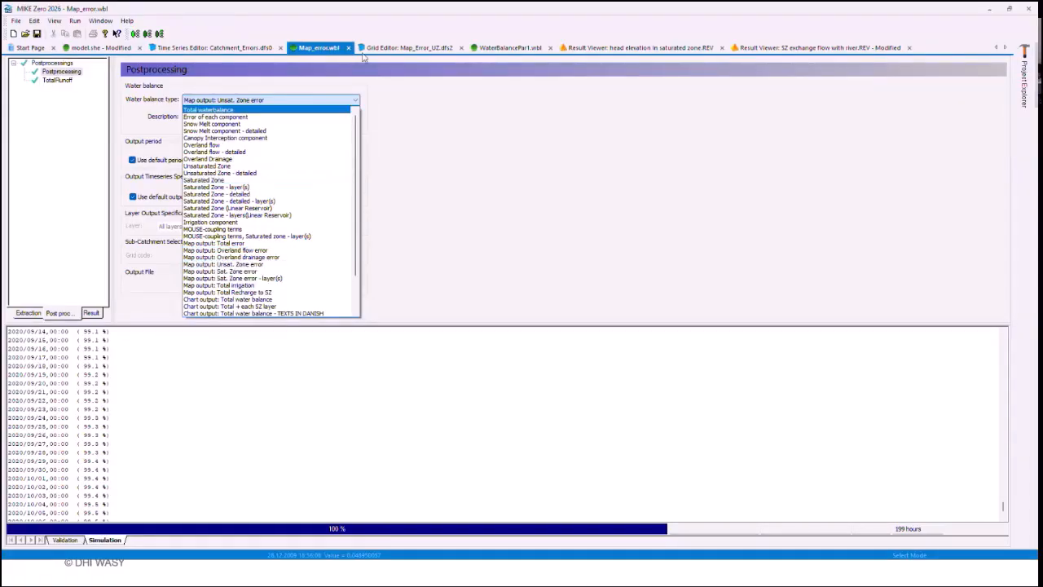
click(295, 76)
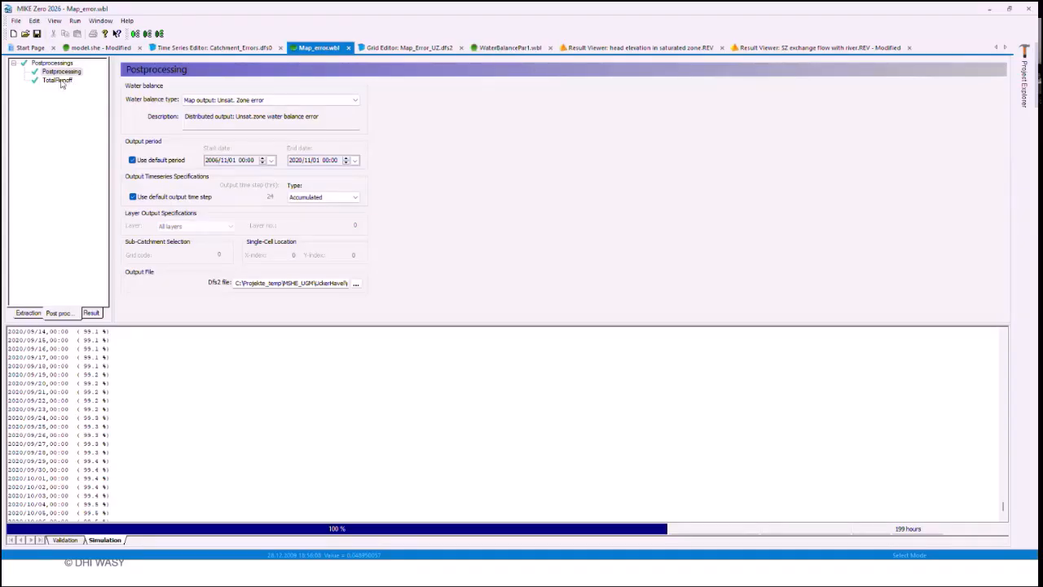
Step: Display the Postprocessing result map in an enlarged view, then view the Map_Error_UZ.dfs2 grid at time step 5103
click(91, 312)
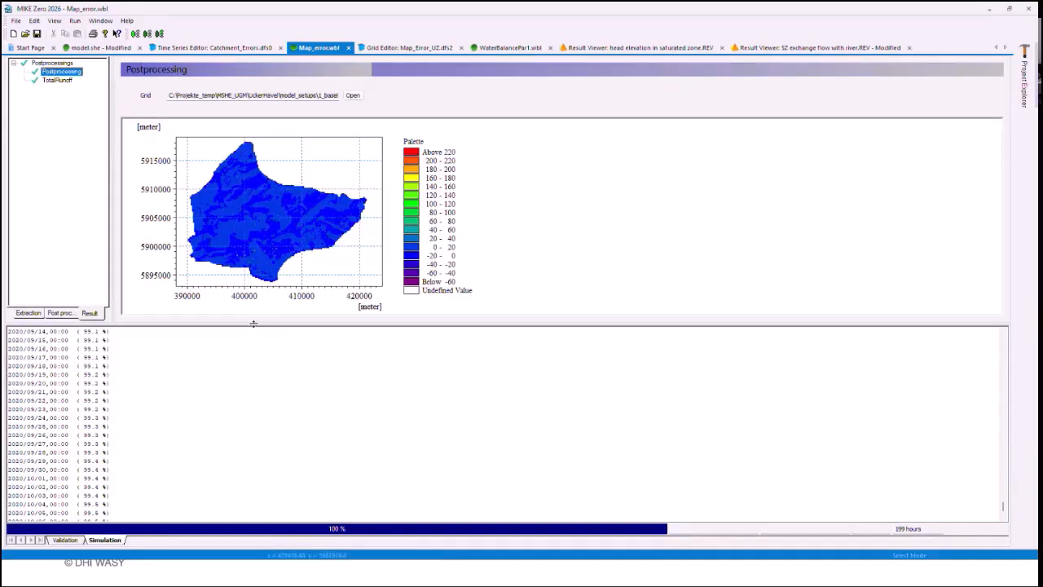
drag(253, 323, 257, 480)
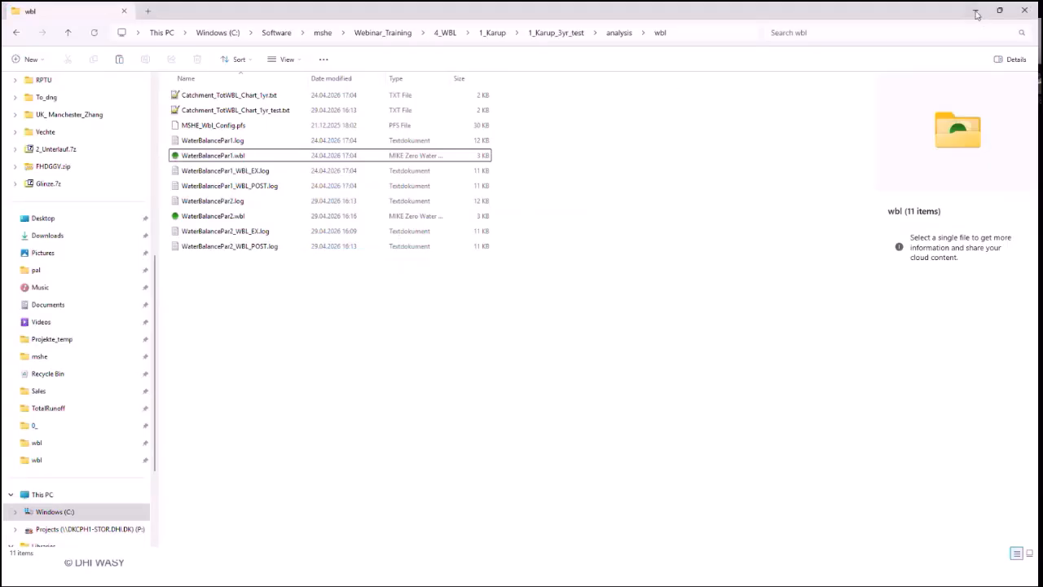
click(976, 14)
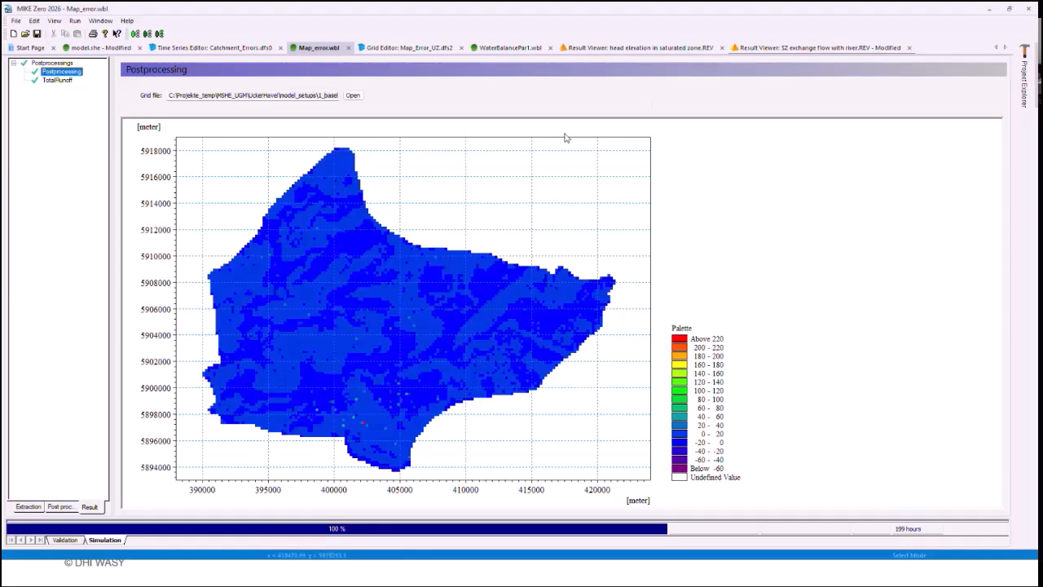
click(407, 48)
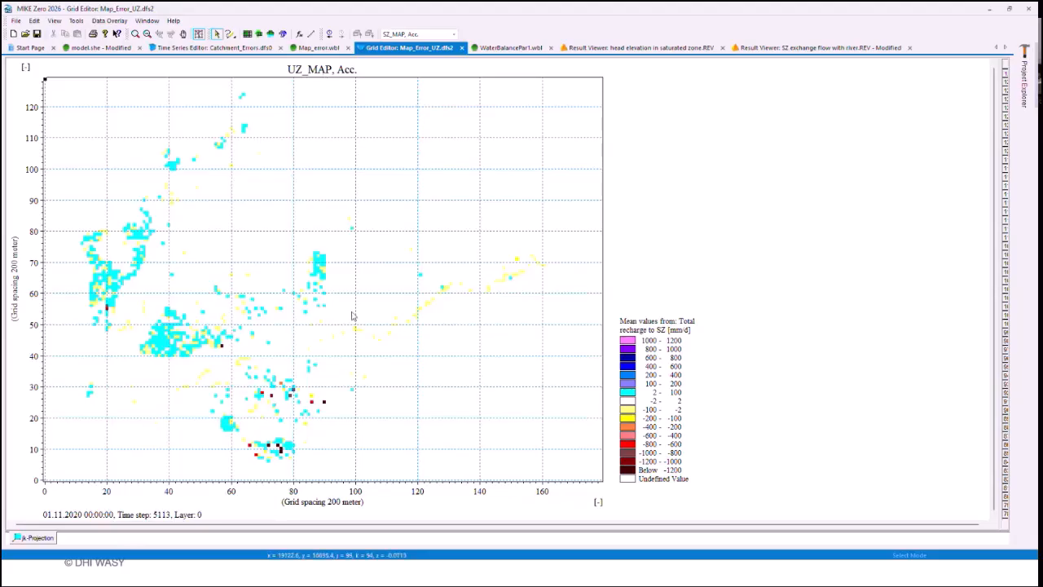
click(330, 34)
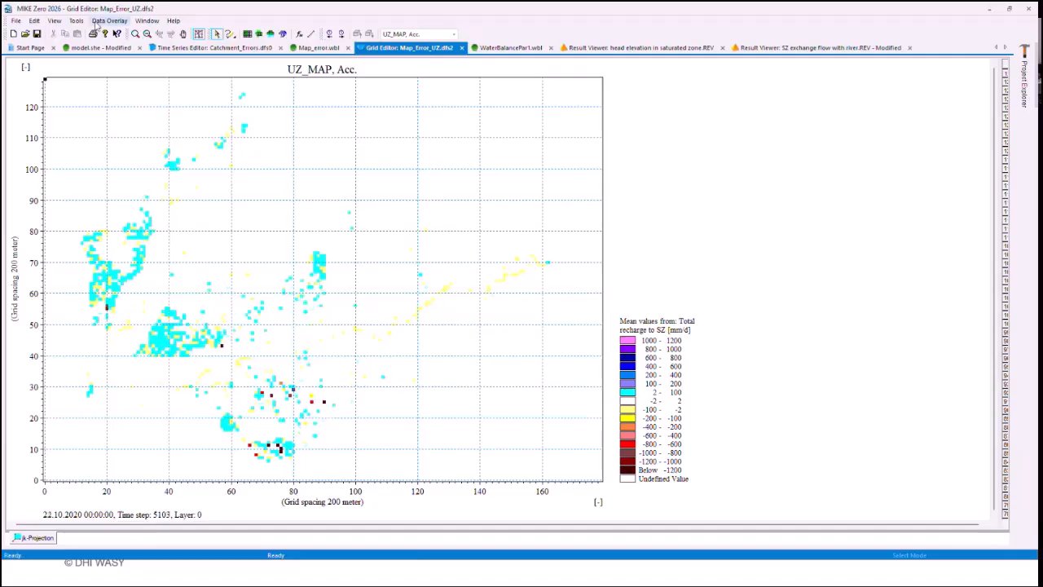
Step: Check the output time series type of the unsaturated zone error postprocessing in Map_error.wbl, keeping Accumulated
click(319, 51)
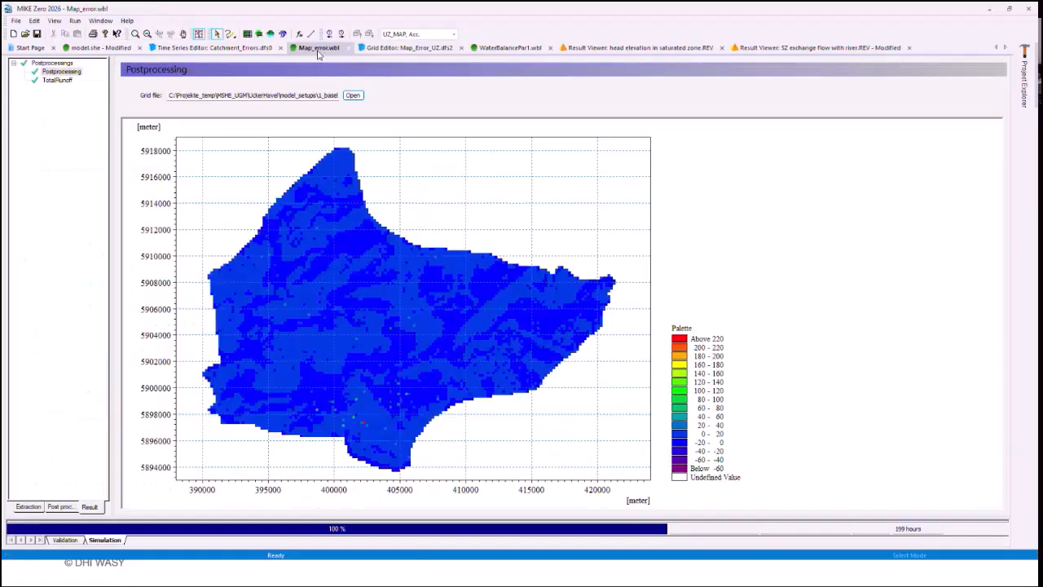
click(62, 510)
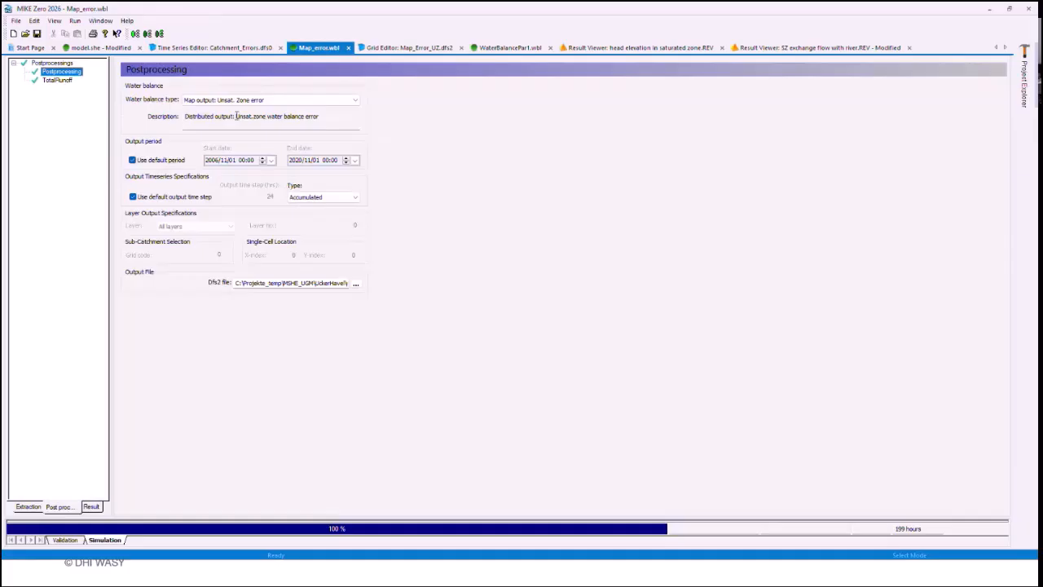
click(324, 197)
click(312, 215)
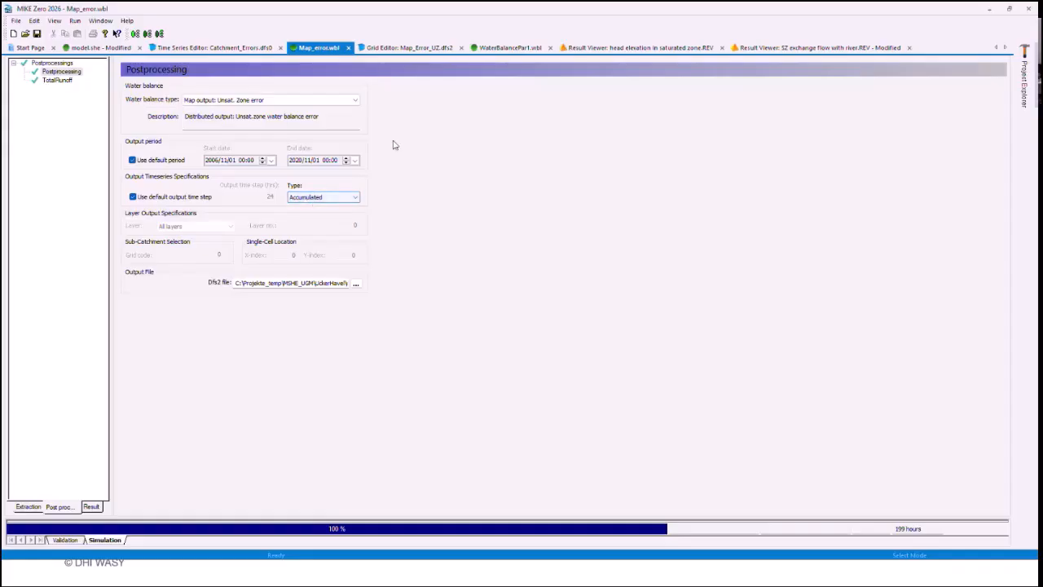
Step: Show the Map_Error_UZ.dfs2 grid at time step 0 and advance it to time step 9
click(402, 49)
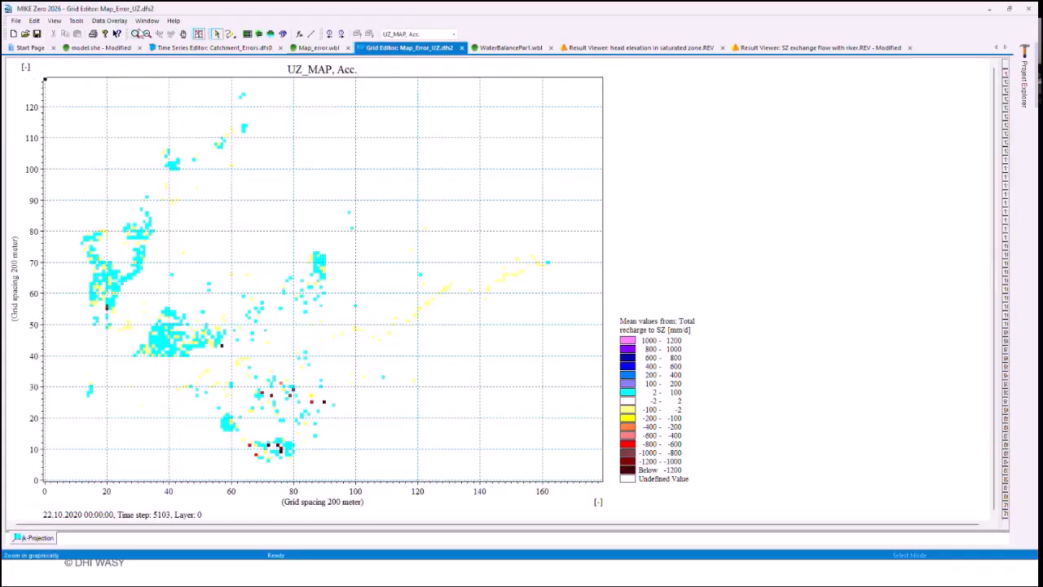
click(81, 23)
click(95, 33)
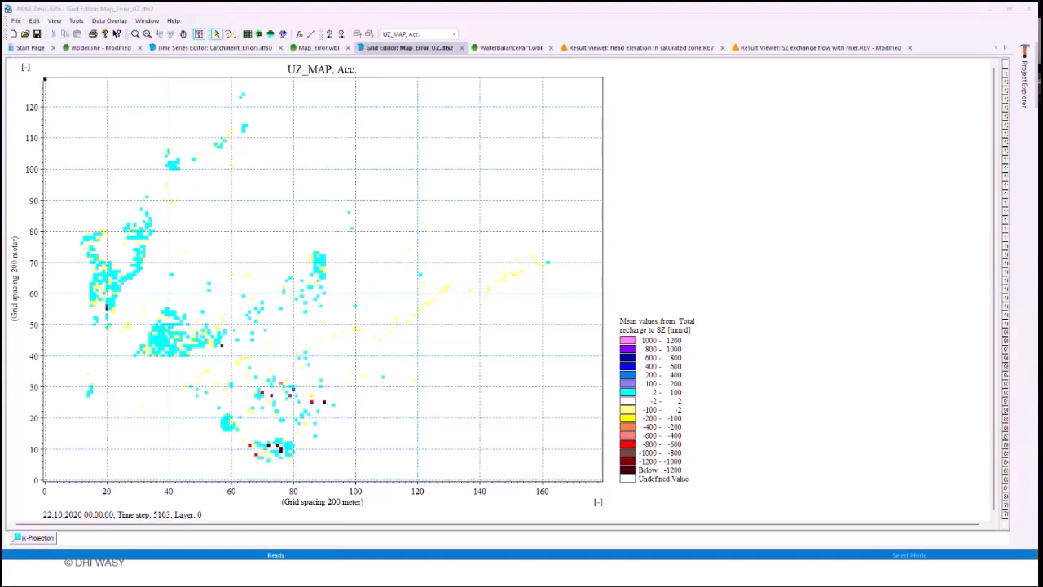
drag(145, 186, 249, 145)
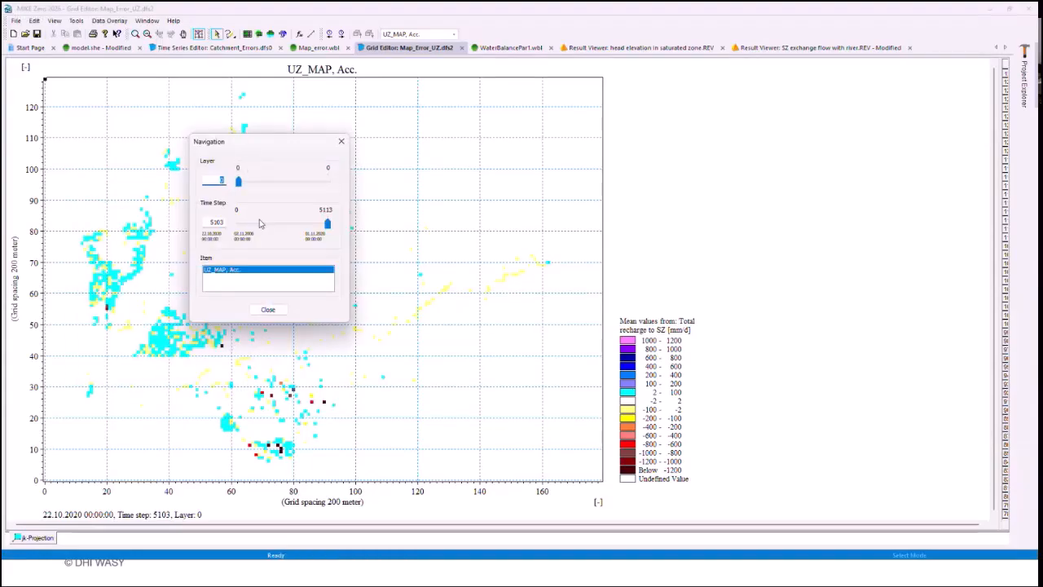
drag(327, 224, 237, 225)
click(268, 310)
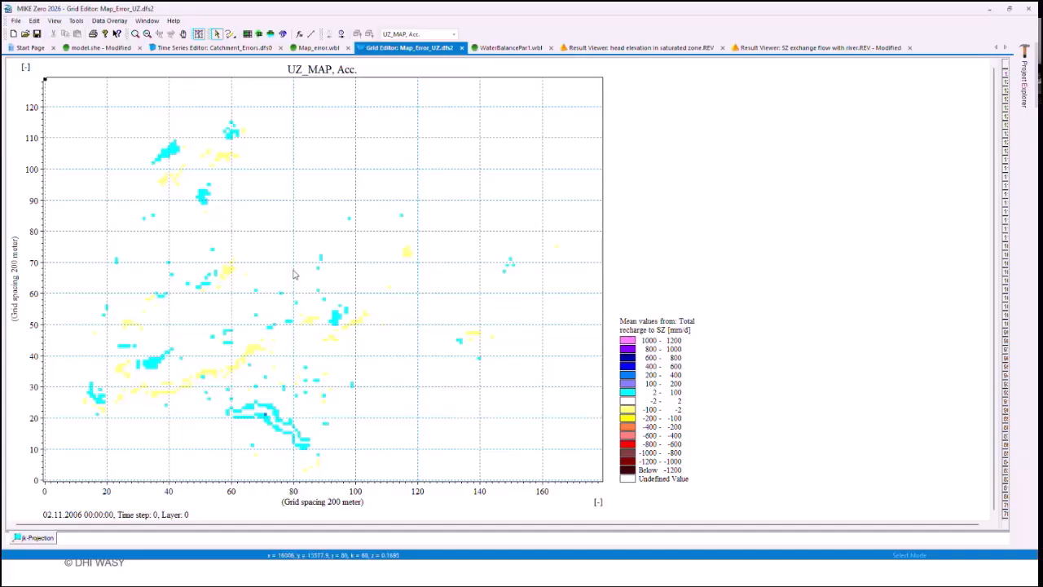
click(342, 33)
click(341, 32)
click(342, 33)
click(342, 33)
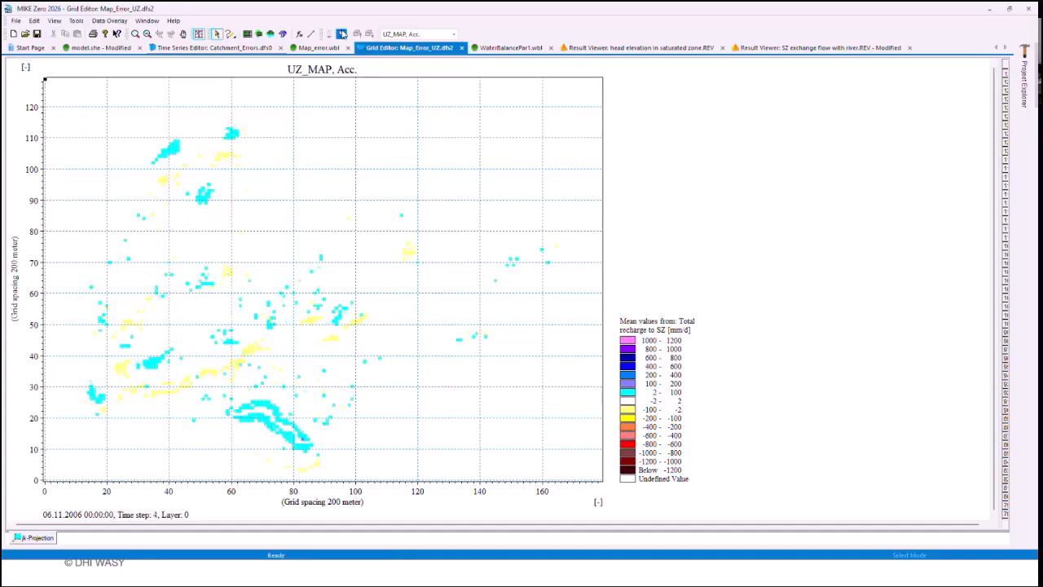
click(342, 32)
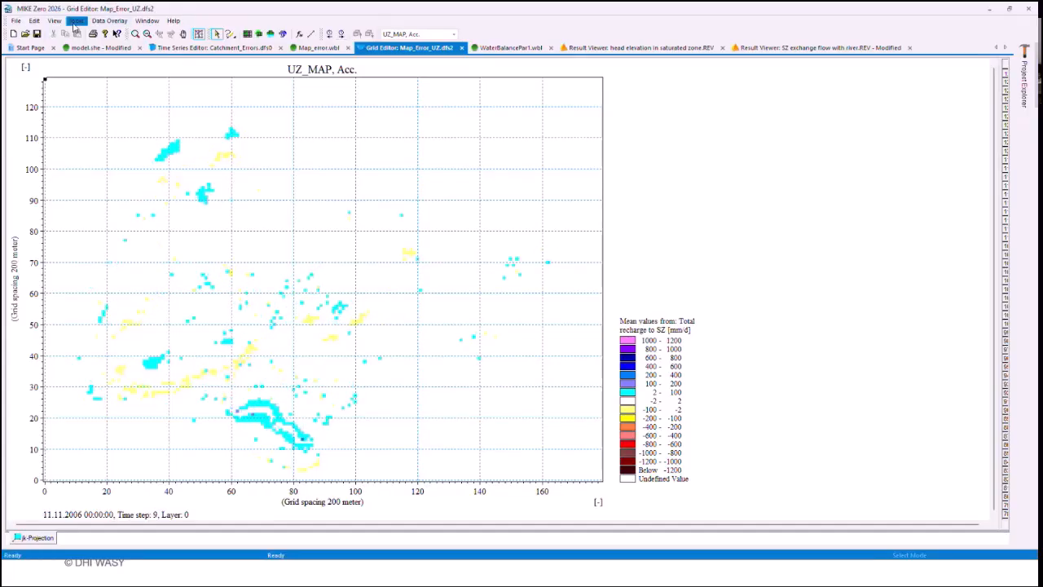
Step: Set the Map_Error_UZ.dfs2 grid to the last time step, 5113, and examine the accumulated errors
click(76, 21)
click(82, 34)
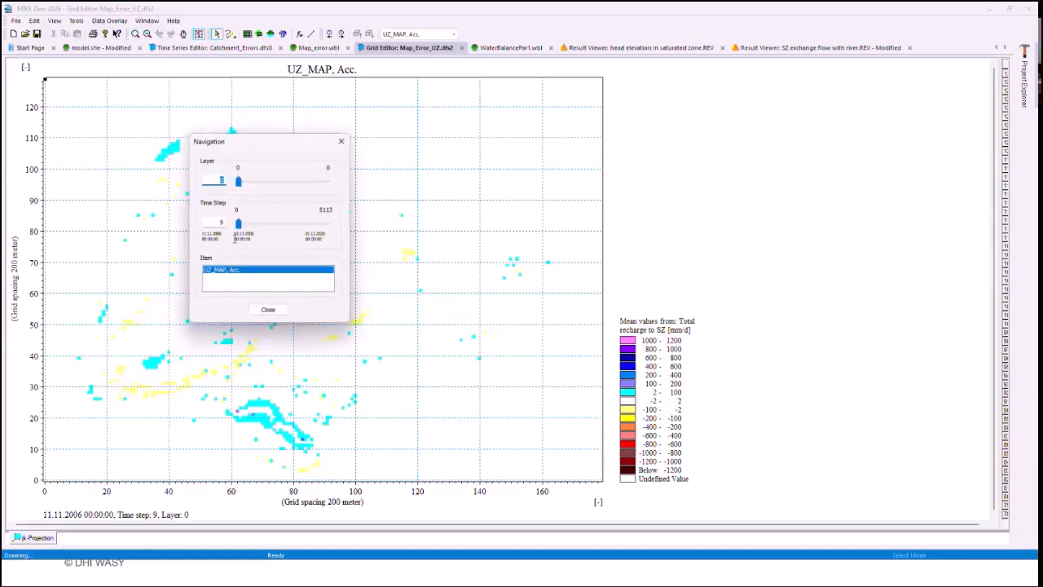
drag(237, 225, 337, 228)
click(267, 310)
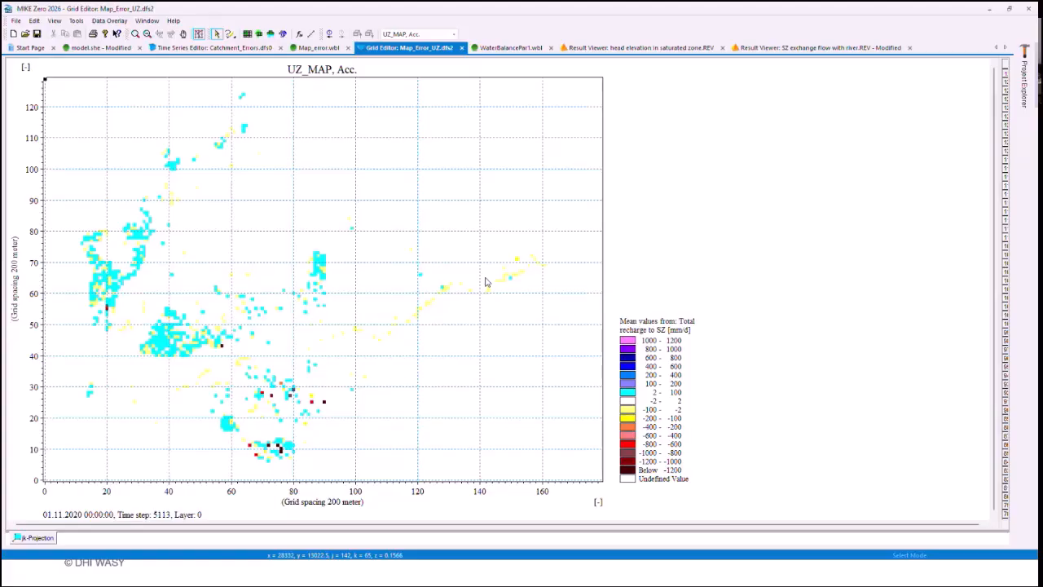
Step: In the saturated zone head elevation results, plot a profile ending near Luisenfelde OP with 3D head elevation and 3D Calculation layers
click(592, 49)
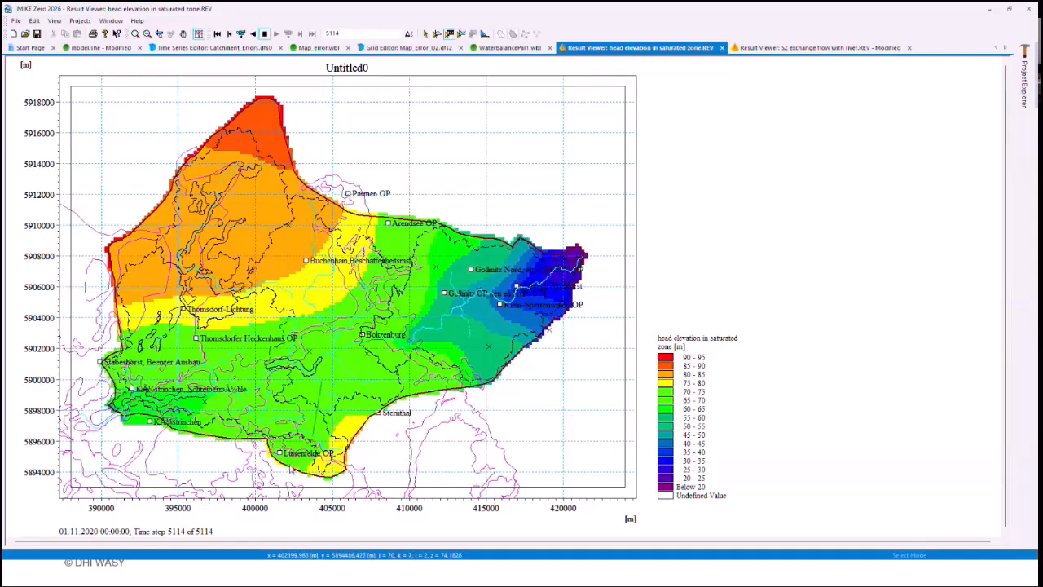
double_click(289, 465)
click(417, 267)
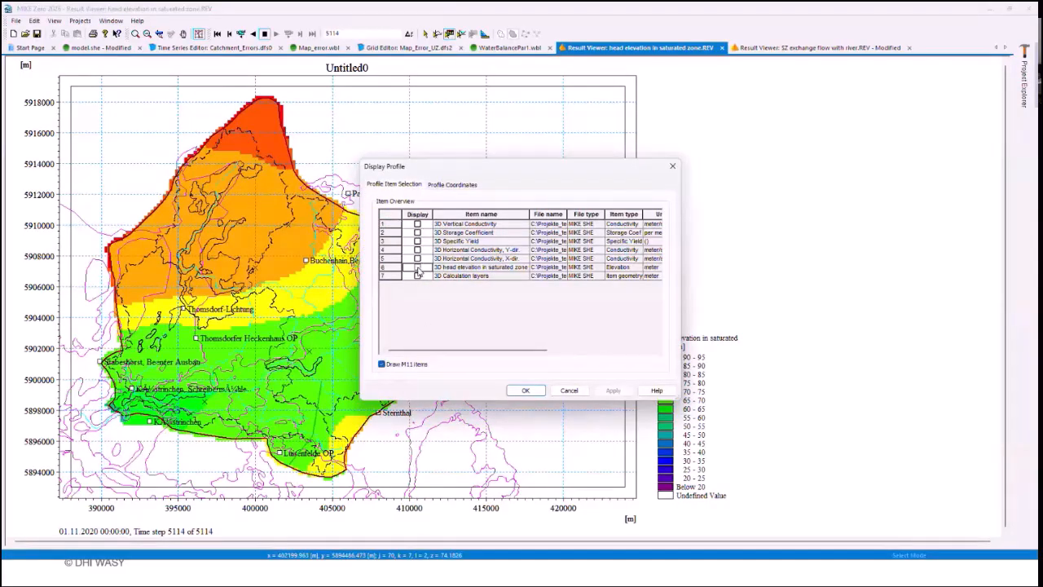
click(417, 277)
click(526, 390)
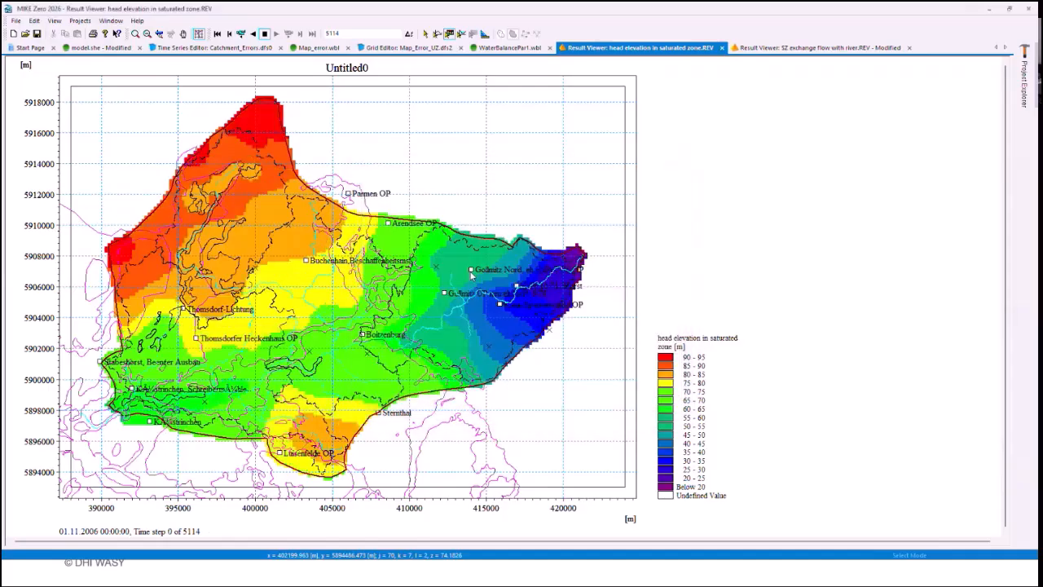
Step: Zoom the profile plot to elevations of about 55 to 111 m and play the head animation to time step 5114
right_click(421, 164)
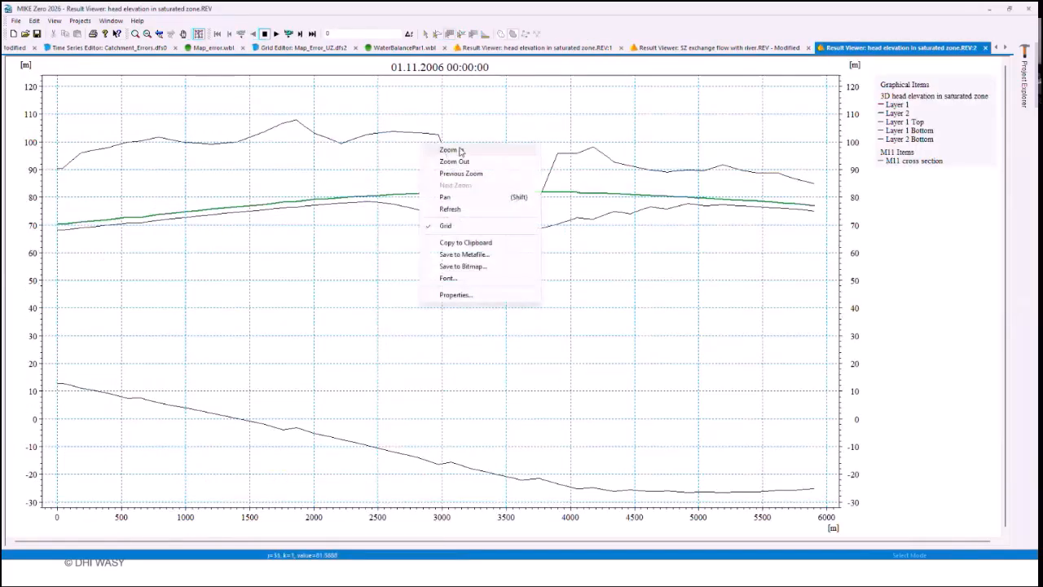
click(462, 151)
drag(830, 266, 42, 109)
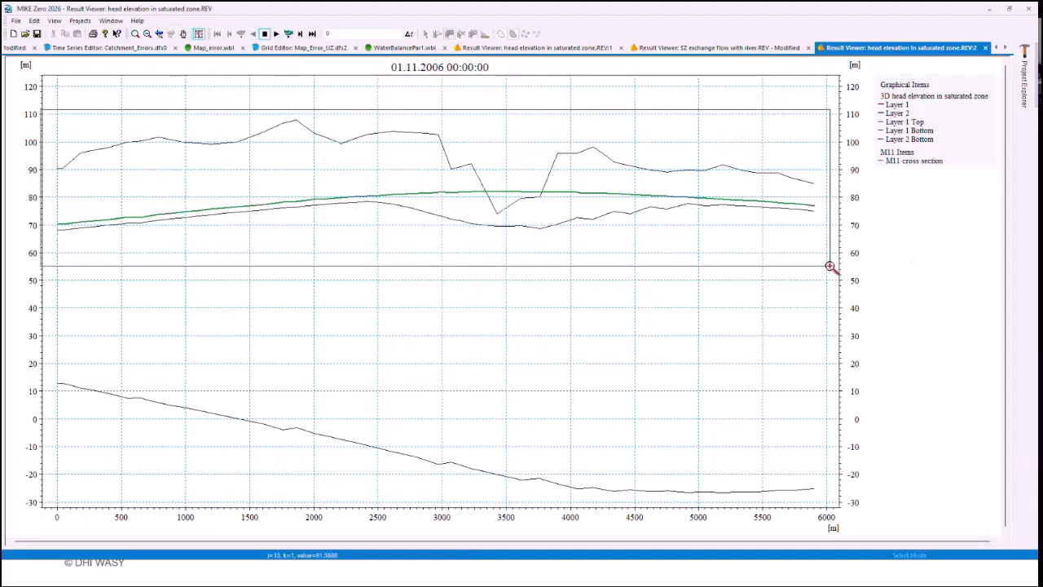
drag(830, 266, 831, 266)
click(277, 35)
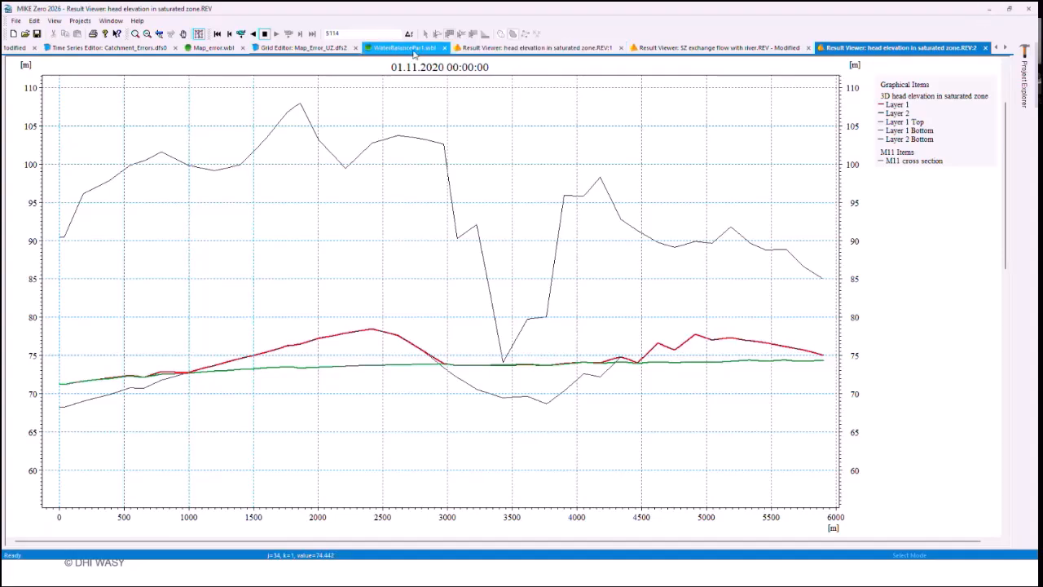
click(413, 52)
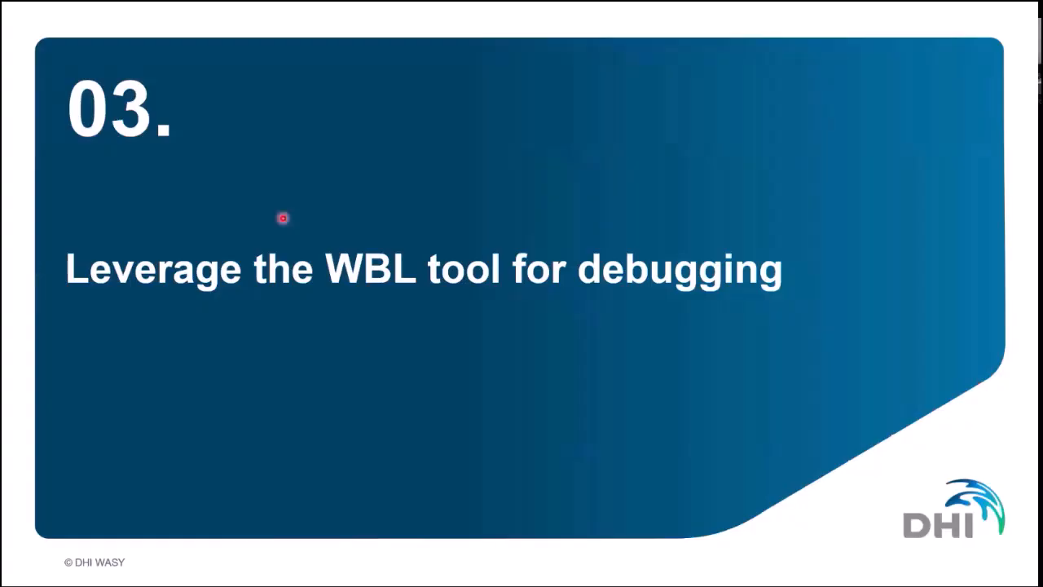
click(284, 223)
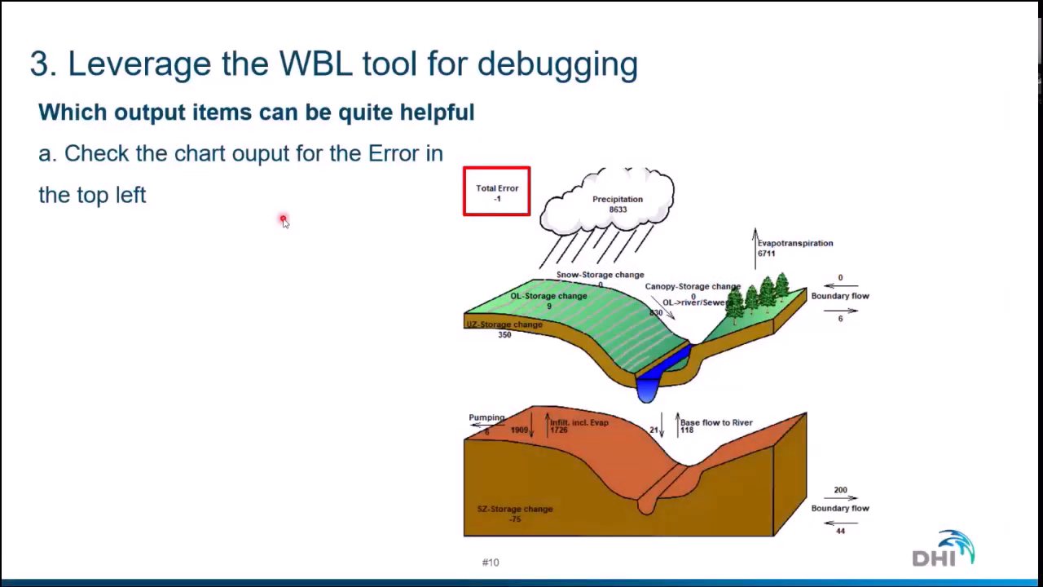
key(Right)
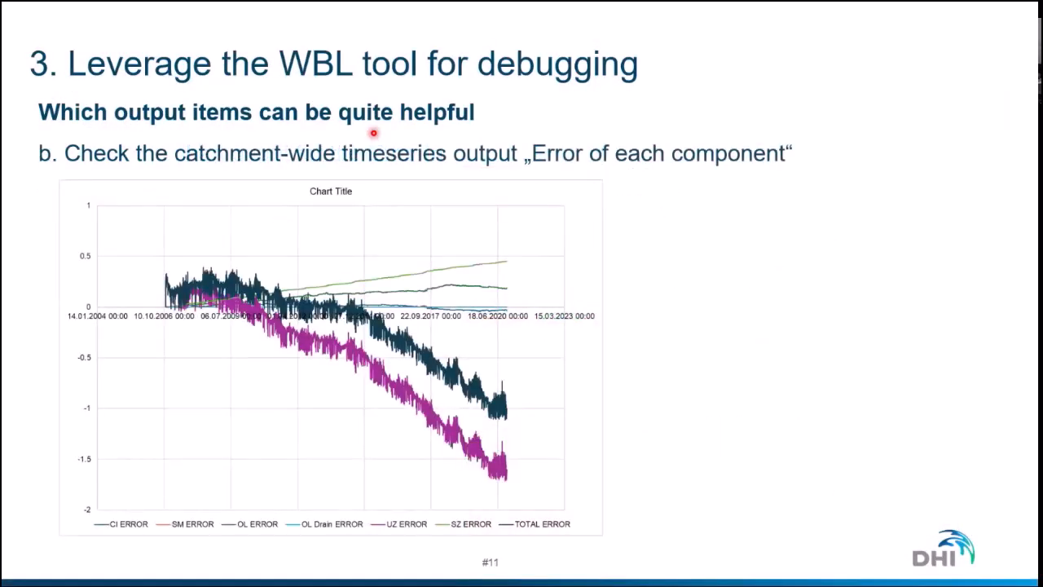
key(Right)
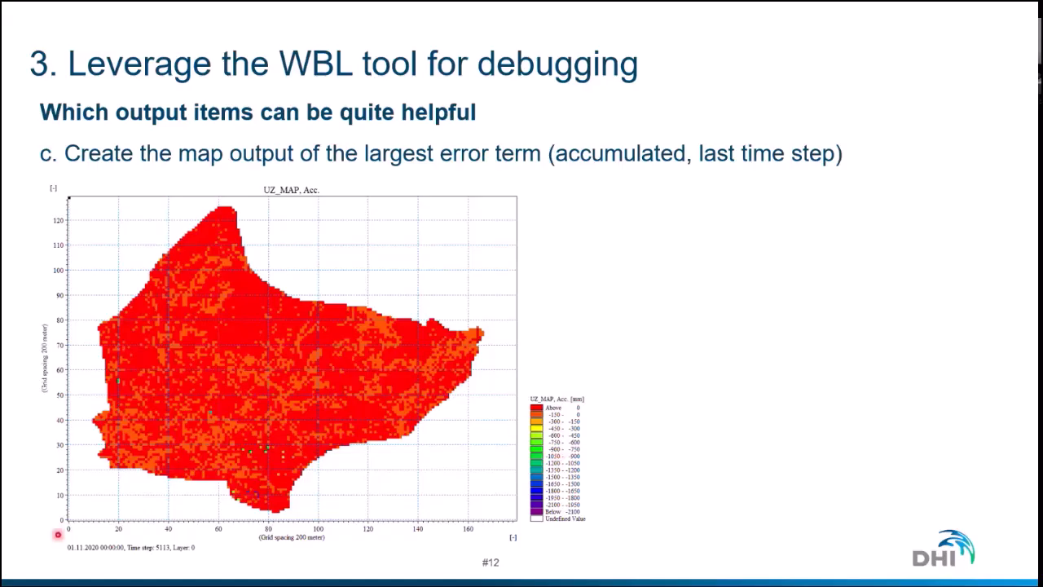
Step: Look through the colour palette files in the pal folder in a new File Explorer window, and minimise the window
key(alt+Tab)
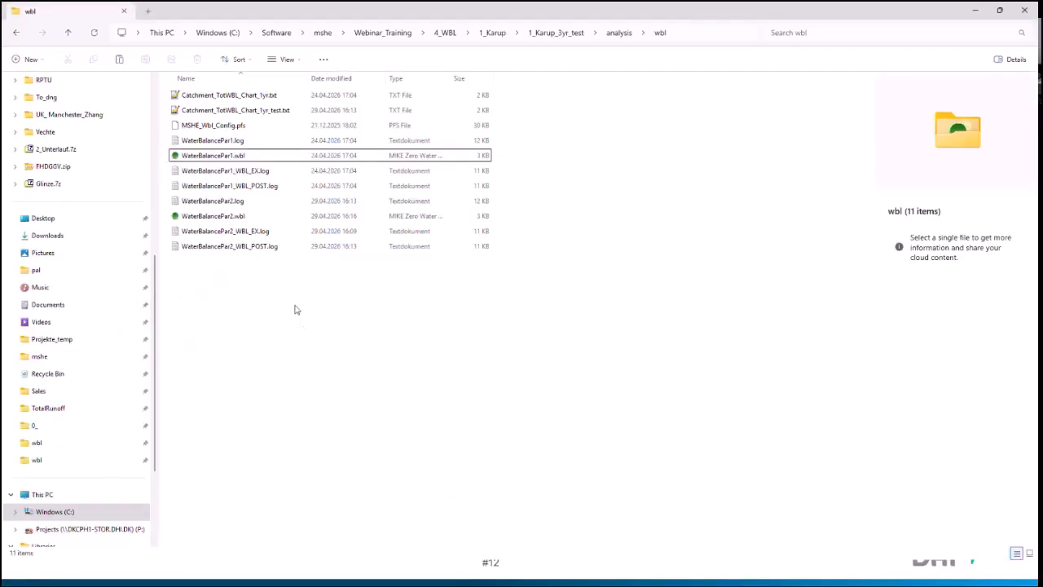
key(alt+Tab)
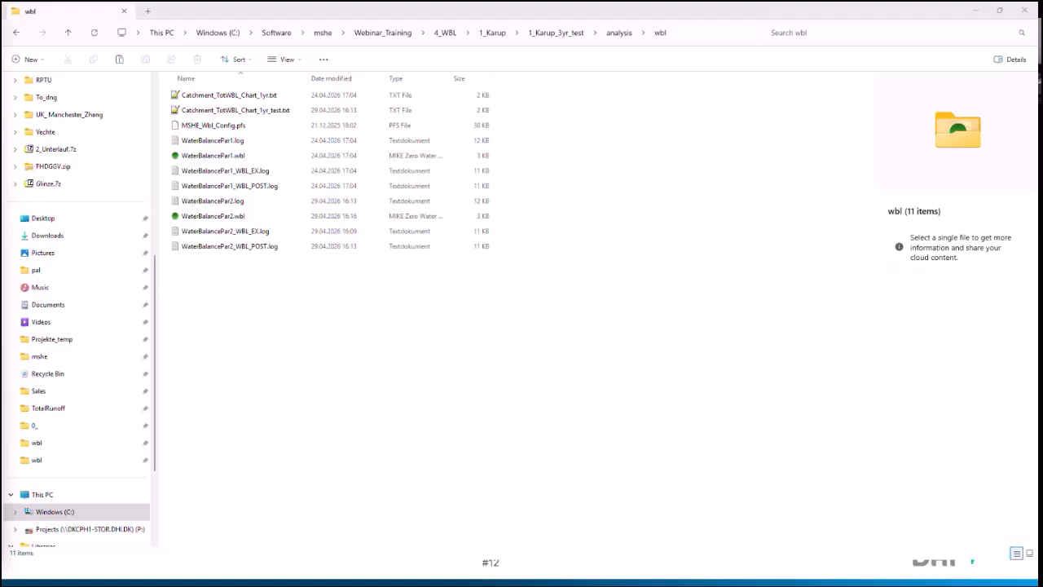
drag(242, 207, 619, 2)
scroll(81, 251, down, 2)
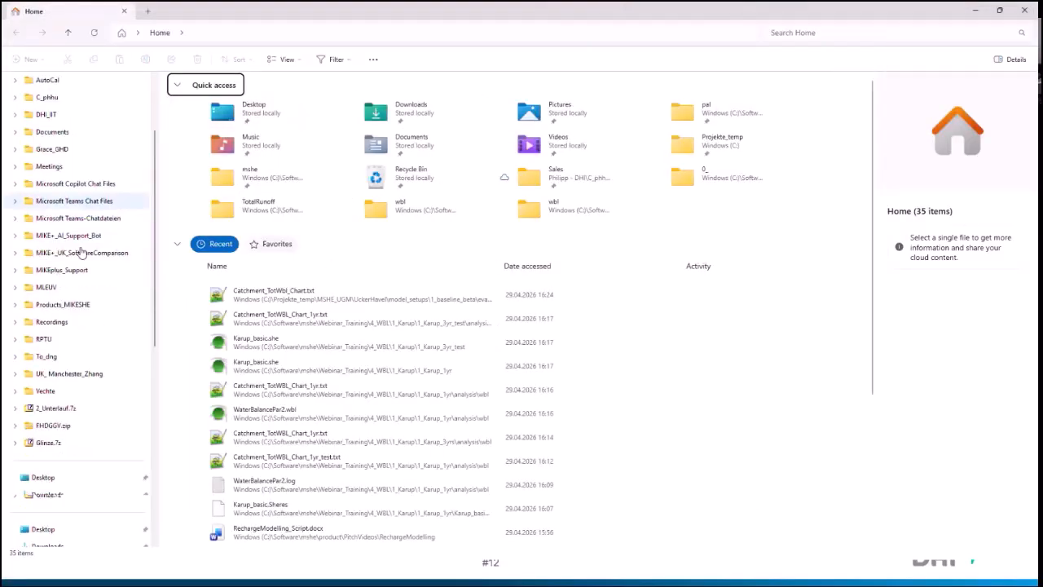
scroll(82, 251, down, 3)
click(37, 321)
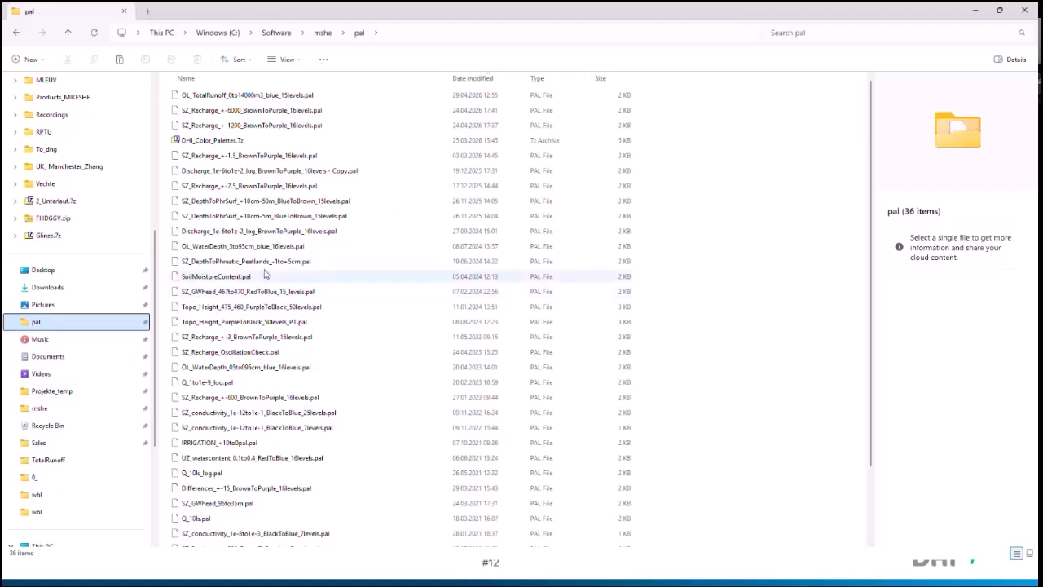
click(264, 201)
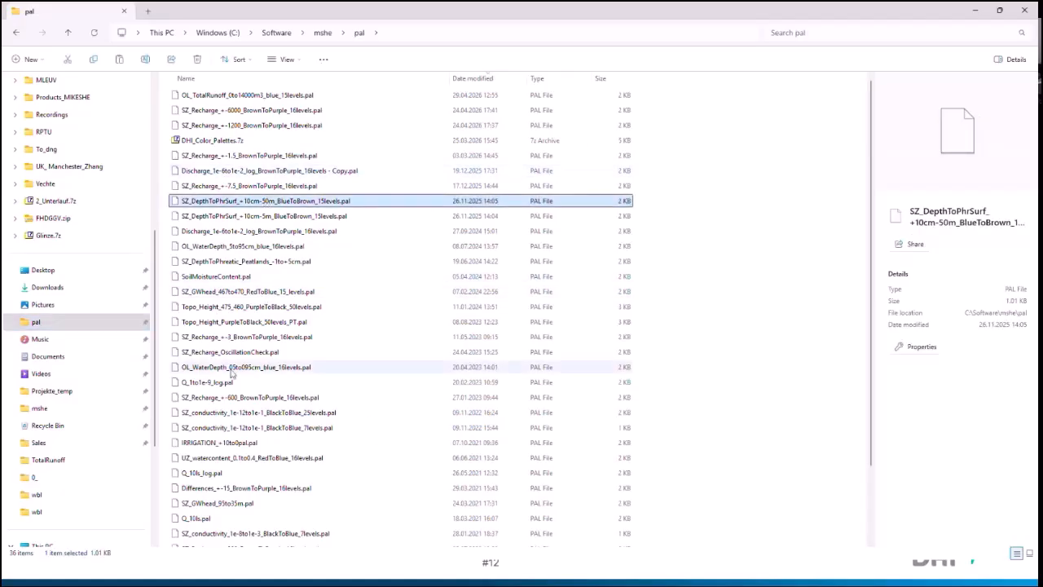
scroll(232, 373, down, 2)
scroll(233, 372, up, 2)
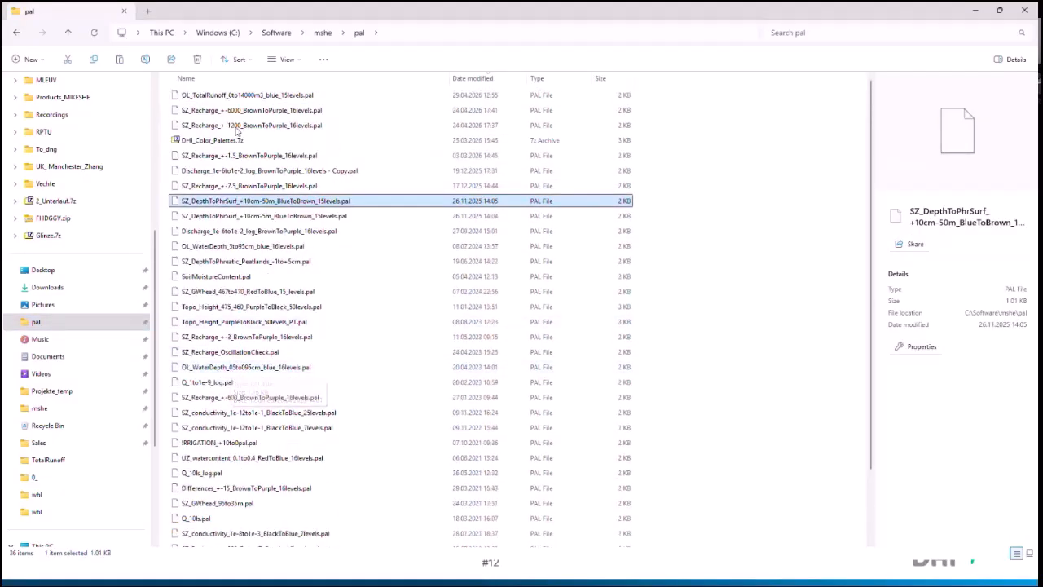
click(975, 11)
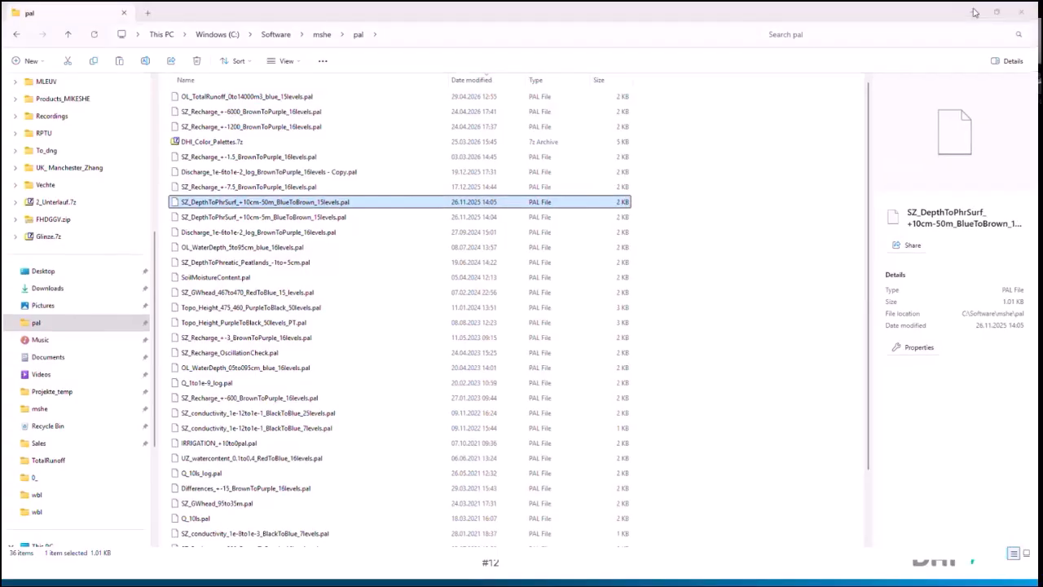
click(976, 12)
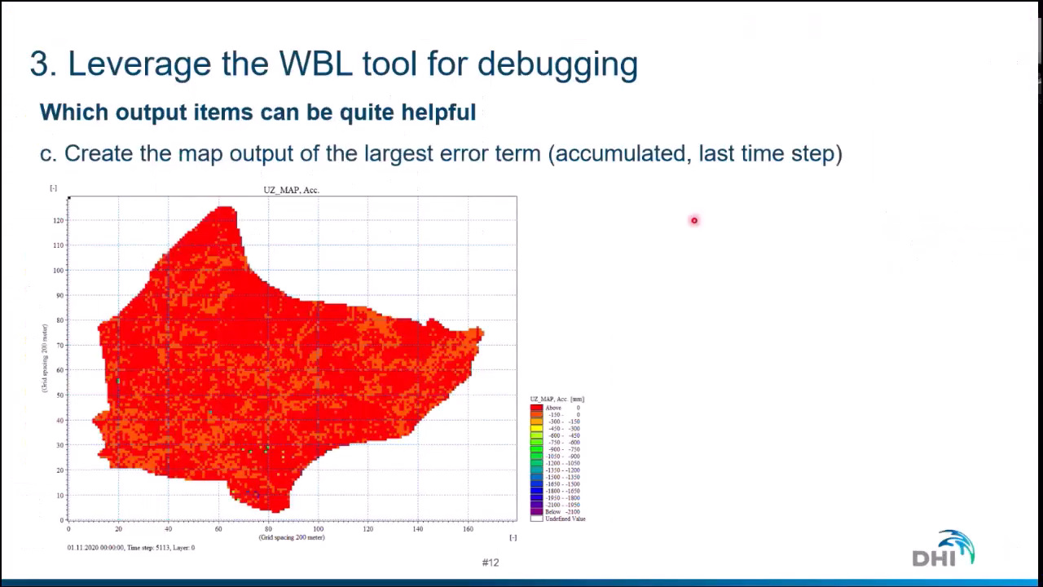
click(484, 356)
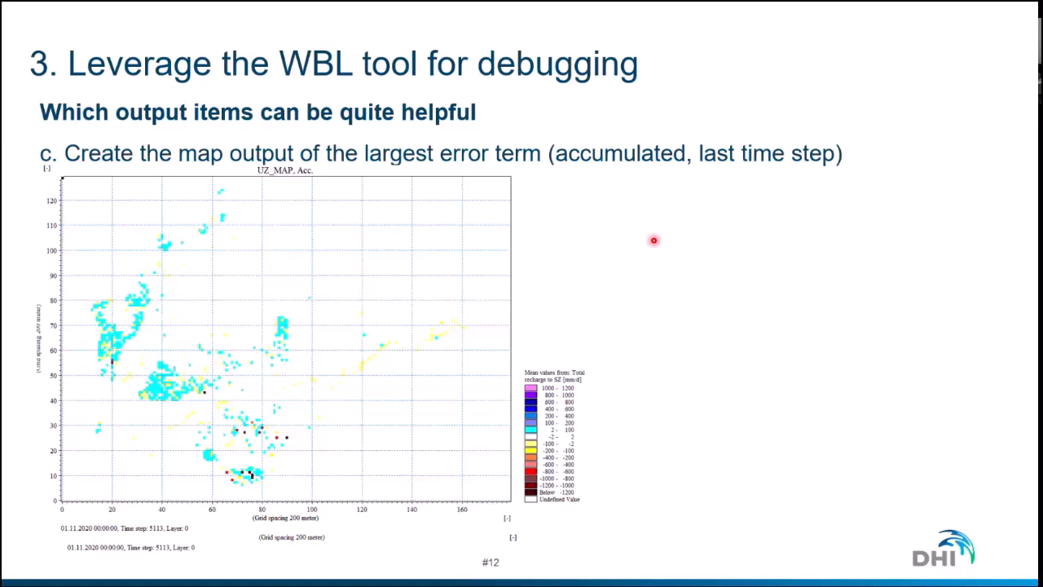
key(Right)
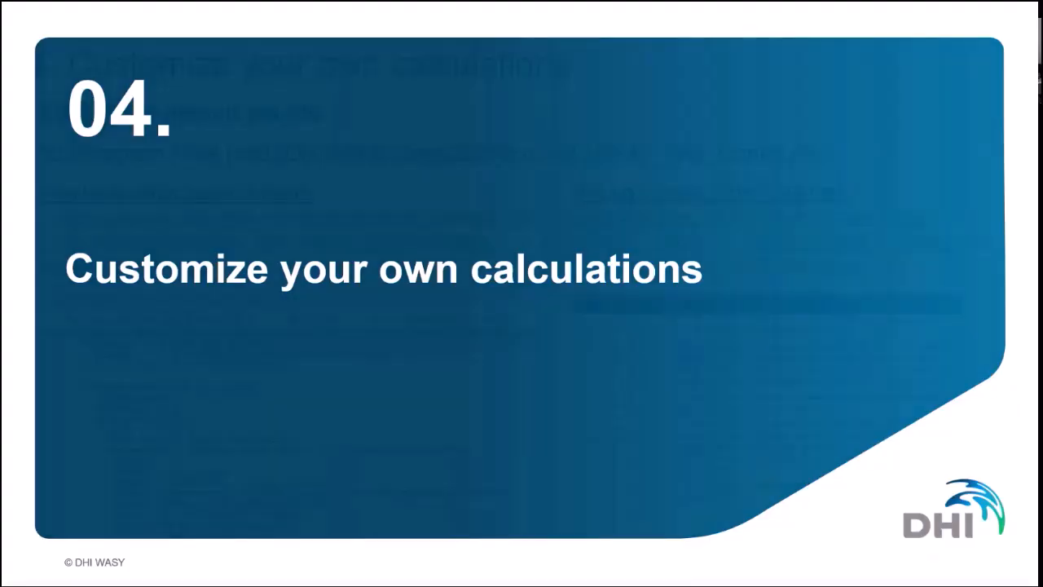
key(Right)
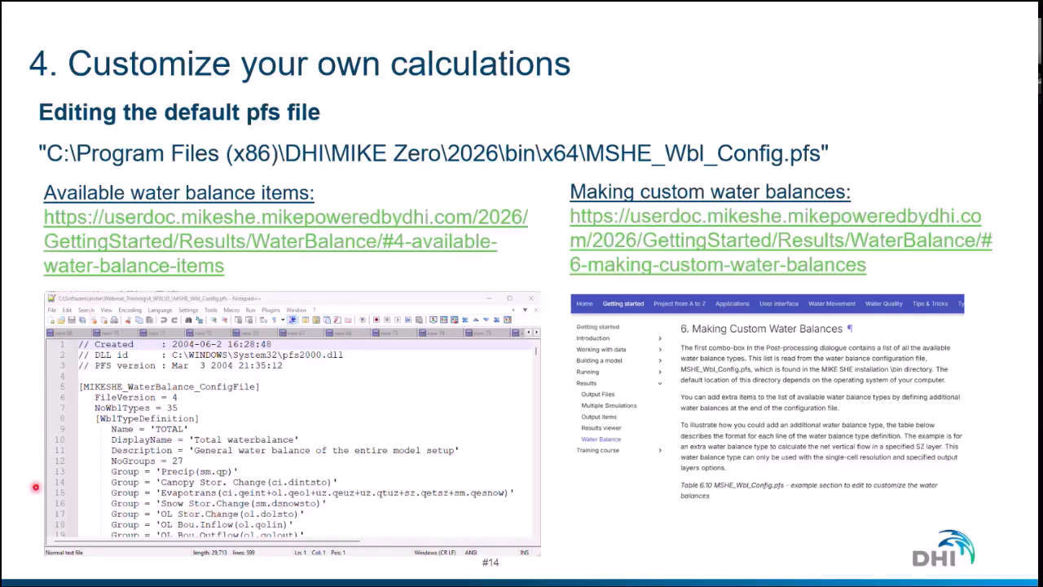
Step: In the browser, examine the snow storage and canopy interception items in the MIKE SHE water balance documentation
key(alt+Tab)
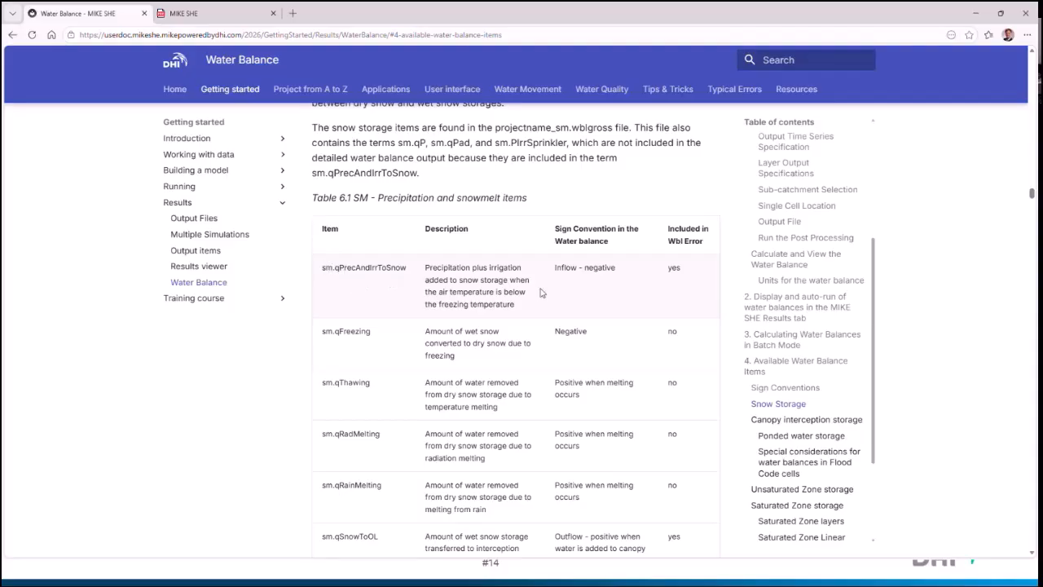
scroll(545, 289, down, 12)
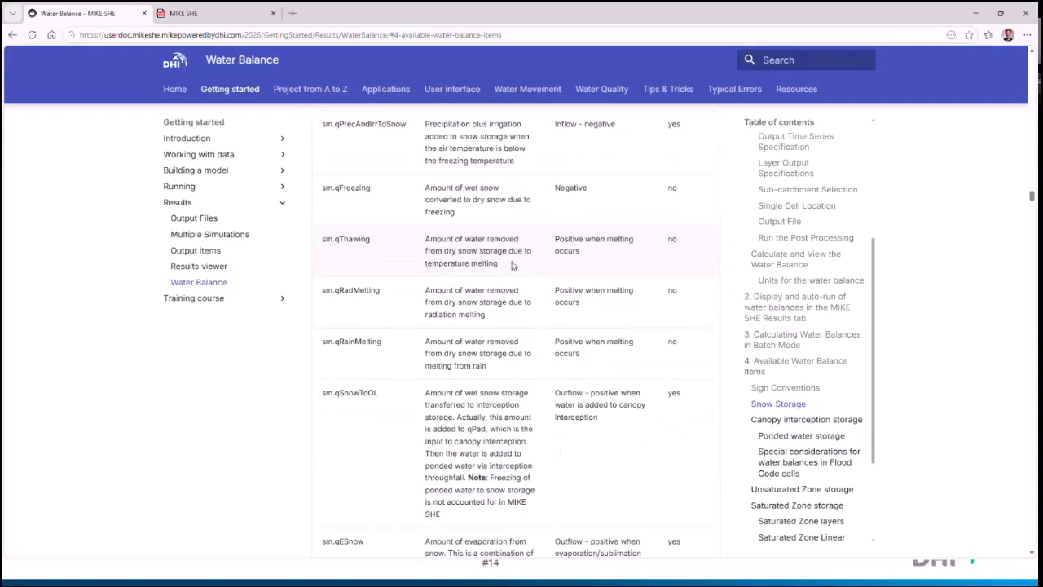
scroll(513, 264, down, 5)
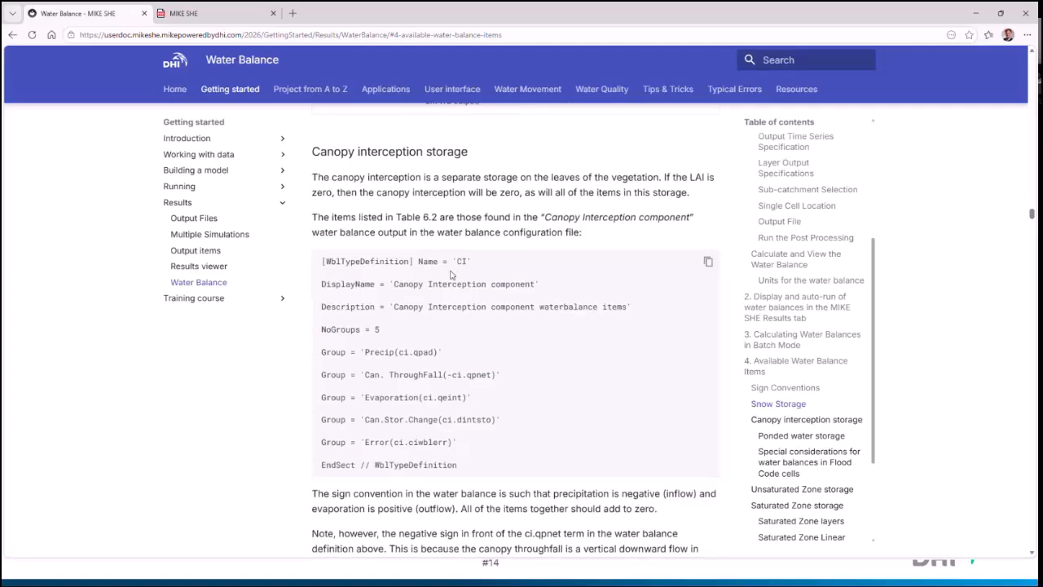
scroll(450, 276, down, 7)
scroll(451, 276, down, 2)
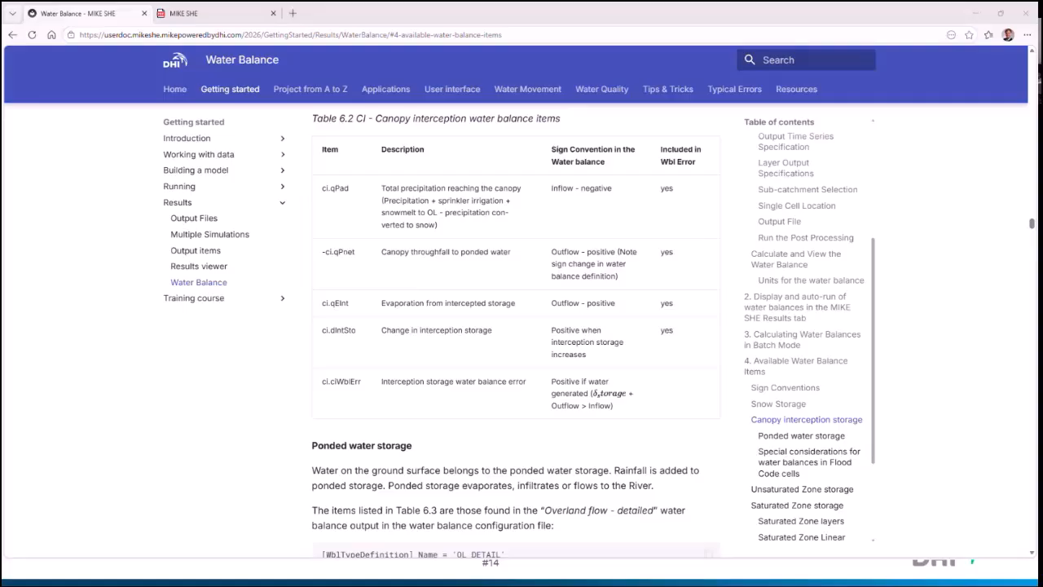
Step: In MIKE Zero, show the Grid Series Output settings of model.she and examine which items are required for the water balance
key(alt+Tab)
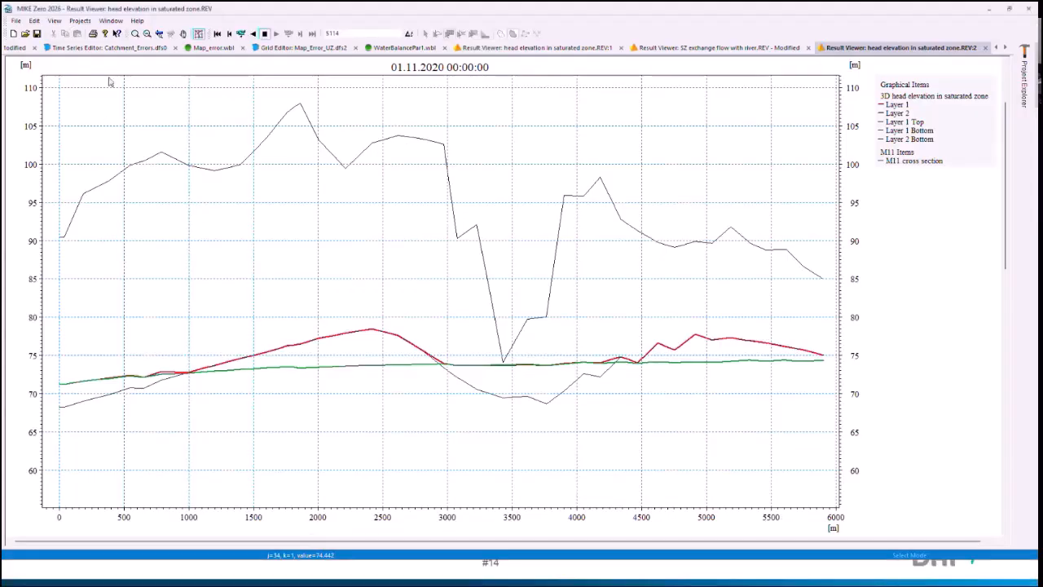
click(16, 47)
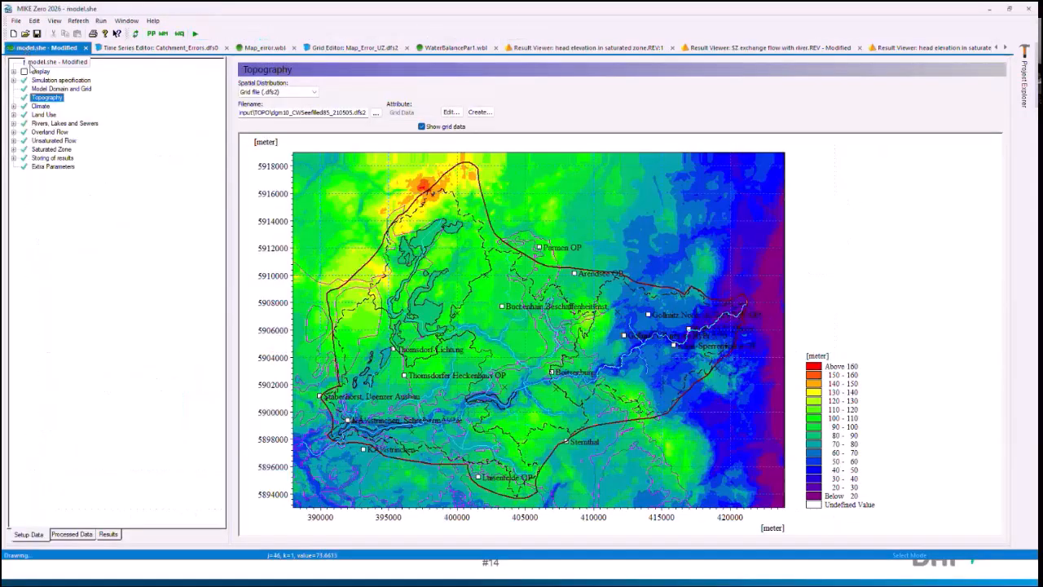
click(51, 159)
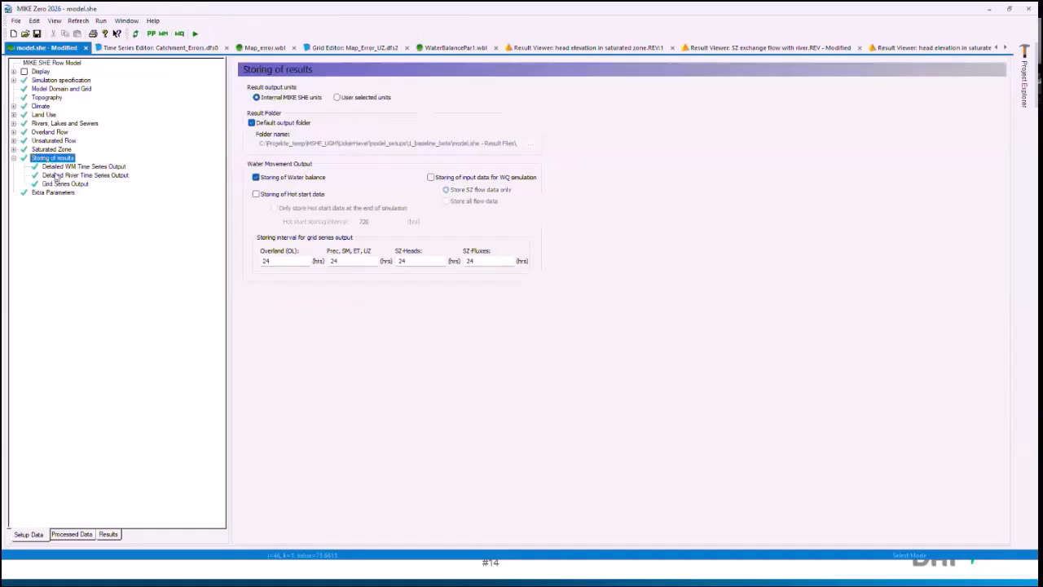
click(65, 183)
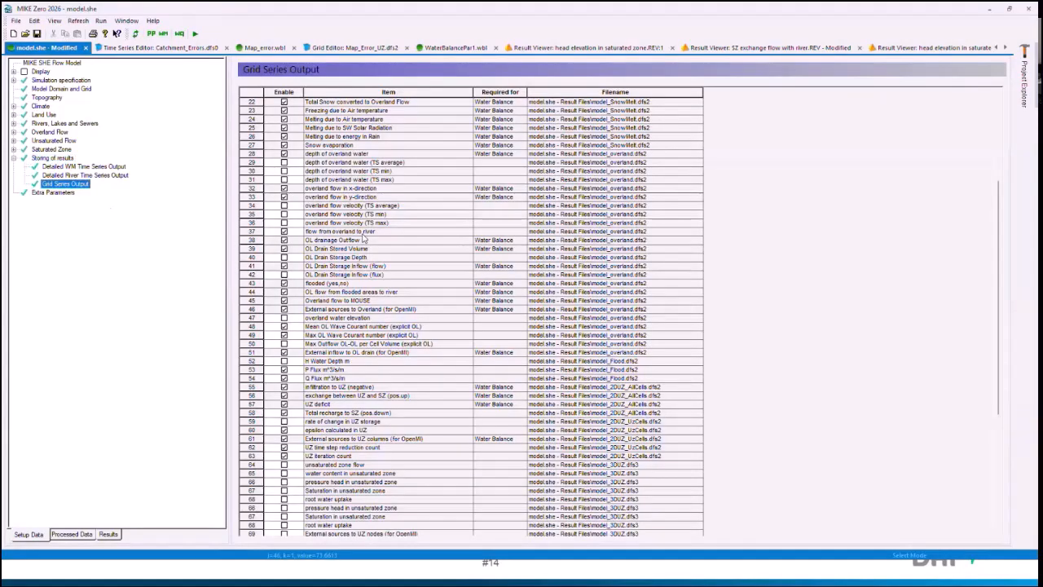
scroll(339, 489, down, 13)
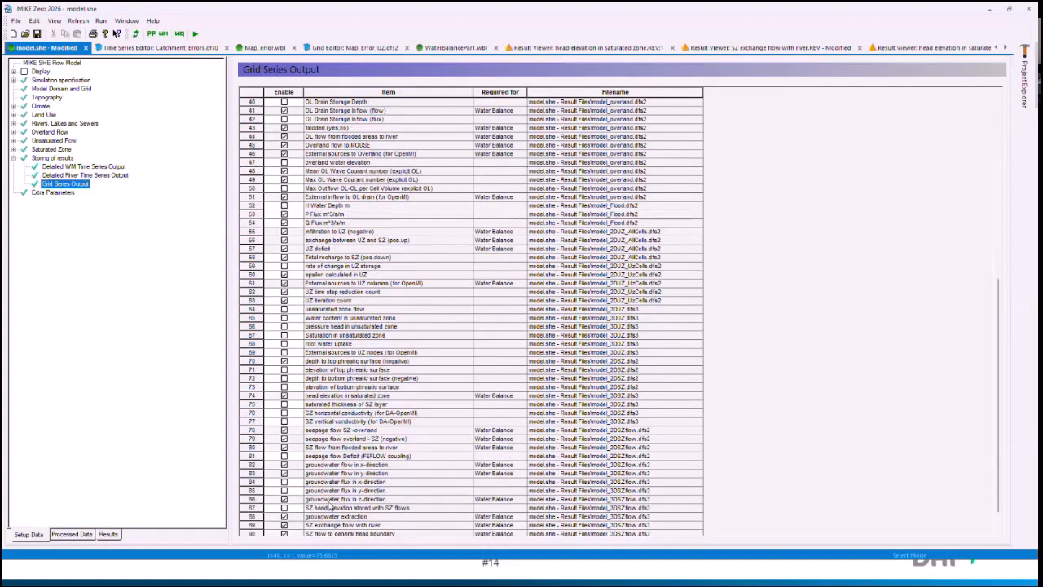
scroll(338, 504, down, 1)
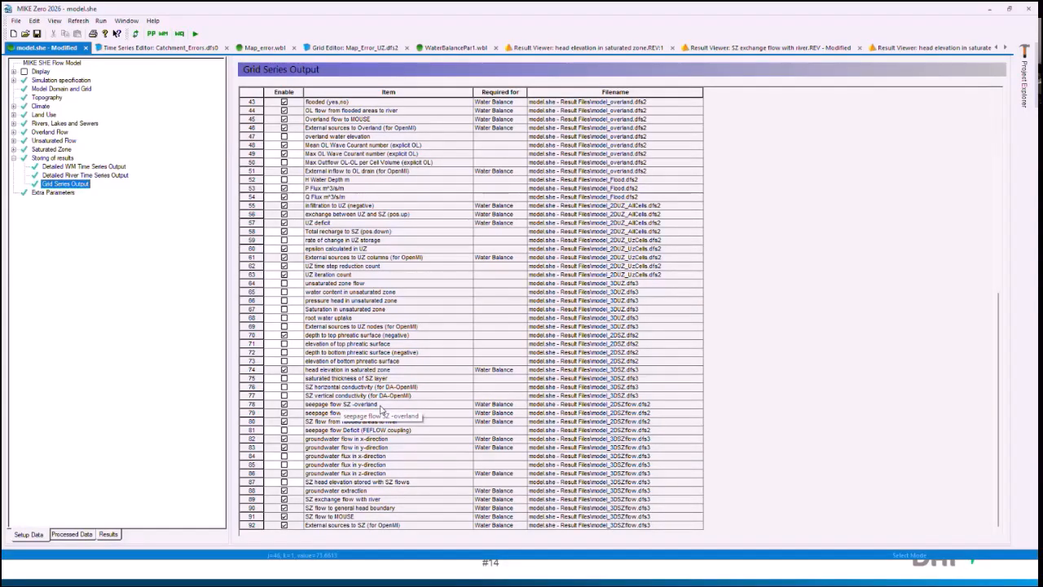
scroll(382, 410, up, 3)
scroll(381, 410, up, 11)
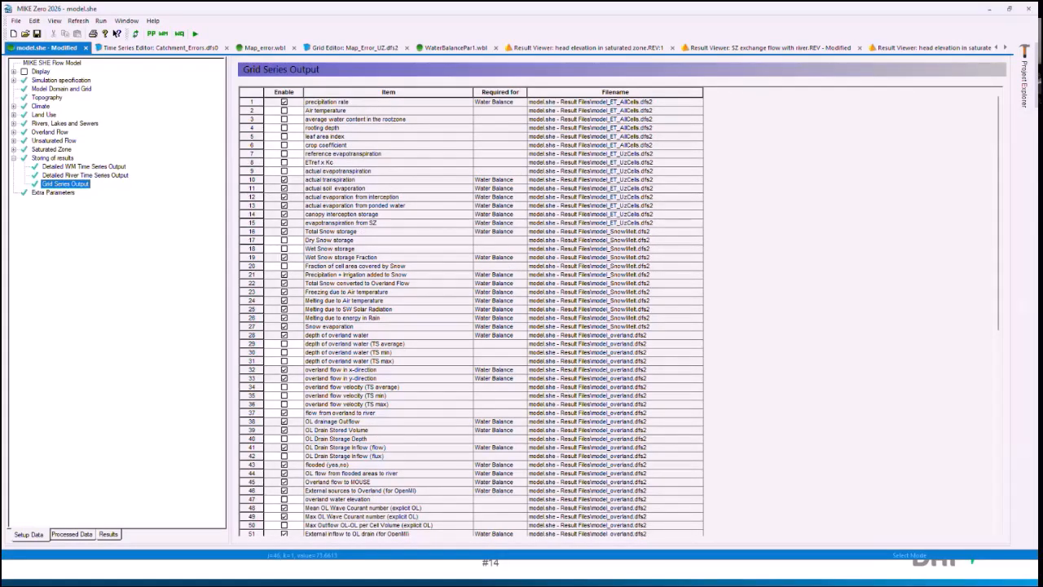
Step: In File Explorer, duplicate MSHE_Wbl_Config.pfs within the wbl folder and rename the copy MSHE_Wbl_Config_test1.pfs
key(alt+Tab)
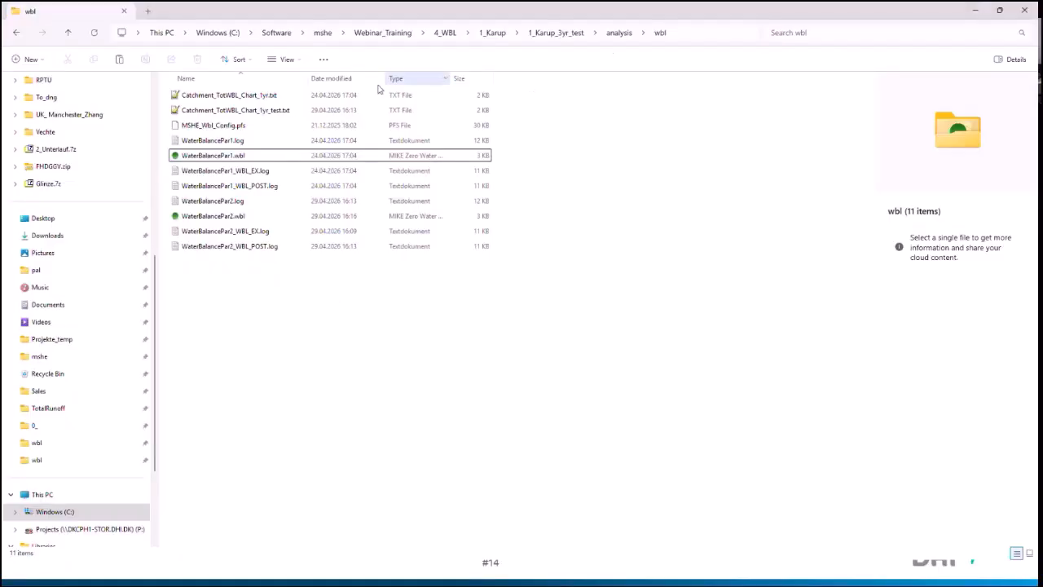
click(243, 127)
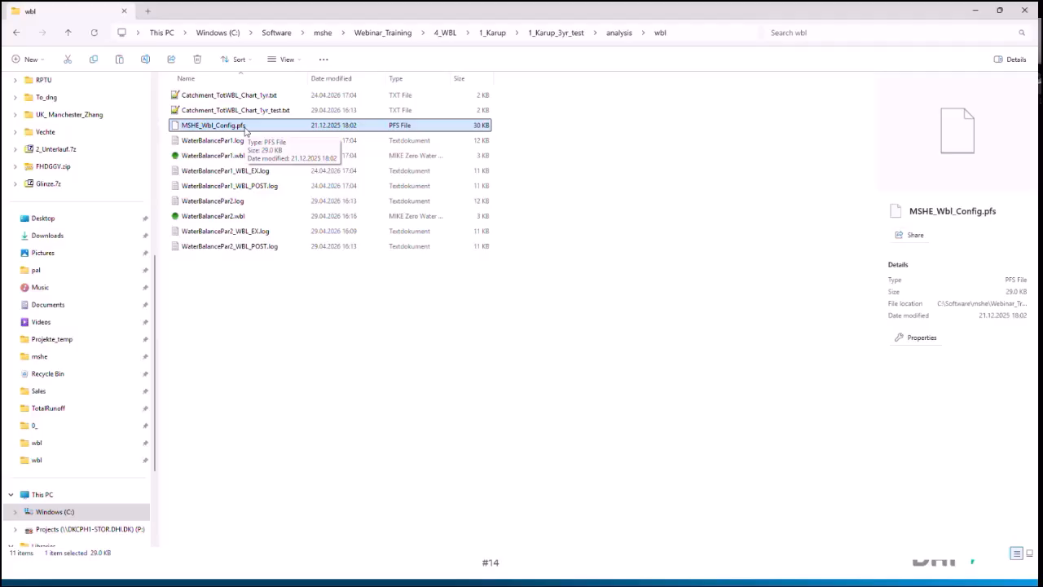
key(ctrl+c)
key(ctrl+v)
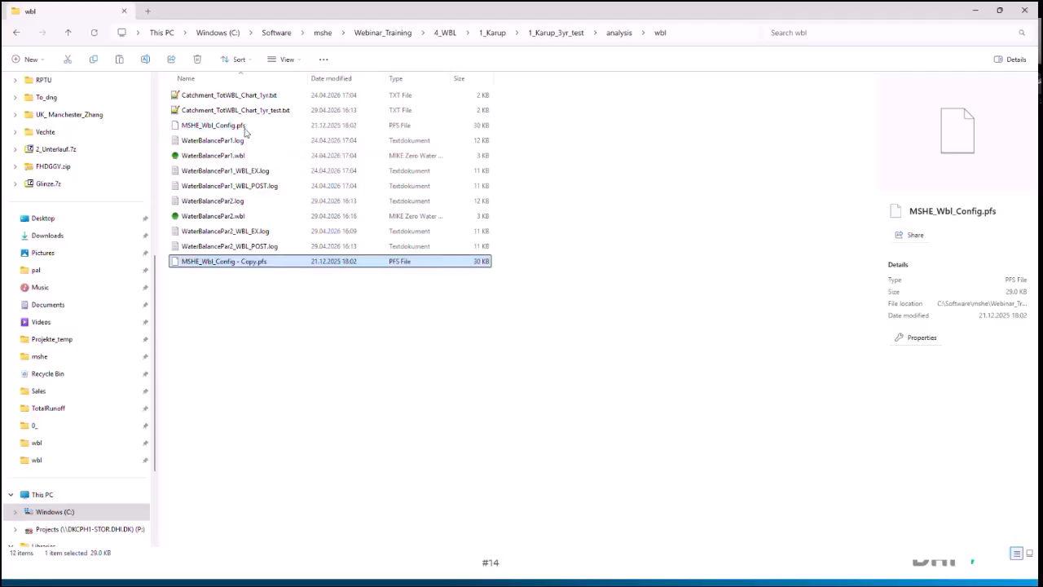
click(235, 264)
drag(237, 262, 257, 262)
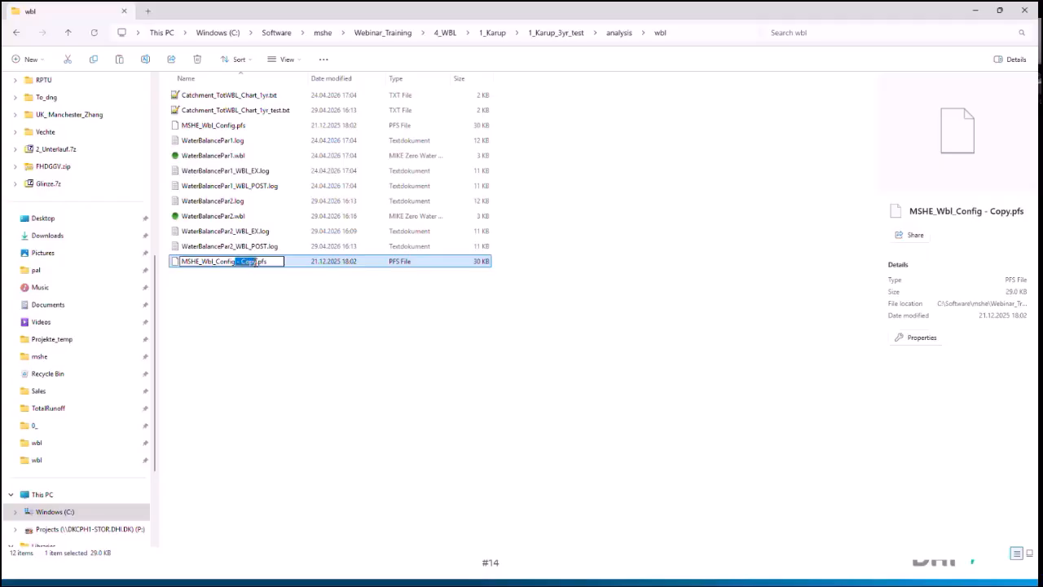
text(_test1)
key(Return)
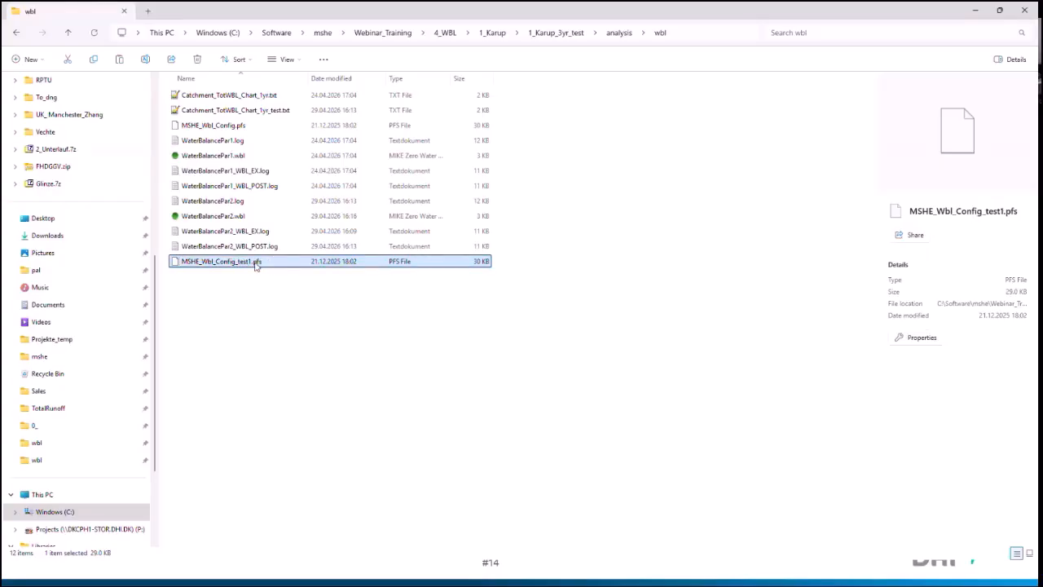
Step: Open MSHE_Wbl_Config_test1.pfs in Notepad++ and select the whole type definition block of the Total waterbalance
right_click(255, 266)
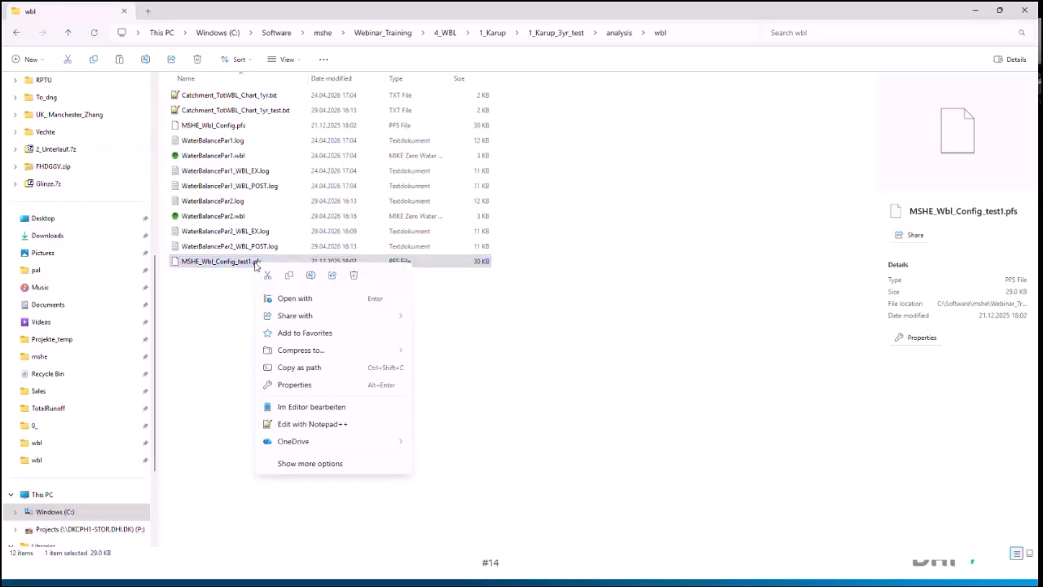
click(318, 424)
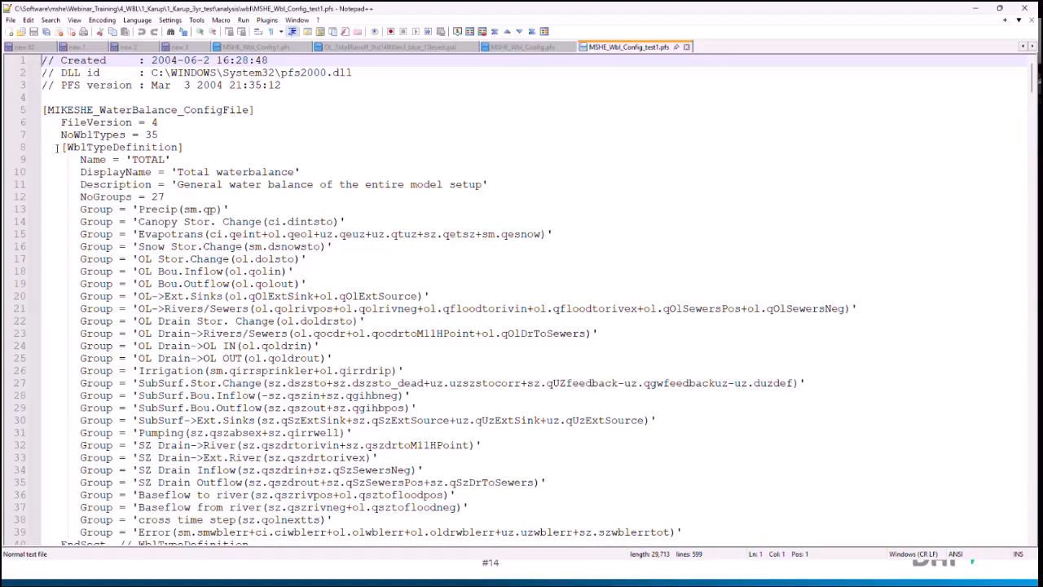
drag(57, 147, 261, 397)
scroll(81, 222, down, 4)
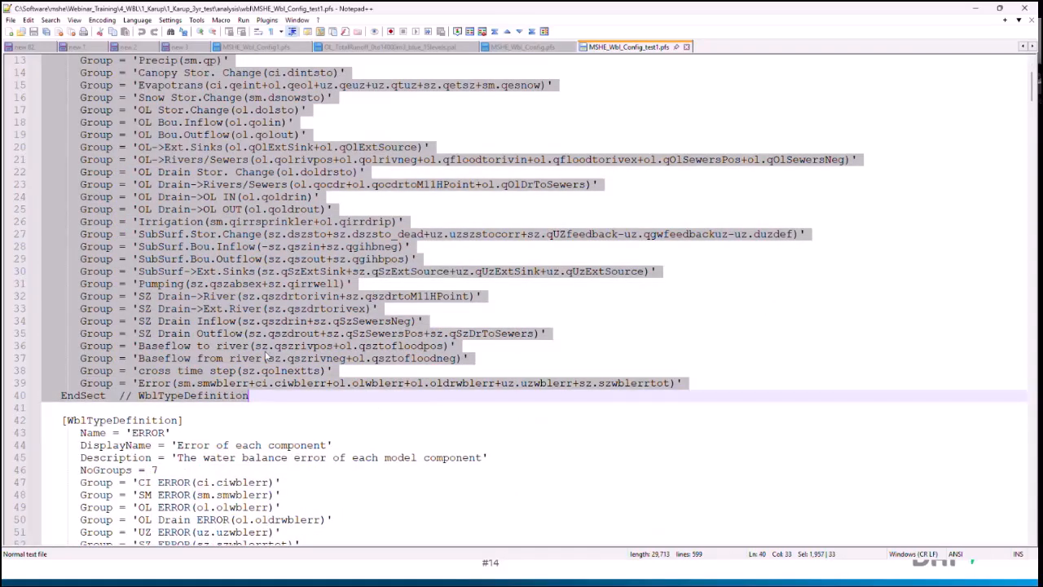
scroll(265, 356, up, 3)
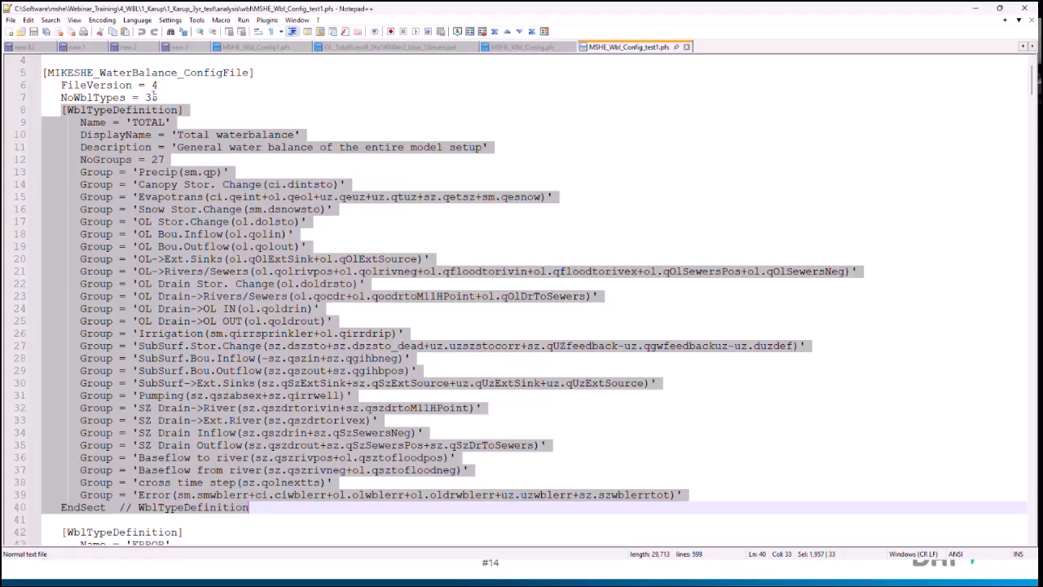
Step: Set NoWblTypes to 36 and paste a copy of the Total waterbalance type definition directly below the original block
drag(151, 97, 158, 97)
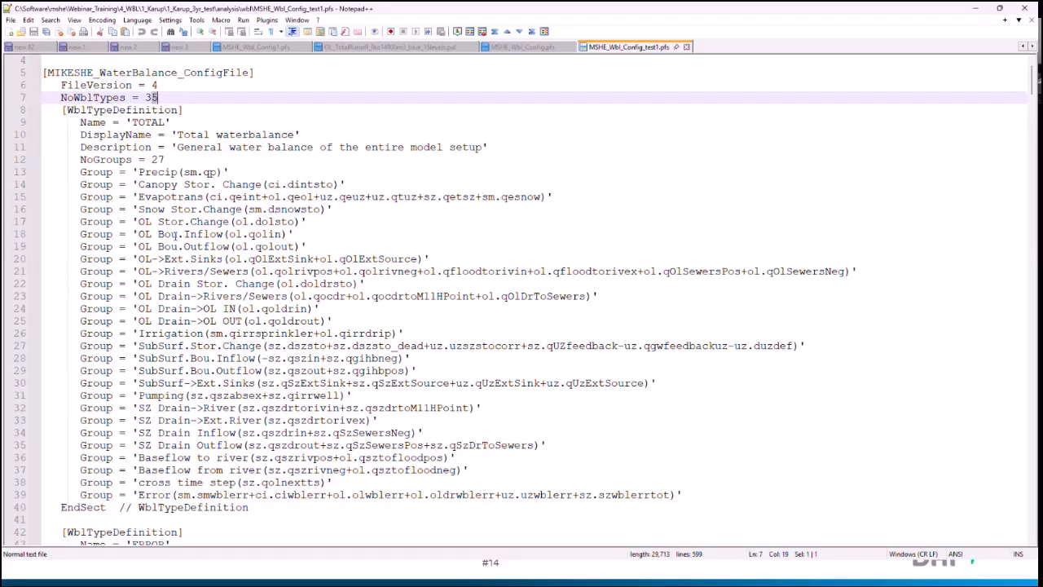
text(6)
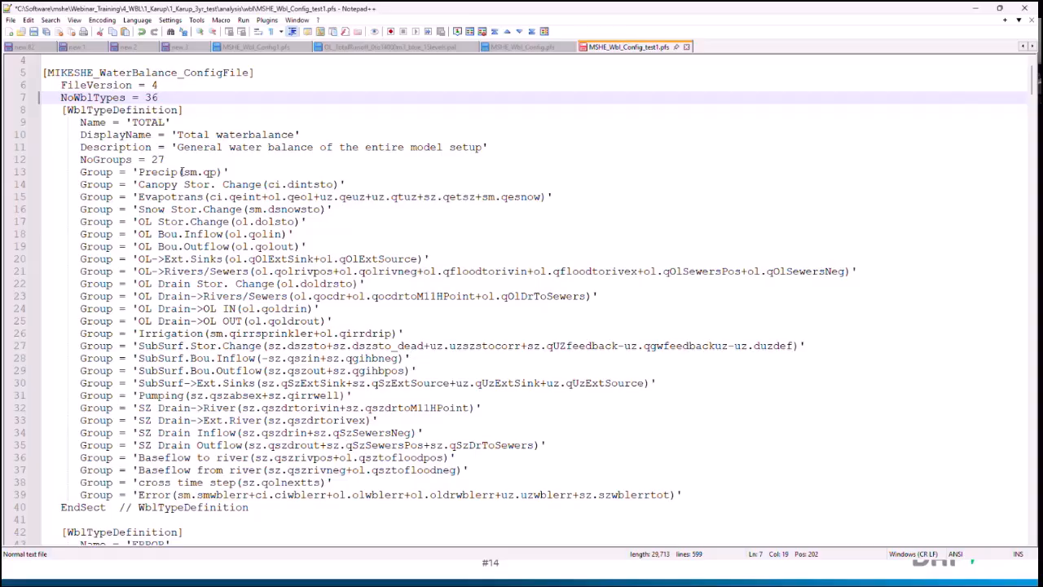
scroll(181, 172, down, 2)
click(70, 447)
key(ctrl+v)
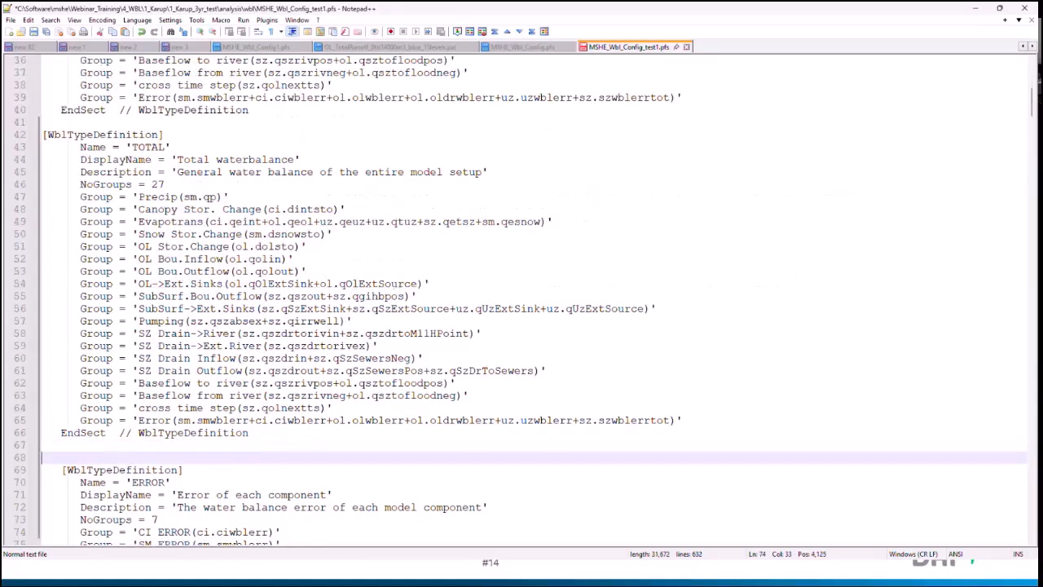
key(Return)
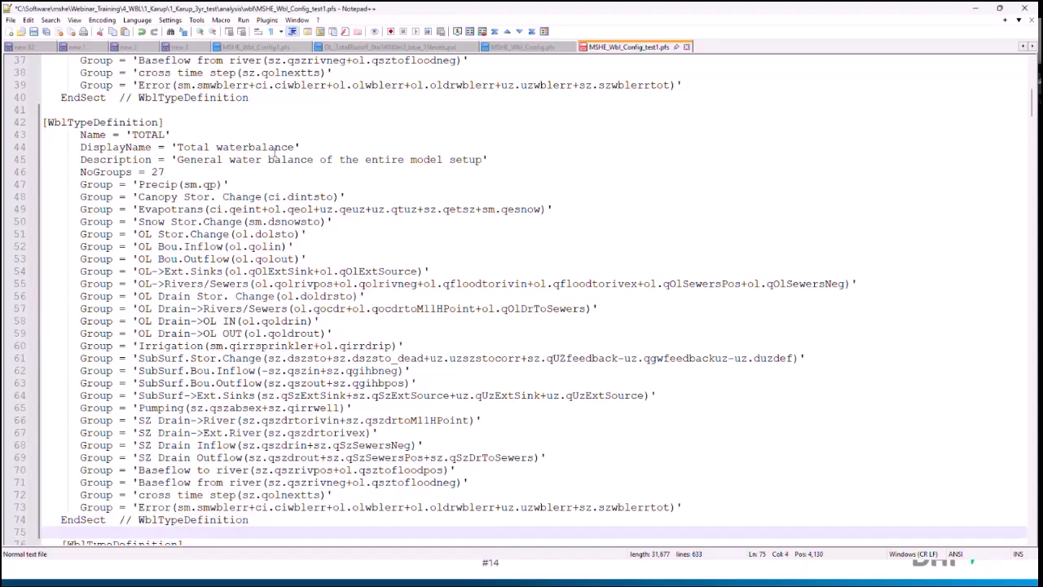
click(298, 147)
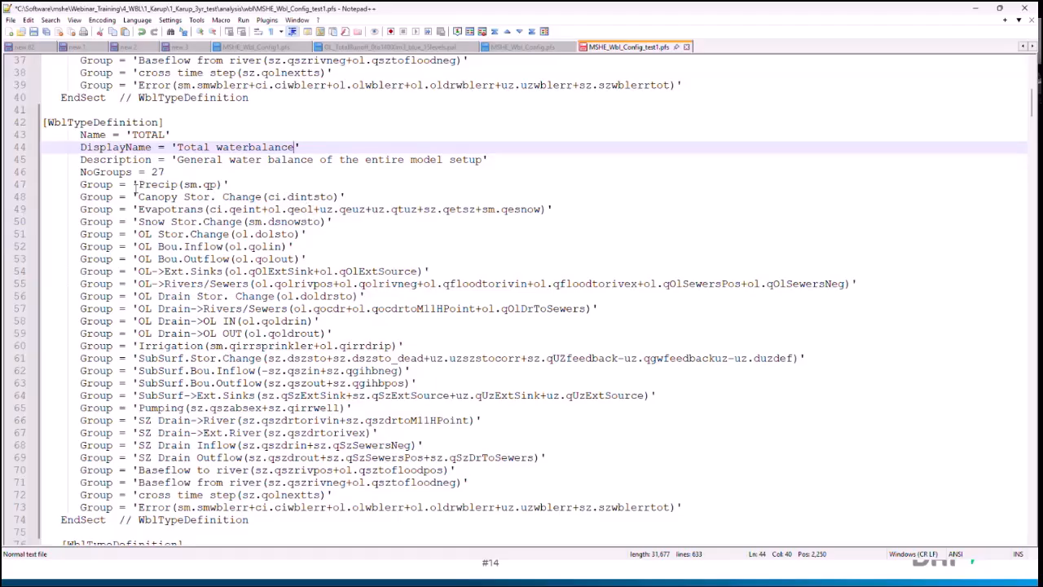
drag(134, 186, 306, 261)
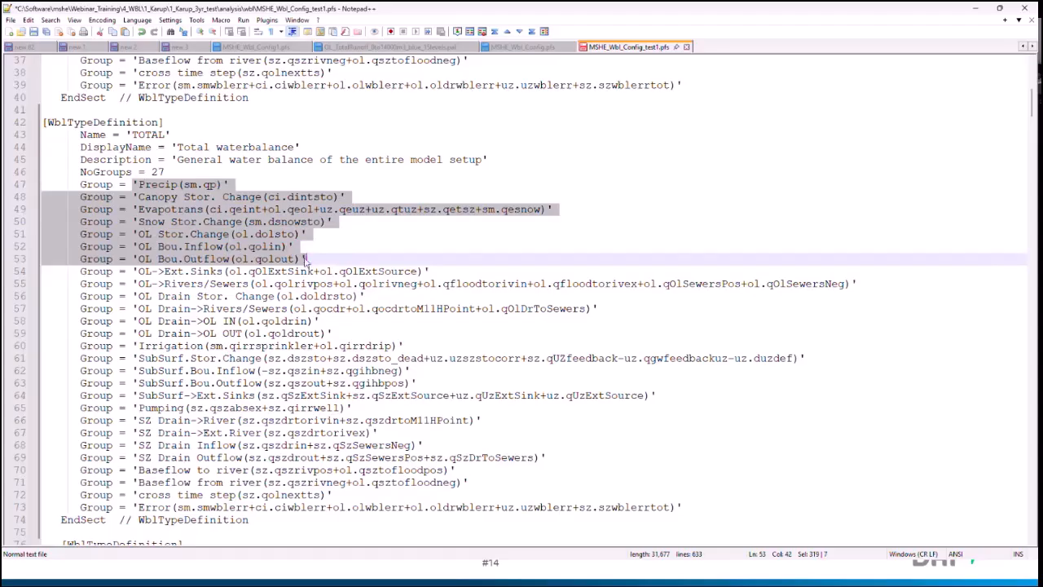
click(304, 258)
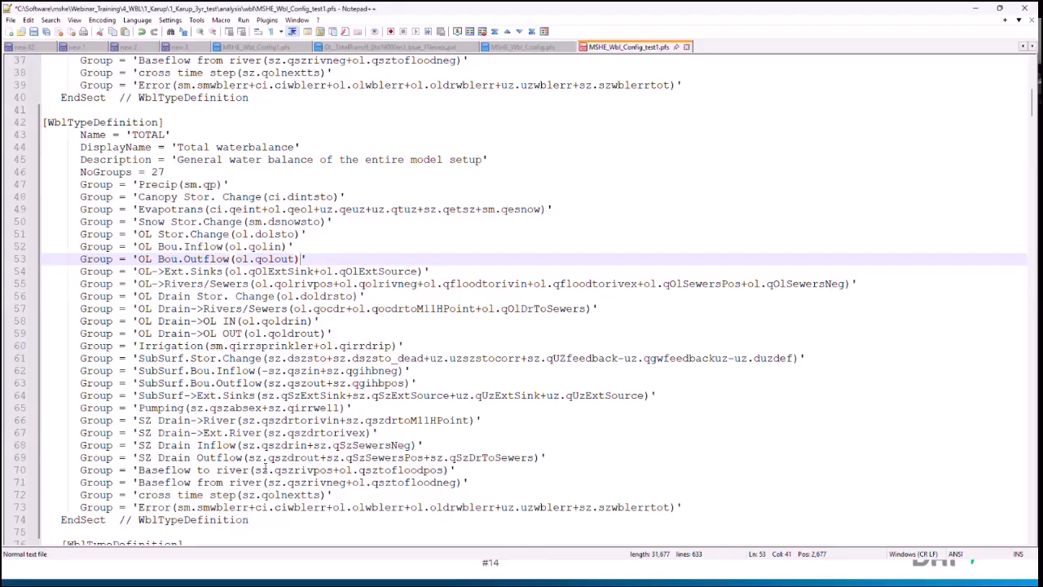
drag(256, 517, 44, 190)
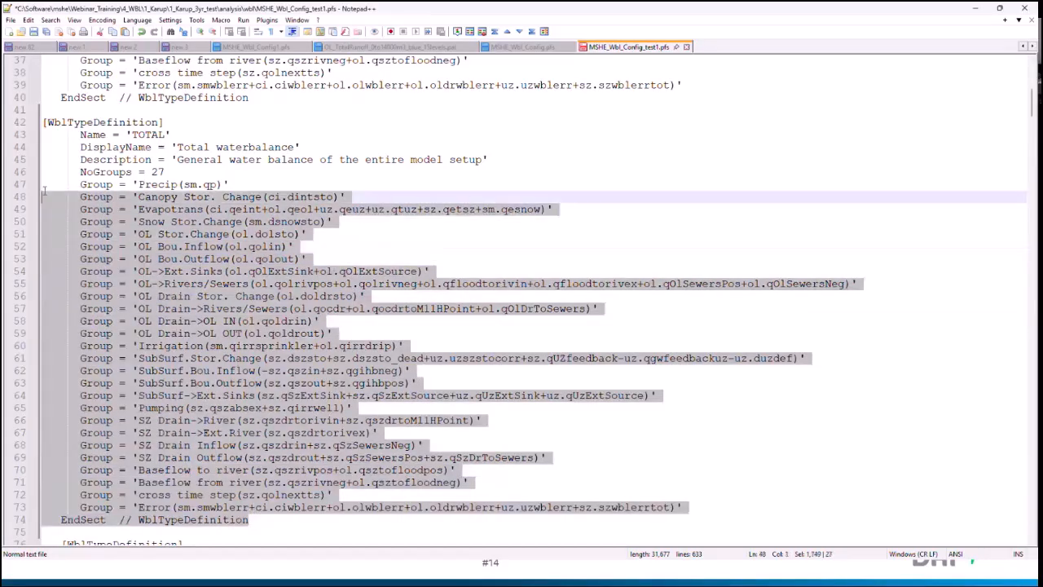
click(238, 234)
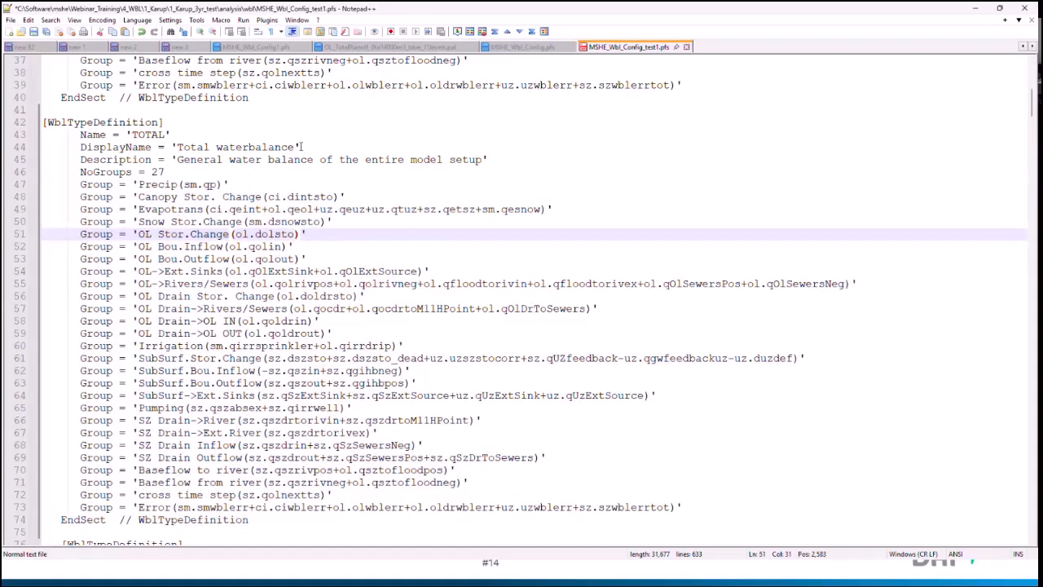
Step: Change the DisplayName of the duplicated TOTAL definition to 'Total waterbalance incl. Recharge'
click(301, 146)
text(incl)
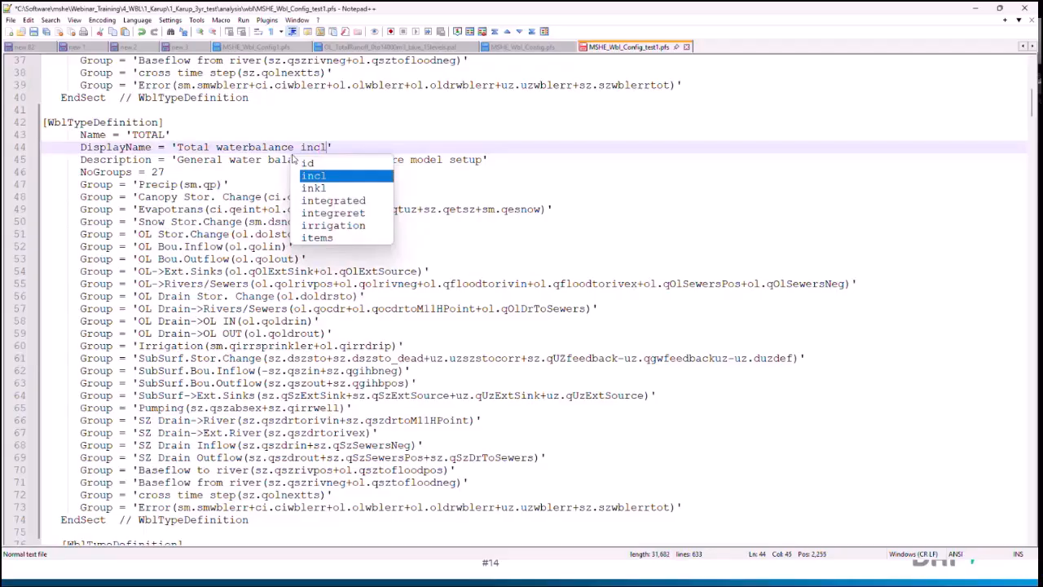
text(. Total )
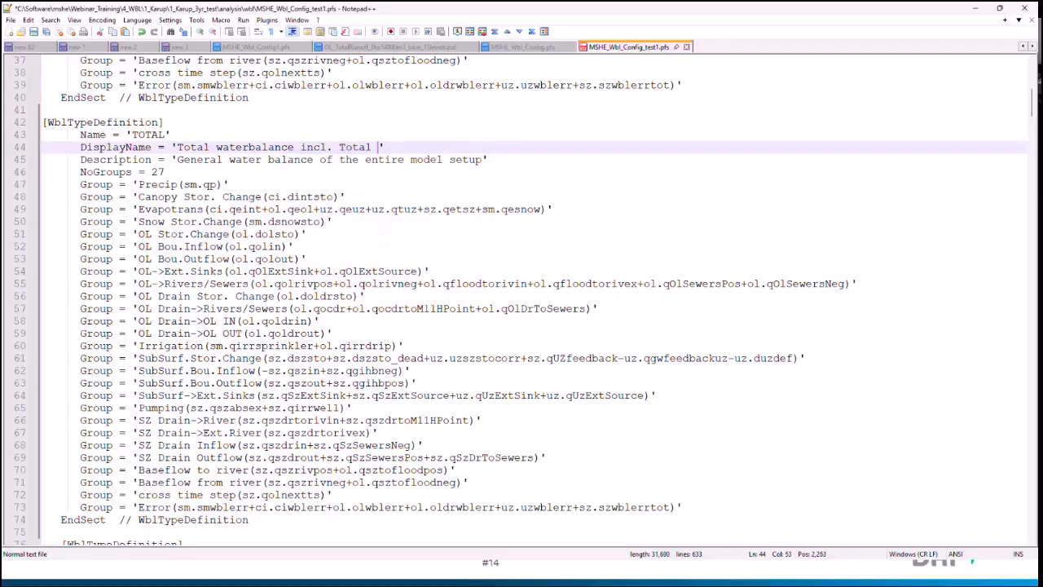
text(Water Blance)
key(BackSpace)
key(BackSpace)
key(BackSpace)
key(BackSpace)
key(BackSpace)
text(ance)
key(BackSpace)
key(BackSpace)
key(BackSpace)
text(lance)
key(BackSpace)
key(BackSpace)
key(BackSpace)
key(BackSpace)
key(BackSpace)
key(BackSpace)
key(BackSpace)
key(BackSpace)
key(BackSpace)
key(BackSpace)
key(BackSpace)
key(BackSpace)
key(BackSpace)
key(BackSpace)
key(BackSpace)
key(BackSpace)
key(BackSpace)
key(BackSpace)
key(BackSpace)
text(Recharg)
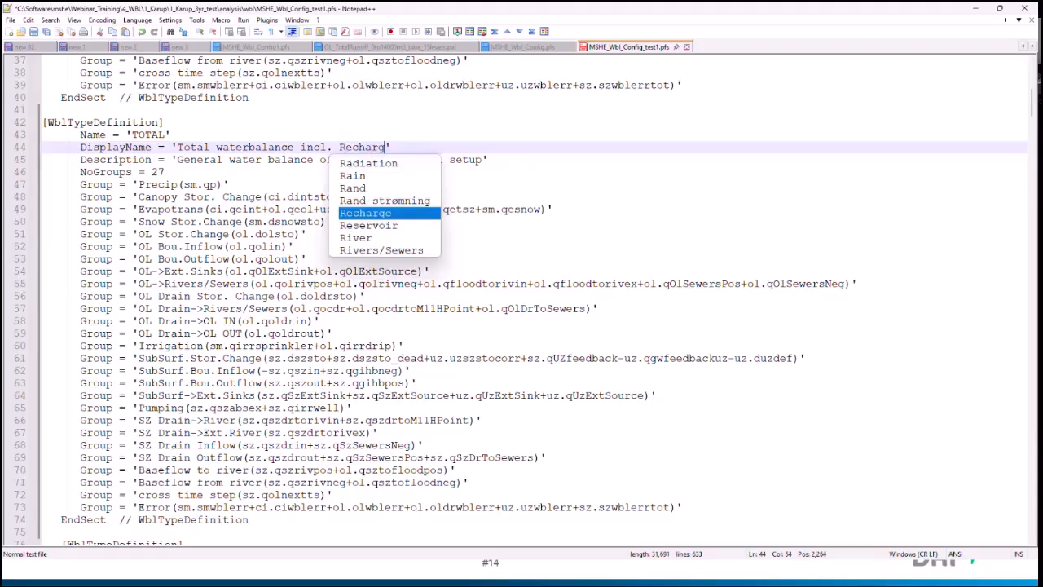
text(e)
click(458, 295)
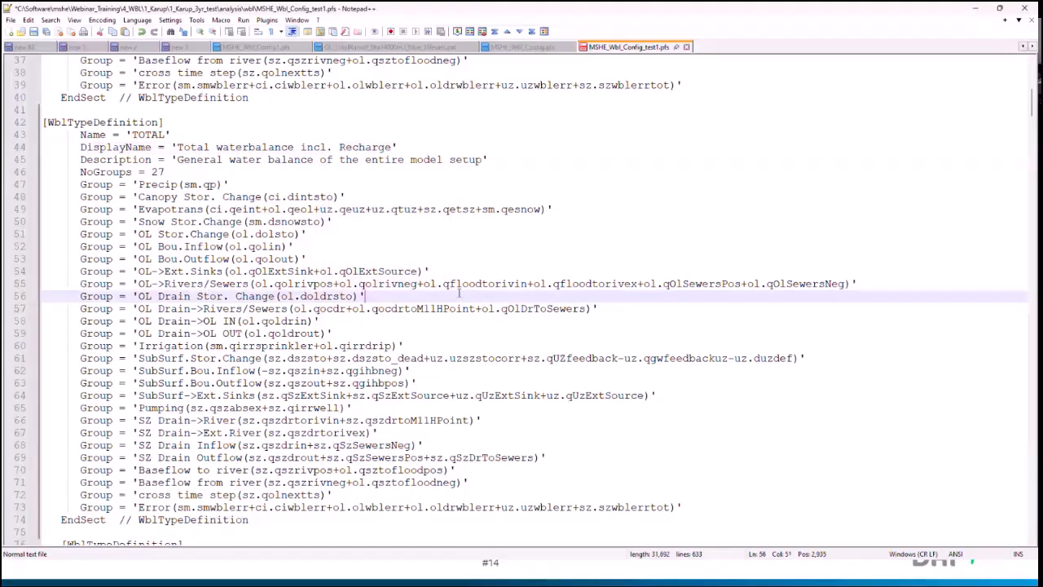
Step: Copy the Recharge group line from the Unsaturated Zone definition to a new line below Evapotrans in the Total waterbalance incl. Recharge definition
scroll(402, 252, down, 20)
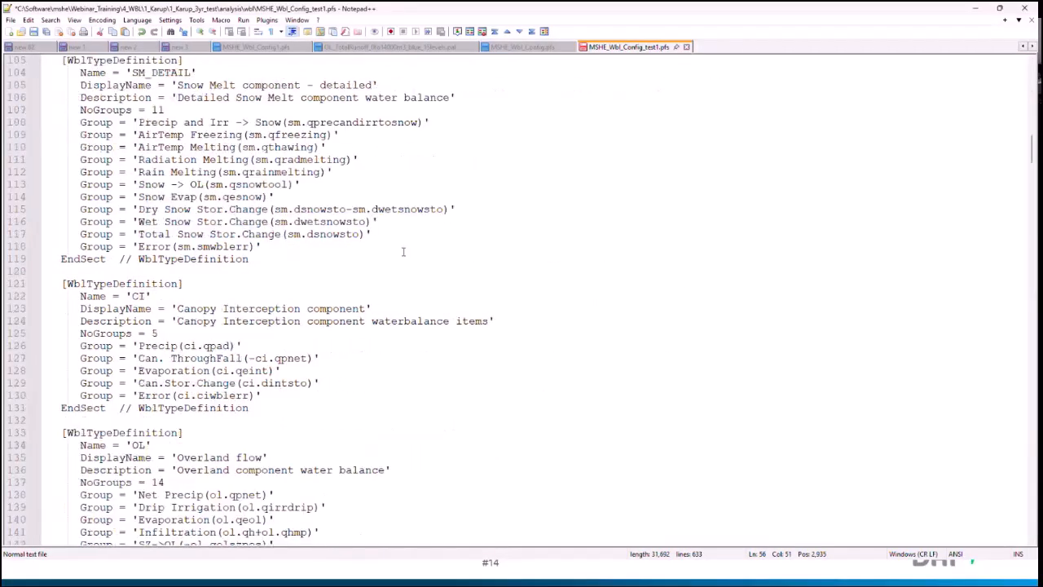
scroll(402, 252, down, 20)
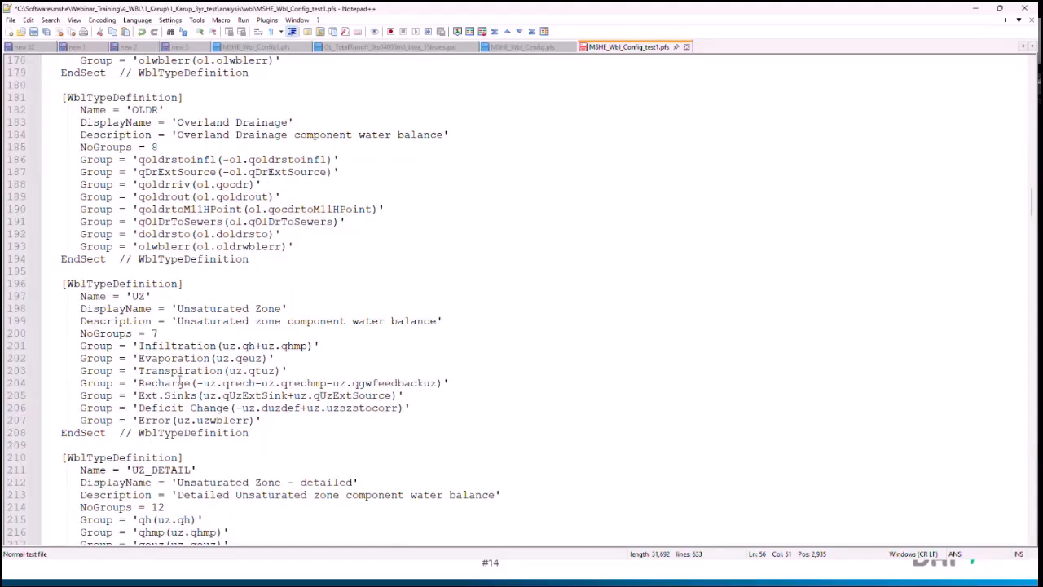
drag(462, 382, 28, 377)
key(ctrl+c)
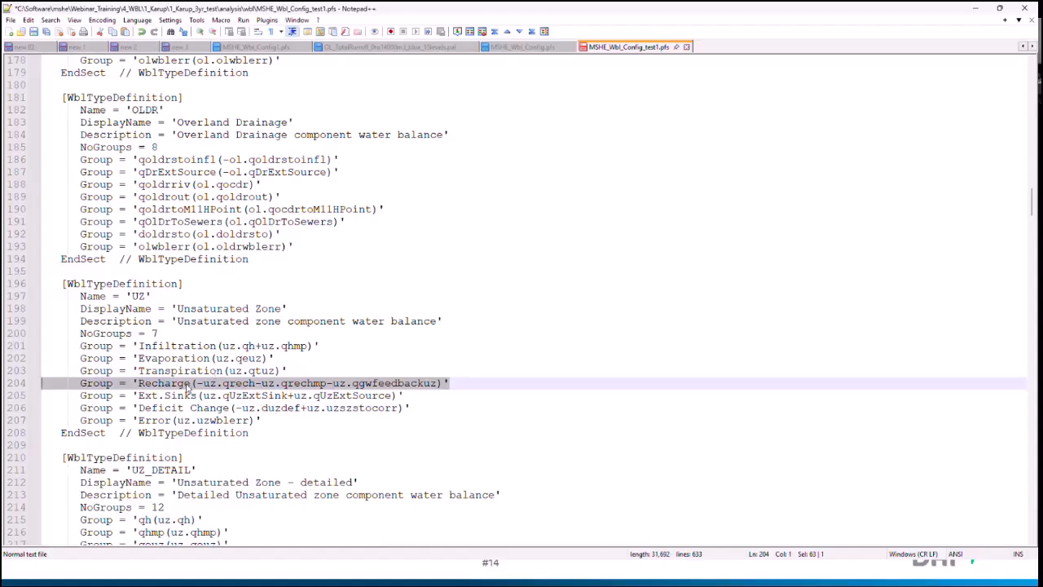
scroll(188, 389, up, 20)
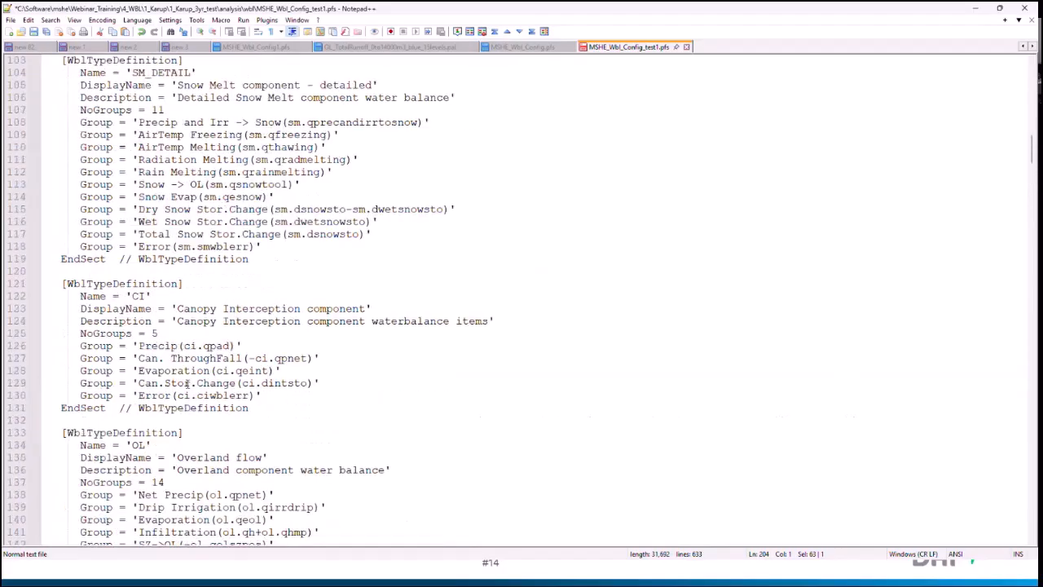
scroll(187, 383, up, 13)
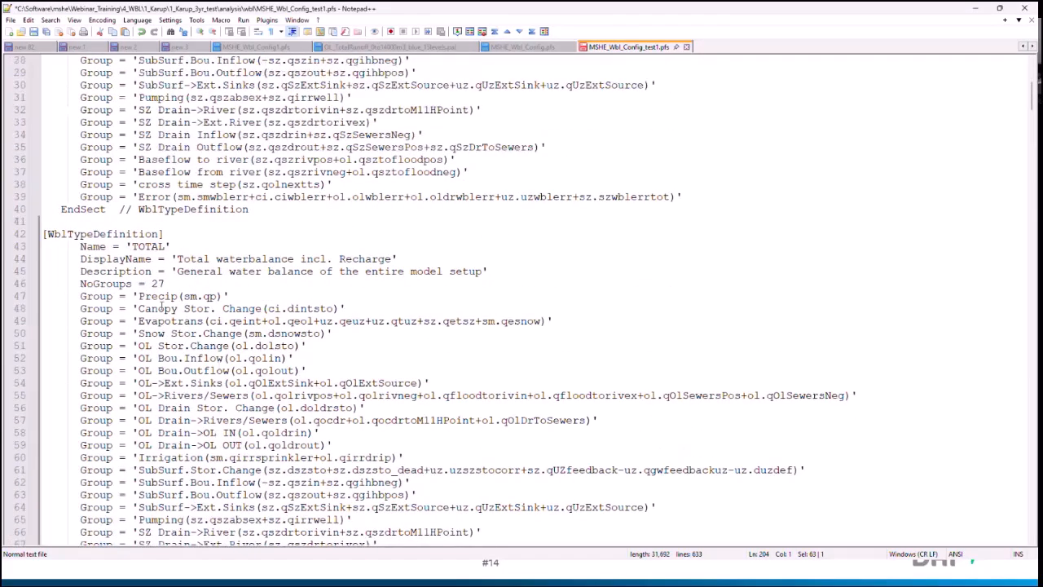
click(563, 320)
key(Return)
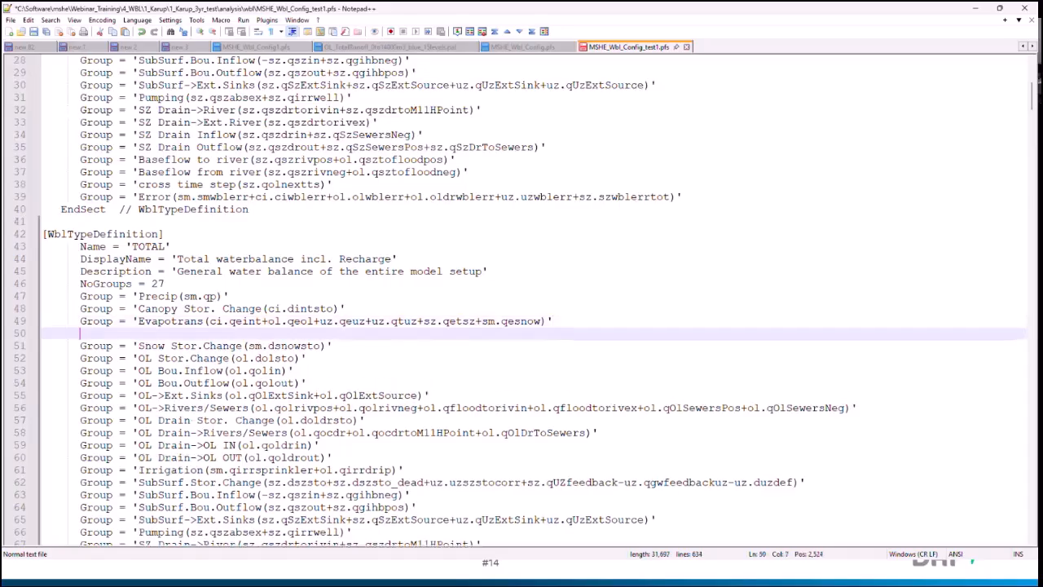
key(ctrl+v)
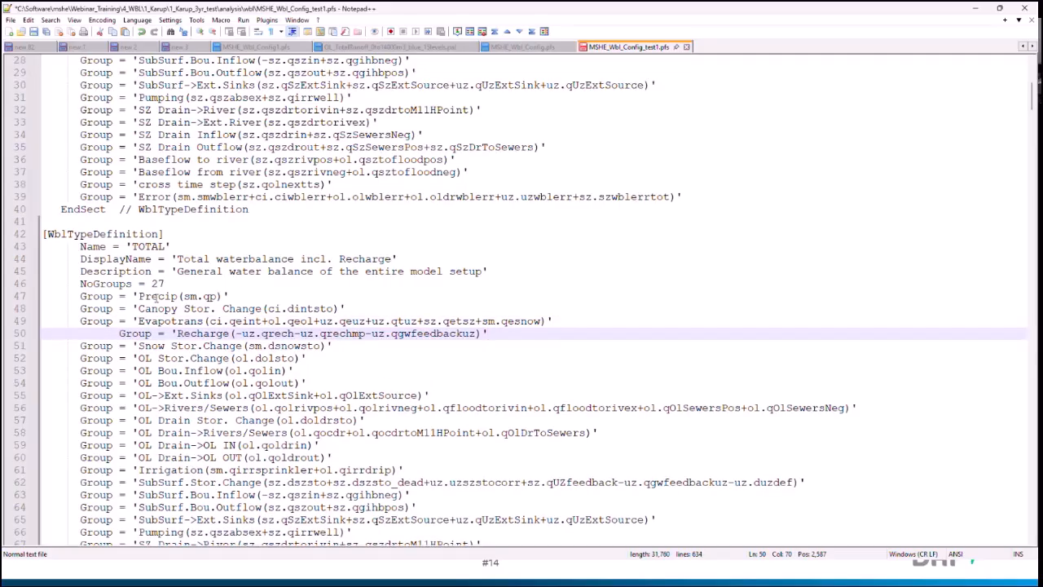
Step: Align the pasted Recharge line's indentation with the other groups, then save and close MSHE_Wbl_Config_test1.pfs
click(119, 334)
key(BackSpace)
key(BackSpace)
key(BackSpace)
key(BackSpace)
key(BackSpace)
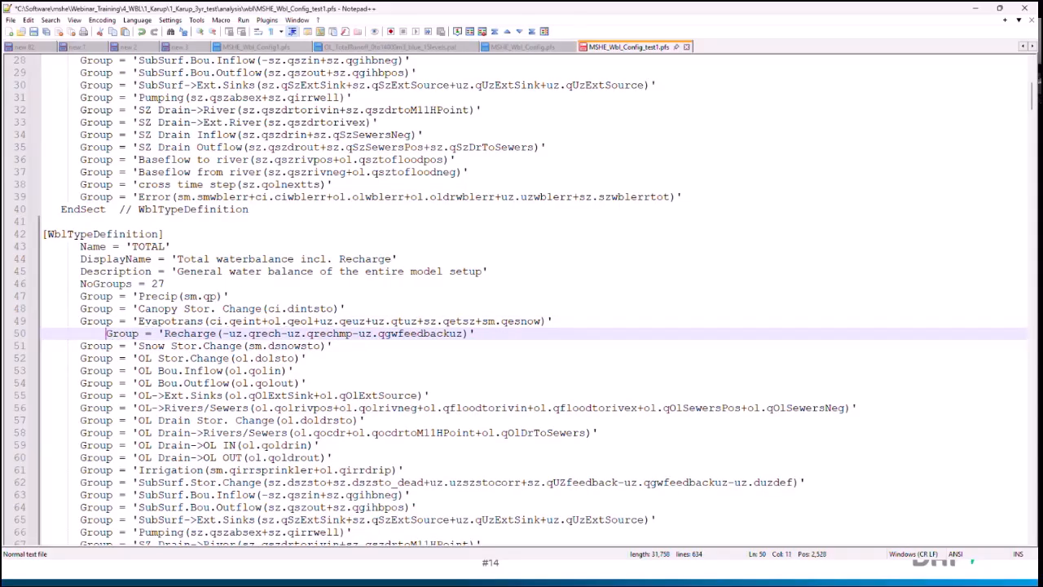
key(BackSpace)
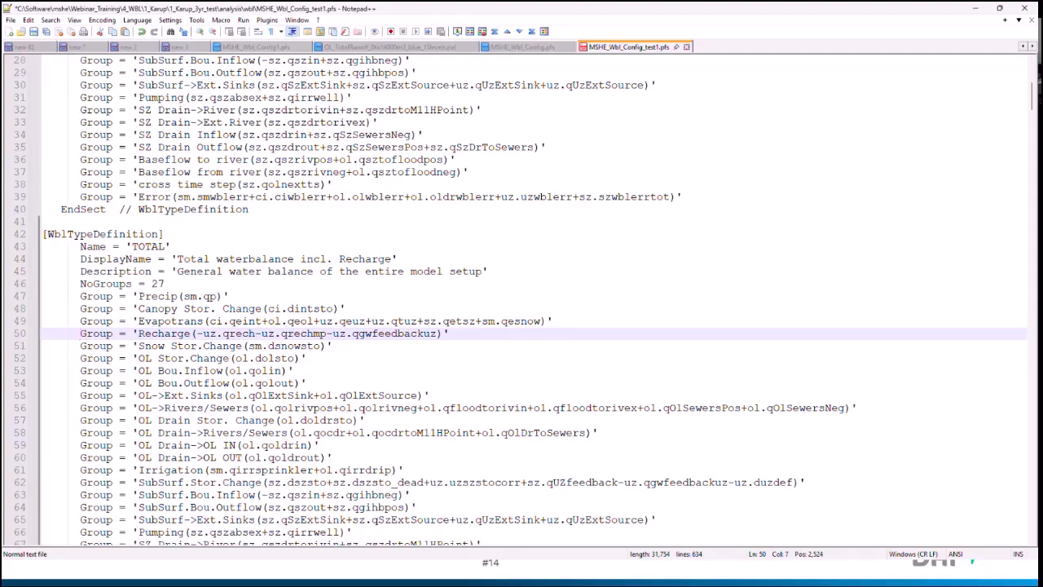
click(687, 48)
click(975, 9)
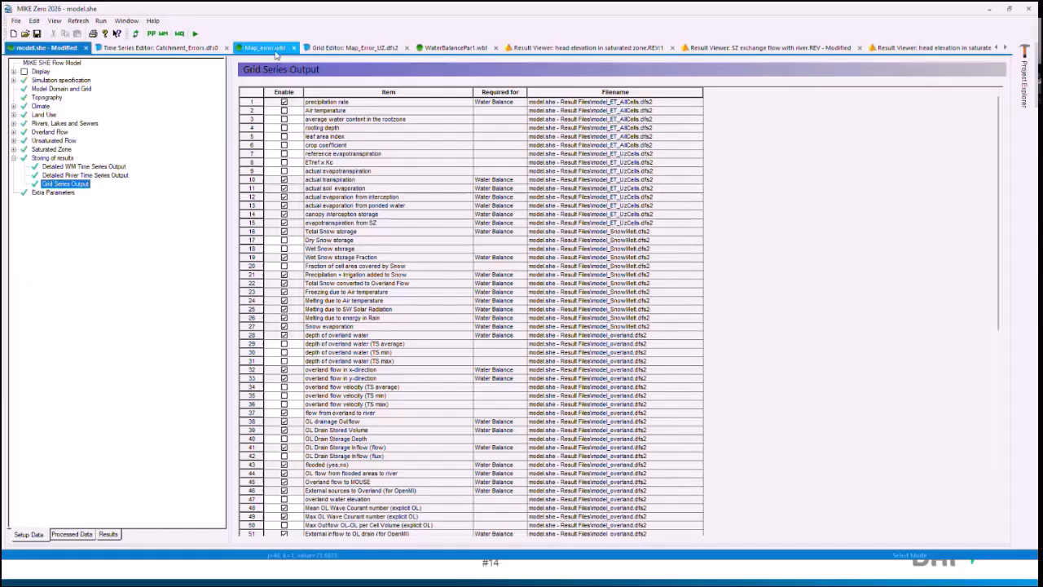
Step: In MIKE Zero, open the Postprocessings overview of Map_error.wbl and leave the default config file option disabled
click(262, 47)
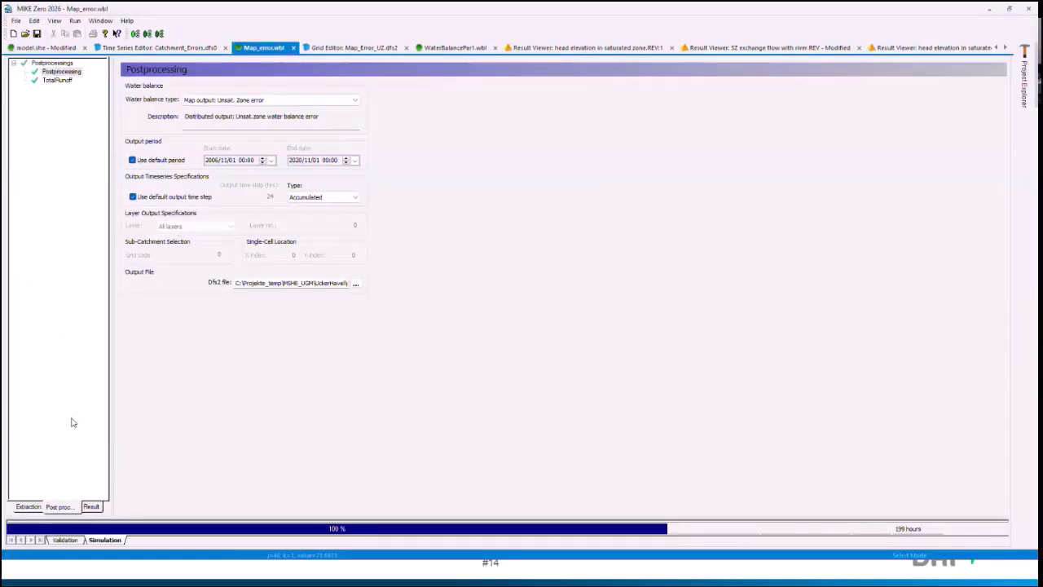
click(28, 506)
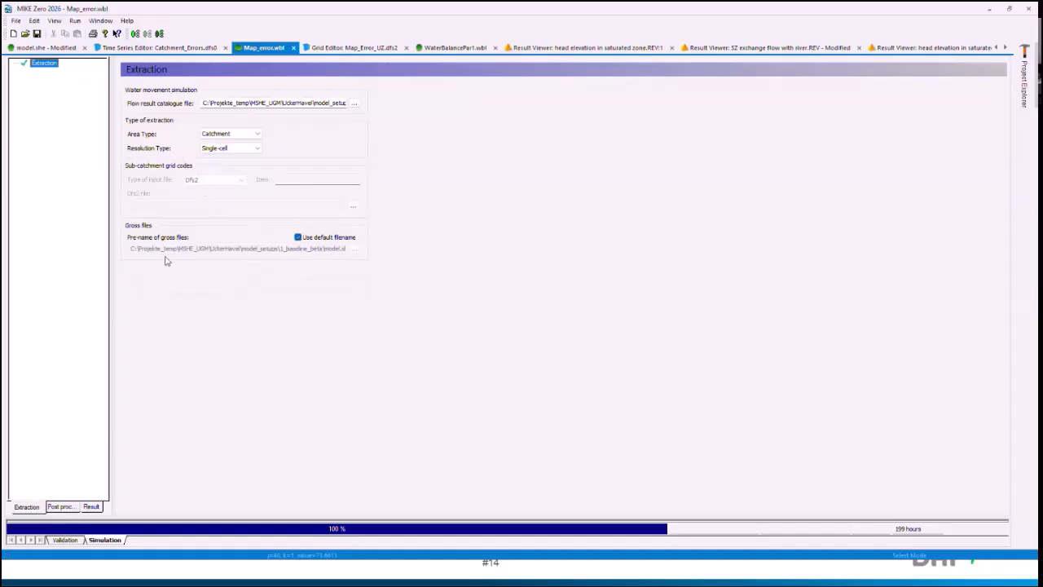
click(69, 506)
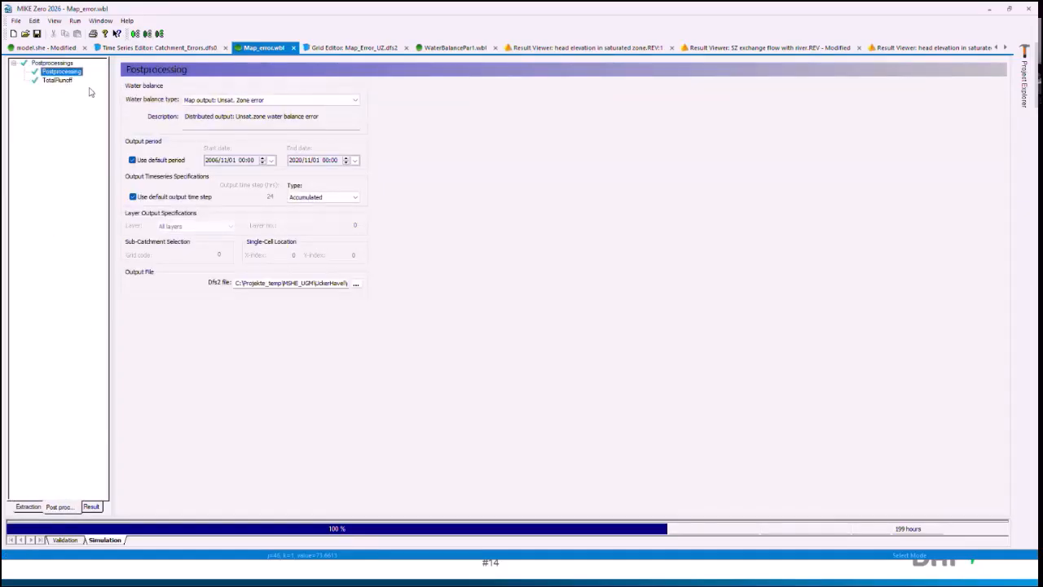
click(63, 63)
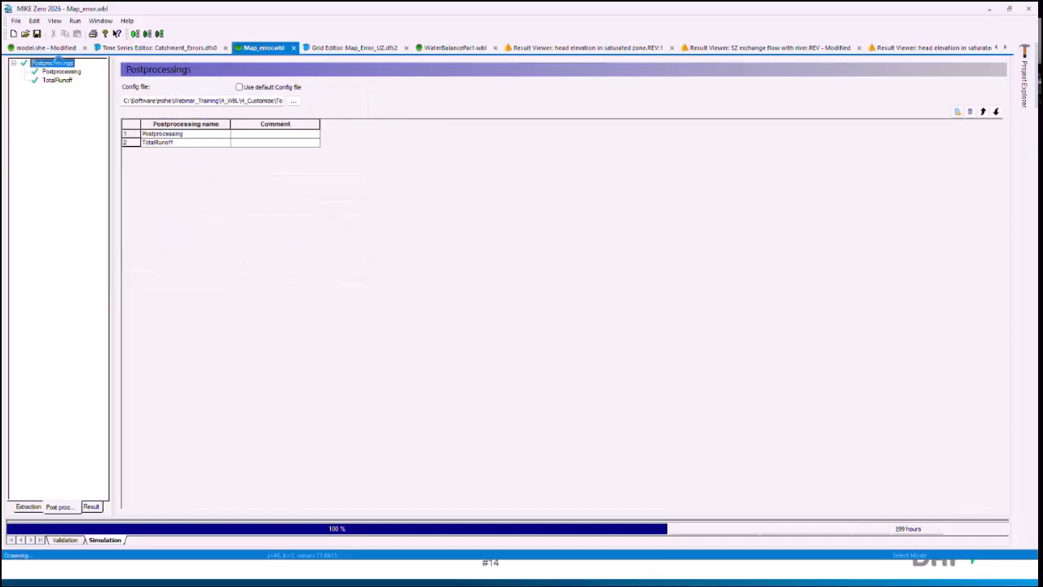
click(239, 87)
click(239, 88)
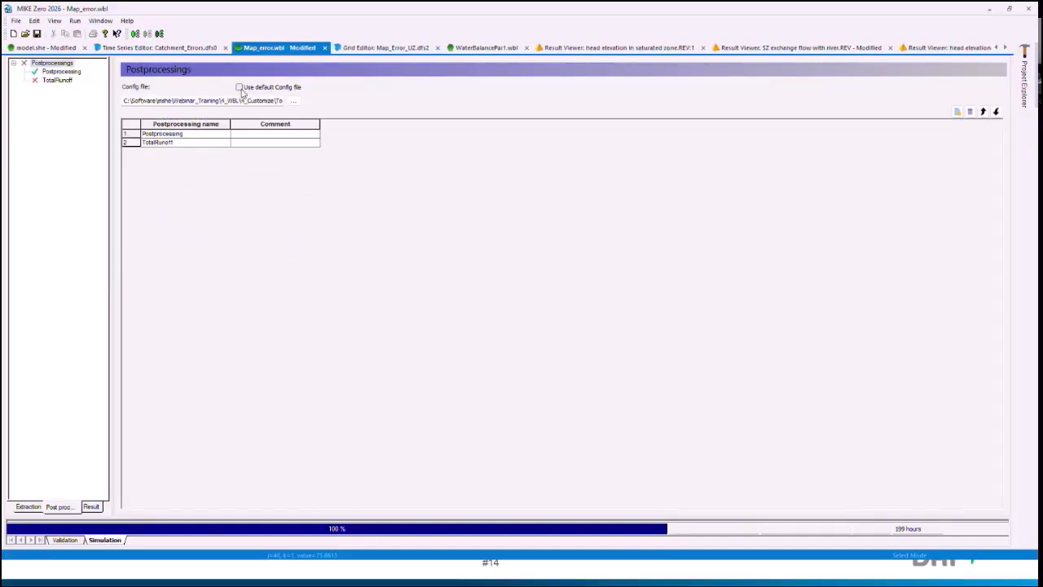
Step: Load MSHE_Wbl_Config_test1.pfs as the config file, using the 1_Karup_3yr_test\analysis\wbl folder path copied from File Explorer
click(294, 100)
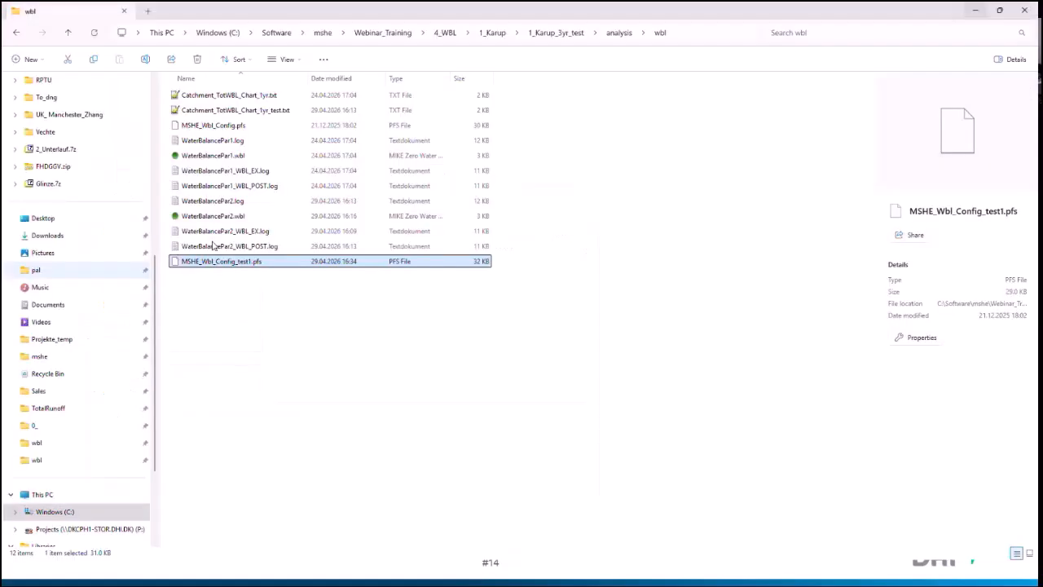
click(287, 303)
click(677, 32)
key(ctrl+c)
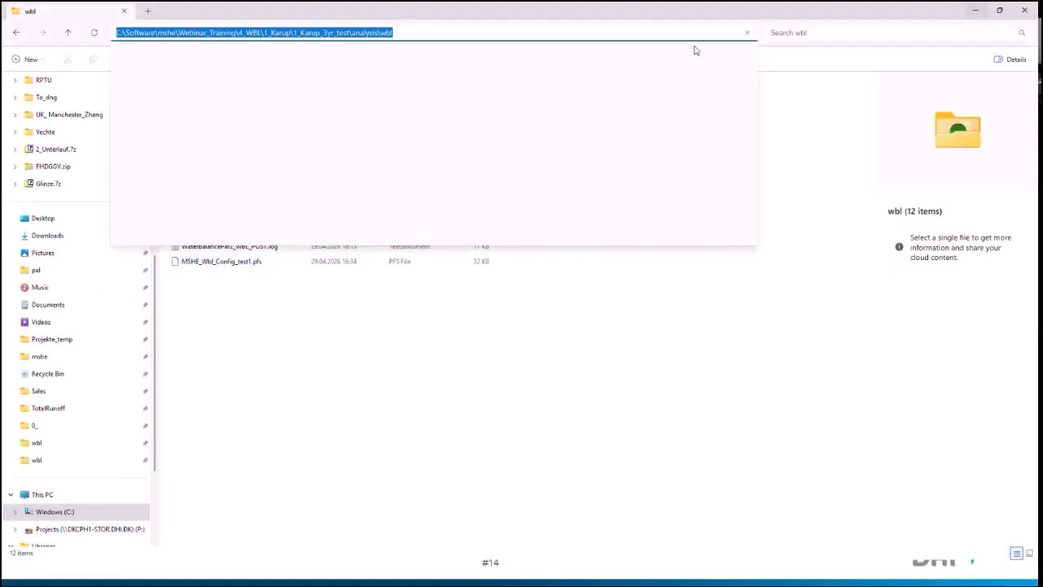
click(943, 86)
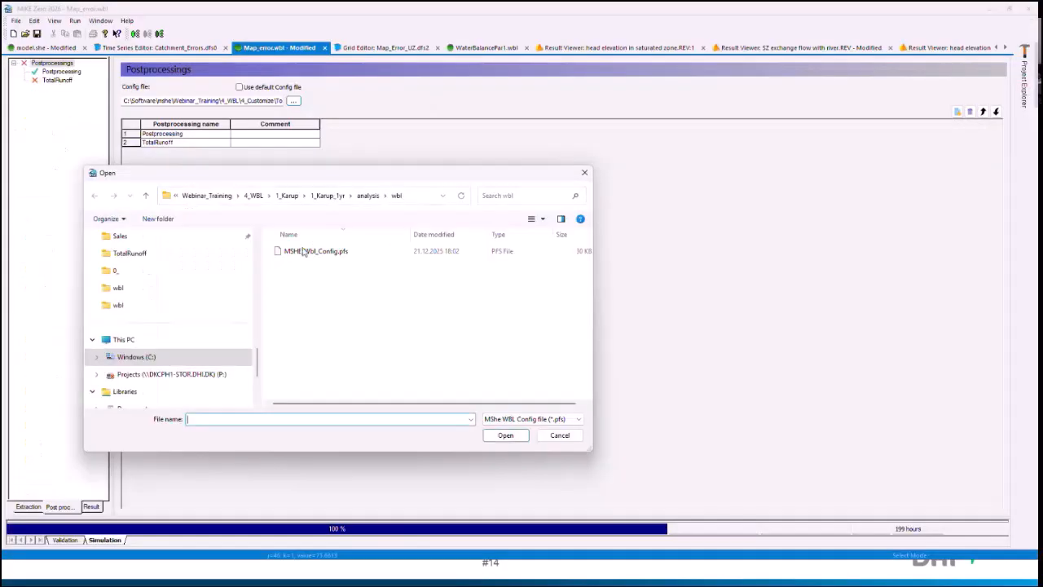
key(ctrl+v)
key(Return)
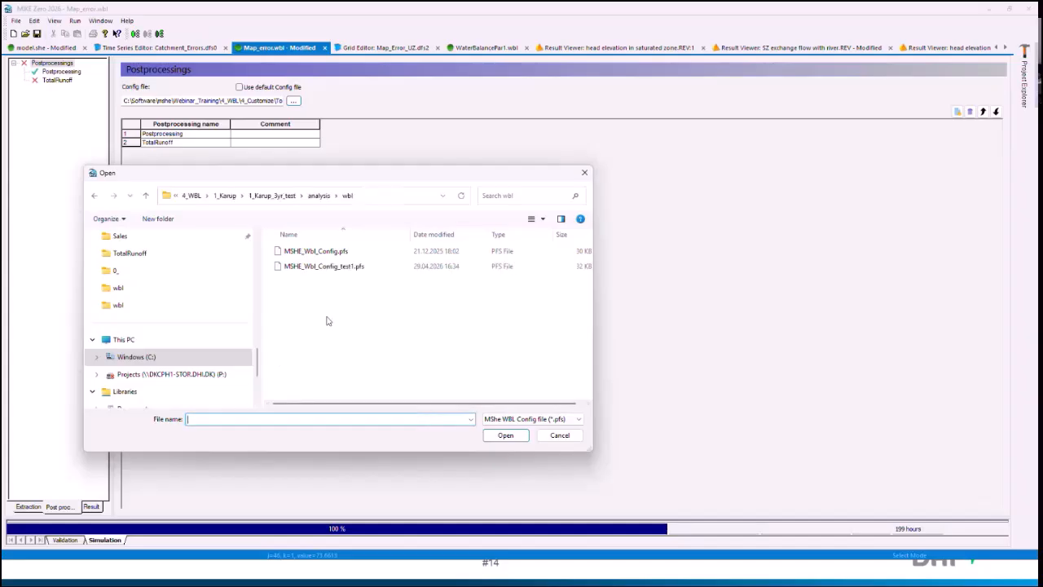
click(343, 268)
click(504, 434)
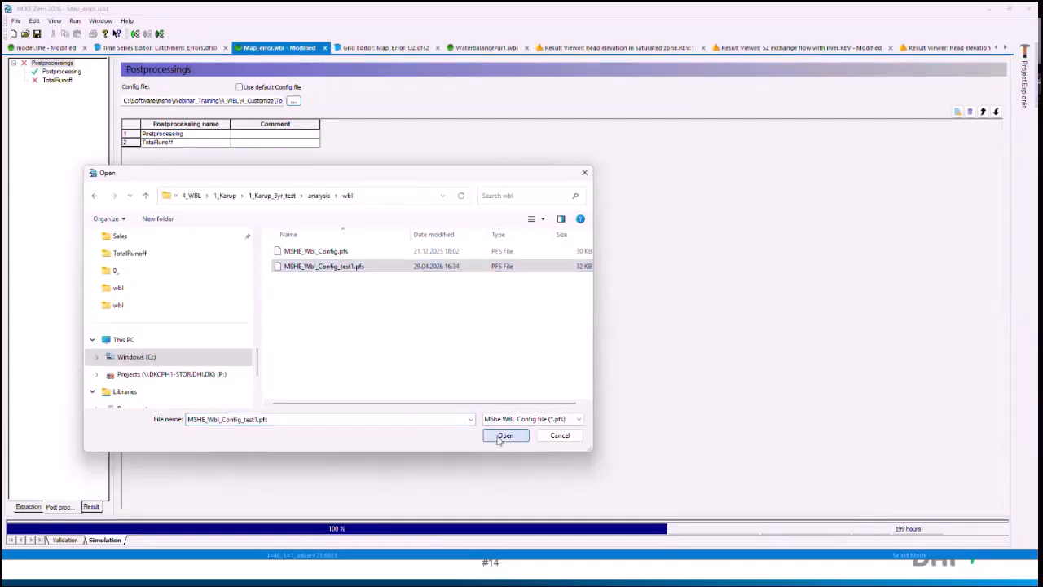
Step: Set the water balance type of the Postprocessing item to Total waterbalance incl. Recharge
click(62, 72)
click(291, 100)
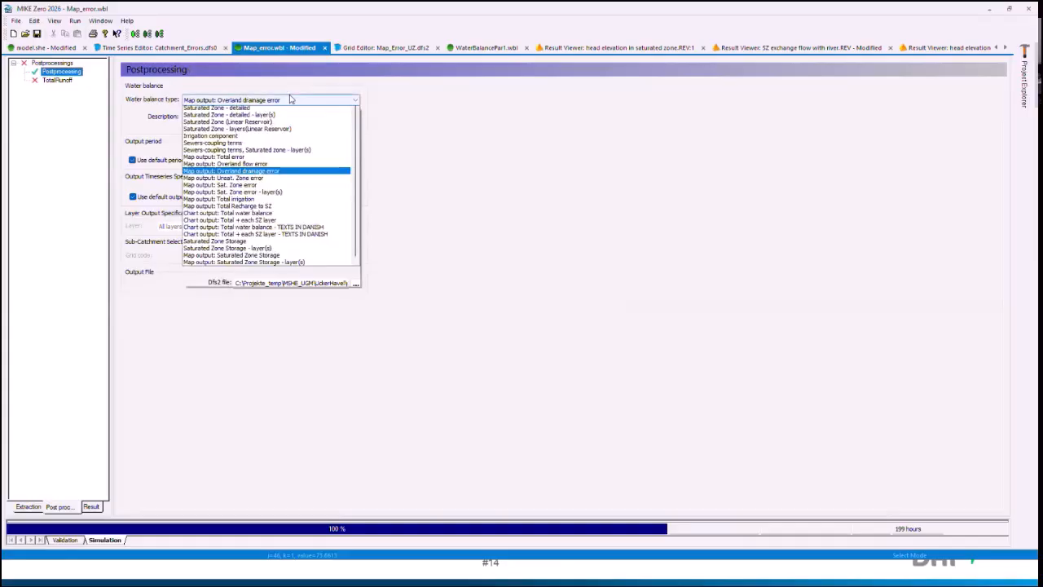
scroll(321, 148, up, 3)
scroll(321, 148, up, 2)
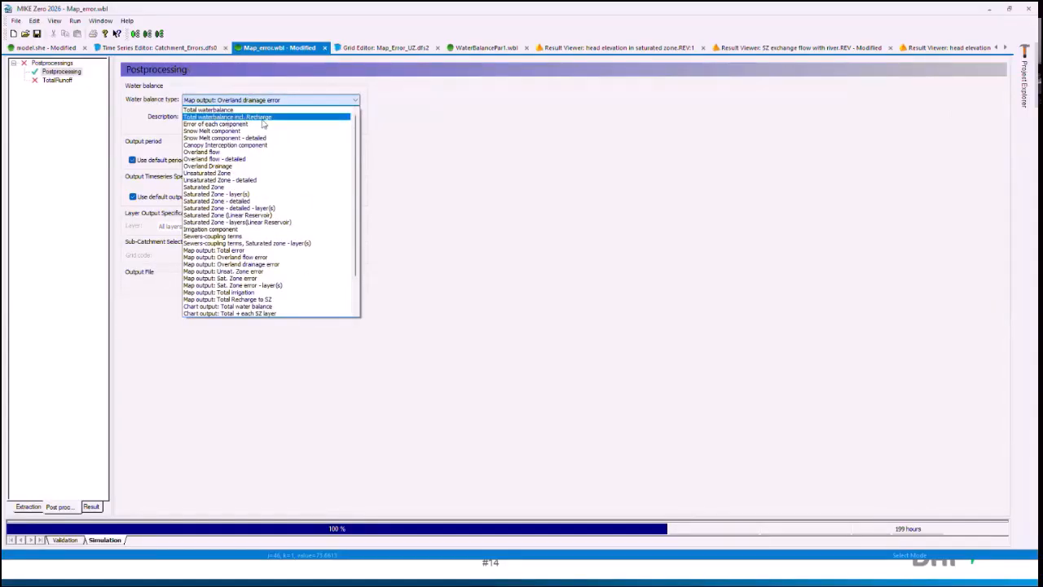
click(265, 118)
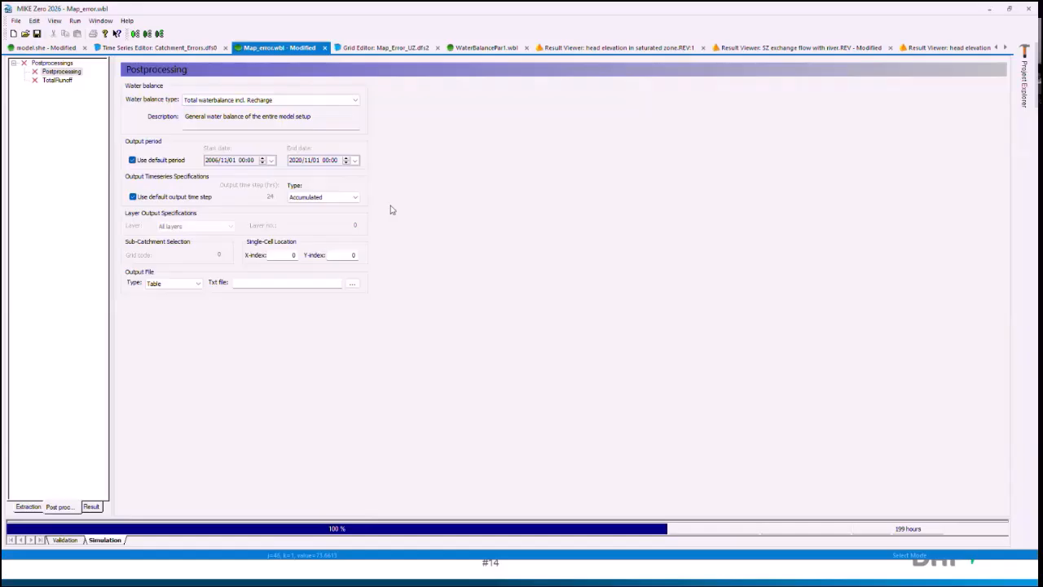
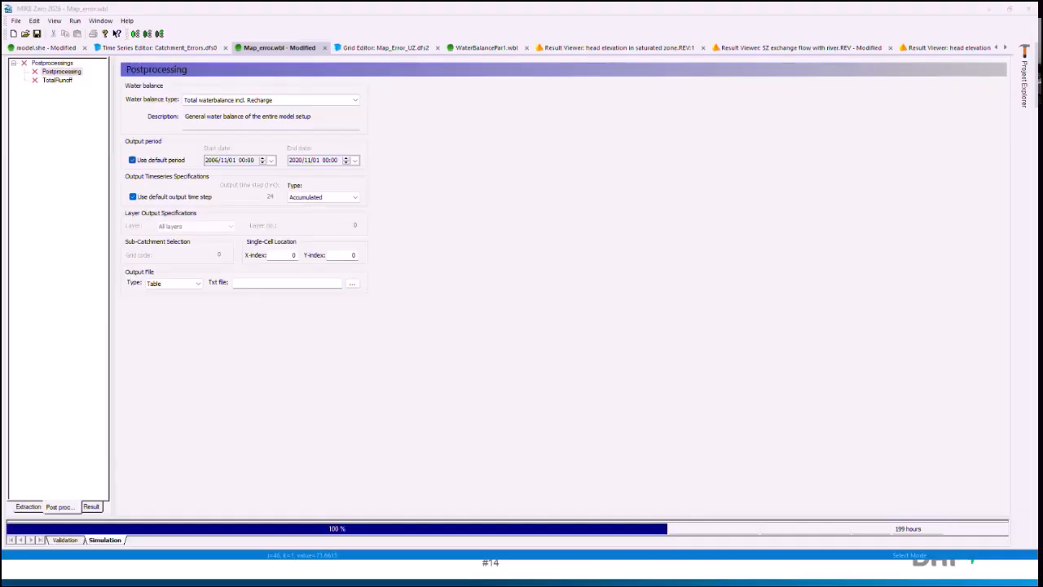
Step: Set the water balance type of the Postprocessing item in Map_error.wbl to Total waterbalance
click(374, 351)
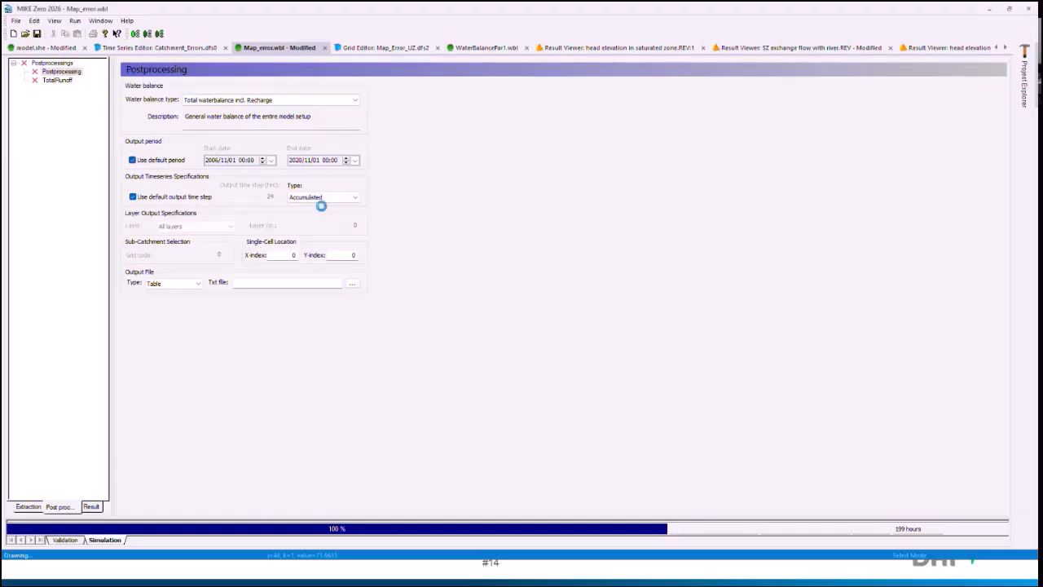
click(246, 107)
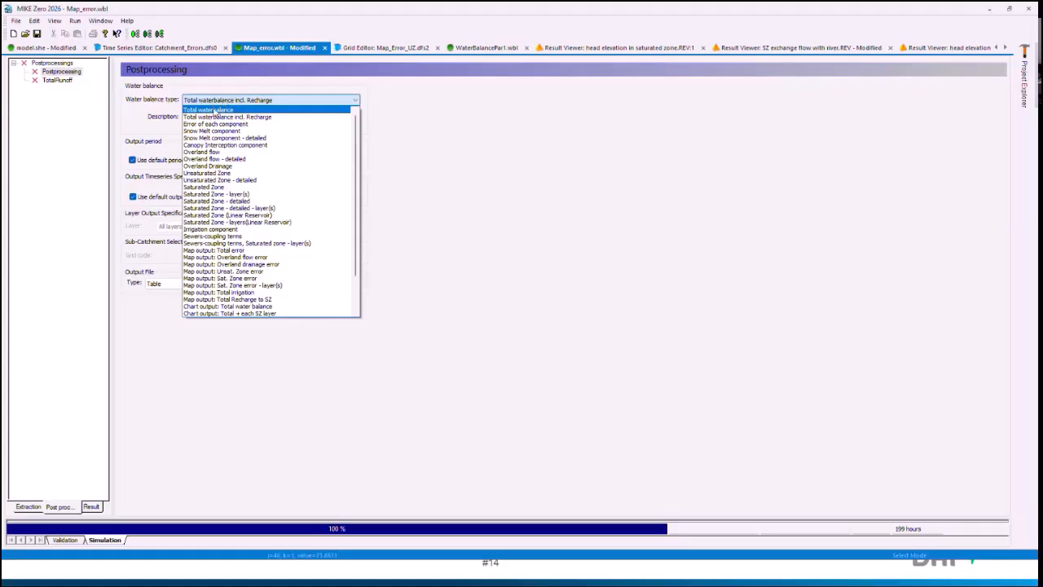
click(214, 109)
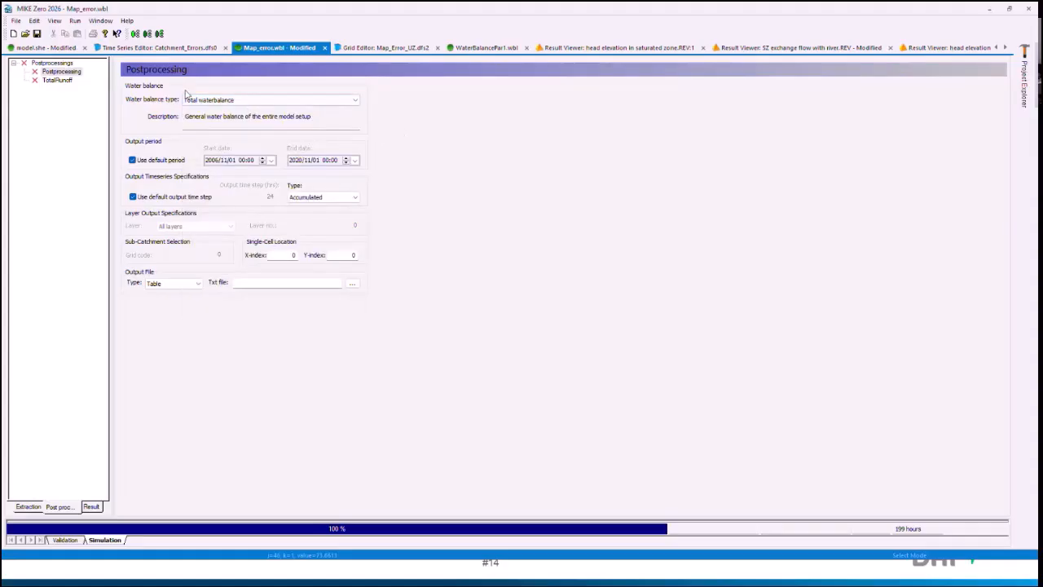
Step: In WaterBalancePar1.wbl, add a third postprocessing item and name it TotalWaterBalance
click(483, 47)
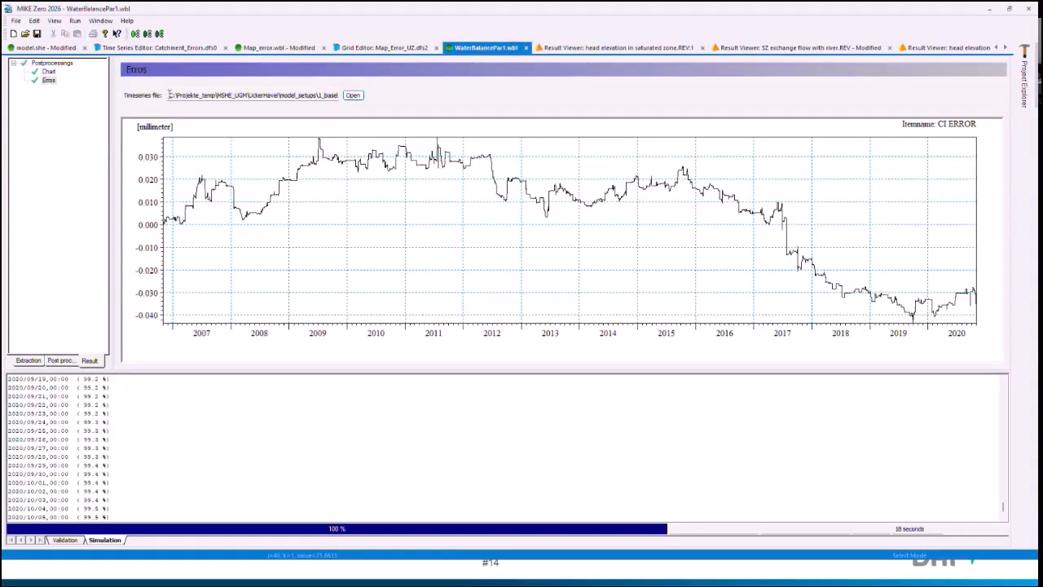
click(52, 63)
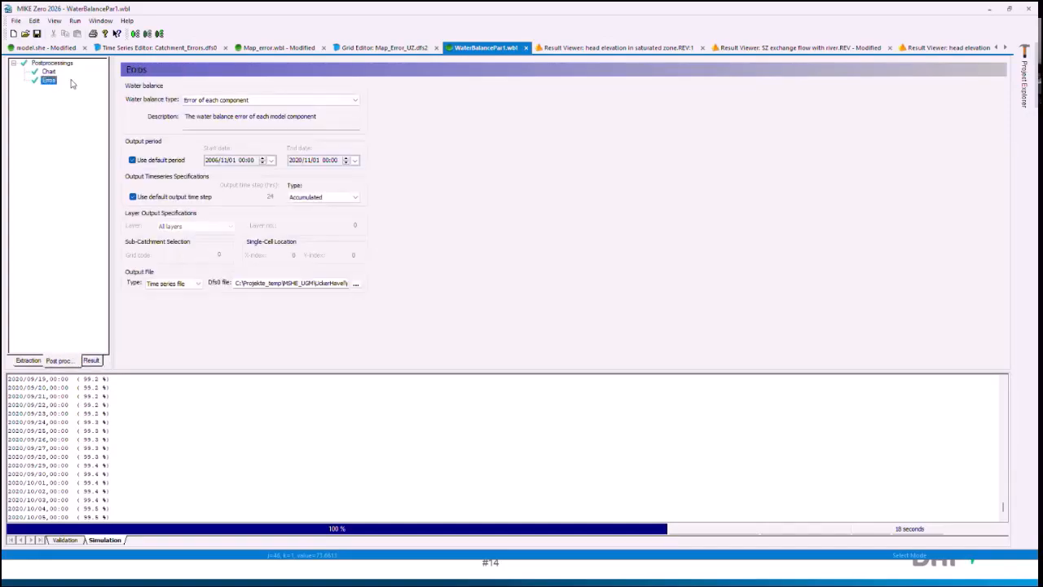
click(63, 62)
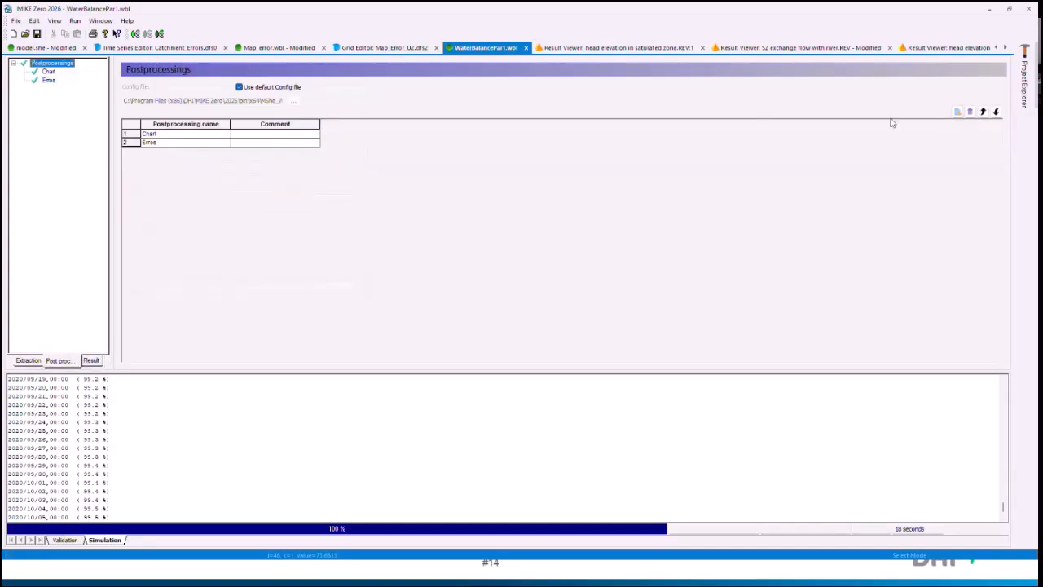
click(957, 111)
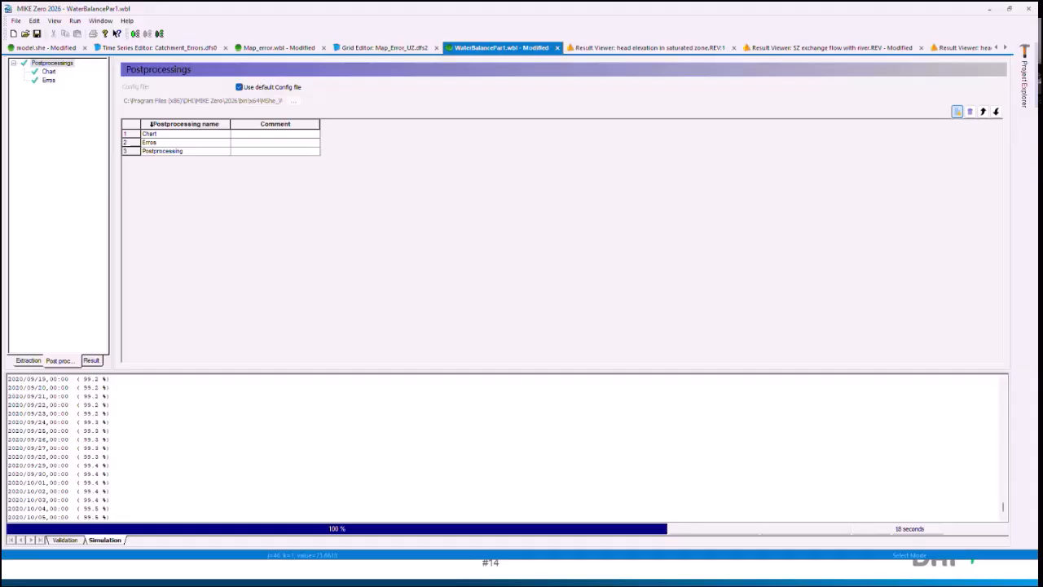
click(188, 150)
text(TotalWater)
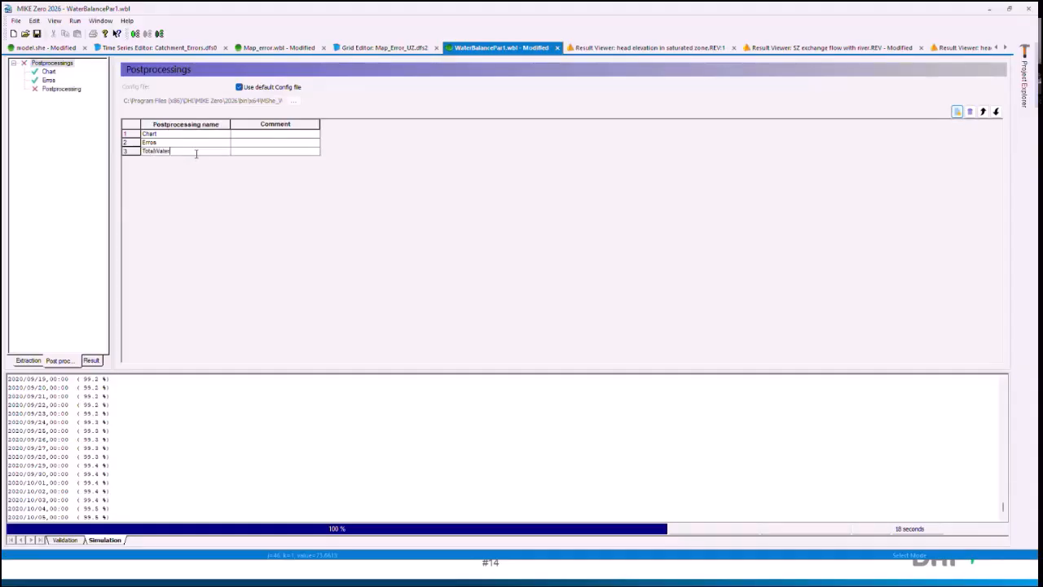
text(blance)
Step: Set TotalWaterBalance to Incremental time series with Table output, written to a text file named TotalWBL in the analysis\wbl folder
click(49, 89)
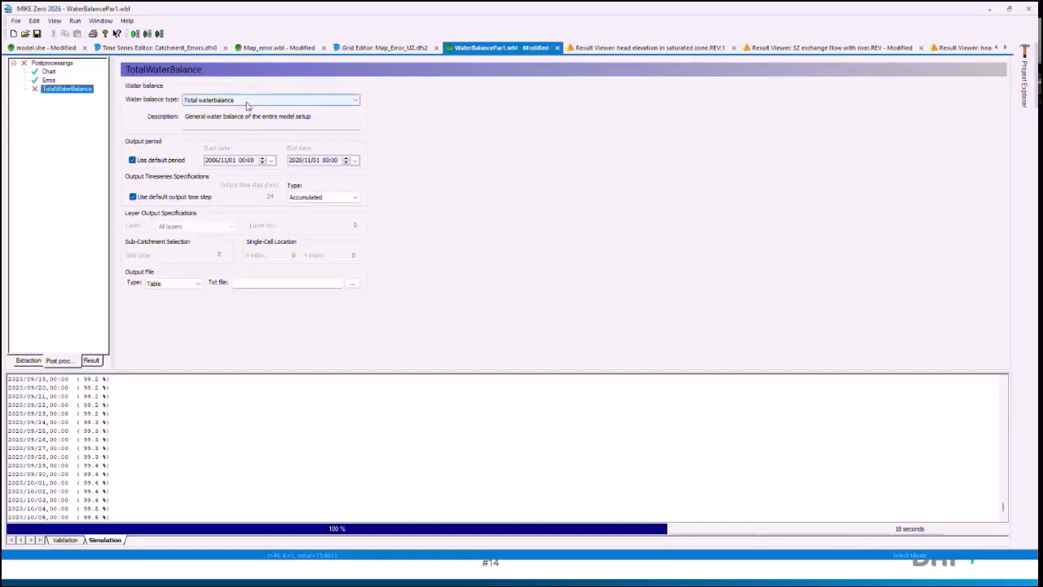
click(340, 197)
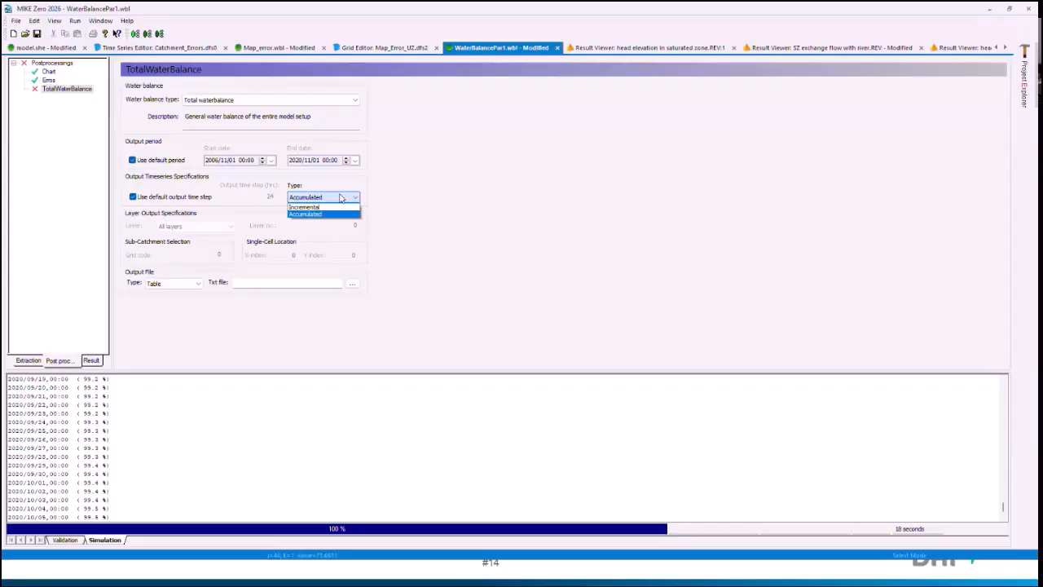
click(326, 207)
click(196, 289)
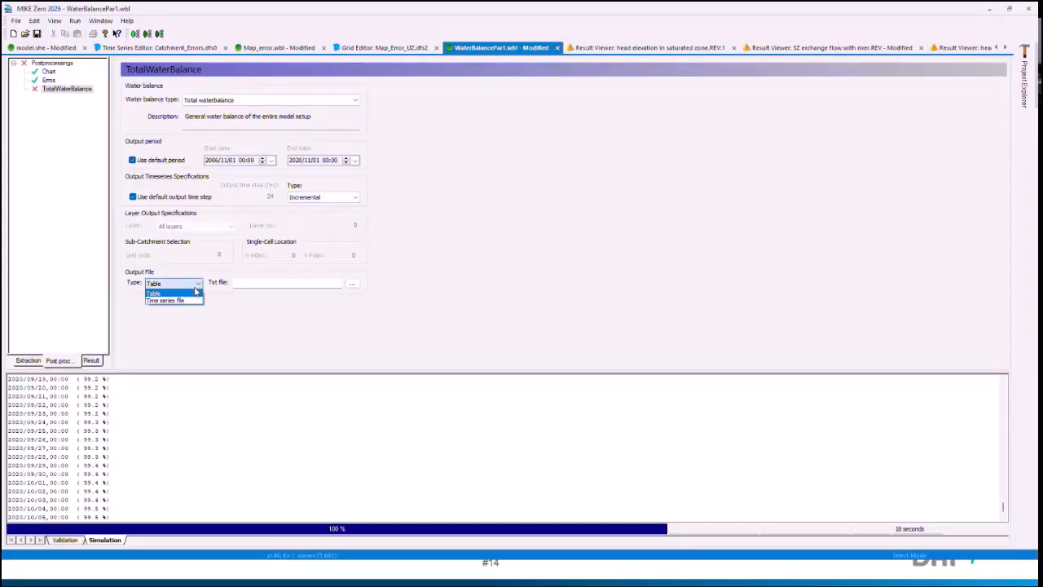
click(195, 292)
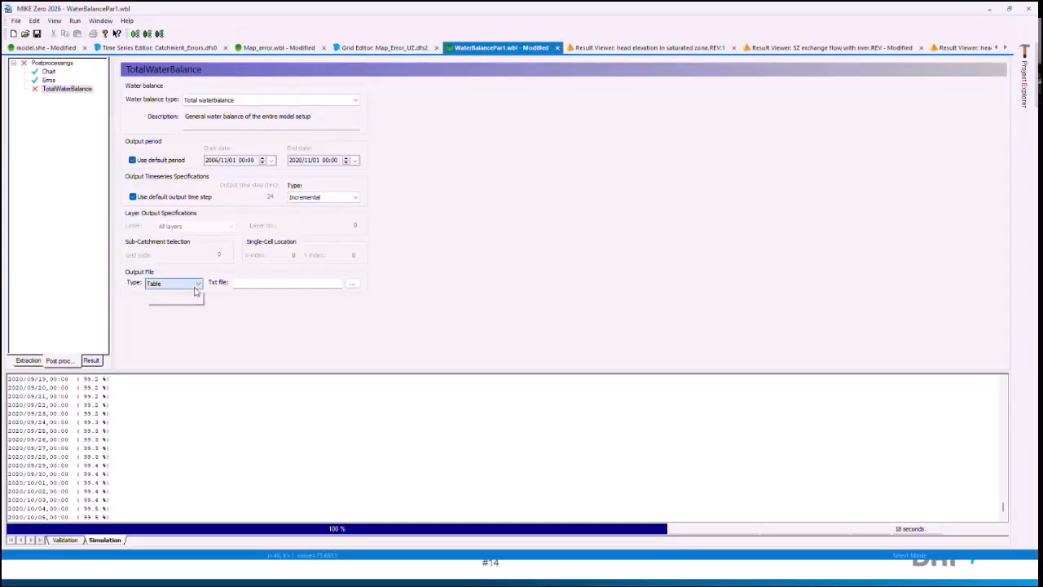
click(354, 284)
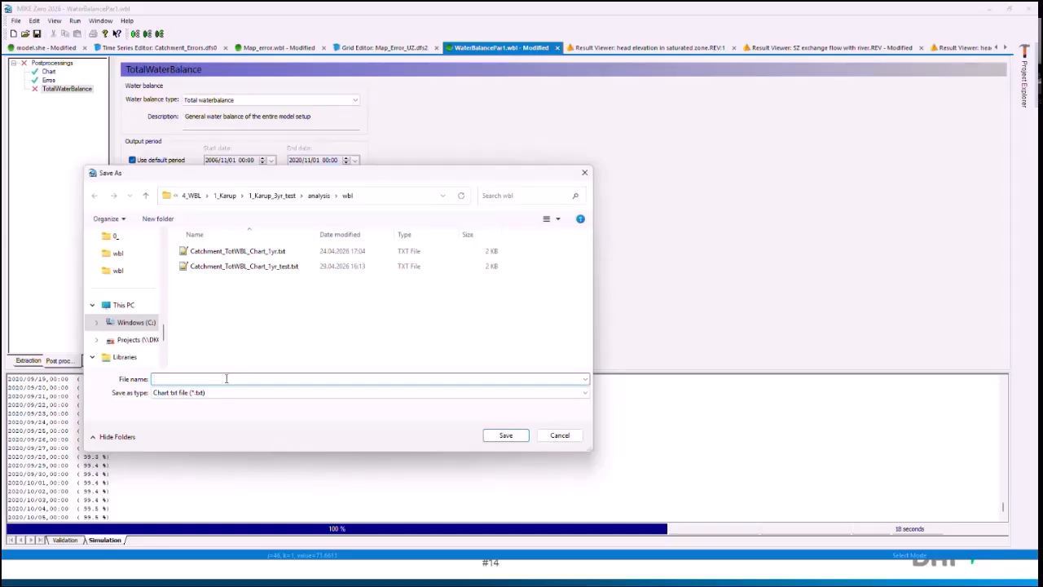
text(TotalWA)
text(L)
key(Return)
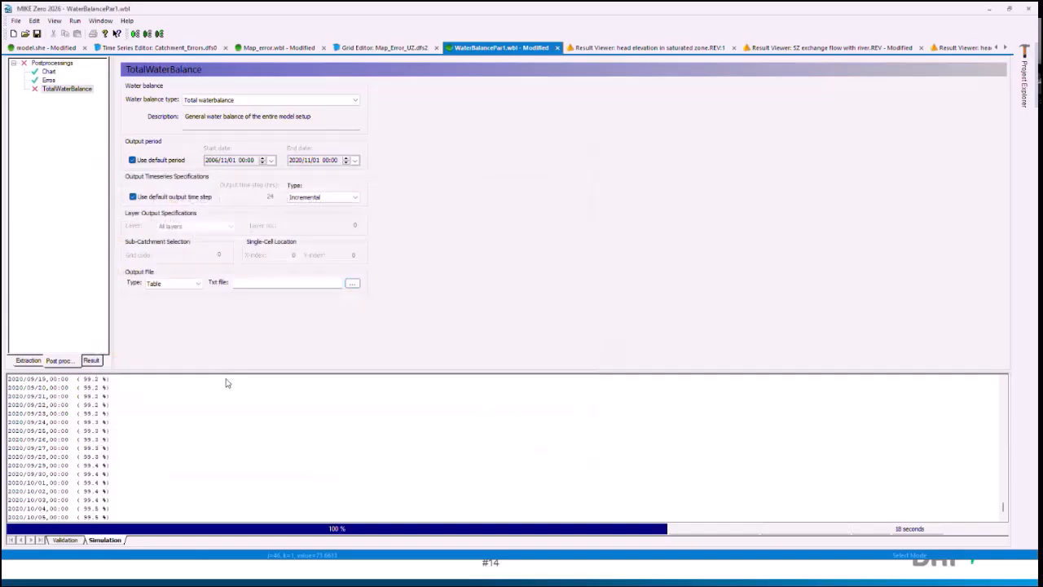
Step: Run the postprocessing of WaterBalancePar1.wbl and display the TotalWaterBalance result table
click(147, 34)
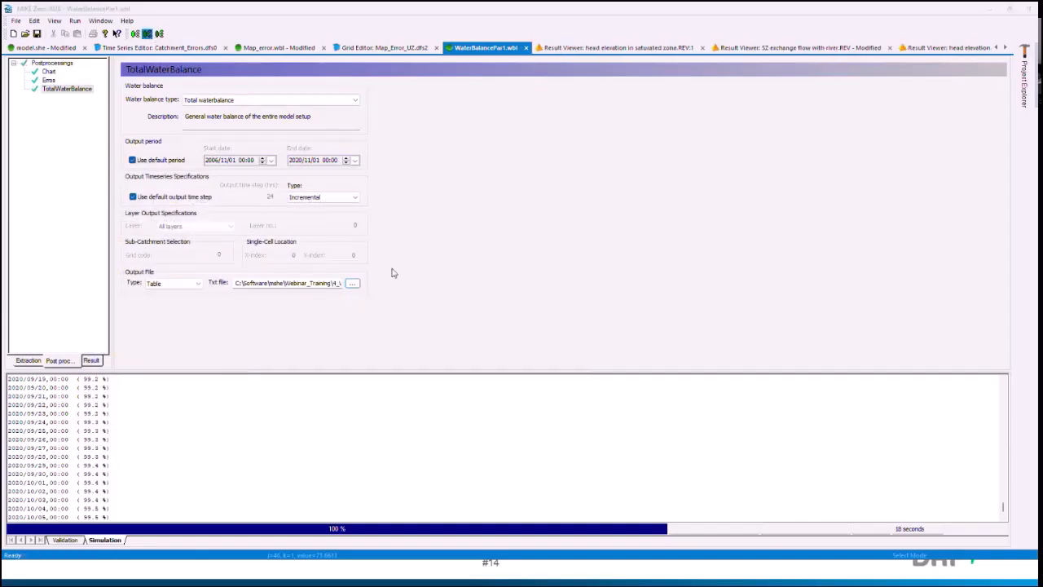
click(529, 359)
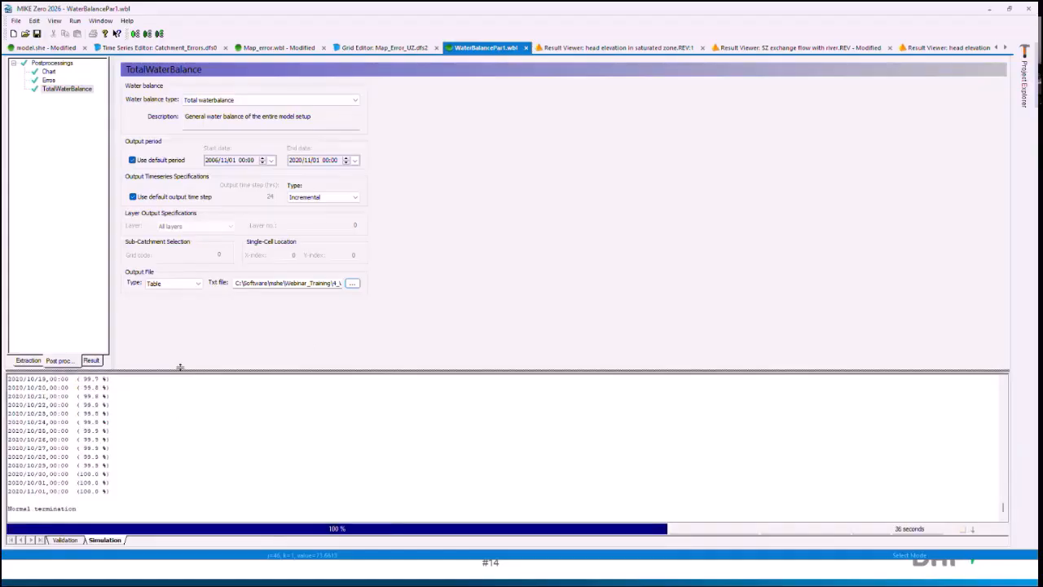
drag(107, 371, 107, 341)
click(90, 332)
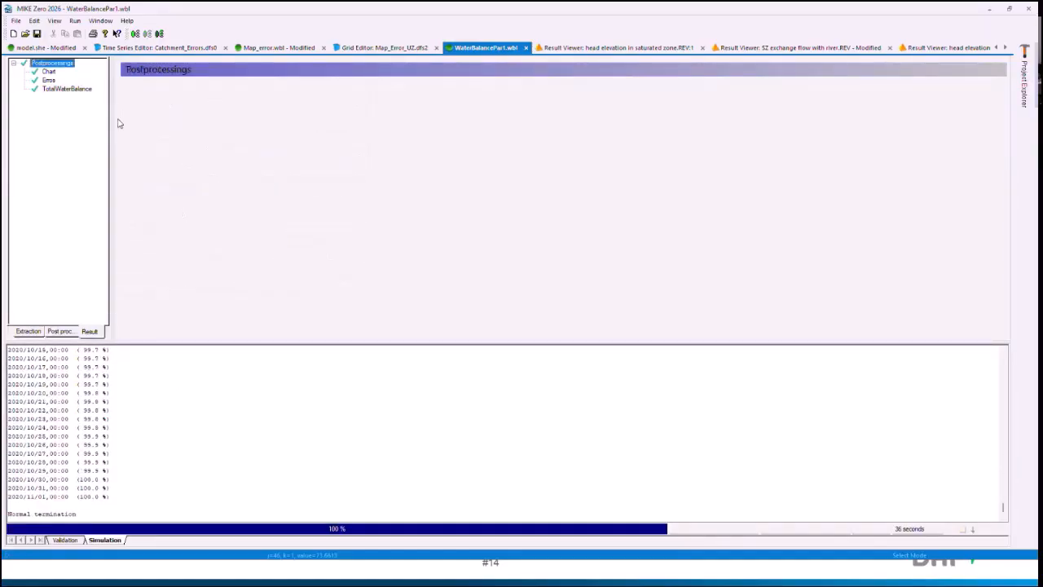
click(57, 89)
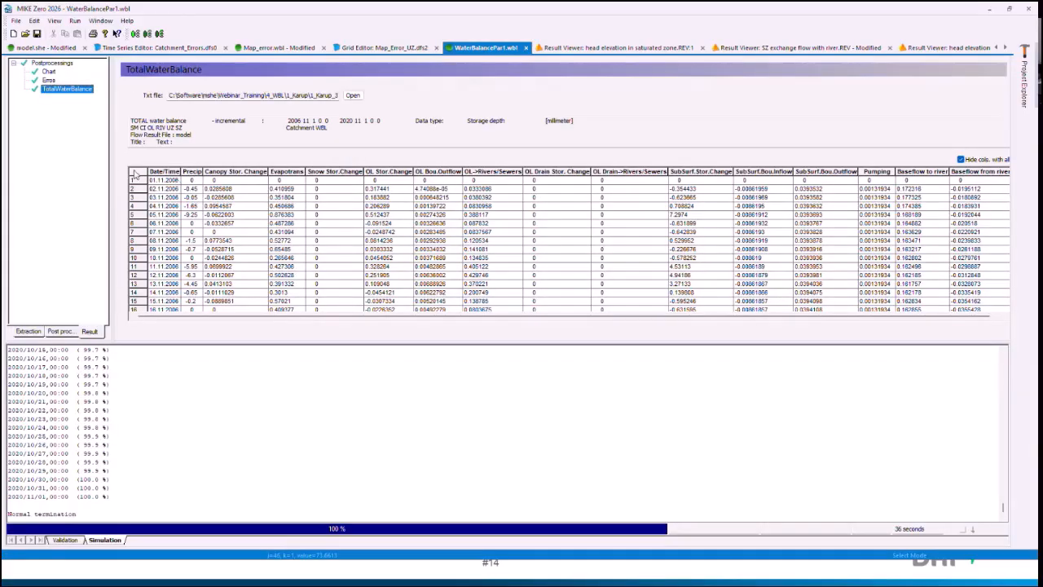
Step: Open the TotalWaterBalance result's text file TotalWBL.txt in Notepad++
drag(312, 96, 385, 97)
click(353, 99)
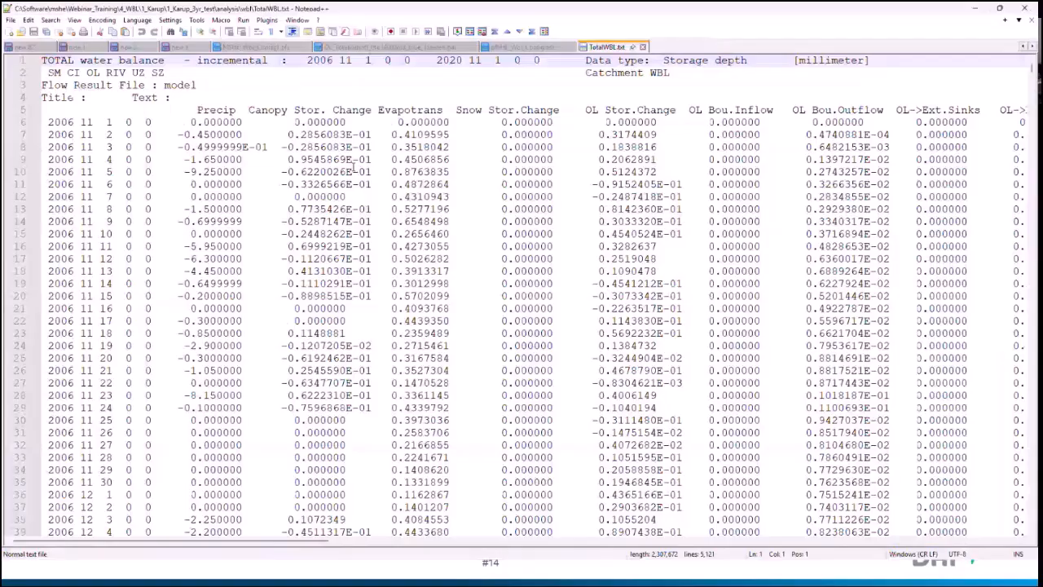
click(240, 147)
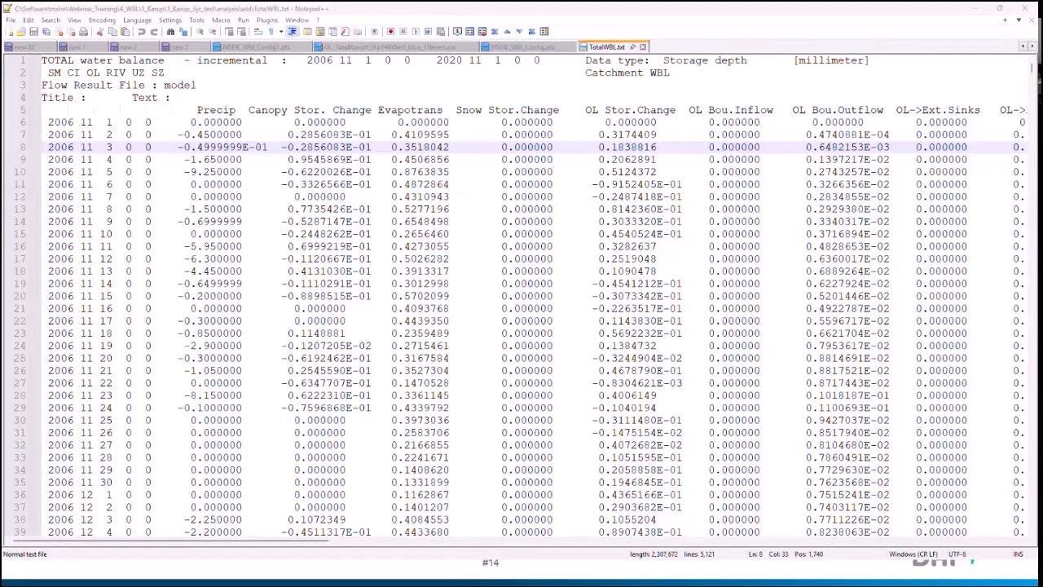
Step: Switch to the Excel workbook 20250120_TotWbl_WMY_Template_ENG_webinar.xlsx and open its A_1_import sheet
key(alt+Tab)
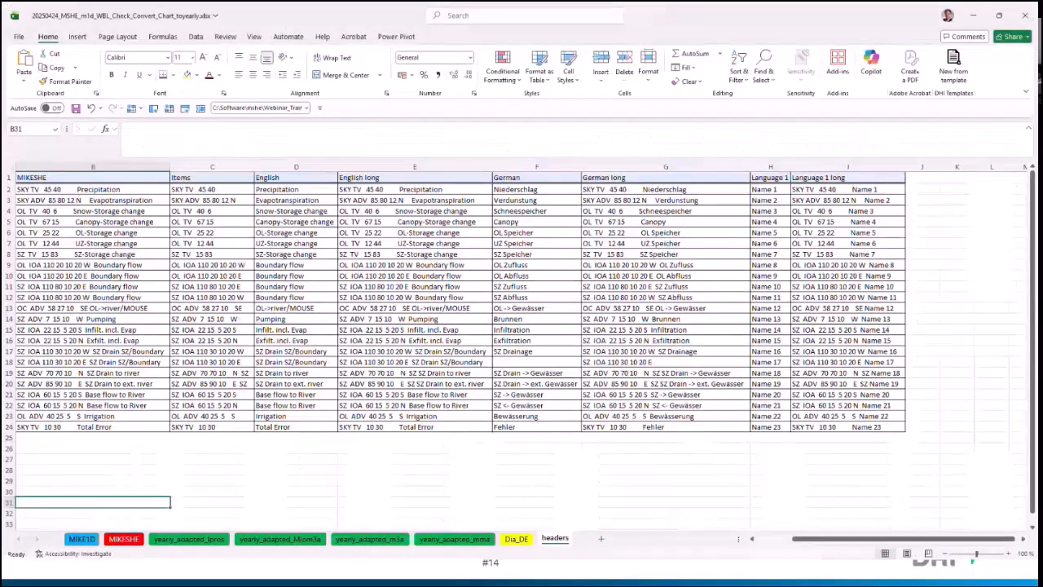
click(984, 14)
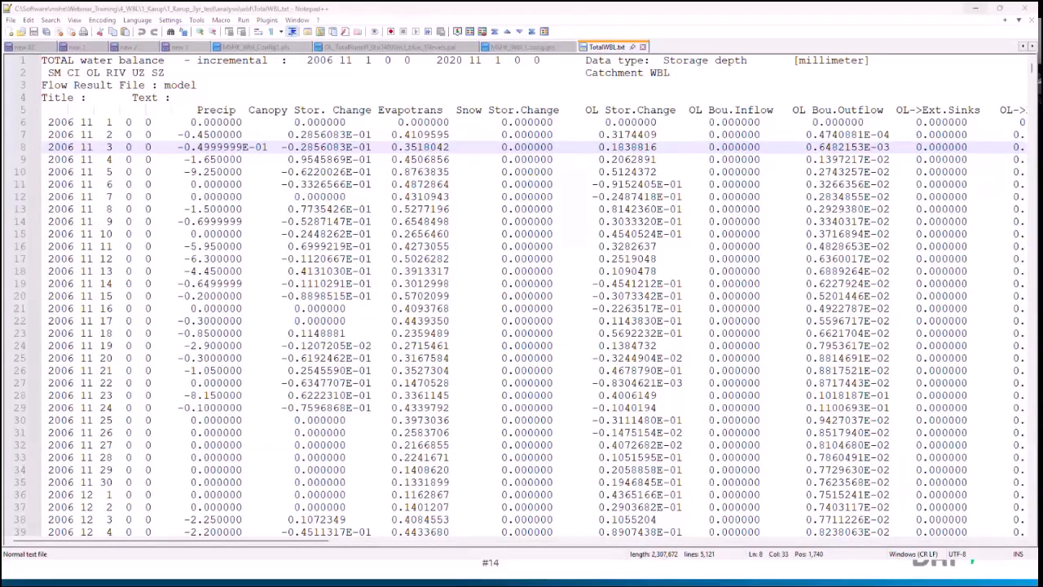
key(alt+Tab)
click(322, 276)
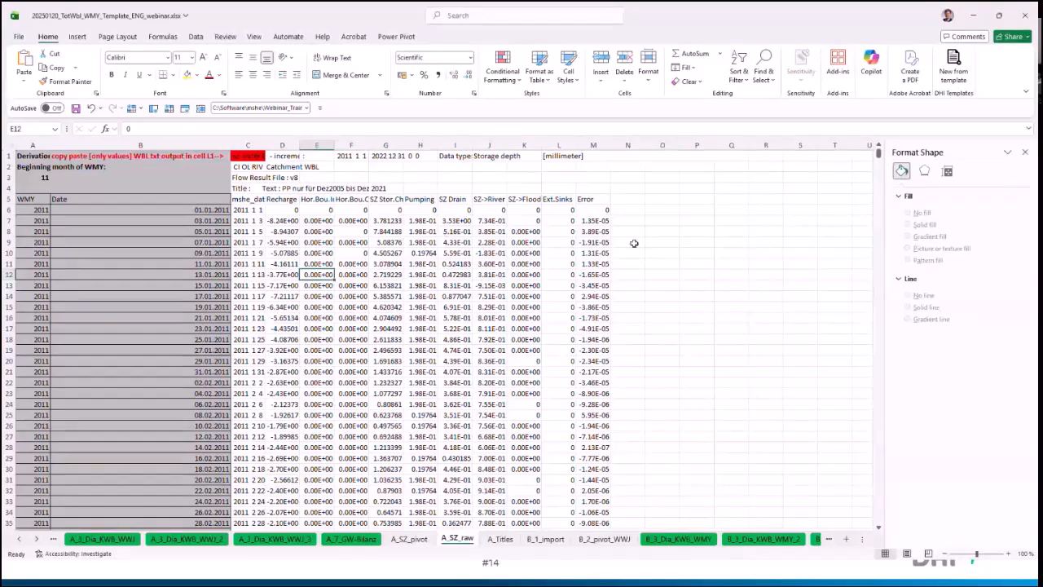
drag(862, 538, 659, 530)
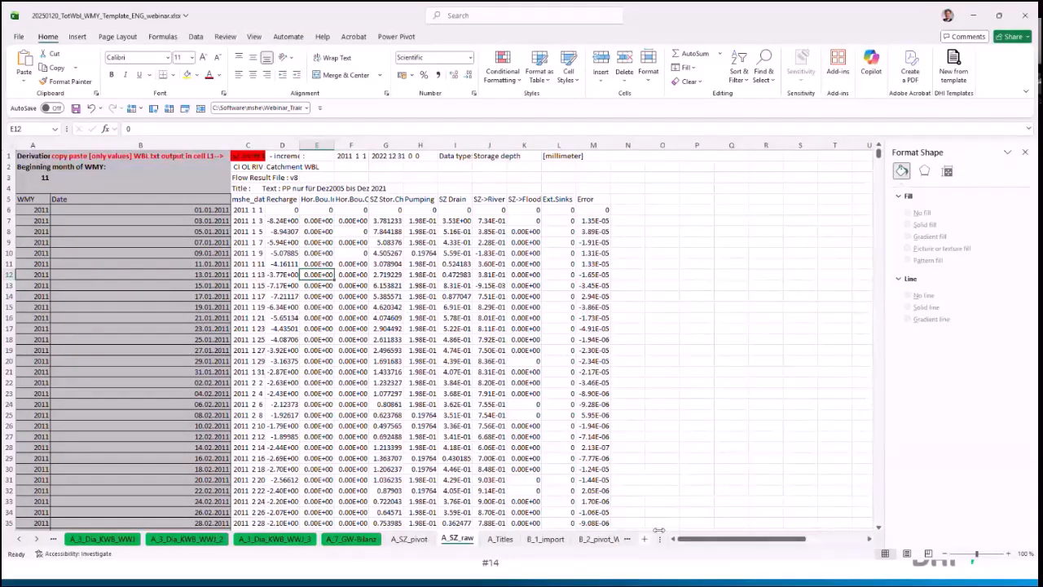
click(19, 538)
click(20, 539)
click(20, 538)
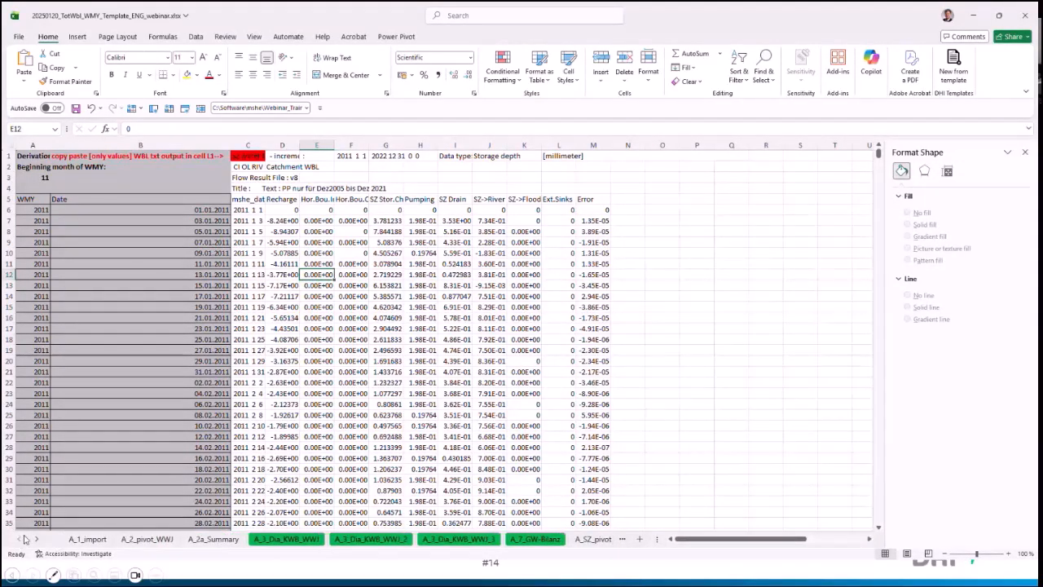
click(87, 538)
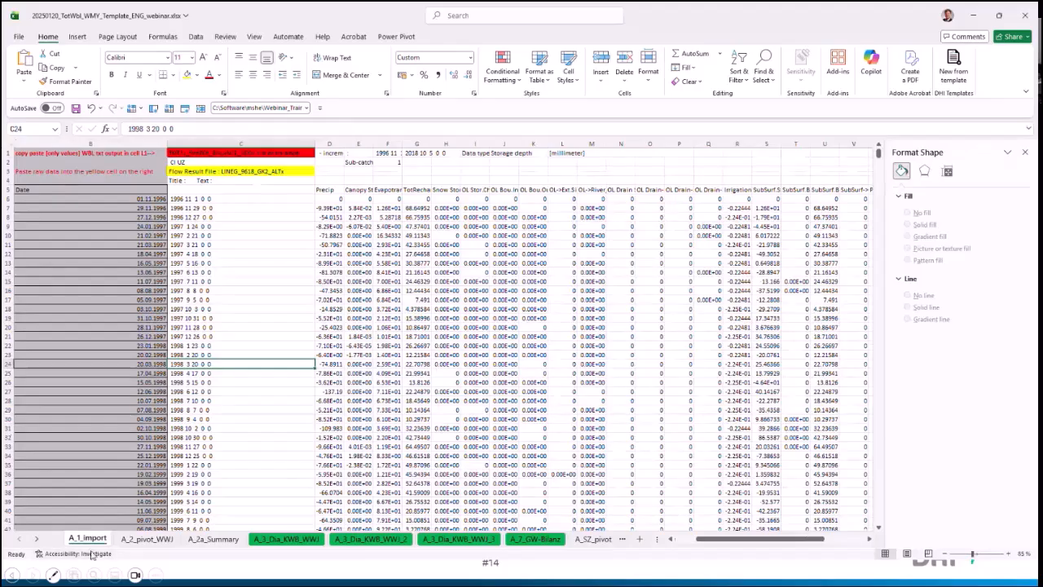
Step: Clear the old water balance data from column C onwards on the A_1_import sheet, keeping the WMY and Date formula columns
click(229, 242)
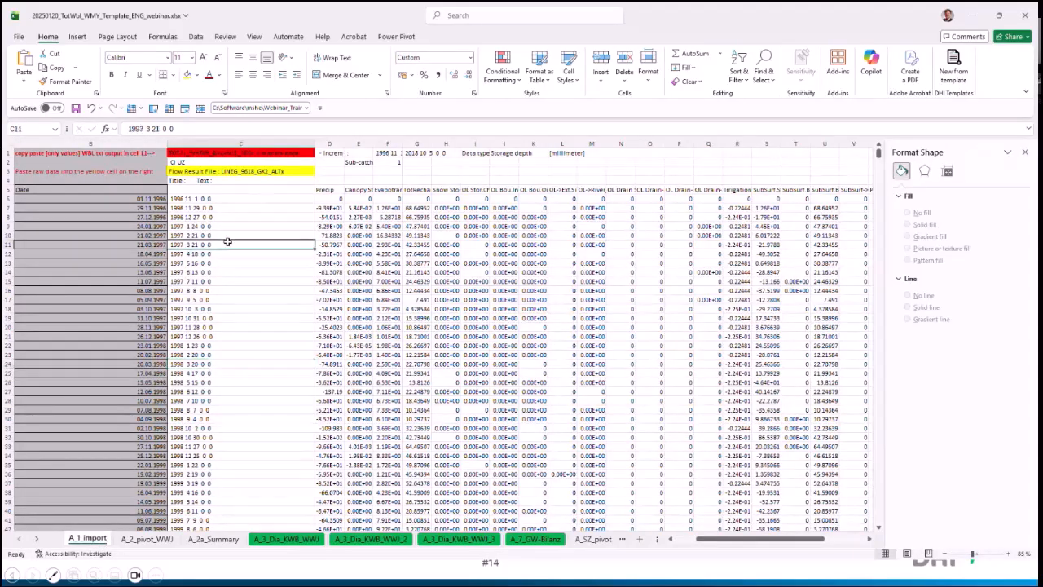
click(682, 539)
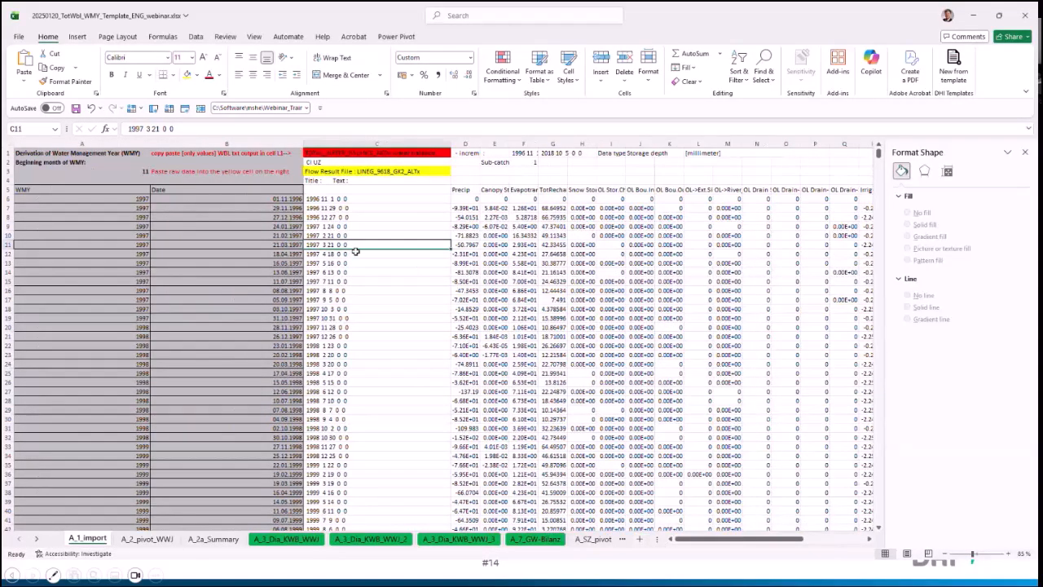
drag(289, 199, 291, 236)
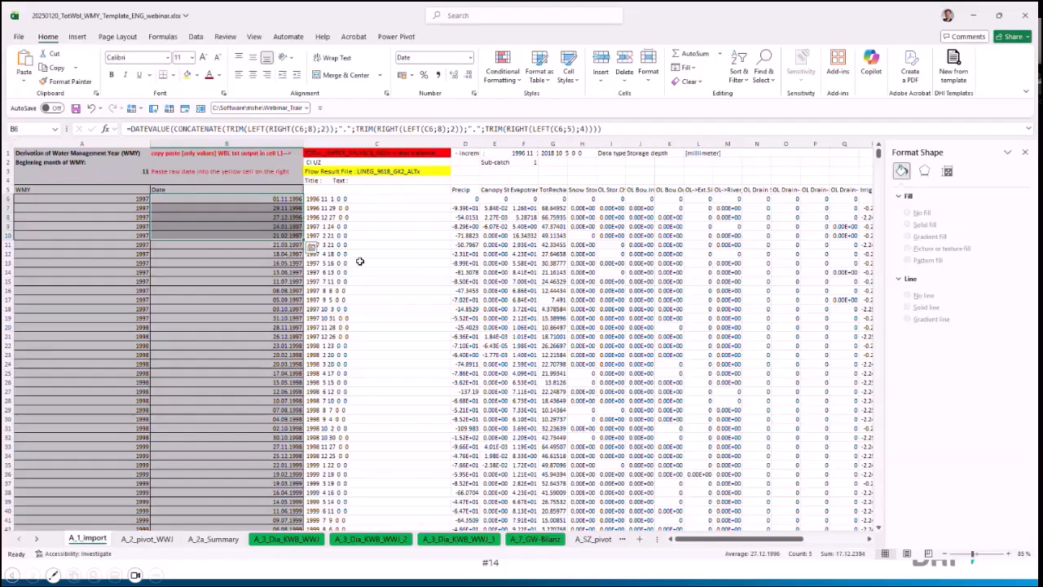
click(358, 208)
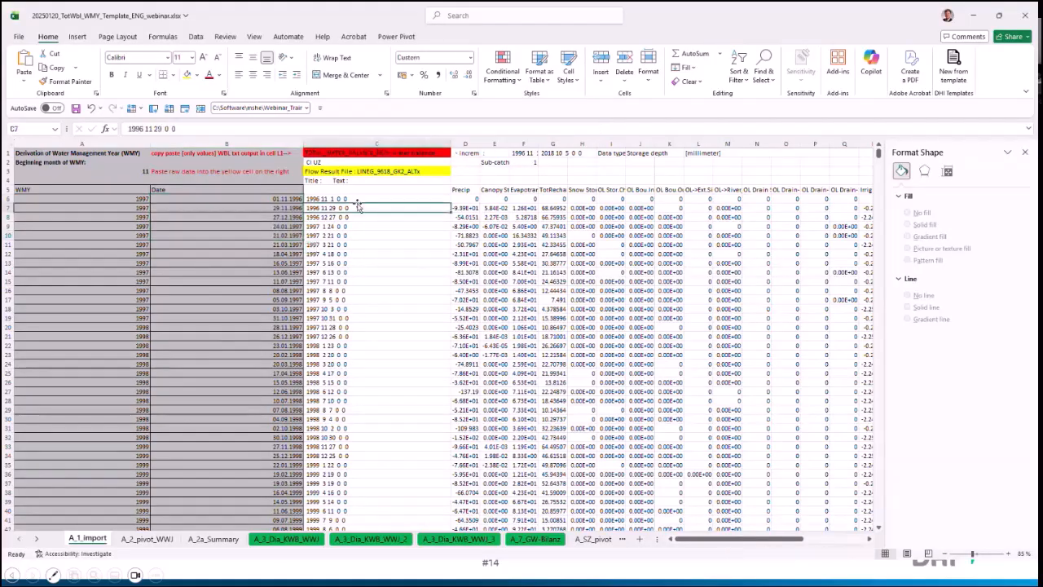
click(364, 136)
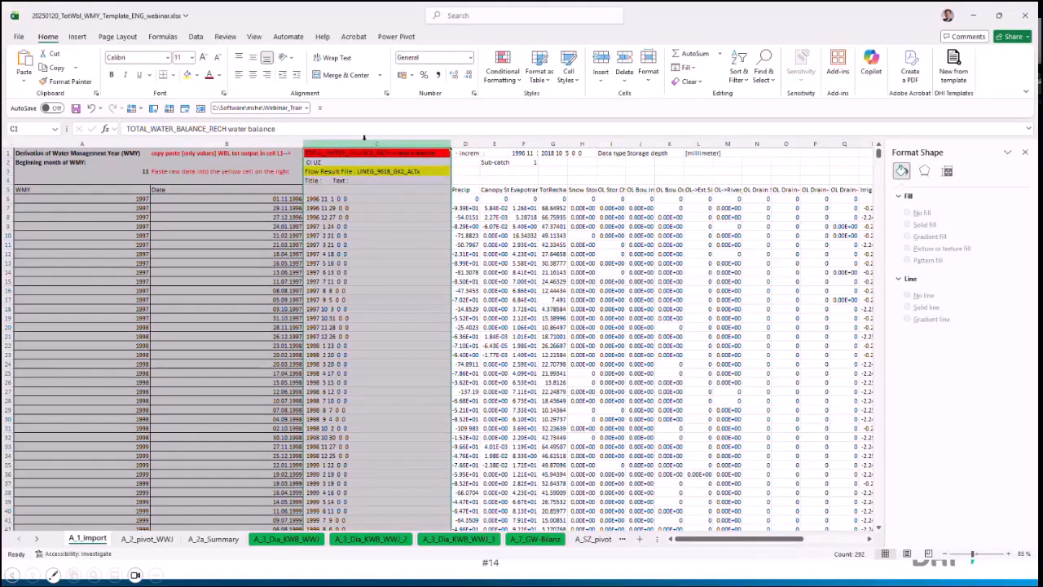
key(shift+Right)
key(shift+Right)
key(shift+Right)
key(shift+Right)
key(shift+Right)
key(shift+Right)
key(shift+Right)
key(shift+Right)
key(shift+Right)
key(shift+Right)
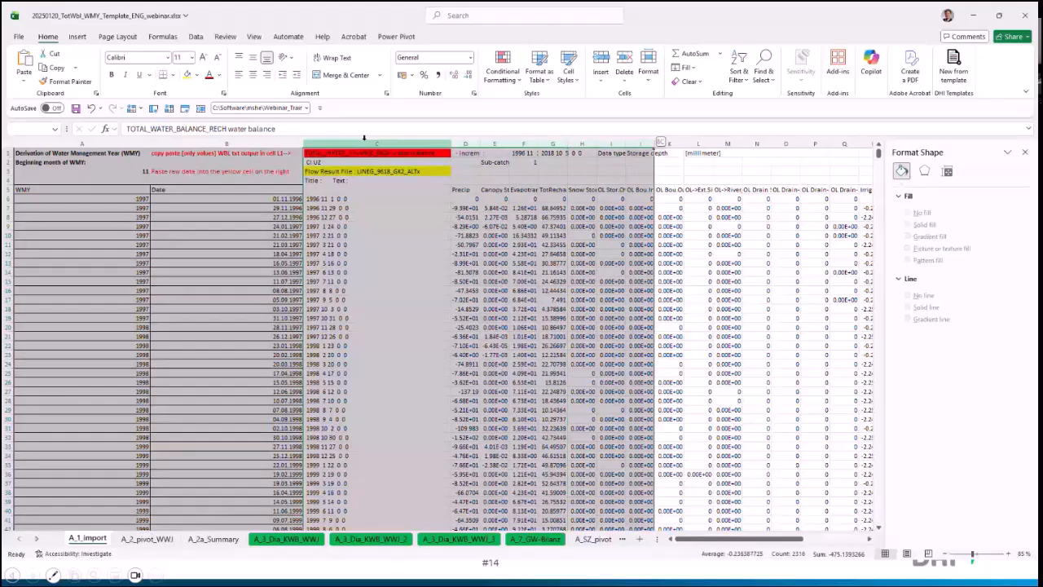
key(ctrl+shift+Right)
key(Delete)
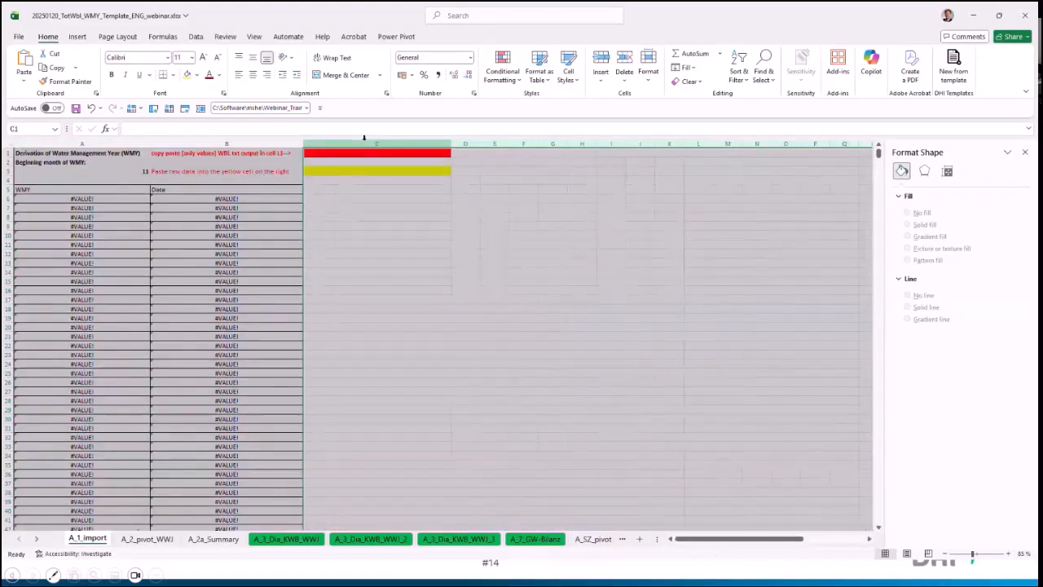
click(351, 242)
Step: Switch back to Notepad++ and copy the entire contents of TotalWBL.txt
key(alt+Tab)
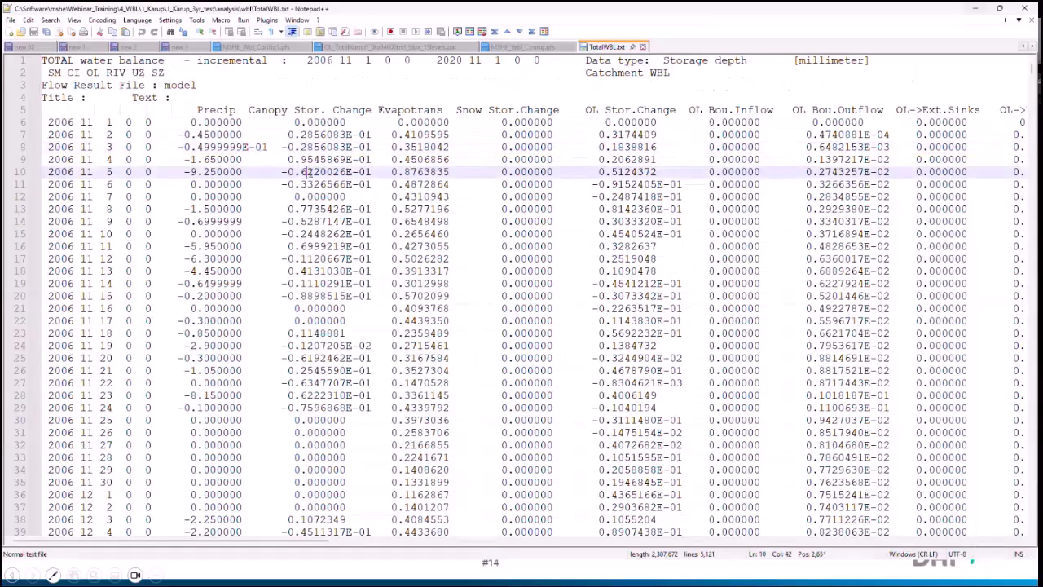
key(ctrl+a)
key(ctrl+c)
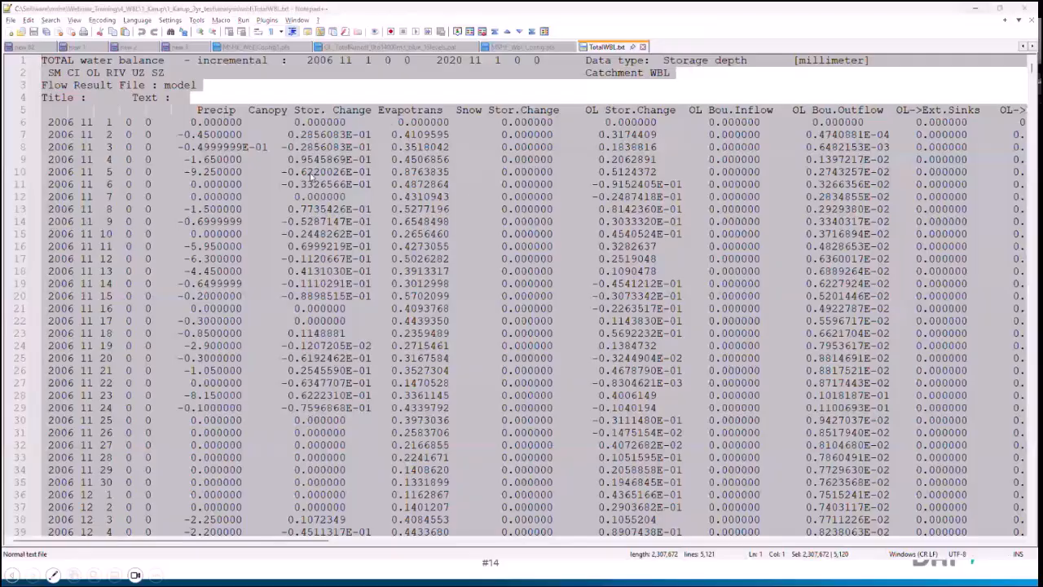
Step: Switch to the Excel workbook and try pasting the copied TotalWBL.txt text directly at cell C1 of the A_1_import sheet
key(alt+Tab)
click(326, 154)
right_click(326, 154)
click(351, 223)
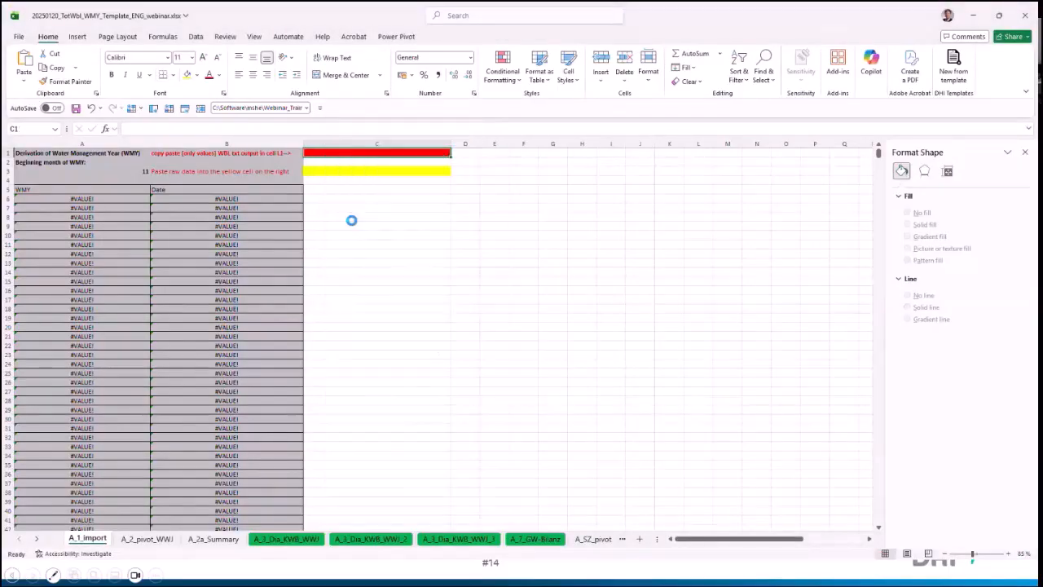
click(351, 220)
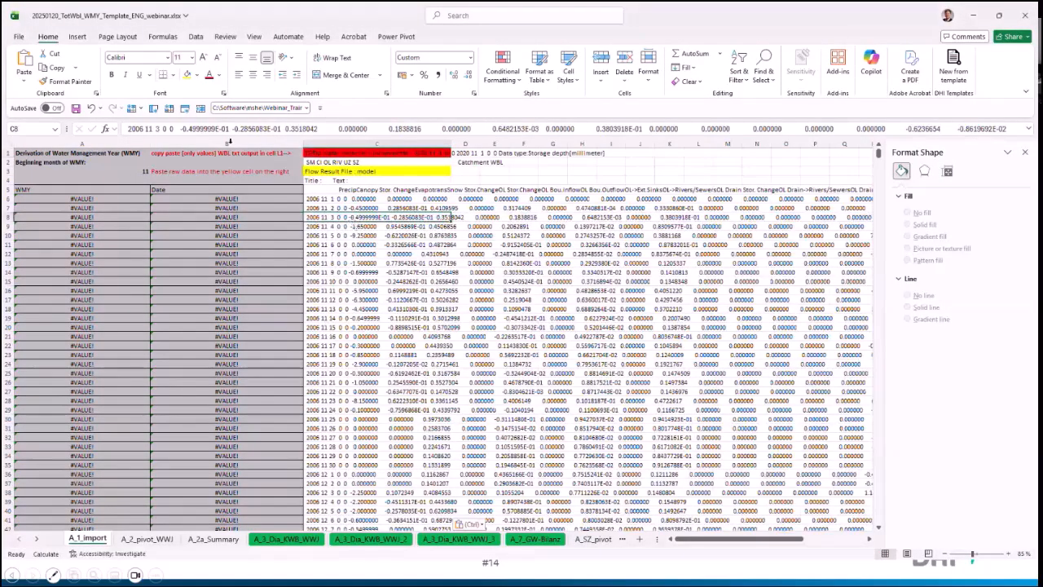
click(91, 108)
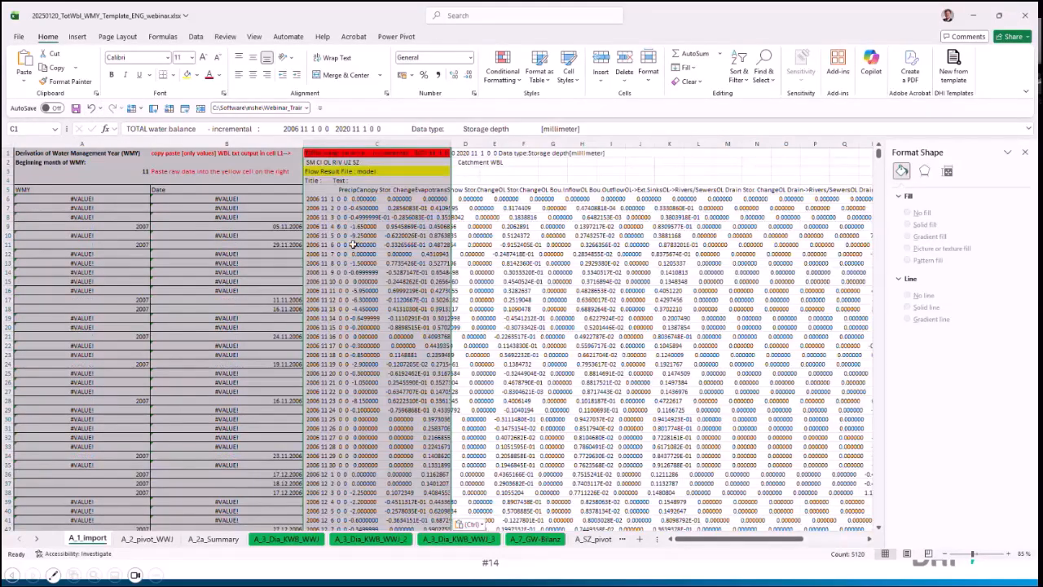
Step: Import the copied text at C1 through the Text Import Wizard as delimited data, with Tab as the only delimiter
click(472, 525)
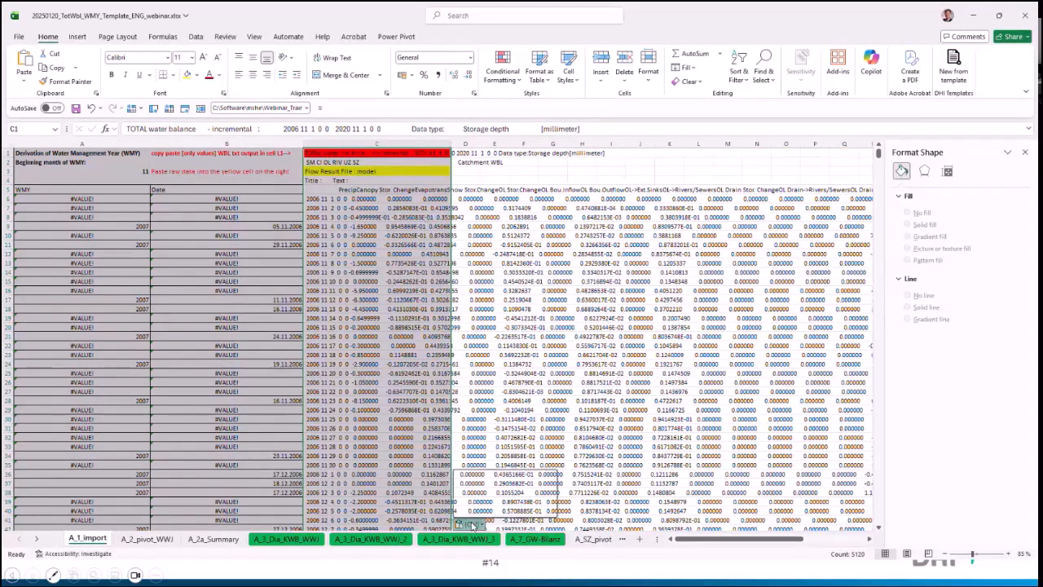
click(485, 505)
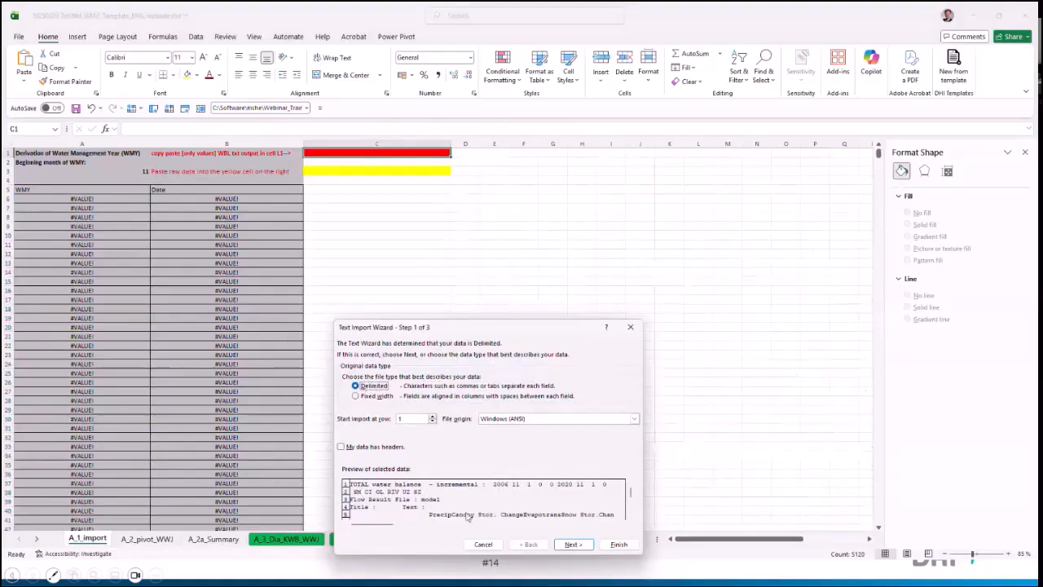
click(572, 543)
click(356, 417)
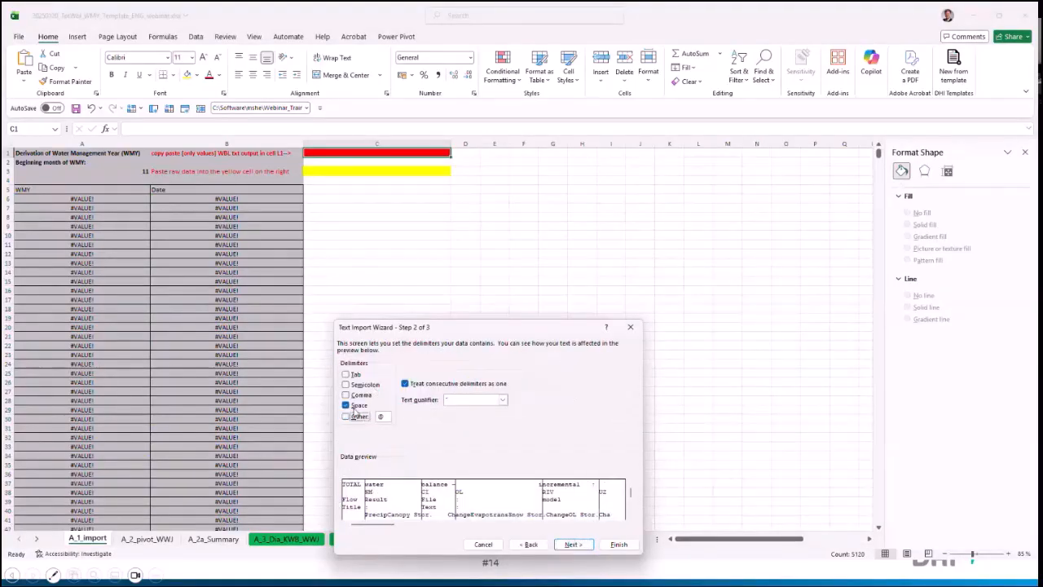
click(352, 405)
click(347, 374)
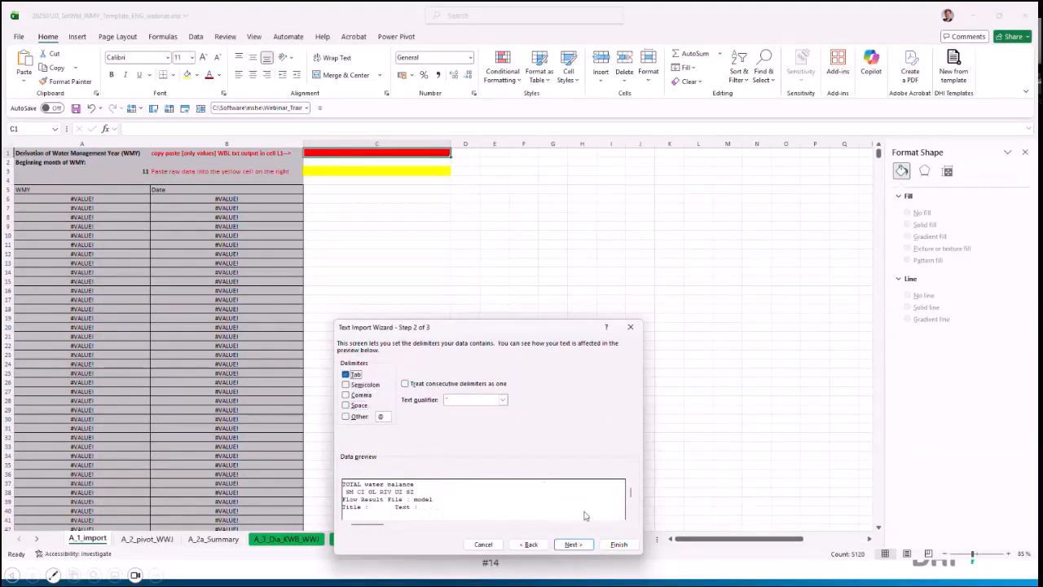
click(619, 544)
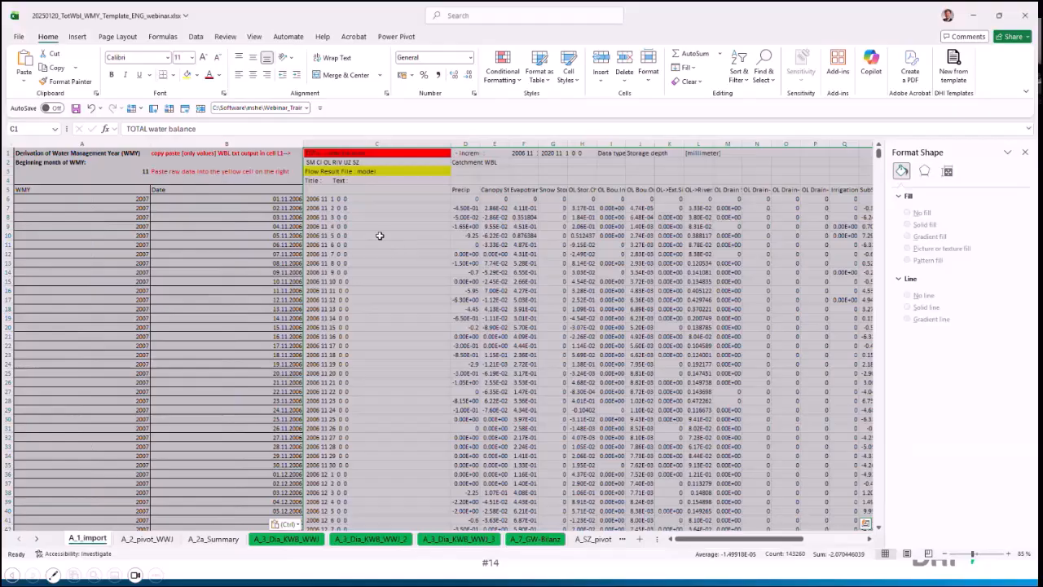
Step: Inspect the Date formula in cell B6 and the raw date text in cell C6 that it converts
click(379, 229)
click(278, 199)
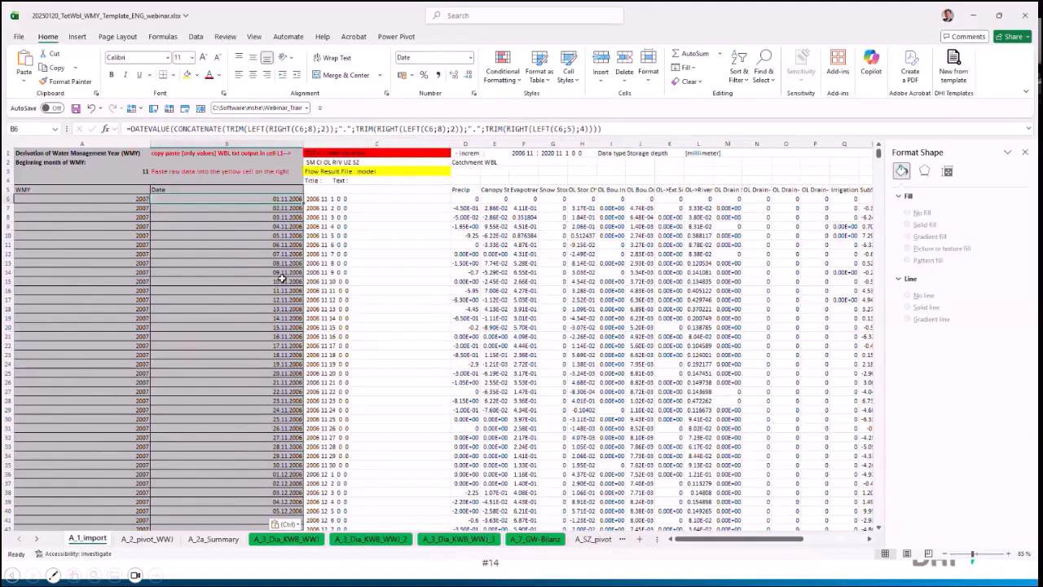
click(369, 200)
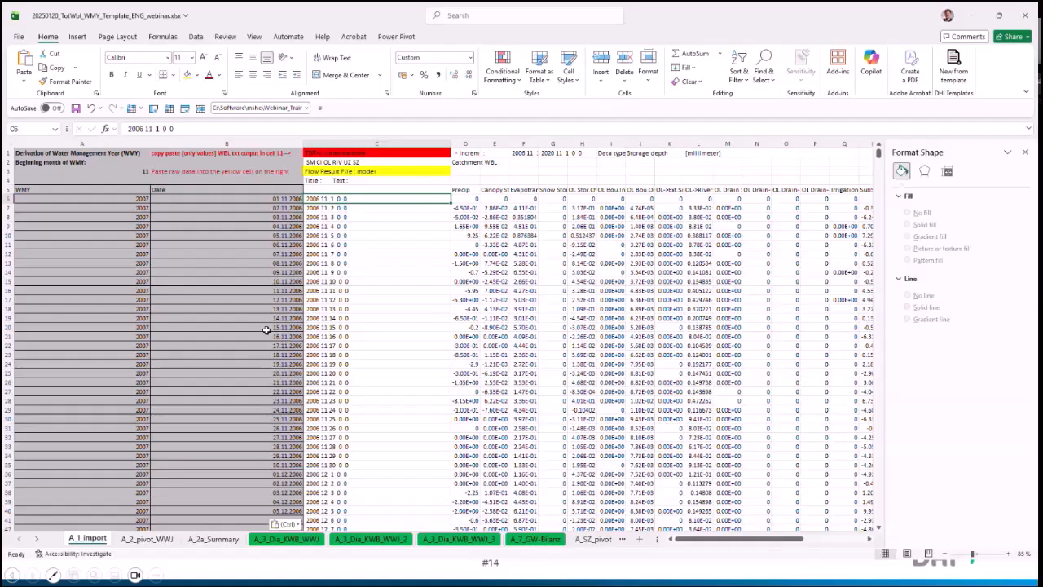
Step: Refresh the pivot table on the A_2_pivot_WWJ sheet so it uses the imported water balance data
click(146, 538)
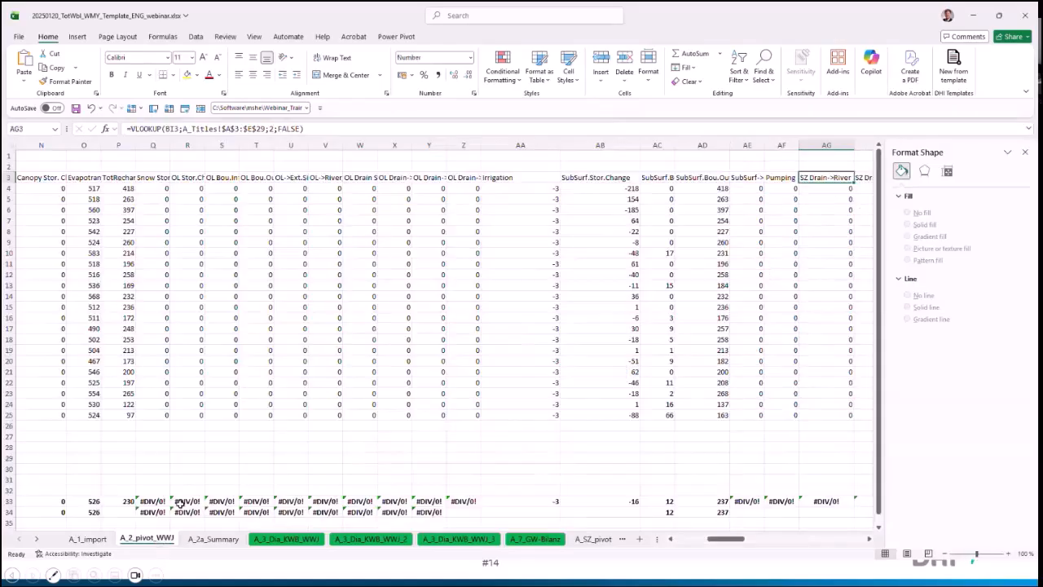
drag(726, 539, 839, 543)
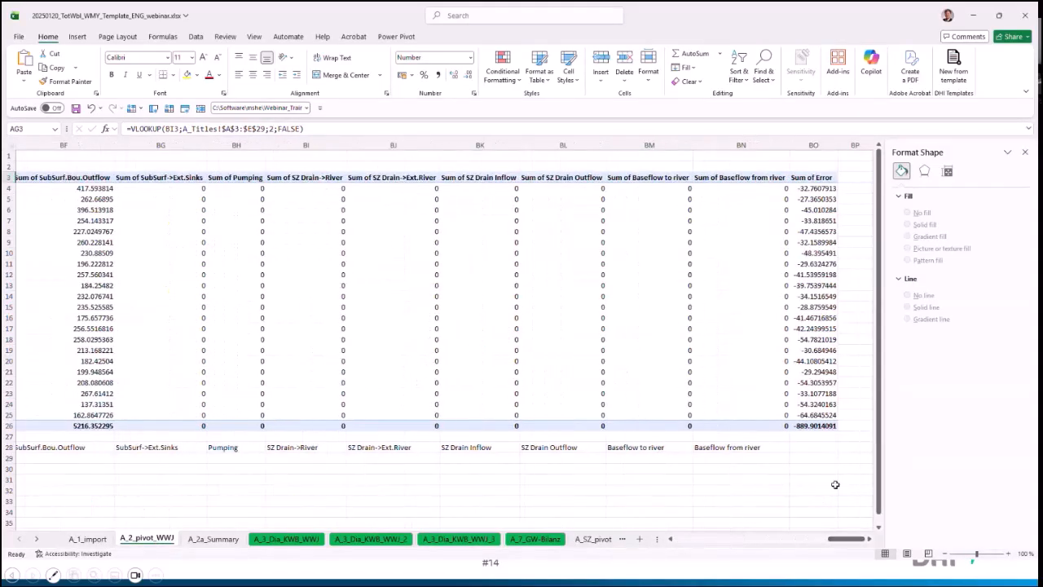
click(677, 283)
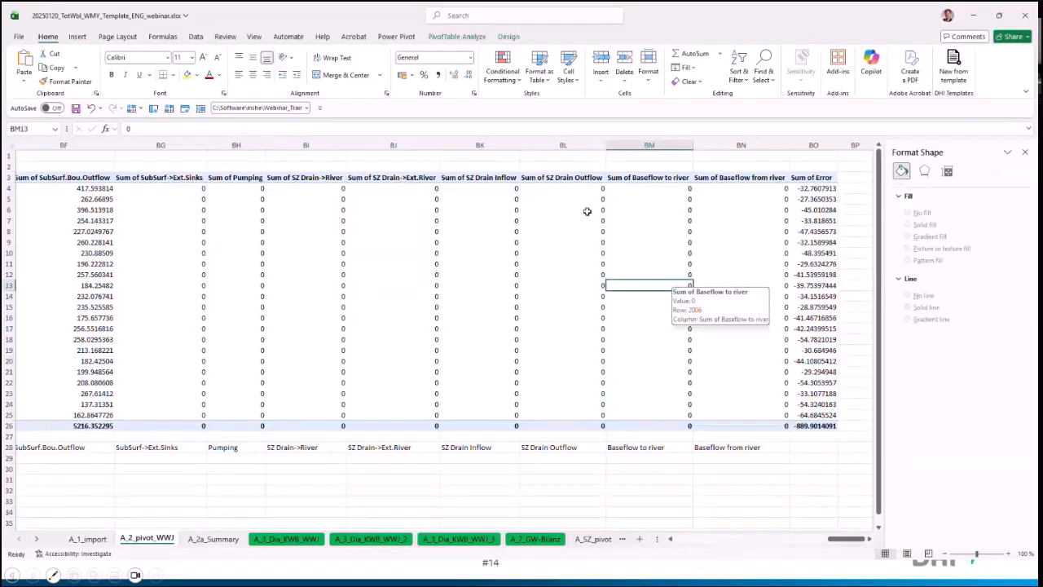
click(465, 37)
click(404, 61)
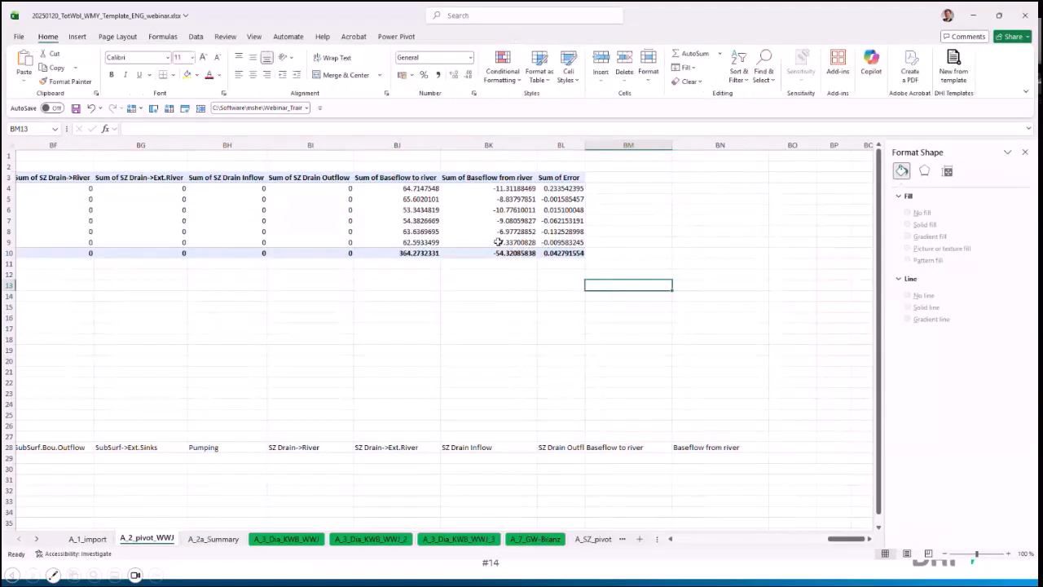
Step: Examine the pivot table's water management years and the calculated water balance columns on the A_2_pivot_WWJ sheet
drag(844, 538, 755, 539)
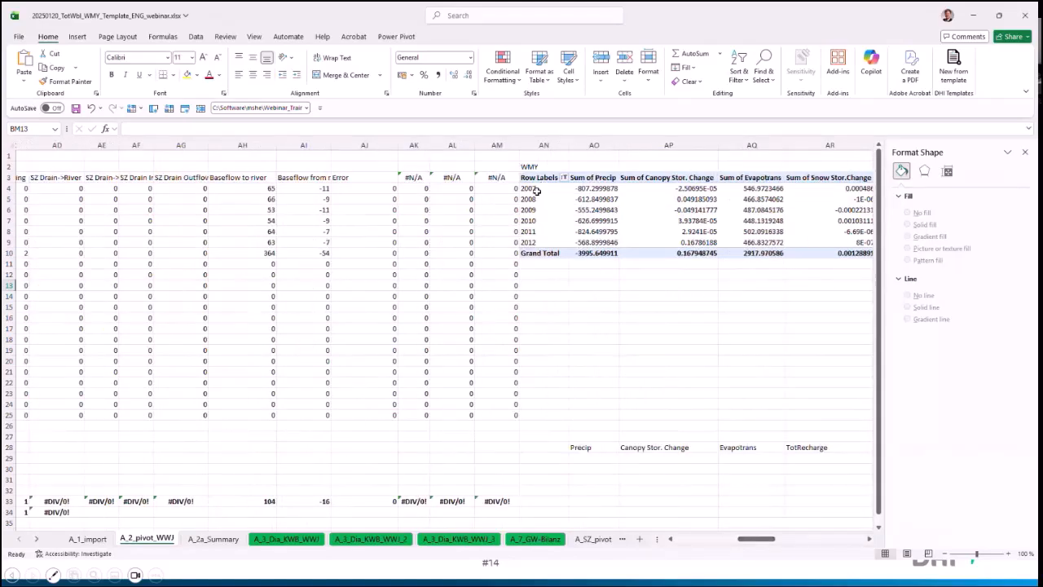
drag(536, 190, 539, 242)
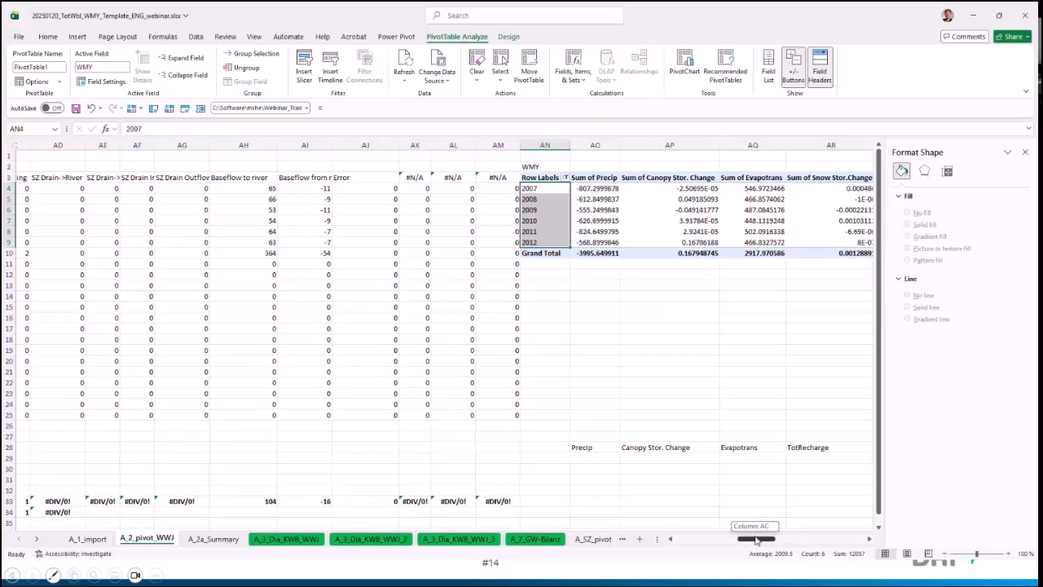
drag(757, 538, 743, 538)
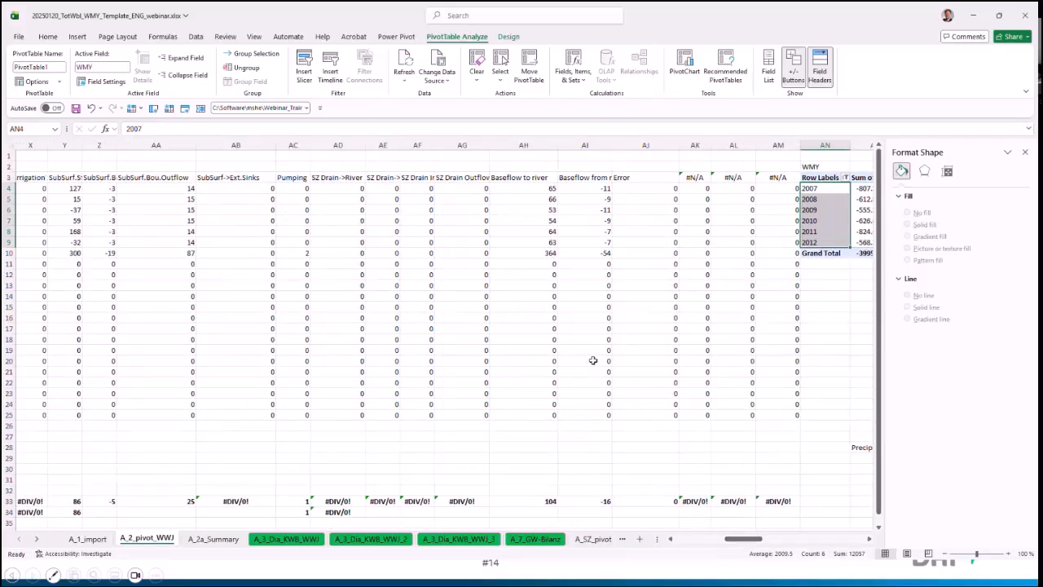
drag(735, 539, 685, 539)
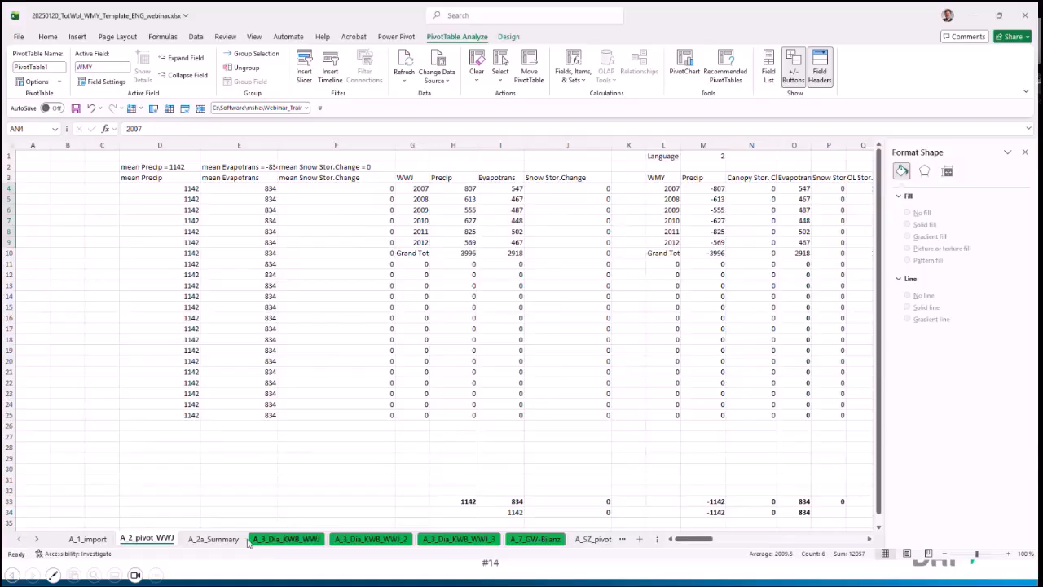
Step: Inspect the Klimabilanz charts on A_3_Dia_KWB_WWJ and A_3_Dia_KWB_WWJ_2, including the first chart's year axis
click(277, 539)
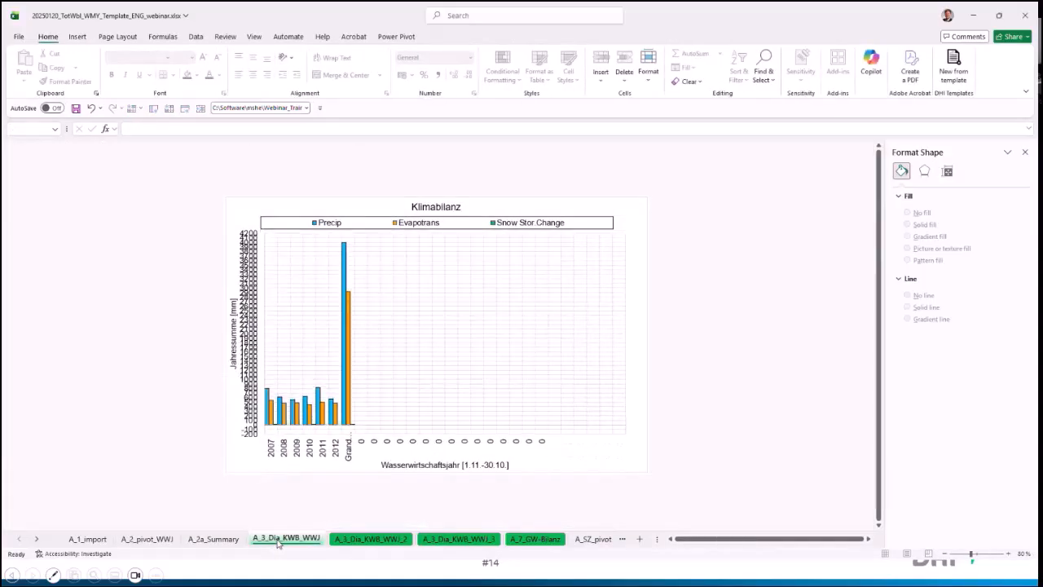
click(349, 454)
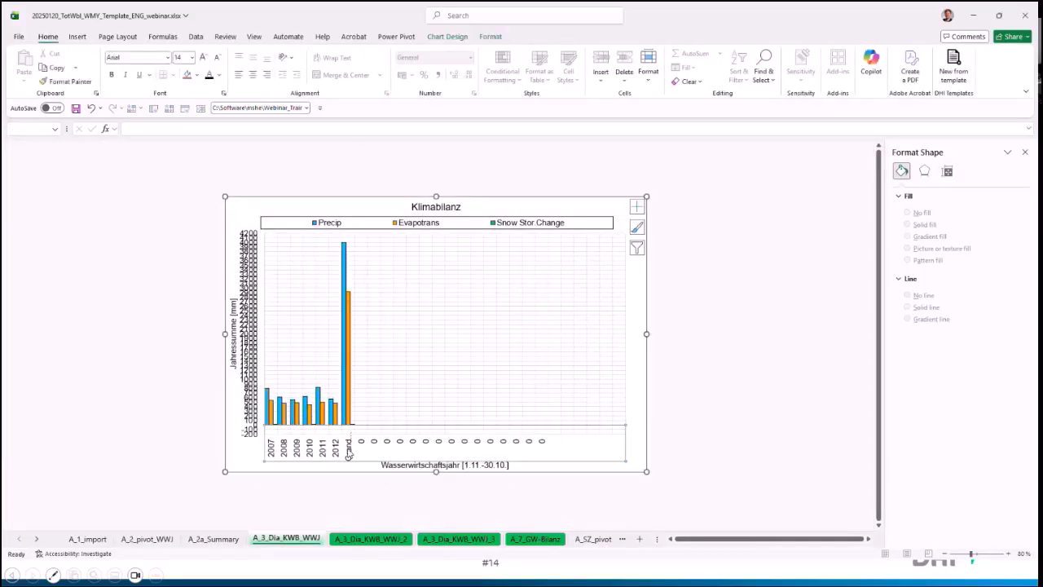
right_click(347, 435)
key(Escape)
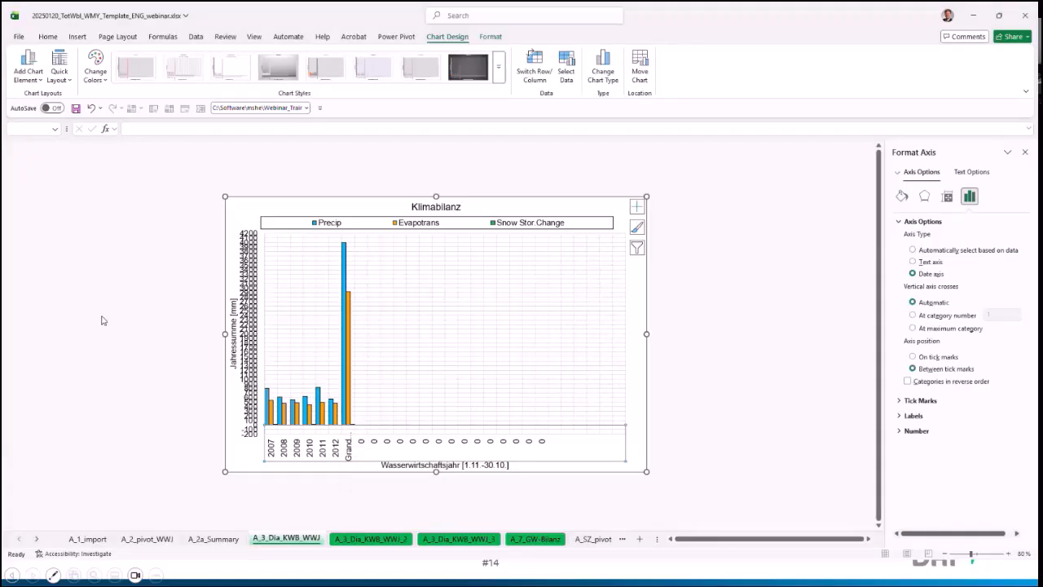
click(356, 538)
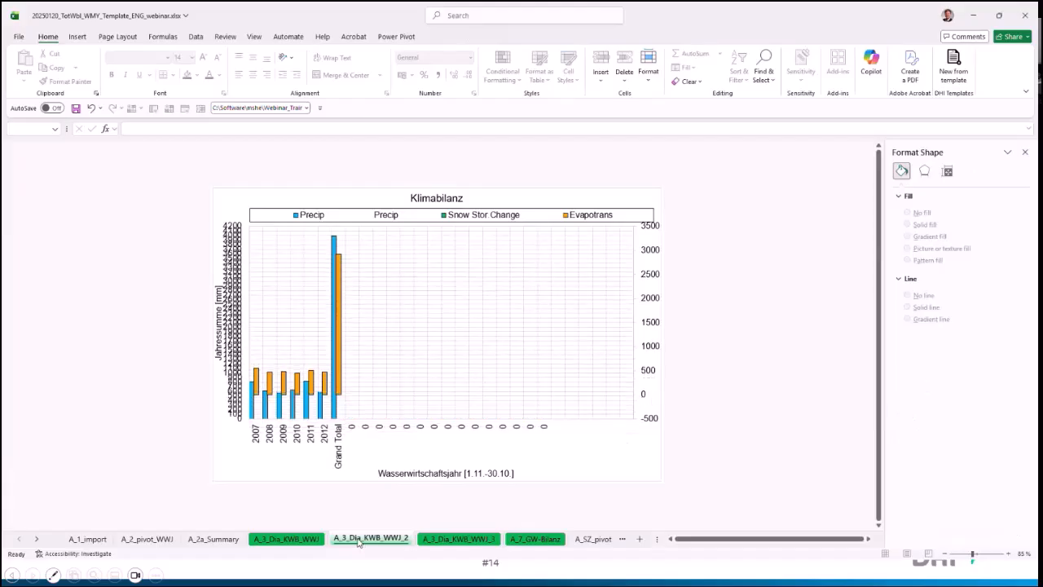
click(310, 540)
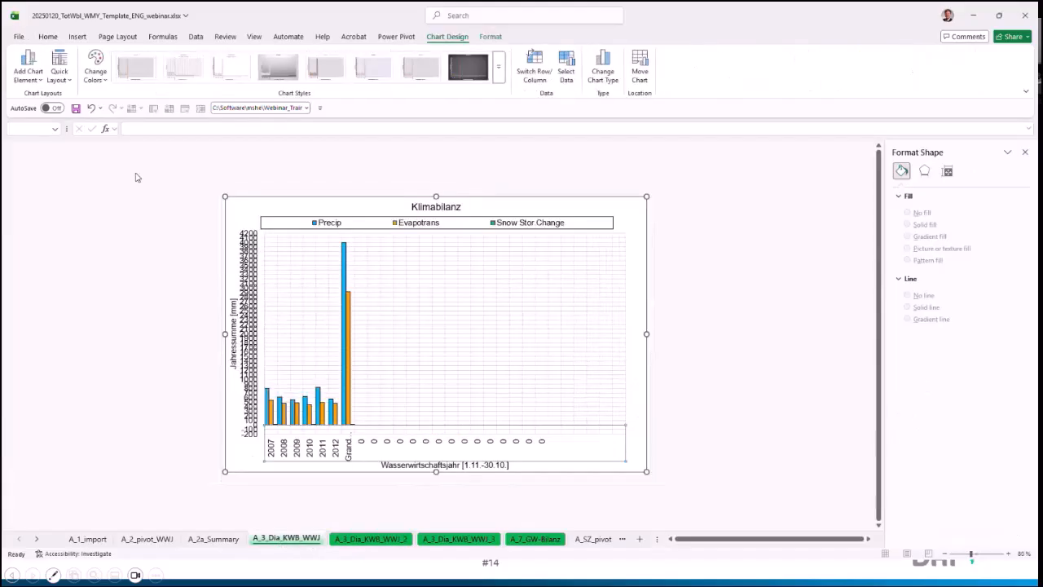
Step: Undo the pivot refresh, the text import and the data clearing to restore the template's original water balance data
click(91, 109)
click(90, 109)
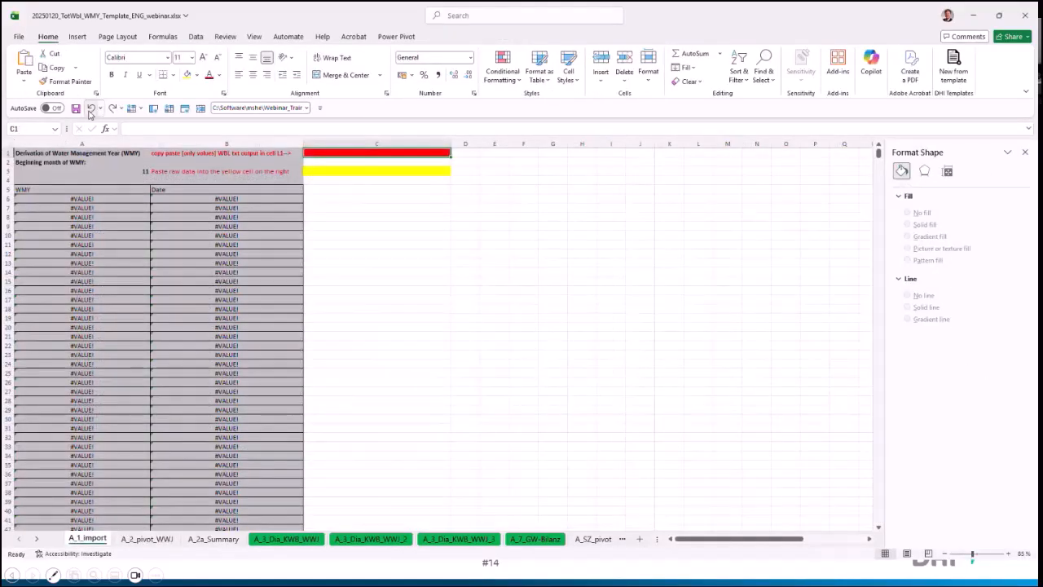
click(90, 109)
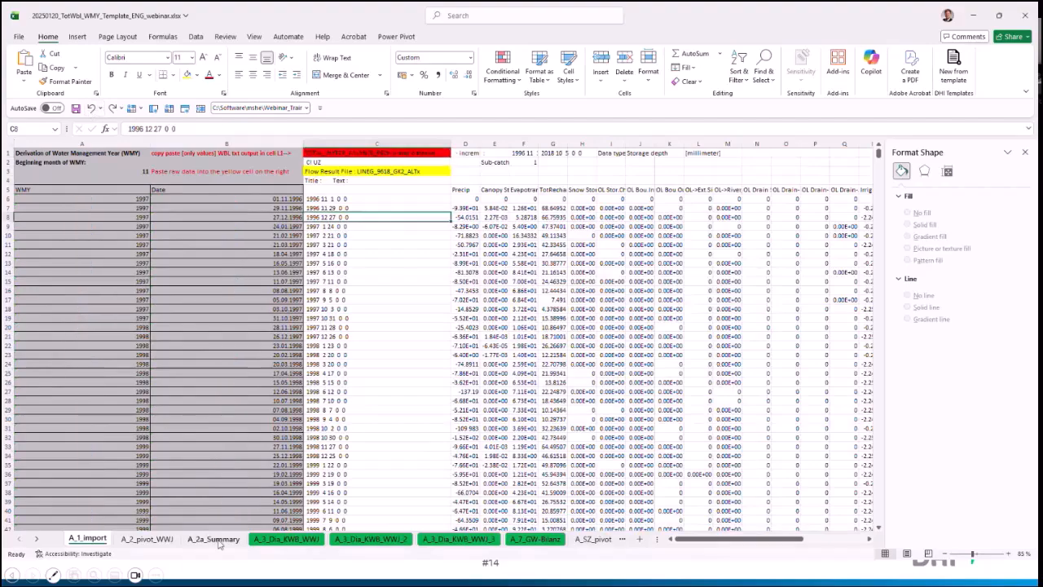
Step: Review the A_2a_Summary sheet and the three A_3_Dia_KWB_WWJ climate balance charts, comparing precipitation, evapotranspiration and total recharge
click(281, 539)
click(167, 365)
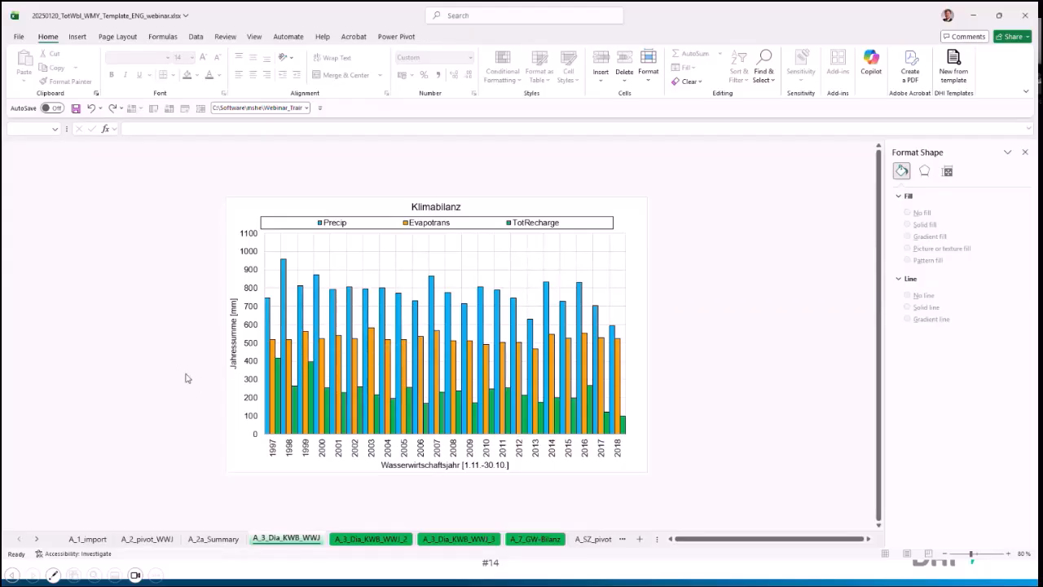
click(204, 538)
click(282, 538)
click(371, 539)
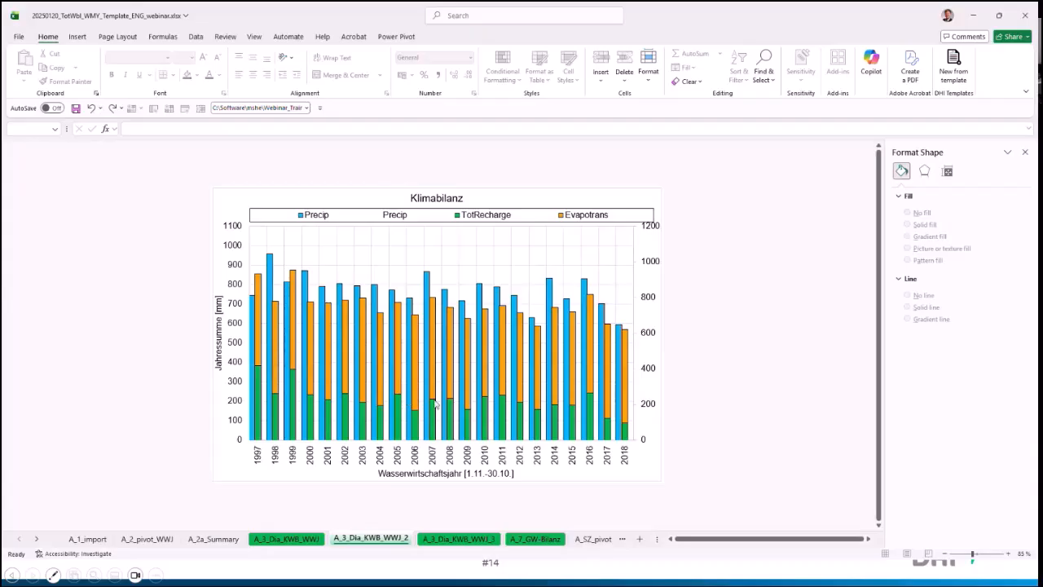
mouse_move(435, 403)
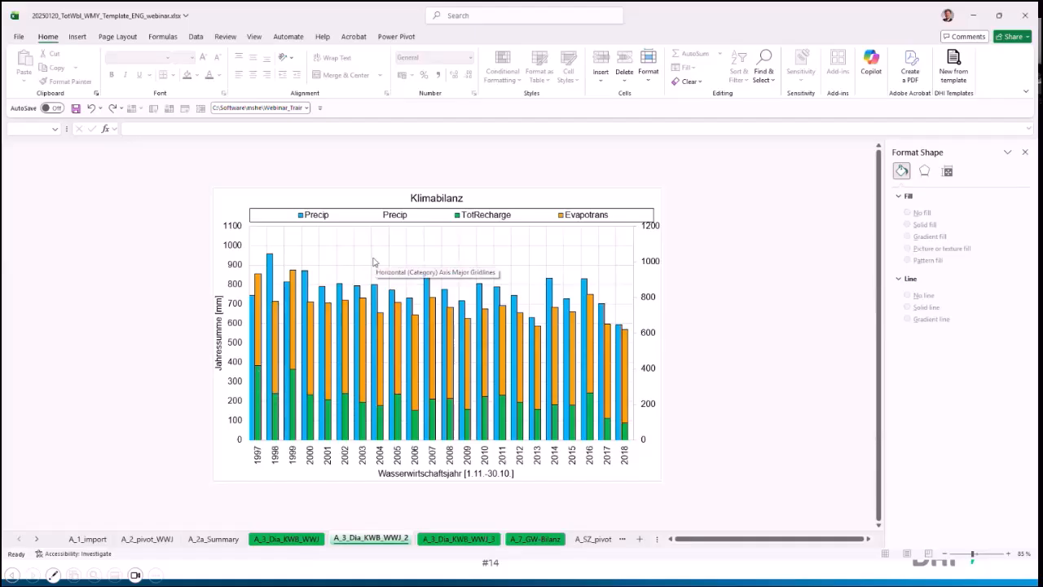
click(454, 540)
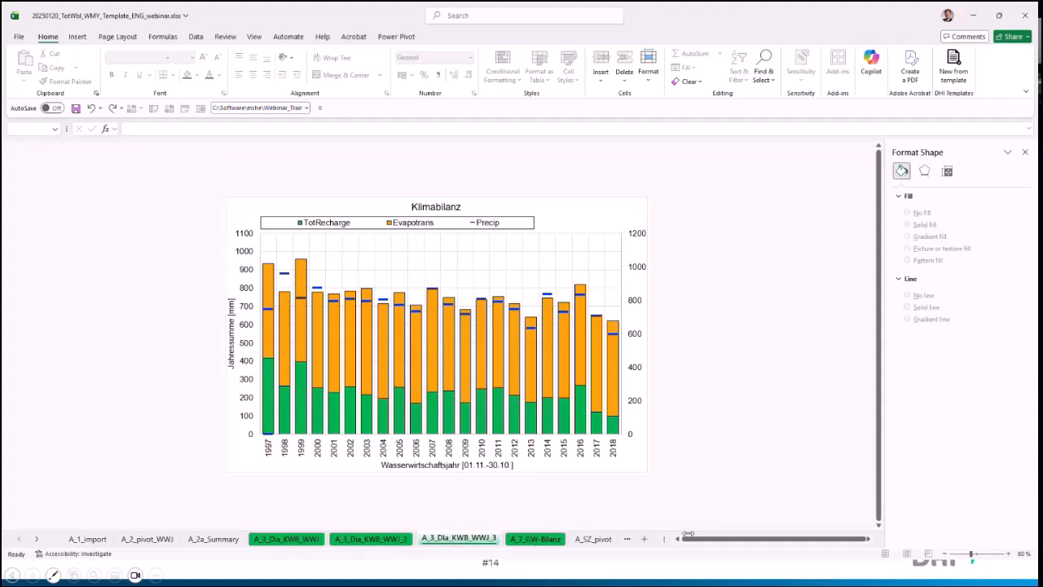
Step: Examine the groundwater balance chart on A_7_GW-Bilanz, checking recharge, drainages, wells, base flow and storage change per water management year
drag(660, 530, 864, 538)
click(534, 538)
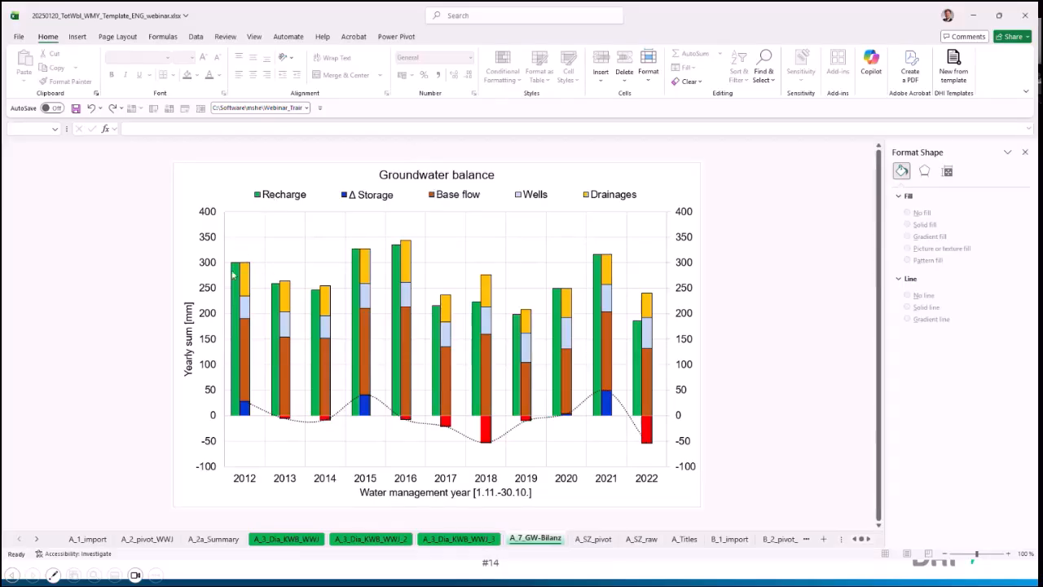
mouse_move(233, 276)
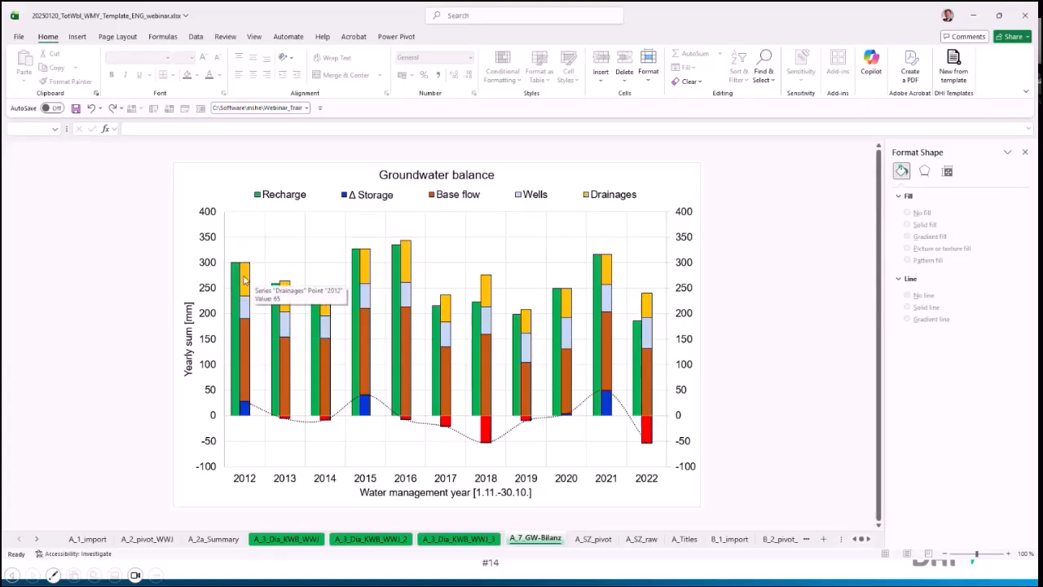
mouse_move(246, 315)
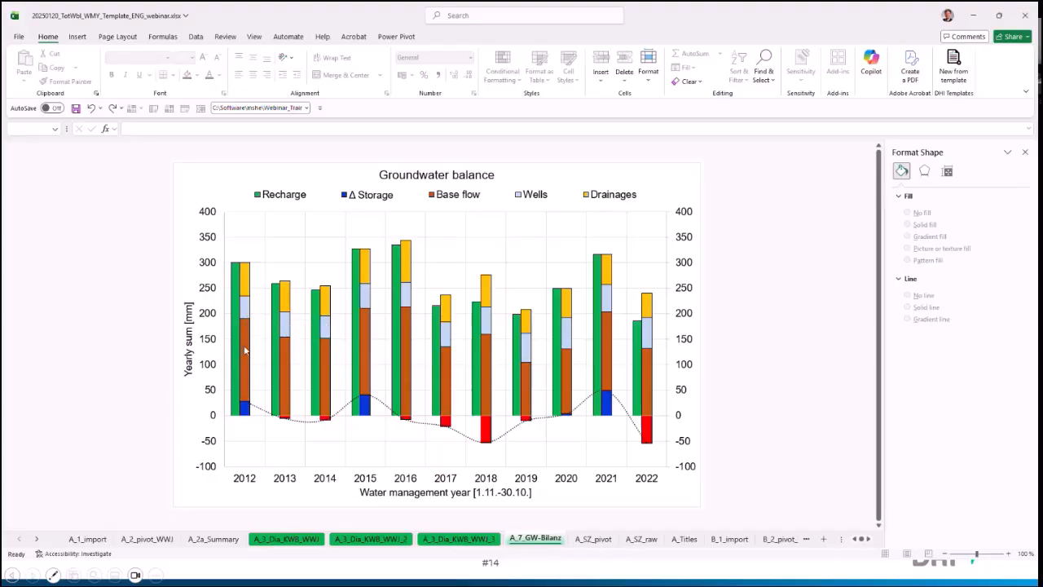
mouse_move(245, 350)
mouse_move(276, 295)
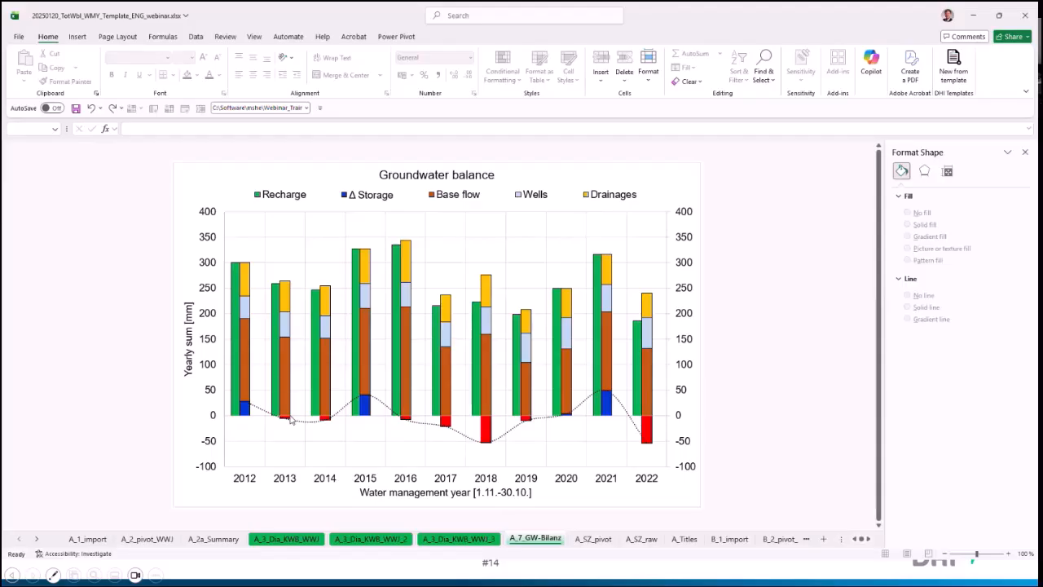
mouse_move(247, 408)
mouse_move(491, 433)
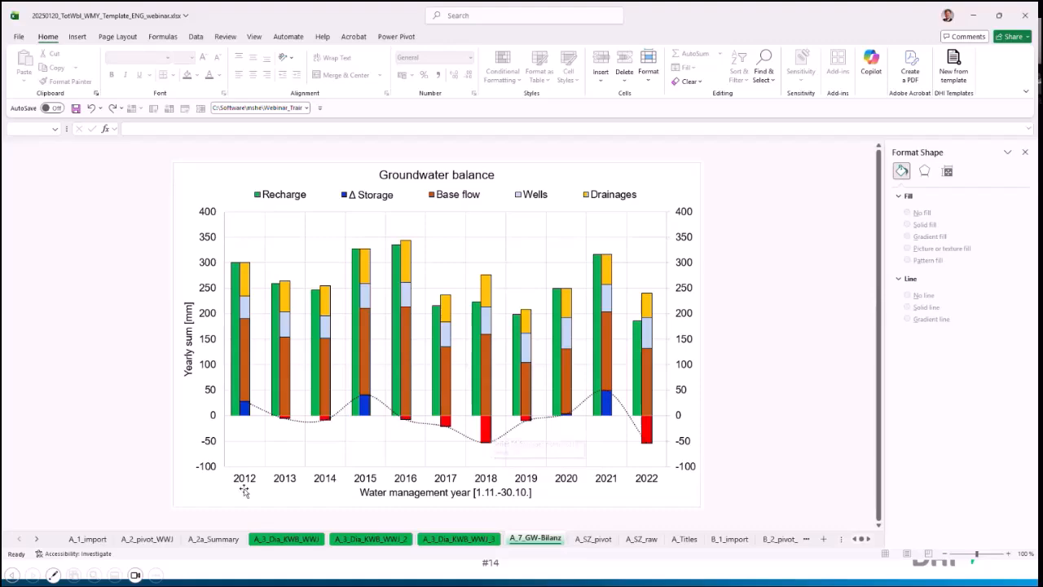
Step: Open the B_1_import sheet holding the template's second water balance data set
click(37, 539)
click(36, 539)
click(37, 539)
click(36, 539)
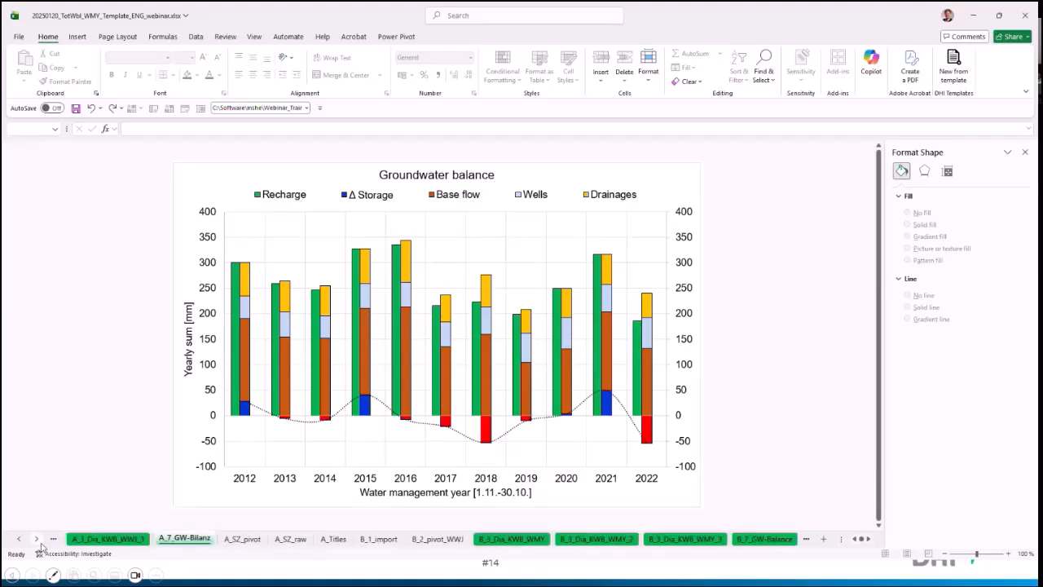
click(37, 539)
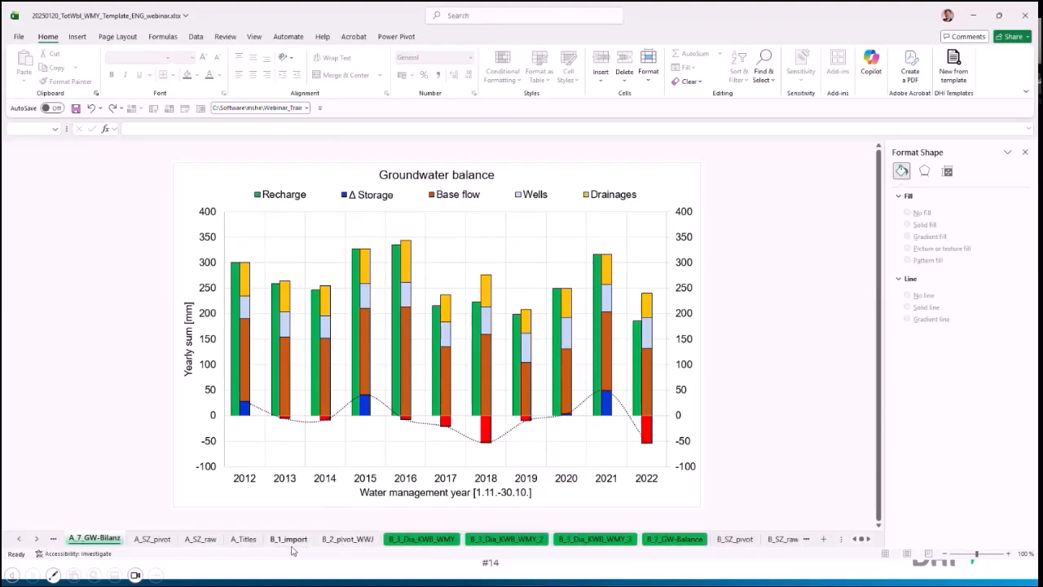
click(290, 539)
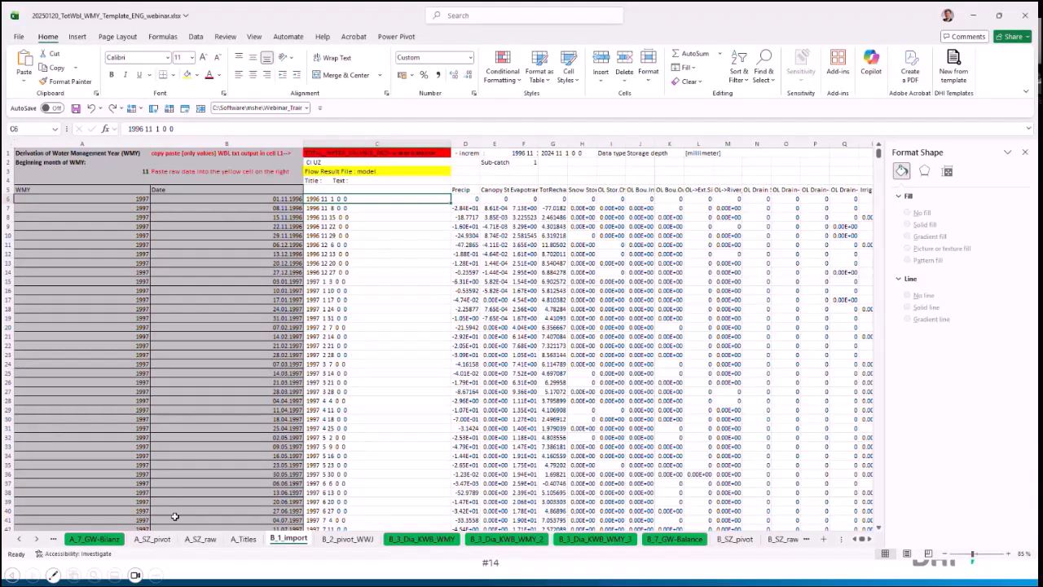
Step: Go back to the A_2a_Summary sheet with the reference, scenario and difference columns
click(19, 538)
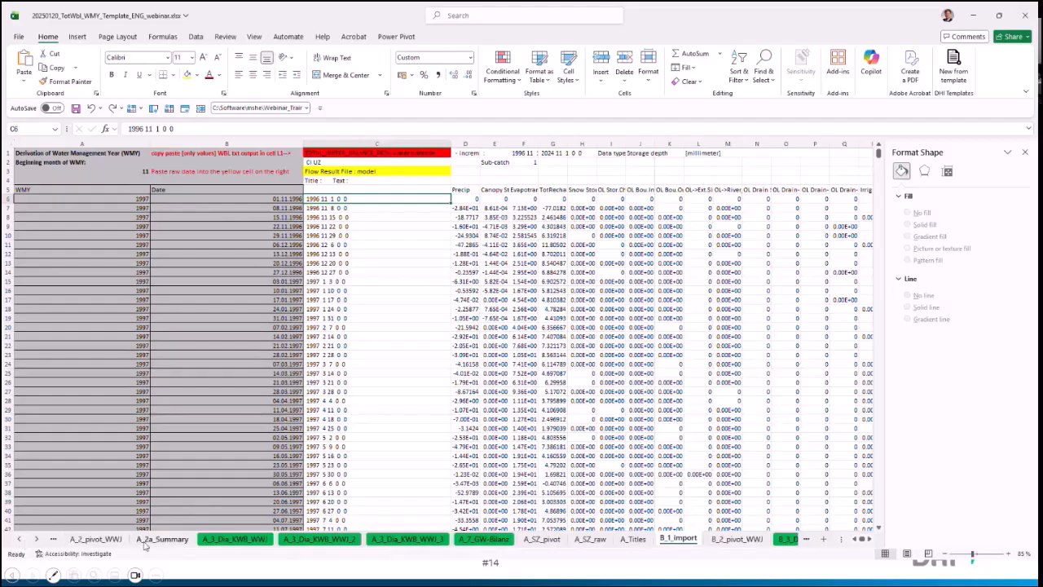
click(163, 538)
click(236, 360)
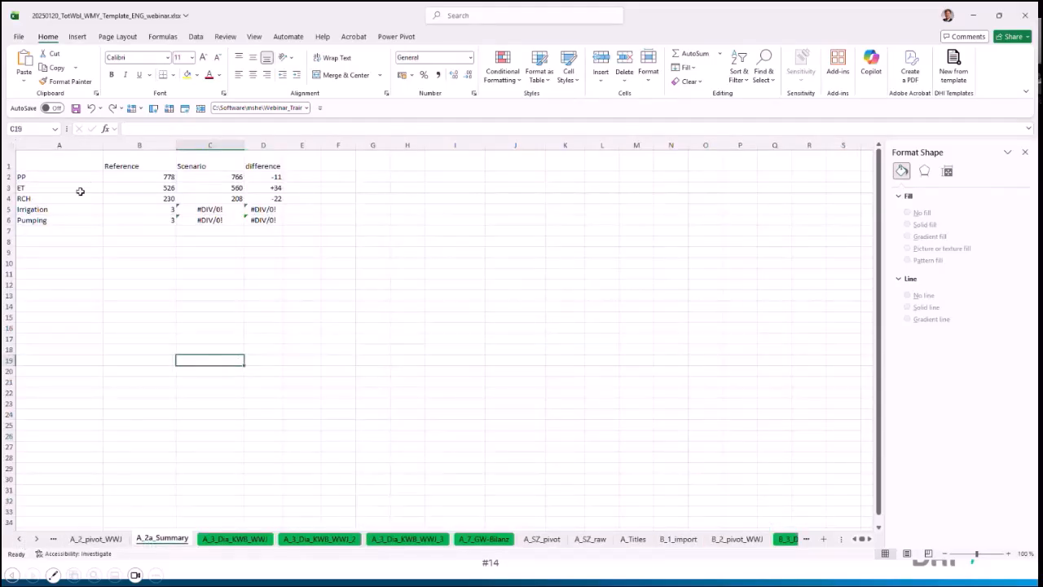
scroll(51, 175, up, 1)
scroll(51, 175, up, 4)
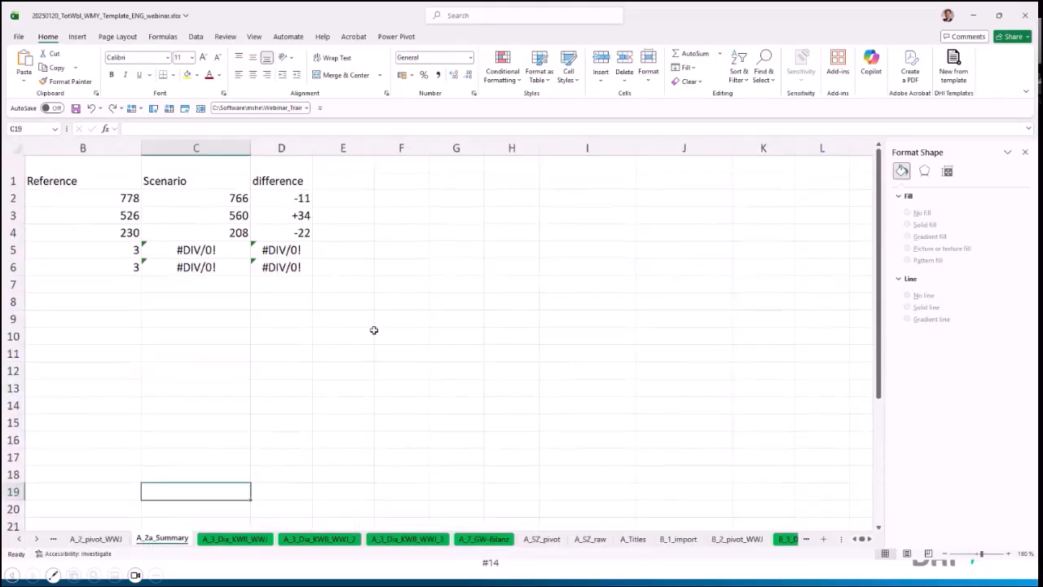
drag(841, 539, 660, 539)
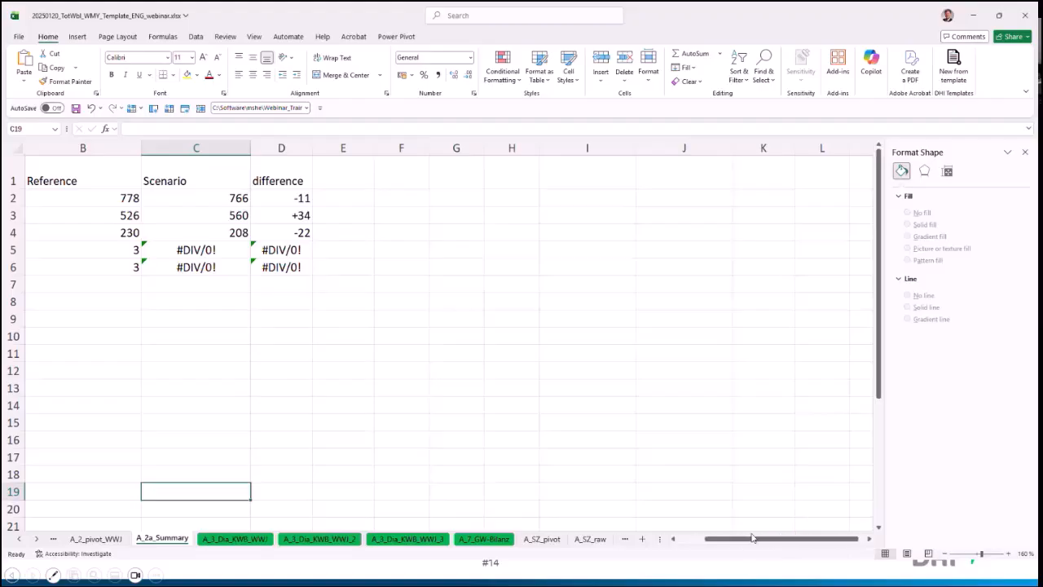
drag(752, 539, 725, 538)
drag(149, 247, 204, 284)
click(200, 185)
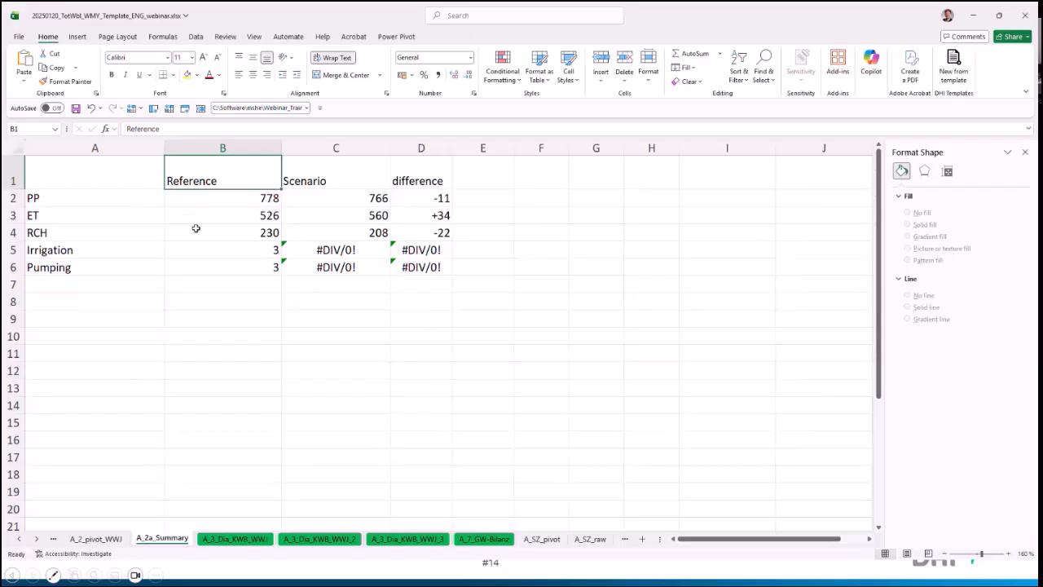
Step: Compare the reference, scenario and difference values in the RCH, ET and PP rows of the summary
drag(193, 230, 405, 235)
drag(263, 214, 396, 215)
drag(242, 197, 432, 199)
click(487, 193)
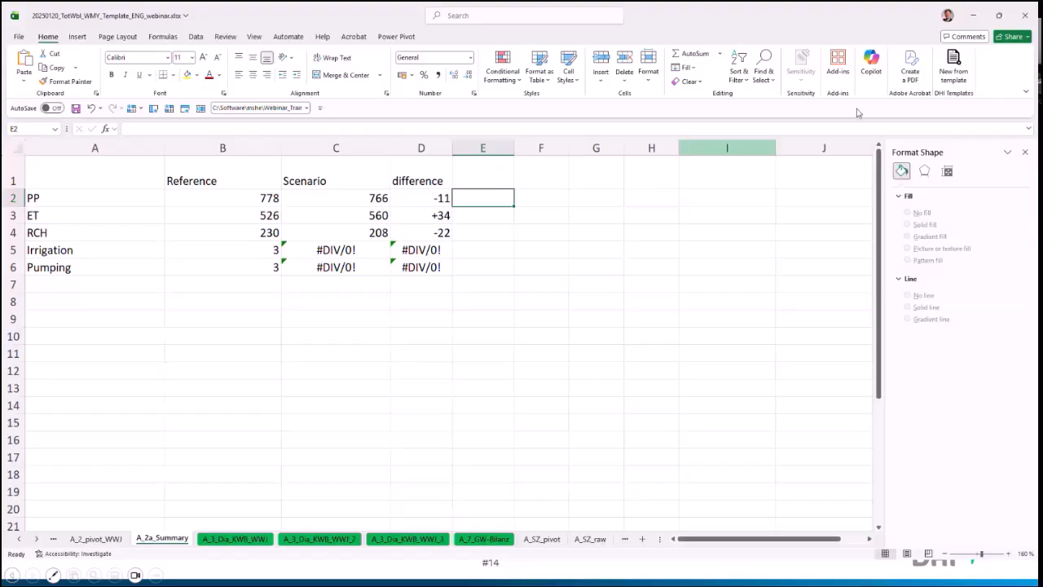
Step: Minimize the workbook, then close TotalWBL.txt in Notepad++ and minimize the editor
click(973, 16)
click(328, 320)
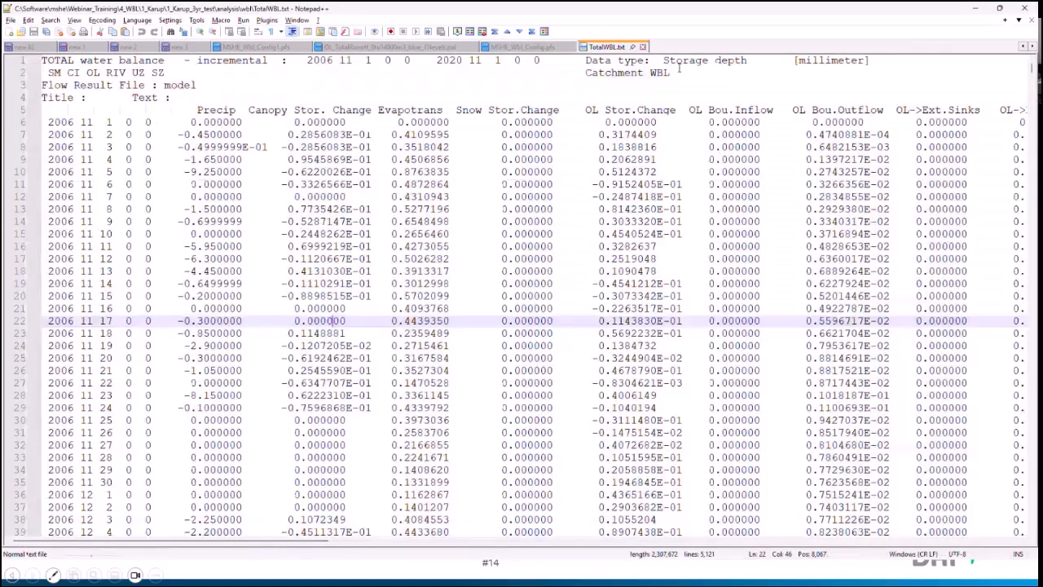
click(642, 47)
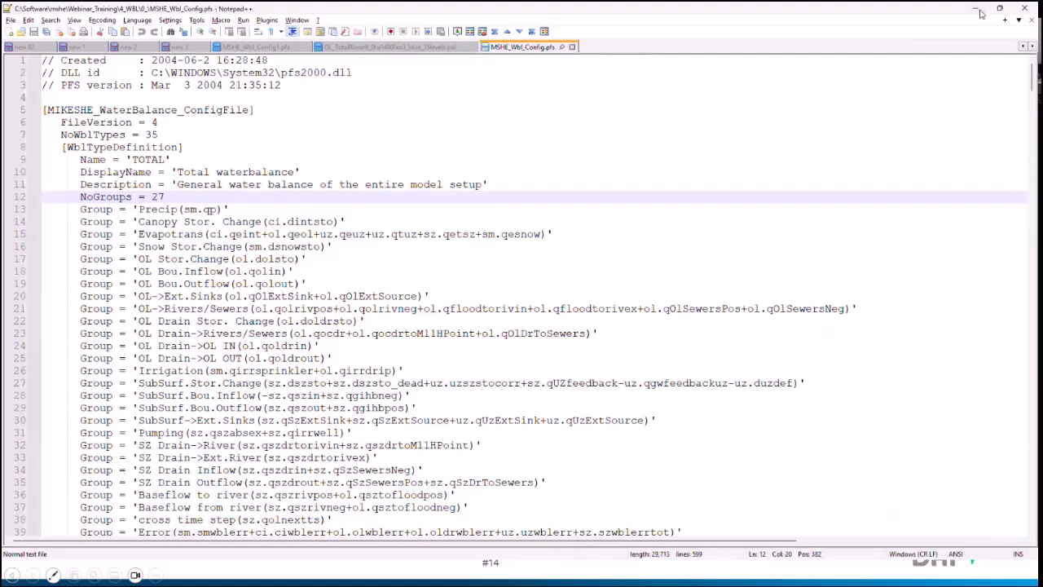
click(977, 10)
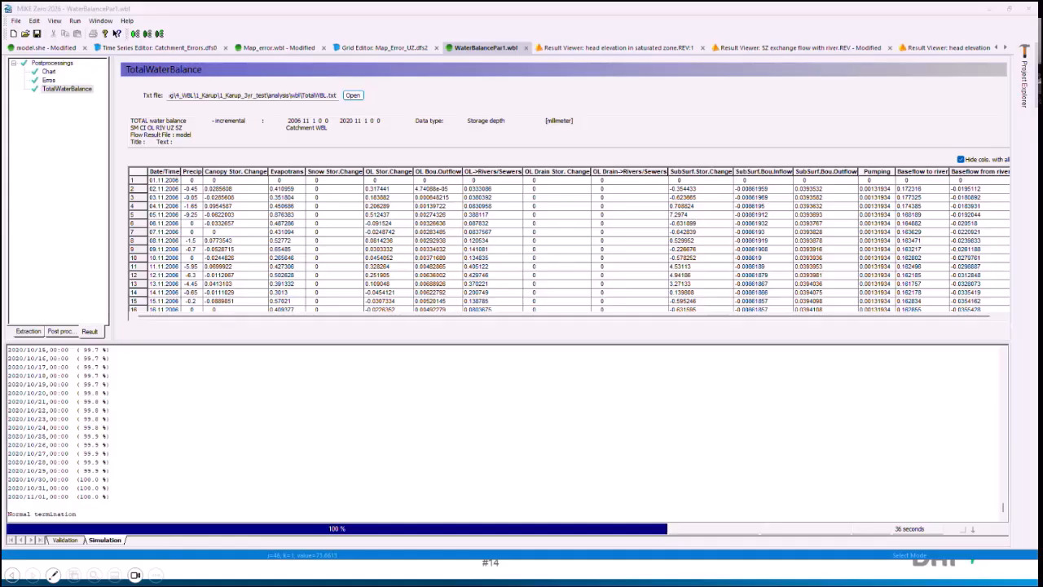
Step: Switch to the analysis\wbl folder in File Explorer and open MSHE_Wbl_Config_test1.pfs in Notepad++
key(alt+Tab)
key(alt+Tab)
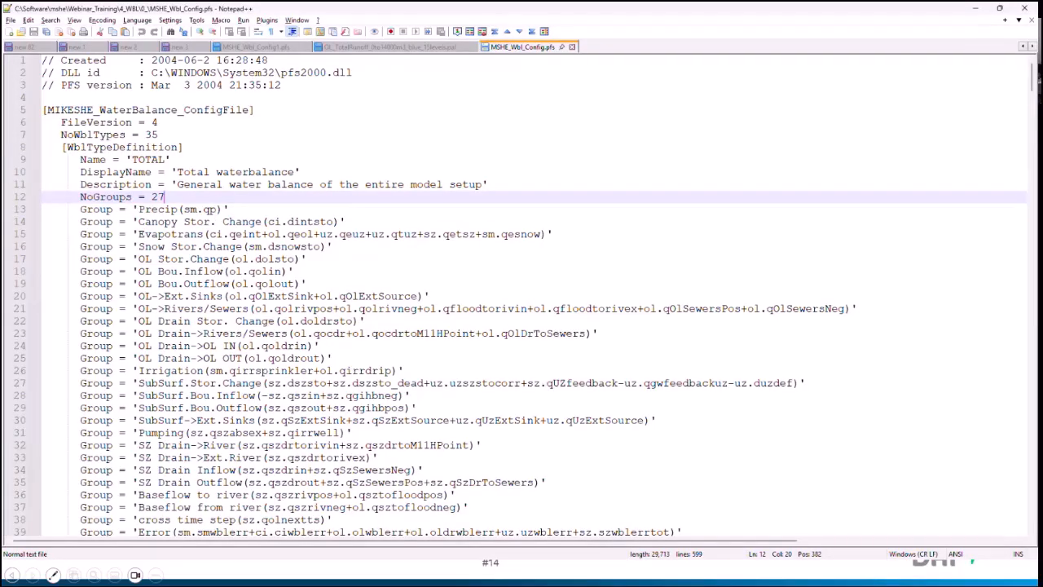
key(alt+Tab)
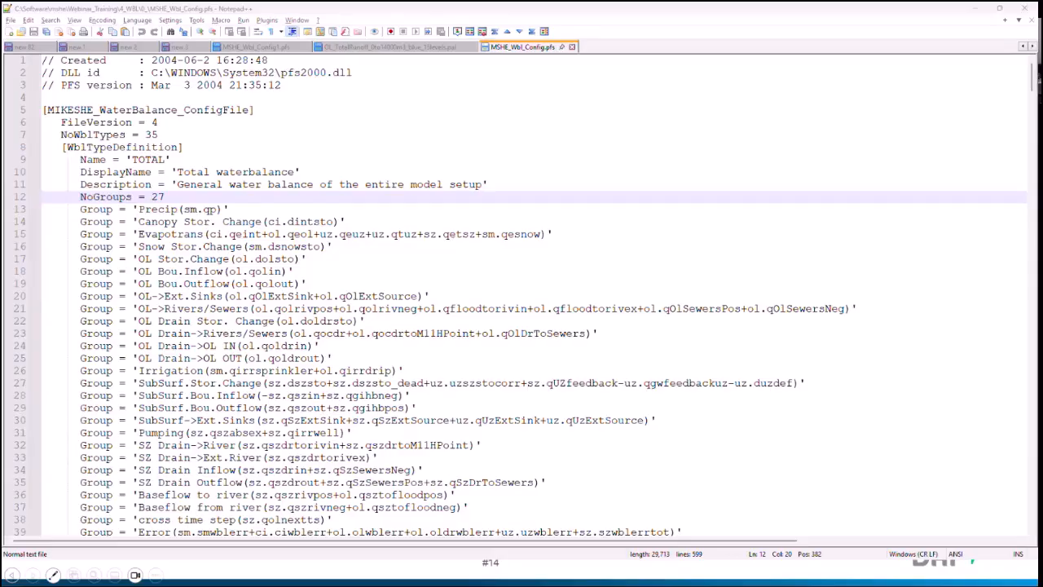
click(253, 144)
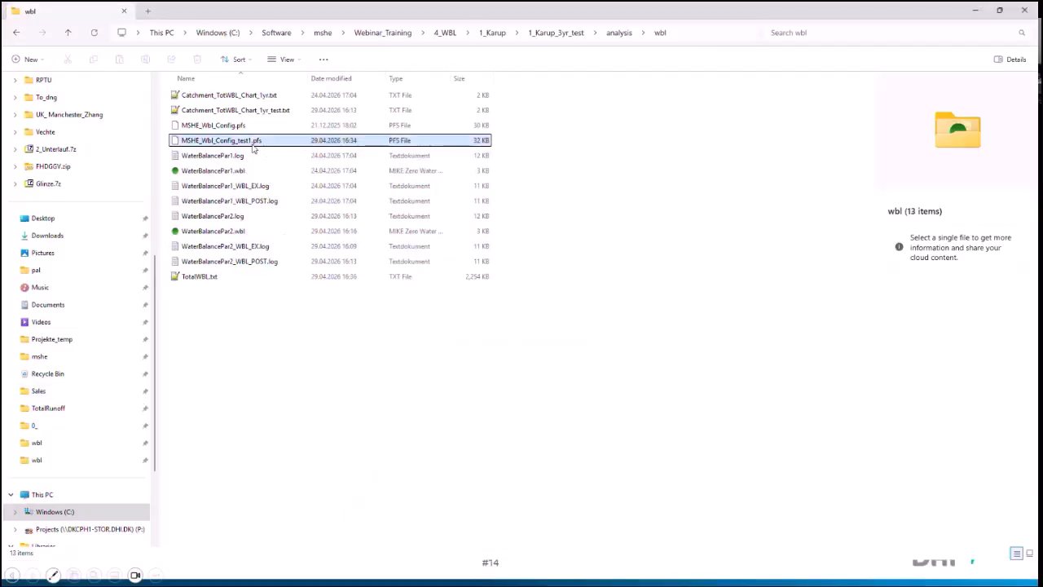
right_click(254, 146)
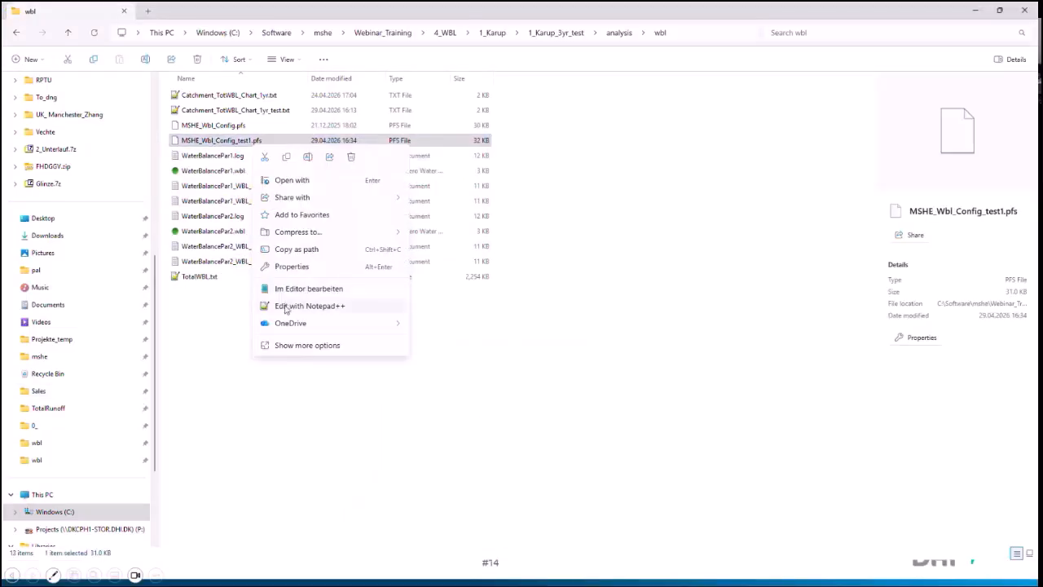
click(301, 306)
Step: Examine the Recharge group in the 'Total waterbalance incl. Recharge' definition, including its terms uz.qrech, uz.qrechmp and uz.qgwfeedbackuz
scroll(222, 229, down, 5)
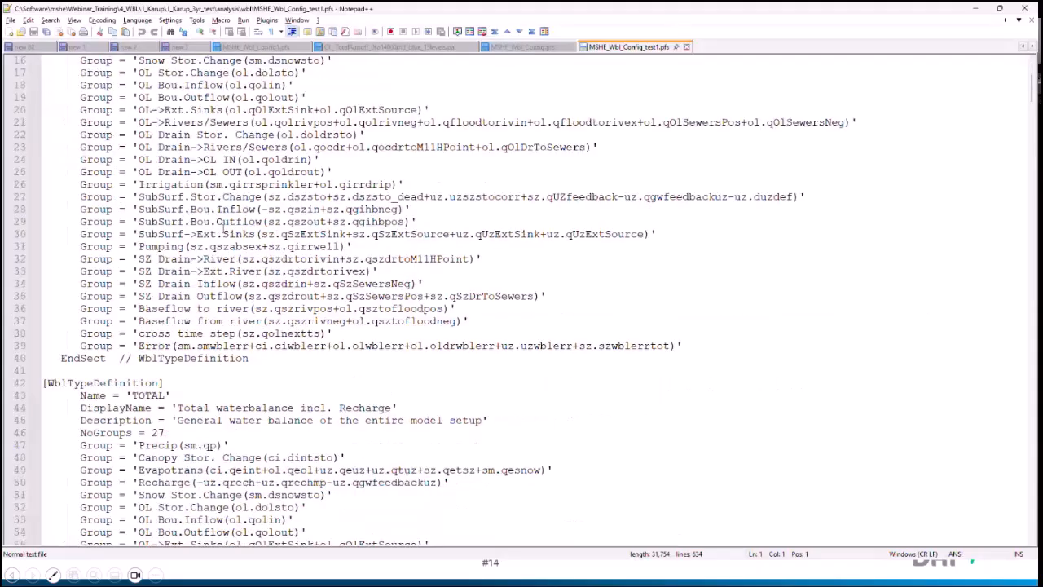
scroll(222, 229, down, 5)
drag(137, 296, 452, 298)
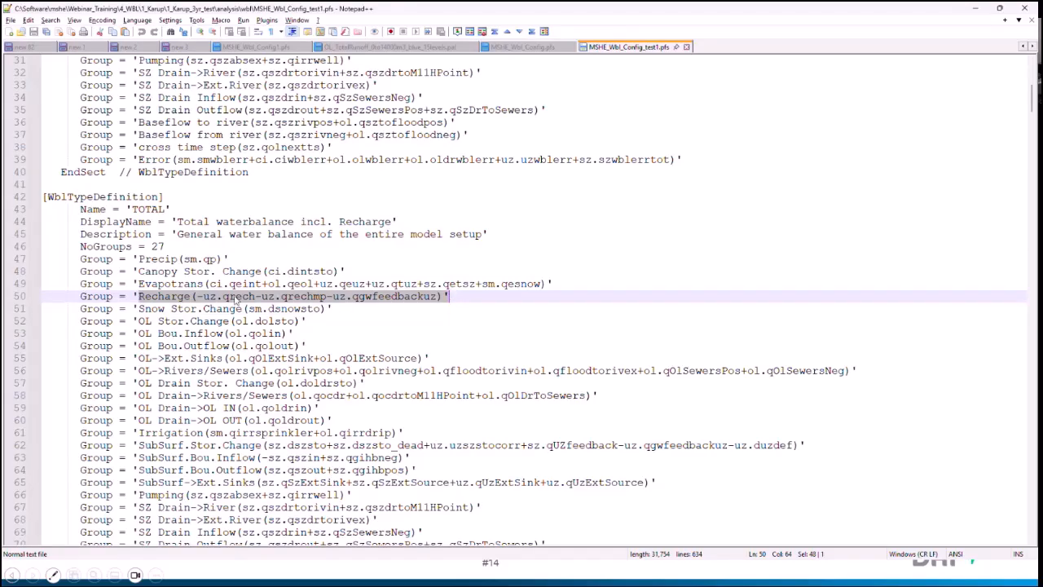
click(224, 297)
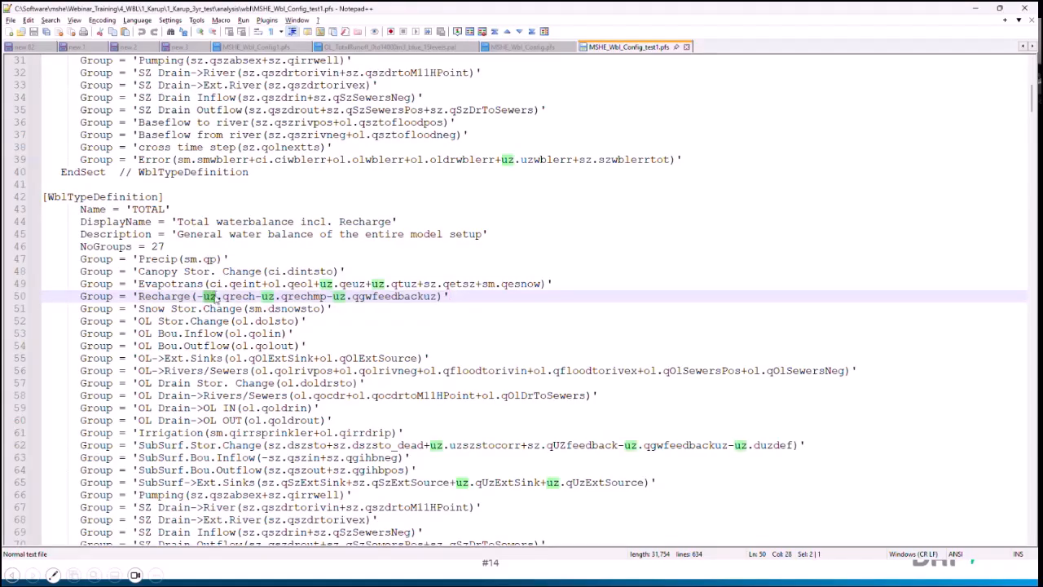
drag(224, 298, 255, 300)
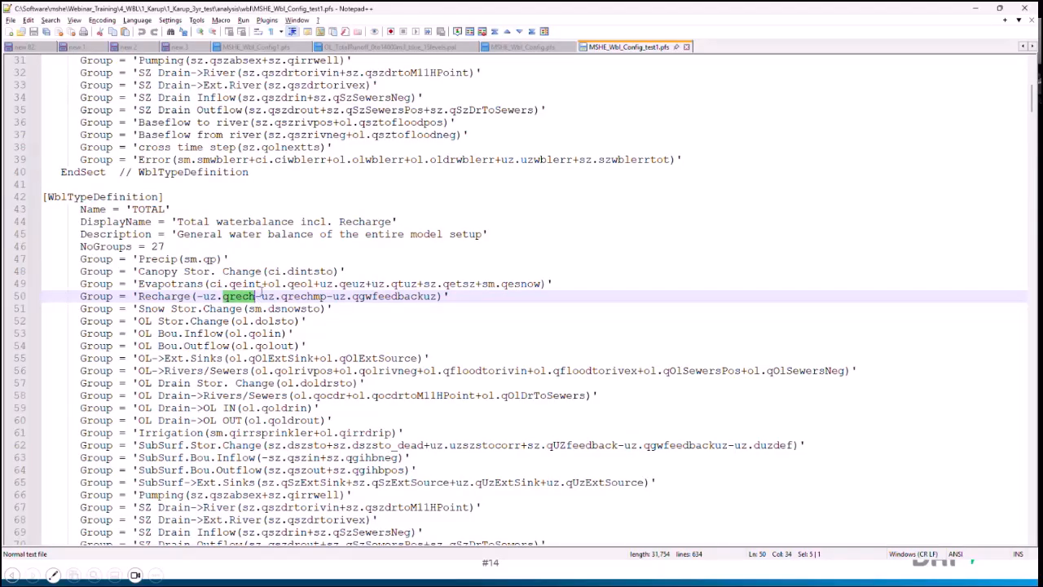
drag(282, 298, 438, 300)
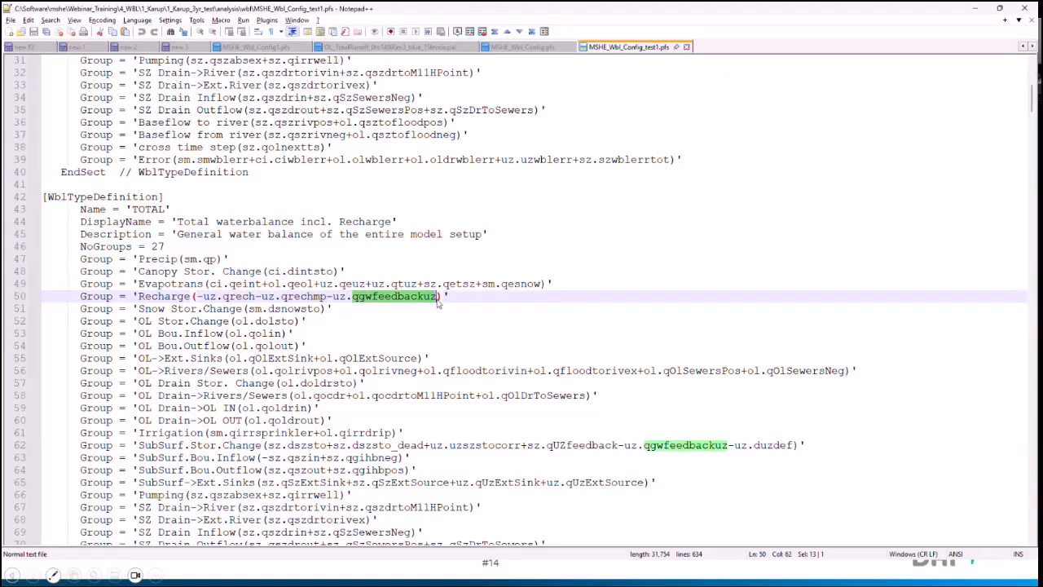
click(439, 299)
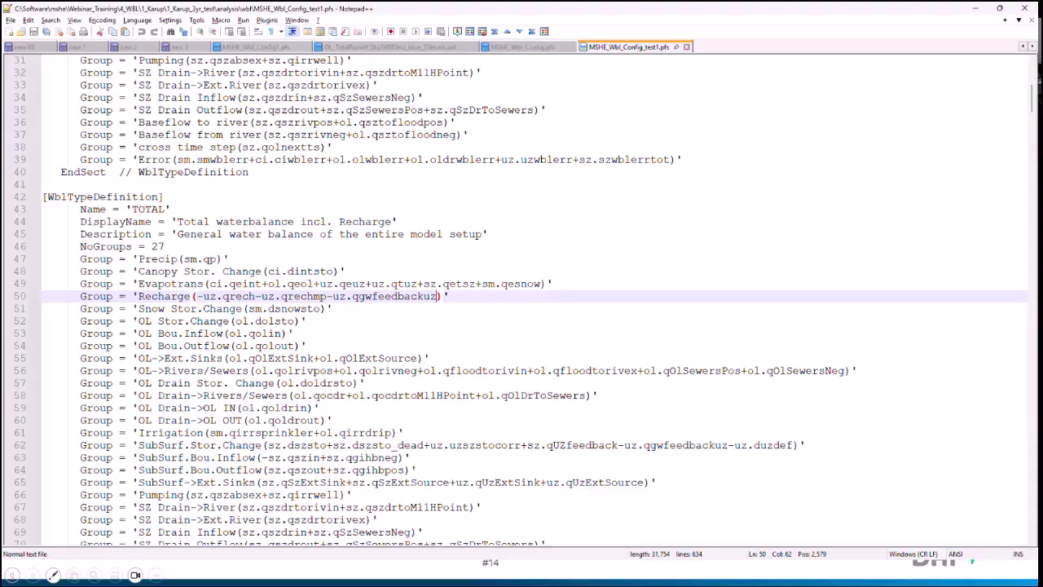
Step: Switch to File Explorer, browse to the 4_WBL\4_Customize\Borken folder and sort its files by modification date
key(alt+Tab)
key(alt+Tab)
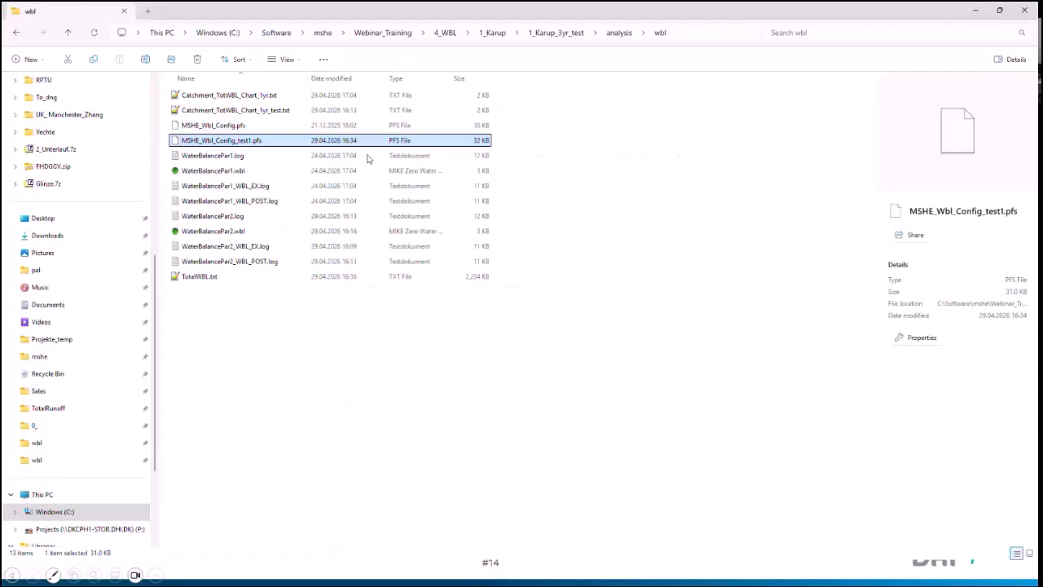
click(445, 32)
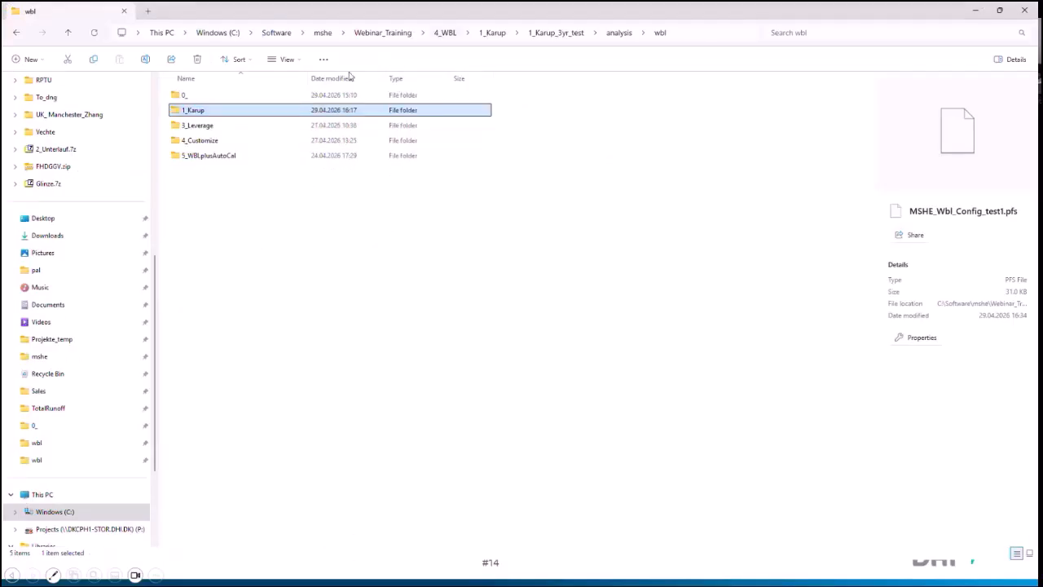
double_click(208, 141)
double_click(208, 112)
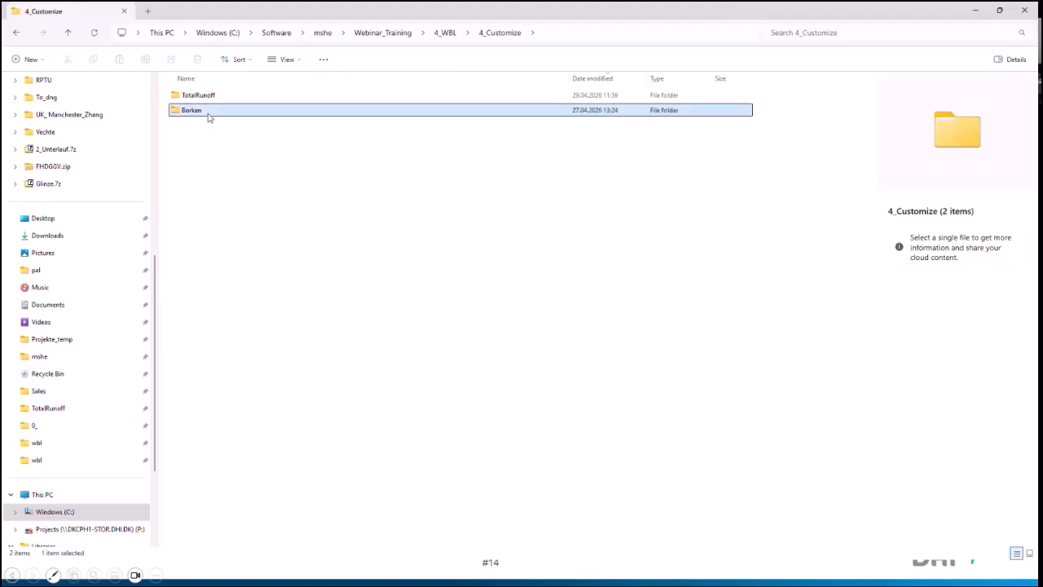
drag(305, 78, 405, 78)
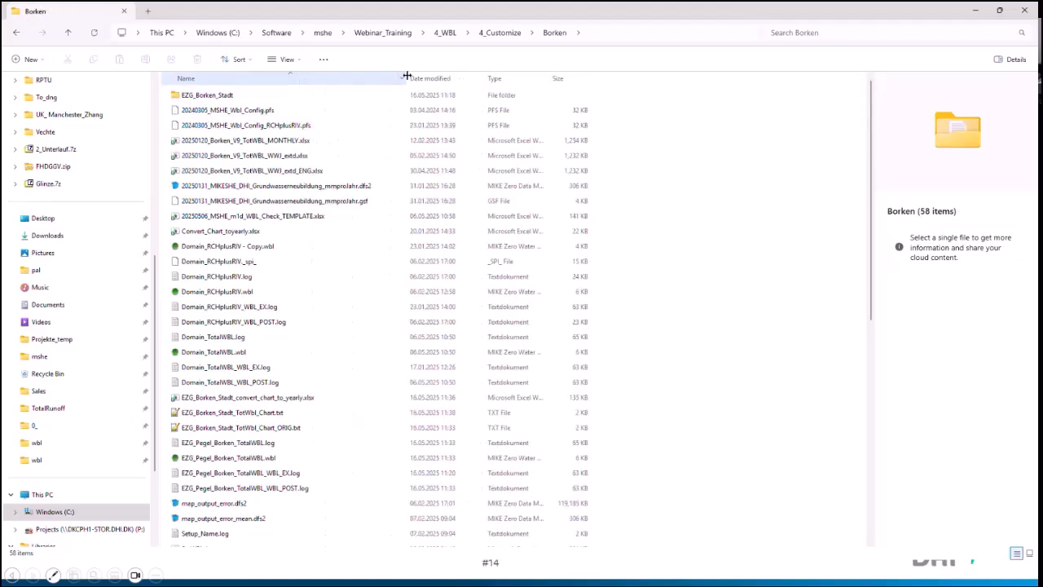
click(430, 79)
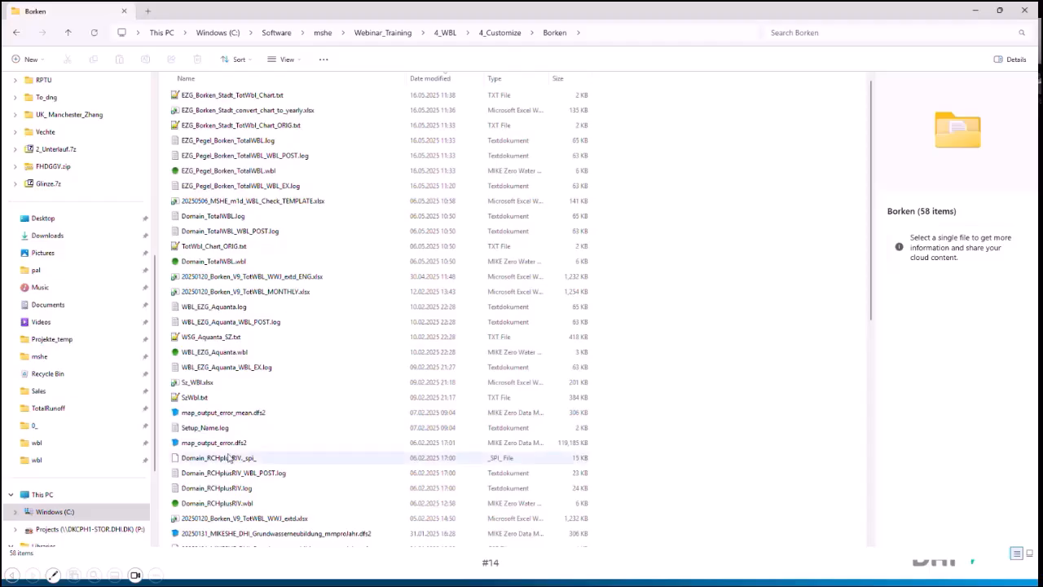
Step: Open 20240305_MSHE_Wbl_Config_RCHplusRIV.pfs from the Borken folder in Notepad++
click(230, 457)
scroll(230, 458, down, 4)
scroll(230, 457, down, 5)
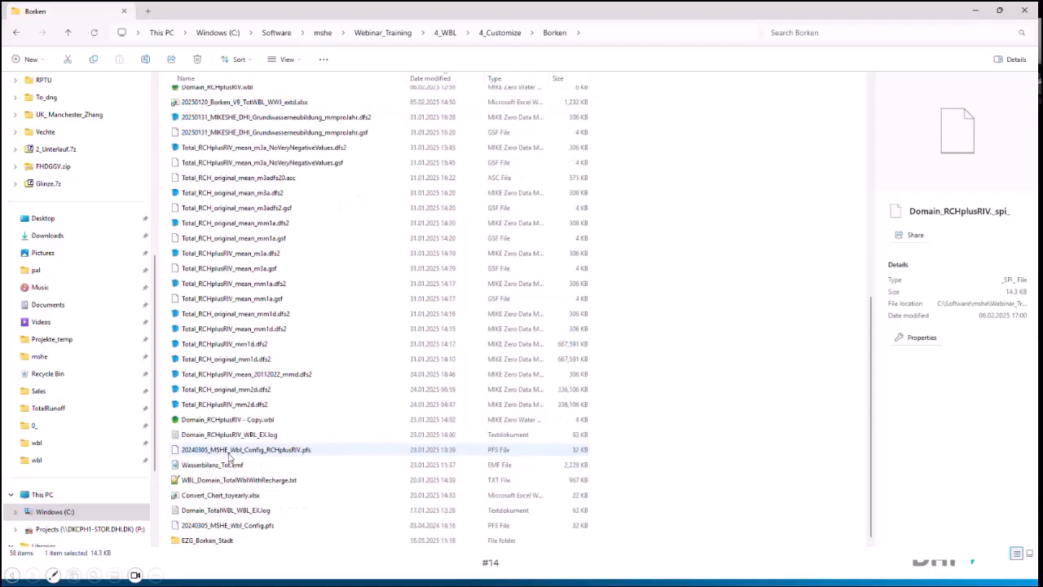
click(234, 525)
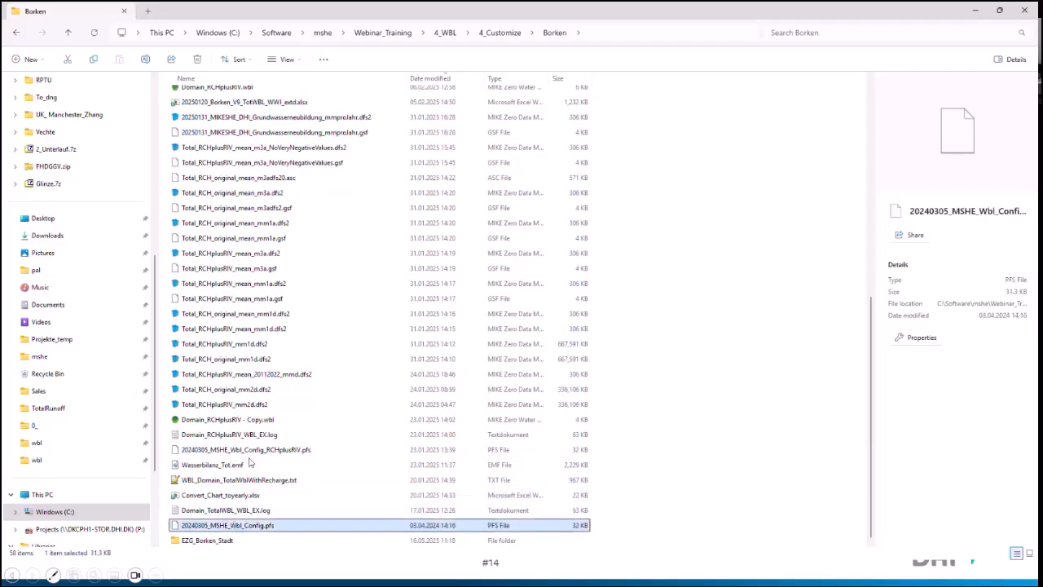
right_click(252, 453)
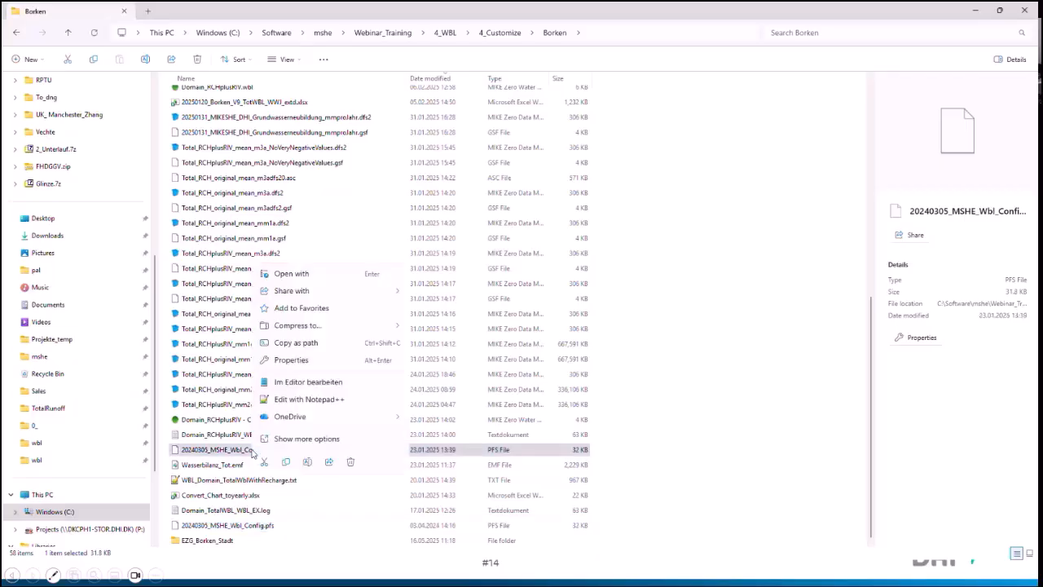
click(316, 400)
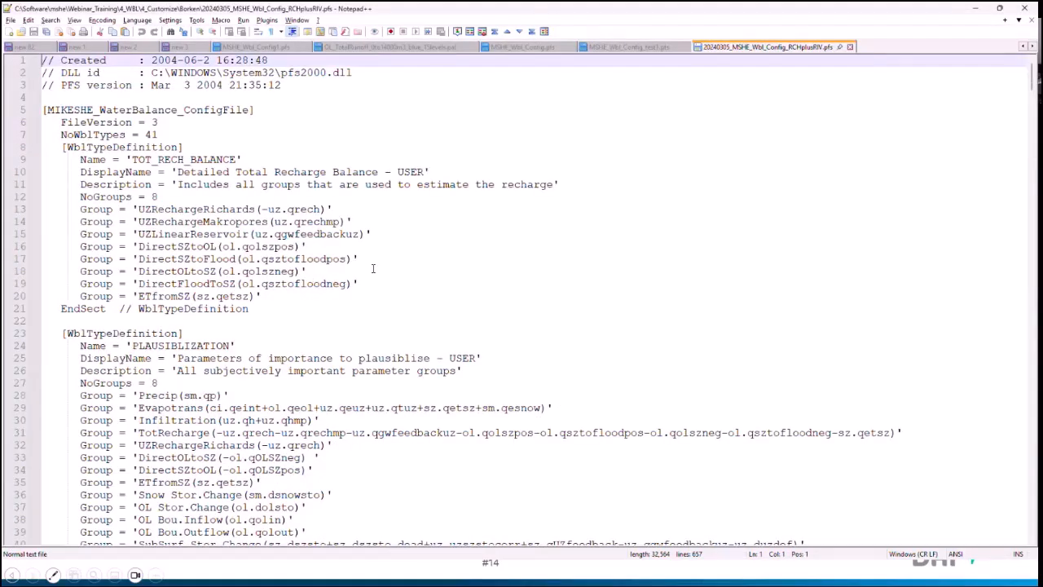
Step: Review the water balance type definitions throughout the RCHplusRIV config file, from the USER-defined types to the storage map outputs
scroll(373, 268, down, 4)
scroll(372, 268, down, 12)
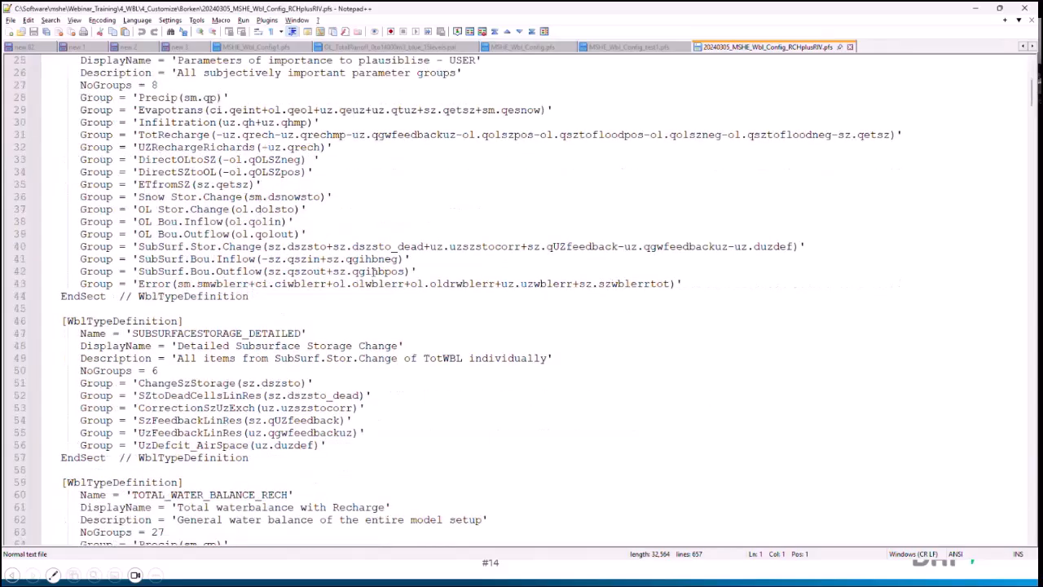
scroll(372, 272, down, 1)
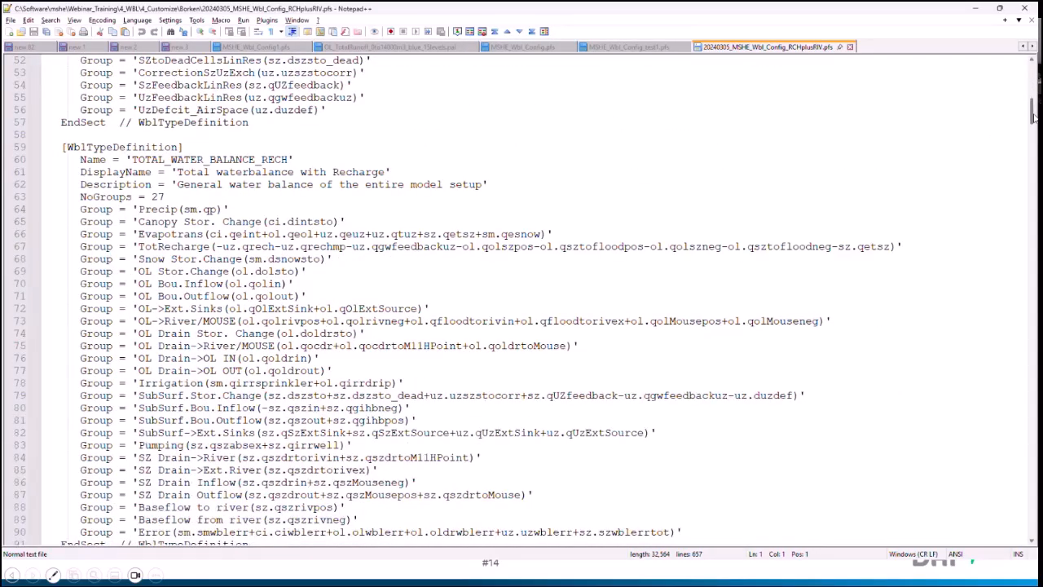
drag(1034, 110, 1033, 492)
scroll(680, 352, up, 6)
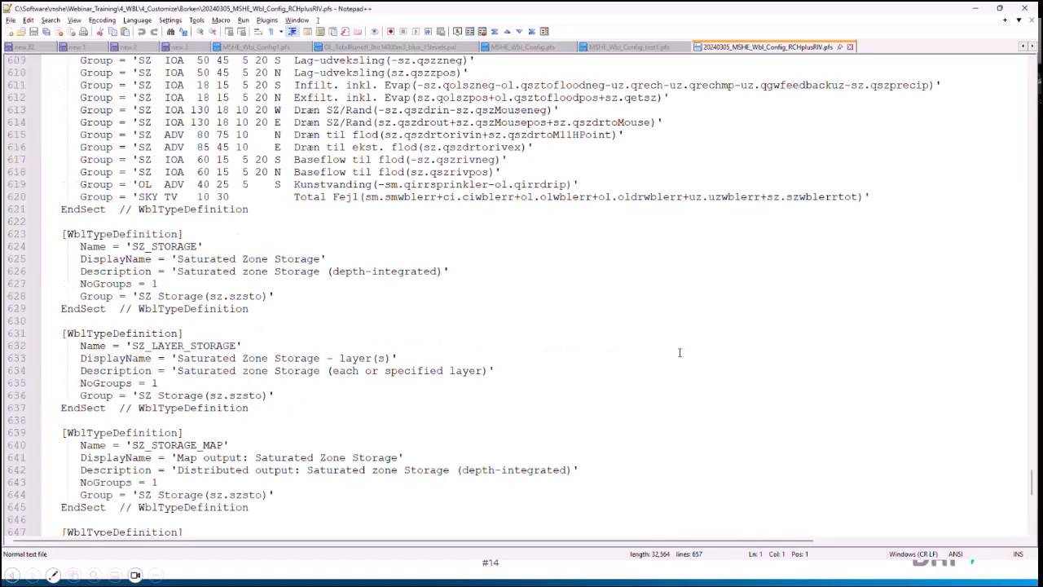
scroll(679, 352, up, 16)
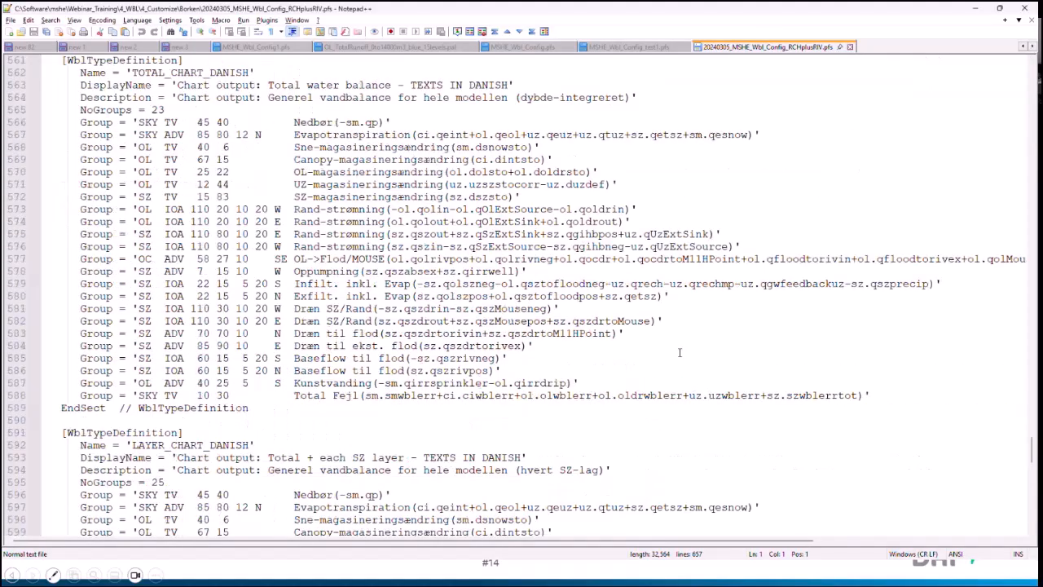
scroll(680, 352, up, 20)
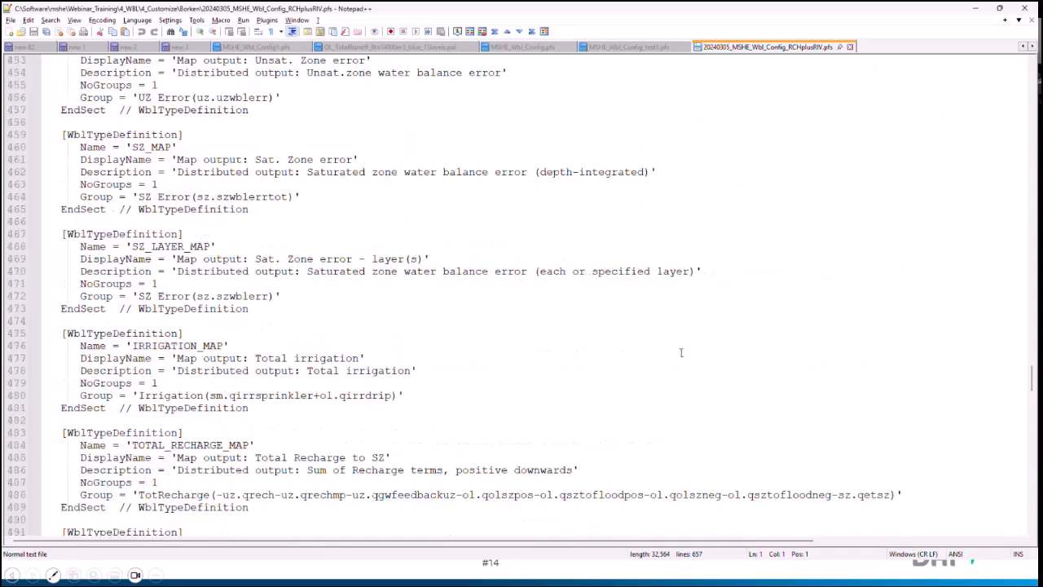
scroll(680, 352, up, 4)
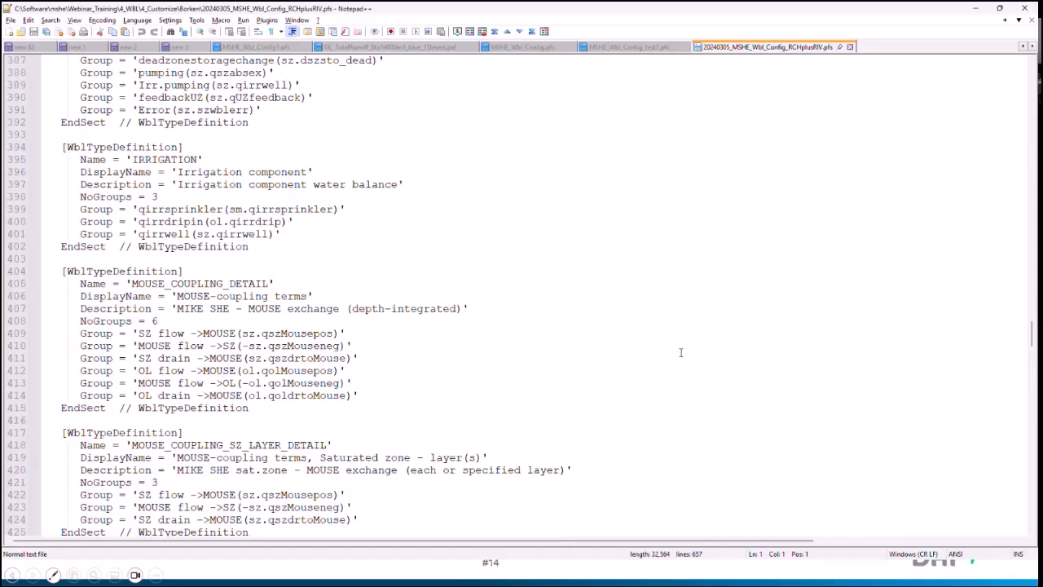
scroll(681, 352, up, 17)
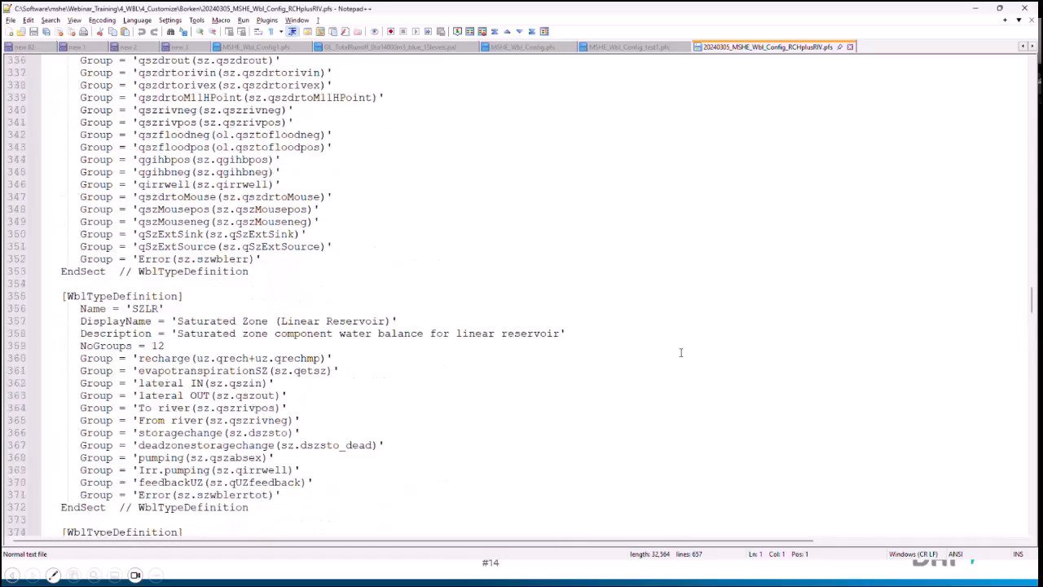
scroll(680, 352, up, 20)
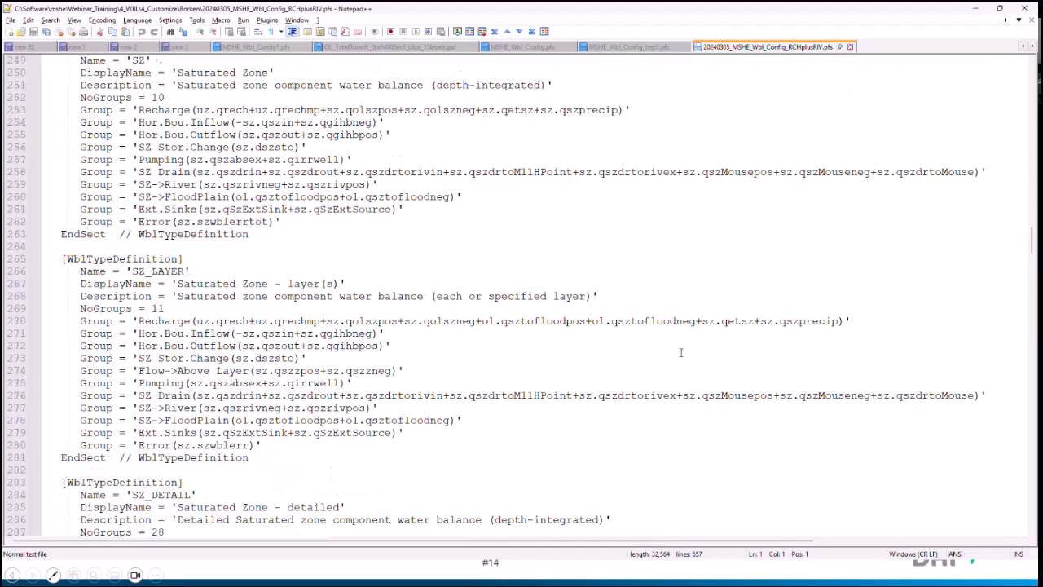
scroll(680, 352, up, 20)
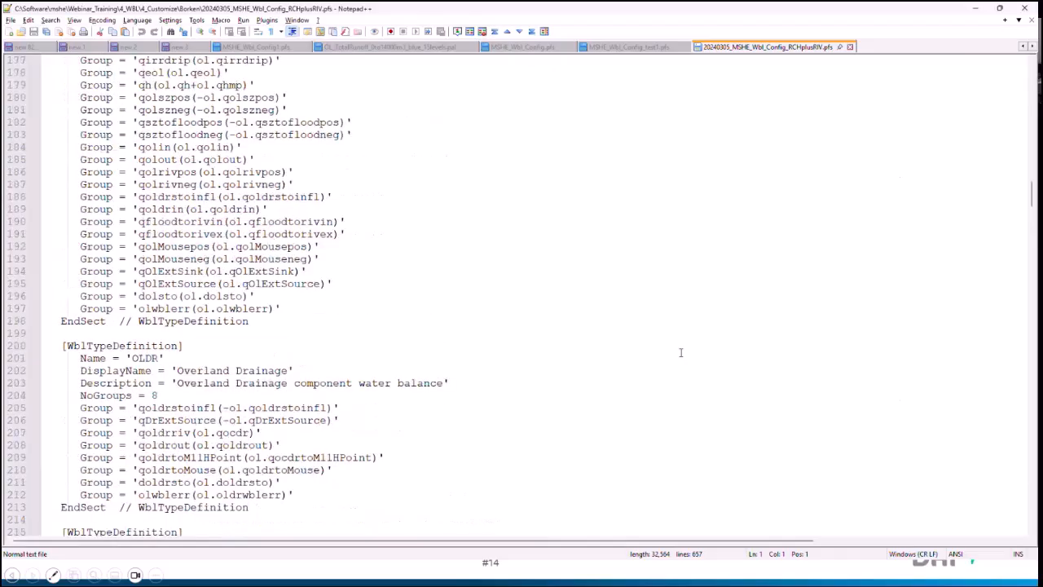
scroll(680, 352, up, 6)
scroll(681, 352, up, 18)
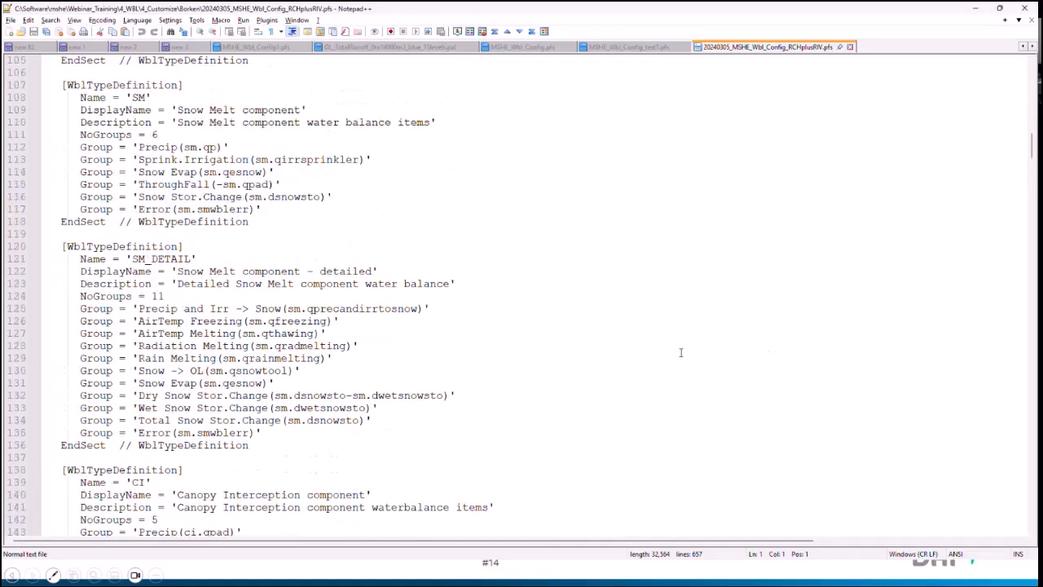
scroll(680, 352, up, 6)
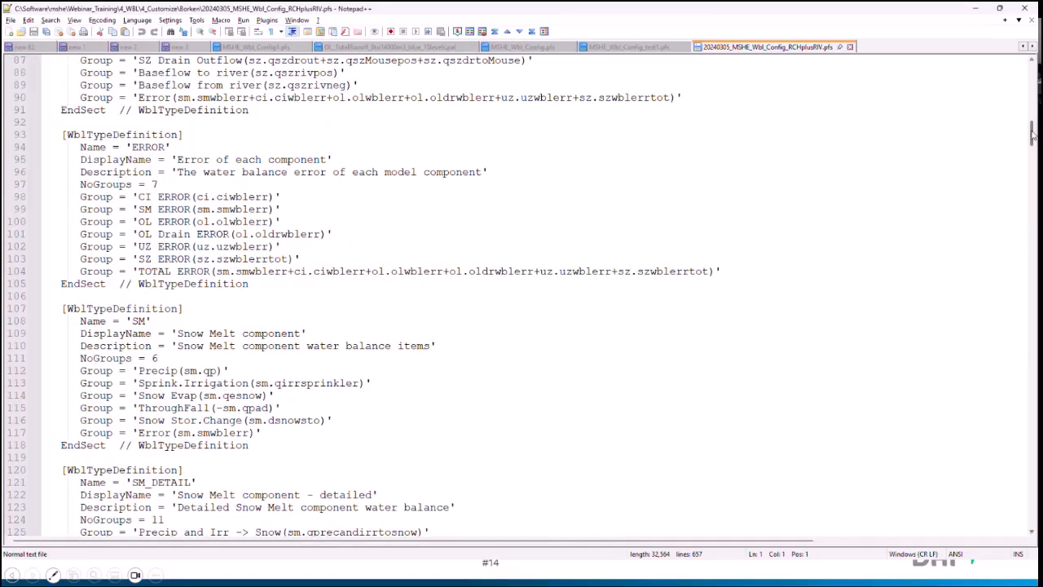
drag(1032, 134, 1030, 65)
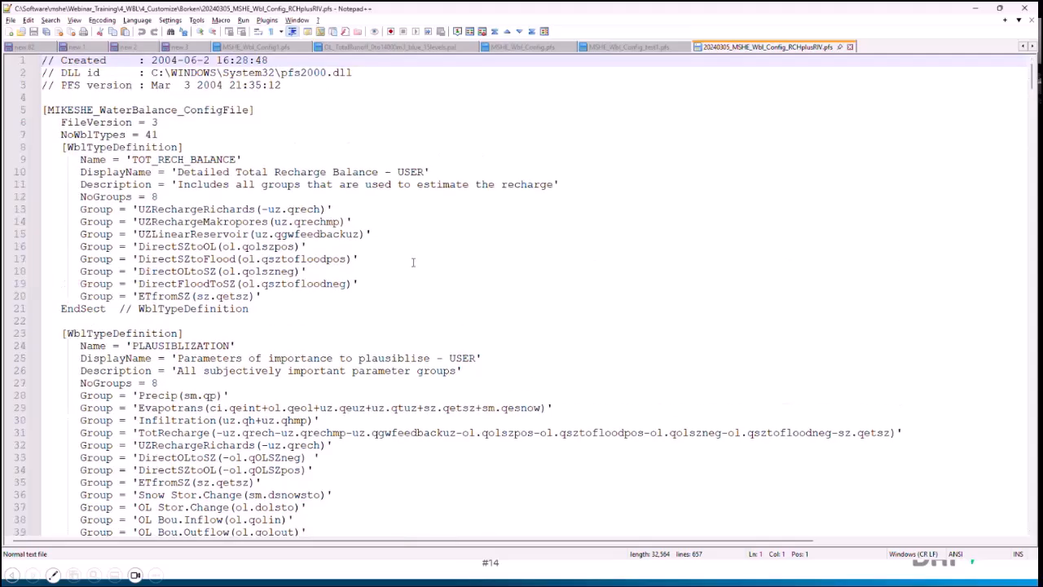
Step: Examine the TotRecharge group in the 'Total waterbalance with Recharge' definition, including its terms uz.qrech, ol.qolszpos and ol.qsztofloodpos
scroll(402, 348, down, 5)
scroll(403, 348, down, 10)
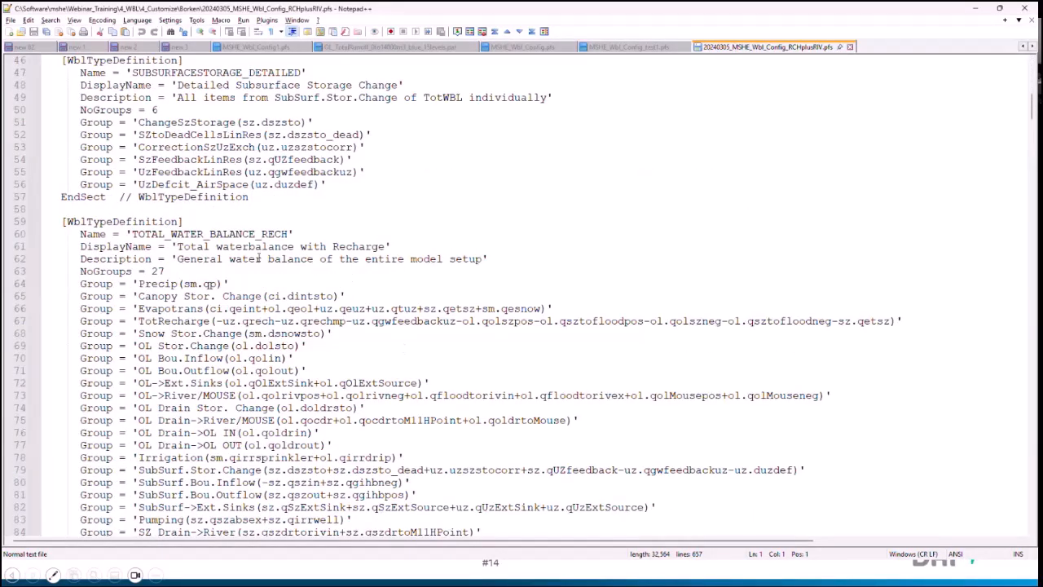
click(251, 246)
scroll(253, 272, down, 1)
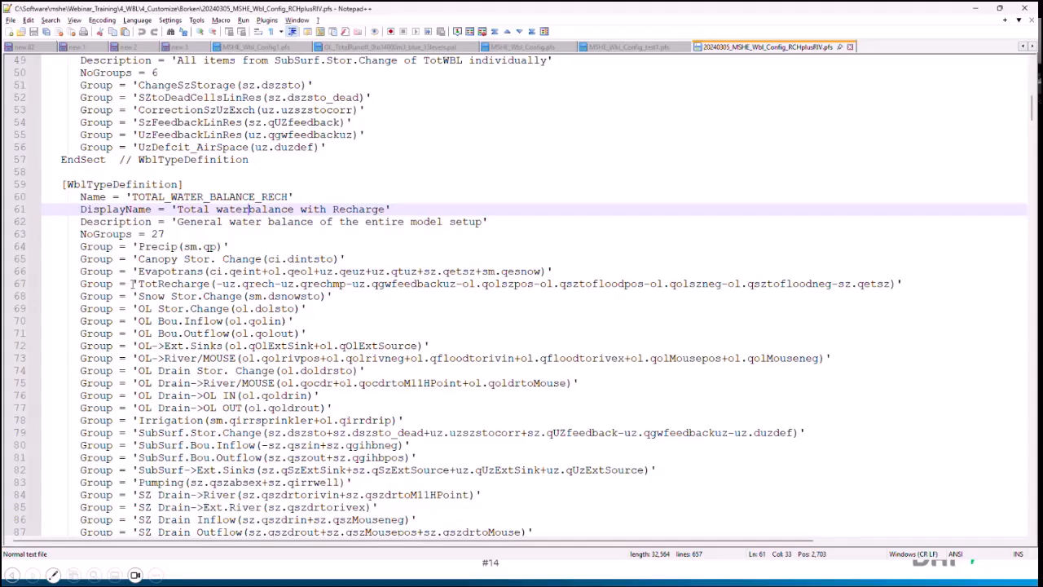
drag(133, 285, 900, 285)
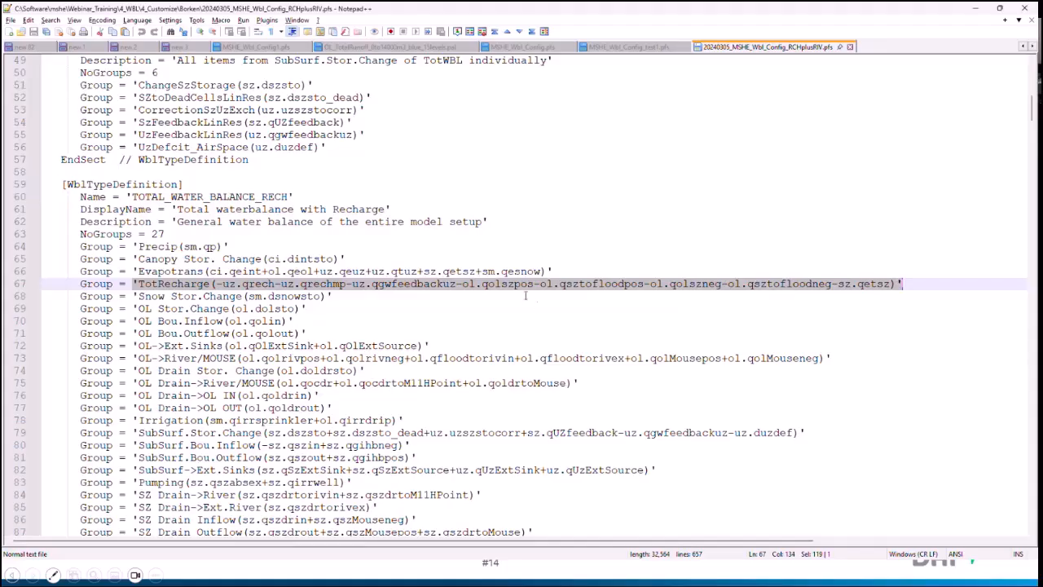
click(236, 285)
drag(222, 284, 534, 285)
click(479, 284)
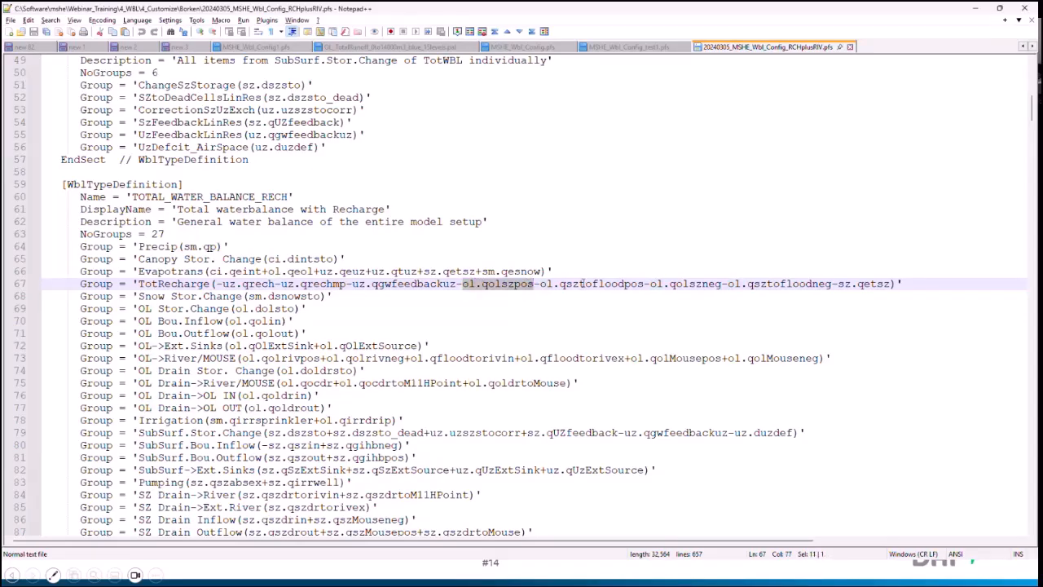
drag(600, 284, 619, 283)
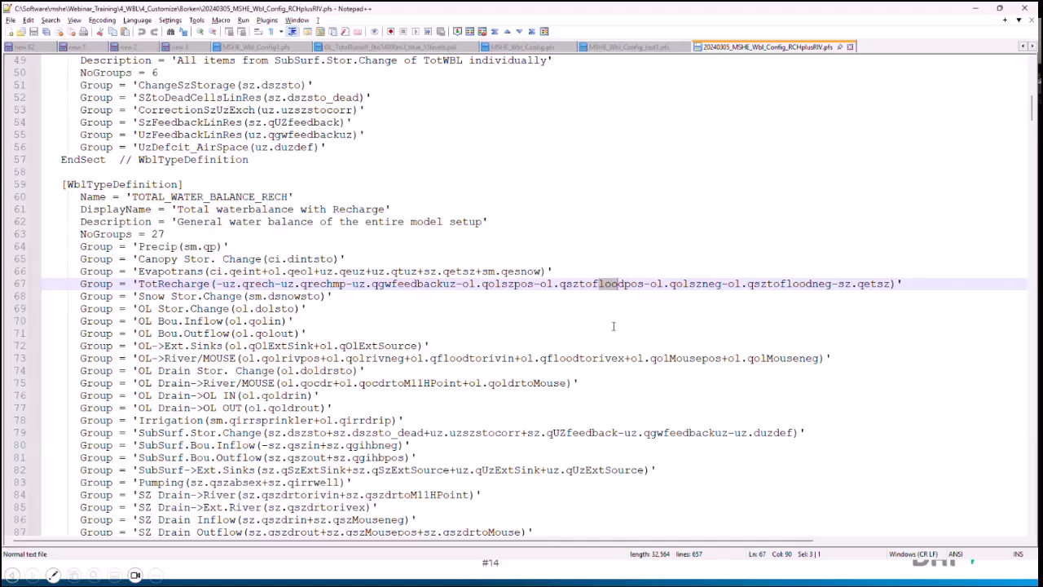
scroll(613, 326, down, 7)
scroll(613, 326, up, 4)
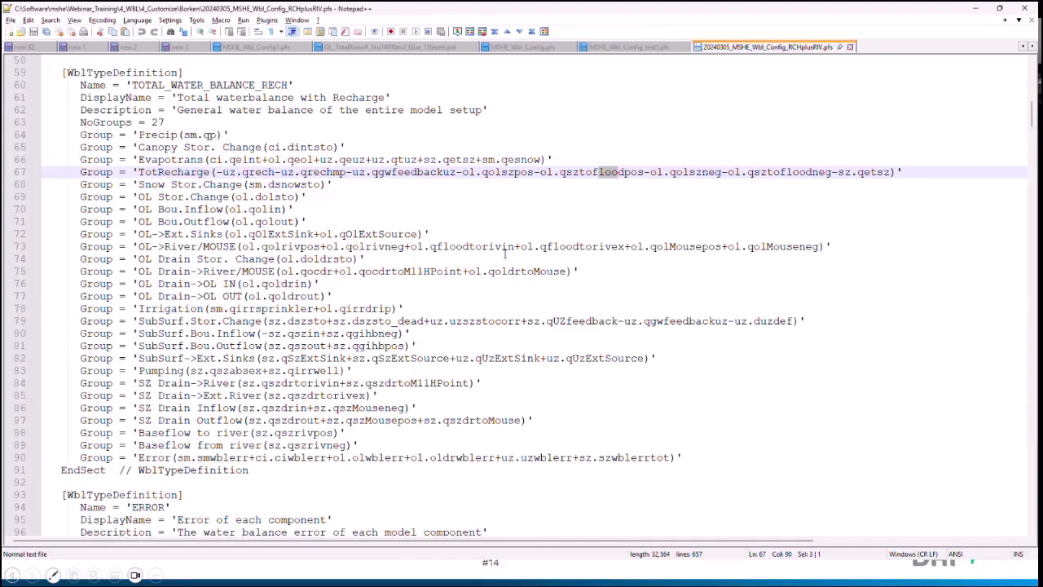
Step: Minimize Notepad++ and File Explorer and advance the presentation to the recharge maps with and without river exchange
click(975, 8)
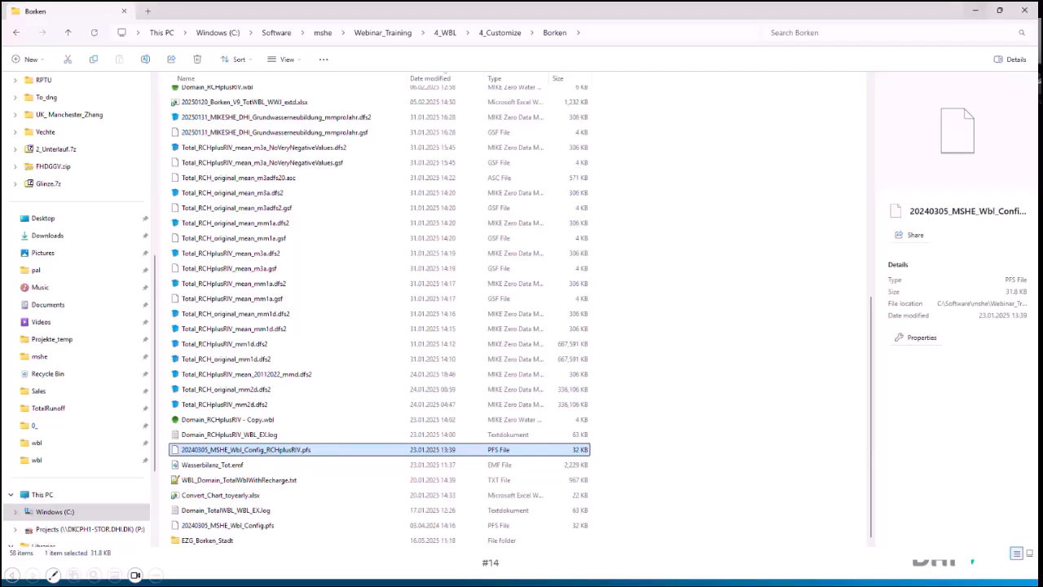
click(976, 11)
key(Right)
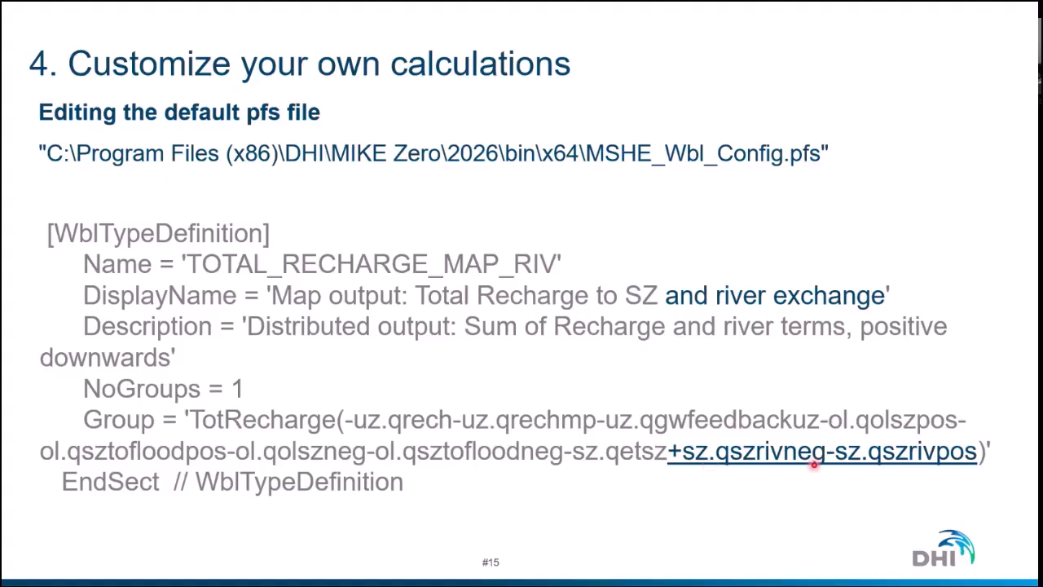
key(Right)
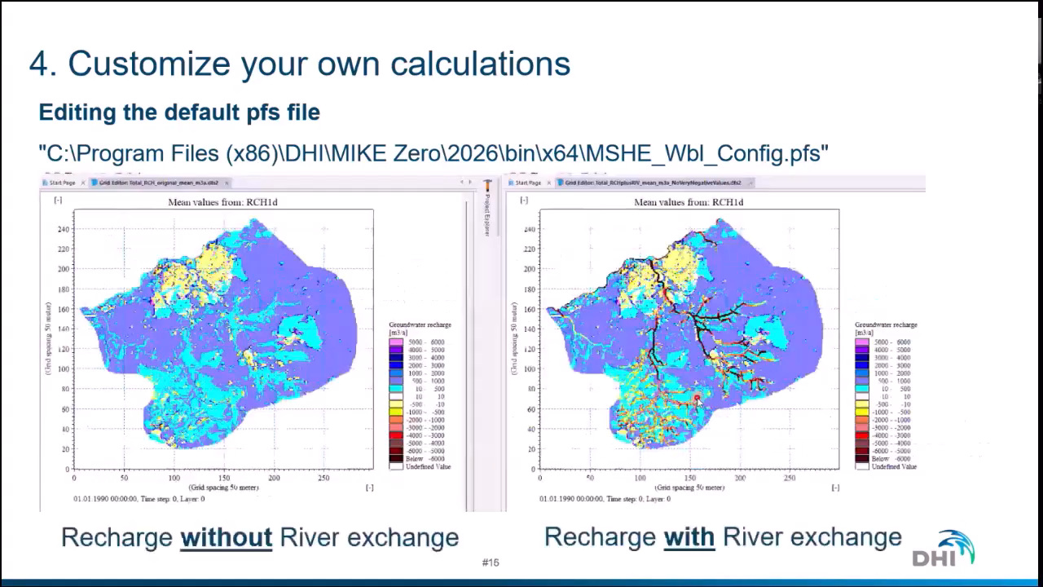
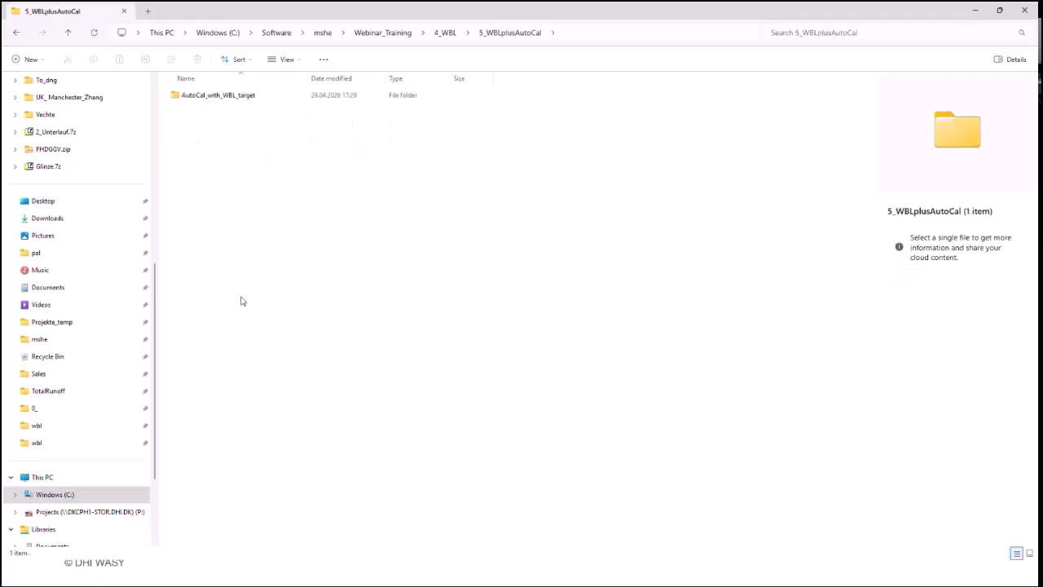
Step: Open AutoCal1.auc from the AutoCal_with_WBL_target folder in MIKE Zero and minimize File Explorer
double_click(217, 99)
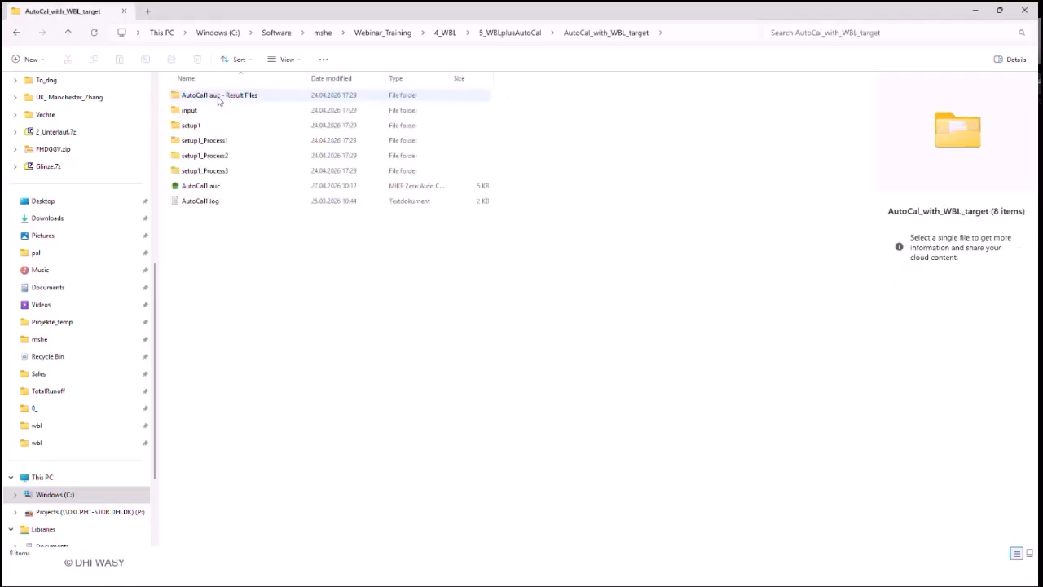
drag(305, 79, 504, 93)
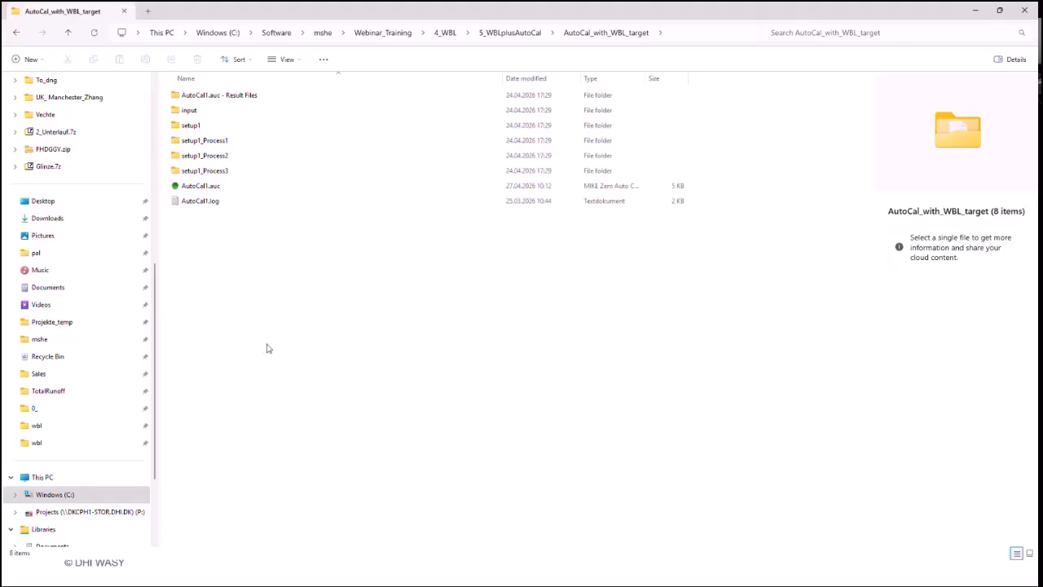
click(214, 189)
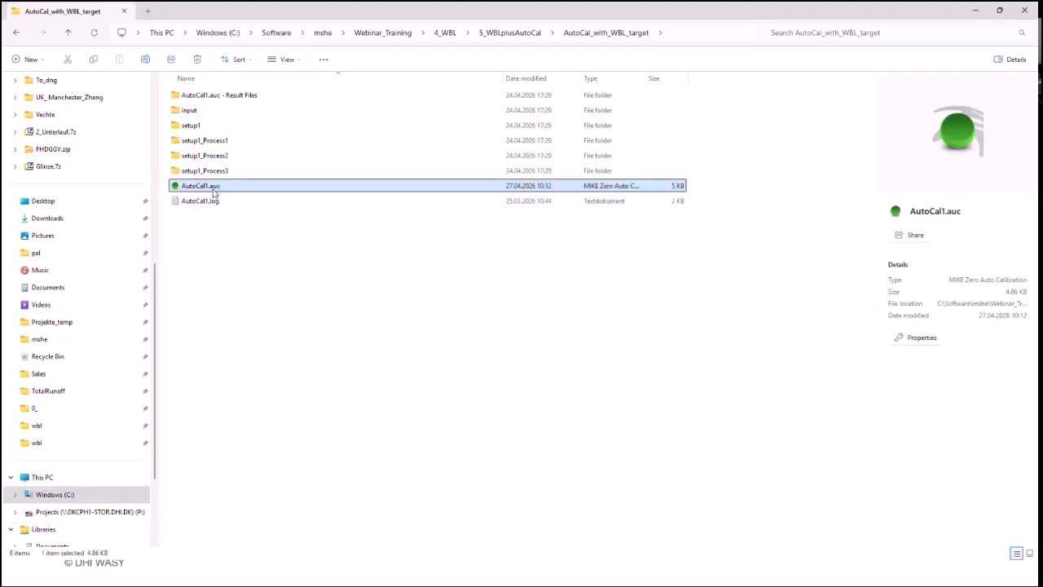
double_click(213, 191)
click(254, 286)
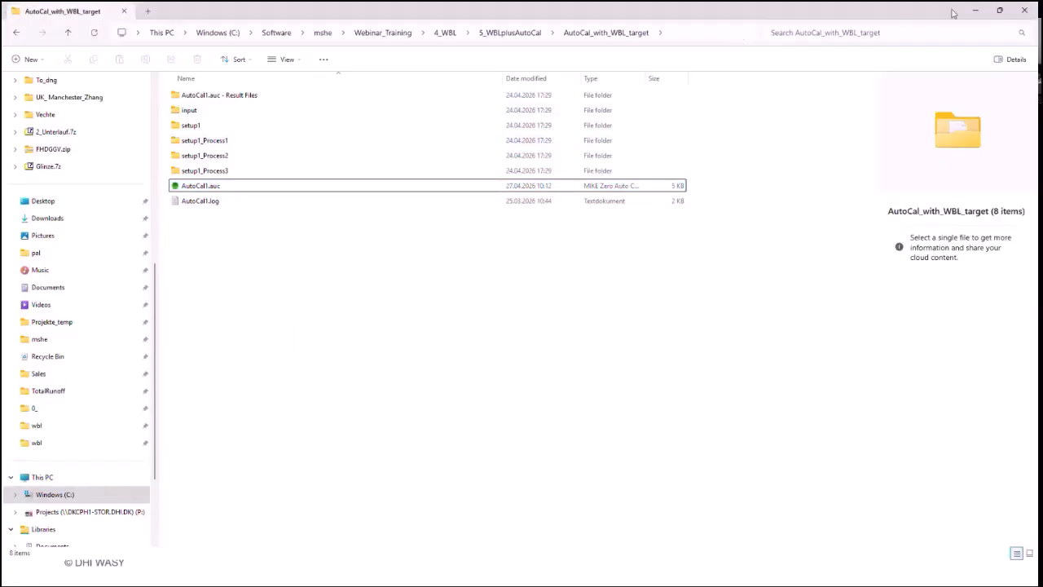
click(975, 10)
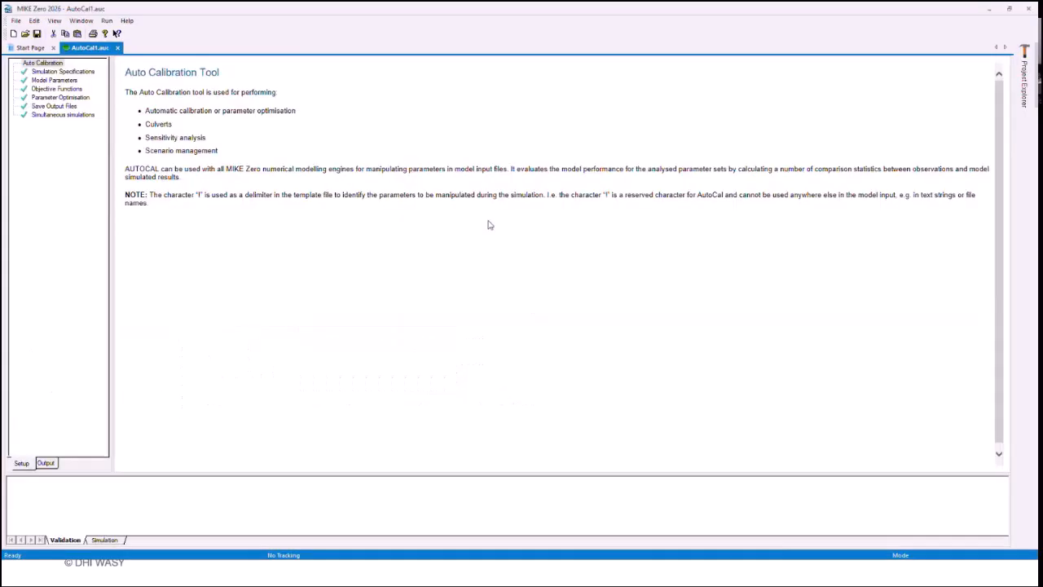
Step: Open the SHE_WBL_ACal_Autocal.she template from the simulation specifications and inspect its throughfall water balance result
click(84, 73)
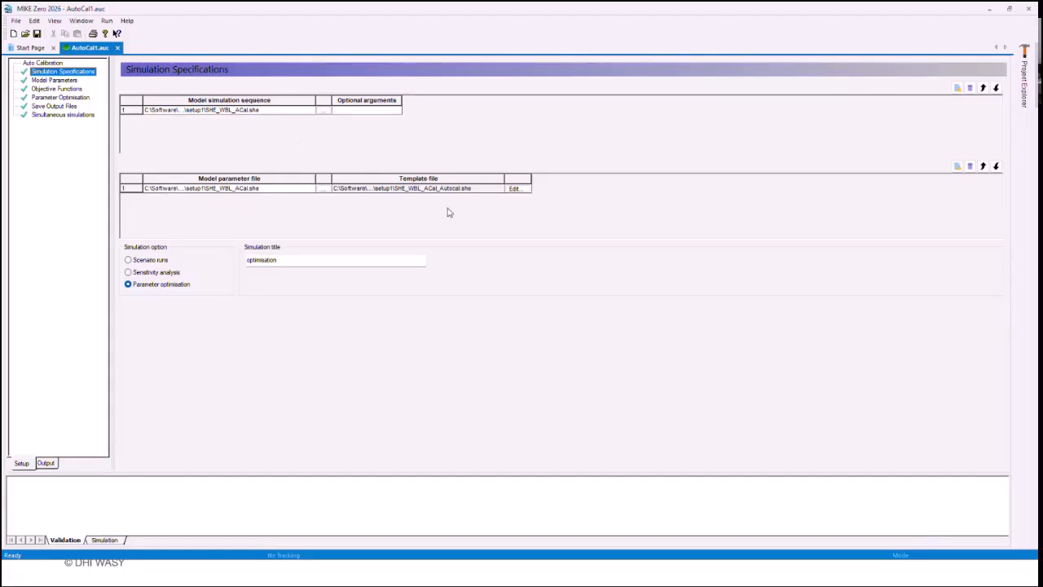
click(516, 190)
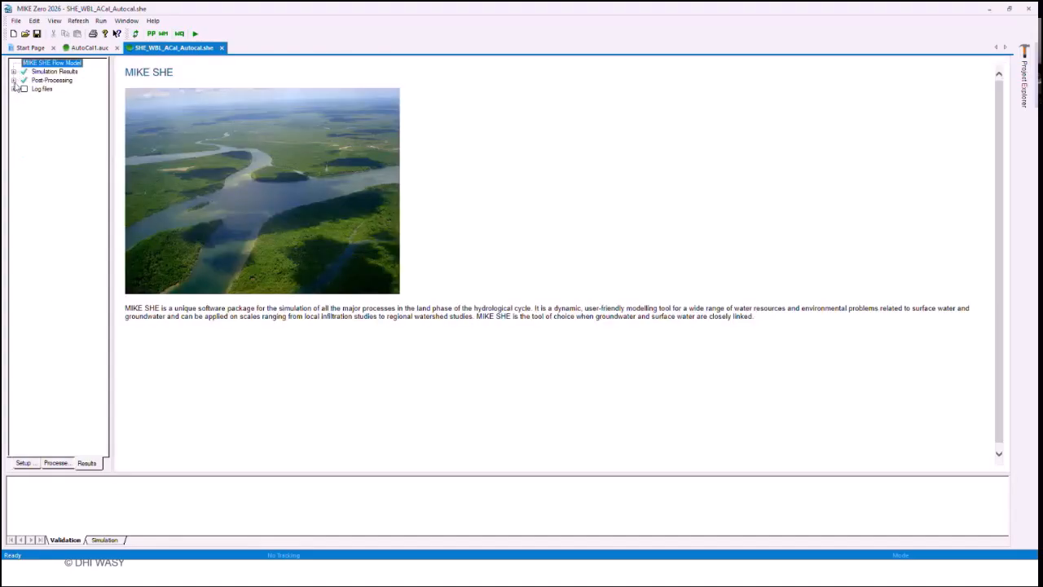
click(13, 80)
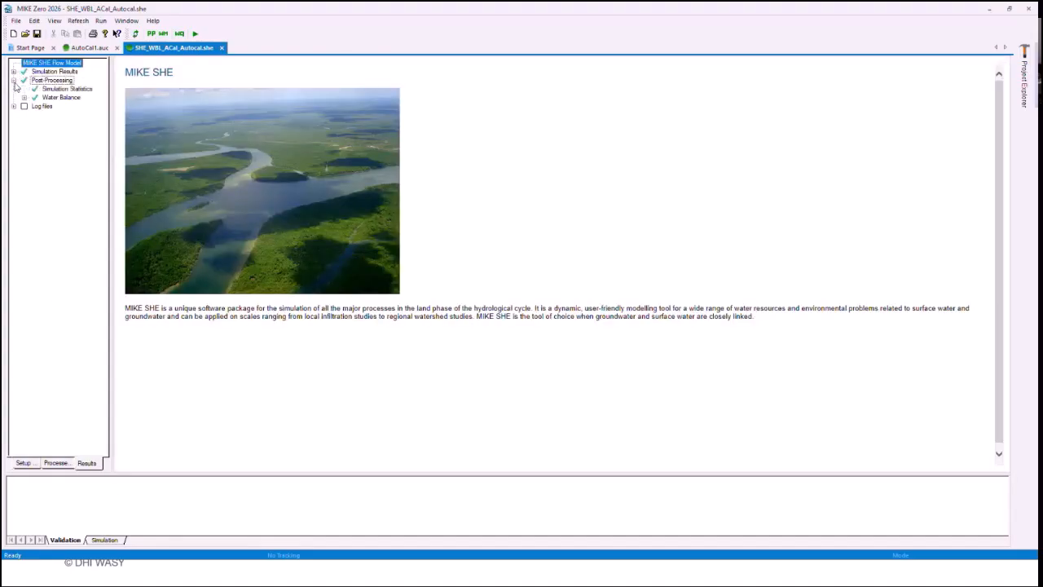
click(24, 97)
click(35, 106)
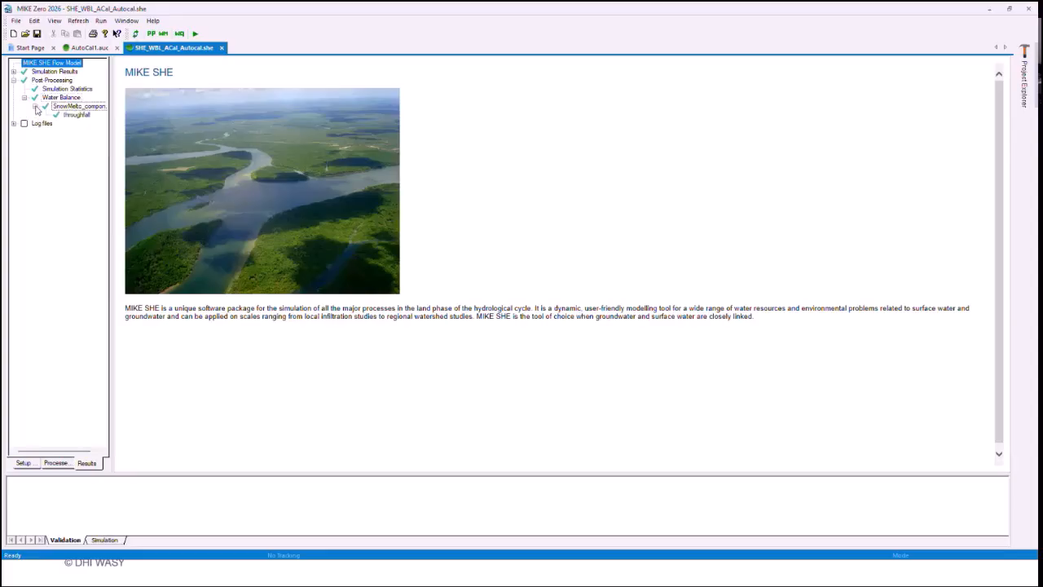
click(76, 115)
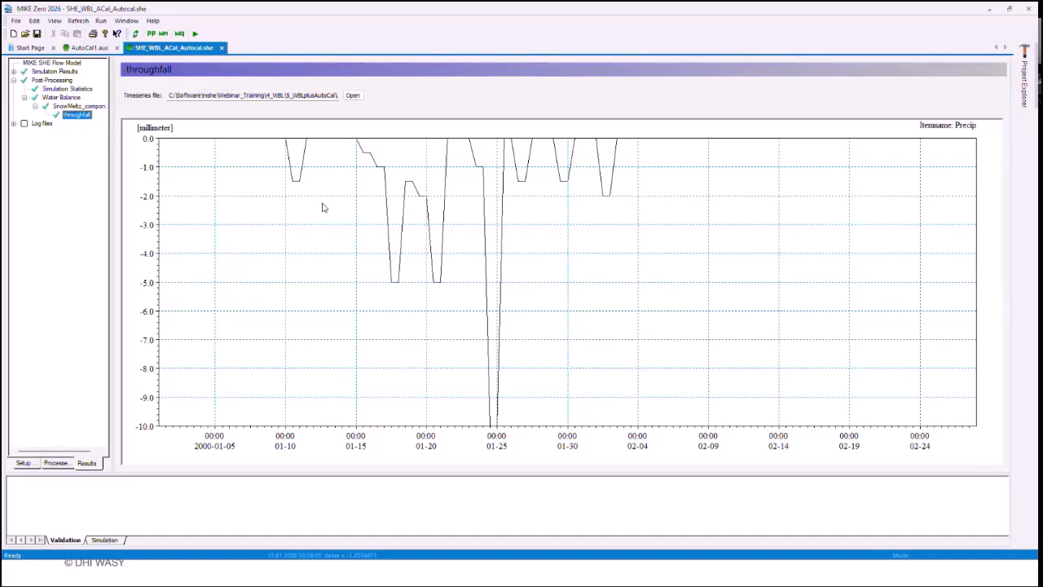
click(88, 108)
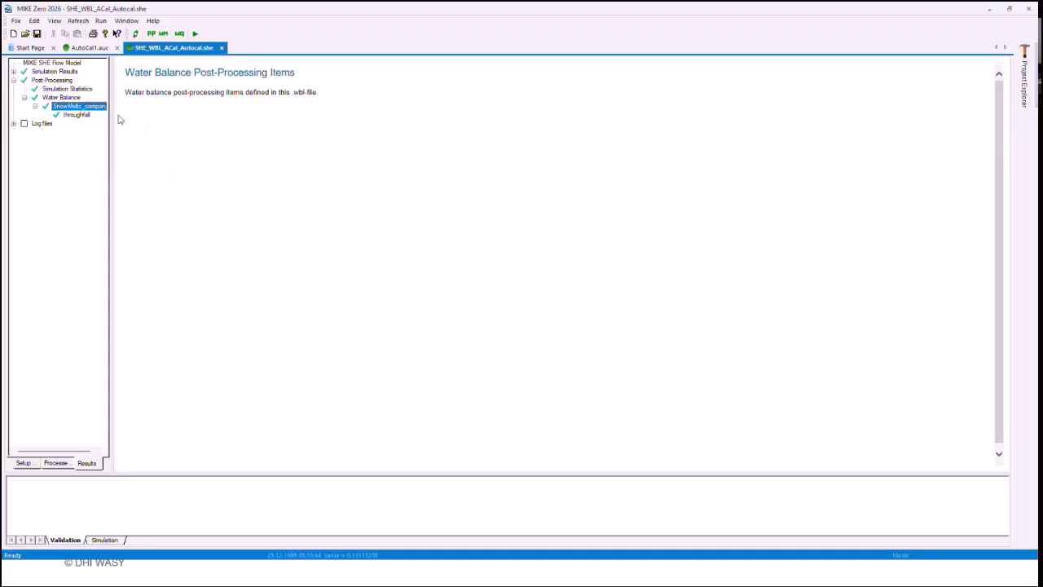
click(86, 117)
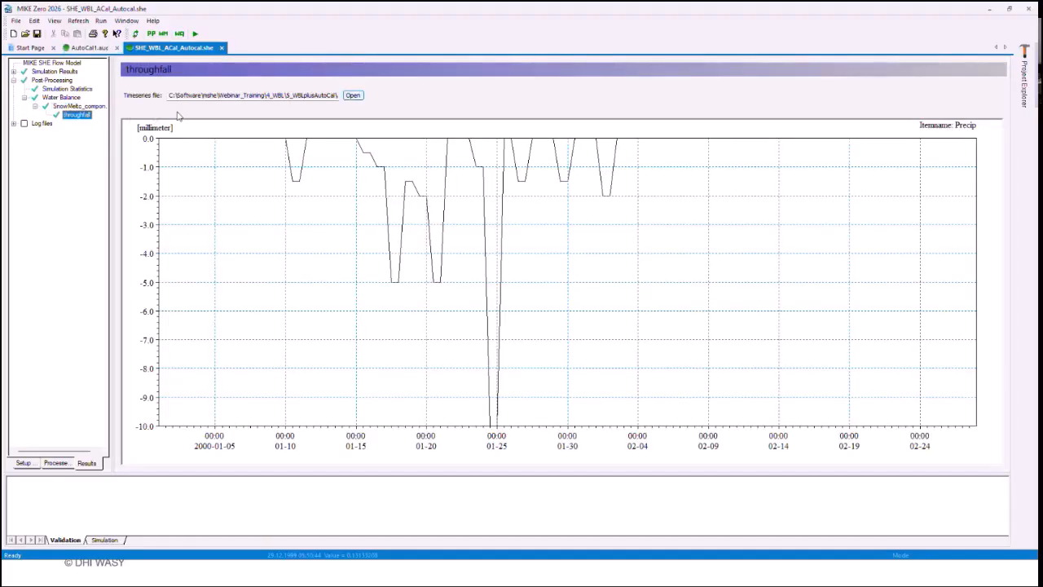
Step: Open WaterBalancePar1.wbl from the template's water balance list and display its throughfall postprocessing settings
click(66, 90)
click(65, 97)
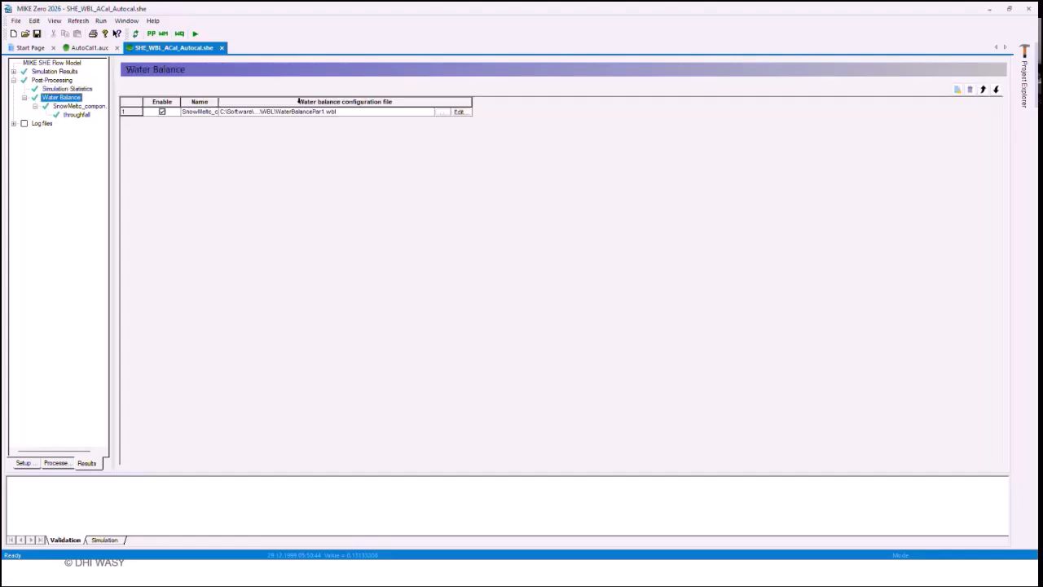
click(461, 111)
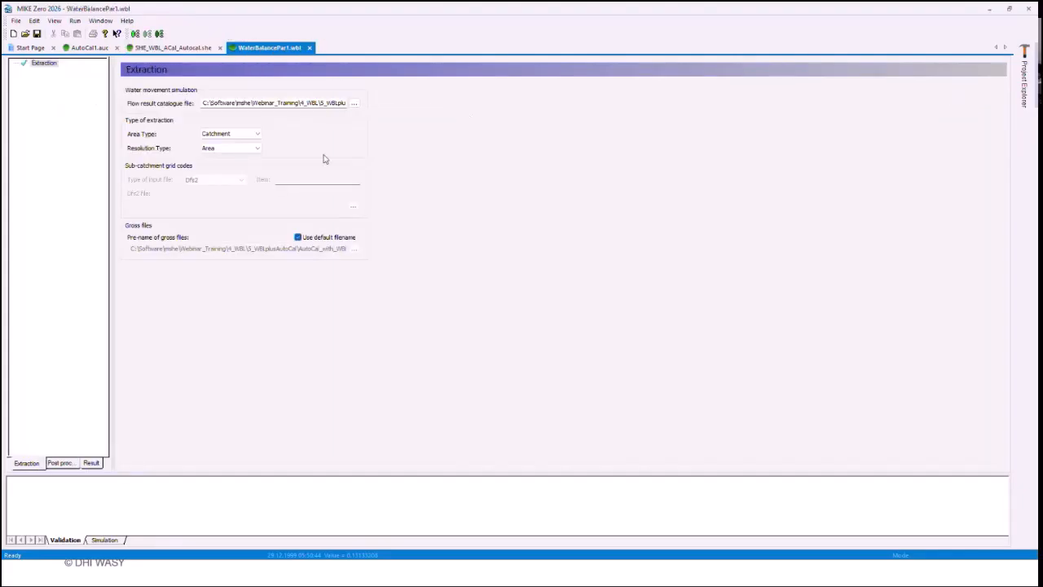
click(59, 462)
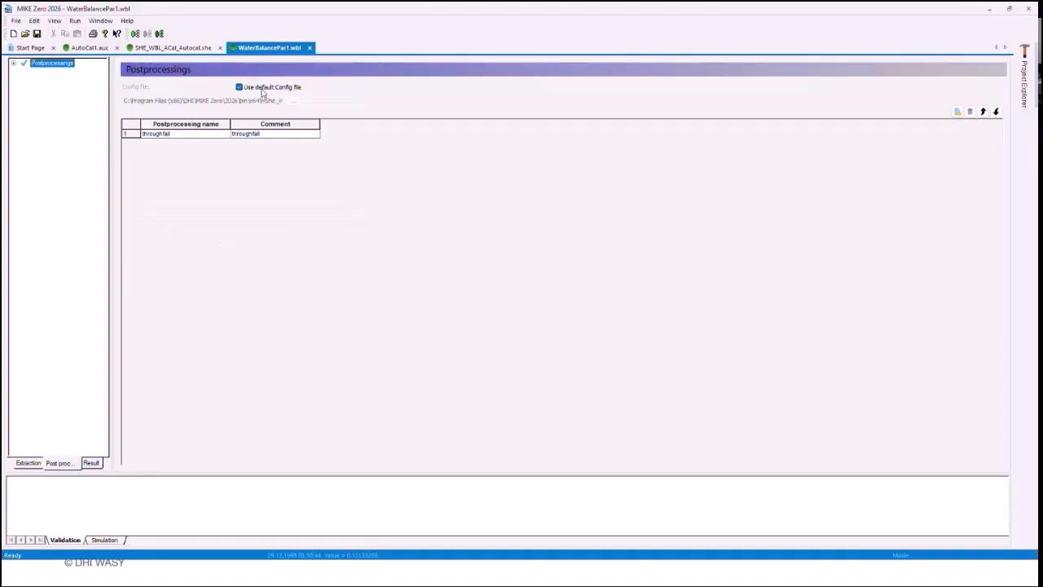
click(14, 64)
click(51, 72)
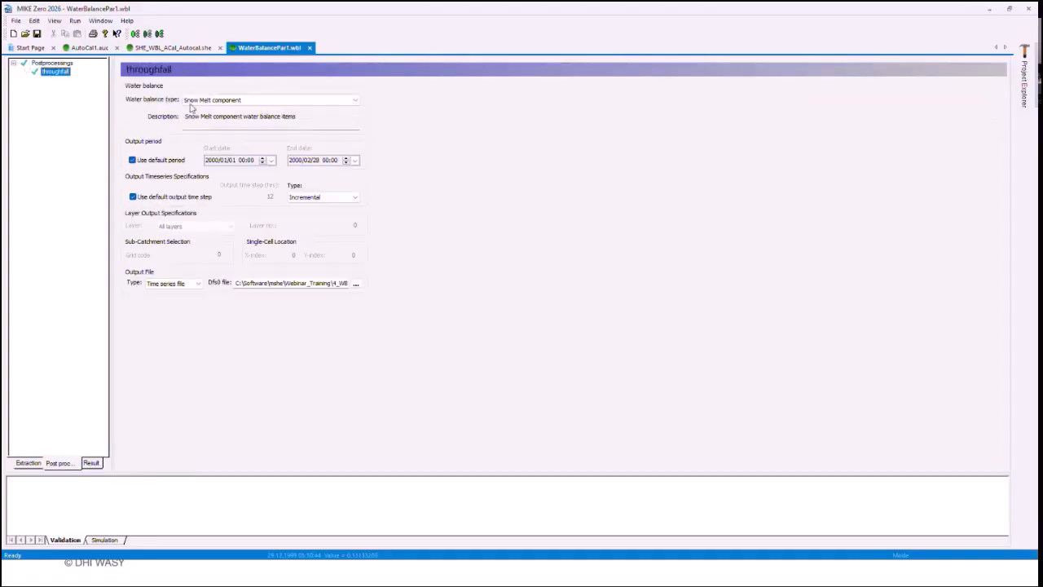
Step: Check the throughfall item's water balance type, keeping Snow Melt component, and inspect the end of its dfs0 output path
click(204, 102)
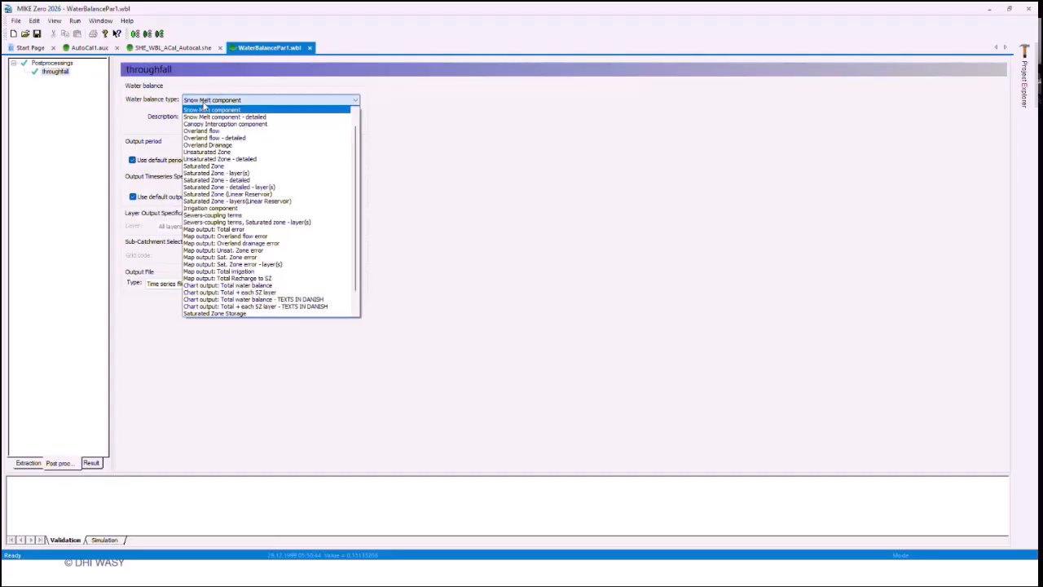
click(204, 108)
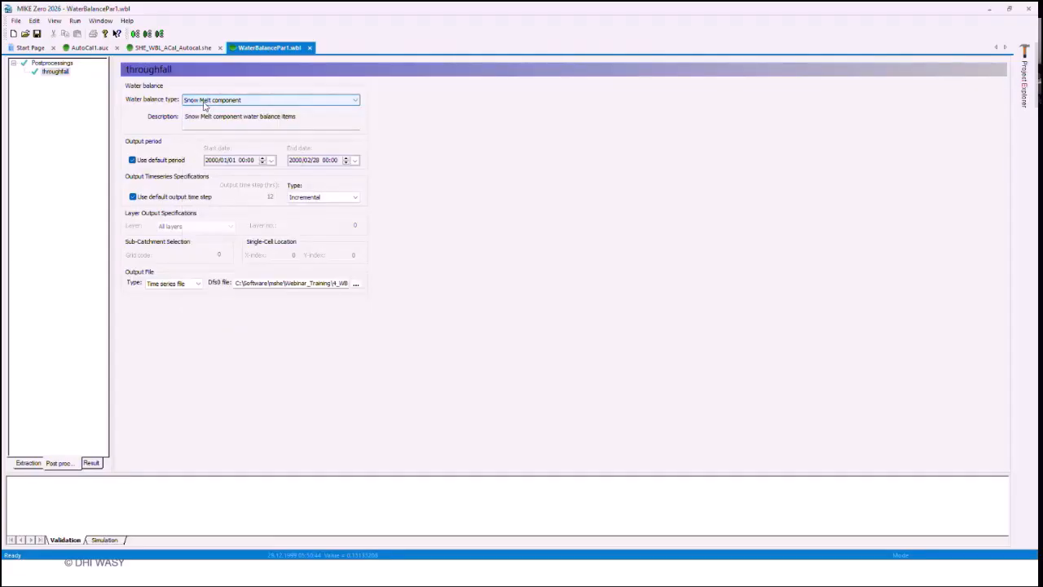
drag(259, 284, 386, 286)
click(332, 285)
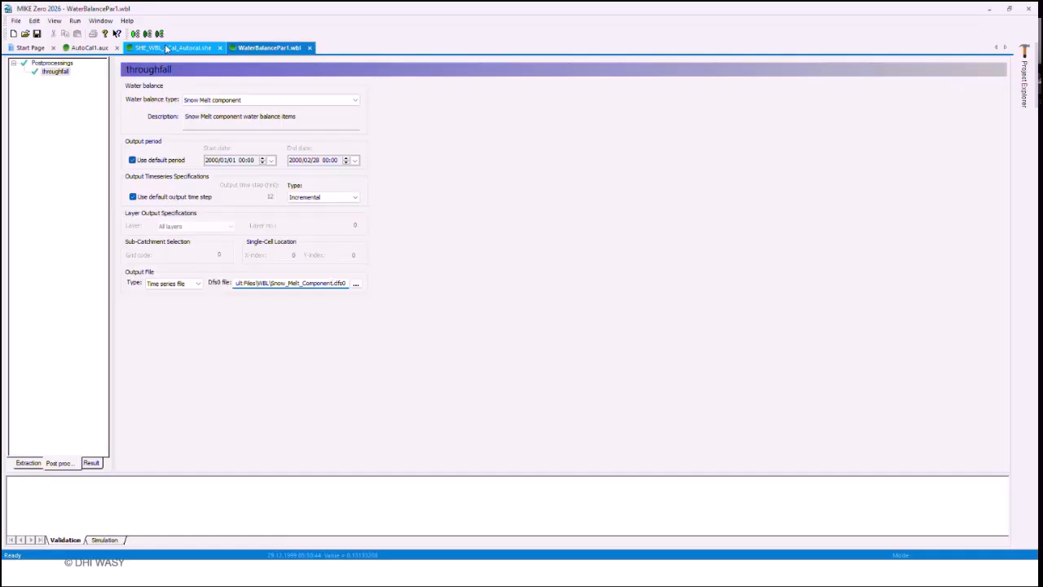
Step: Inspect the full output file path of the throughfall measure in AutoCal1's objective functions and display the model parameters
click(88, 47)
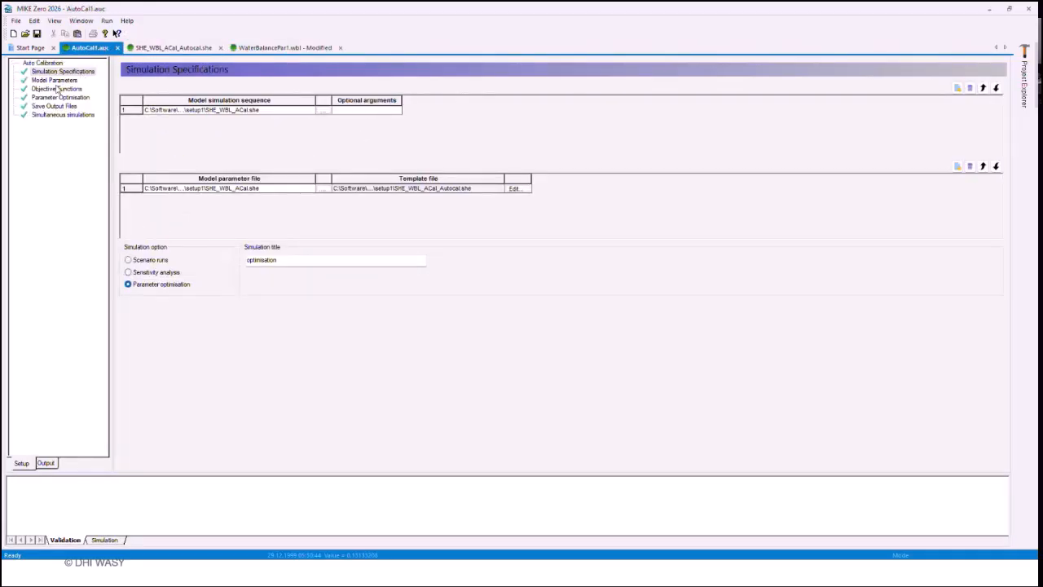
click(57, 88)
click(224, 213)
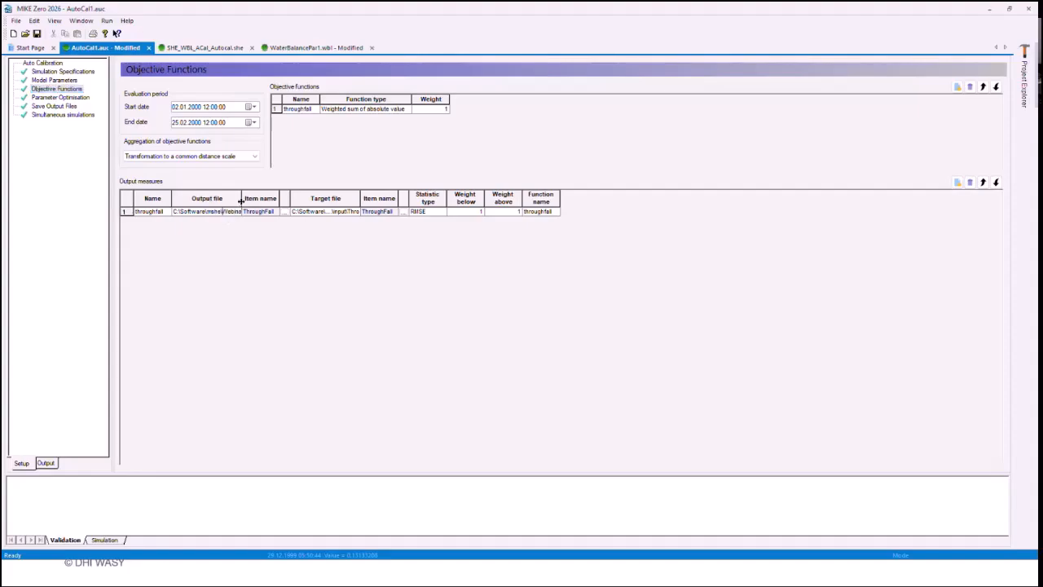
drag(242, 198, 552, 198)
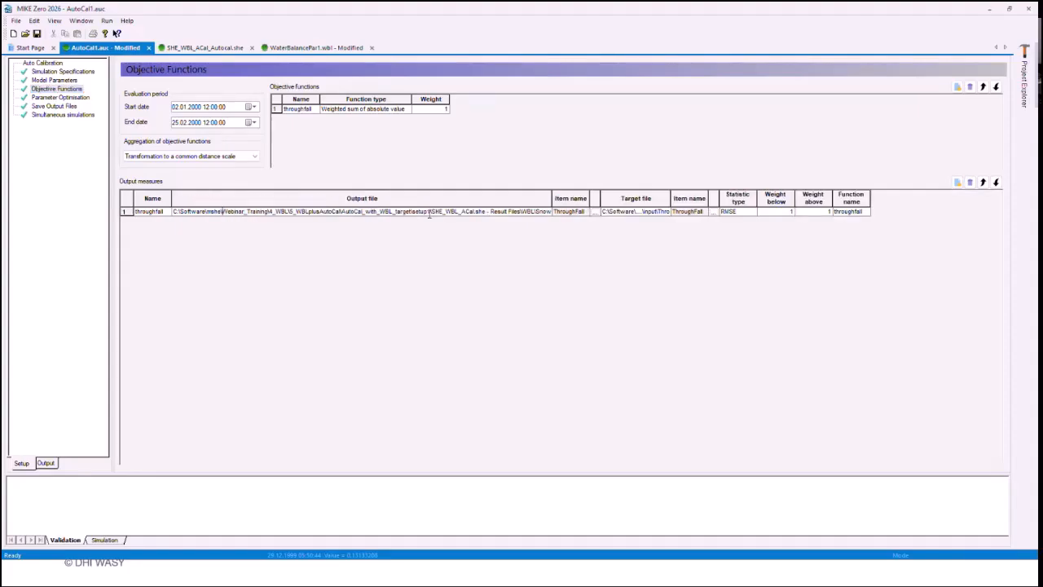
drag(430, 212, 594, 216)
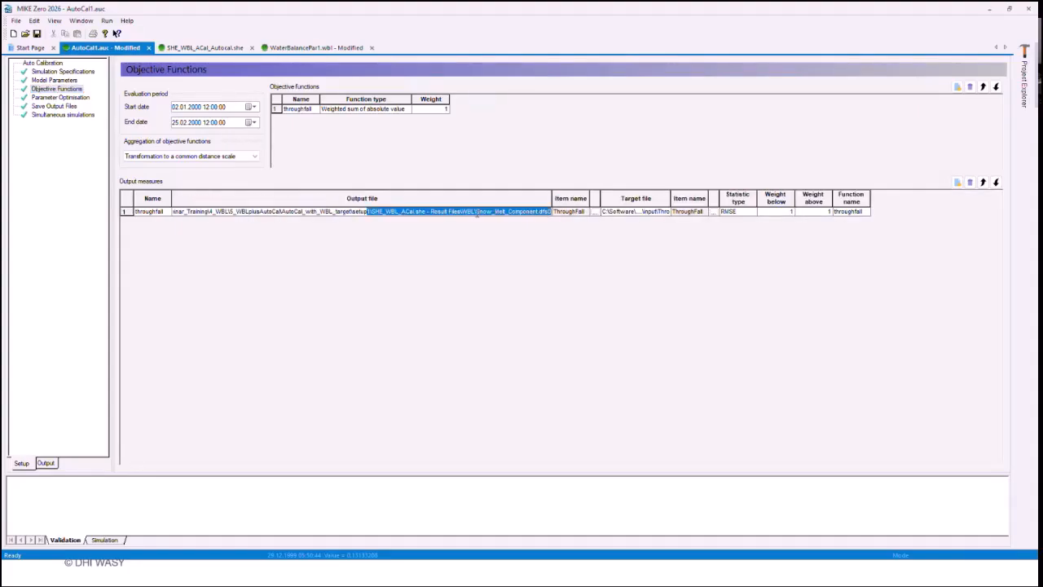
drag(477, 213, 600, 218)
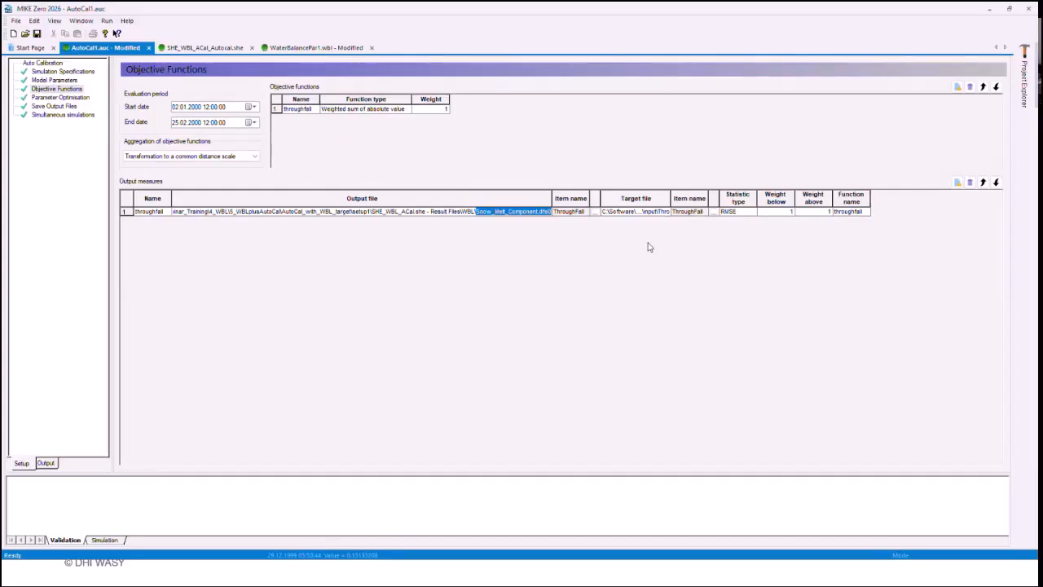
click(475, 211)
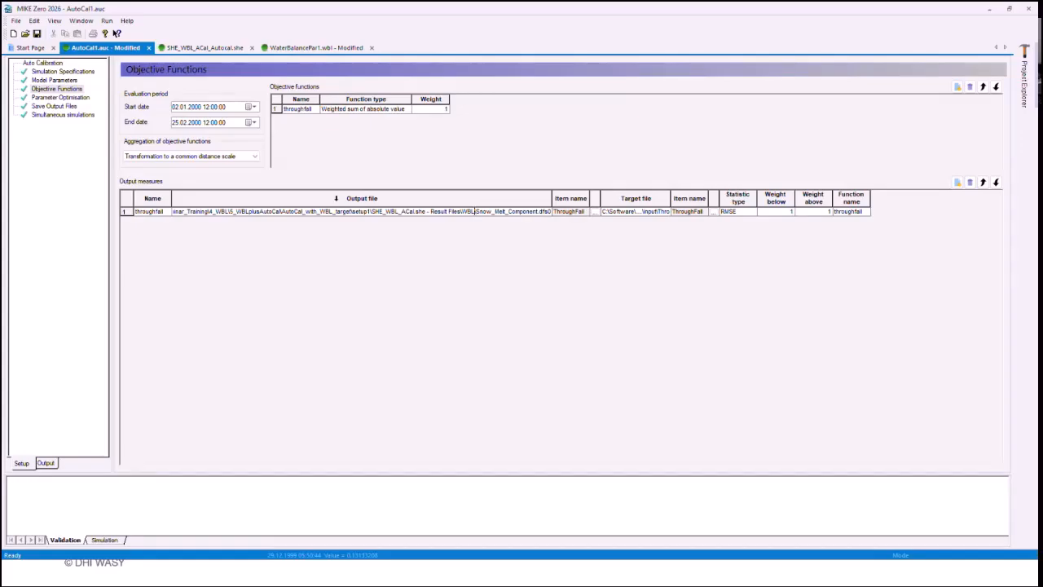
click(53, 81)
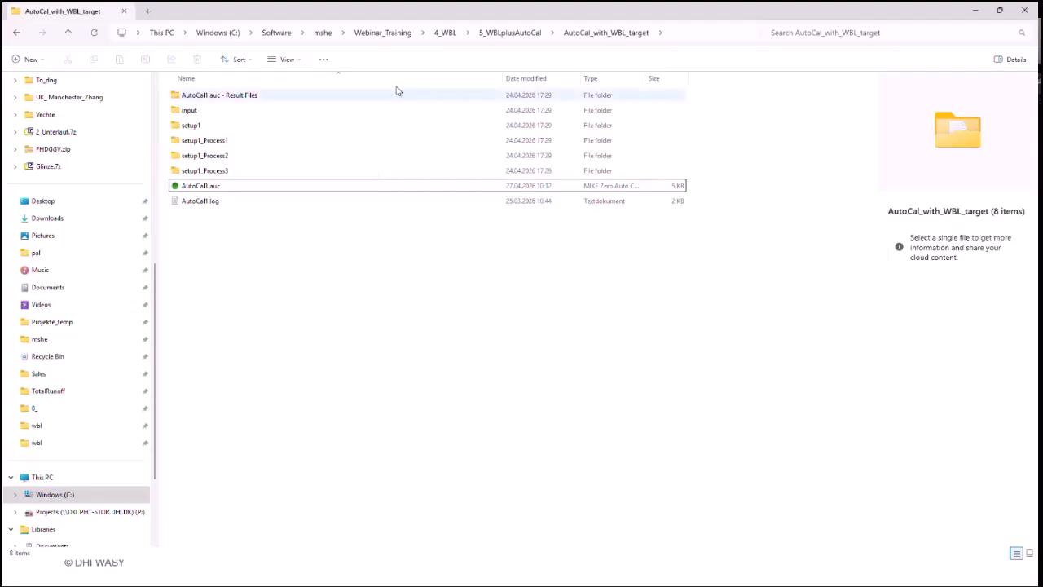
Step: Switch to File Explorer and open Catchment_TotWBL_Chart_1yr.txt from 4_WBL\1_Karup\1_Karup_3yrs\analysis\wbl in Notepad++
click(530, 35)
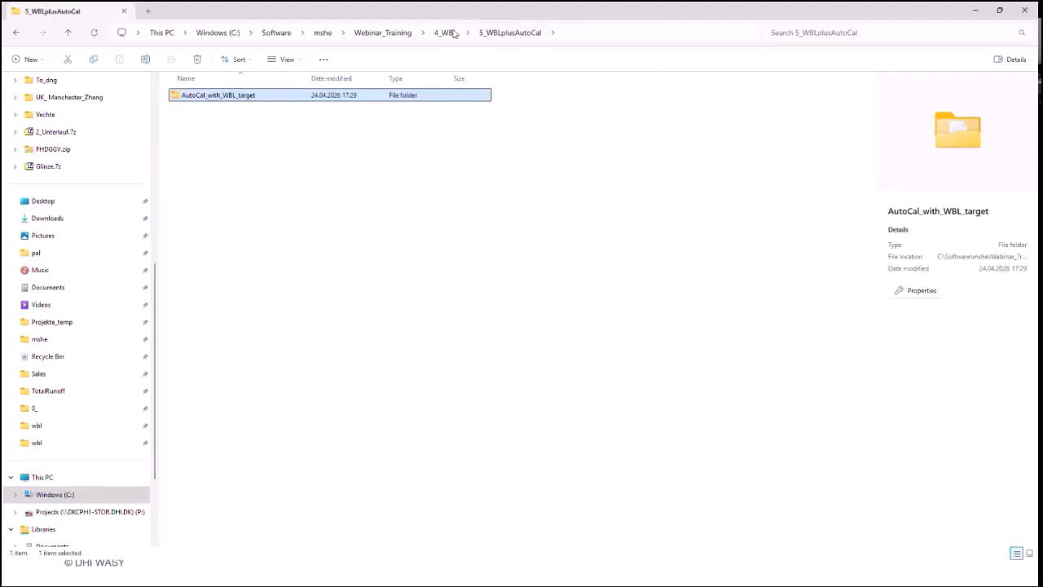
click(450, 146)
drag(216, 11, 287, 110)
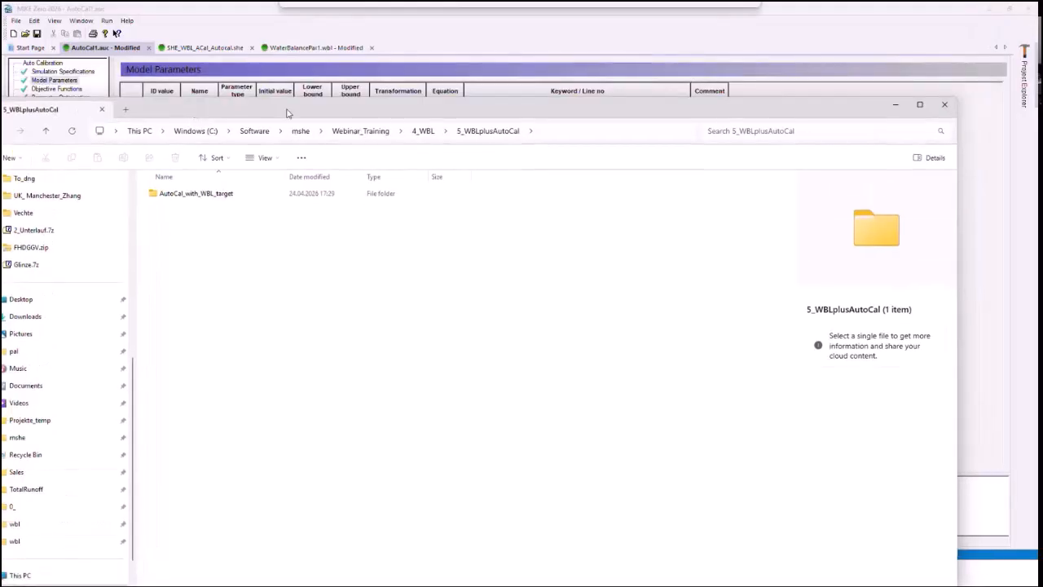
click(419, 133)
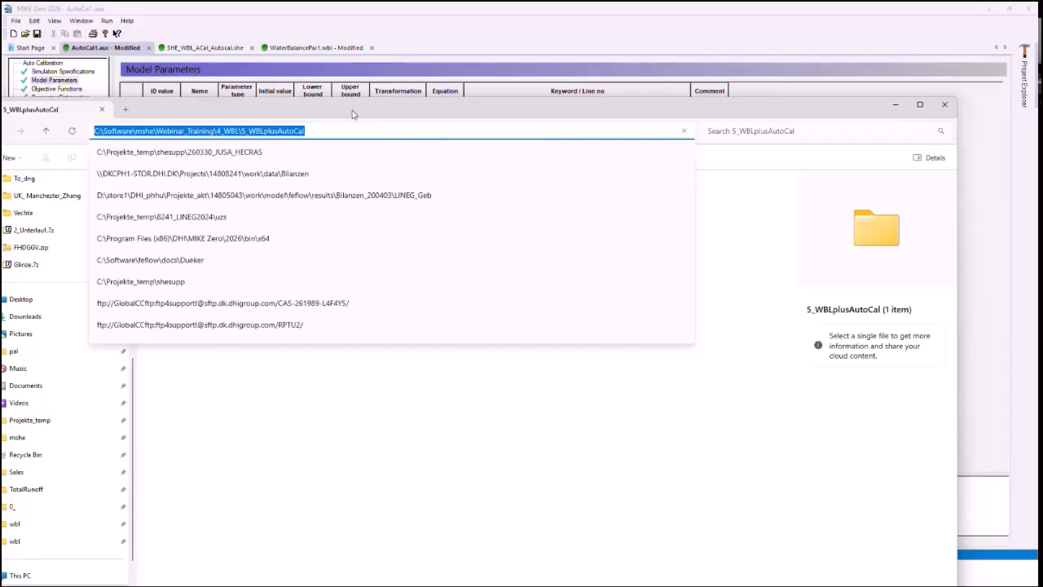
key(alt+Up)
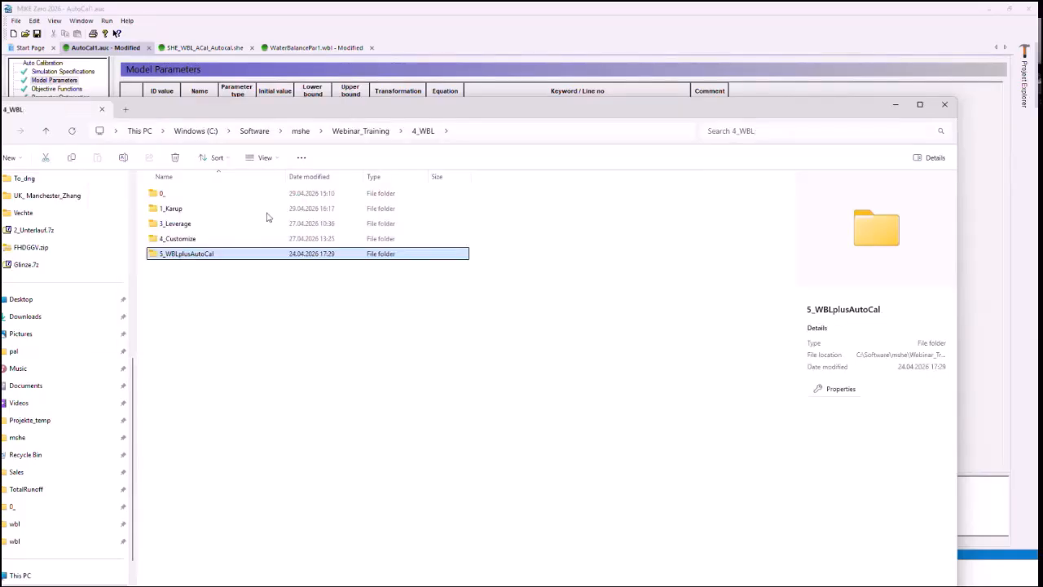
double_click(188, 211)
double_click(190, 222)
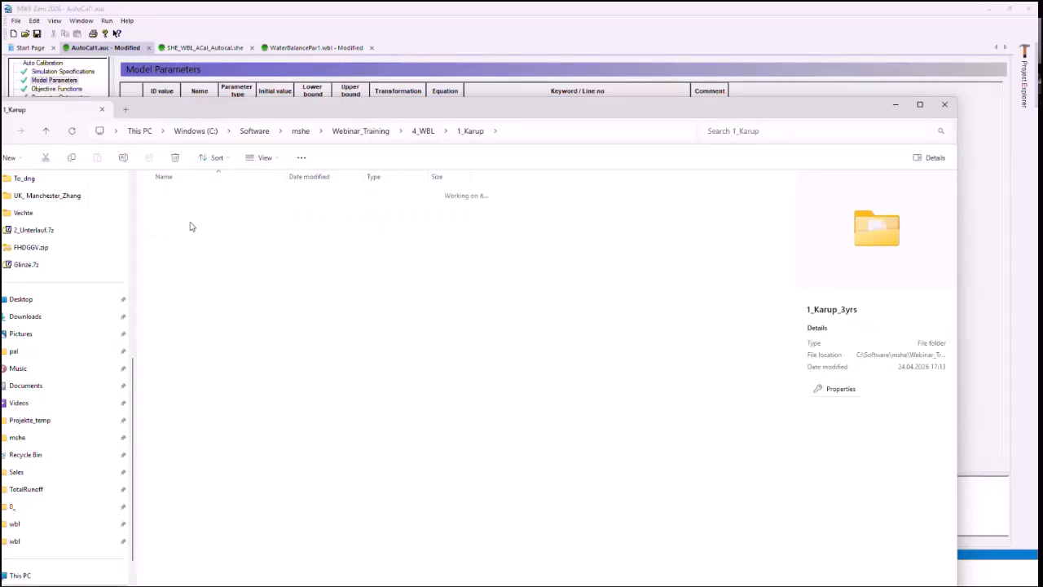
double_click(183, 196)
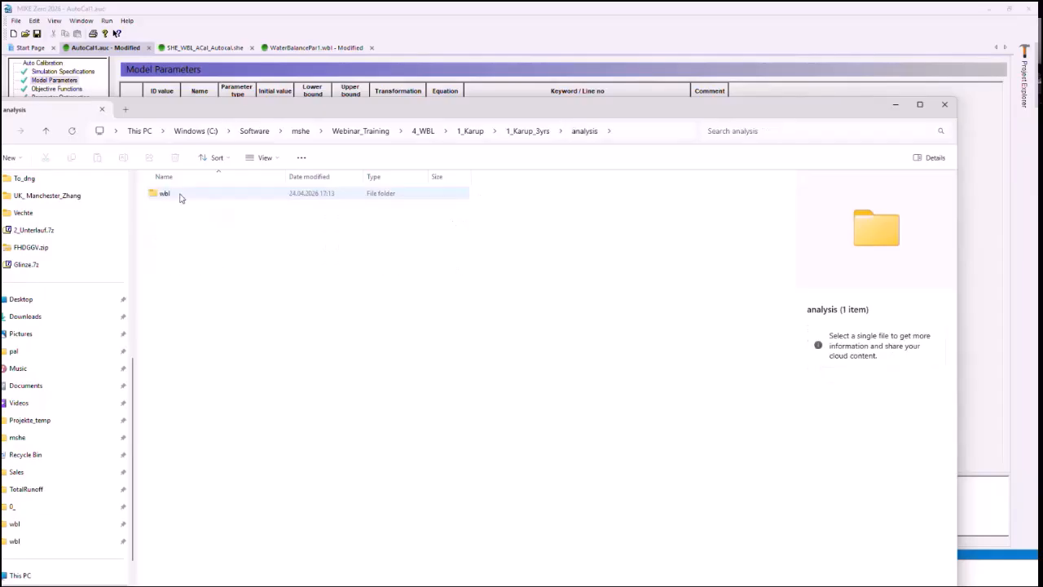
double_click(181, 199)
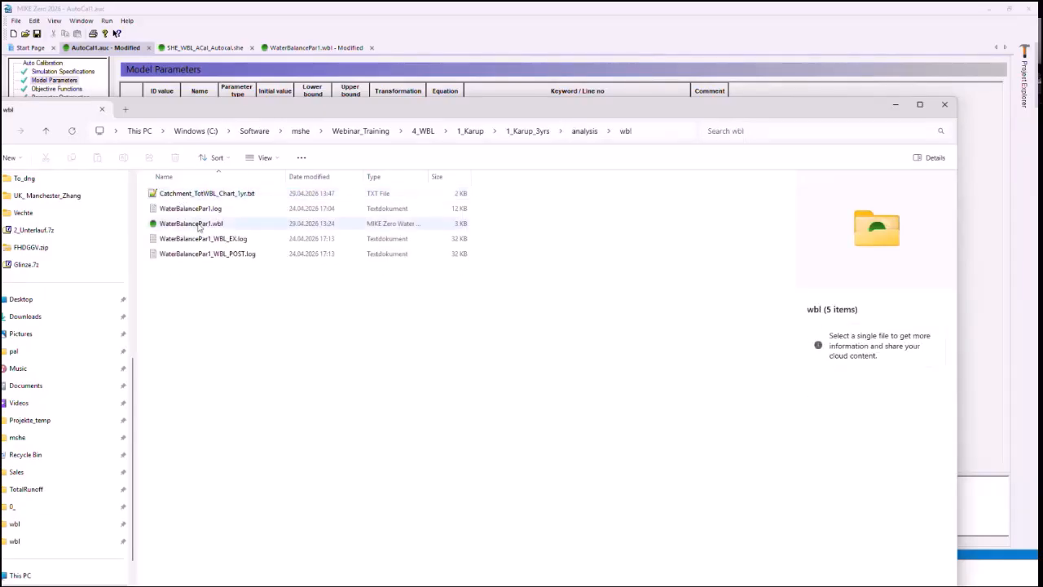
click(216, 199)
double_click(215, 199)
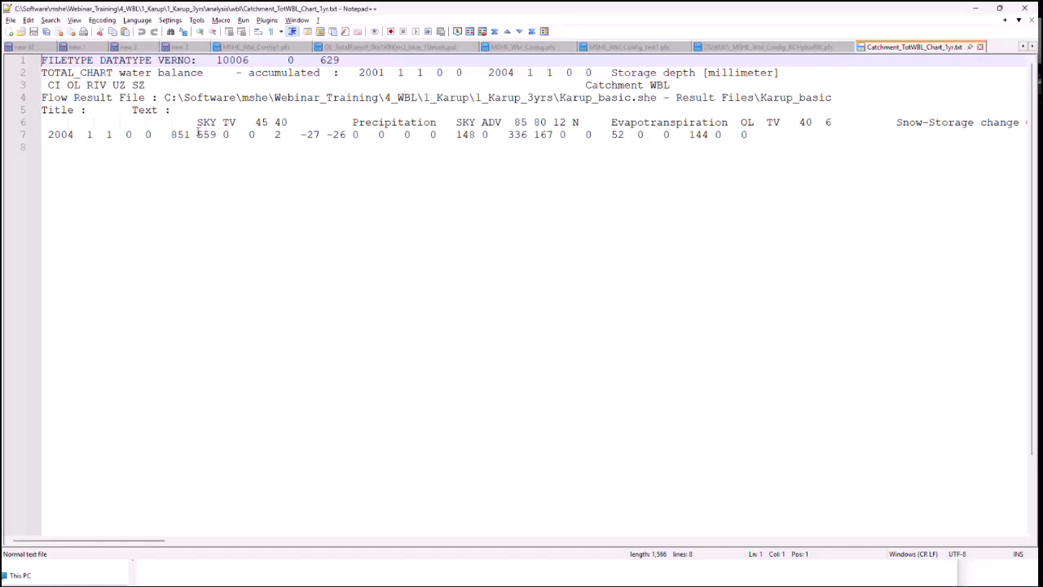
Step: Examine the storage depth unit in the header and the precipitation values in Catchment_TotWBL_Chart_1yr.txt
double_click(188, 136)
click(190, 135)
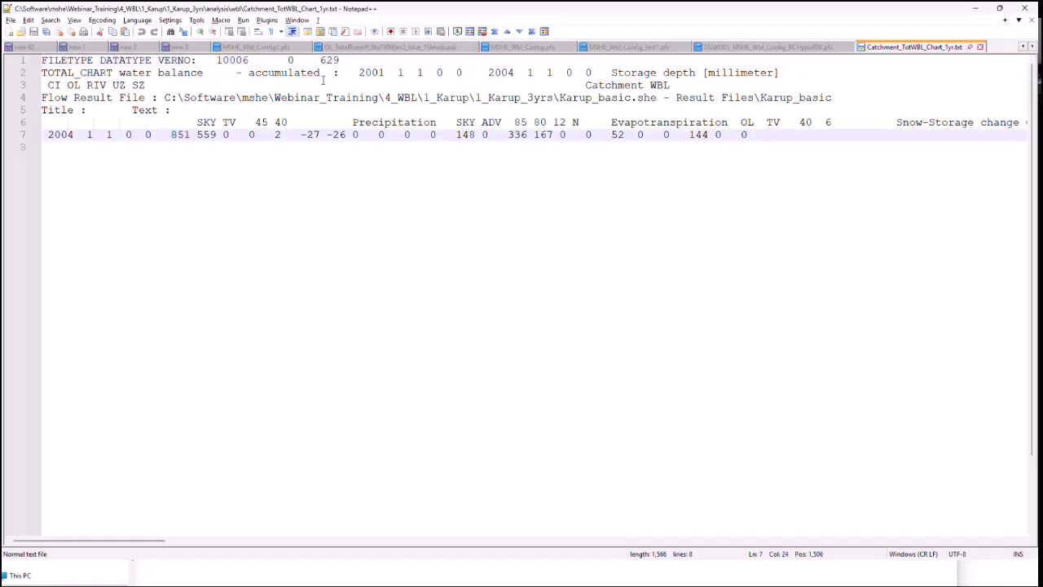
drag(707, 72, 778, 72)
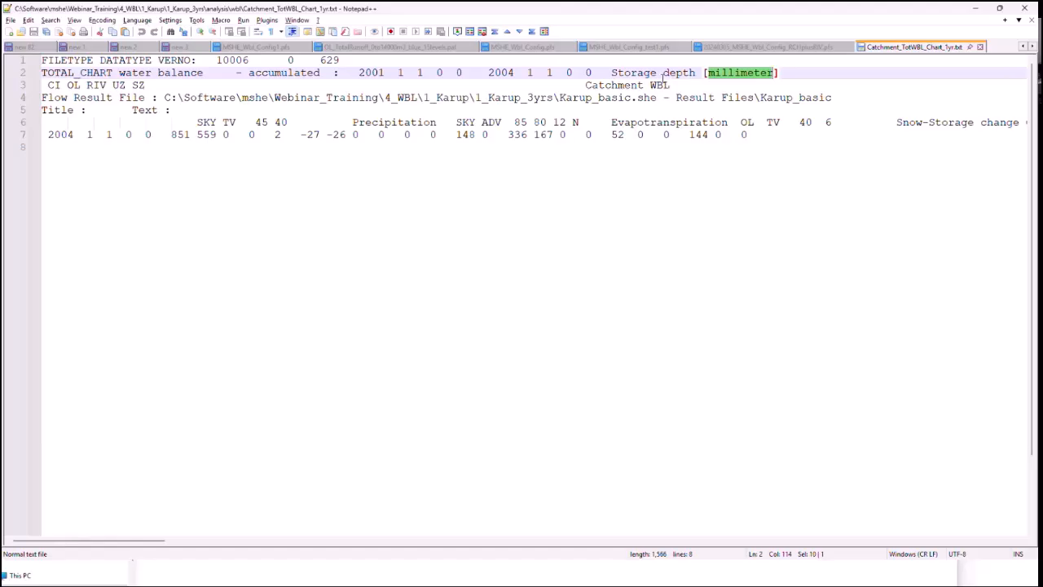
click(717, 73)
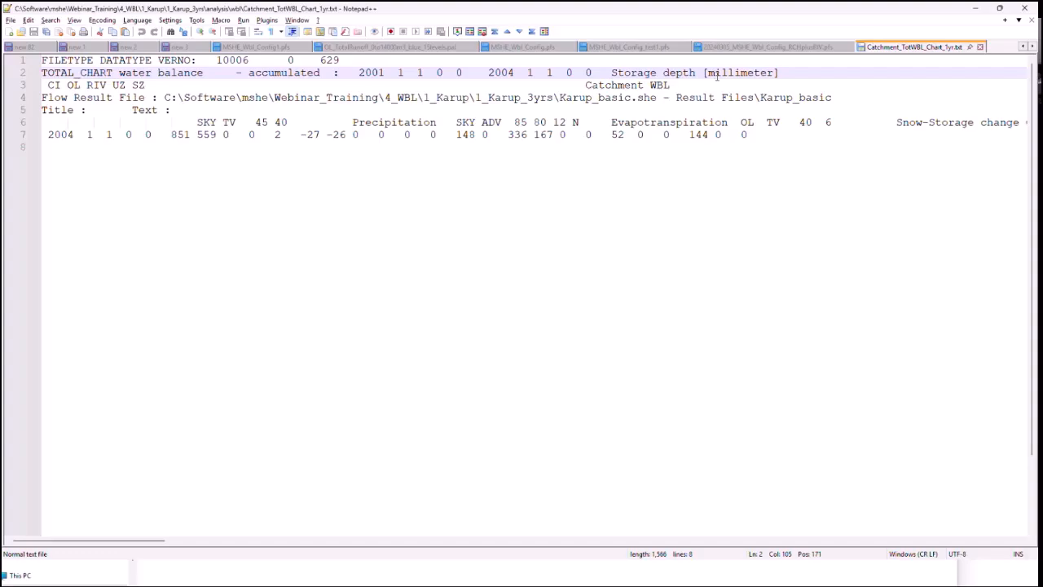
drag(707, 72, 765, 72)
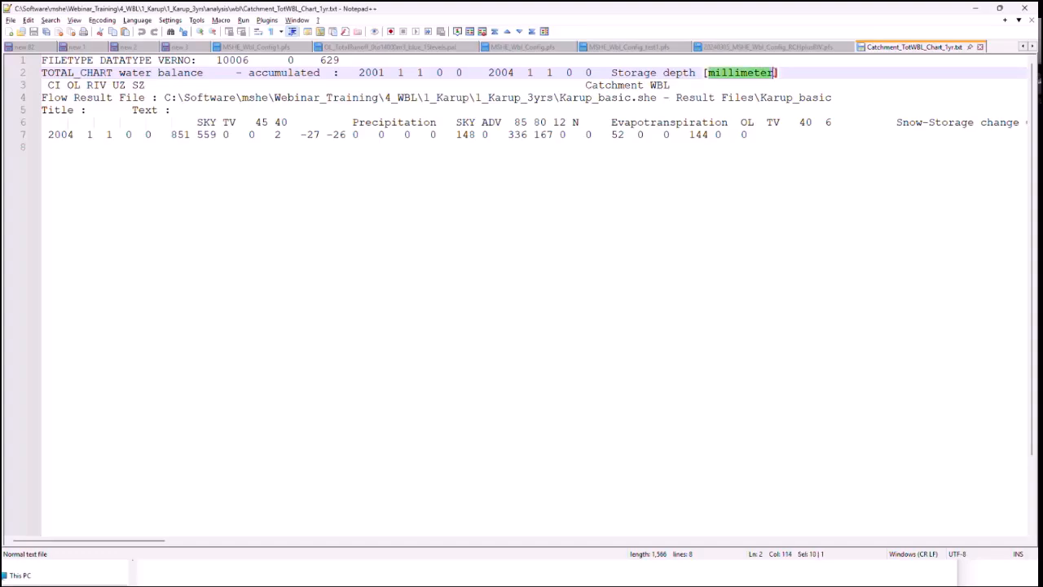
click(773, 72)
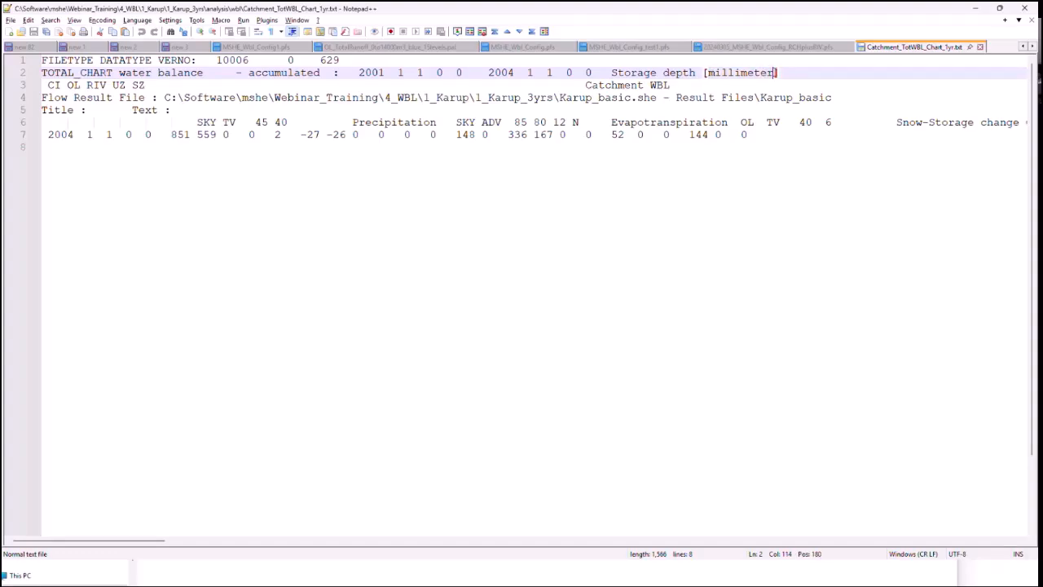
key(ctrl+shift+Left)
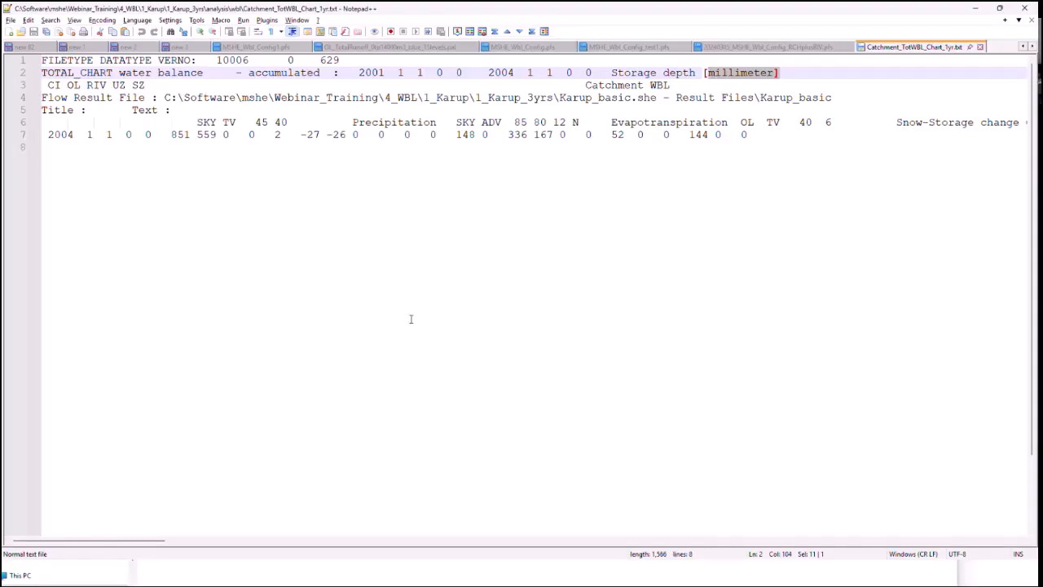
Step: Switch to File Explorer, go up to the 1_Karup_3yrs folder and open the Karup_basic.she model in MIKE Zero
click(975, 8)
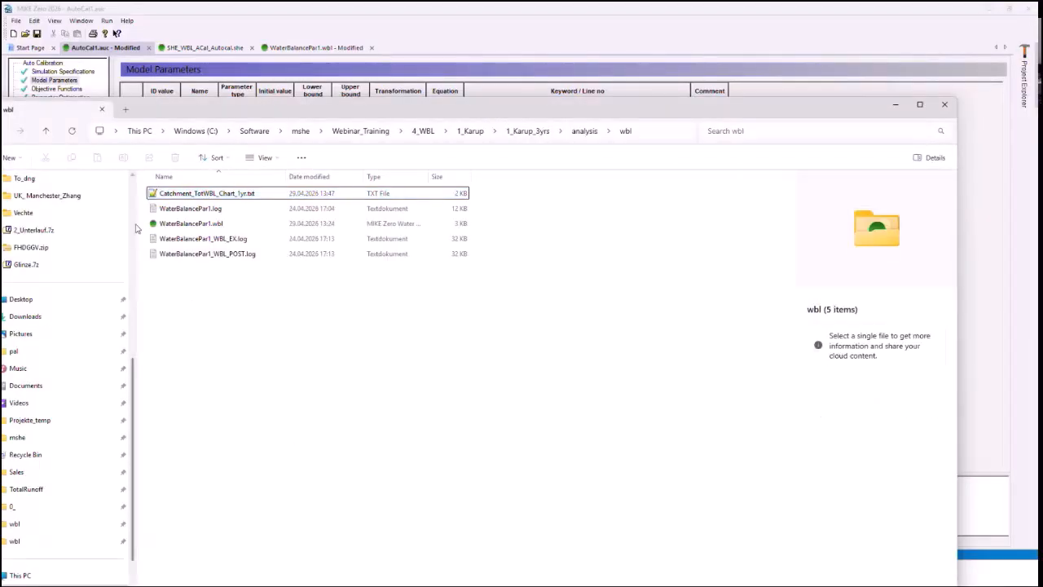
scroll(137, 229, up, 8)
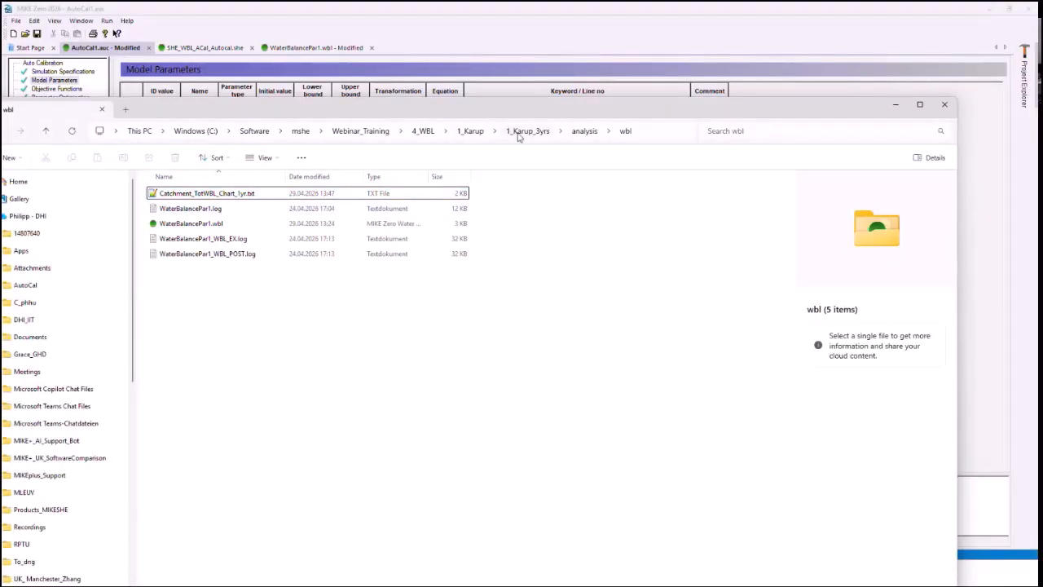
click(519, 134)
double_click(218, 209)
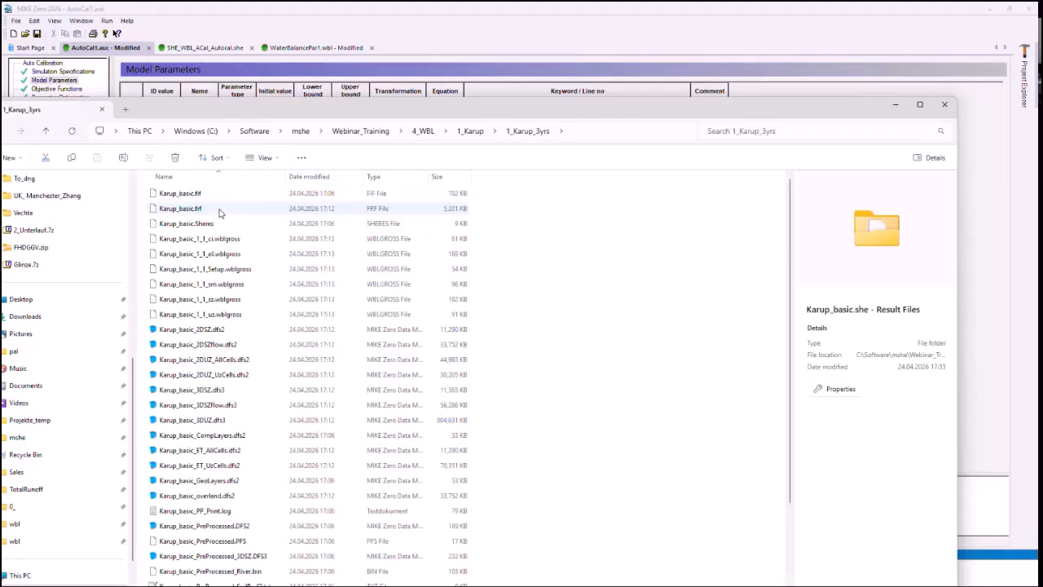
click(530, 131)
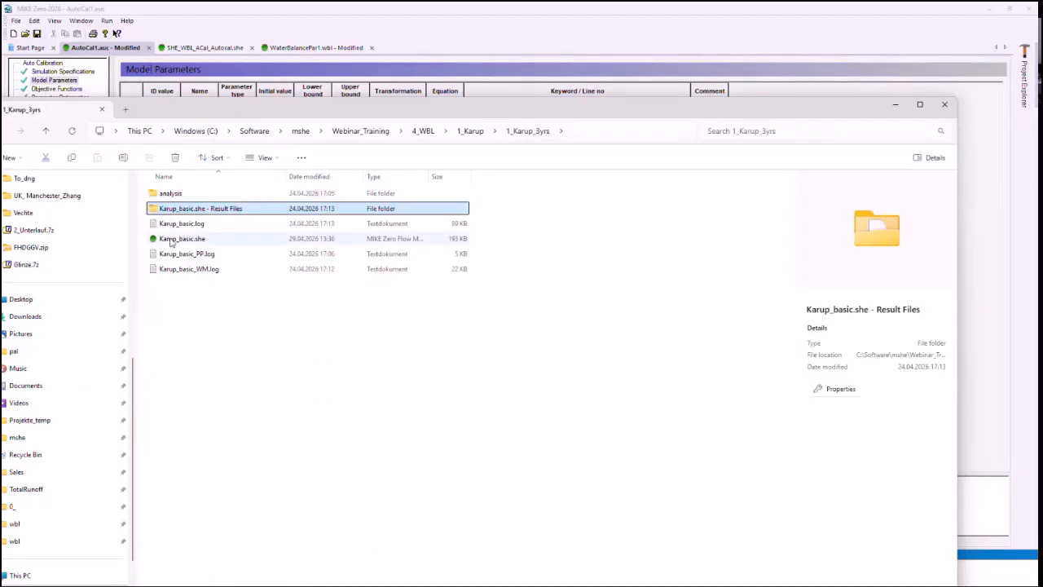
double_click(173, 239)
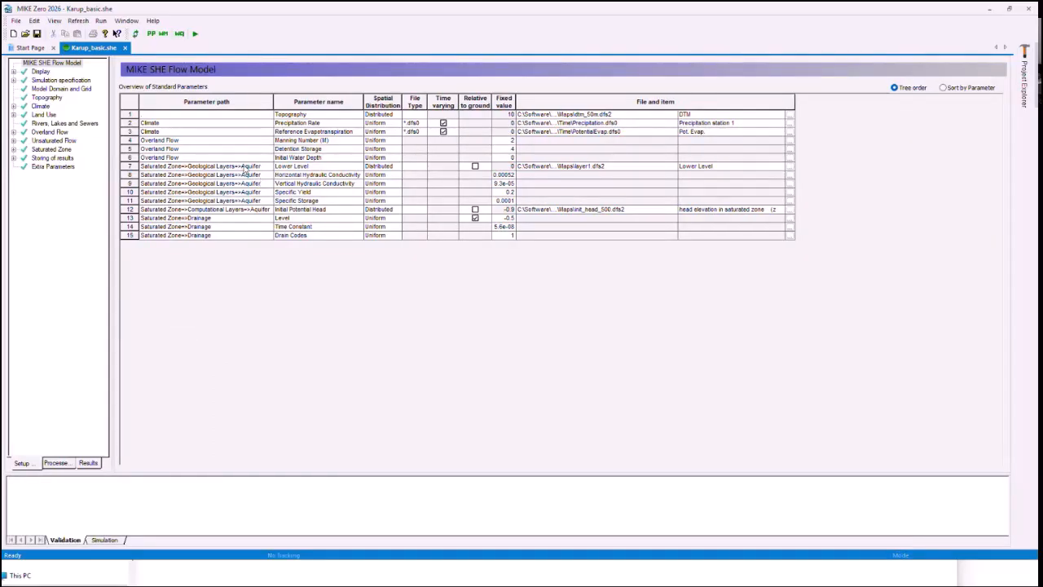
Step: Check the model domain, time step control and simulation period settings of Karup_basic.she
click(52, 89)
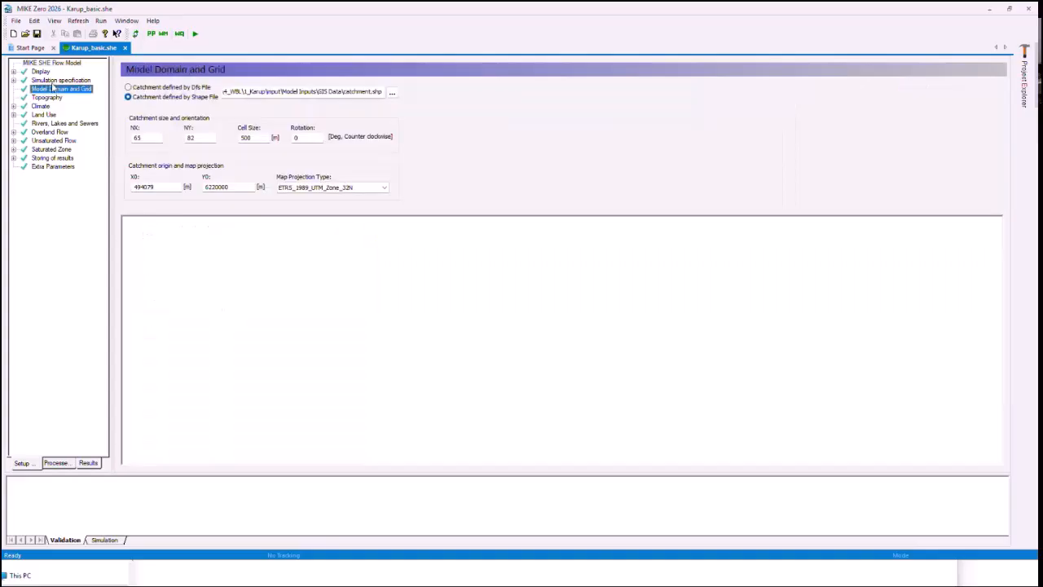
double_click(54, 80)
click(65, 107)
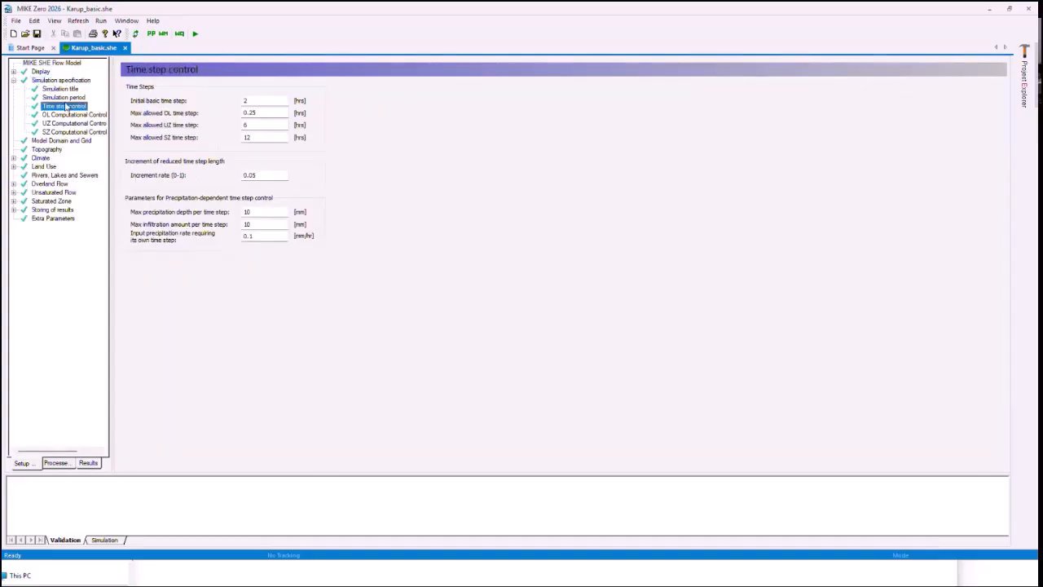
click(64, 97)
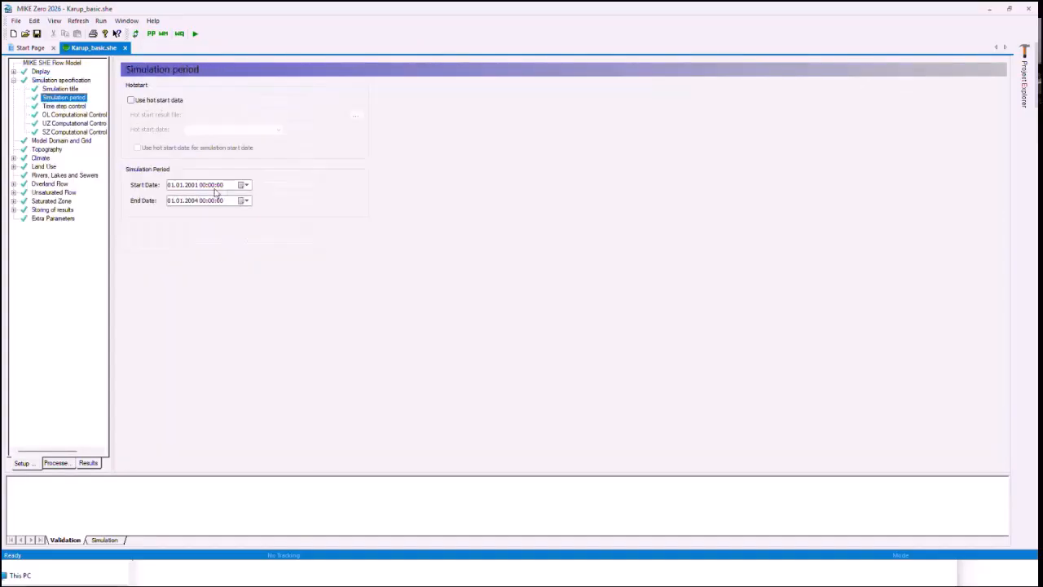
Step: Open the postprocessing chart of the catchment total water balance from the model's results and close it again
click(88, 463)
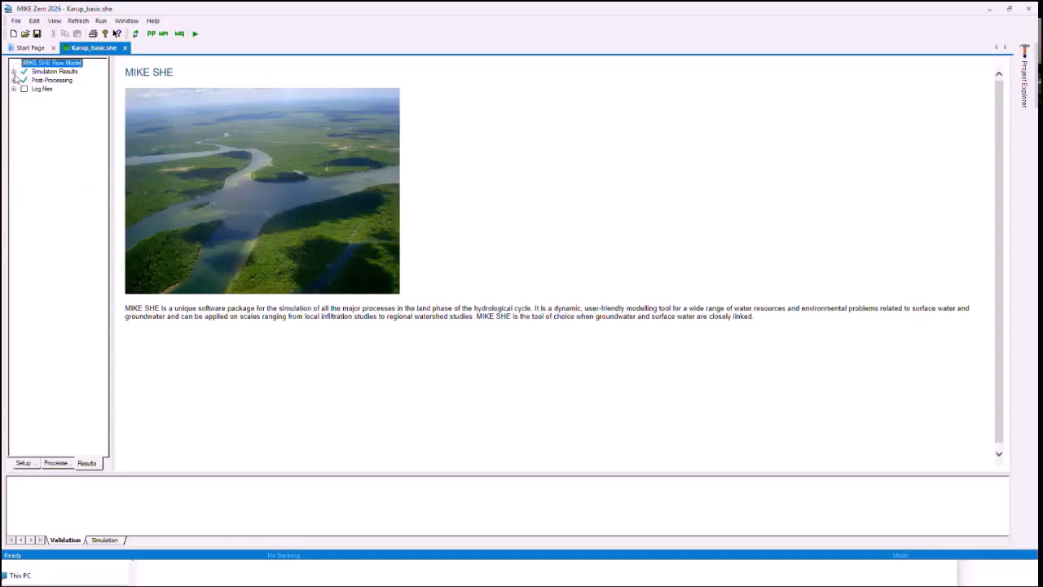
click(13, 79)
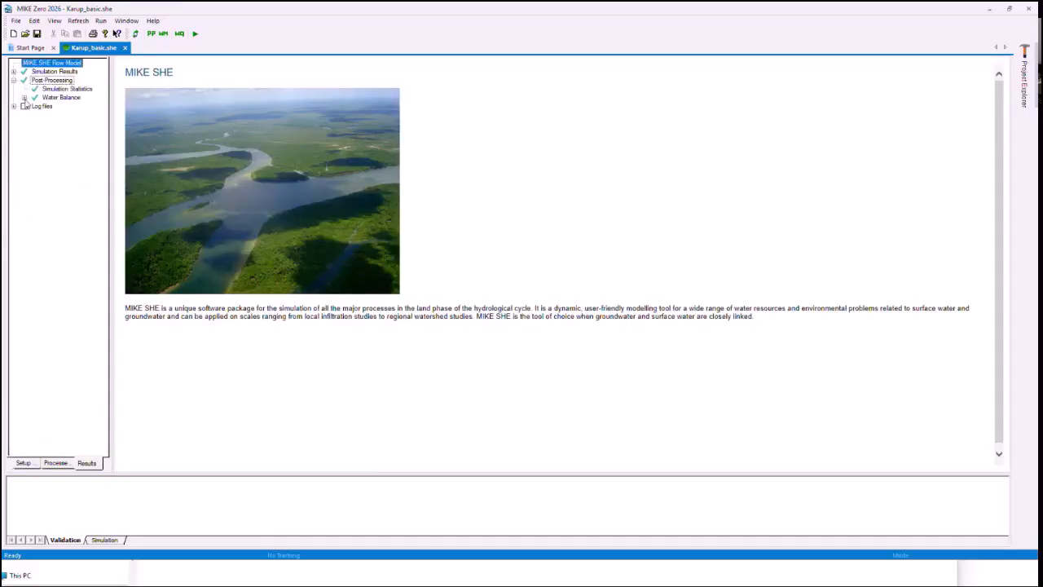
click(23, 98)
click(34, 106)
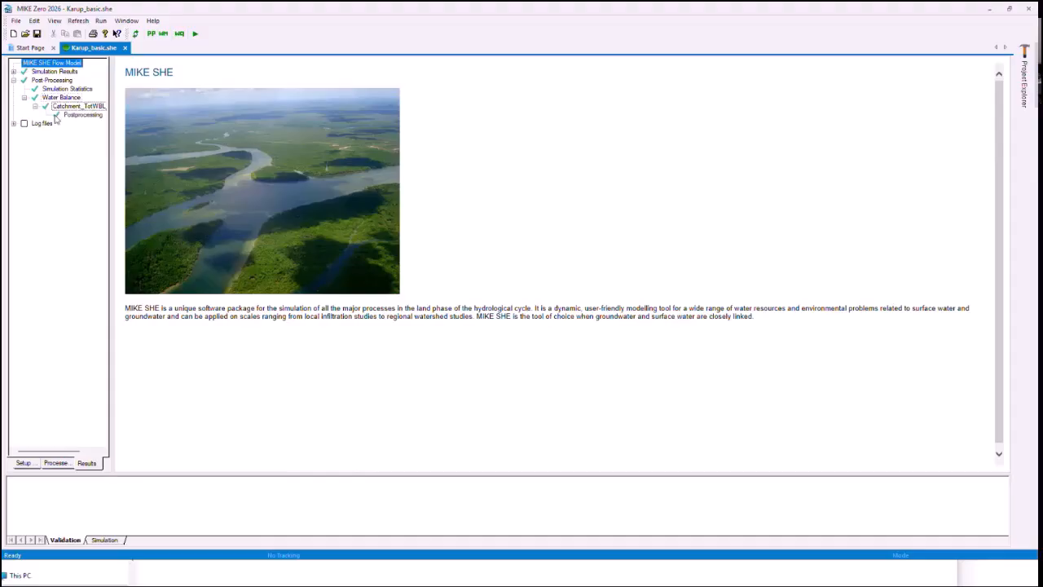
click(67, 116)
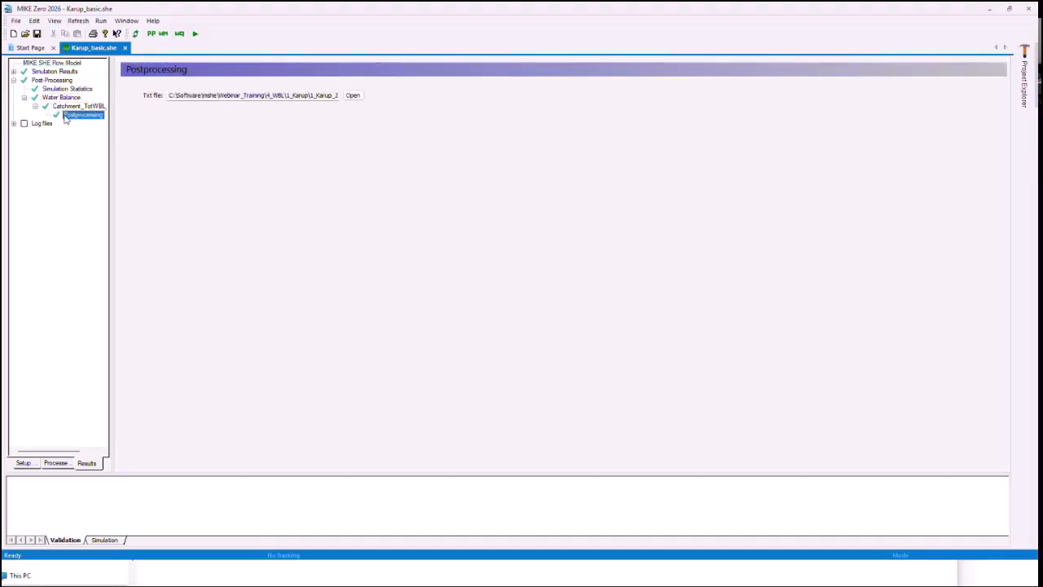
click(352, 95)
click(725, 84)
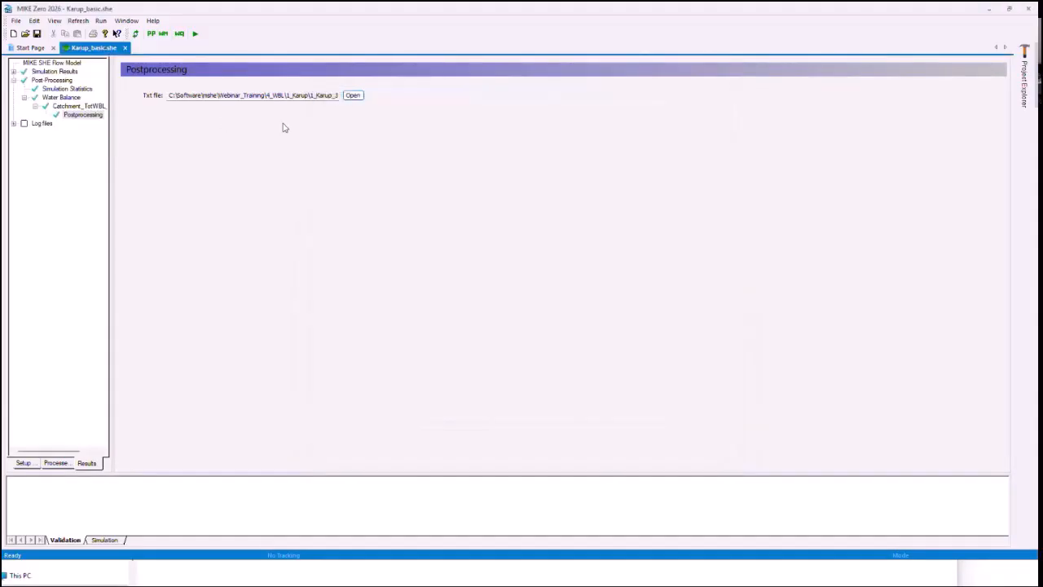
Step: Open WaterBalancePar1.wbl from the model's water balance list, run it with the default launch settings and enlarge the simulation log area
click(53, 97)
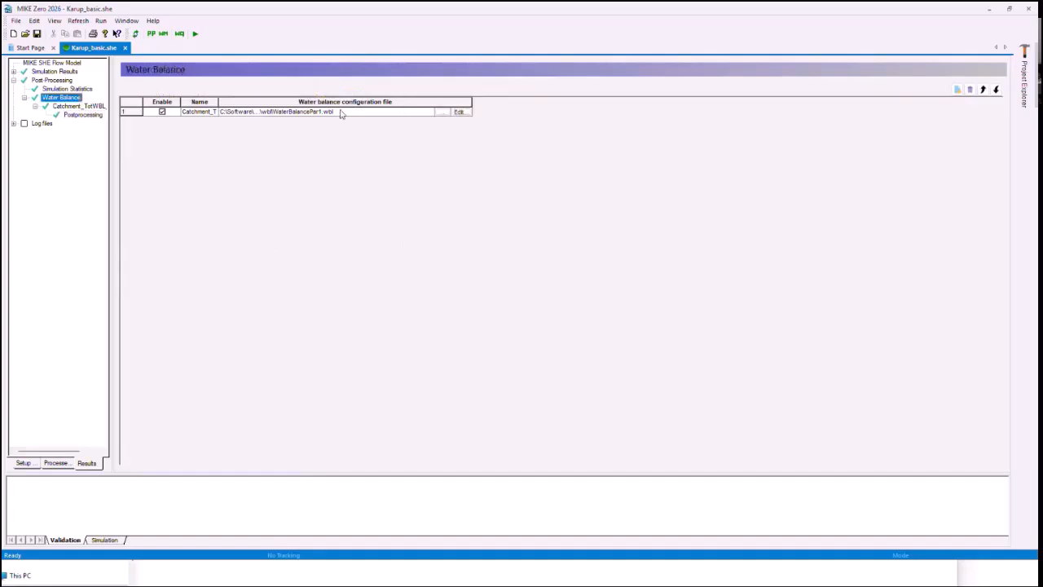
click(466, 113)
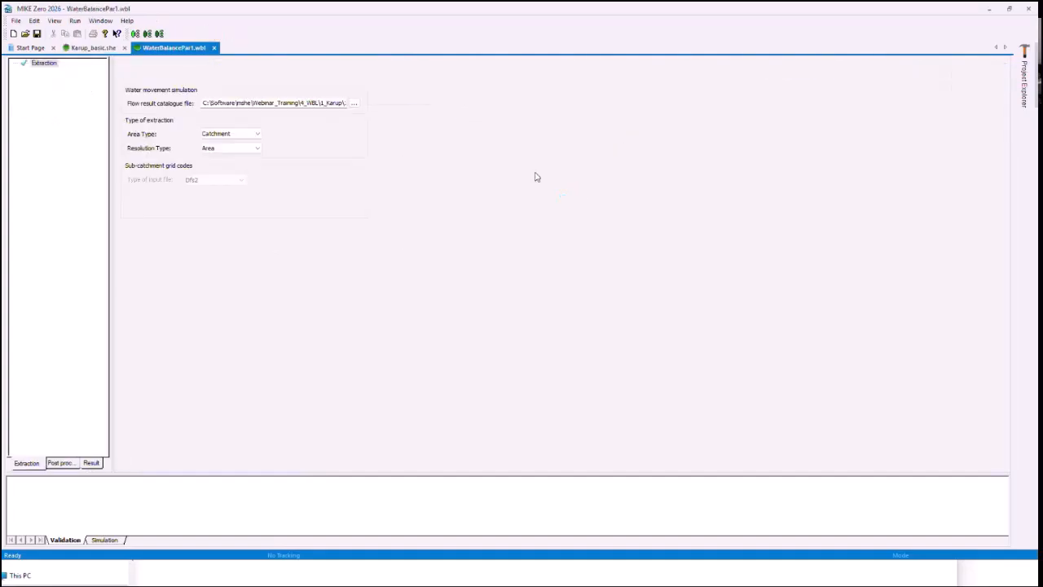
click(160, 33)
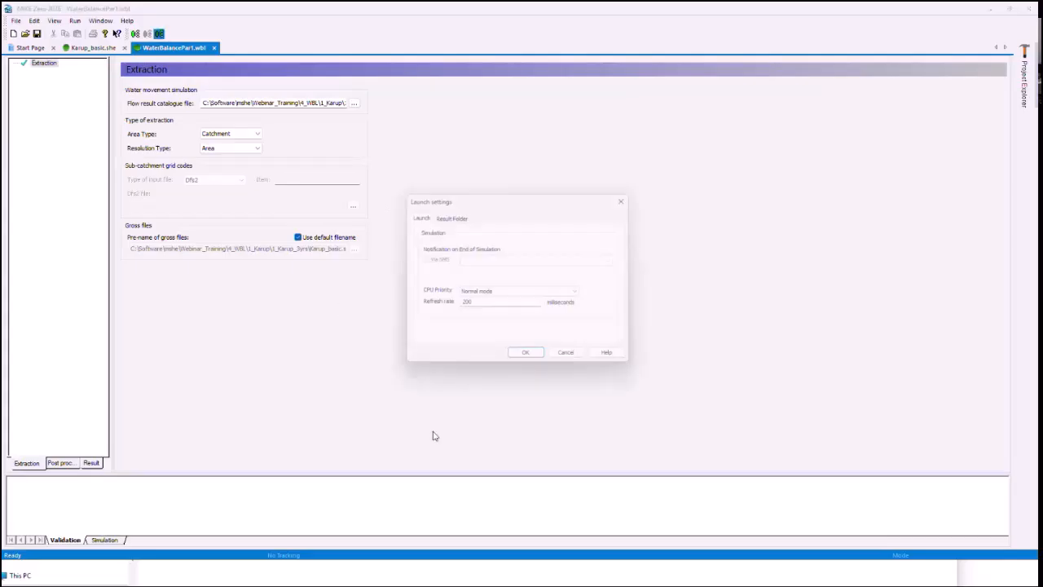
click(526, 357)
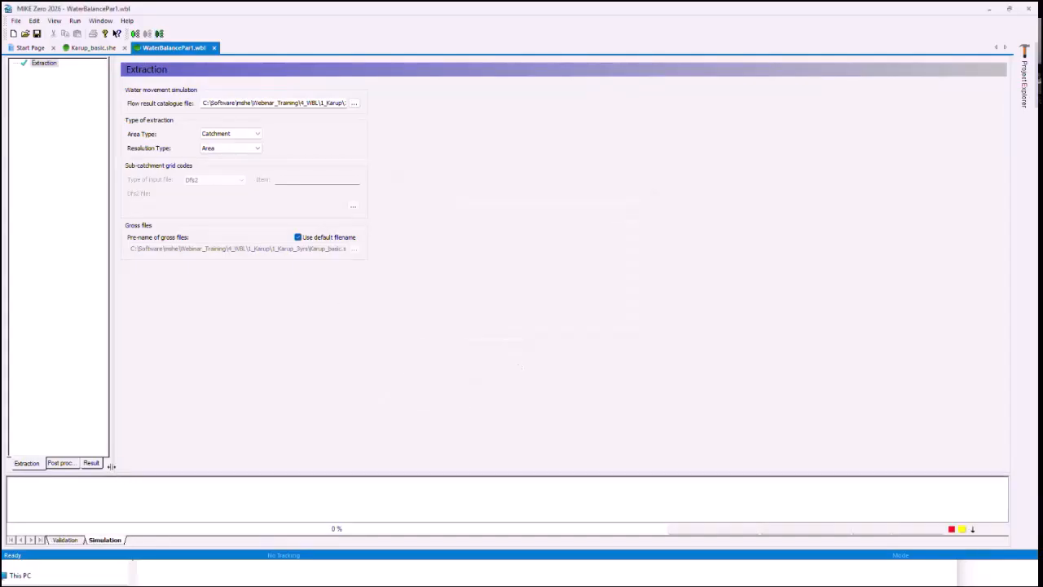
drag(128, 474, 130, 377)
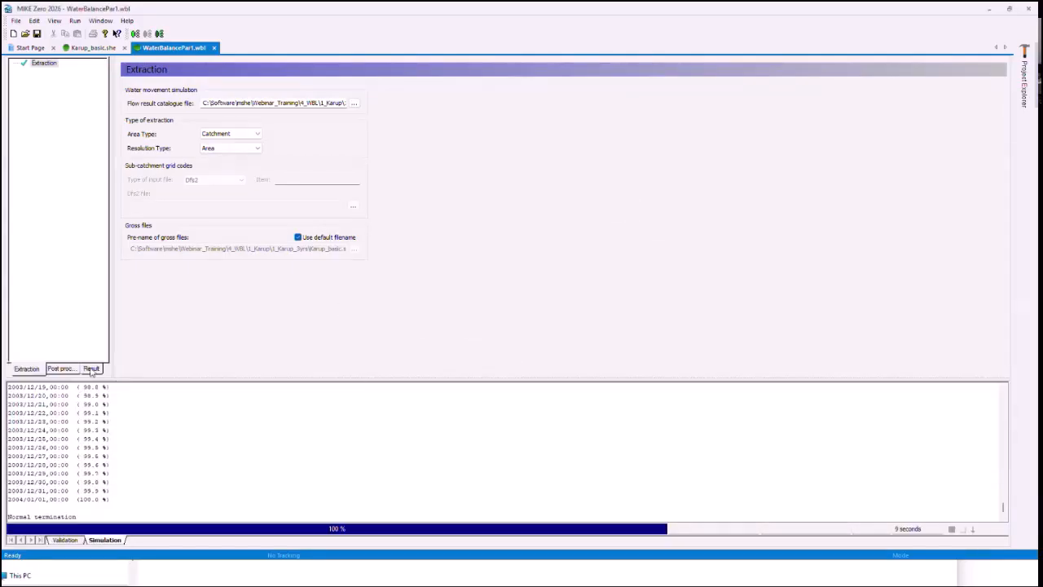
Step: View the water balance chart from the postprocessing result of WaterBalancePar1.wbl and close the chart window
click(94, 368)
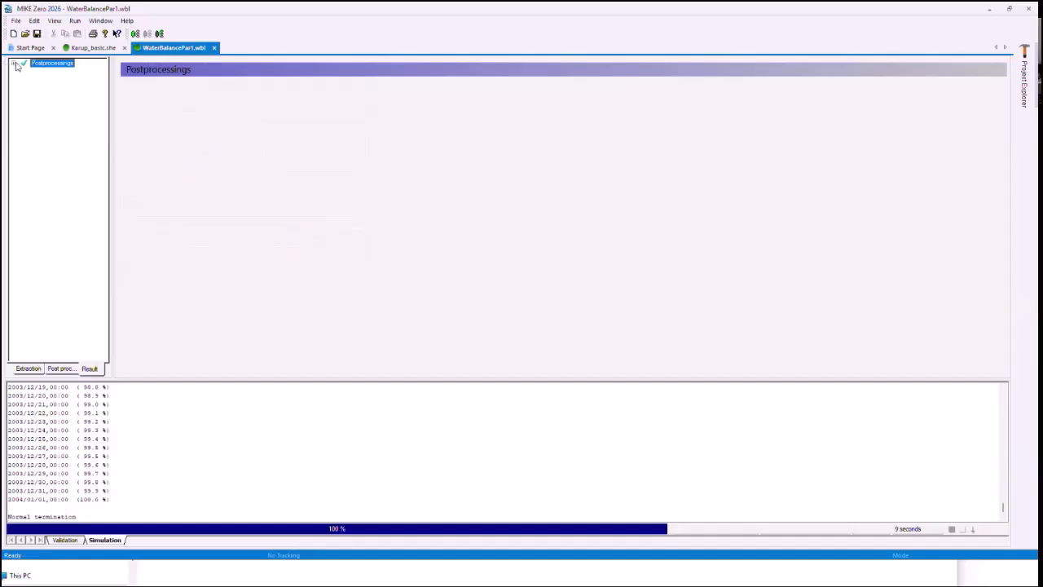
click(13, 63)
click(61, 72)
click(353, 95)
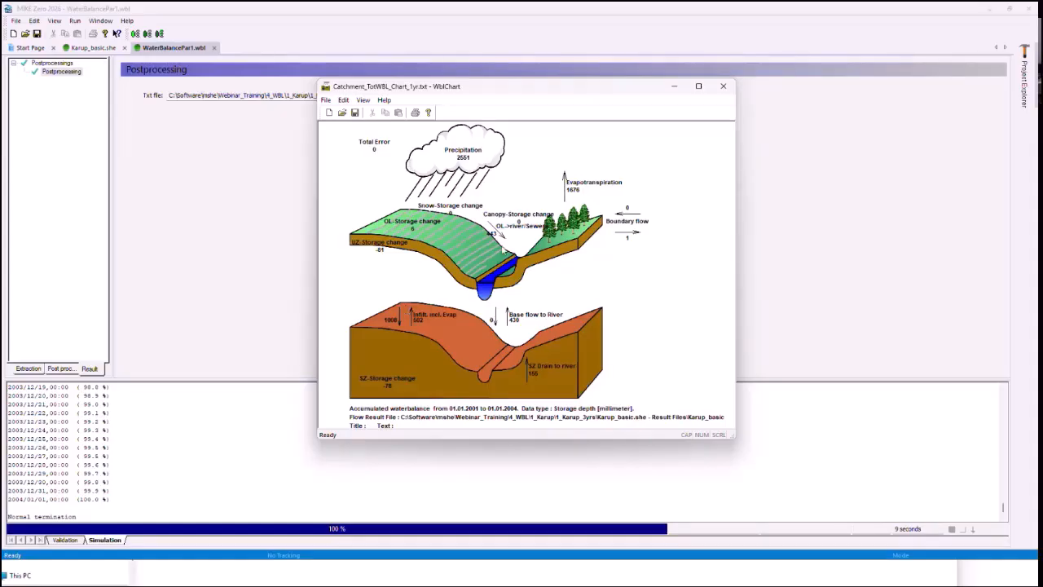
click(715, 90)
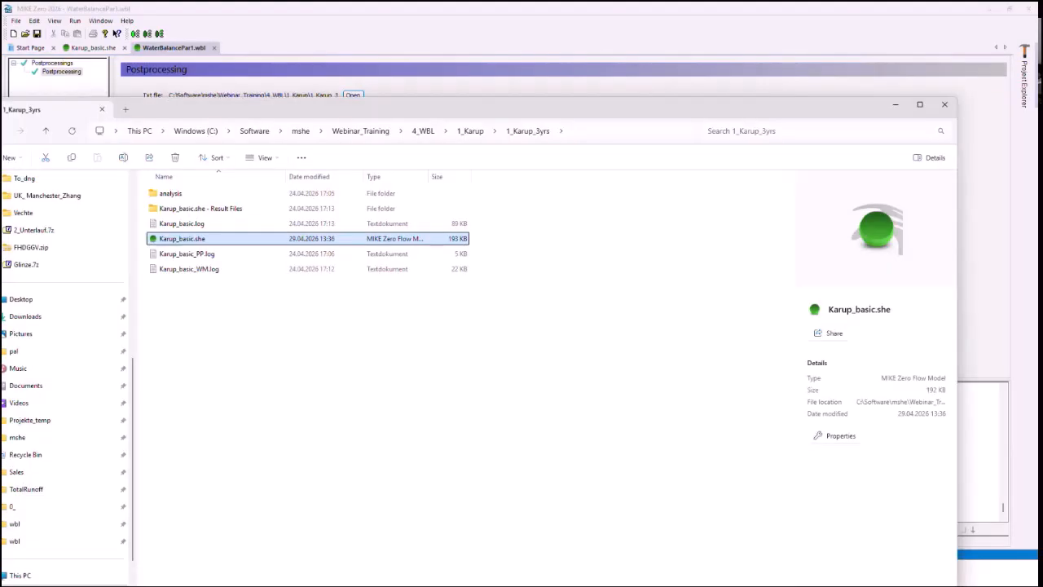
Step: Switch to File Explorer and open Catchment_TotWBL_Chart_1yr.txt from the analysis\wbl folder in Notepad++
click(302, 364)
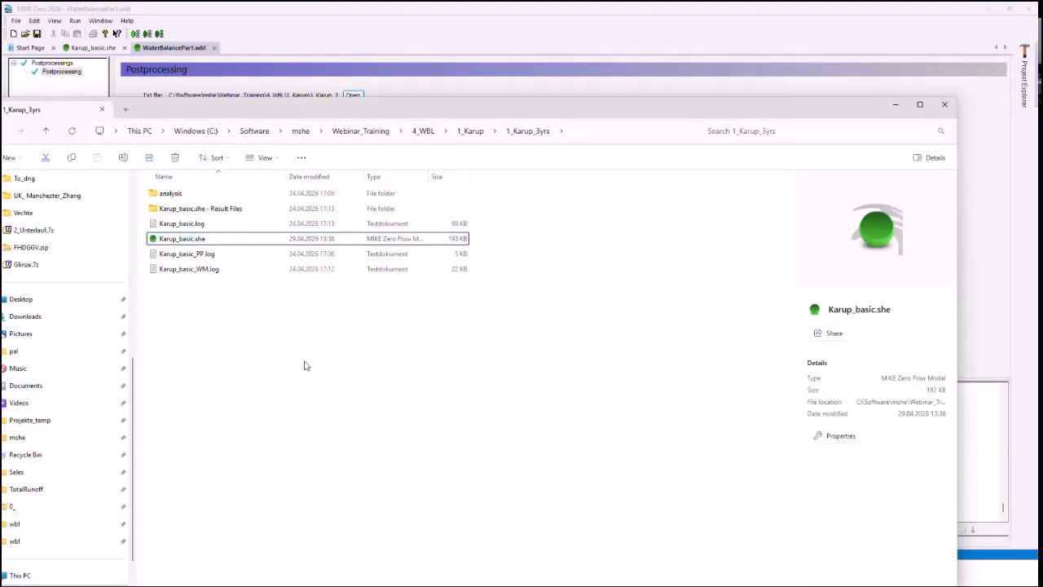
click(211, 198)
double_click(211, 198)
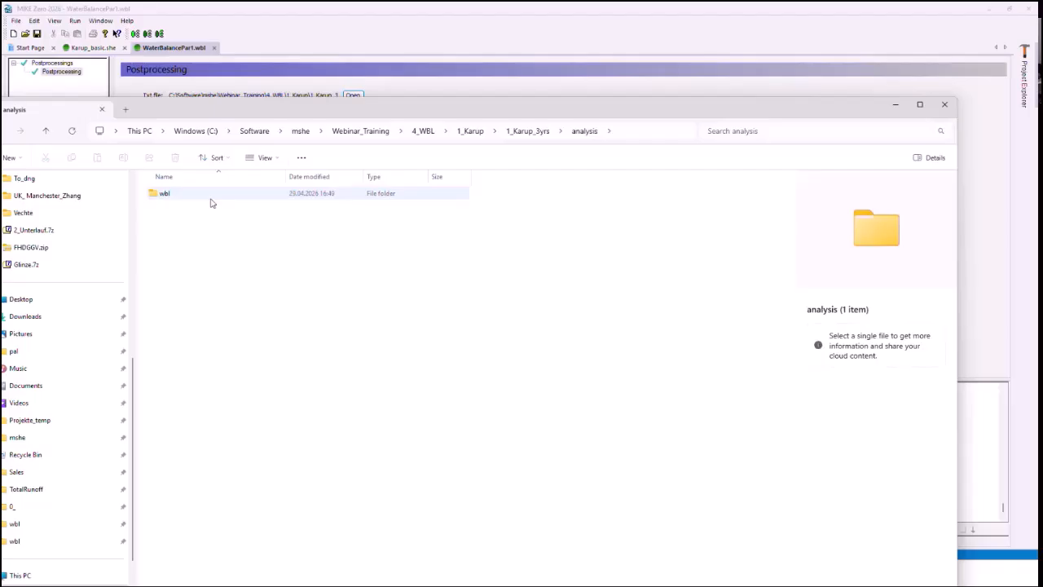
click(186, 198)
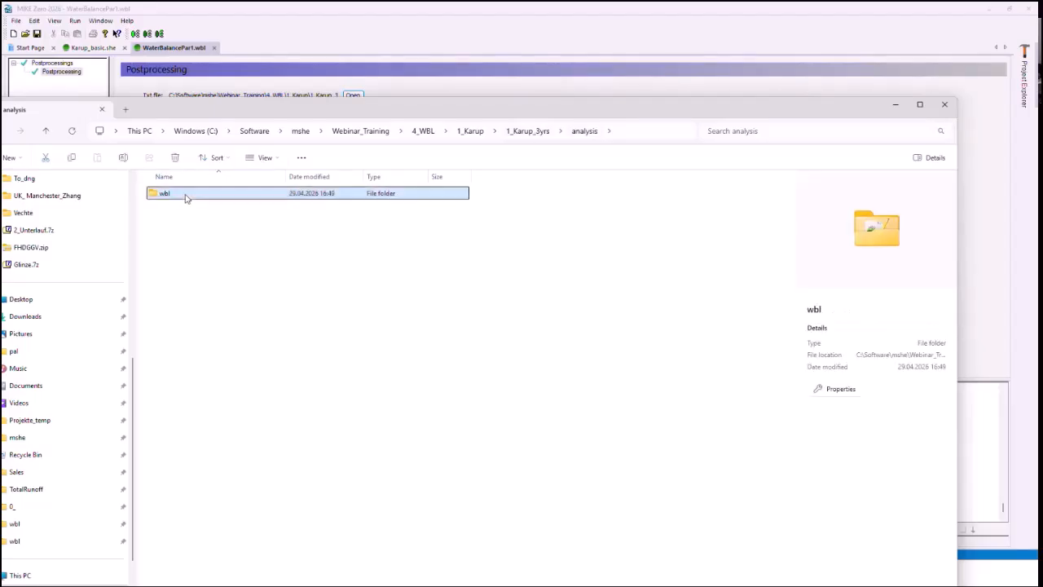
double_click(186, 198)
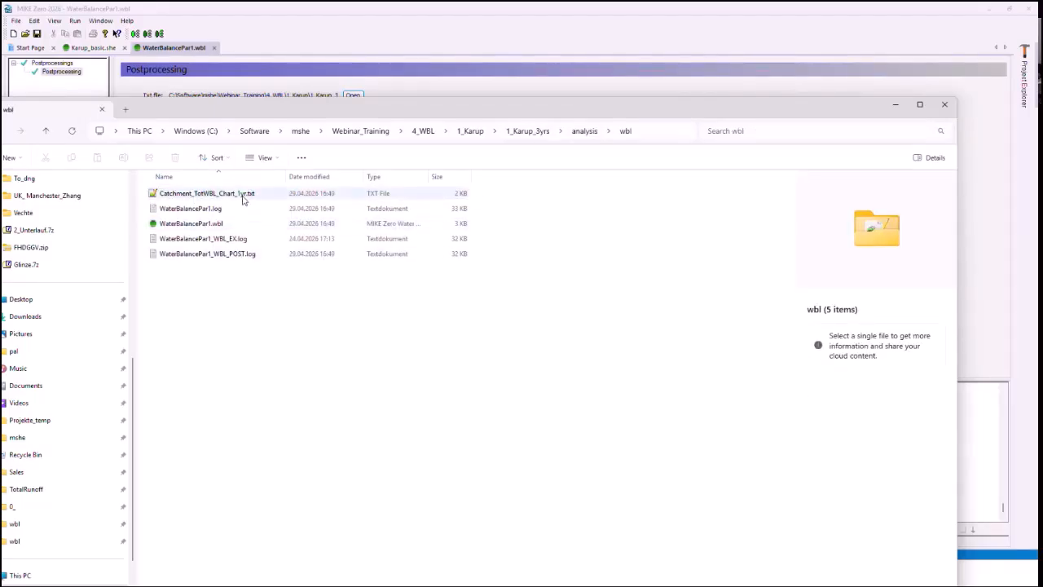
click(242, 200)
right_click(237, 200)
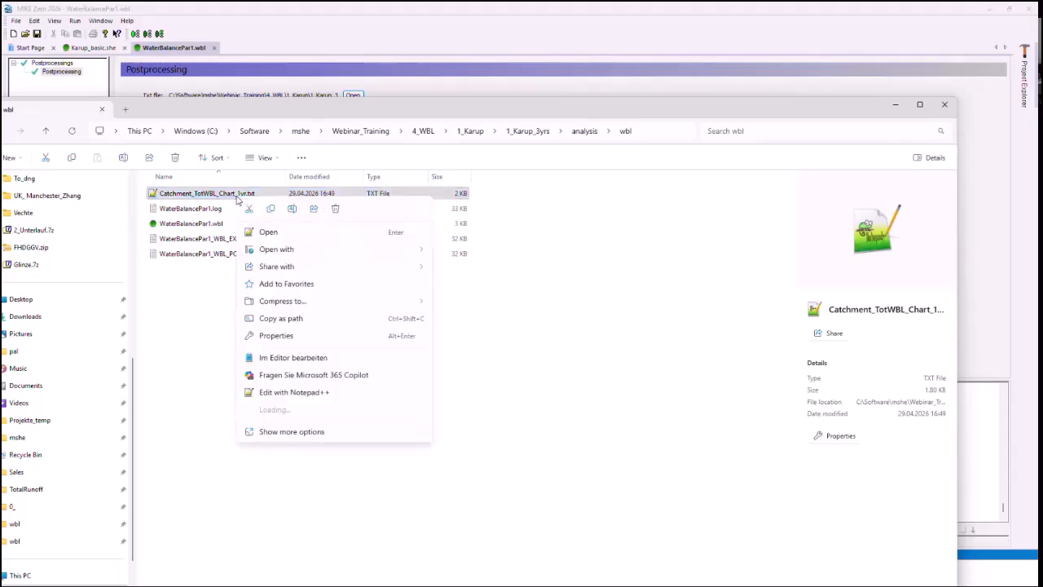
click(286, 234)
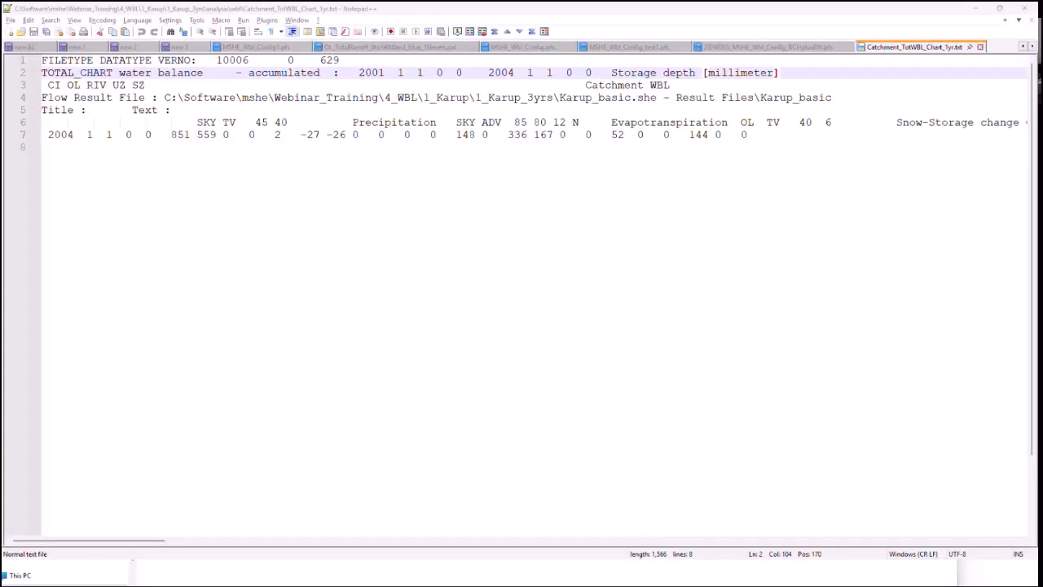
Step: Close Catchment_TotWBL_Chart_1yr.txt in Notepad++ and discard its unsaved changes
click(215, 147)
click(151, 121)
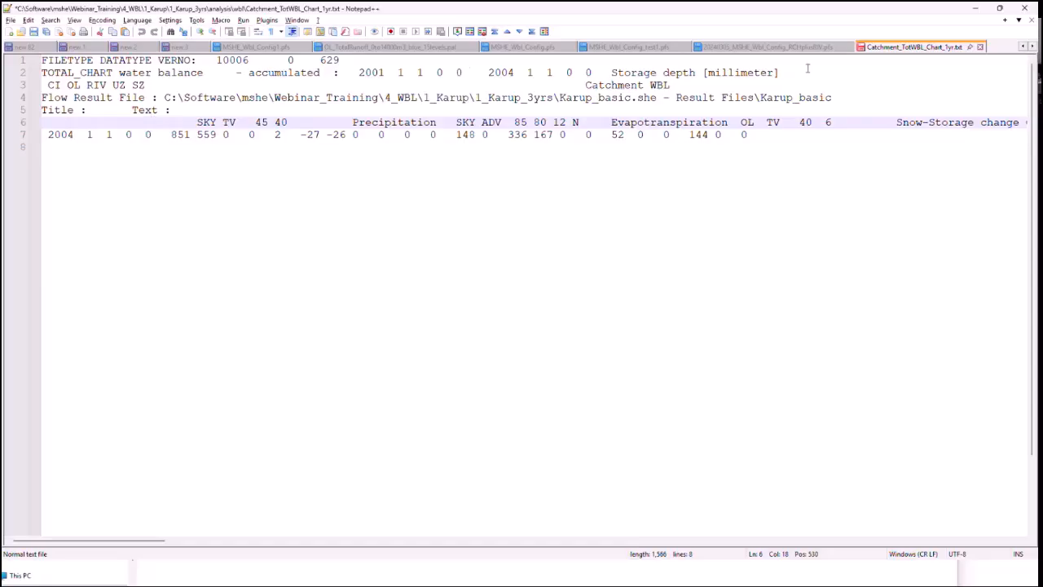
click(979, 48)
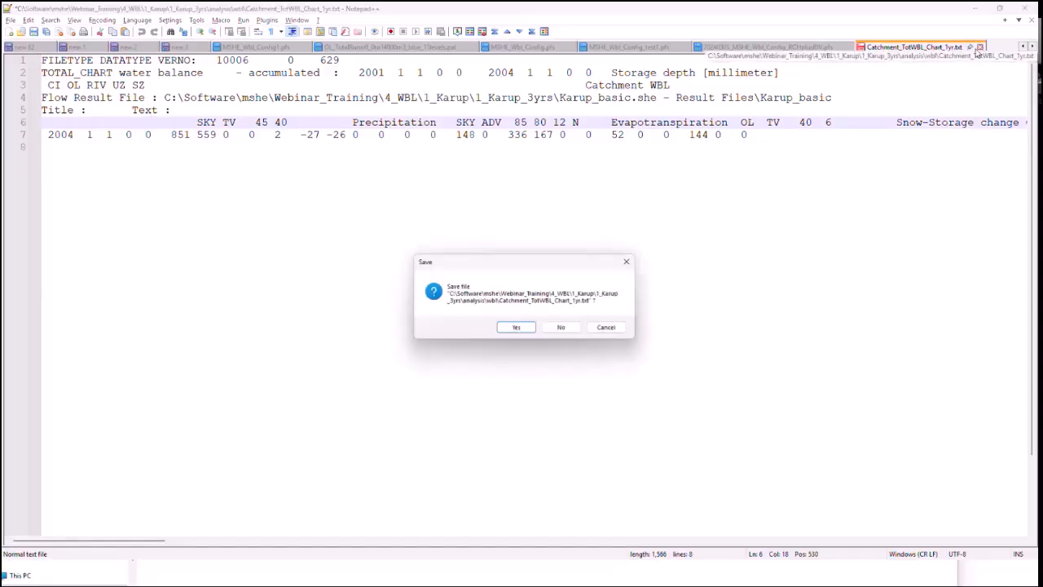
click(560, 327)
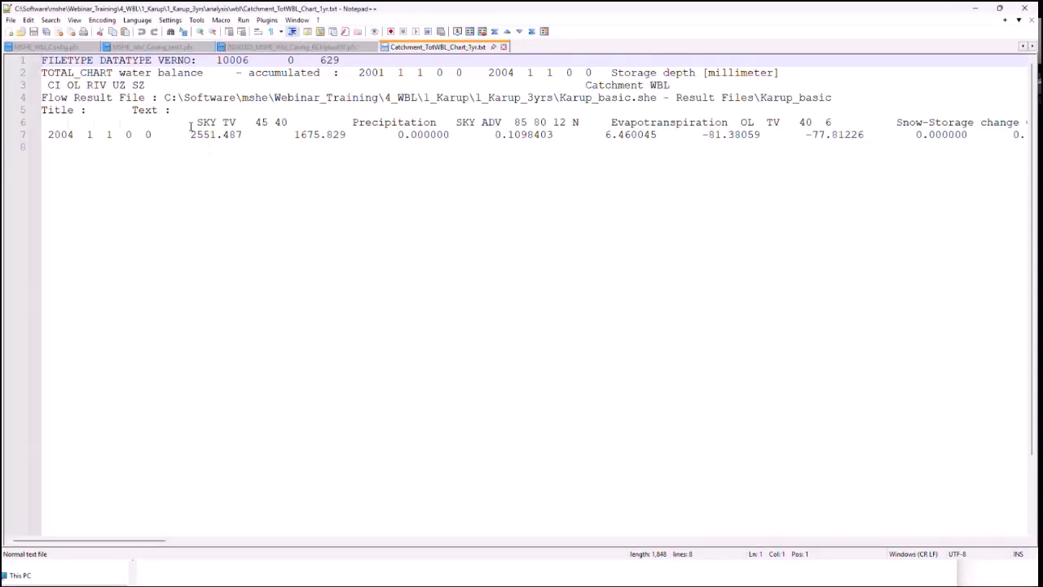
Step: Check the precipitation value in the reopened text file, then switch to Excel and examine the yellow input block on the MIKESHE sheet
double_click(195, 135)
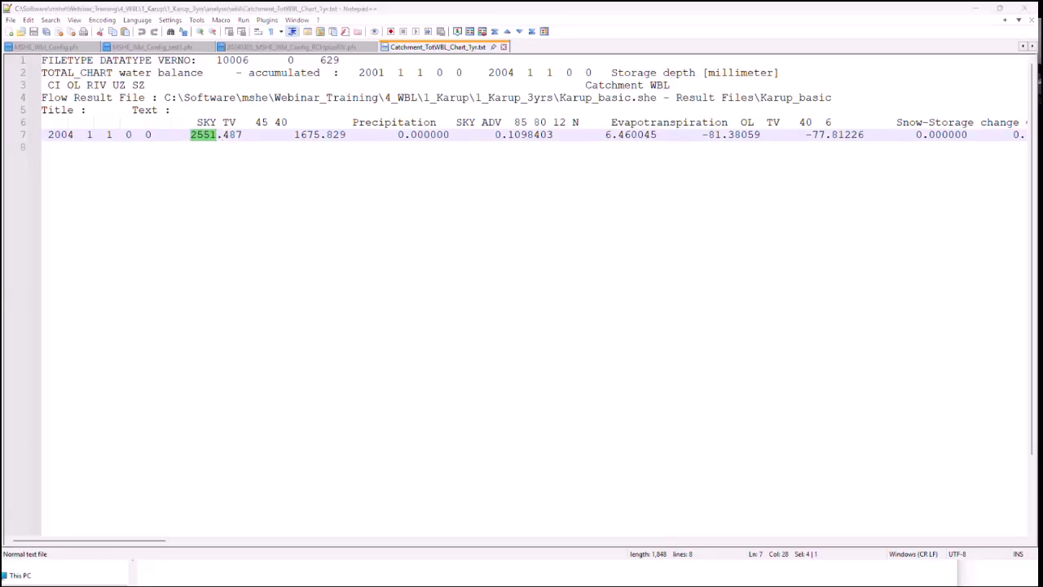
key(alt+Tab)
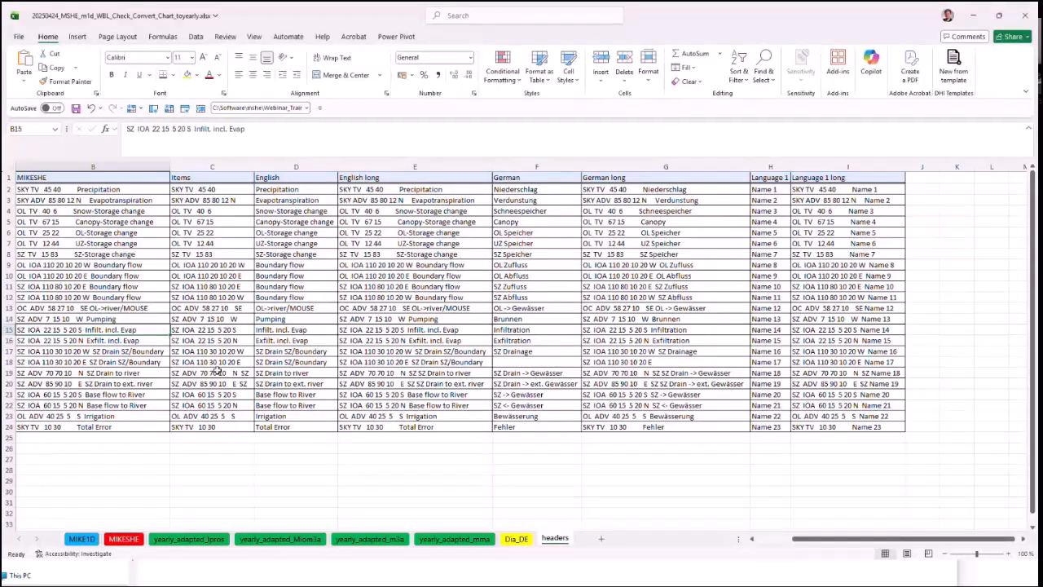
click(93, 480)
click(124, 541)
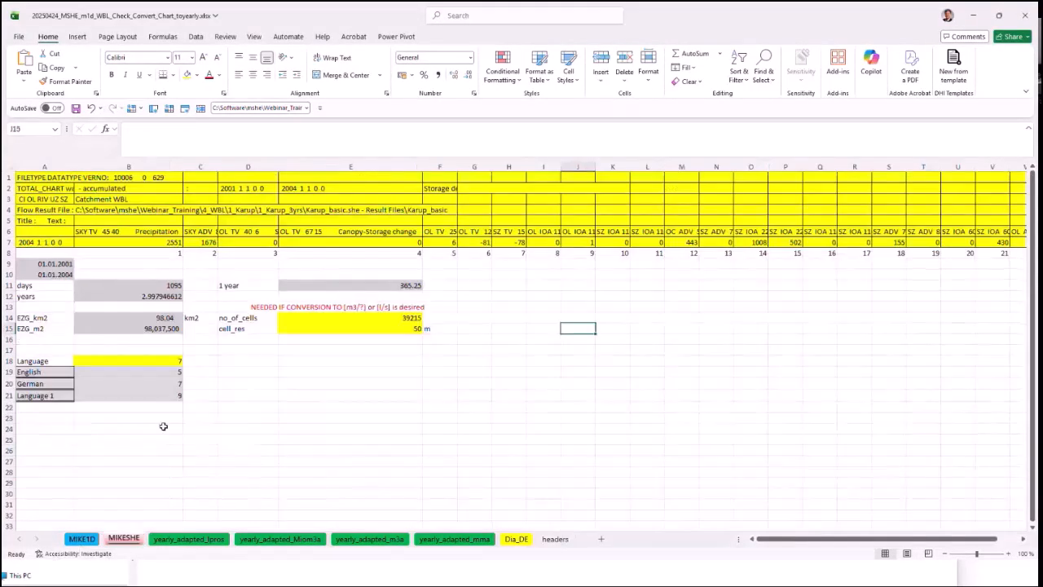
click(285, 427)
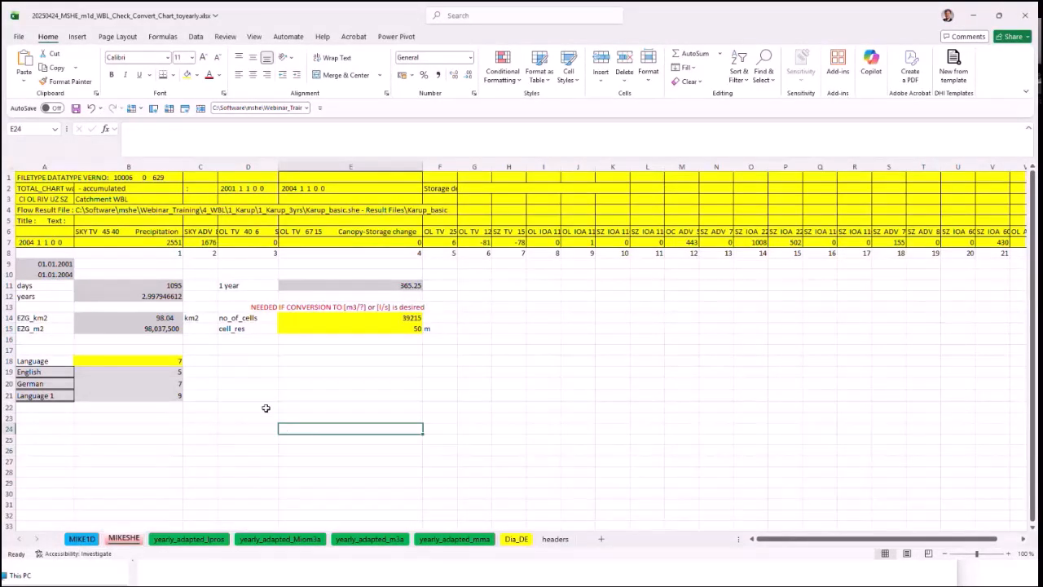
drag(69, 179, 633, 242)
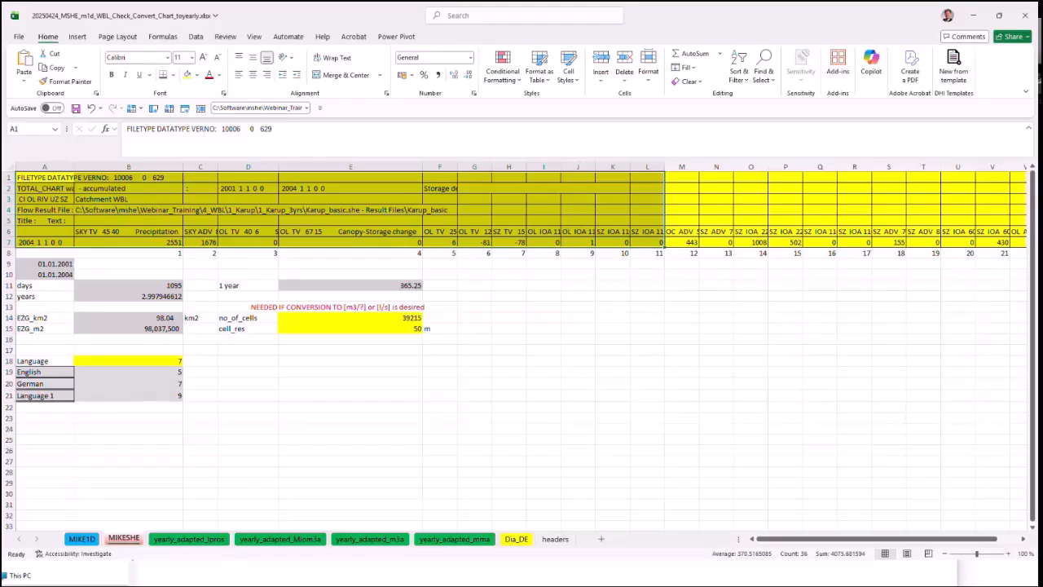
Step: Copy the entire content of Catchment_TotWBL_Chart_1yr.txt in Notepad++ and return to the Excel workbook
key(alt+Tab)
key(ctrl+a)
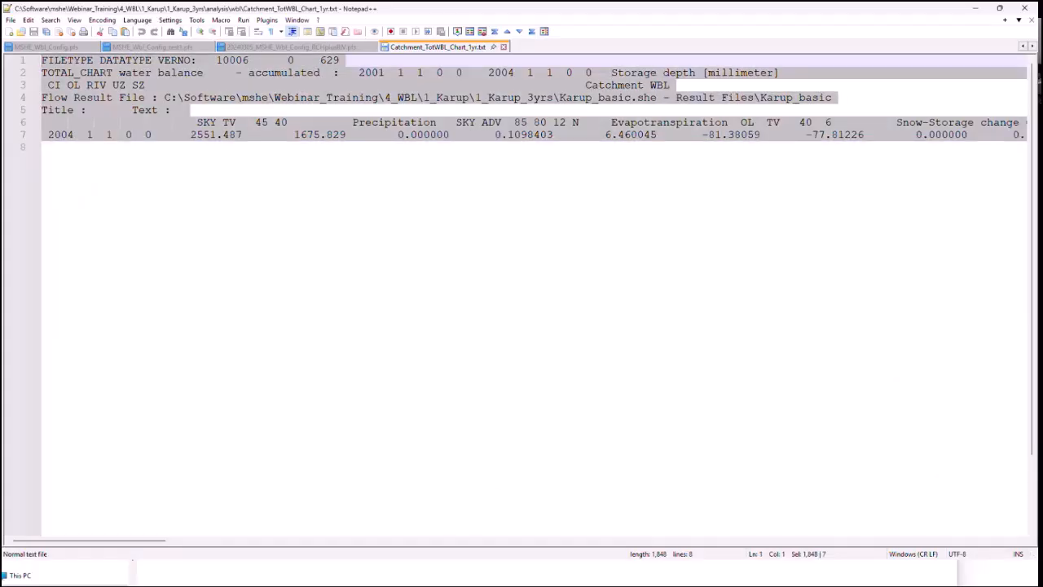
click(975, 9)
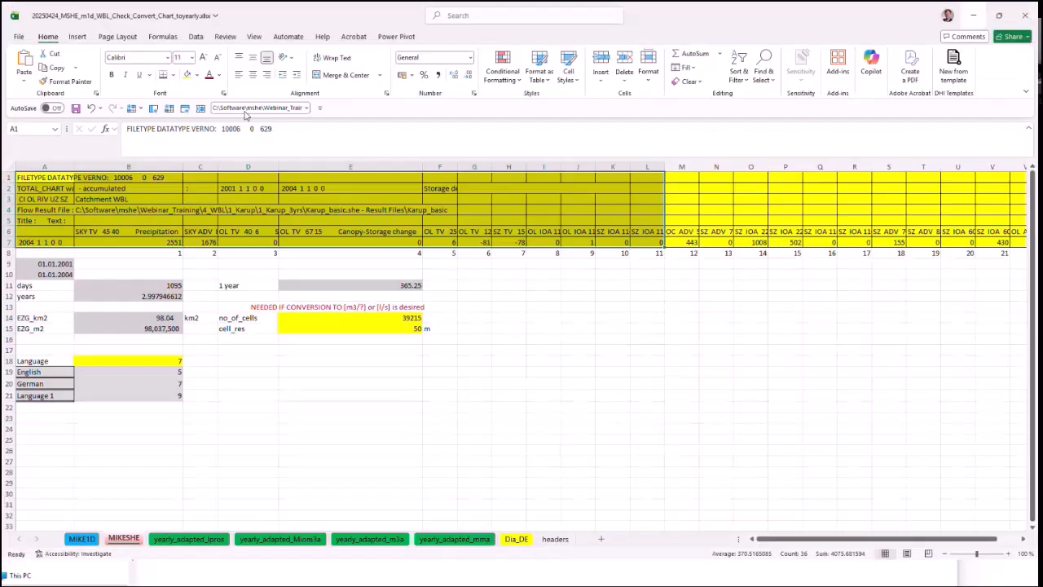
Step: Import the copied text at cell A1 of the MIKESHE sheet with the Text Import Wizard, delimited by tab only, without merging consecutive delimiters
click(57, 177)
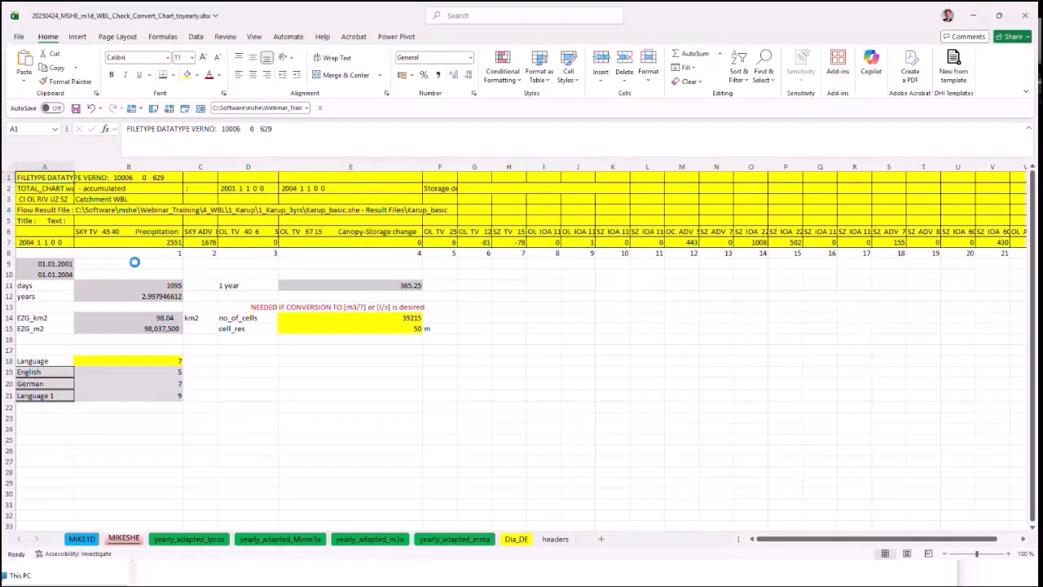
key(ctrl+v)
click(93, 253)
click(122, 304)
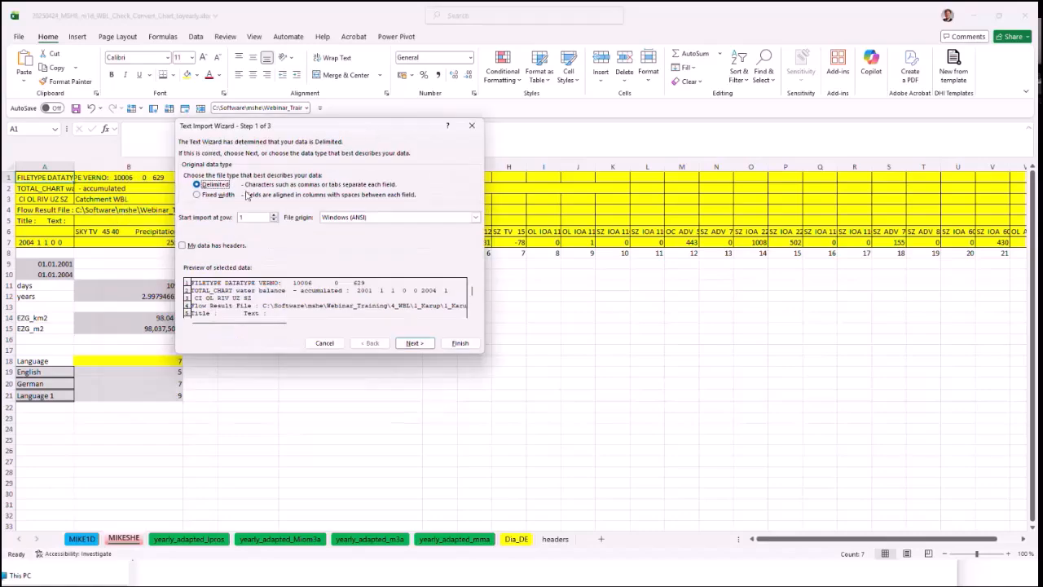
key(Return)
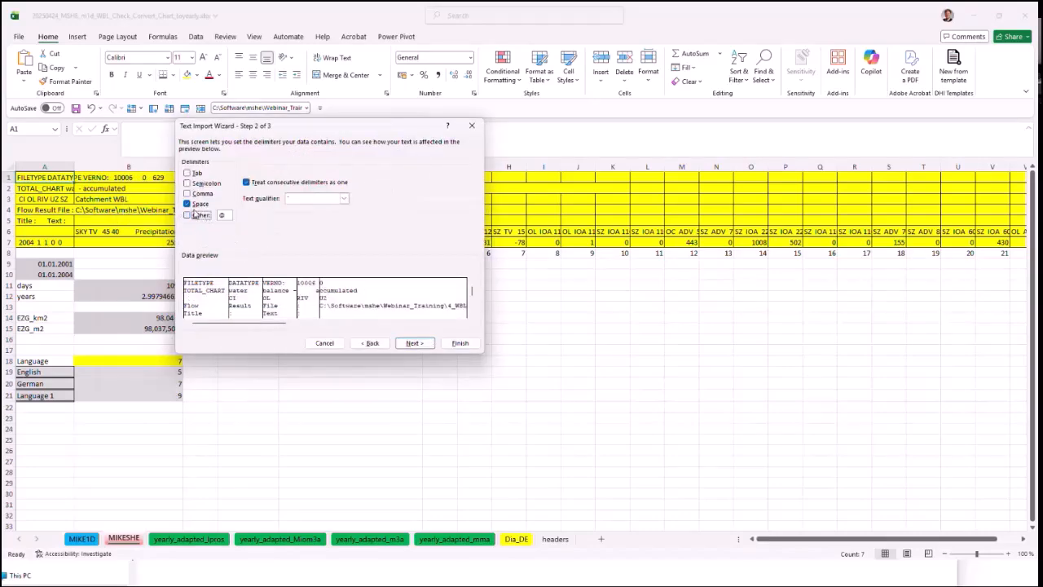
click(186, 203)
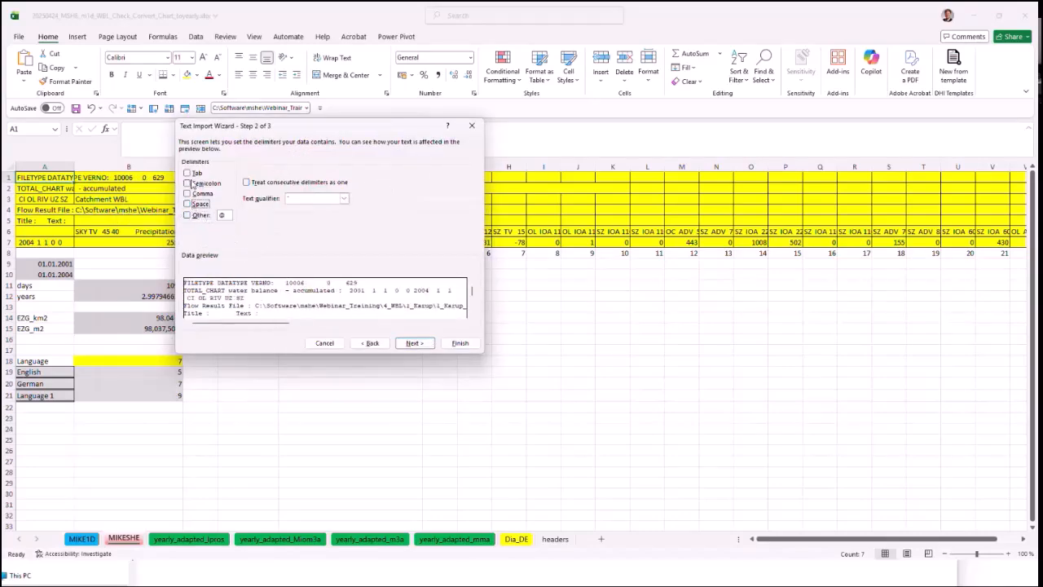
click(460, 343)
click(505, 314)
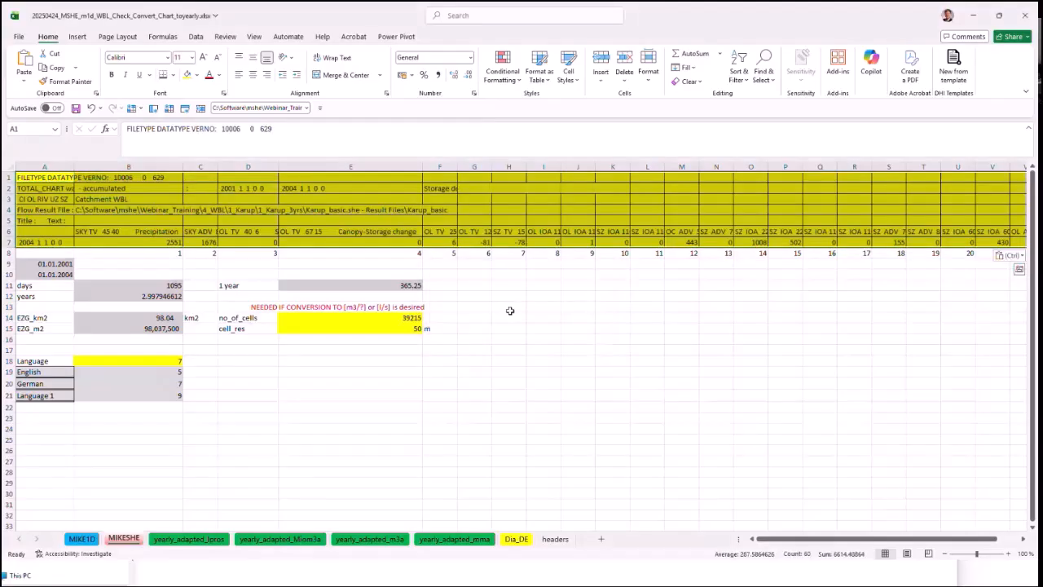
click(507, 308)
Step: Examine the precipitation value, the simulation start and end dates, and the formulas for days and years on the MIKESHE sheet
click(162, 242)
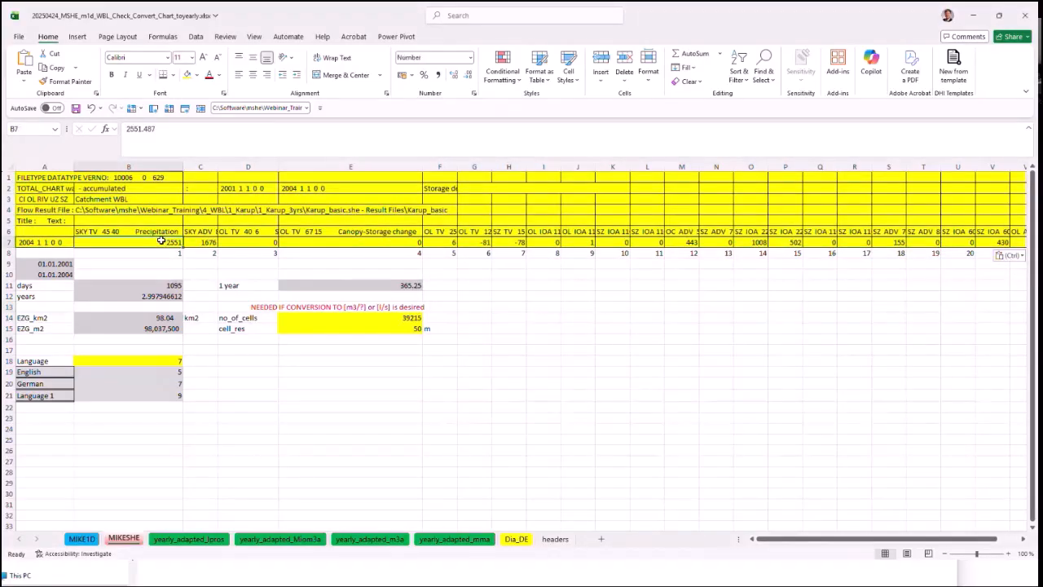
click(71, 266)
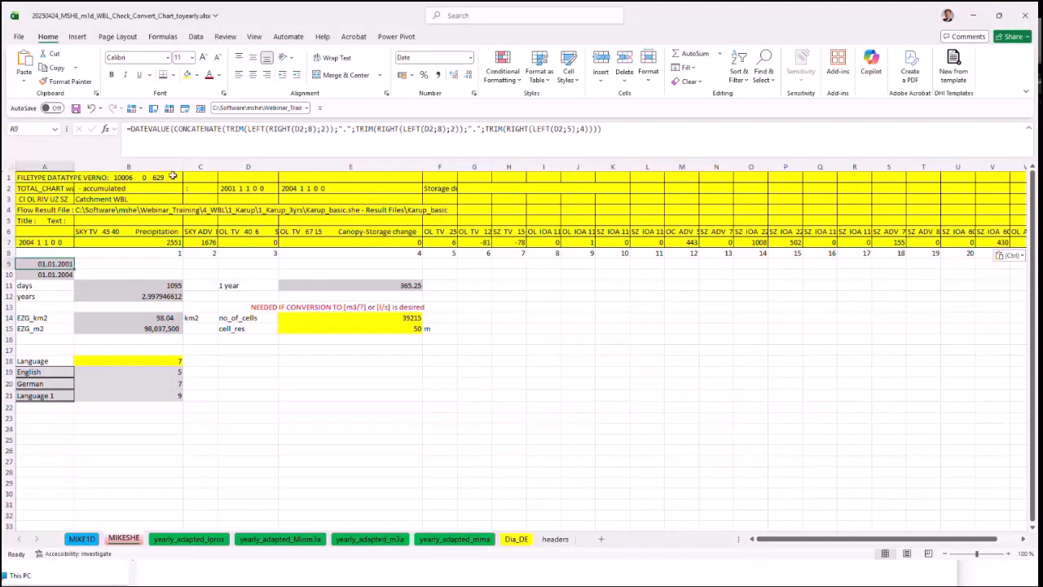
drag(234, 187, 320, 196)
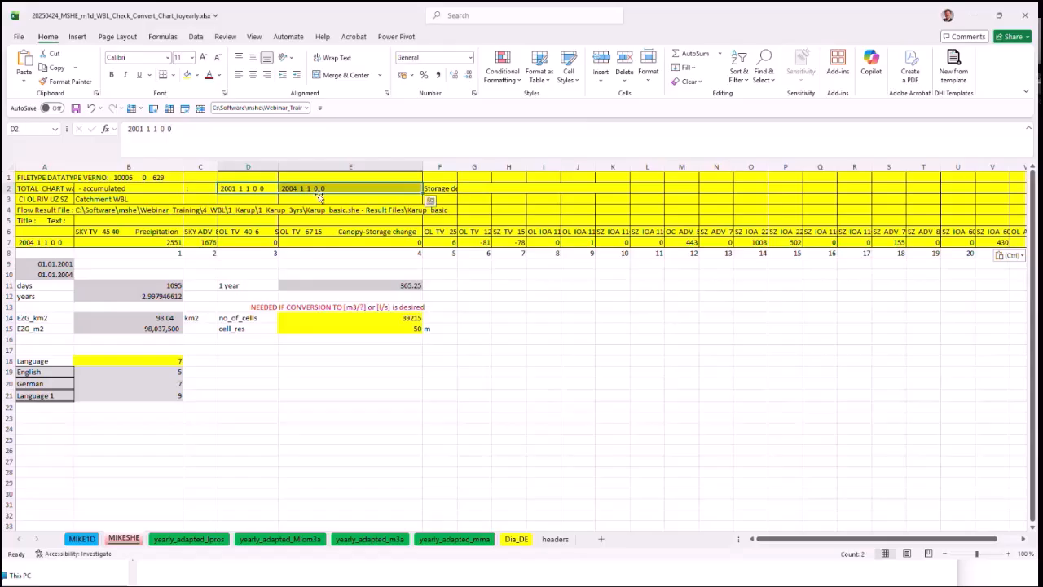
click(67, 274)
click(57, 286)
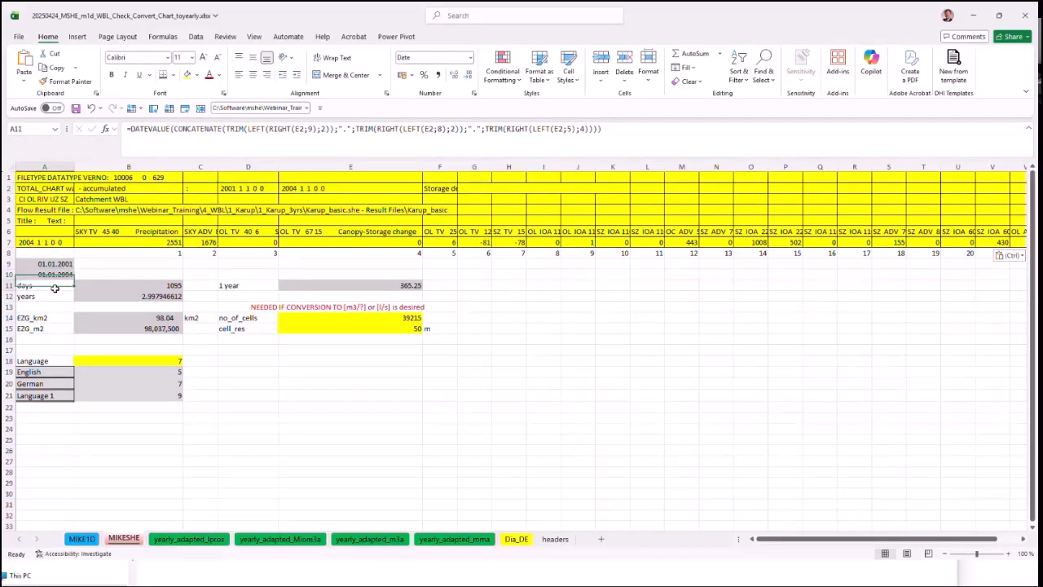
double_click(79, 284)
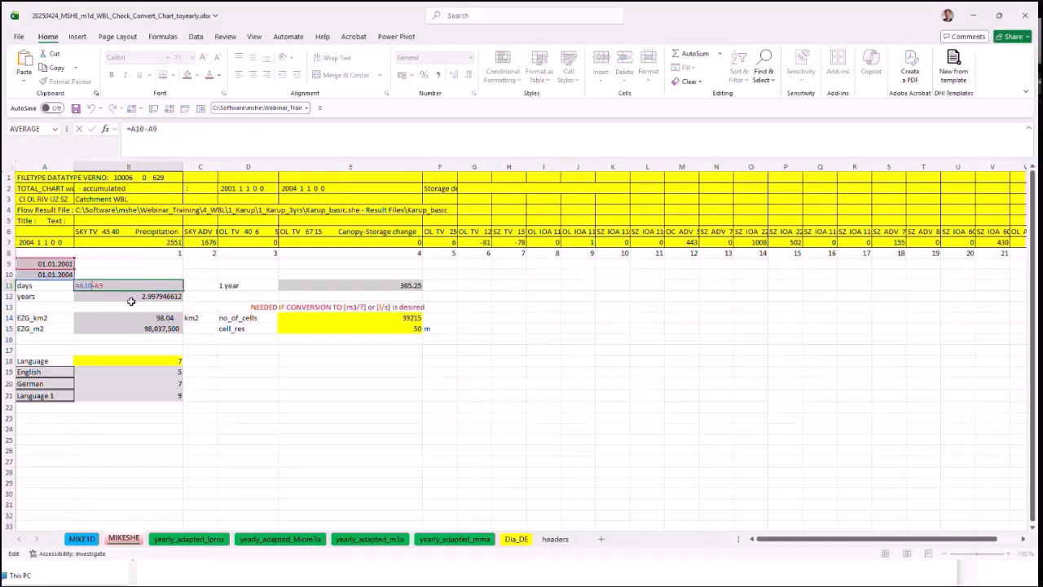
click(130, 299)
double_click(130, 299)
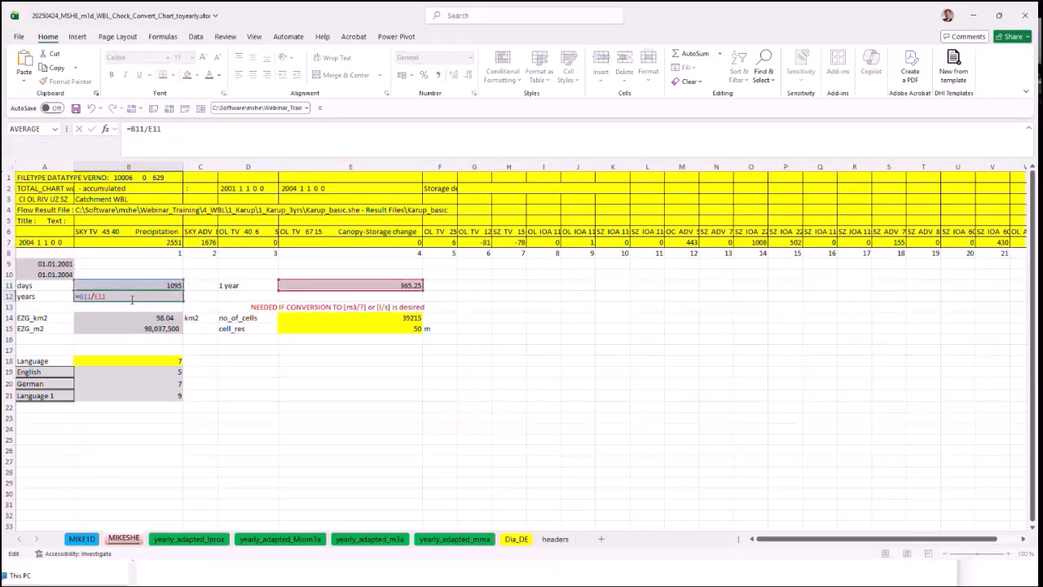
key(Escape)
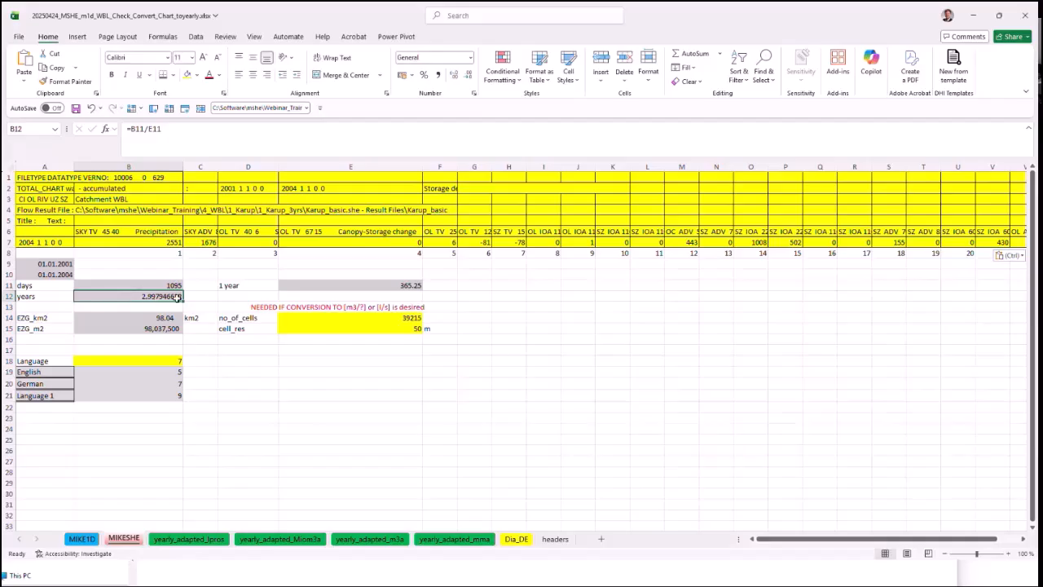
click(328, 277)
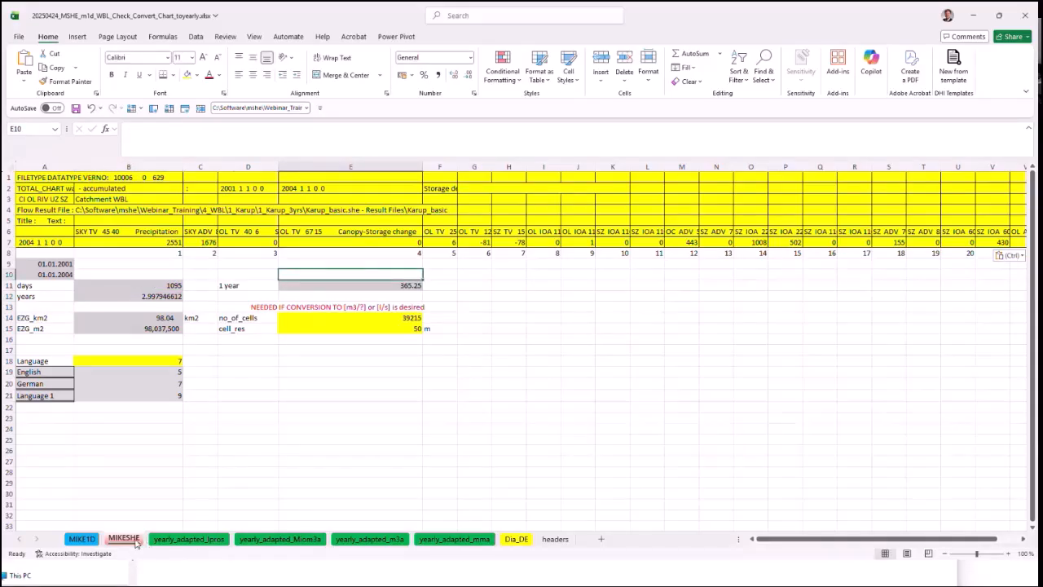
Step: Inspect the formula that converts precipitation to a yearly value in cell B7 of the yearly_adapted_mma sheet
click(447, 541)
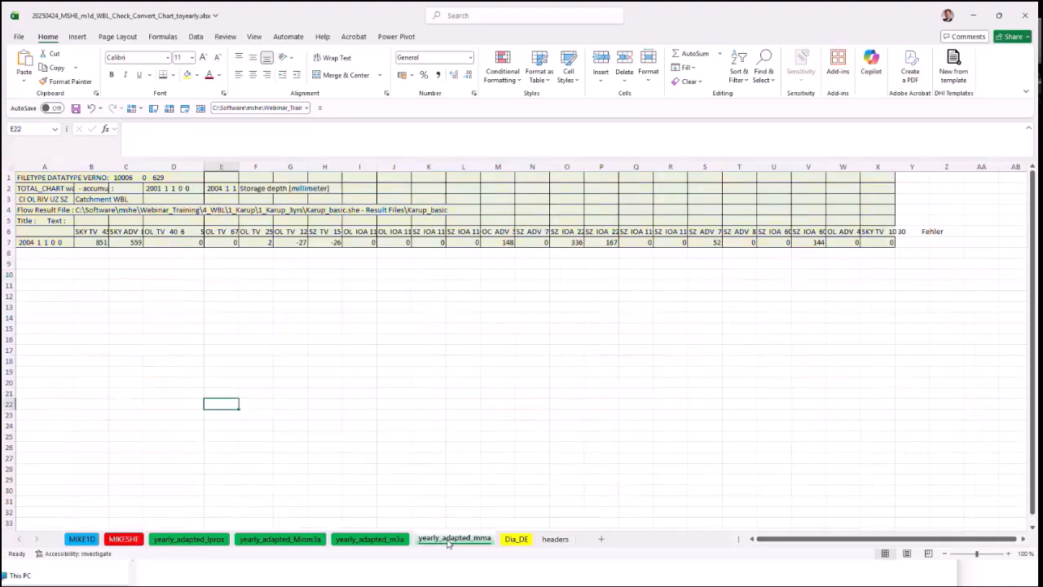
click(200, 351)
click(86, 241)
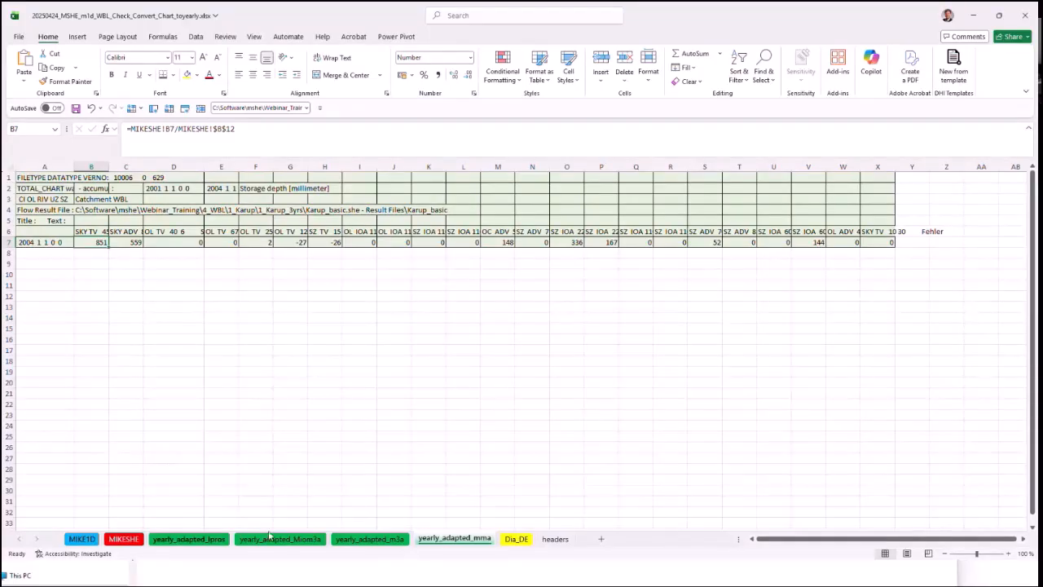
Step: Review the no_of_cells and cell_res inputs and the EZG_m2 catchment area formula on the MIKESHE sheet
click(134, 539)
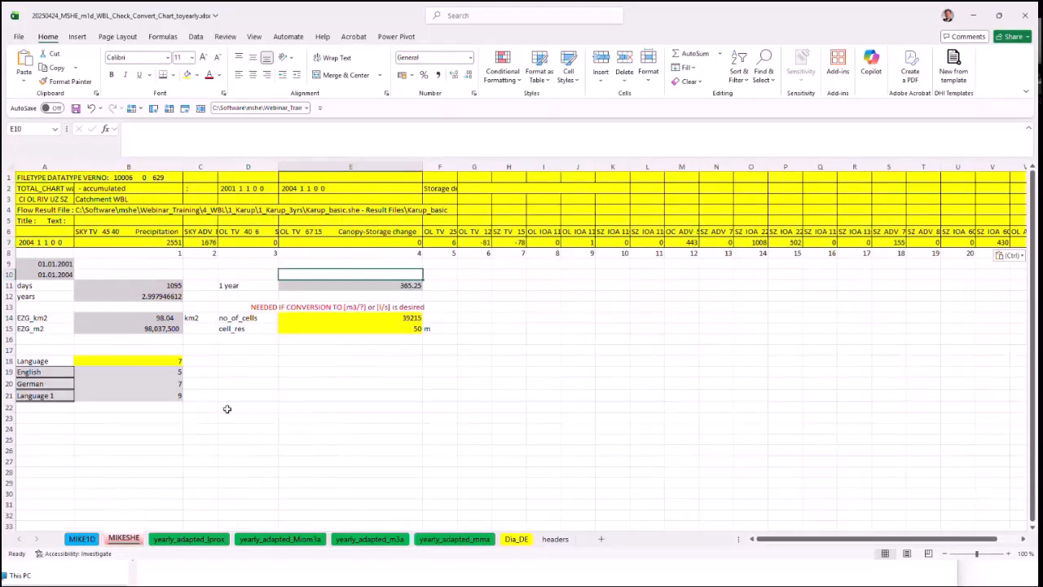
click(341, 346)
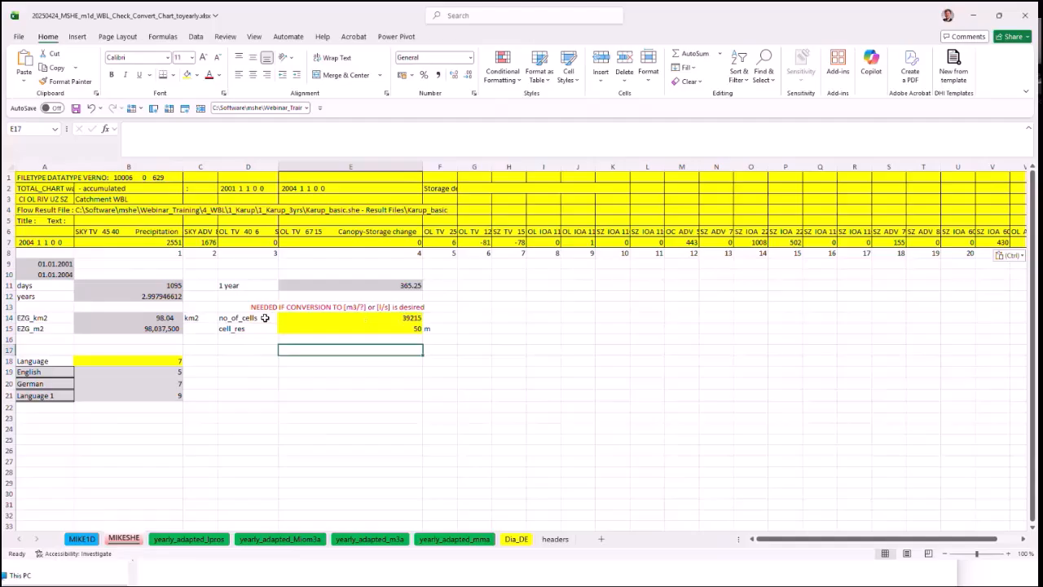
drag(265, 317, 307, 318)
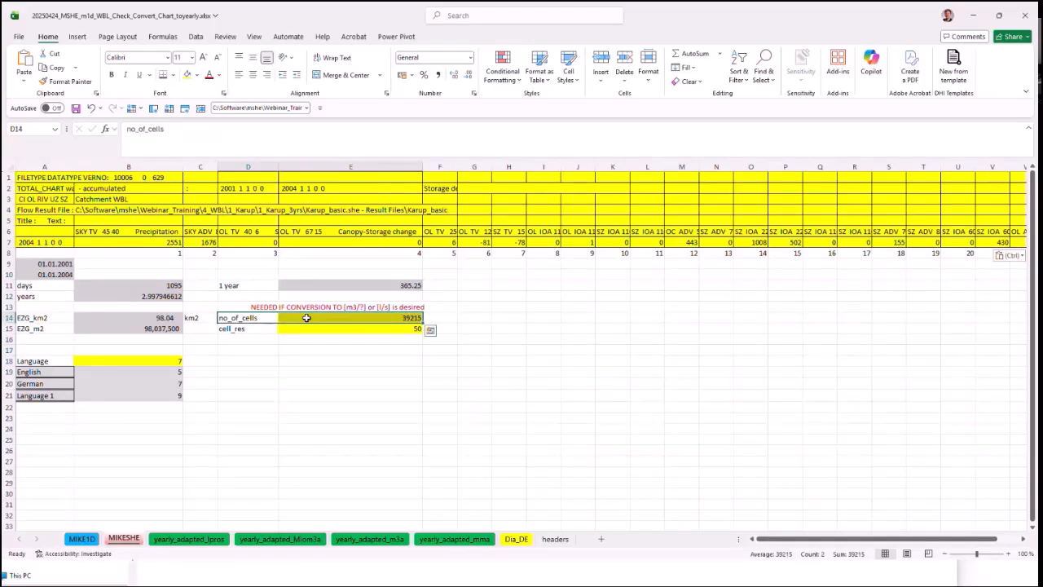
click(346, 329)
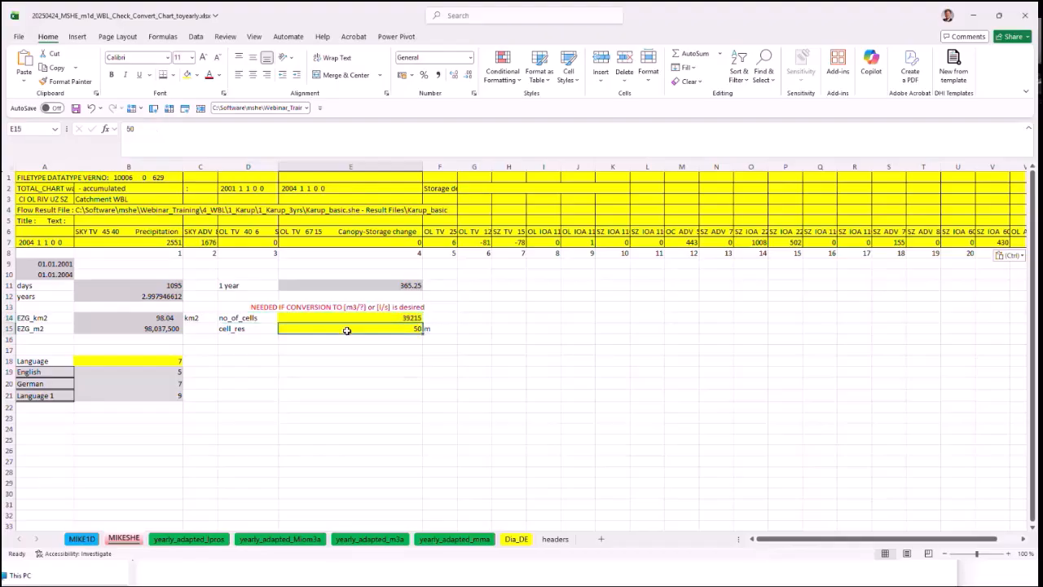
click(135, 329)
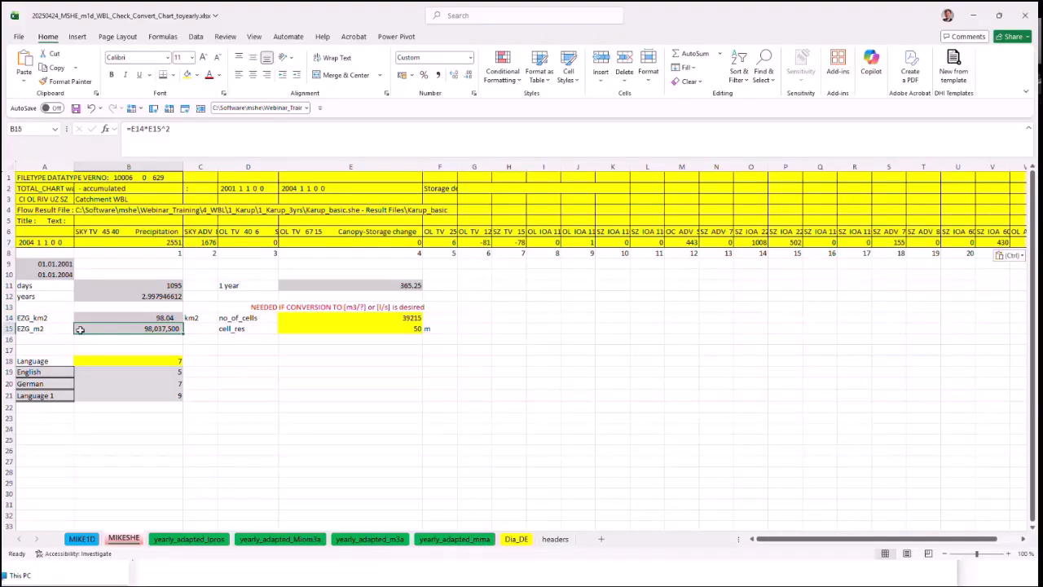
Step: Inspect the yearly precipitation cells on the yearly_adapted_m3a, yearly_adapted_Miom3a and yearly_adapted_lpros sheets, then return to the yearly_adapted_mma sheet
click(398, 539)
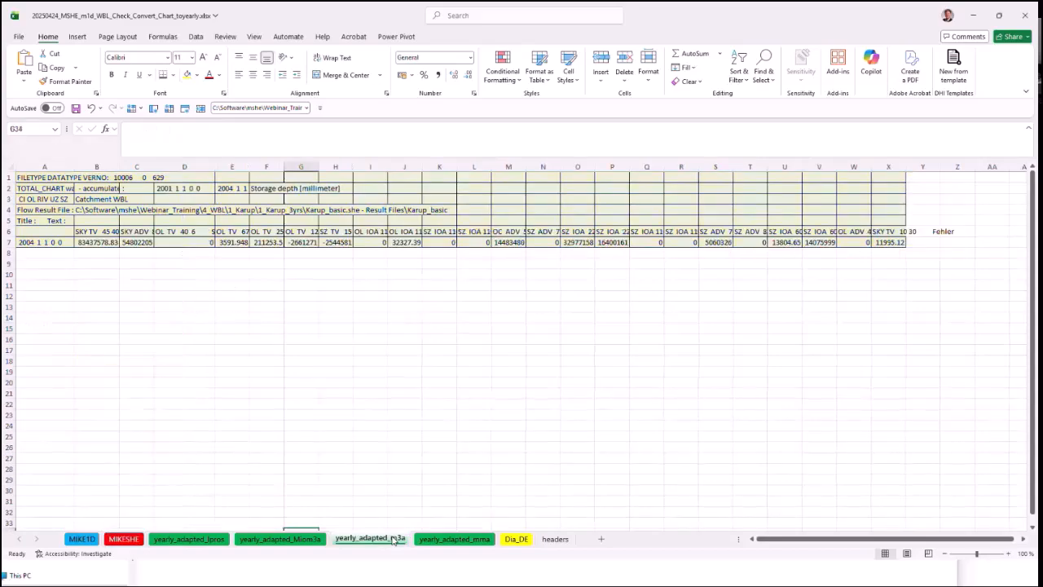
click(104, 243)
click(279, 538)
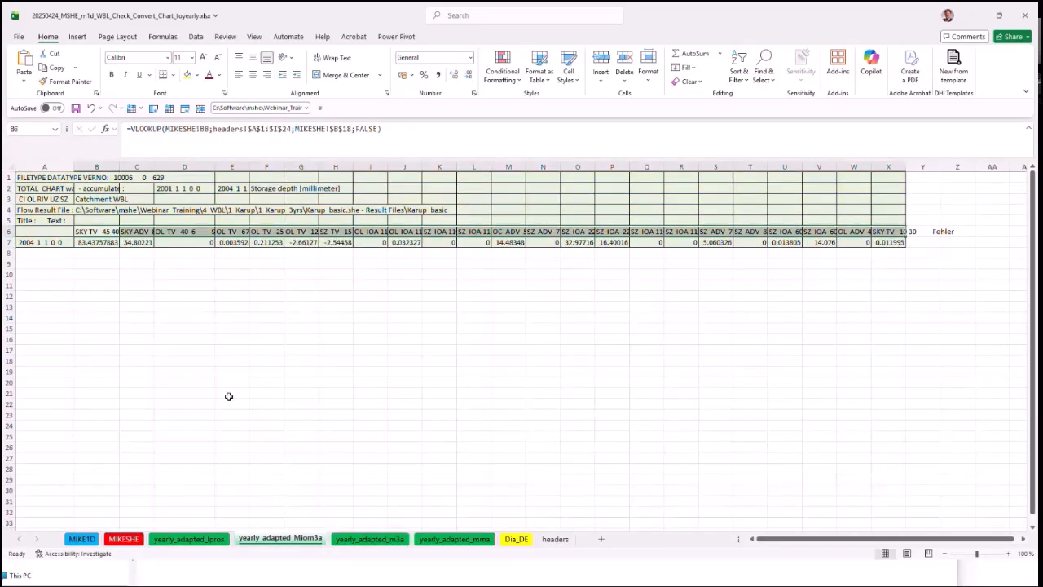
click(107, 244)
click(208, 539)
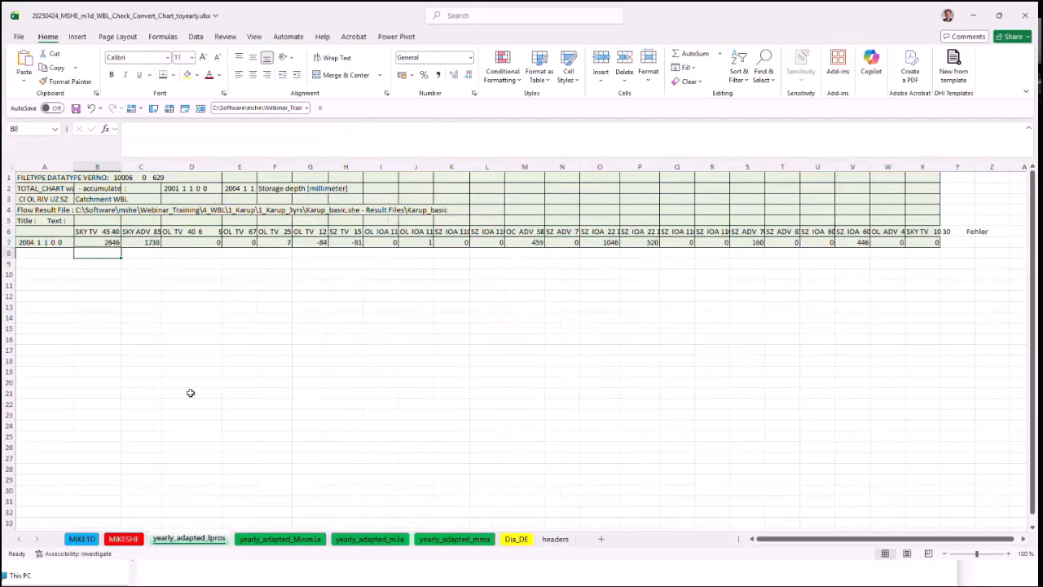
click(113, 243)
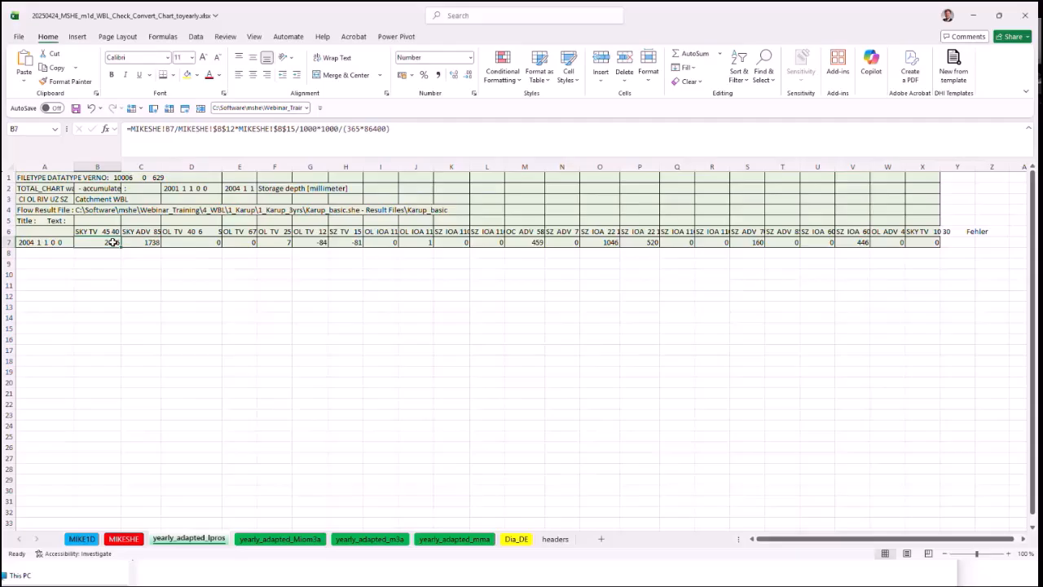
click(453, 538)
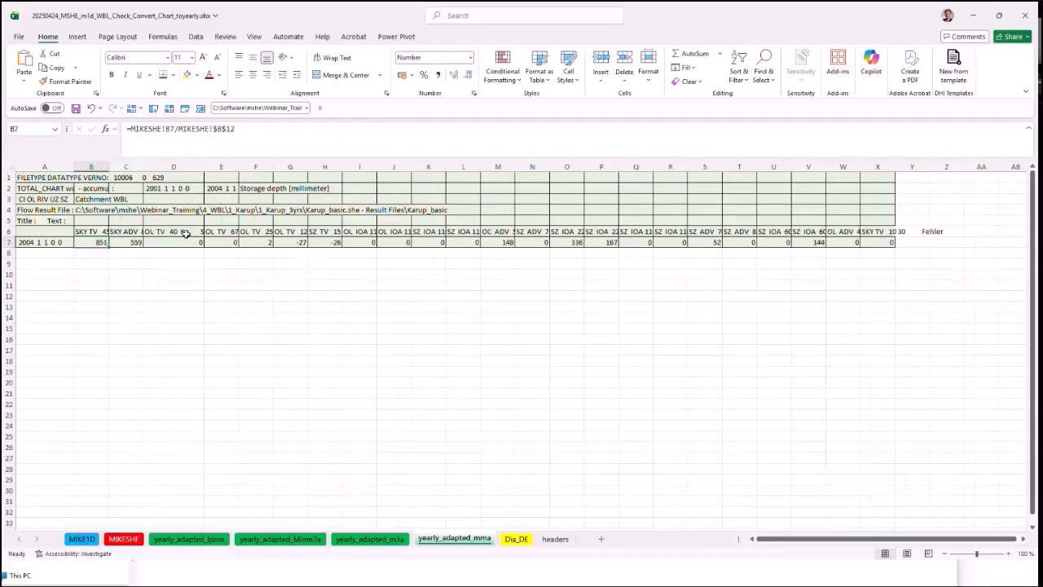
Step: Copy the range A1:X7 of the yearly_adapted_mma sheet and open Catchment_TotWBL_Chart_1yr.txt from the 1_Karup_3yrs analysis\wbl folder in the text editor
drag(40, 177, 896, 249)
key(ctrl+c)
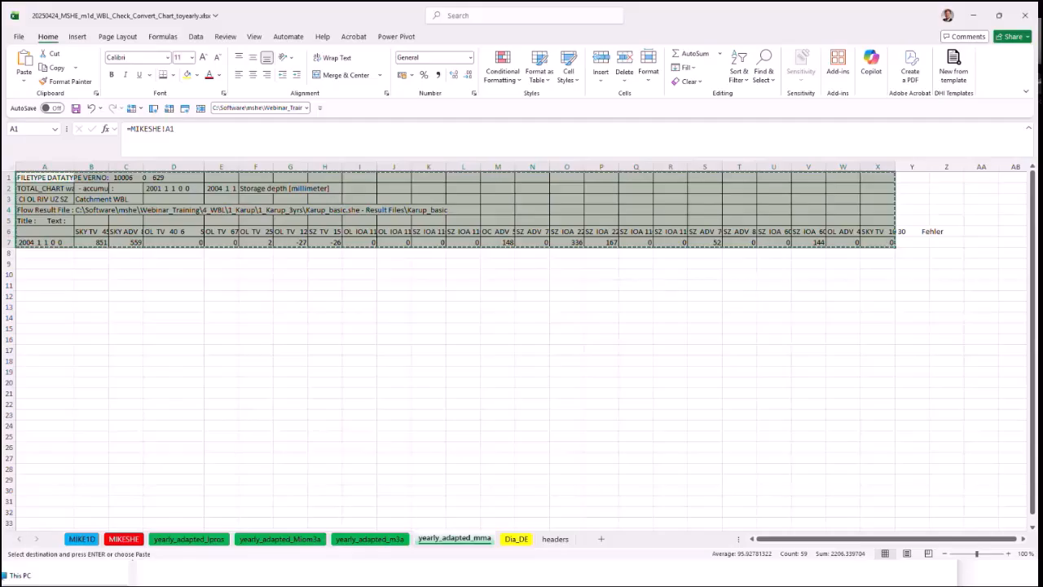
key(alt+Tab)
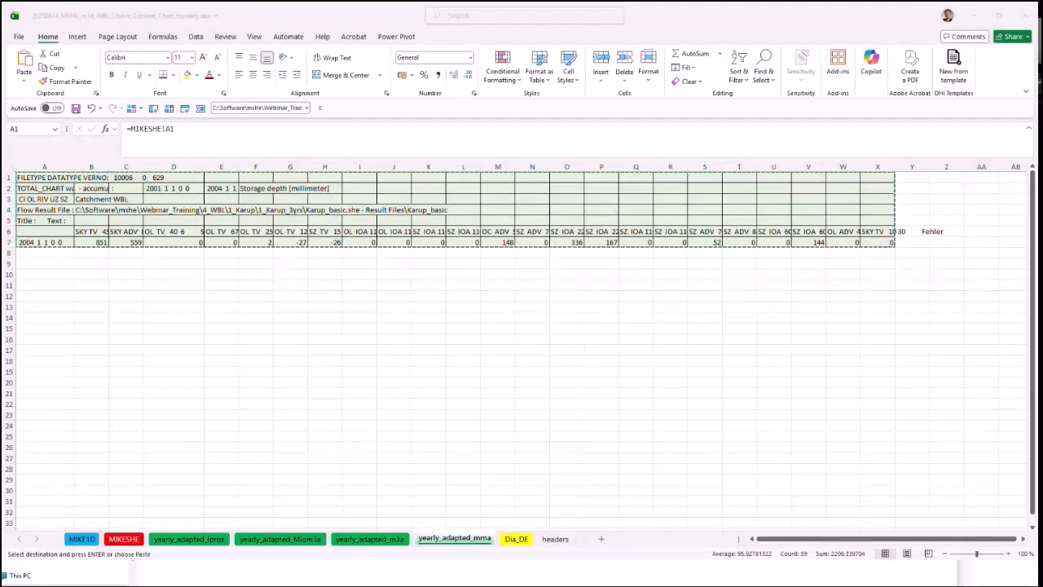
double_click(225, 193)
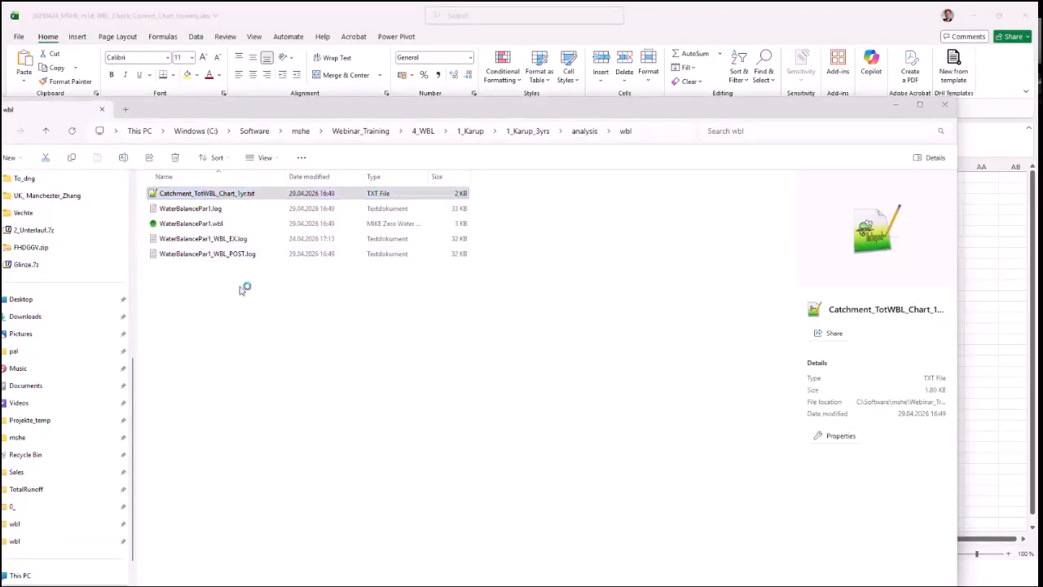
Step: Replace the entire content of Catchment_TotWBL_Chart_1yr.txt with the copied yearly water balance table, then save and close the file
click(291, 196)
key(ctrl+a)
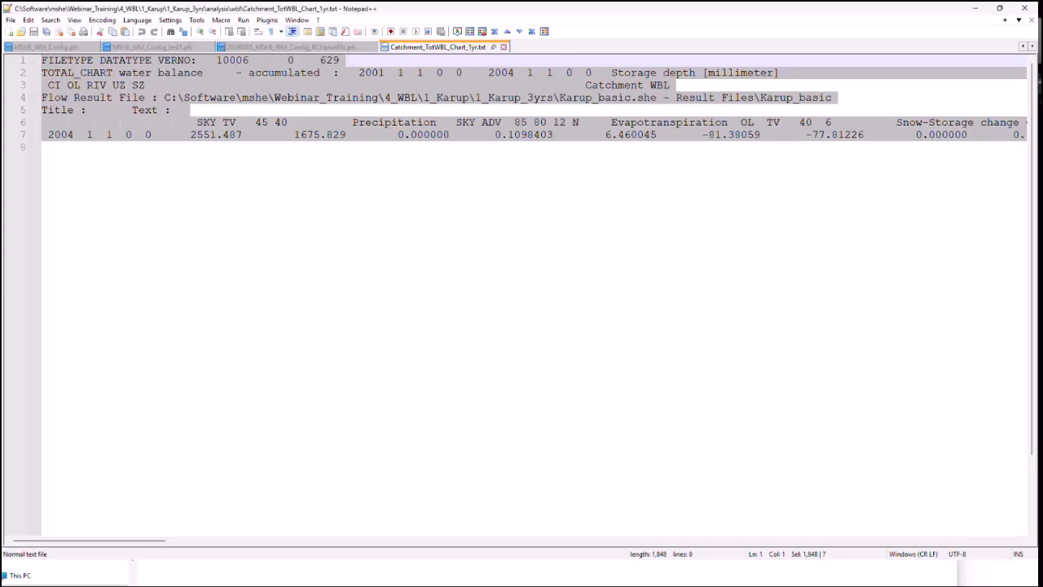
key(ctrl+v)
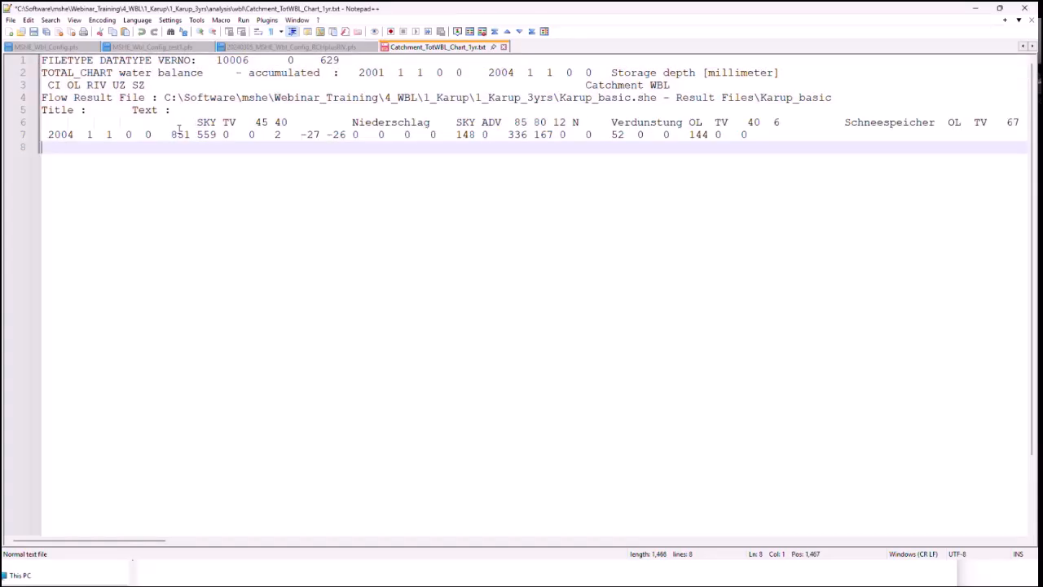
key(ctrl+s)
double_click(356, 123)
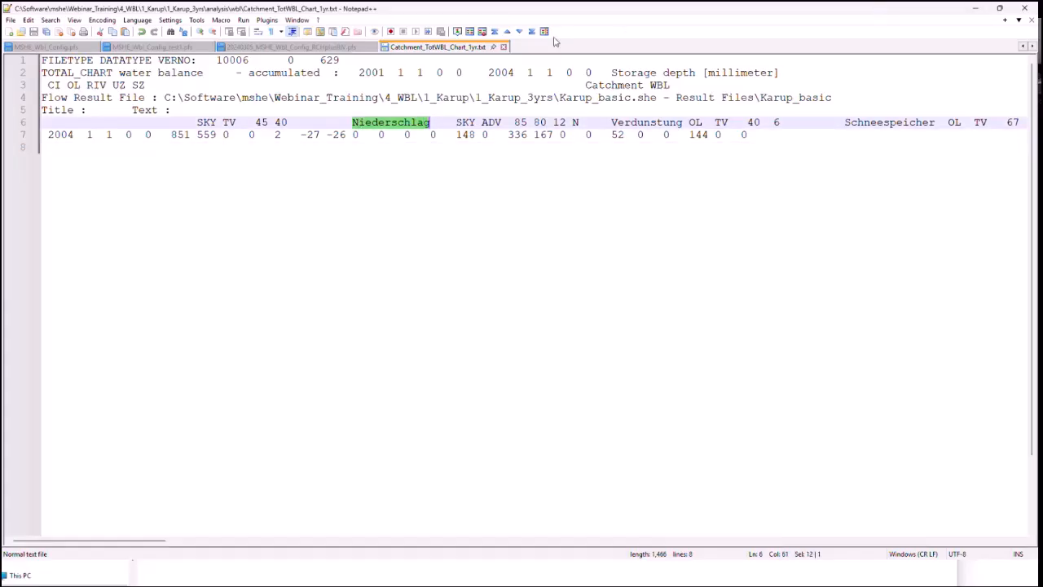
click(503, 47)
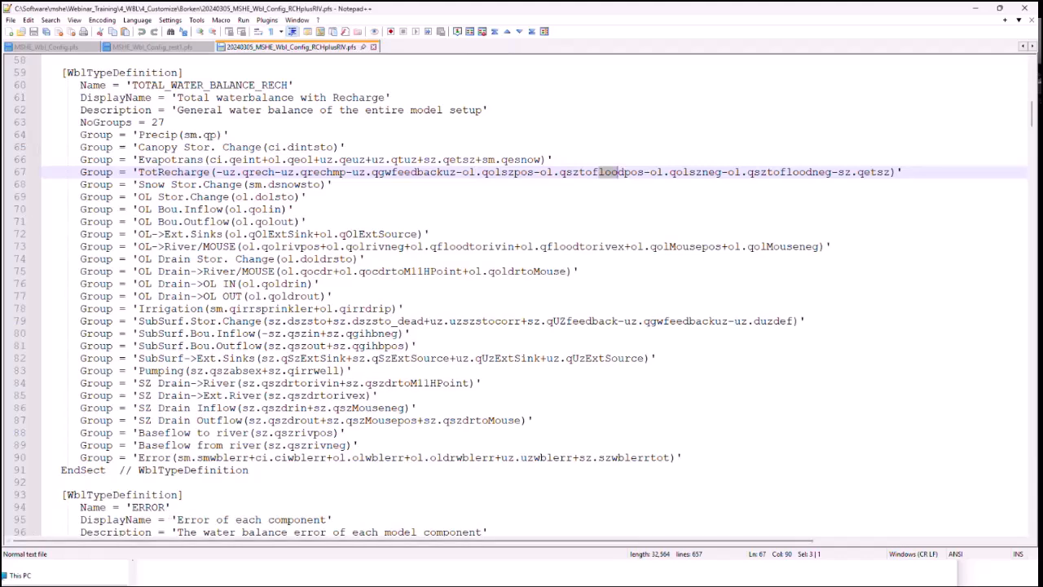
Step: Switch to WblChart and load Catchment_TotWBL_Chart_1yr.txt from the 1_Karup_3yrs\analysis\wbl folder, reusing the folder path from the file explorer
key(alt+Tab)
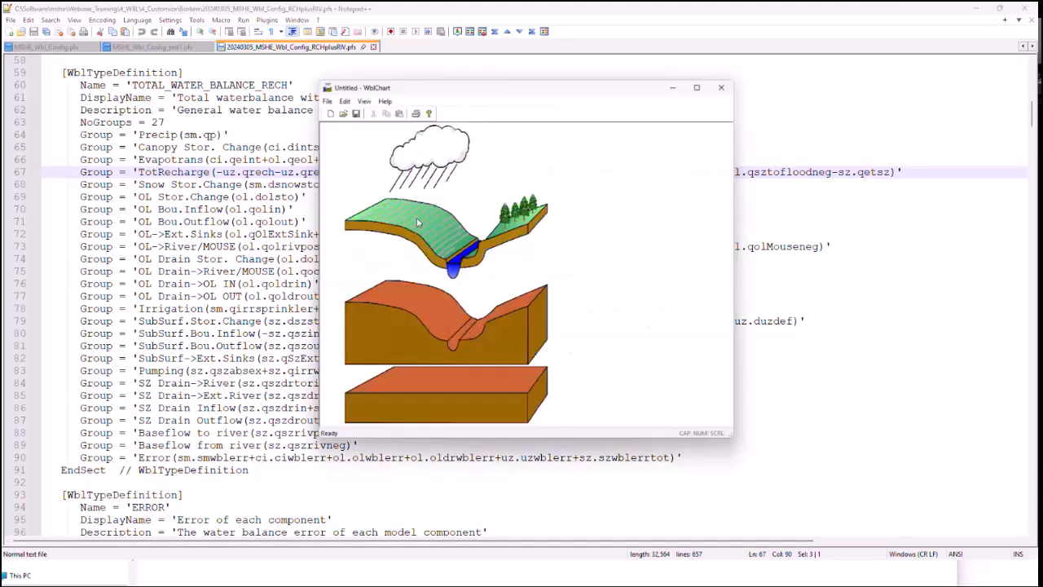
click(341, 112)
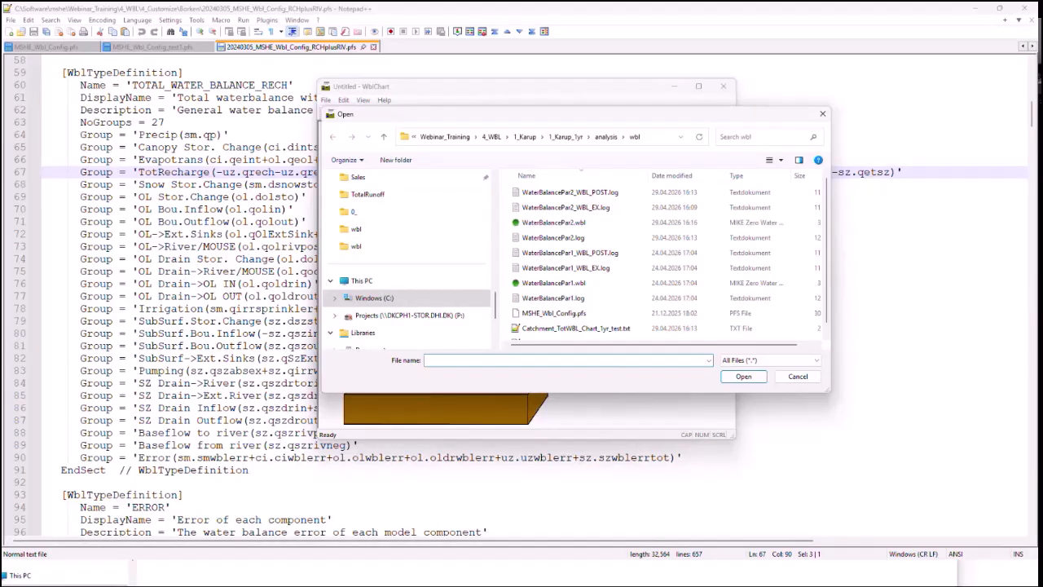
key(alt+Tab)
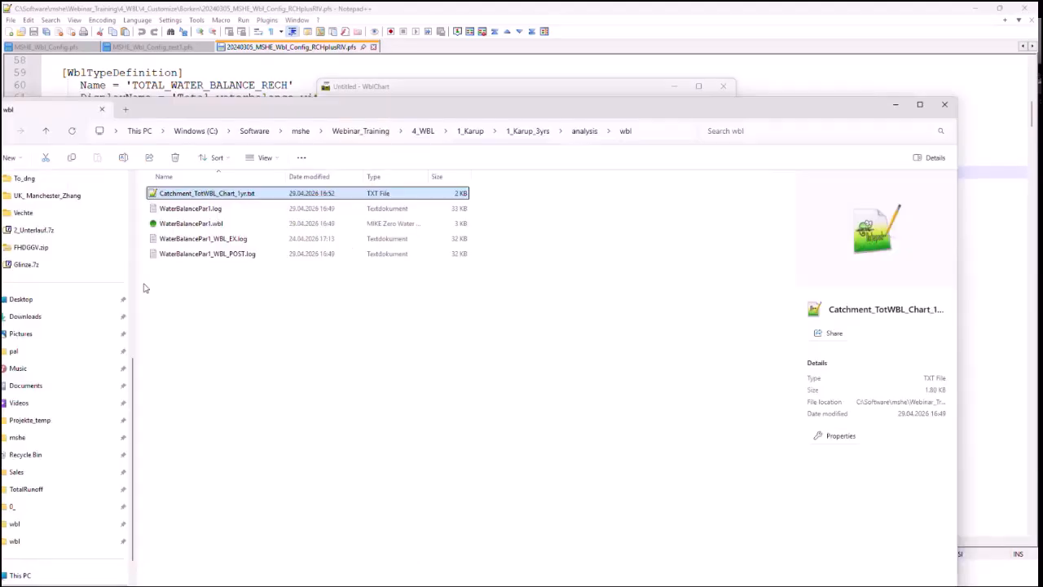
click(247, 299)
click(656, 139)
key(alt+Tab)
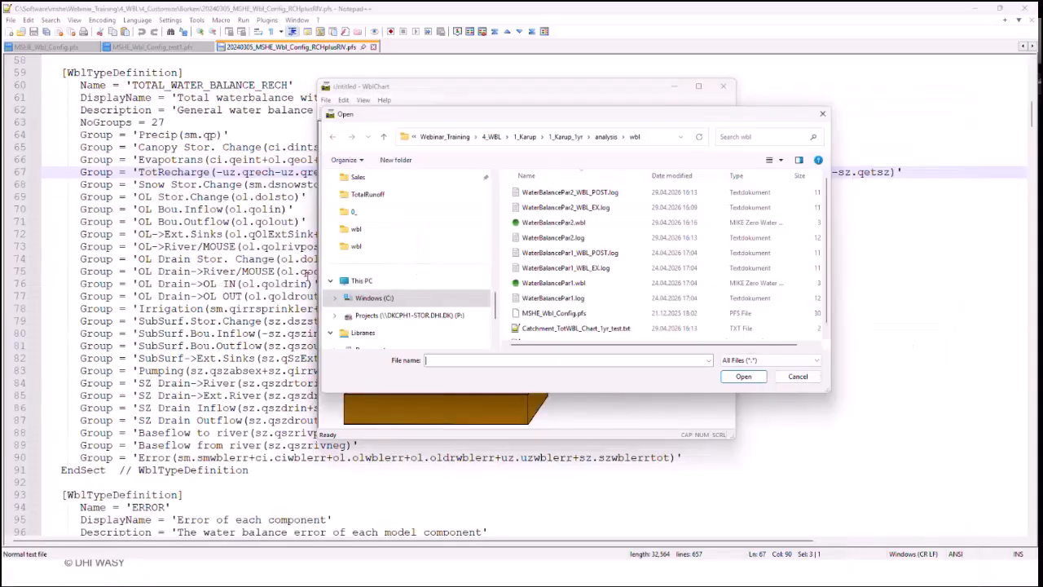
key(ctrl+v)
key(Return)
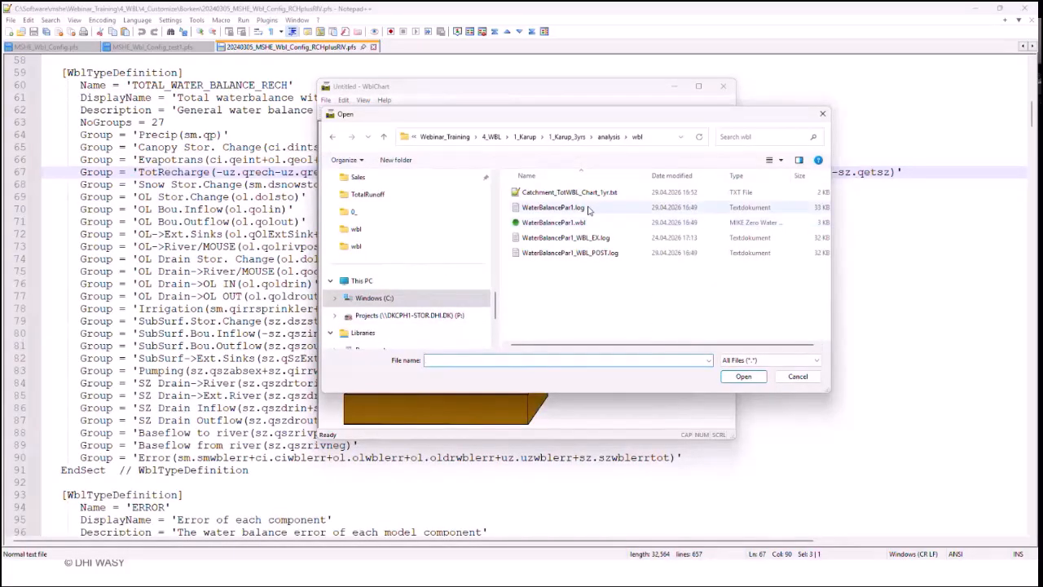
double_click(571, 192)
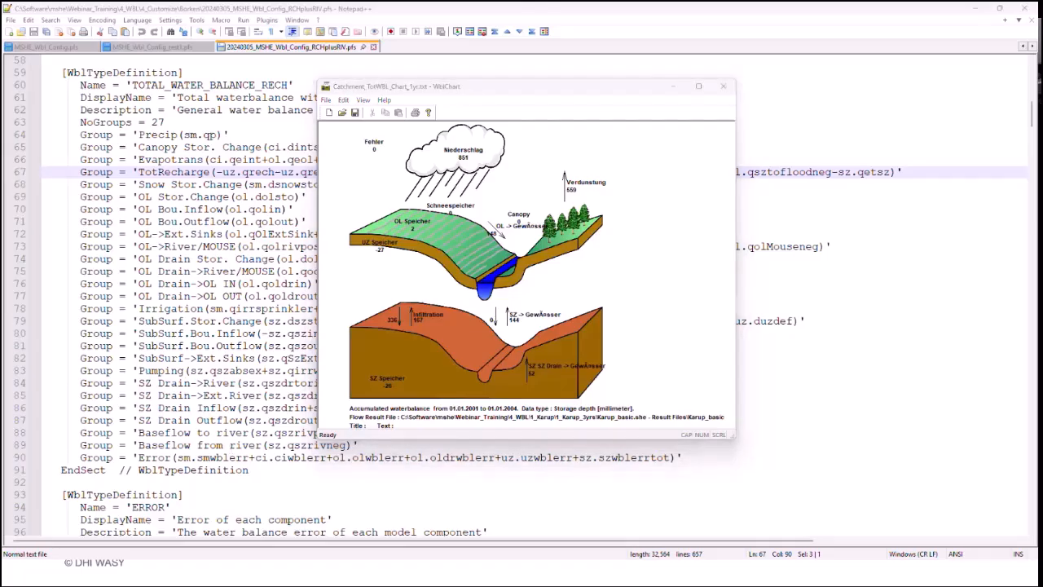
Step: Switch to the Excel workbooks and review the English, German and Language 1 columns on the headers sheet of the 20250424_MSHE_m1d_WBL_Check_Convert_Chart_toyearly workbook
key(alt+Tab)
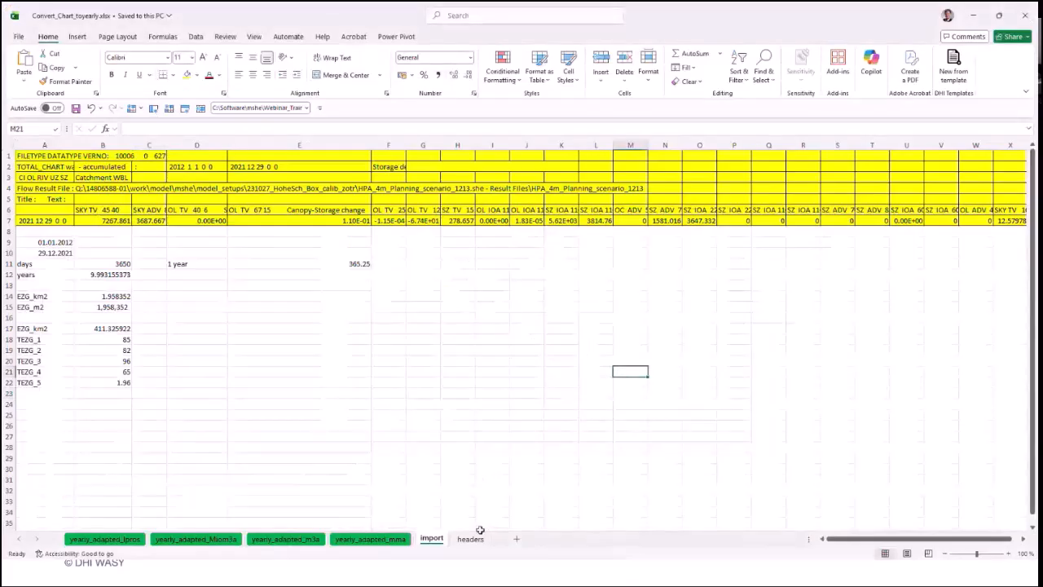
click(470, 538)
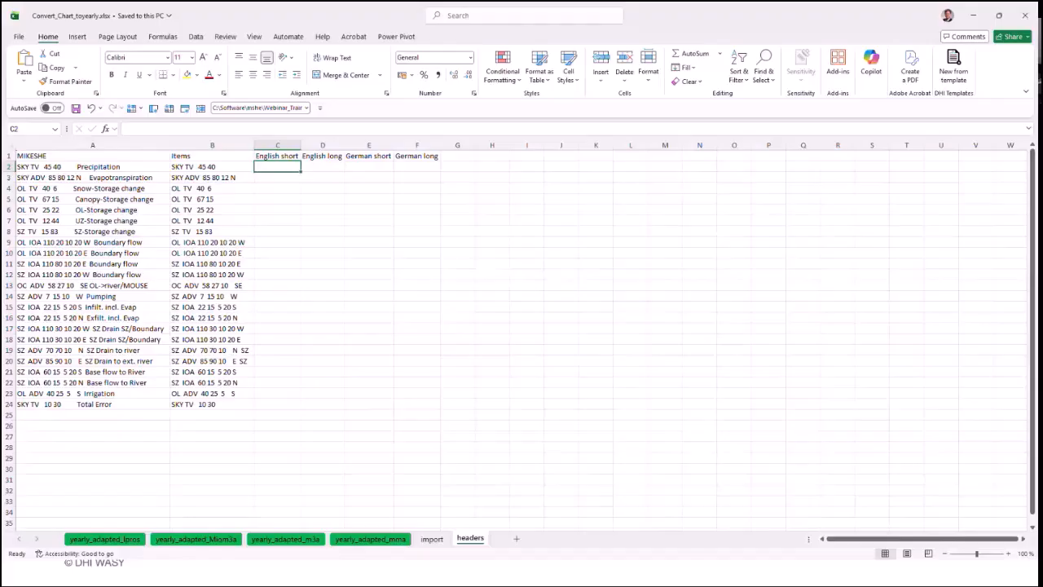
key(alt+Tab)
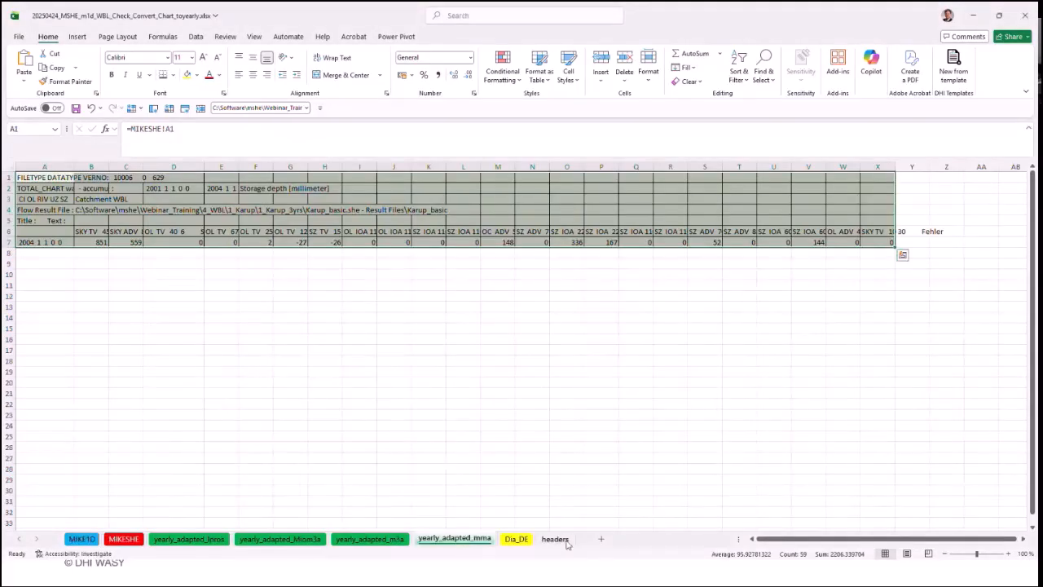
click(556, 538)
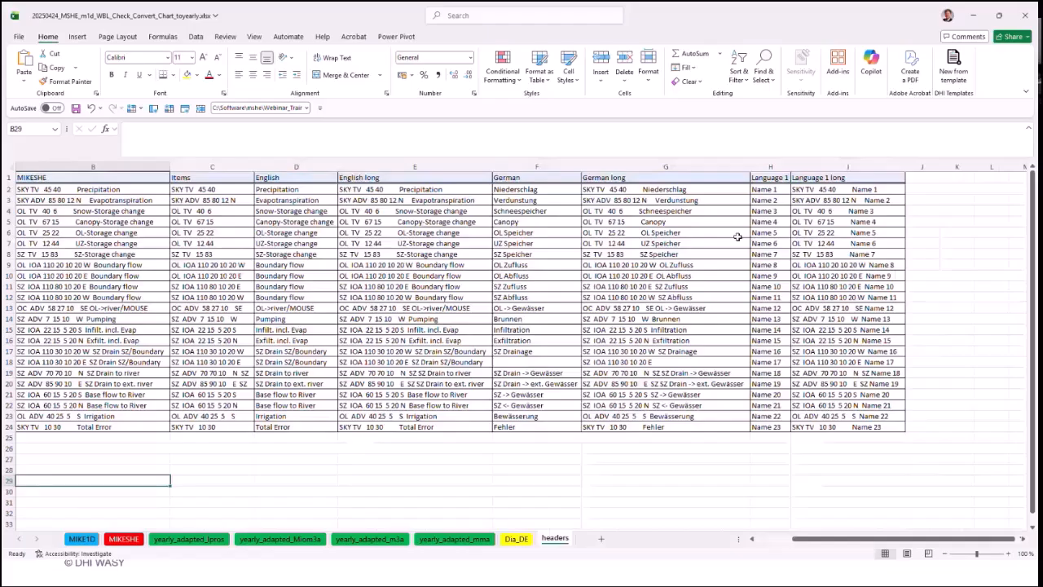
drag(316, 168, 412, 169)
click(539, 167)
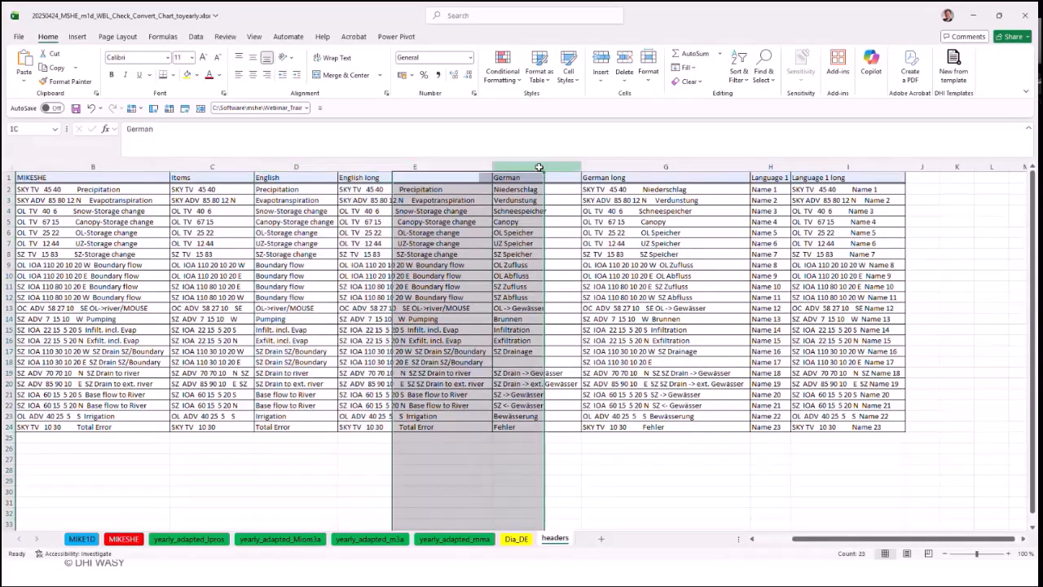
drag(539, 167, 665, 167)
drag(770, 167, 848, 167)
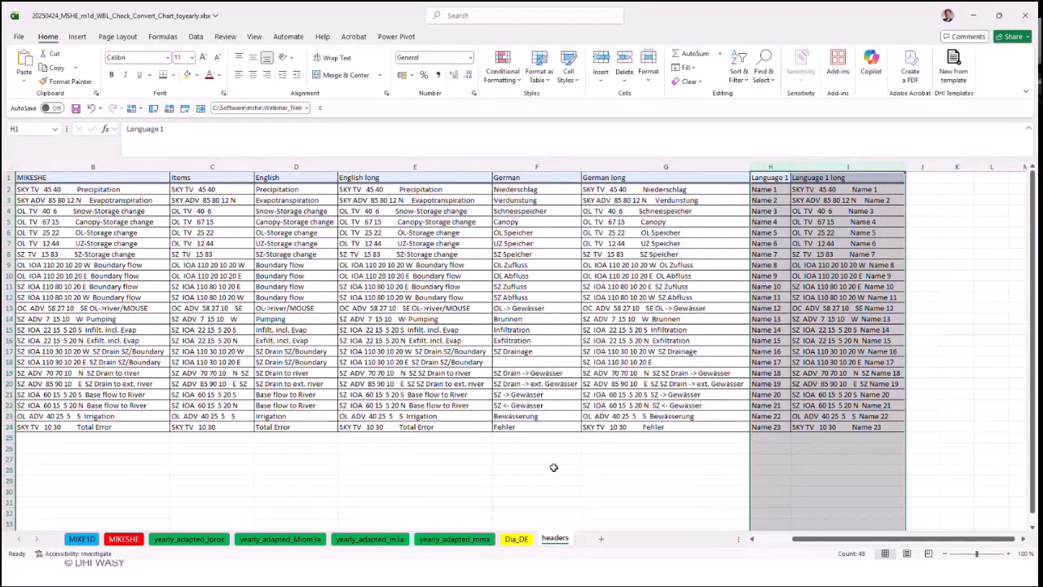
click(542, 481)
Step: On the Dia_DE sheet, move the Basisabfluss text box of the water balance diagram slightly down
click(515, 539)
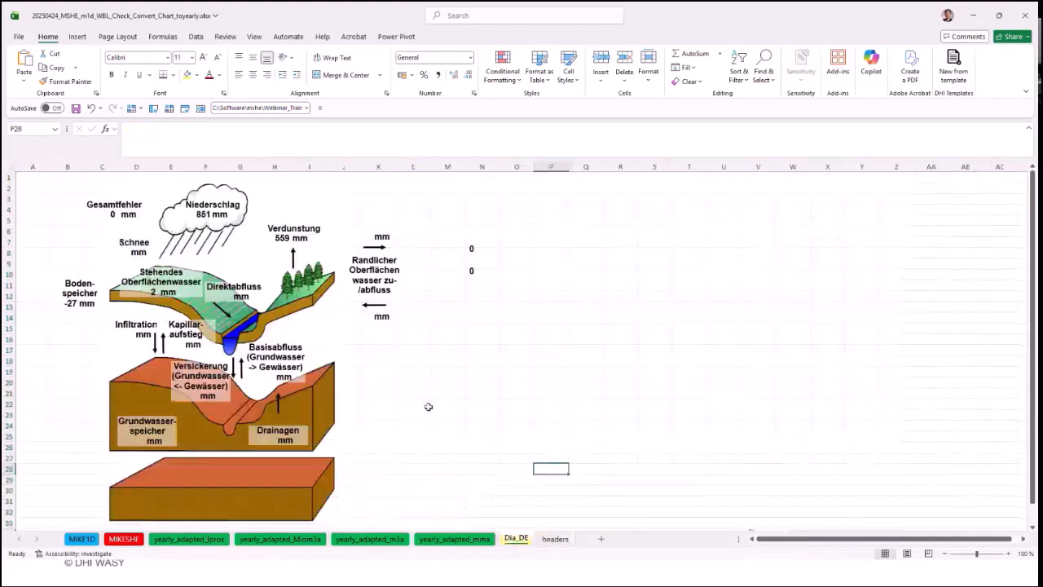
click(290, 348)
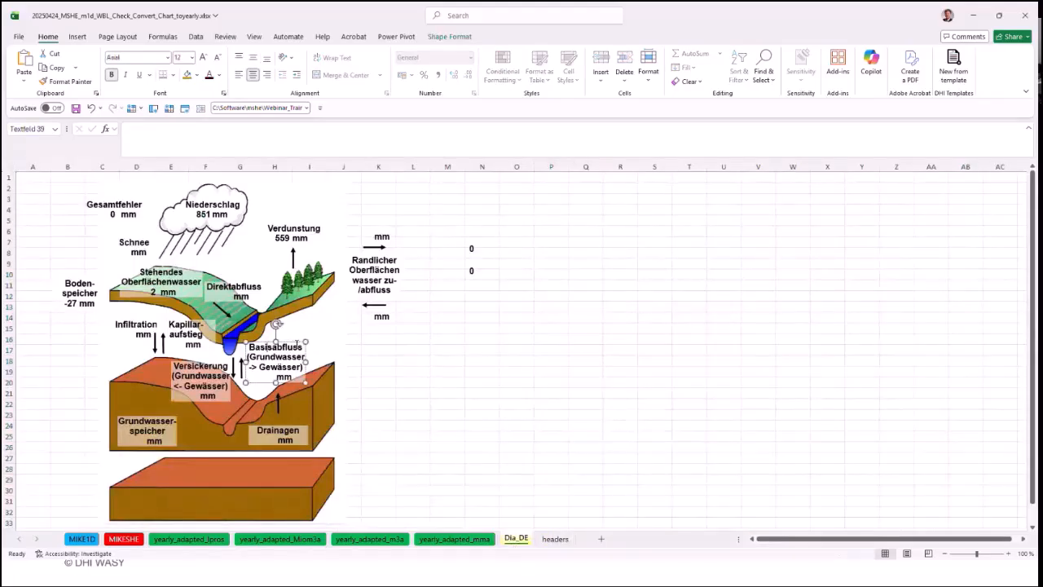
drag(299, 342, 298, 344)
click(515, 361)
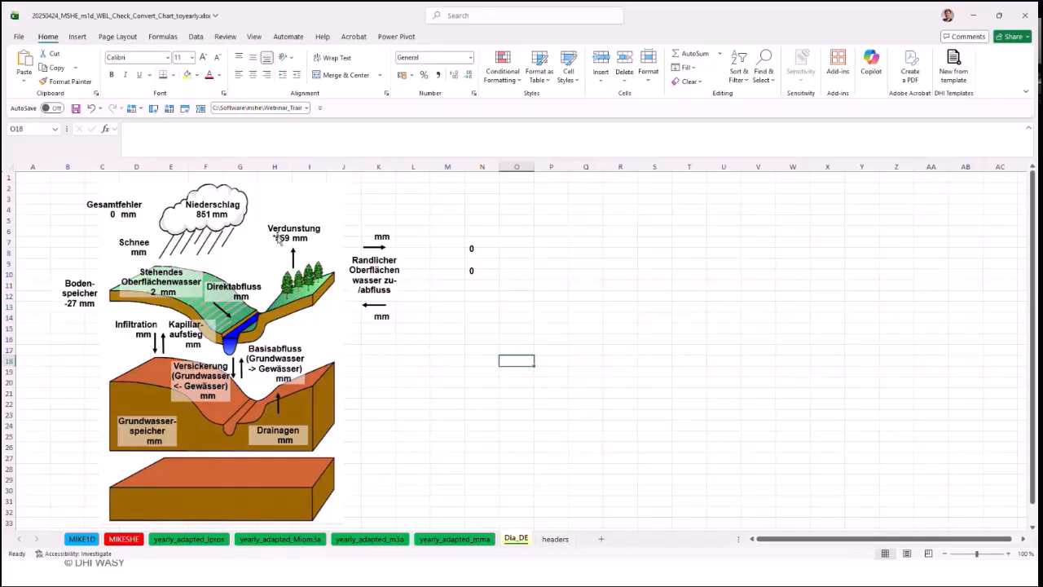
Step: Inspect the cell link of the evapotranspiration value and the Verdunstung label in the Dia_DE diagram
click(278, 238)
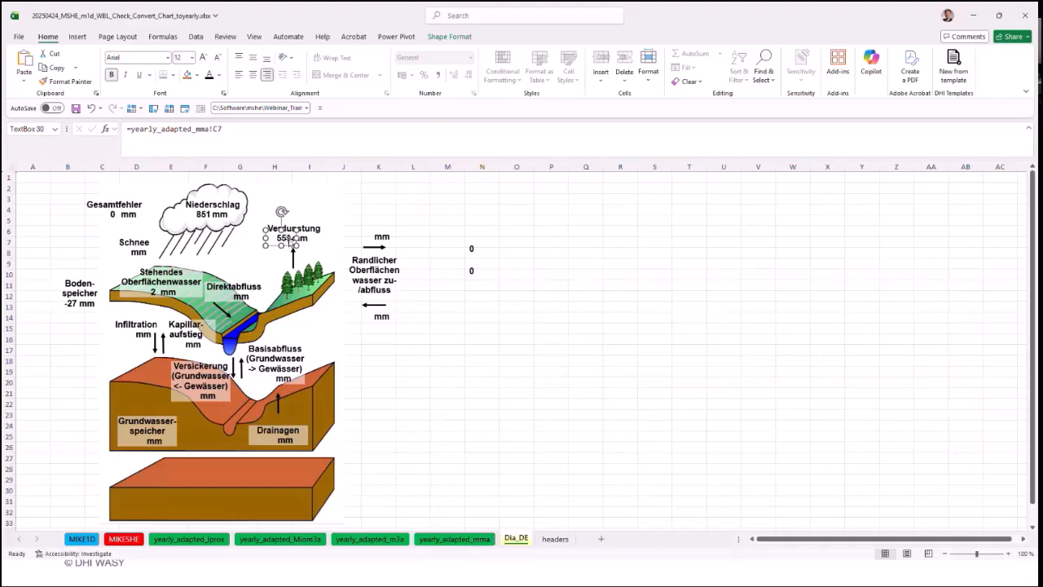
click(406, 202)
click(297, 223)
click(297, 224)
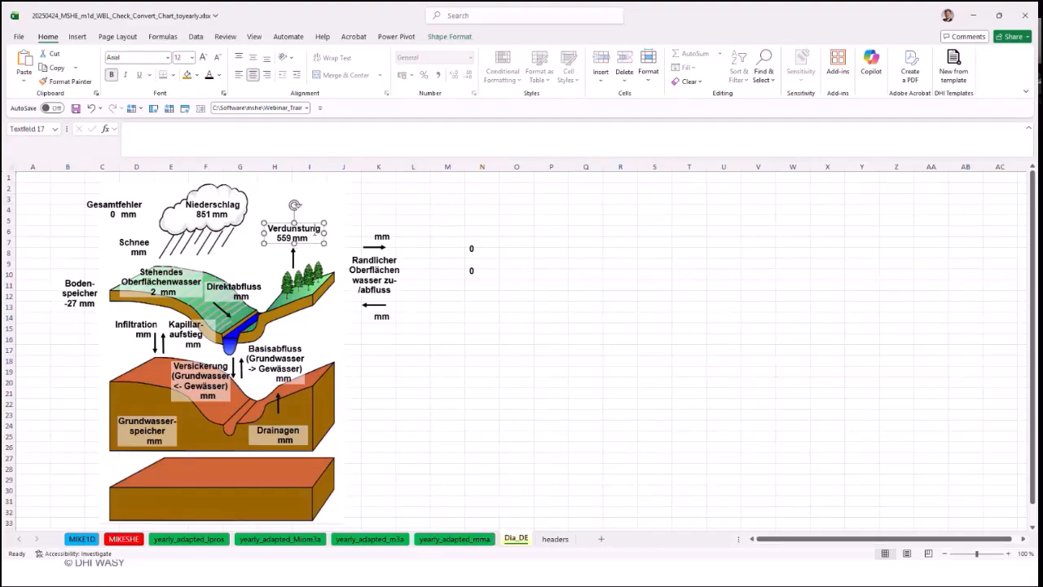
click(417, 201)
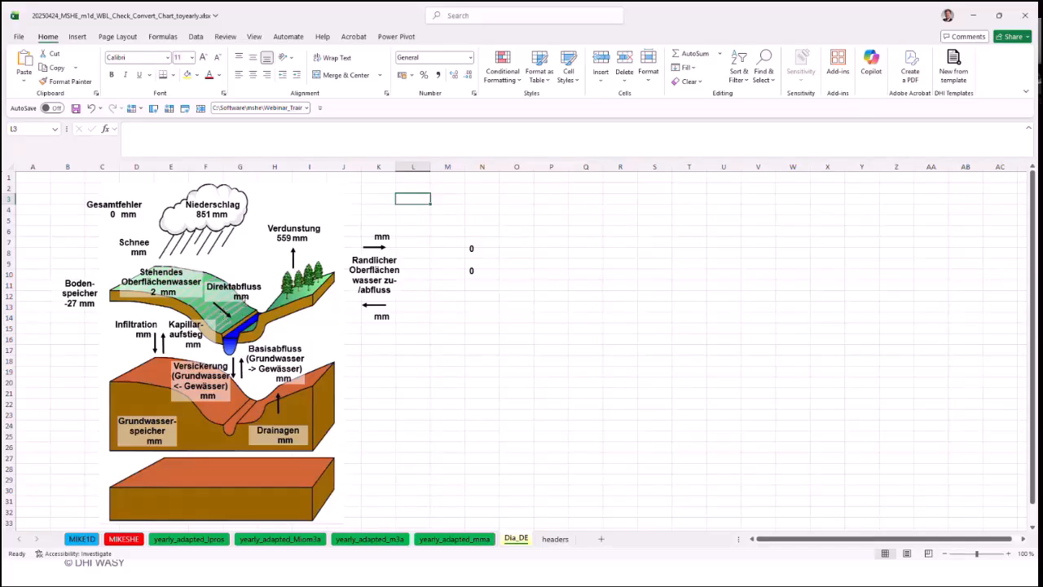
click(500, 417)
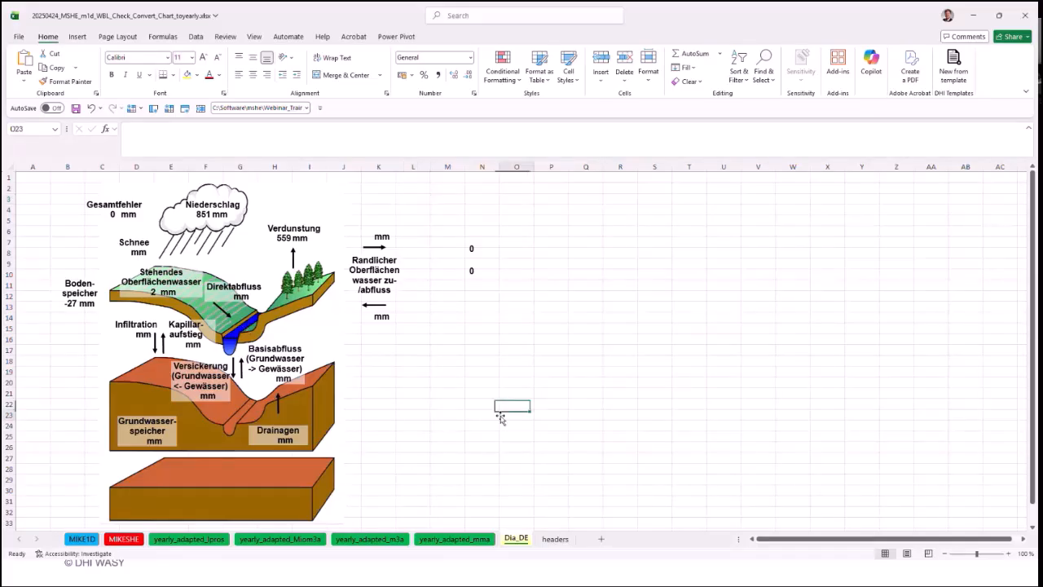